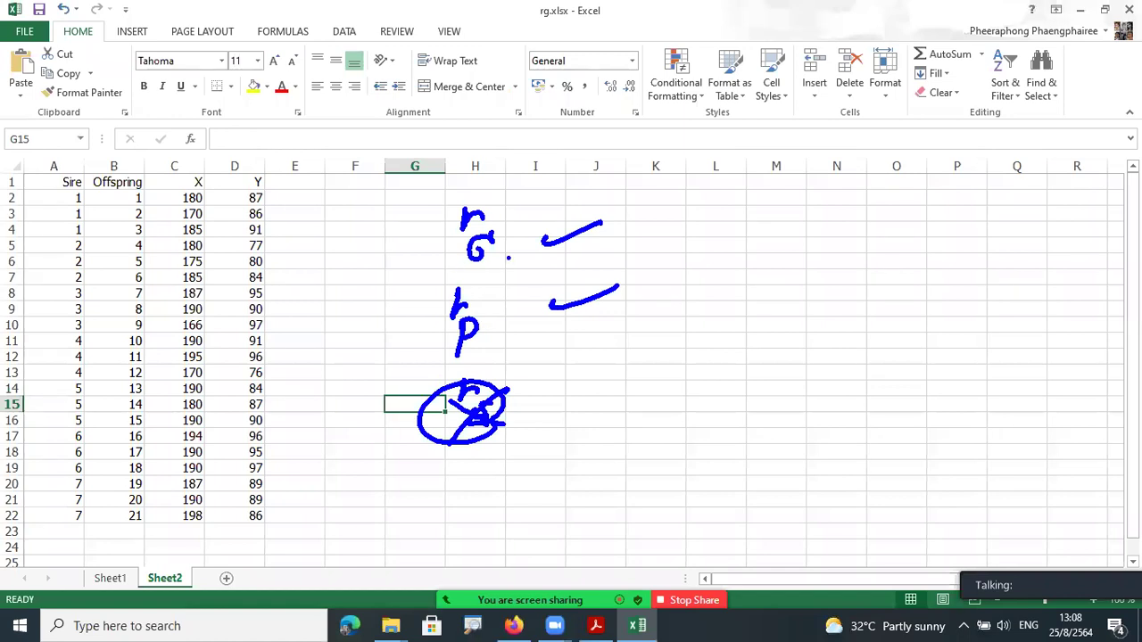
Step: Clear the existing annotations and handwrite the blue heading "Half Sib" over the empty cells beside the data
{"action": "key", "text": "e"}
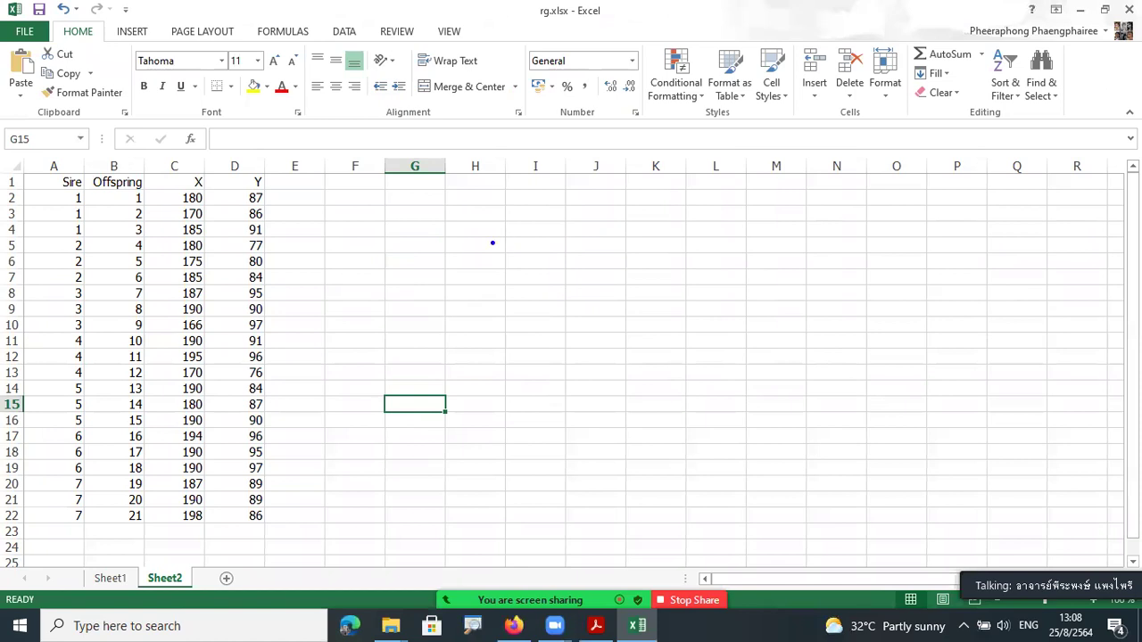
{"action": "mouse_move", "coordinate": [399, 230]}
{"action": "left_mouse_down"}
{"action": "mouse_move", "coordinate": [421, 198]}
{"action": "mouse_move", "coordinate": [426, 225]}
{"action": "left_mouse_up"}
{"action": "mouse_move", "coordinate": [399, 215]}
{"action": "left_mouse_down"}
{"action": "mouse_move", "coordinate": [461, 223]}
{"action": "mouse_move", "coordinate": [449, 259]}
{"action": "left_mouse_up"}
{"action": "mouse_move", "coordinate": [506, 220]}
{"action": "left_mouse_down"}
{"action": "mouse_move", "coordinate": [510, 232]}
{"action": "mouse_move", "coordinate": [497, 235]}
{"action": "left_mouse_up"}
{"action": "mouse_move", "coordinate": [522, 223]}
{"action": "left_mouse_down"}
{"action": "mouse_move", "coordinate": [533, 209]}
{"action": "mouse_move", "coordinate": [539, 238]}
{"action": "left_mouse_up"}
Step: Underline the heading, sketch sire families with three offspring each for first, second and last sires, and mark sire 7 below the data
{"action": "mouse_move", "coordinate": [460, 247]}
{"action": "left_mouse_down"}
{"action": "mouse_move", "coordinate": [524, 295]}
{"action": "mouse_move", "coordinate": [478, 330]}
{"action": "mouse_move", "coordinate": [505, 338]}
{"action": "left_mouse_up"}
{"action": "mouse_move", "coordinate": [510, 314]}
{"action": "left_mouse_down"}
{"action": "mouse_move", "coordinate": [548, 337]}
{"action": "mouse_move", "coordinate": [538, 330]}
{"action": "left_mouse_up"}
{"action": "mouse_move", "coordinate": [651, 288]}
{"action": "left_mouse_down"}
{"action": "mouse_move", "coordinate": [615, 335]}
{"action": "mouse_move", "coordinate": [834, 295]}
{"action": "left_mouse_up"}
{"action": "left_click_drag", "start_coordinate": [842, 295], "coordinate": [851, 295]}
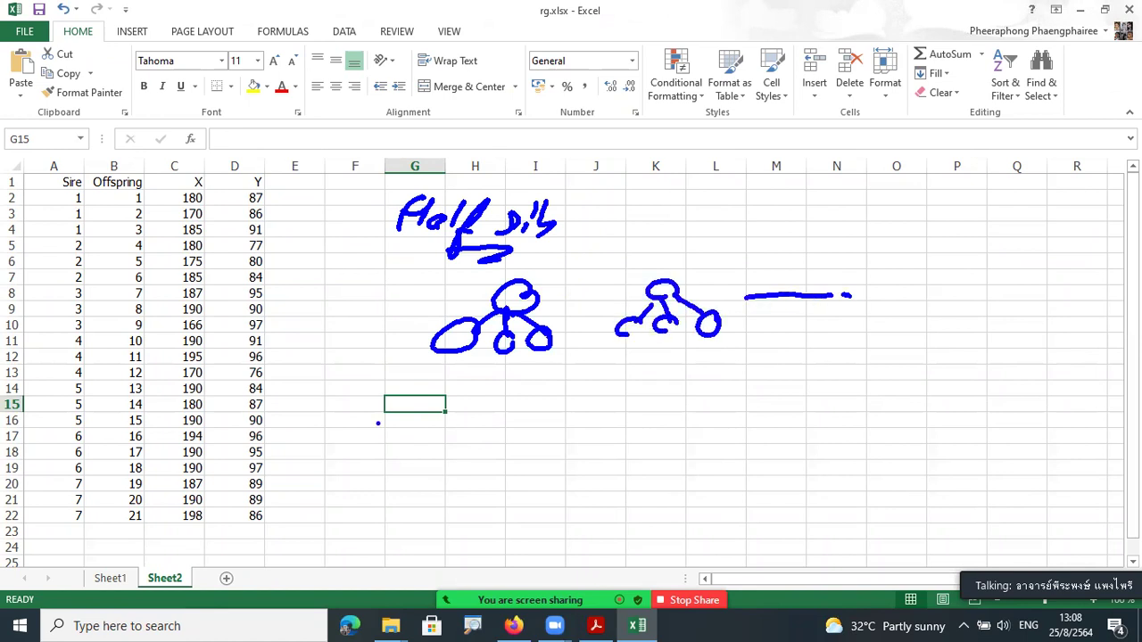
{"action": "mouse_move", "coordinate": [76, 530]}
{"action": "left_mouse_down"}
{"action": "mouse_move", "coordinate": [50, 535]}
{"action": "mouse_move", "coordinate": [75, 544]}
{"action": "left_mouse_up"}
{"action": "mouse_move", "coordinate": [938, 286]}
{"action": "left_mouse_down"}
{"action": "mouse_move", "coordinate": [946, 272]}
{"action": "mouse_move", "coordinate": [901, 321]}
{"action": "mouse_move", "coordinate": [937, 308]}
{"action": "mouse_move", "coordinate": [980, 316]}
{"action": "left_mouse_up"}
{"action": "left_click", "coordinate": [917, 342]}
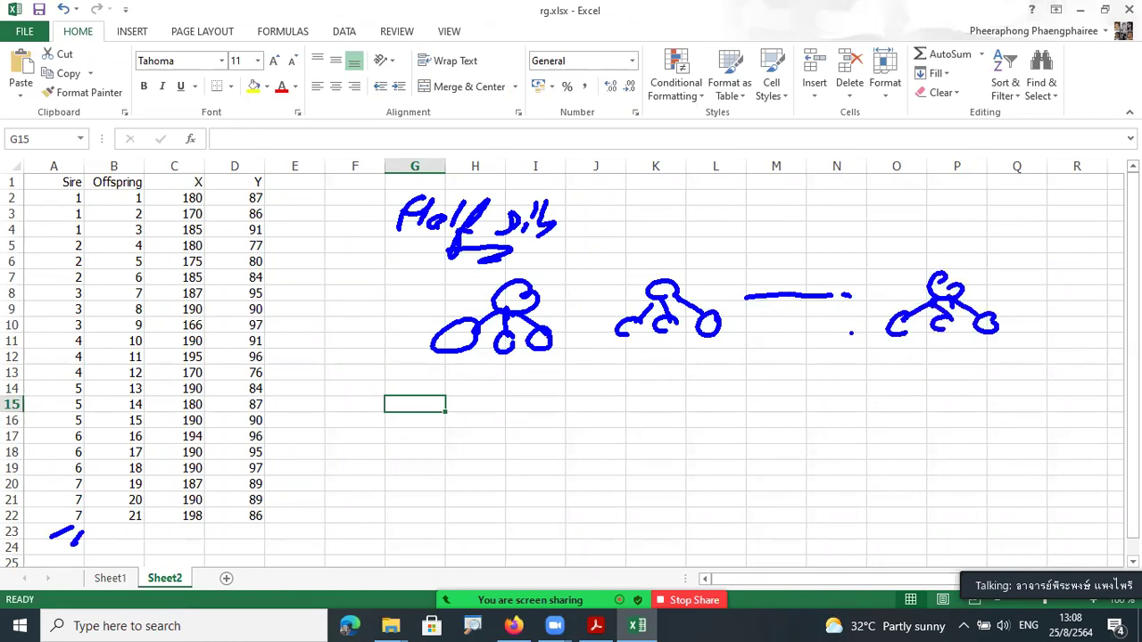
Step: Frame all the offspring in red with a note below, and mark the first family and sire 1's data rows in orange
{"action": "mouse_move", "coordinate": [421, 314]}
{"action": "left_mouse_down"}
{"action": "mouse_move", "coordinate": [432, 332]}
{"action": "mouse_move", "coordinate": [930, 375]}
{"action": "mouse_move", "coordinate": [1017, 371]}
{"action": "left_mouse_up"}
{"action": "mouse_move", "coordinate": [749, 394]}
{"action": "left_mouse_down"}
{"action": "mouse_move", "coordinate": [835, 419]}
{"action": "mouse_move", "coordinate": [853, 394]}
{"action": "left_mouse_up"}
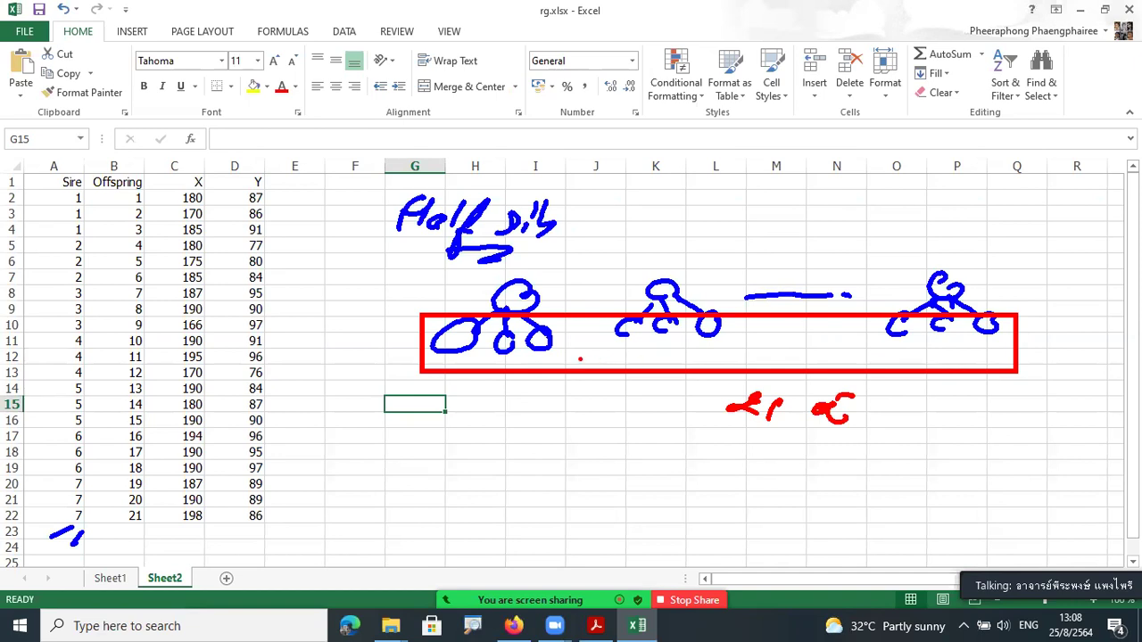
{"action": "mouse_move", "coordinate": [529, 373]}
{"action": "left_mouse_down"}
{"action": "mouse_move", "coordinate": [572, 356]}
{"action": "mouse_move", "coordinate": [513, 382]}
{"action": "left_mouse_up"}
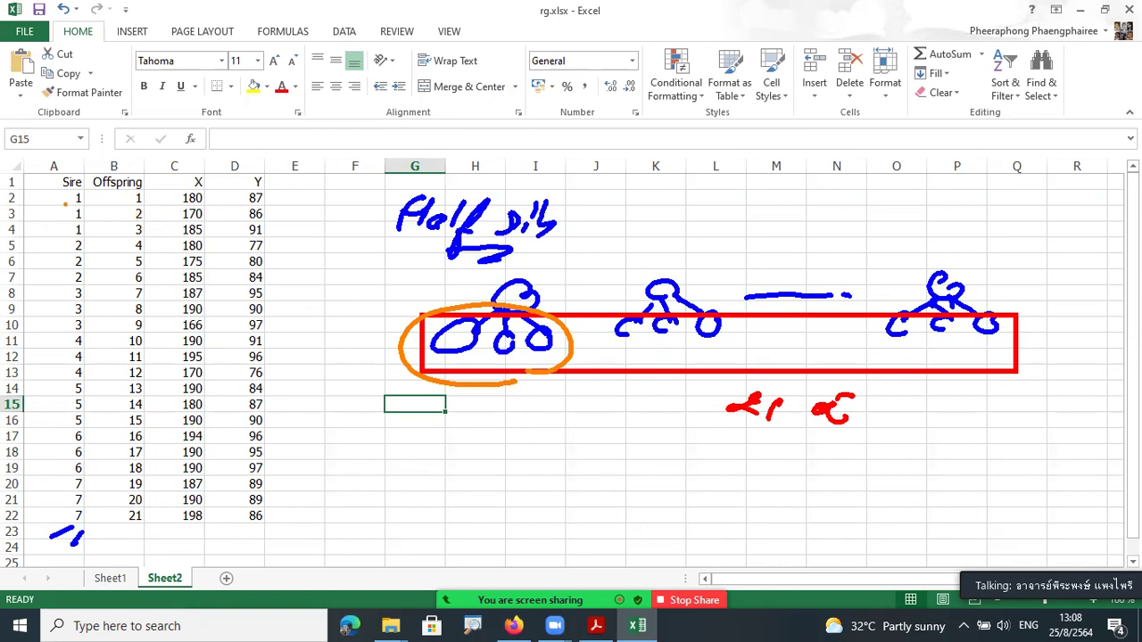
{"action": "left_click_drag", "start_coordinate": [65, 193], "coordinate": [278, 239]}
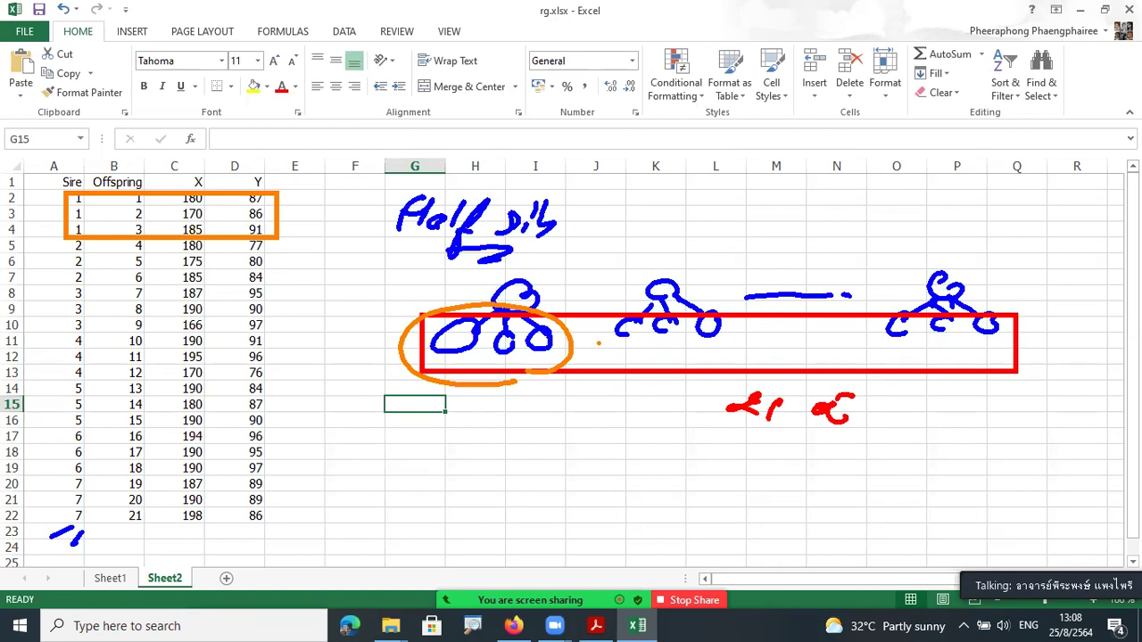
Step: Circle the second family in green and box the data rows of sires 2 and 7 in green
{"action": "mouse_move", "coordinate": [625, 358]}
{"action": "left_mouse_down"}
{"action": "mouse_move", "coordinate": [662, 366]}
{"action": "mouse_move", "coordinate": [628, 357]}
{"action": "left_mouse_up"}
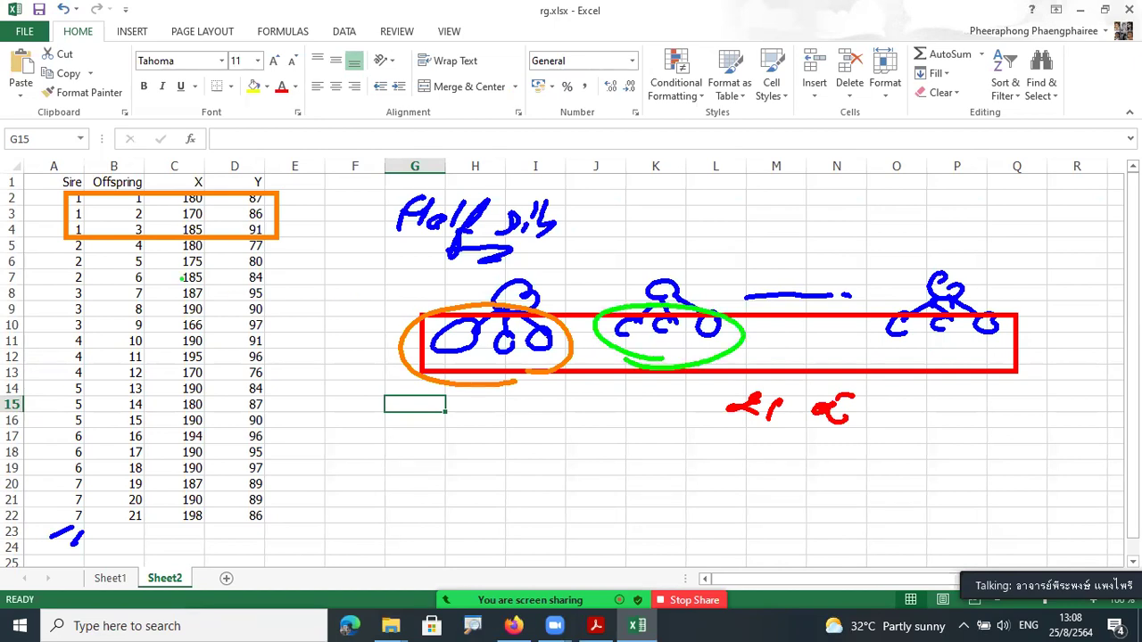
{"action": "mouse_move", "coordinate": [62, 239]}
{"action": "left_mouse_down"}
{"action": "mouse_move", "coordinate": [159, 284]}
{"action": "mouse_move", "coordinate": [288, 284]}
{"action": "left_mouse_up"}
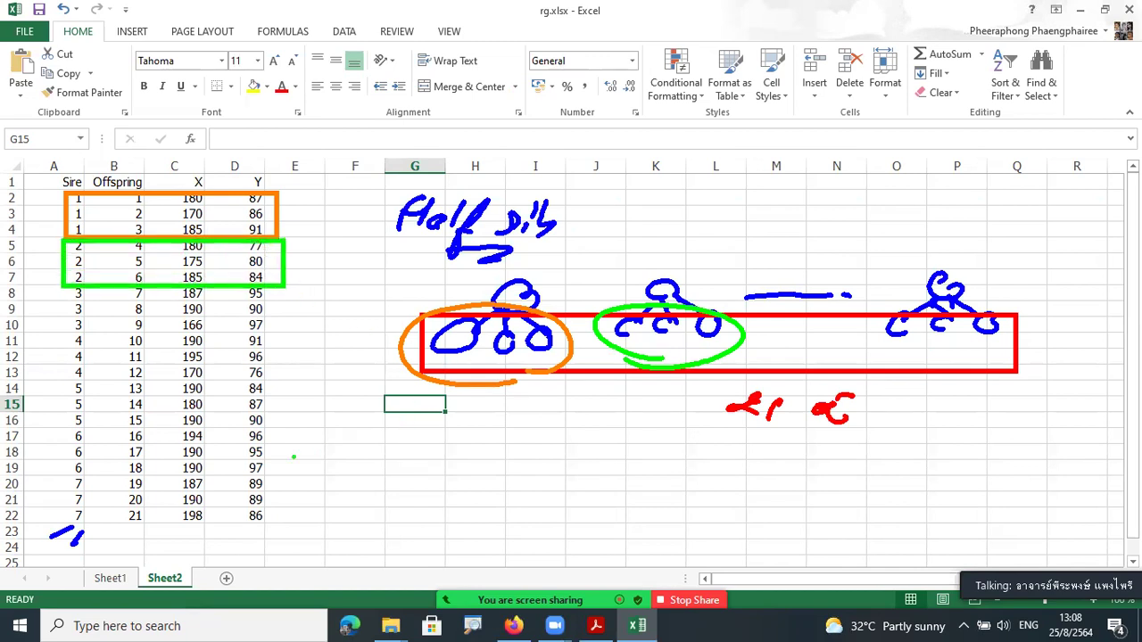
{"action": "mouse_move", "coordinate": [57, 474]}
{"action": "left_mouse_down"}
{"action": "mouse_move", "coordinate": [84, 491]}
{"action": "mouse_move", "coordinate": [273, 521]}
{"action": "left_mouse_up"}
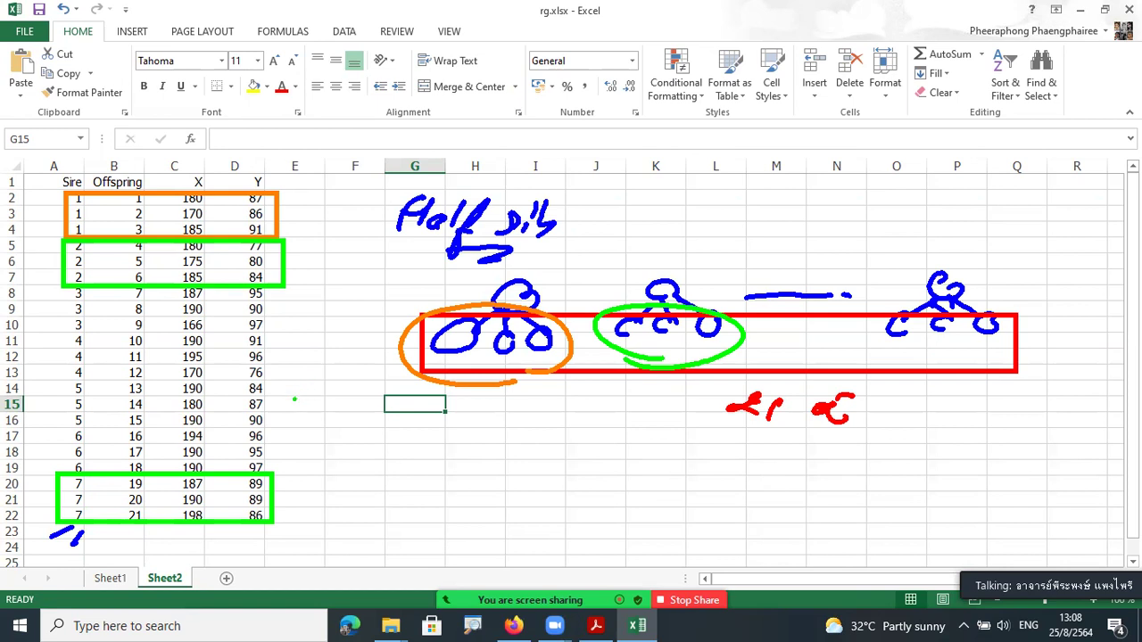
Step: Clear the sketches and handwrite the genetic correlation formula r_G = Cov_A / (√V_Ax · √V_Ay) in blue
{"action": "key", "text": "alt+s"}
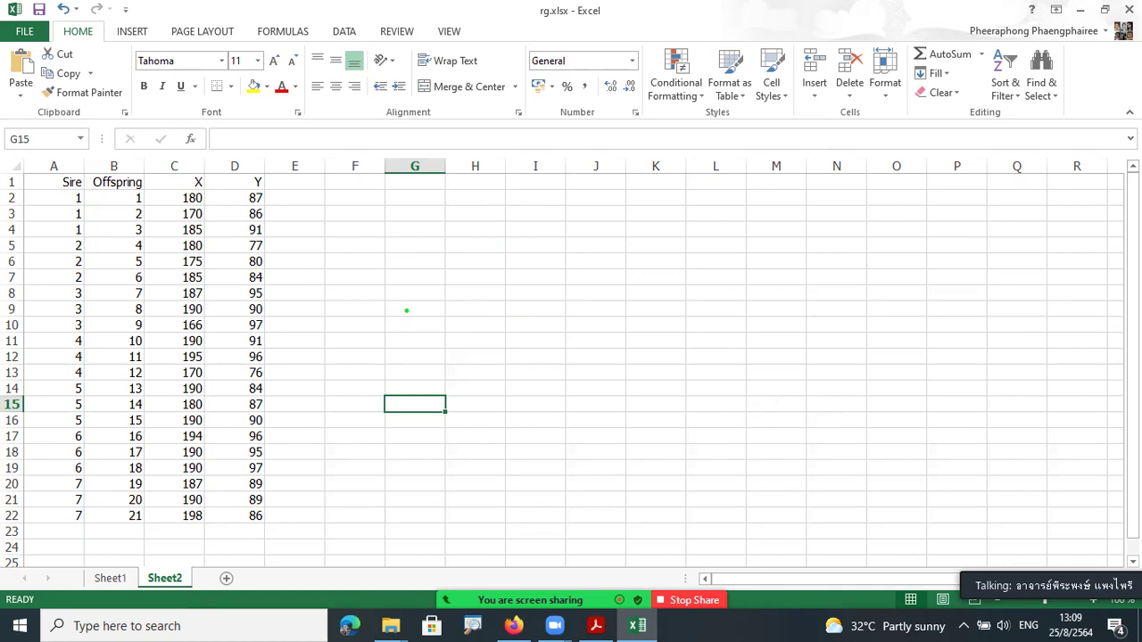
{"action": "left_click_drag", "start_coordinate": [451, 230], "coordinate": [449, 251]}
{"action": "mouse_move", "coordinate": [450, 241]}
{"action": "left_mouse_down"}
{"action": "mouse_move", "coordinate": [470, 233]}
{"action": "mouse_move", "coordinate": [466, 278]}
{"action": "mouse_move", "coordinate": [532, 257]}
{"action": "left_mouse_up"}
{"action": "left_click_drag", "start_coordinate": [514, 249], "coordinate": [531, 250]}
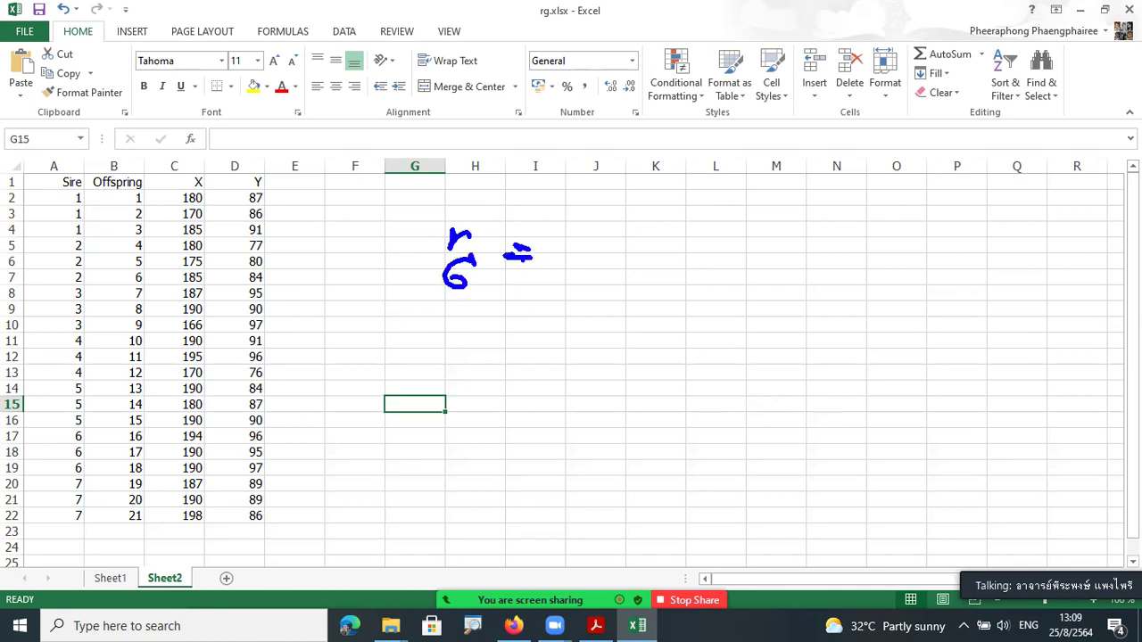
{"action": "mouse_move", "coordinate": [628, 222]}
{"action": "left_mouse_down"}
{"action": "mouse_move", "coordinate": [639, 241]}
{"action": "mouse_move", "coordinate": [687, 228]}
{"action": "mouse_move", "coordinate": [713, 253]}
{"action": "left_mouse_up"}
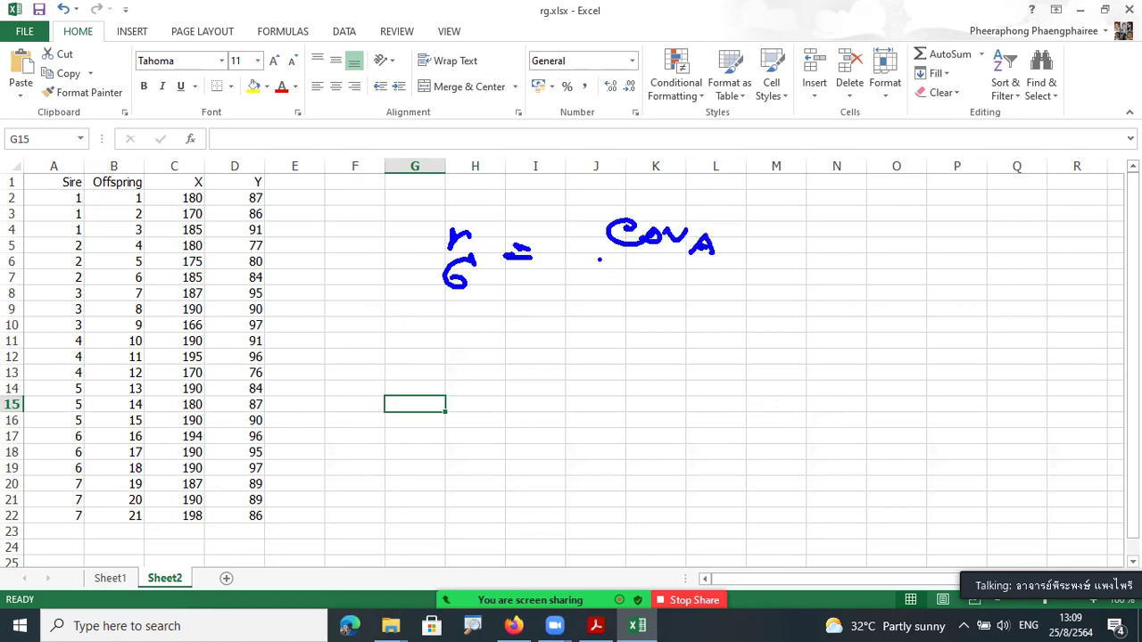
{"action": "left_click_drag", "start_coordinate": [574, 262], "coordinate": [765, 261]}
{"action": "mouse_move", "coordinate": [588, 280]}
{"action": "left_mouse_down"}
{"action": "mouse_move", "coordinate": [607, 308]}
{"action": "mouse_move", "coordinate": [618, 283]}
{"action": "left_mouse_up"}
{"action": "mouse_move", "coordinate": [615, 311]}
{"action": "left_mouse_down"}
{"action": "mouse_move", "coordinate": [635, 305]}
{"action": "mouse_move", "coordinate": [650, 327]}
{"action": "mouse_move", "coordinate": [627, 332]}
{"action": "mouse_move", "coordinate": [584, 280]}
{"action": "mouse_move", "coordinate": [660, 274]}
{"action": "left_mouse_up"}
{"action": "mouse_move", "coordinate": [680, 322]}
{"action": "left_mouse_down"}
{"action": "mouse_move", "coordinate": [685, 332]}
{"action": "mouse_move", "coordinate": [750, 273]}
{"action": "mouse_move", "coordinate": [732, 291]}
{"action": "mouse_move", "coordinate": [761, 343]}
{"action": "left_mouse_up"}
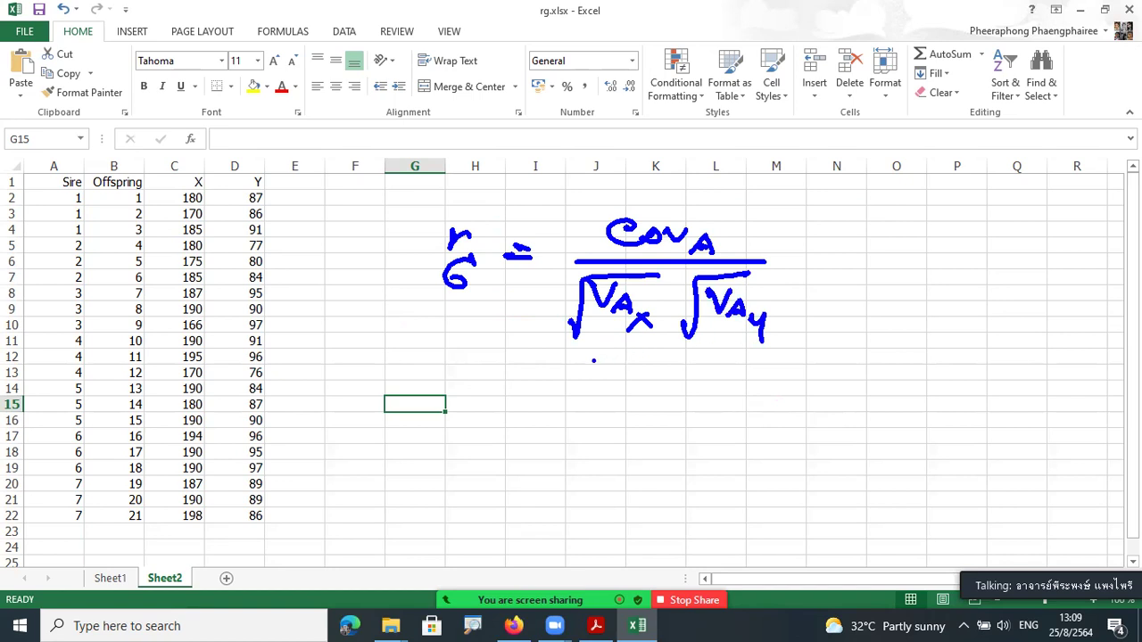
Step: Handwrite the phenotypic correlation formula r_P = Cov_P / (√V_Px · √V_Py) below the genetic one
{"action": "mouse_move", "coordinate": [453, 420]}
{"action": "left_mouse_down"}
{"action": "mouse_move", "coordinate": [469, 426]}
{"action": "mouse_move", "coordinate": [462, 461]}
{"action": "left_mouse_up"}
{"action": "left_click_drag", "start_coordinate": [461, 439], "coordinate": [523, 433]}
{"action": "left_click_drag", "start_coordinate": [510, 444], "coordinate": [525, 441]}
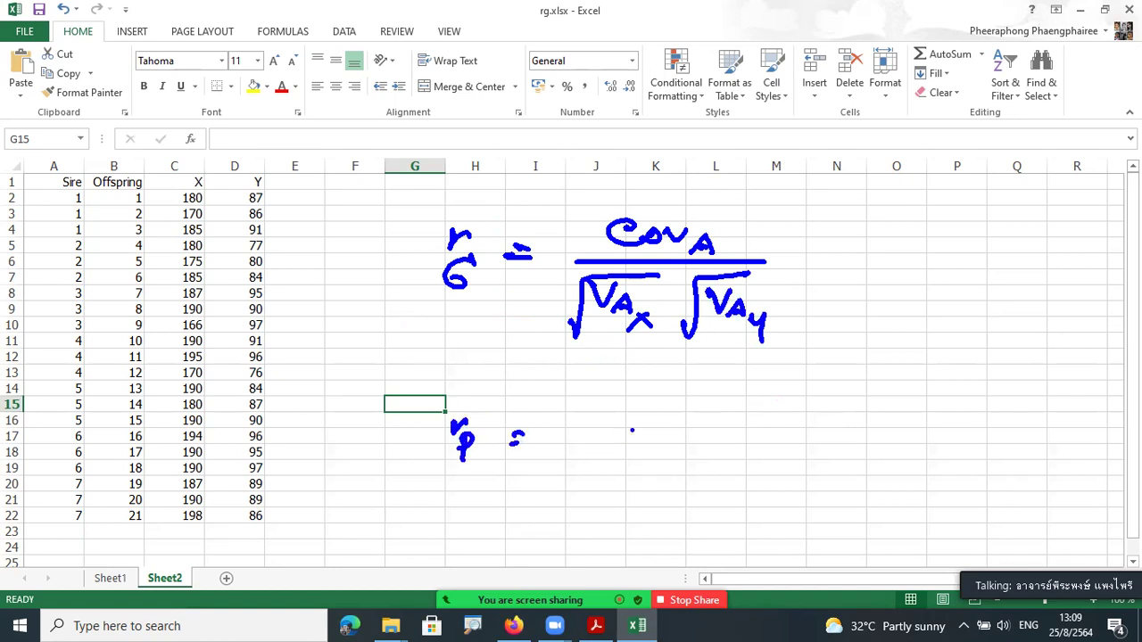
{"action": "mouse_move", "coordinate": [629, 412]}
{"action": "left_mouse_down"}
{"action": "mouse_move", "coordinate": [630, 430]}
{"action": "mouse_move", "coordinate": [644, 419]}
{"action": "left_mouse_up"}
{"action": "mouse_move", "coordinate": [655, 416]}
{"action": "left_mouse_down"}
{"action": "mouse_move", "coordinate": [662, 428]}
{"action": "mouse_move", "coordinate": [669, 410]}
{"action": "mouse_move", "coordinate": [687, 427]}
{"action": "left_mouse_up"}
{"action": "left_click_drag", "start_coordinate": [571, 446], "coordinate": [772, 446]}
{"action": "mouse_move", "coordinate": [577, 470]}
{"action": "left_mouse_down"}
{"action": "mouse_move", "coordinate": [604, 471]}
{"action": "mouse_move", "coordinate": [600, 510]}
{"action": "mouse_move", "coordinate": [599, 497]}
{"action": "mouse_move", "coordinate": [621, 517]}
{"action": "left_mouse_up"}
{"action": "mouse_move", "coordinate": [621, 501]}
{"action": "left_mouse_down"}
{"action": "mouse_move", "coordinate": [609, 518]}
{"action": "mouse_move", "coordinate": [564, 516]}
{"action": "mouse_move", "coordinate": [636, 464]}
{"action": "mouse_move", "coordinate": [710, 471]}
{"action": "mouse_move", "coordinate": [714, 510]}
{"action": "left_mouse_up"}
{"action": "left_click_drag", "start_coordinate": [710, 483], "coordinate": [730, 528]}
{"action": "mouse_move", "coordinate": [662, 511]}
{"action": "left_mouse_down"}
{"action": "mouse_move", "coordinate": [735, 463]}
{"action": "mouse_move", "coordinate": [754, 465]}
{"action": "left_mouse_up"}
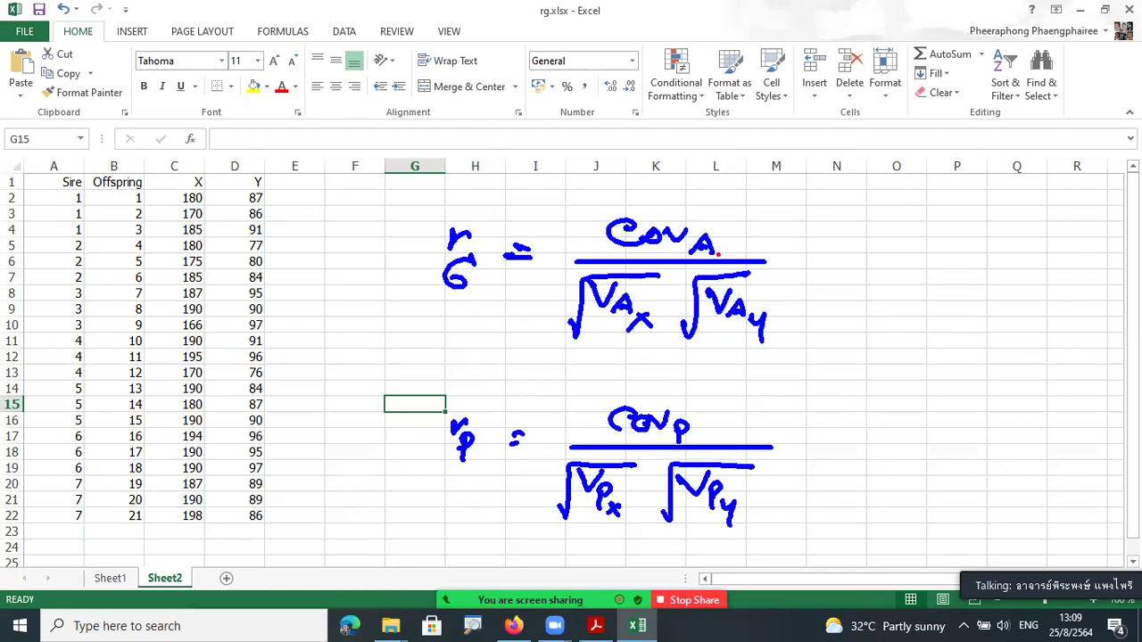
{"action": "left_click_drag", "start_coordinate": [725, 239], "coordinate": [771, 217]}
{"action": "mouse_move", "coordinate": [807, 199]}
{"action": "left_mouse_down"}
{"action": "mouse_move", "coordinate": [803, 218]}
{"action": "mouse_move", "coordinate": [839, 191]}
{"action": "mouse_move", "coordinate": [857, 230]}
{"action": "left_mouse_up"}
{"action": "left_click_drag", "start_coordinate": [860, 220], "coordinate": [878, 219]}
{"action": "left_click_drag", "start_coordinate": [896, 207], "coordinate": [944, 205]}
{"action": "mouse_move", "coordinate": [933, 214]}
{"action": "left_mouse_down"}
{"action": "mouse_move", "coordinate": [951, 210]}
{"action": "mouse_move", "coordinate": [960, 224]}
{"action": "left_mouse_up"}
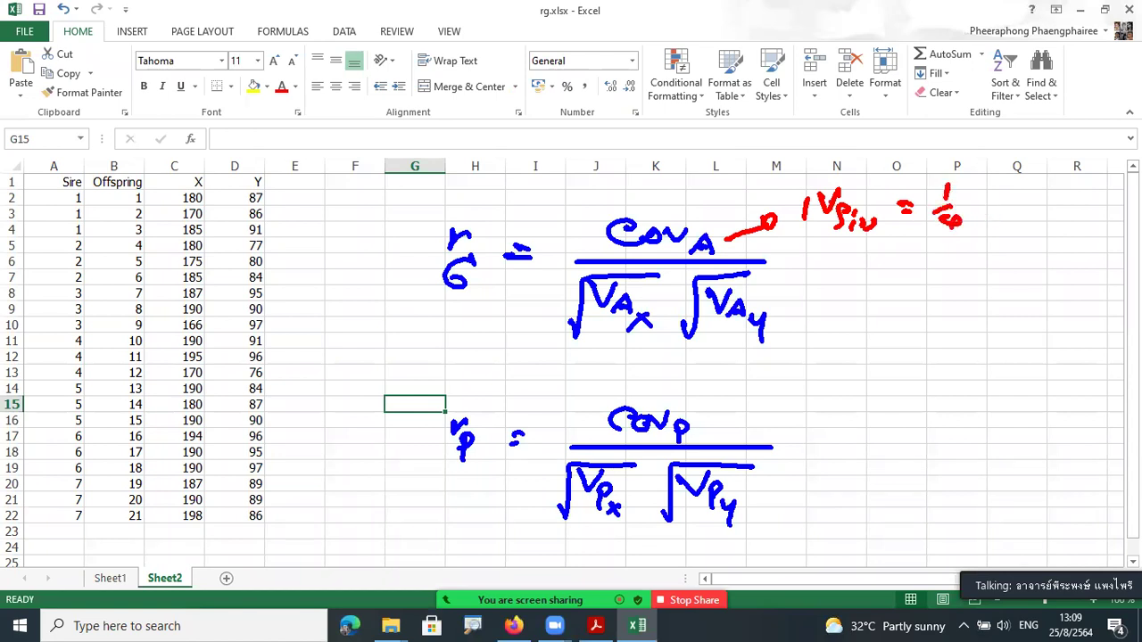
{"action": "left_click_drag", "start_coordinate": [826, 196], "coordinate": [839, 223]}
Step: Clear all annotations and rewrite only the genetic correlation formula r_G = Cov_A / (√V_Ax · √V_Ay) in blue
{"action": "key", "text": "alt+s"}
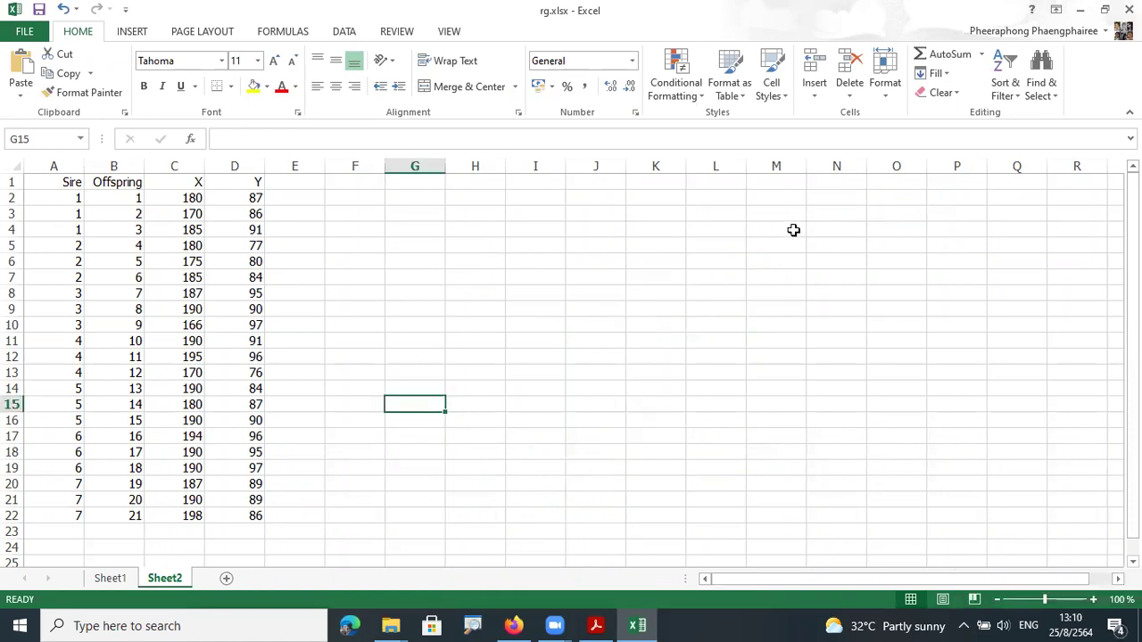
{"action": "key", "text": "alt+t"}
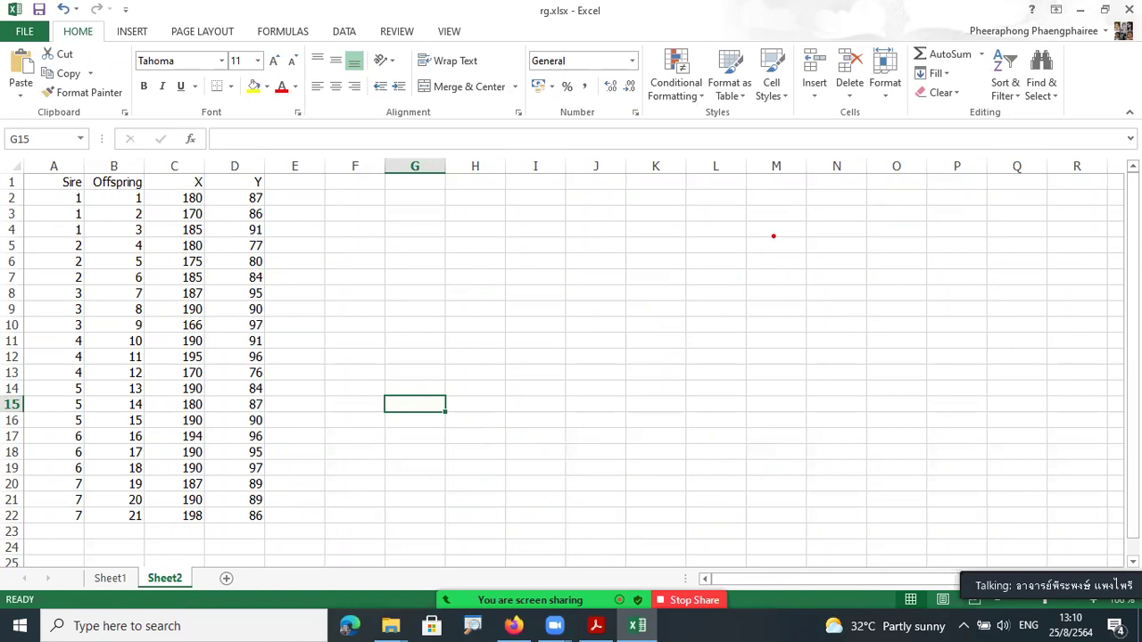
{"action": "mouse_move", "coordinate": [437, 230]}
{"action": "left_mouse_down"}
{"action": "mouse_move", "coordinate": [457, 237]}
{"action": "mouse_move", "coordinate": [446, 273]}
{"action": "mouse_move", "coordinate": [491, 254]}
{"action": "left_mouse_up"}
{"action": "left_click_drag", "start_coordinate": [480, 266], "coordinate": [489, 264]}
{"action": "mouse_move", "coordinate": [536, 232]}
{"action": "left_mouse_down"}
{"action": "mouse_move", "coordinate": [589, 228]}
{"action": "mouse_move", "coordinate": [596, 252]}
{"action": "mouse_move", "coordinate": [614, 249]}
{"action": "left_mouse_up"}
{"action": "left_click", "coordinate": [568, 267]}
{"action": "left_click_drag", "start_coordinate": [533, 259], "coordinate": [658, 260]}
{"action": "mouse_move", "coordinate": [525, 293]}
{"action": "left_mouse_down"}
{"action": "mouse_move", "coordinate": [549, 291]}
{"action": "mouse_move", "coordinate": [562, 319]}
{"action": "mouse_move", "coordinate": [580, 323]}
{"action": "left_mouse_up"}
{"action": "mouse_move", "coordinate": [502, 321]}
{"action": "left_mouse_down"}
{"action": "mouse_move", "coordinate": [507, 337]}
{"action": "mouse_move", "coordinate": [567, 274]}
{"action": "mouse_move", "coordinate": [598, 327]}
{"action": "left_mouse_up"}
{"action": "left_click_drag", "start_coordinate": [594, 284], "coordinate": [642, 276]}
{"action": "left_click_drag", "start_coordinate": [608, 296], "coordinate": [635, 312]}
{"action": "left_click", "coordinate": [626, 310]}
{"action": "left_click_drag", "start_coordinate": [643, 307], "coordinate": [657, 336]}
{"action": "mouse_move", "coordinate": [605, 287]}
{"action": "left_mouse_down"}
{"action": "mouse_move", "coordinate": [609, 302]}
{"action": "mouse_move", "coordinate": [633, 302]}
{"action": "left_mouse_up"}
Step: Link the circled numerator Cov_A to a red handwritten note reading Cov_sire = 1/4 Cov_A
{"action": "mouse_move", "coordinate": [635, 235]}
{"action": "left_mouse_down"}
{"action": "mouse_move", "coordinate": [553, 190]}
{"action": "mouse_move", "coordinate": [586, 260]}
{"action": "mouse_move", "coordinate": [689, 222]}
{"action": "left_mouse_up"}
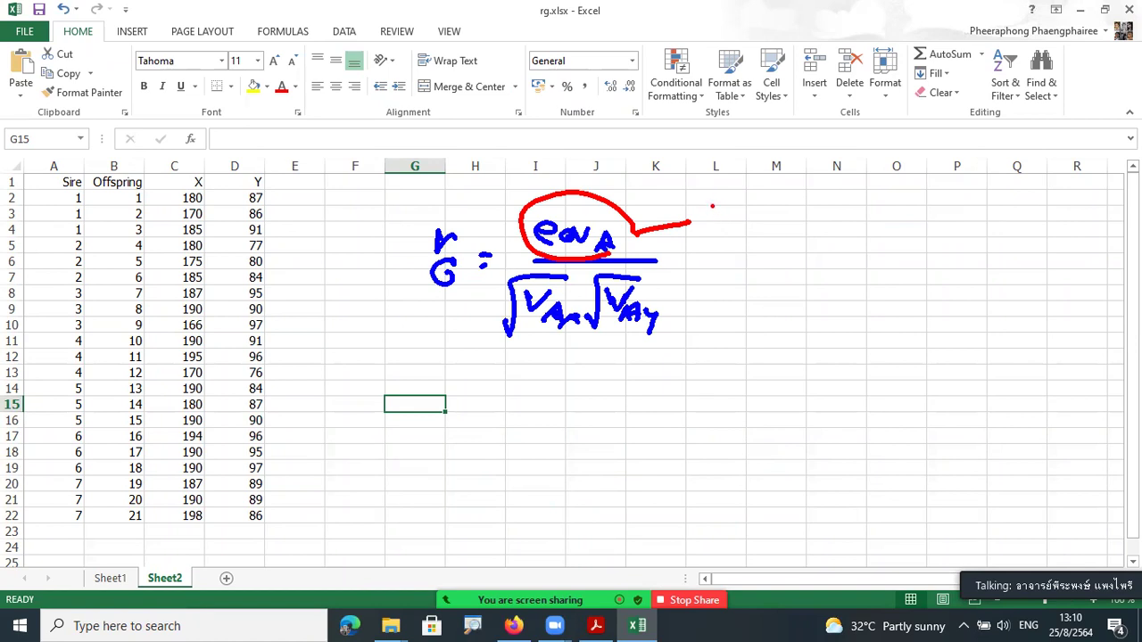
{"action": "mouse_move", "coordinate": [707, 212]}
{"action": "left_mouse_down"}
{"action": "mouse_move", "coordinate": [710, 224]}
{"action": "mouse_move", "coordinate": [751, 211]}
{"action": "mouse_move", "coordinate": [746, 245]}
{"action": "mouse_move", "coordinate": [813, 223]}
{"action": "mouse_move", "coordinate": [872, 223]}
{"action": "left_mouse_up"}
{"action": "mouse_move", "coordinate": [856, 230]}
{"action": "left_mouse_down"}
{"action": "mouse_move", "coordinate": [882, 236]}
{"action": "mouse_move", "coordinate": [926, 214]}
{"action": "mouse_move", "coordinate": [963, 234]}
{"action": "left_mouse_up"}
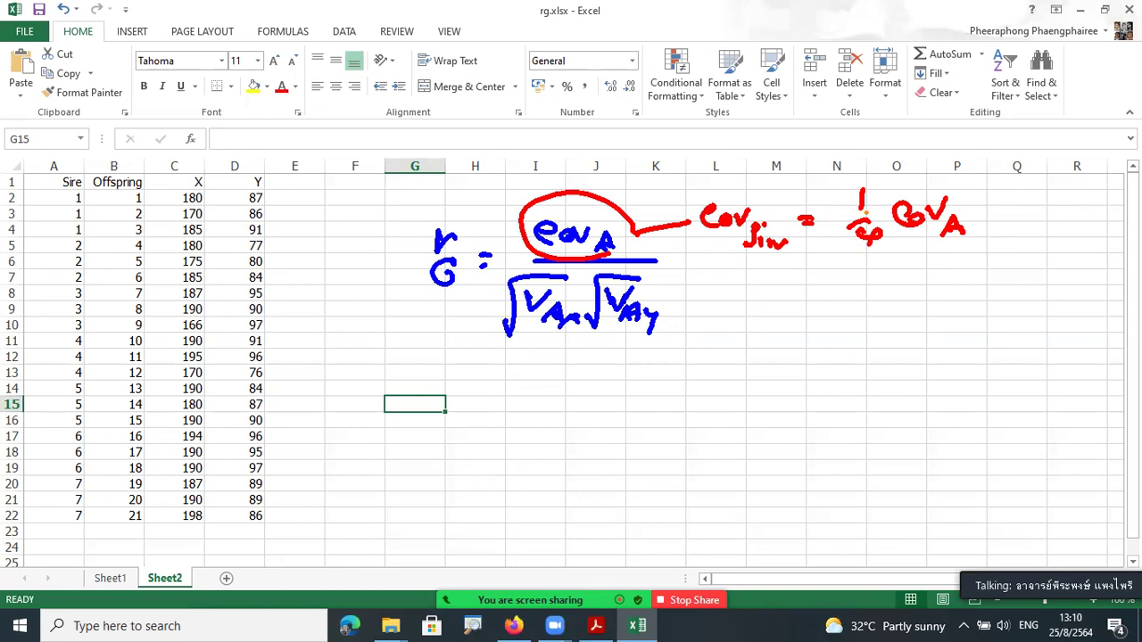
Step: Box Cov_A in orange, draw the factor 4 moving over to Cov_sire, and point an arrow at the box
{"action": "left_click_drag", "start_coordinate": [881, 184], "coordinate": [986, 264]}
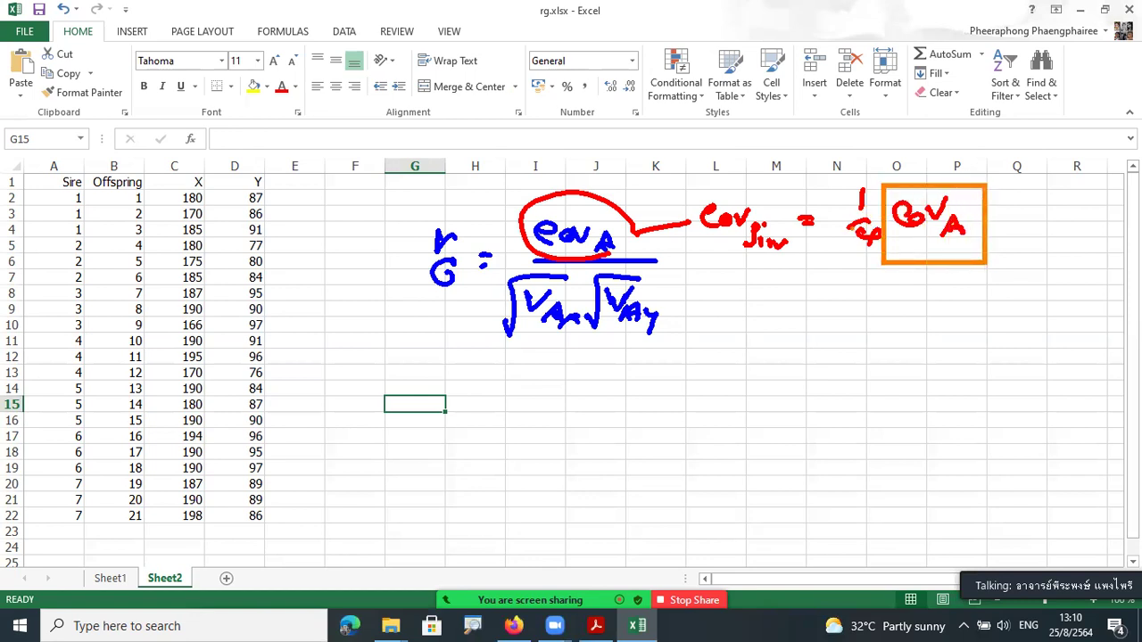
{"action": "left_click_drag", "start_coordinate": [852, 241], "coordinate": [705, 252]}
{"action": "mouse_move", "coordinate": [689, 198]}
{"action": "left_mouse_down"}
{"action": "mouse_move", "coordinate": [680, 214]}
{"action": "mouse_move", "coordinate": [696, 213]}
{"action": "left_mouse_up"}
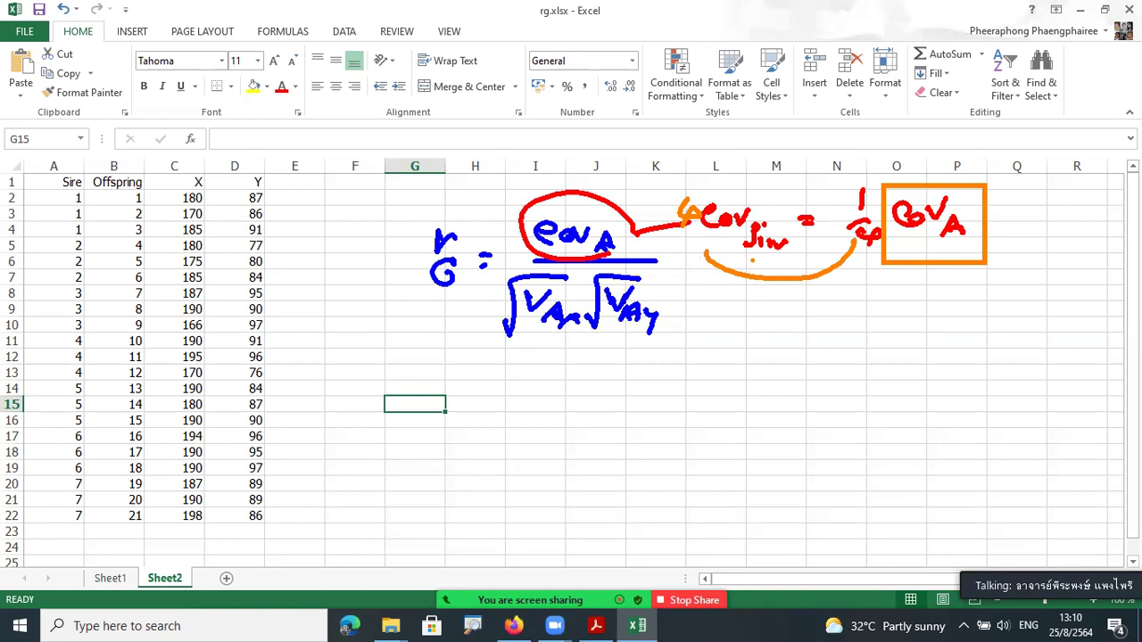
{"action": "left_click_drag", "start_coordinate": [1044, 231], "coordinate": [990, 237]}
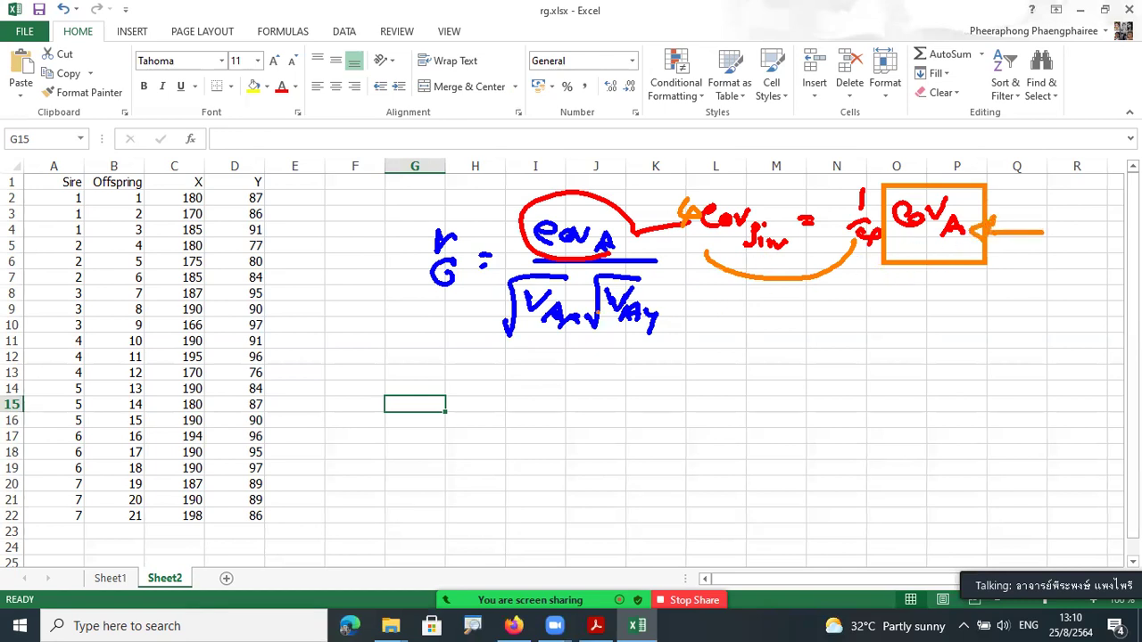
Step: Draw orange arrows from both denominator variances, write V_sire = 1/4 V_A, and mark V_A and the factor 4 moving across
{"action": "left_click_drag", "start_coordinate": [536, 334], "coordinate": [560, 374]}
{"action": "mouse_move", "coordinate": [616, 335]}
{"action": "left_mouse_down"}
{"action": "mouse_move", "coordinate": [649, 403]}
{"action": "mouse_move", "coordinate": [678, 384]}
{"action": "left_mouse_up"}
{"action": "mouse_move", "coordinate": [687, 412]}
{"action": "left_mouse_down"}
{"action": "mouse_move", "coordinate": [671, 434]}
{"action": "mouse_move", "coordinate": [712, 436]}
{"action": "left_mouse_up"}
{"action": "left_click", "coordinate": [696, 425]}
{"action": "left_click", "coordinate": [697, 434]}
{"action": "mouse_move", "coordinate": [709, 432]}
{"action": "left_mouse_down"}
{"action": "mouse_move", "coordinate": [740, 437]}
{"action": "mouse_move", "coordinate": [777, 400]}
{"action": "mouse_move", "coordinate": [771, 411]}
{"action": "left_mouse_up"}
{"action": "left_click_drag", "start_coordinate": [823, 369], "coordinate": [817, 401]}
{"action": "mouse_move", "coordinate": [812, 411]}
{"action": "left_mouse_down"}
{"action": "mouse_move", "coordinate": [830, 425]}
{"action": "mouse_move", "coordinate": [821, 433]}
{"action": "left_mouse_up"}
{"action": "left_click_drag", "start_coordinate": [813, 435], "coordinate": [813, 453]}
{"action": "mouse_move", "coordinate": [849, 384]}
{"action": "left_mouse_down"}
{"action": "mouse_move", "coordinate": [861, 413]}
{"action": "mouse_move", "coordinate": [882, 385]}
{"action": "left_mouse_up"}
{"action": "mouse_move", "coordinate": [872, 432]}
{"action": "left_mouse_down"}
{"action": "mouse_move", "coordinate": [897, 430]}
{"action": "mouse_move", "coordinate": [892, 421]}
{"action": "left_mouse_up"}
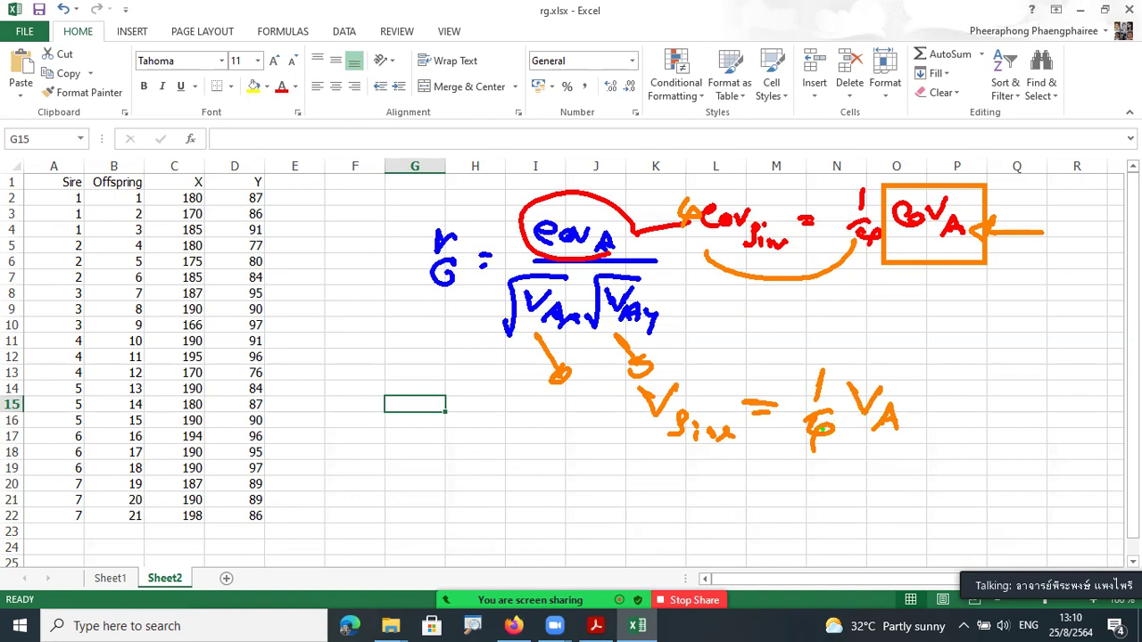
{"action": "mouse_move", "coordinate": [845, 360]}
{"action": "left_mouse_down"}
{"action": "mouse_move", "coordinate": [863, 410]}
{"action": "mouse_move", "coordinate": [913, 455]}
{"action": "left_mouse_up"}
{"action": "mouse_move", "coordinate": [791, 457]}
{"action": "left_mouse_down"}
{"action": "mouse_move", "coordinate": [778, 442]}
{"action": "mouse_move", "coordinate": [635, 452]}
{"action": "mouse_move", "coordinate": [624, 396]}
{"action": "mouse_move", "coordinate": [616, 430]}
{"action": "left_mouse_up"}
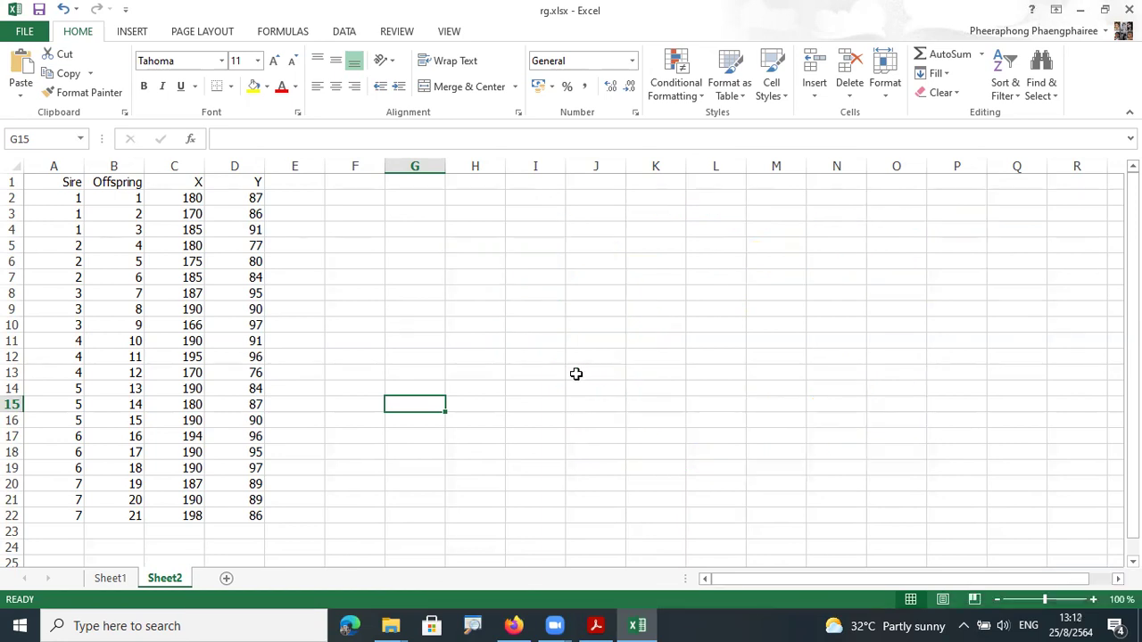
Step: Handwrite "ANOVA" in blue with branches to X and Y, and circle the X and Y column headings
{"action": "type", "text": "b"}
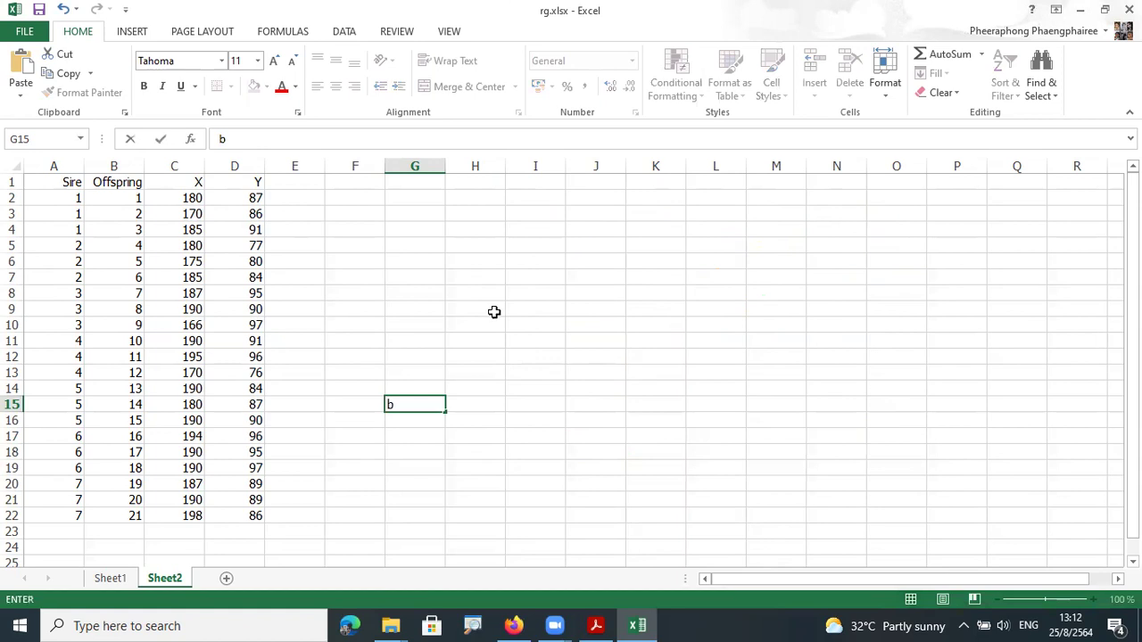
{"action": "key", "text": "Escape"}
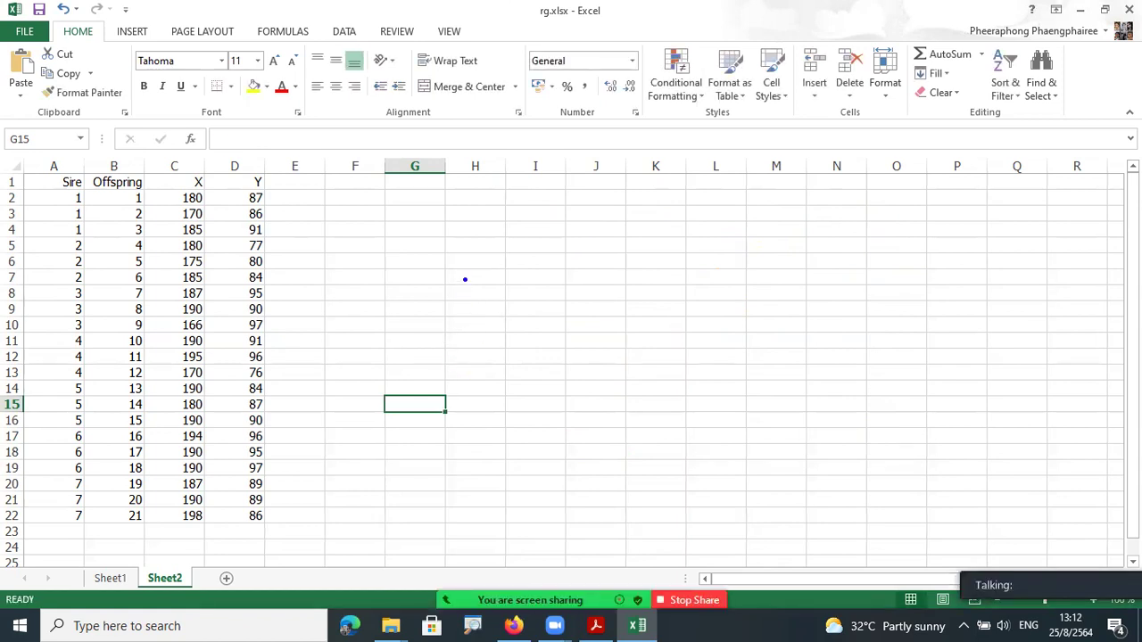
{"action": "mouse_move", "coordinate": [461, 263]}
{"action": "left_mouse_down"}
{"action": "mouse_move", "coordinate": [490, 264]}
{"action": "mouse_move", "coordinate": [523, 237]}
{"action": "mouse_move", "coordinate": [536, 261]}
{"action": "mouse_move", "coordinate": [585, 259]}
{"action": "mouse_move", "coordinate": [526, 251]}
{"action": "mouse_move", "coordinate": [540, 261]}
{"action": "left_mouse_up"}
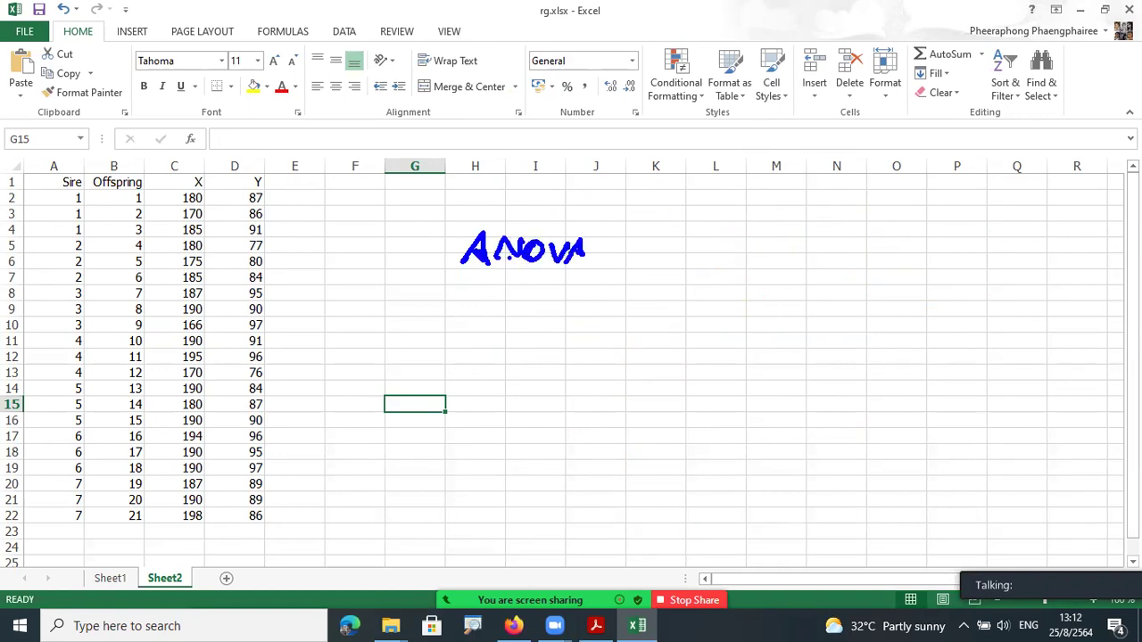
{"action": "mouse_move", "coordinate": [194, 163]}
{"action": "left_mouse_down"}
{"action": "mouse_move", "coordinate": [214, 203]}
{"action": "mouse_move", "coordinate": [189, 163]}
{"action": "left_mouse_up"}
{"action": "left_click_drag", "start_coordinate": [614, 251], "coordinate": [664, 224]}
{"action": "mouse_move", "coordinate": [669, 212]}
{"action": "left_mouse_down"}
{"action": "mouse_move", "coordinate": [691, 227]}
{"action": "mouse_move", "coordinate": [694, 209]}
{"action": "left_mouse_up"}
{"action": "left_click_drag", "start_coordinate": [269, 202], "coordinate": [264, 201]}
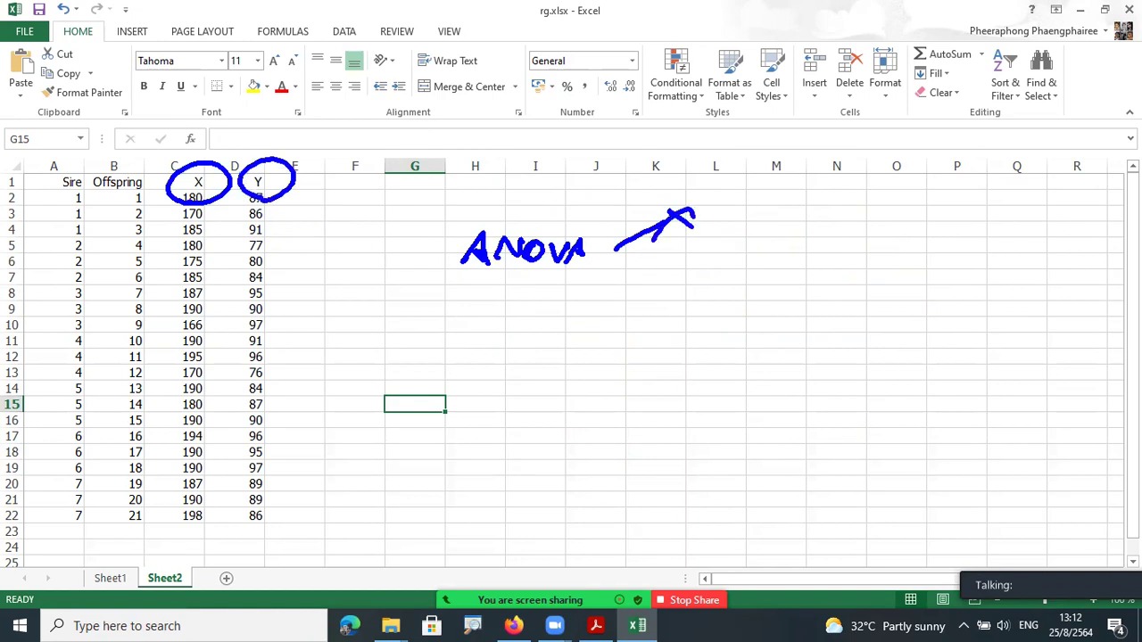
{"action": "mouse_move", "coordinate": [614, 255]}
{"action": "left_mouse_down"}
{"action": "mouse_move", "coordinate": [659, 281]}
{"action": "mouse_move", "coordinate": [683, 275]}
{"action": "left_mouse_up"}
{"action": "left_click_drag", "start_coordinate": [694, 263], "coordinate": [681, 298]}
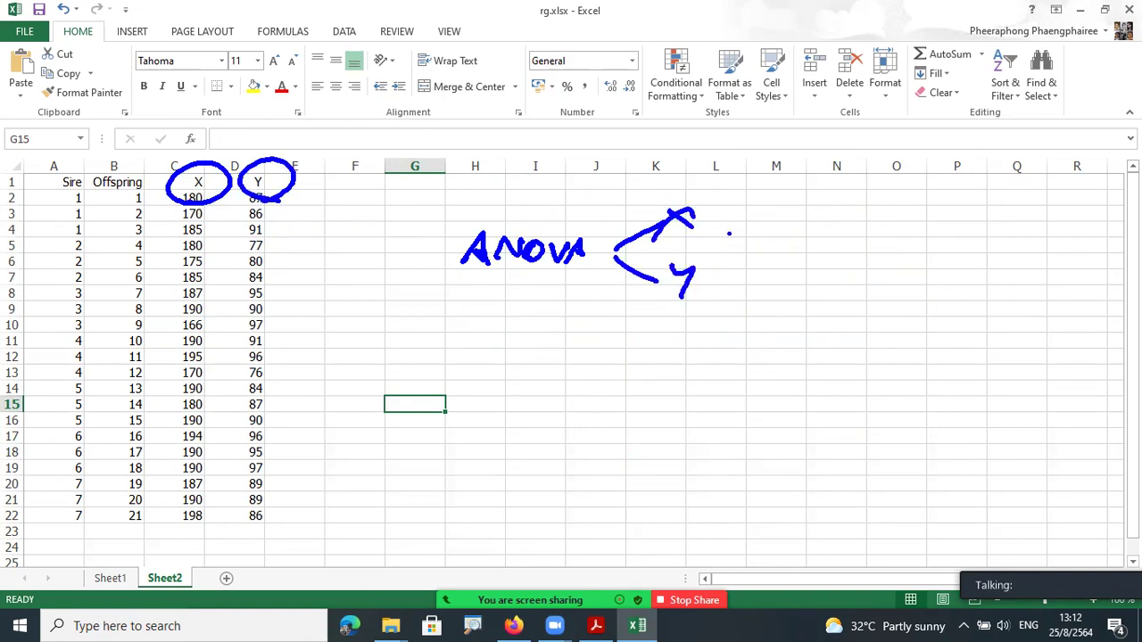
Step: Draw an arrow from the X branch and write its variance components V_sire + V_W
{"action": "mouse_move", "coordinate": [713, 223]}
{"action": "left_mouse_down"}
{"action": "mouse_move", "coordinate": [796, 230]}
{"action": "mouse_move", "coordinate": [810, 200]}
{"action": "left_mouse_up"}
{"action": "left_click_drag", "start_coordinate": [805, 214], "coordinate": [809, 244]}
{"action": "left_click_drag", "start_coordinate": [833, 211], "coordinate": [833, 222]}
{"action": "mouse_move", "coordinate": [818, 228]}
{"action": "left_mouse_down"}
{"action": "mouse_move", "coordinate": [826, 239]}
{"action": "mouse_move", "coordinate": [833, 212]}
{"action": "left_mouse_up"}
{"action": "left_click_drag", "start_coordinate": [824, 230], "coordinate": [849, 239]}
{"action": "mouse_move", "coordinate": [878, 199]}
{"action": "left_mouse_down"}
{"action": "mouse_move", "coordinate": [897, 223]}
{"action": "mouse_move", "coordinate": [910, 196]}
{"action": "left_mouse_up"}
{"action": "mouse_move", "coordinate": [906, 223]}
{"action": "left_mouse_down"}
{"action": "mouse_move", "coordinate": [917, 236]}
{"action": "mouse_move", "coordinate": [939, 221]}
{"action": "left_mouse_up"}
{"action": "mouse_move", "coordinate": [847, 226]}
{"action": "left_mouse_down"}
{"action": "mouse_move", "coordinate": [871, 216]}
{"action": "mouse_move", "coordinate": [853, 237]}
{"action": "left_mouse_up"}
Step: Draw an arrow from the Y branch and write its variance components V_sire + V_W
{"action": "left_click_drag", "start_coordinate": [695, 291], "coordinate": [754, 289]}
{"action": "mouse_move", "coordinate": [742, 280]}
{"action": "left_mouse_down"}
{"action": "mouse_move", "coordinate": [755, 291]}
{"action": "mouse_move", "coordinate": [808, 266]}
{"action": "left_mouse_up"}
{"action": "mouse_move", "coordinate": [807, 292]}
{"action": "left_mouse_down"}
{"action": "mouse_move", "coordinate": [802, 317]}
{"action": "mouse_move", "coordinate": [821, 316]}
{"action": "left_mouse_up"}
{"action": "mouse_move", "coordinate": [819, 287]}
{"action": "left_mouse_down"}
{"action": "mouse_move", "coordinate": [849, 316]}
{"action": "mouse_move", "coordinate": [870, 294]}
{"action": "left_mouse_up"}
{"action": "left_click_drag", "start_coordinate": [863, 286], "coordinate": [863, 307]}
{"action": "mouse_move", "coordinate": [891, 269]}
{"action": "left_mouse_down"}
{"action": "mouse_move", "coordinate": [911, 266]}
{"action": "mouse_move", "coordinate": [932, 302]}
{"action": "mouse_move", "coordinate": [940, 292]}
{"action": "left_mouse_up"}
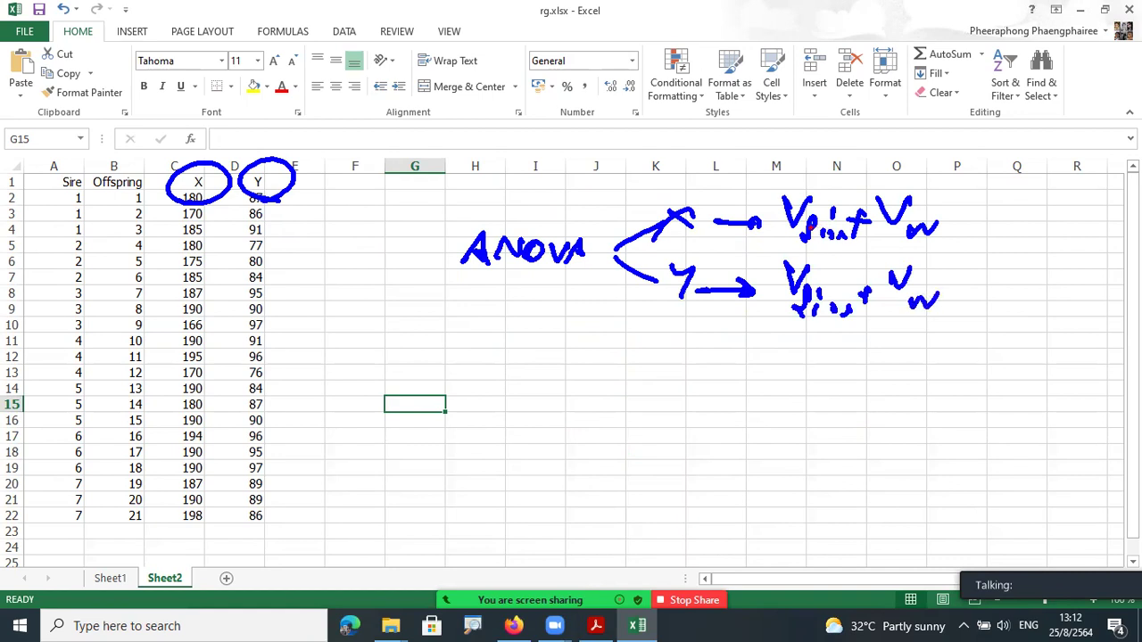
Step: Box the X and Y variance sums in red and label each one as equal to V_P
{"action": "mouse_move", "coordinate": [760, 185]}
{"action": "left_mouse_down"}
{"action": "mouse_move", "coordinate": [815, 225]}
{"action": "mouse_move", "coordinate": [942, 252]}
{"action": "left_mouse_up"}
{"action": "left_click_drag", "start_coordinate": [947, 223], "coordinate": [965, 223]}
{"action": "left_click_drag", "start_coordinate": [950, 230], "coordinate": [965, 231]}
{"action": "mouse_move", "coordinate": [994, 197]}
{"action": "left_mouse_down"}
{"action": "mouse_move", "coordinate": [999, 211]}
{"action": "mouse_move", "coordinate": [1028, 195]}
{"action": "mouse_move", "coordinate": [1028, 232]}
{"action": "left_mouse_up"}
{"action": "mouse_move", "coordinate": [766, 264]}
{"action": "left_mouse_down"}
{"action": "mouse_move", "coordinate": [956, 339]}
{"action": "mouse_move", "coordinate": [983, 303]}
{"action": "mouse_move", "coordinate": [997, 307]}
{"action": "left_mouse_up"}
{"action": "mouse_move", "coordinate": [1005, 280]}
{"action": "left_mouse_down"}
{"action": "mouse_move", "coordinate": [1017, 308]}
{"action": "mouse_move", "coordinate": [1031, 276]}
{"action": "left_mouse_up"}
{"action": "mouse_move", "coordinate": [1040, 300]}
{"action": "left_mouse_down"}
{"action": "mouse_move", "coordinate": [1037, 325]}
{"action": "mouse_move", "coordinate": [1036, 314]}
{"action": "left_mouse_up"}
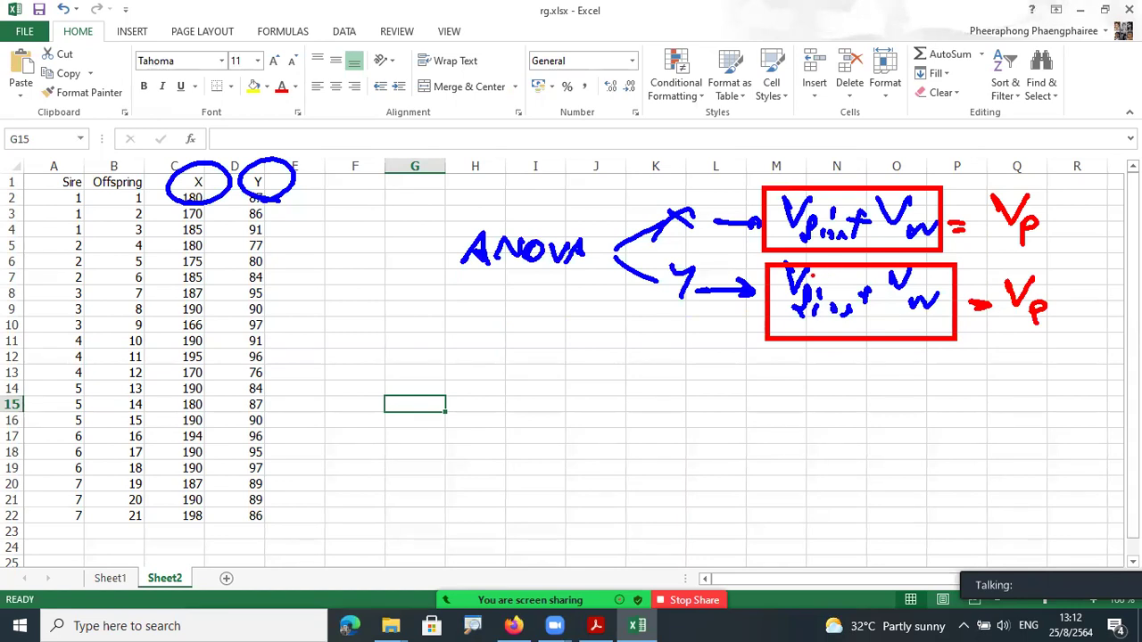
Step: Link the circled V_sire of the Y branch to an orange handwritten note reading 1/4 V_A
{"action": "mouse_move", "coordinate": [790, 319]}
{"action": "left_mouse_down"}
{"action": "mouse_move", "coordinate": [881, 380]}
{"action": "mouse_move", "coordinate": [870, 385]}
{"action": "mouse_move", "coordinate": [923, 369]}
{"action": "mouse_move", "coordinate": [923, 393]}
{"action": "left_mouse_up"}
{"action": "mouse_move", "coordinate": [912, 404]}
{"action": "left_mouse_down"}
{"action": "mouse_move", "coordinate": [933, 398]}
{"action": "mouse_move", "coordinate": [921, 432]}
{"action": "left_mouse_up"}
{"action": "left_click_drag", "start_coordinate": [949, 377], "coordinate": [981, 371]}
{"action": "left_click_drag", "start_coordinate": [972, 419], "coordinate": [1001, 416]}
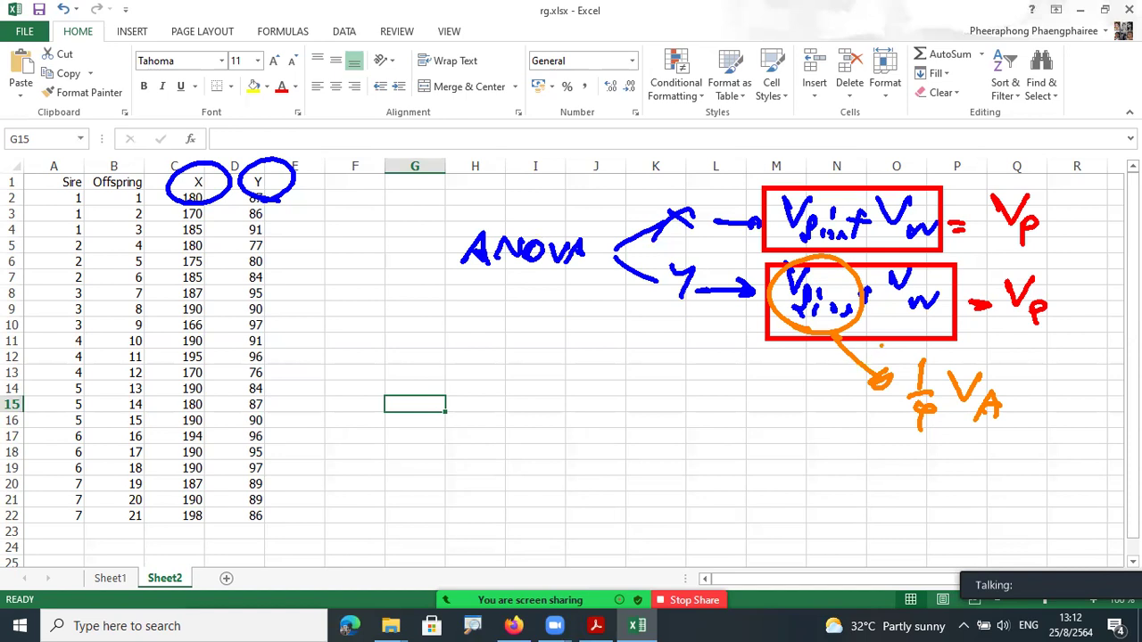
Step: Handwrite "ANCOVA" with subscript XY in blue, link it to Cov_sire + Cov_W, and box that sum in red
{"action": "mouse_move", "coordinate": [404, 451]}
{"action": "left_mouse_down"}
{"action": "mouse_move", "coordinate": [425, 421]}
{"action": "mouse_move", "coordinate": [438, 446]}
{"action": "mouse_move", "coordinate": [475, 426]}
{"action": "mouse_move", "coordinate": [515, 439]}
{"action": "mouse_move", "coordinate": [538, 427]}
{"action": "mouse_move", "coordinate": [566, 454]}
{"action": "mouse_move", "coordinate": [569, 437]}
{"action": "mouse_move", "coordinate": [589, 466]}
{"action": "mouse_move", "coordinate": [573, 475]}
{"action": "left_mouse_up"}
{"action": "left_click_drag", "start_coordinate": [595, 458], "coordinate": [606, 479]}
{"action": "left_click_drag", "start_coordinate": [617, 458], "coordinate": [603, 478]}
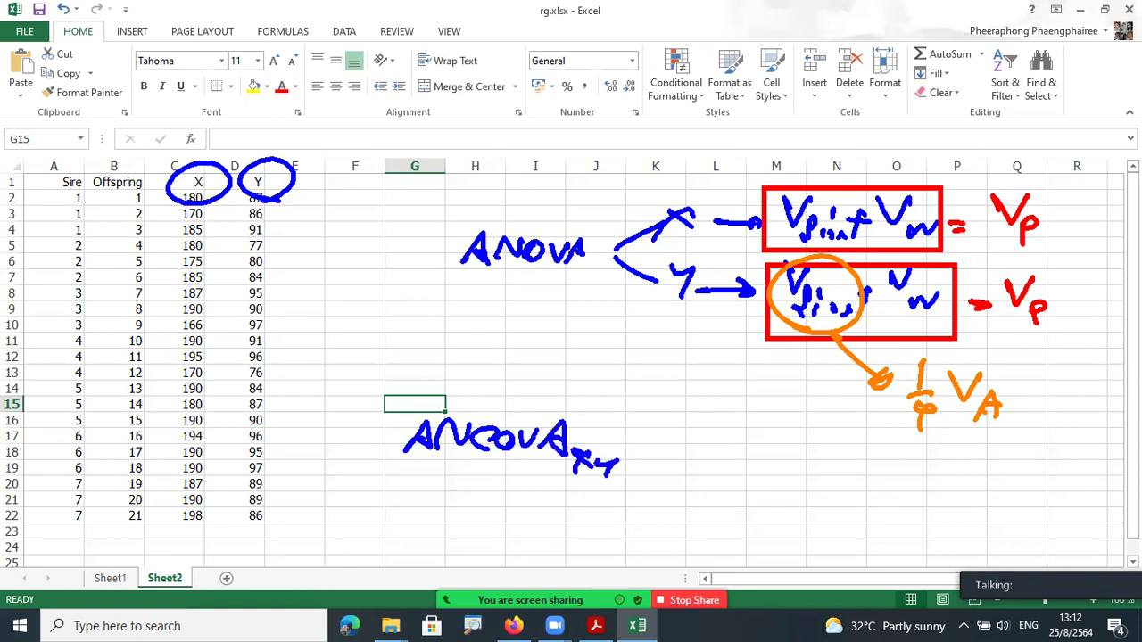
{"action": "mouse_move", "coordinate": [623, 441]}
{"action": "left_mouse_down"}
{"action": "mouse_move", "coordinate": [666, 435]}
{"action": "mouse_move", "coordinate": [711, 460]}
{"action": "mouse_move", "coordinate": [730, 446]}
{"action": "mouse_move", "coordinate": [760, 457]}
{"action": "mouse_move", "coordinate": [765, 479]}
{"action": "mouse_move", "coordinate": [783, 476]}
{"action": "left_mouse_up"}
{"action": "mouse_move", "coordinate": [782, 469]}
{"action": "left_mouse_down"}
{"action": "mouse_move", "coordinate": [794, 480]}
{"action": "mouse_move", "coordinate": [871, 451]}
{"action": "left_mouse_up"}
{"action": "mouse_move", "coordinate": [884, 446]}
{"action": "left_mouse_down"}
{"action": "mouse_move", "coordinate": [899, 444]}
{"action": "mouse_move", "coordinate": [912, 469]}
{"action": "mouse_move", "coordinate": [919, 460]}
{"action": "left_mouse_up"}
{"action": "mouse_move", "coordinate": [676, 408]}
{"action": "left_mouse_down"}
{"action": "mouse_move", "coordinate": [901, 505]}
{"action": "mouse_move", "coordinate": [937, 409]}
{"action": "left_mouse_up"}
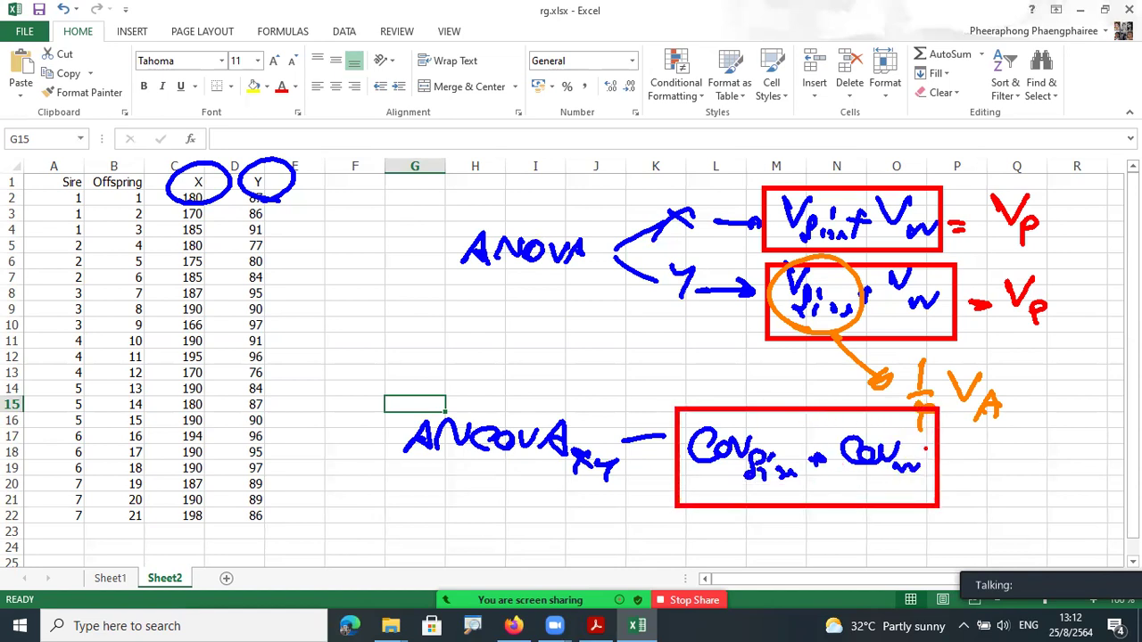
Step: Label the boxed Cov_sire + Cov_W sum in red handwriting as equal to Cov_P
{"action": "left_click_drag", "start_coordinate": [946, 457], "coordinate": [965, 457]}
{"action": "mouse_move", "coordinate": [949, 467]}
{"action": "left_mouse_down"}
{"action": "mouse_move", "coordinate": [1019, 442]}
{"action": "mouse_move", "coordinate": [994, 459]}
{"action": "mouse_move", "coordinate": [992, 444]}
{"action": "mouse_move", "coordinate": [1026, 462]}
{"action": "left_mouse_up"}
{"action": "key", "text": "ctrl+z"}
{"action": "key", "text": "ctrl+z"}
{"action": "mouse_move", "coordinate": [1036, 439]}
{"action": "left_mouse_down"}
{"action": "mouse_move", "coordinate": [1056, 439]}
{"action": "mouse_move", "coordinate": [1062, 477]}
{"action": "mouse_move", "coordinate": [1075, 482]}
{"action": "mouse_move", "coordinate": [1040, 506]}
{"action": "left_mouse_up"}
{"action": "left_click_drag", "start_coordinate": [1074, 464], "coordinate": [1082, 482]}
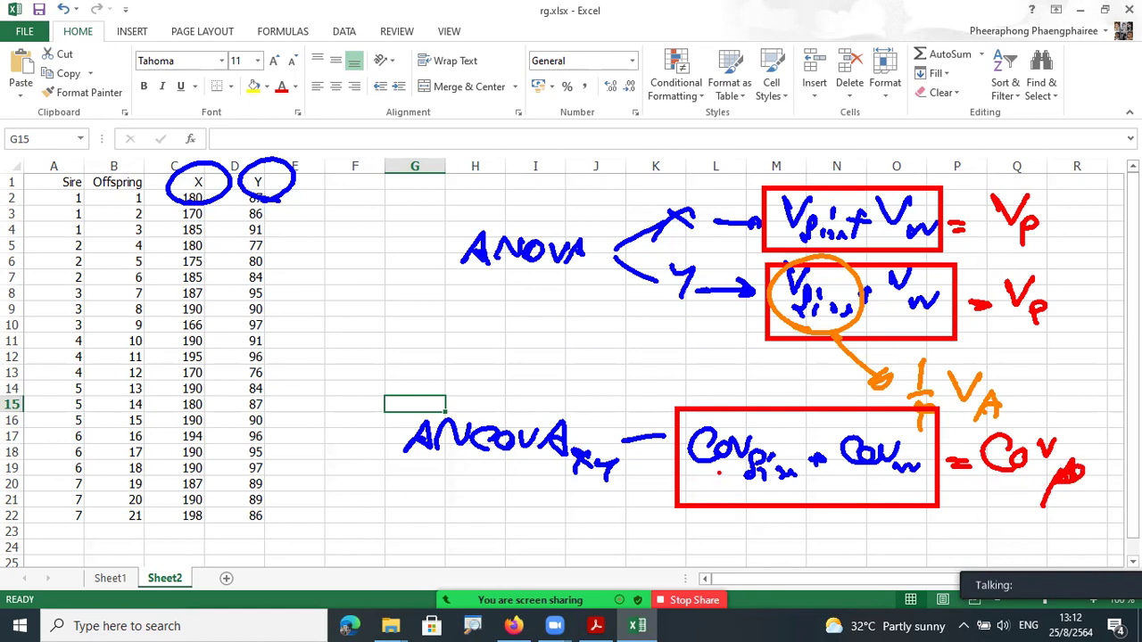
Step: Circle Cov_sire in orange and link it to a handwritten note reading 1/4 Cov_A
{"action": "mouse_move", "coordinate": [725, 489]}
{"action": "left_mouse_down"}
{"action": "mouse_move", "coordinate": [687, 446]}
{"action": "mouse_move", "coordinate": [714, 489]}
{"action": "left_mouse_up"}
{"action": "left_click_drag", "start_coordinate": [698, 433], "coordinate": [654, 384]}
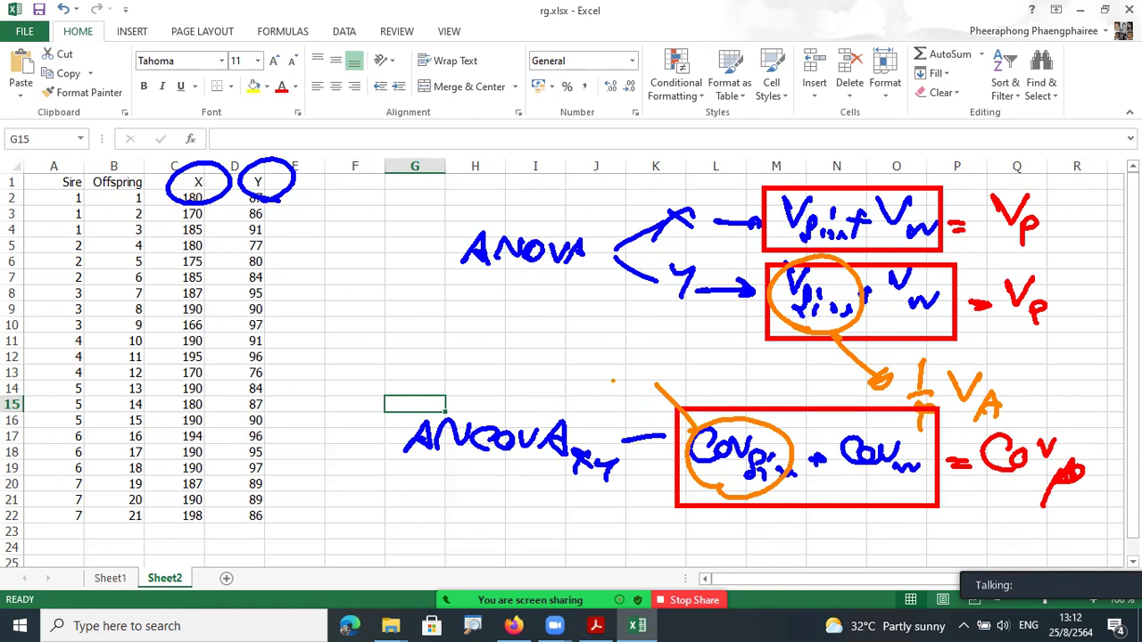
{"action": "left_click_drag", "start_coordinate": [551, 328], "coordinate": [540, 369]}
{"action": "mouse_move", "coordinate": [526, 366]}
{"action": "left_mouse_down"}
{"action": "mouse_move", "coordinate": [555, 361]}
{"action": "mouse_move", "coordinate": [553, 385]}
{"action": "left_mouse_up"}
{"action": "left_click_drag", "start_coordinate": [544, 378], "coordinate": [539, 403]}
{"action": "mouse_move", "coordinate": [585, 353]}
{"action": "left_mouse_down"}
{"action": "mouse_move", "coordinate": [585, 378]}
{"action": "mouse_move", "coordinate": [624, 357]}
{"action": "mouse_move", "coordinate": [641, 387]}
{"action": "left_mouse_up"}
{"action": "left_click_drag", "start_coordinate": [624, 378], "coordinate": [645, 376]}
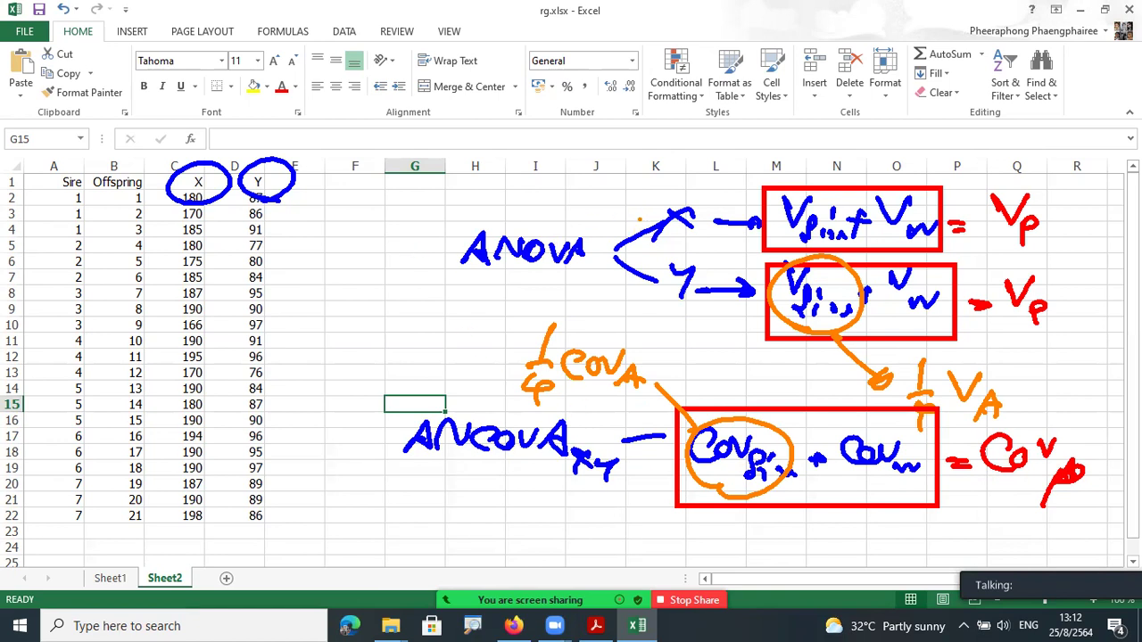
Step: Number the X, Y and ANCOVA analyses 1, 2 and 3 in red circles, and clear all annotations from the sheet
{"action": "left_click_drag", "start_coordinate": [660, 207], "coordinate": [653, 230]}
{"action": "left_click_drag", "start_coordinate": [664, 198], "coordinate": [662, 197]}
{"action": "mouse_move", "coordinate": [644, 262]}
{"action": "left_mouse_down"}
{"action": "mouse_move", "coordinate": [635, 287]}
{"action": "mouse_move", "coordinate": [644, 256]}
{"action": "left_mouse_up"}
{"action": "mouse_move", "coordinate": [421, 439]}
{"action": "left_mouse_down"}
{"action": "mouse_move", "coordinate": [406, 464]}
{"action": "mouse_move", "coordinate": [430, 486]}
{"action": "left_mouse_up"}
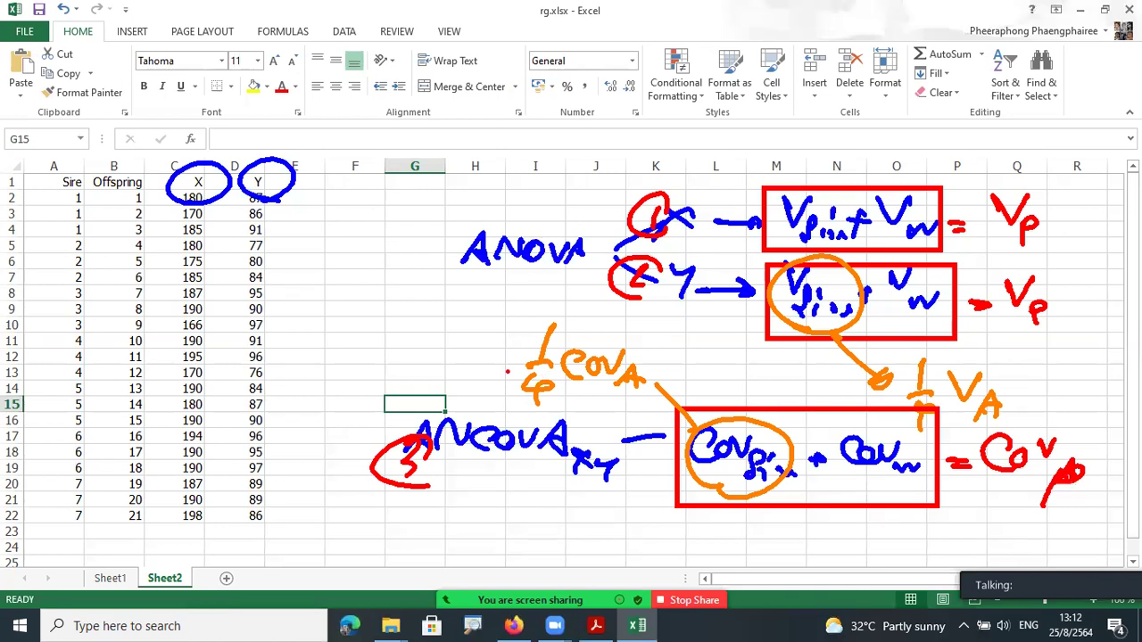
{"action": "key", "text": "alt+s"}
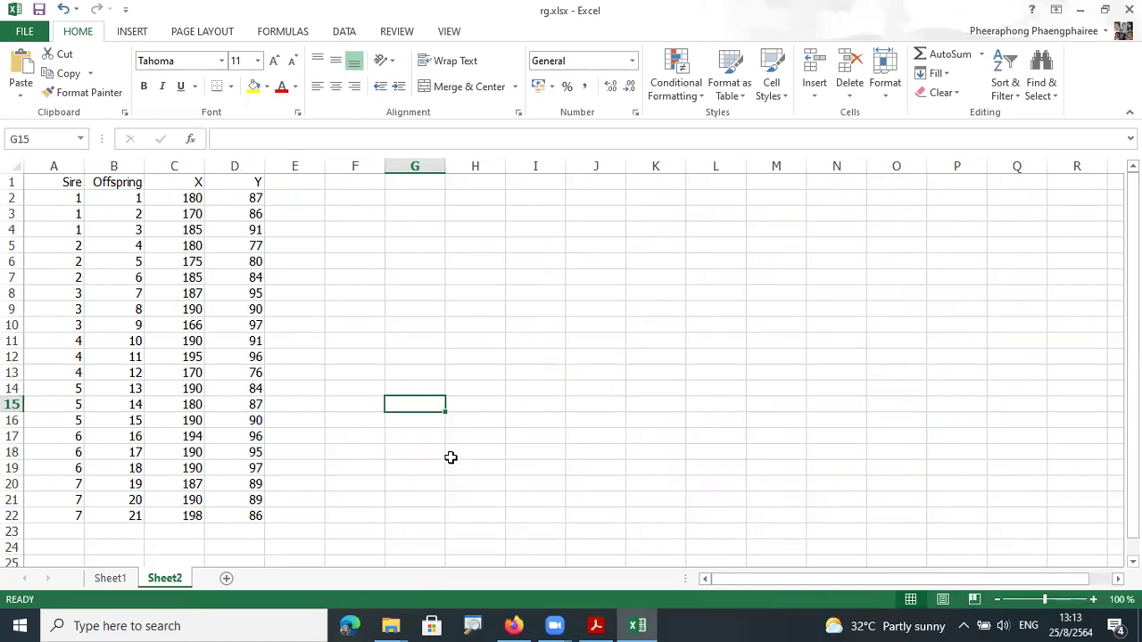
Step: Enter the column headings X*X, X*Y and Y*Y in E1:G1 and dismiss the antivirus notification
{"action": "left_click", "coordinate": [301, 182]}
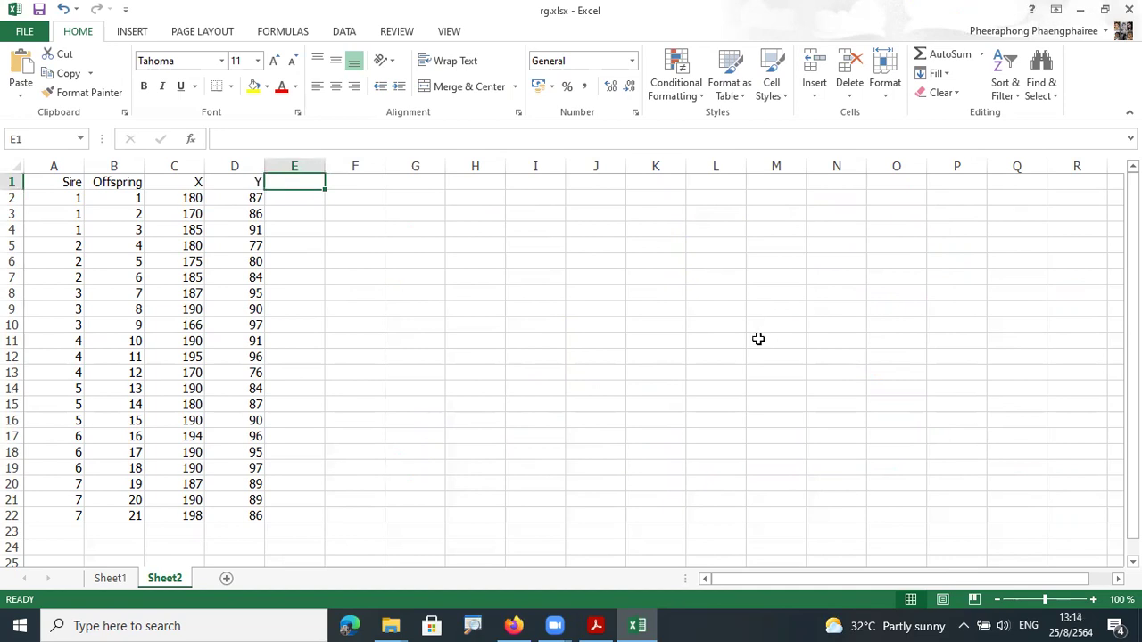
{"action": "type", "text": "X*X"}
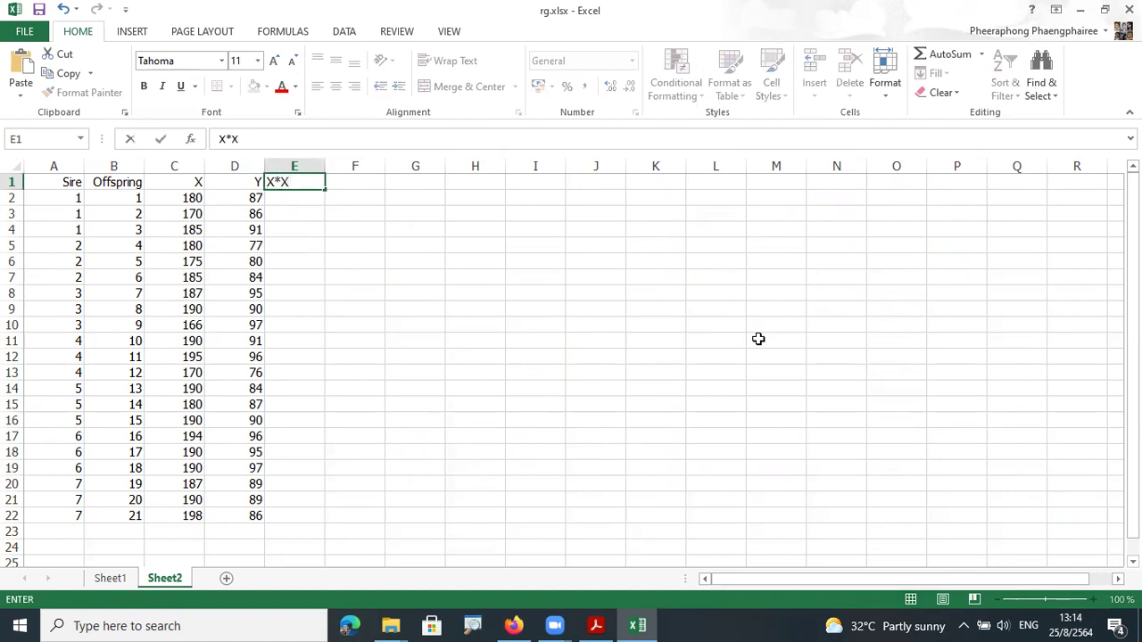
{"action": "key", "text": "Tab"}
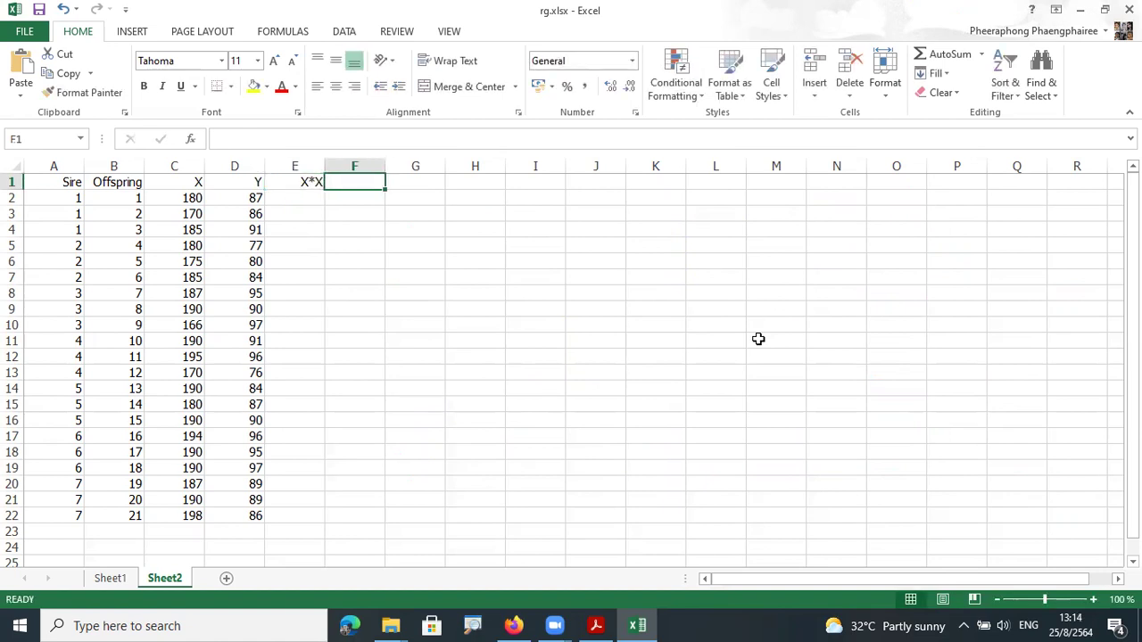
{"action": "type", "text": "X*Y"}
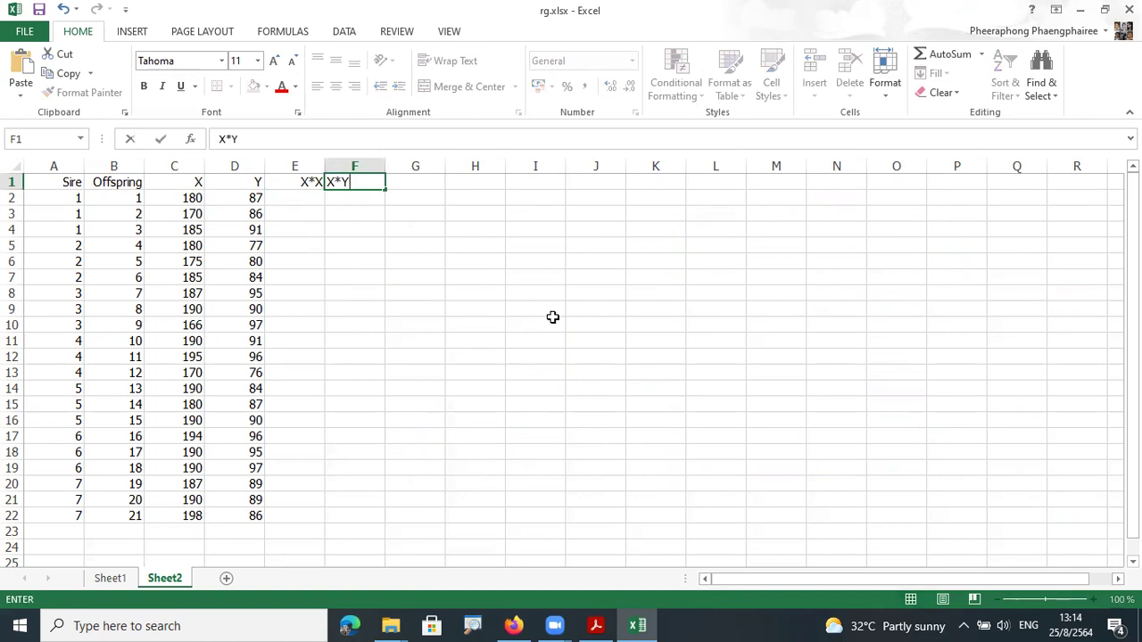
{"action": "key", "text": "Tab"}
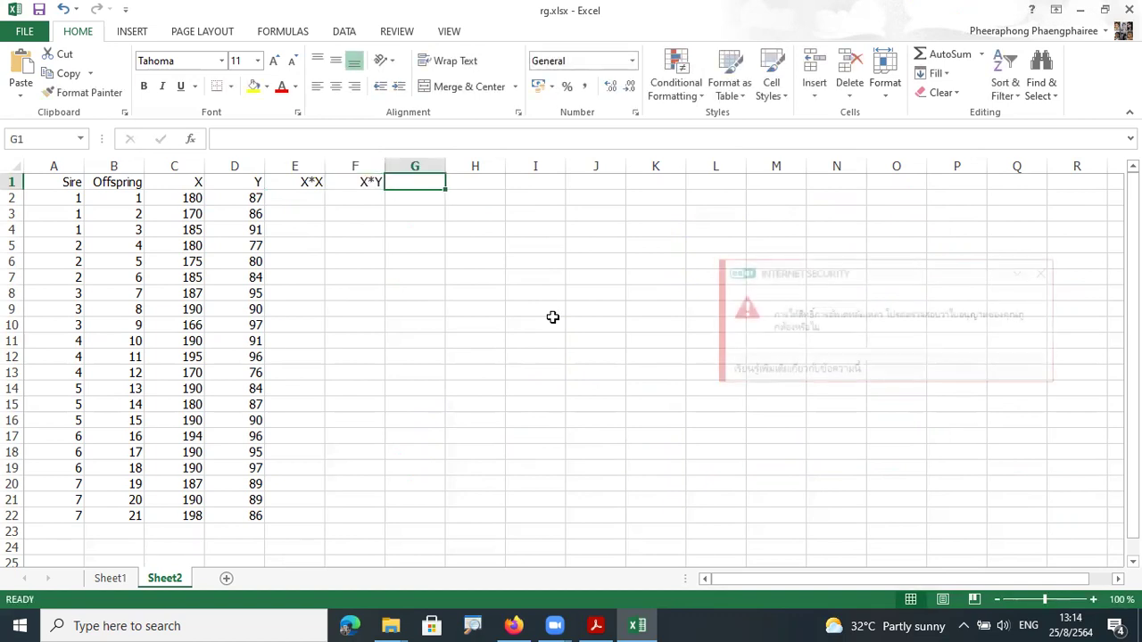
{"action": "type", "text": "Y*Y"}
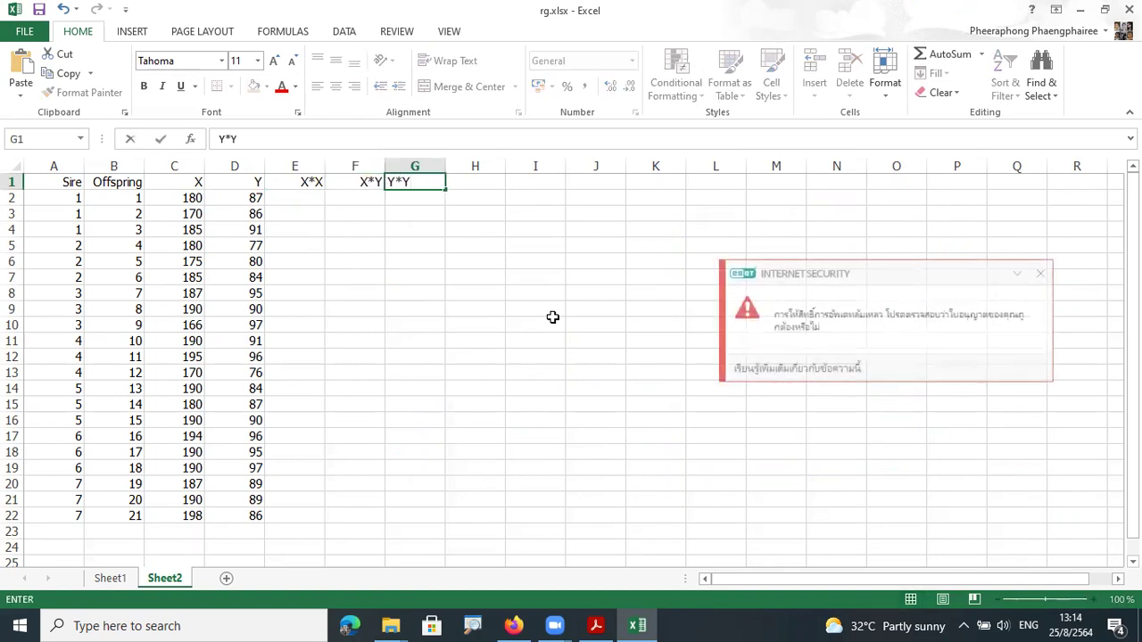
{"action": "key", "text": "Return"}
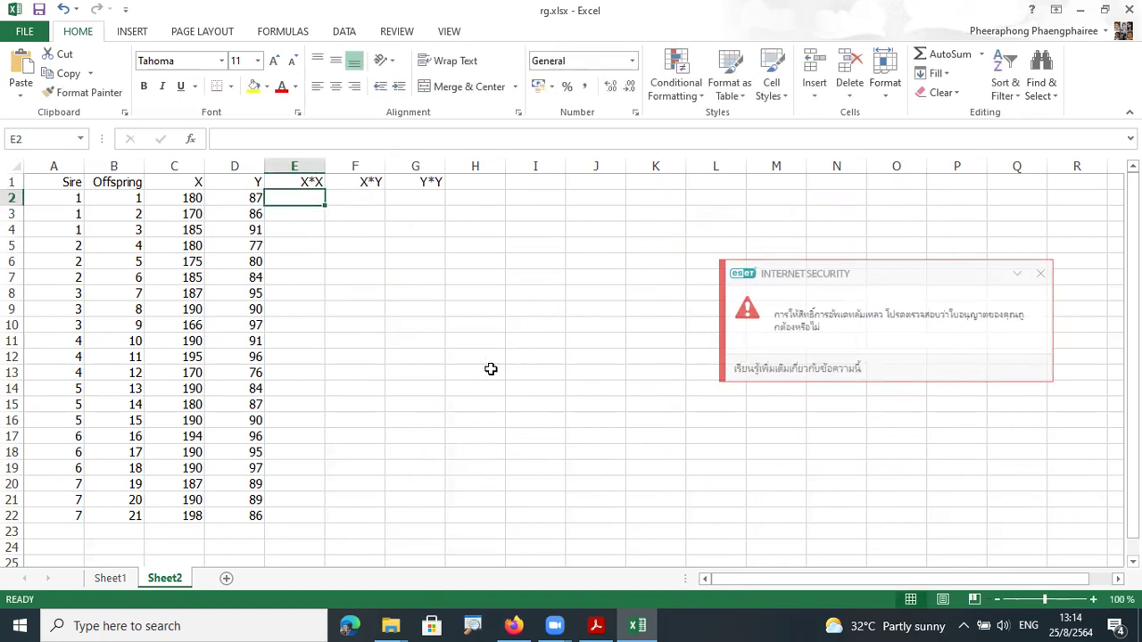
{"action": "left_click", "coordinate": [1039, 274]}
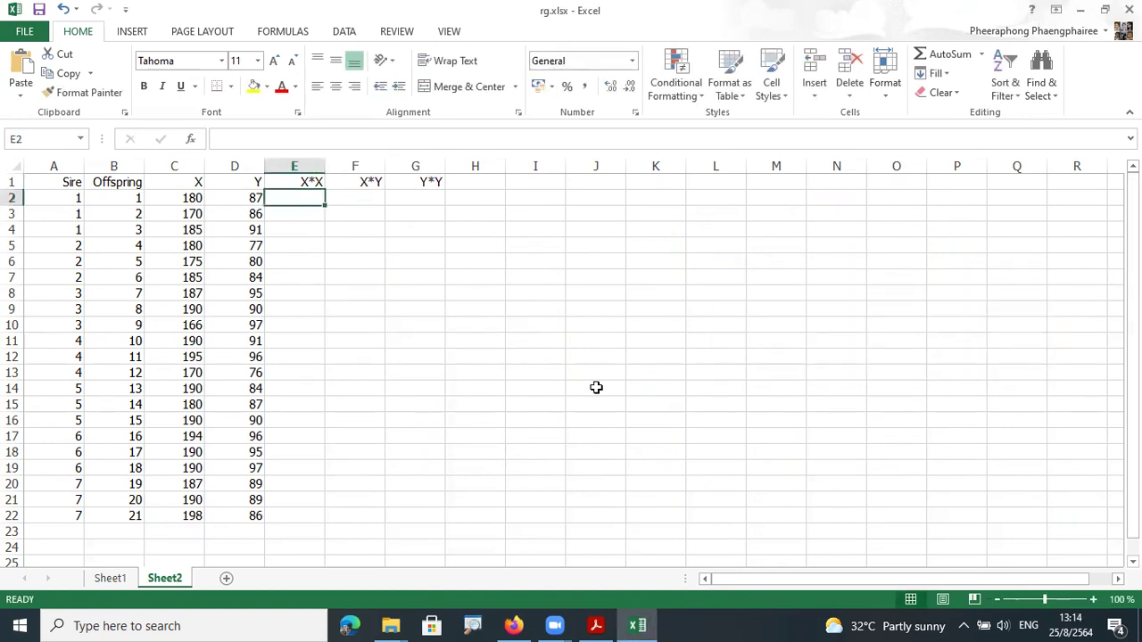
Step: Square the first X value in E2 with the formula =C2^2
{"action": "type", "text": "="}
{"action": "key", "text": "Left"}
{"action": "key", "text": "Left"}
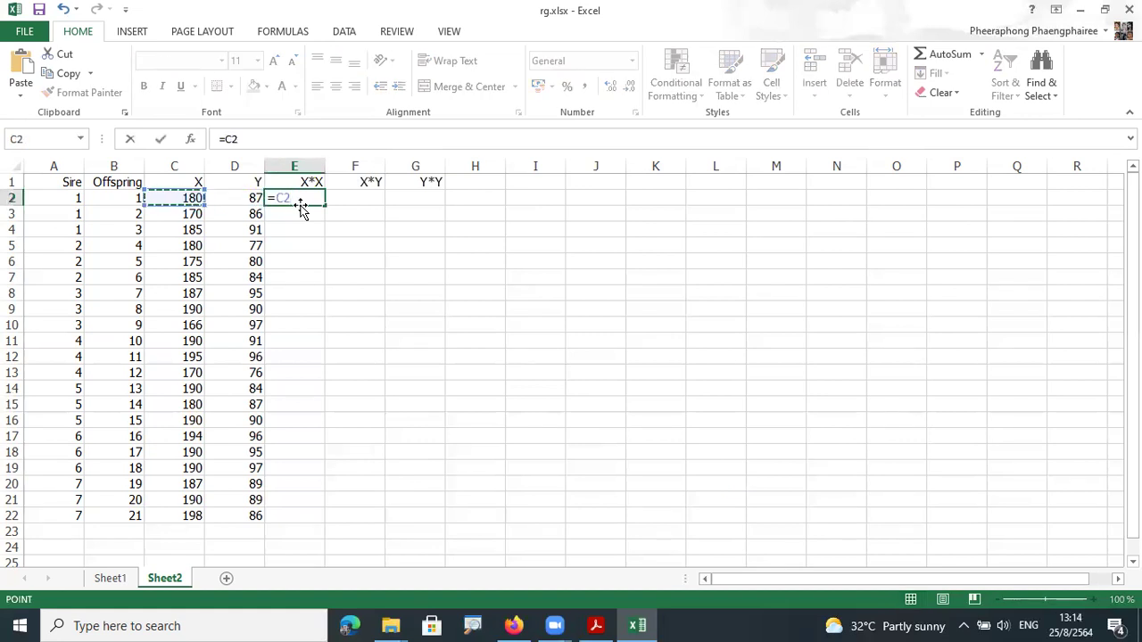
{"action": "type", "text": "^"}
{"action": "type", "text": "2"}
{"action": "key", "text": "Return"}
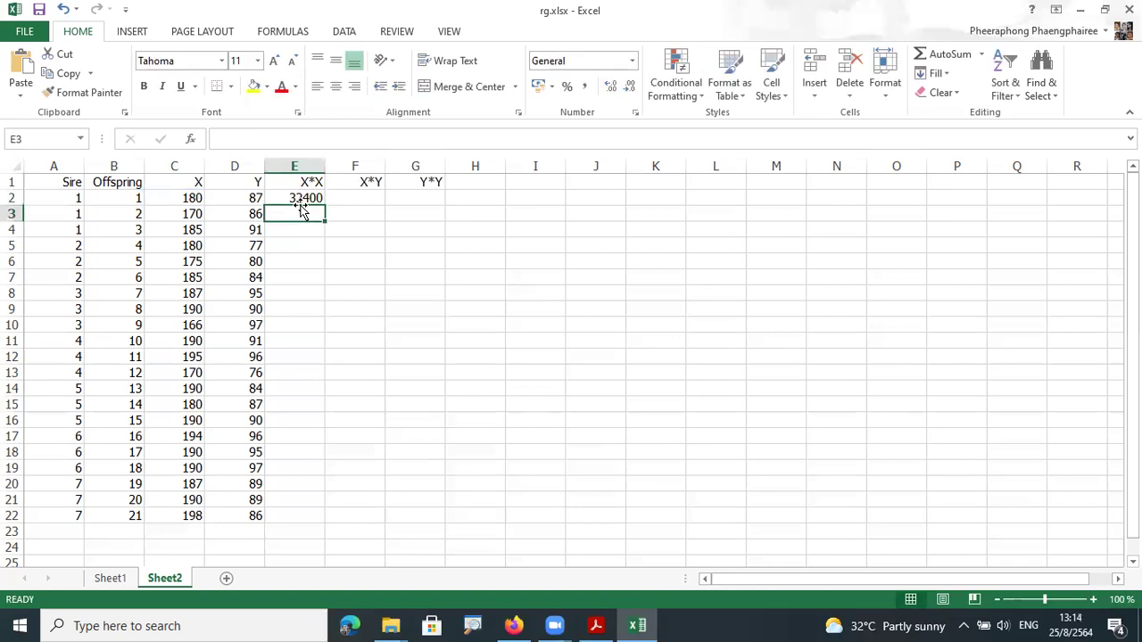
Step: Multiply the first X and Y values in F2 with the formula =C2*D2
{"action": "left_click", "coordinate": [375, 196]}
{"action": "type", "text": "="}
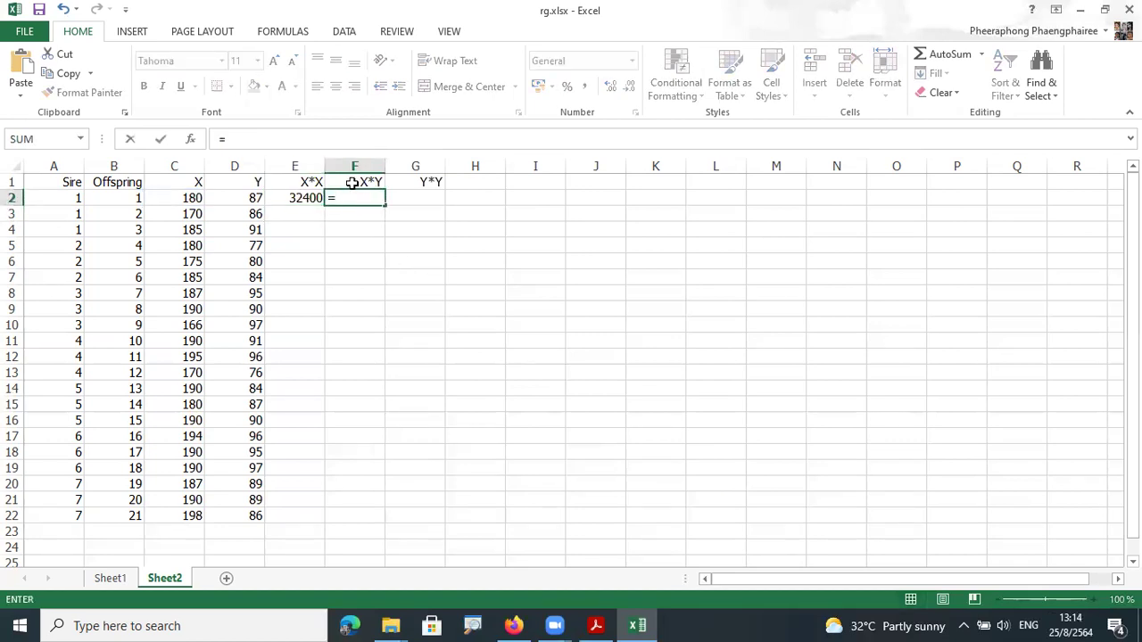
{"action": "left_click", "coordinate": [190, 197]}
{"action": "type", "text": "*"}
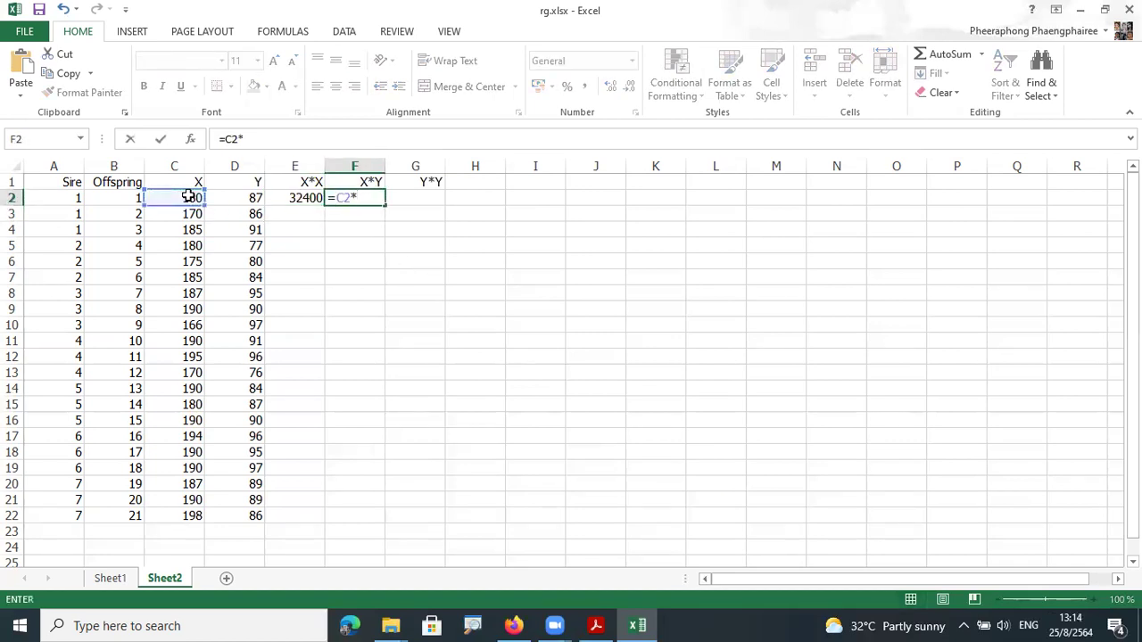
{"action": "left_click", "coordinate": [251, 197]}
{"action": "key", "text": "Return"}
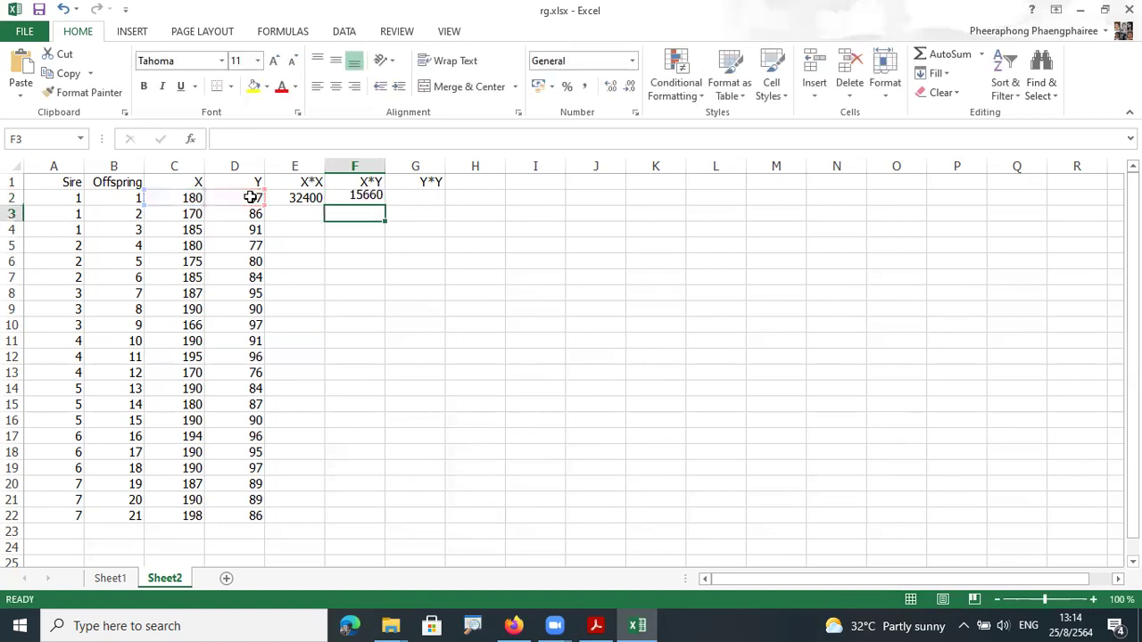
Step: Calculate the square of the first Y value in G2 with a formula referring to D2
{"action": "key", "text": "Up"}
{"action": "key", "text": "Right"}
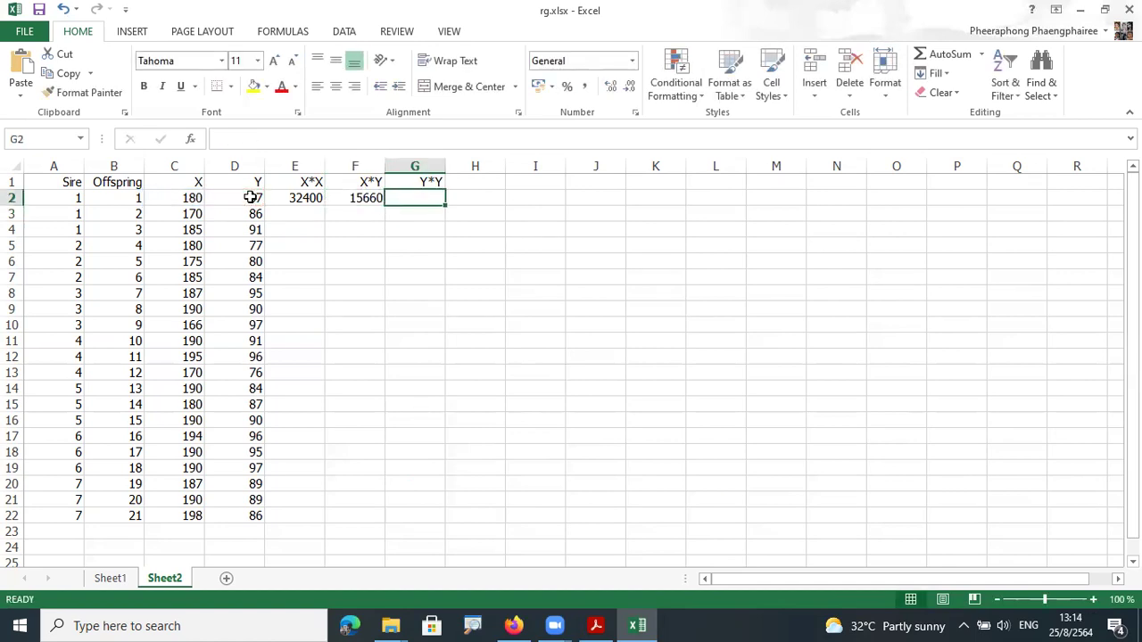
{"action": "type", "text": "="}
{"action": "left_click", "coordinate": [251, 197]}
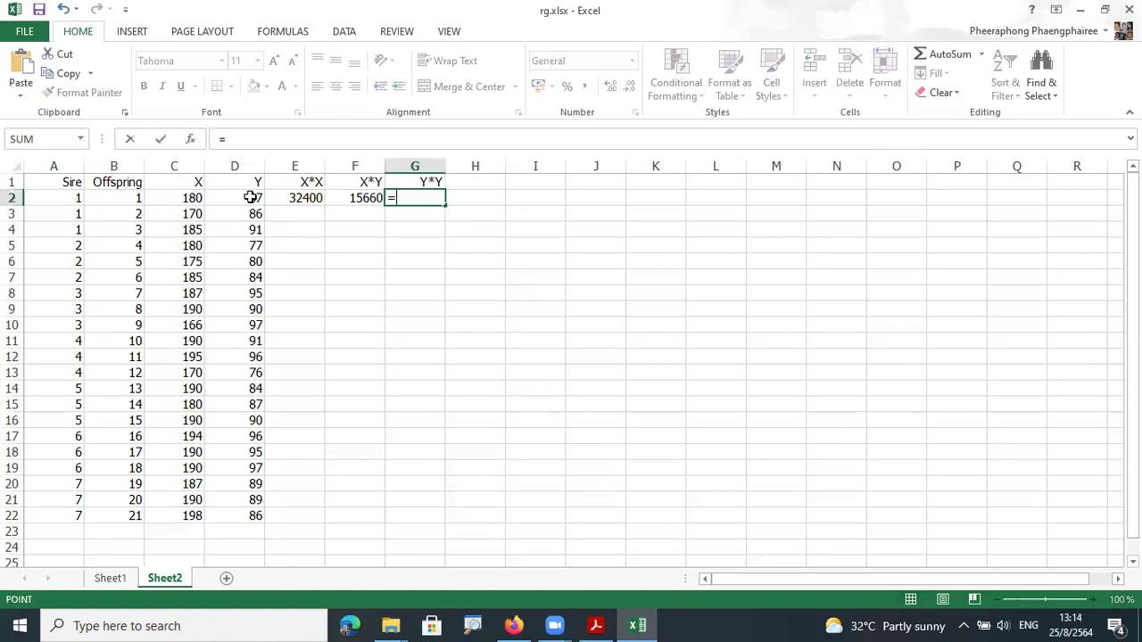
{"action": "type", "text": "*D2"}
{"action": "key", "text": "Return"}
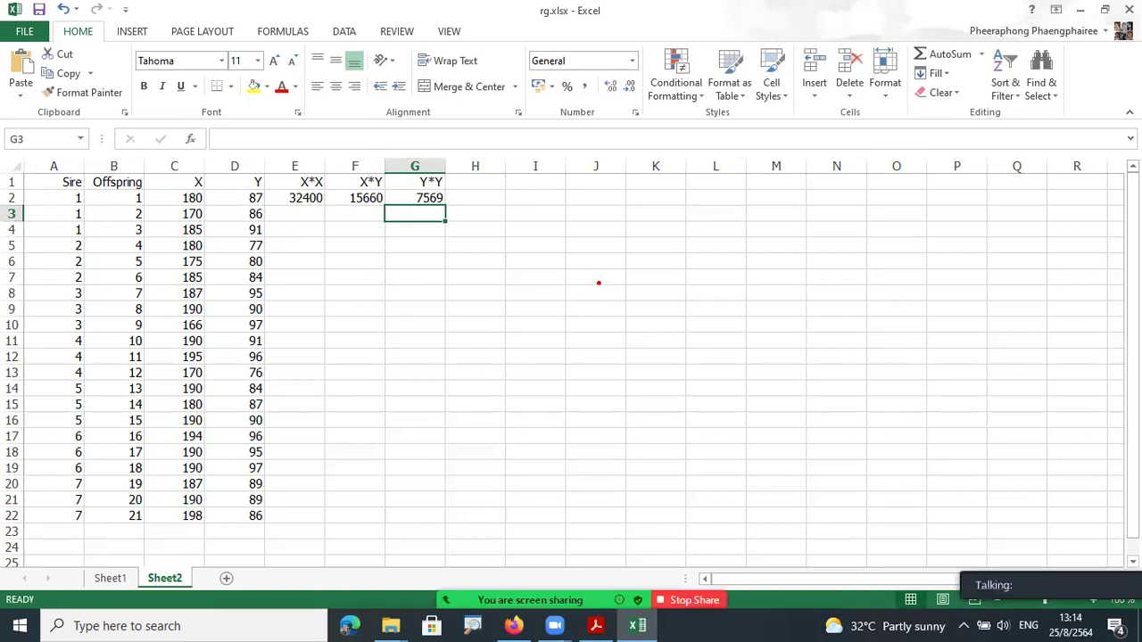
Step: Circle the X*X, X*Y and Y*Y headings in red and mark sample source values with ^2 notes and an X-to-Y link
{"action": "mouse_move", "coordinate": [301, 193]}
{"action": "left_mouse_down"}
{"action": "mouse_move", "coordinate": [284, 177]}
{"action": "mouse_move", "coordinate": [300, 190]}
{"action": "left_mouse_up"}
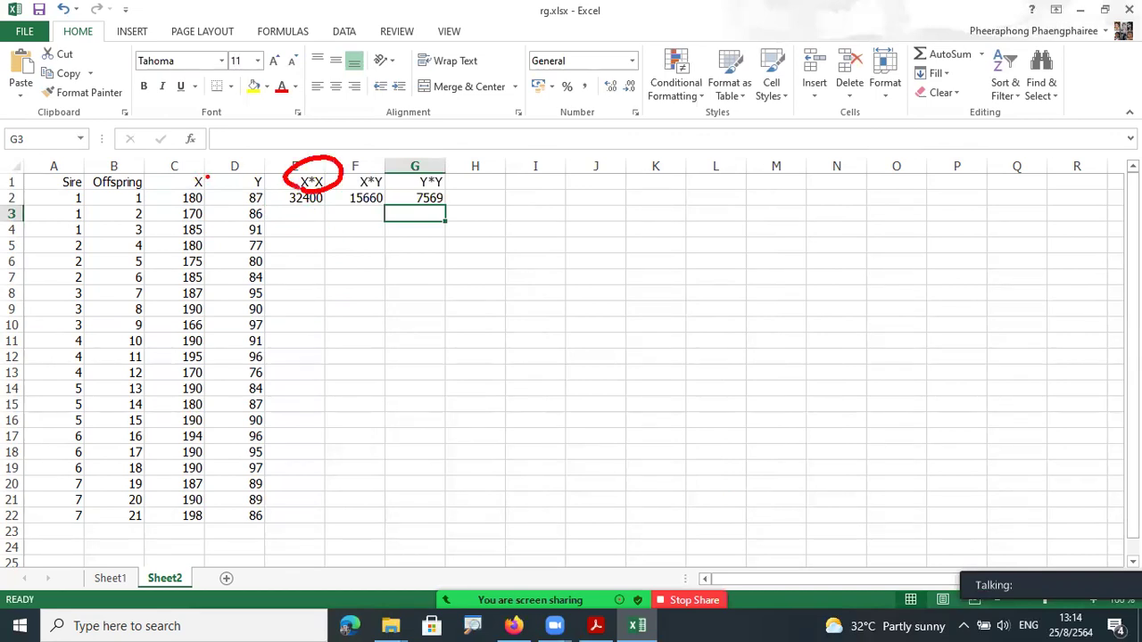
{"action": "mouse_move", "coordinate": [198, 197]}
{"action": "left_mouse_down"}
{"action": "mouse_move", "coordinate": [166, 198]}
{"action": "mouse_move", "coordinate": [230, 146]}
{"action": "mouse_move", "coordinate": [284, 145]}
{"action": "left_mouse_up"}
{"action": "left_click_drag", "start_coordinate": [369, 181], "coordinate": [385, 189]}
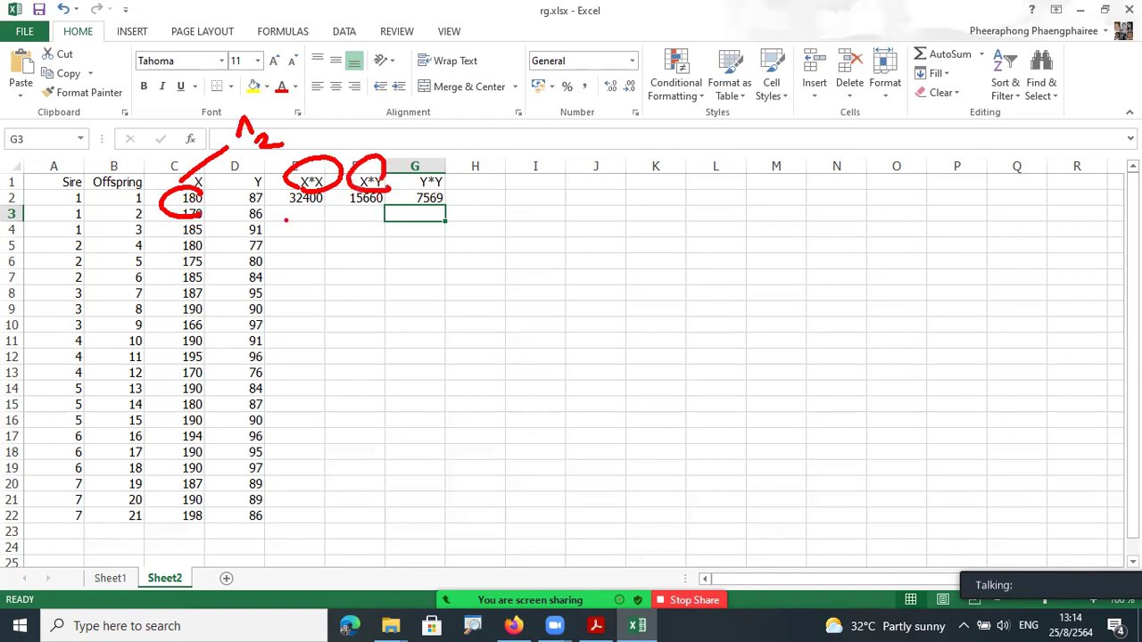
{"action": "mouse_move", "coordinate": [210, 237]}
{"action": "left_mouse_down"}
{"action": "mouse_move", "coordinate": [203, 257]}
{"action": "mouse_move", "coordinate": [258, 266]}
{"action": "left_mouse_up"}
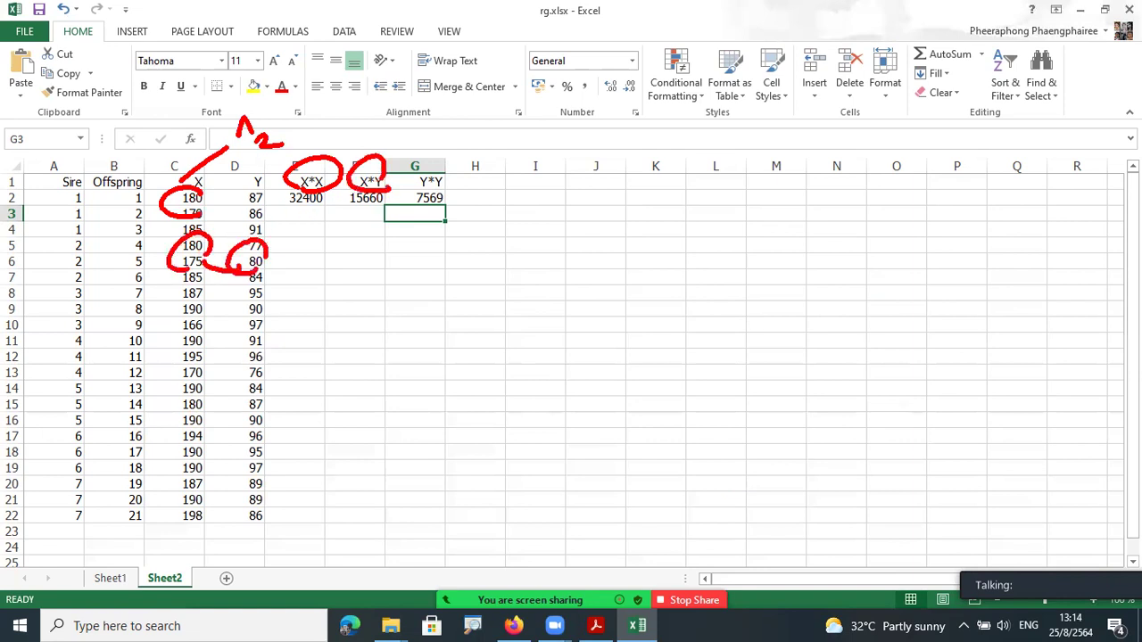
{"action": "left_click_drag", "start_coordinate": [402, 194], "coordinate": [403, 189]}
{"action": "mouse_move", "coordinate": [250, 319]}
{"action": "left_mouse_down"}
{"action": "mouse_move", "coordinate": [265, 332]}
{"action": "mouse_move", "coordinate": [292, 312]}
{"action": "mouse_move", "coordinate": [326, 329]}
{"action": "left_mouse_up"}
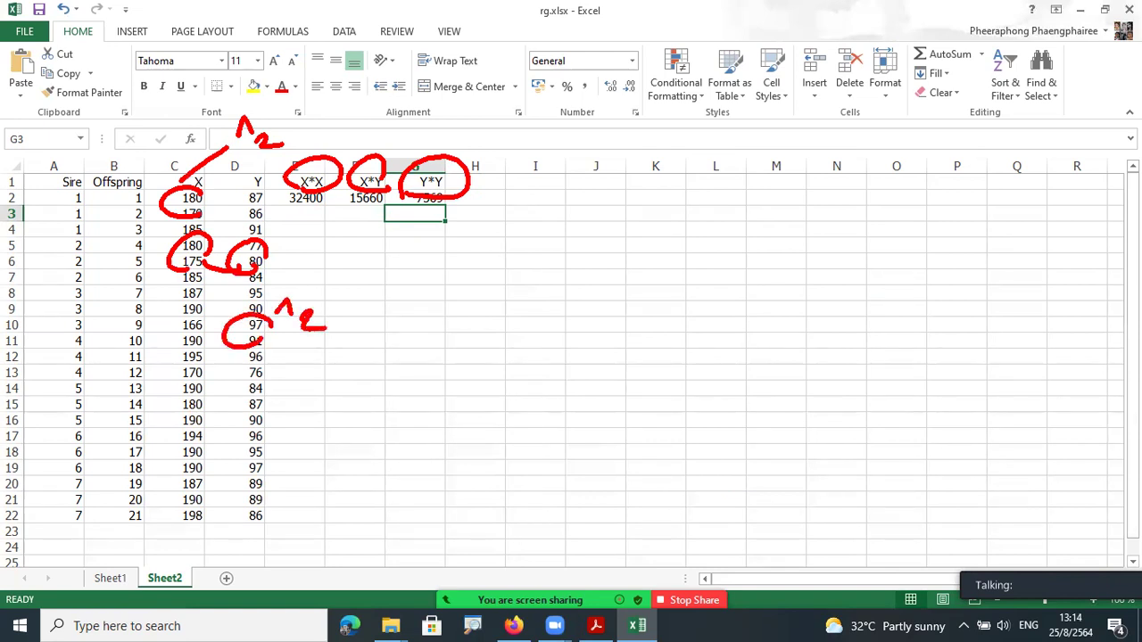
Step: Fill the formulas in E2:G2 down to row 22
{"action": "left_click_drag", "start_coordinate": [314, 198], "coordinate": [420, 197]}
{"action": "double_click", "coordinate": [444, 203]}
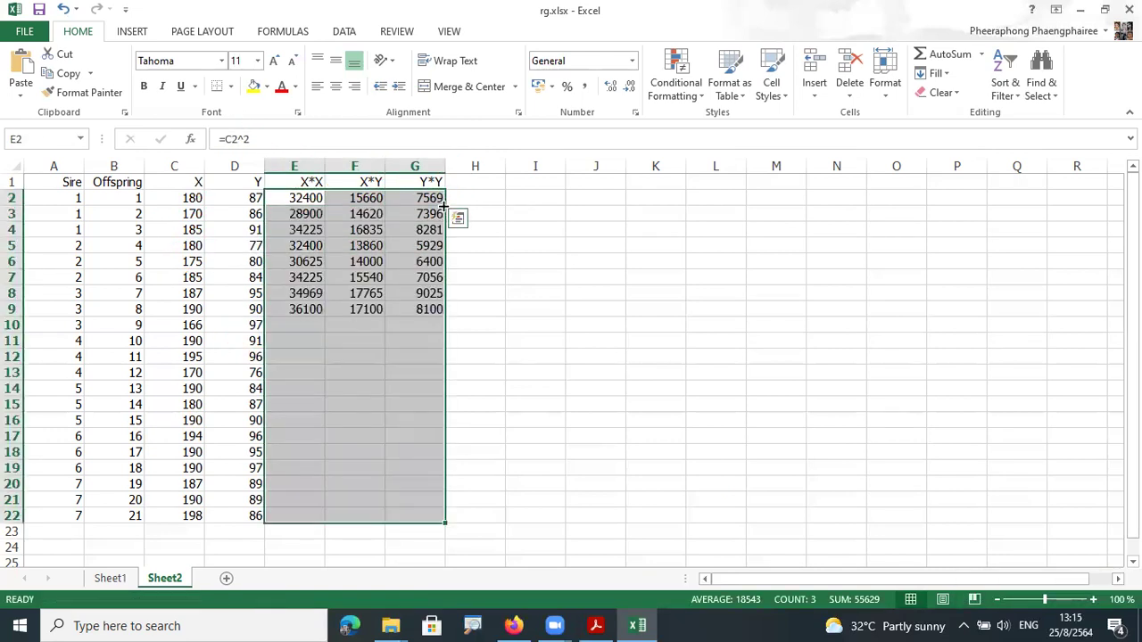
{"action": "left_click", "coordinate": [575, 353]}
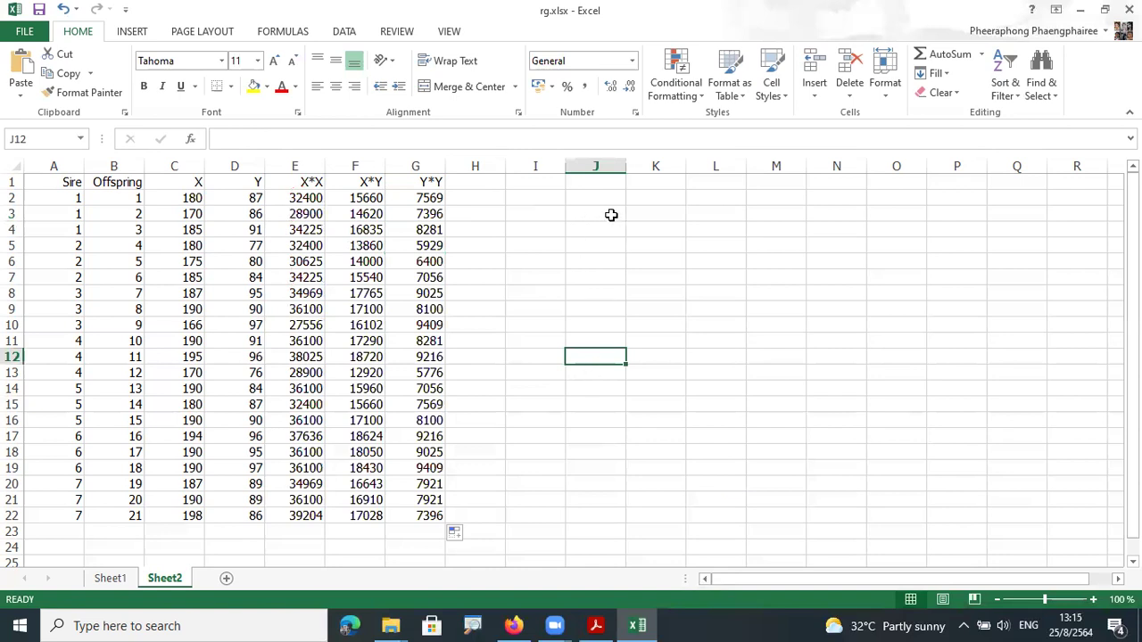
Step: Title the analysis table with ANNOVA in K1 and X in L1
{"action": "left_click", "coordinate": [596, 185]}
{"action": "left_click", "coordinate": [644, 183]}
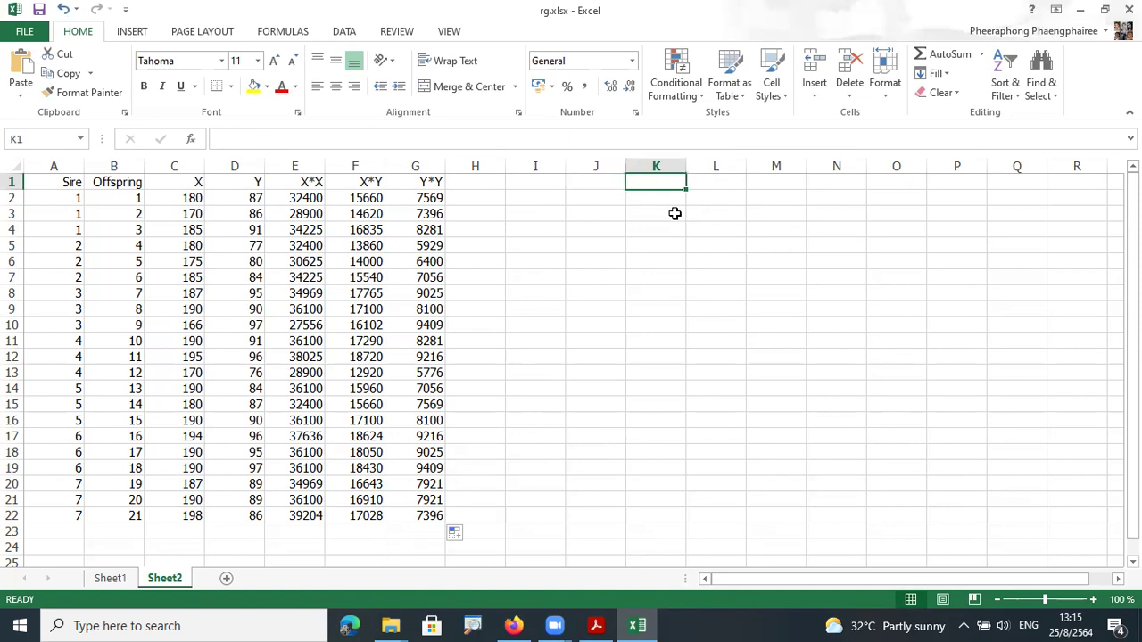
{"action": "left_click", "coordinate": [595, 184]}
{"action": "left_click", "coordinate": [655, 182]}
{"action": "type", "text": "ANNOVA"}
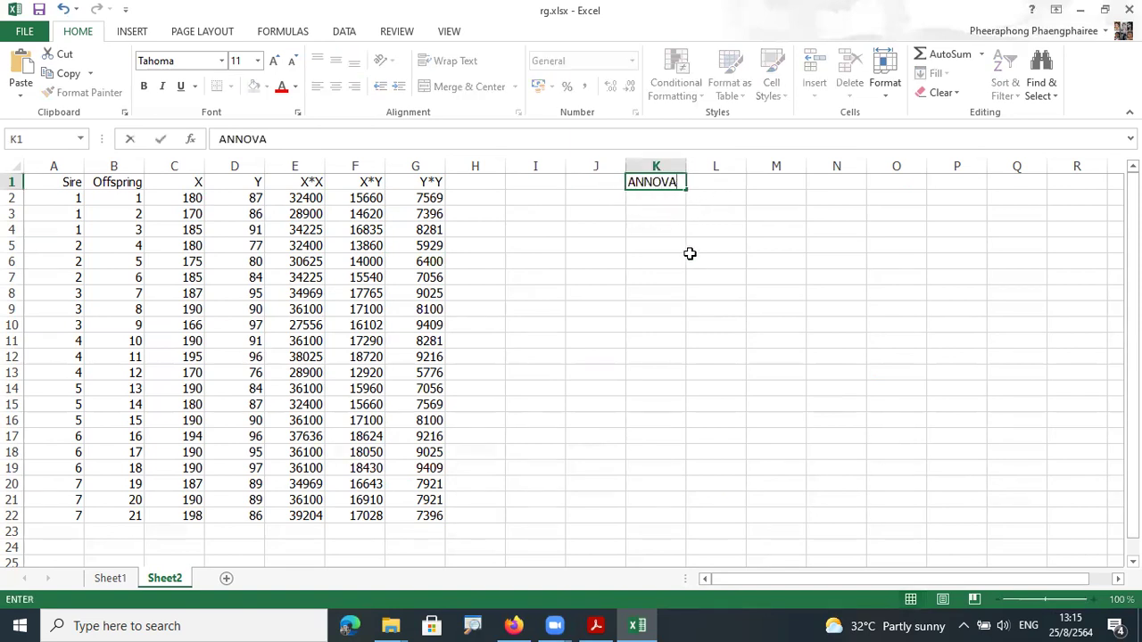
{"action": "key", "text": "Return"}
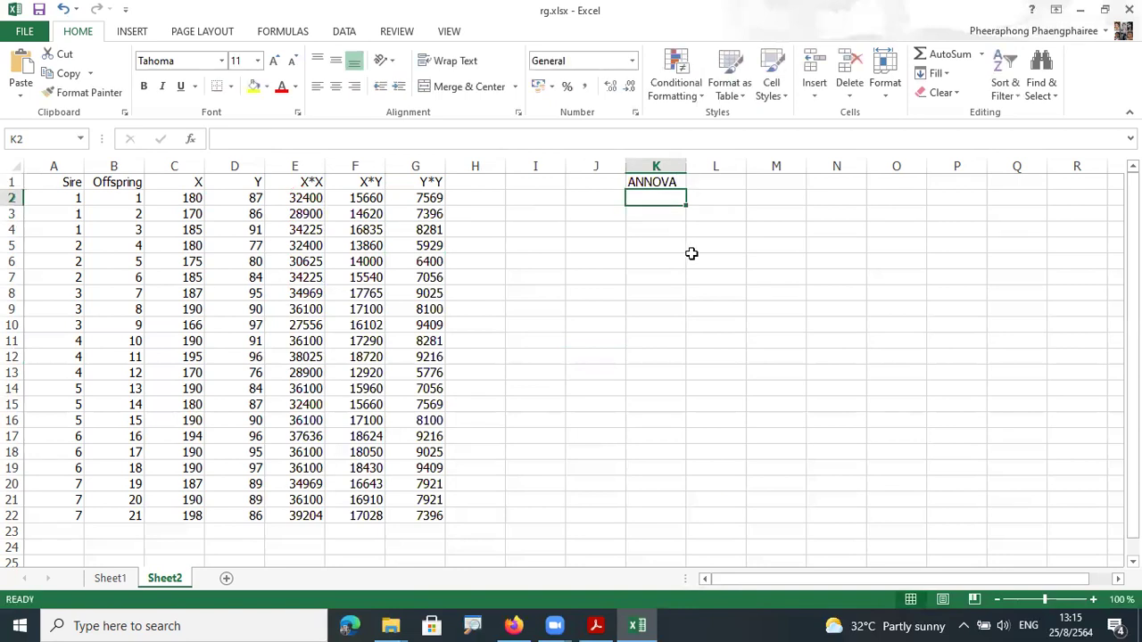
{"action": "left_click", "coordinate": [707, 178]}
{"action": "type", "text": "X"}
{"action": "key", "text": "Return"}
Step: Enter the table headings SOV, df, SS and MS in K2:N2
{"action": "key", "text": "Left"}
{"action": "type", "text": "SOV"}
{"action": "left_click", "coordinate": [719, 194]}
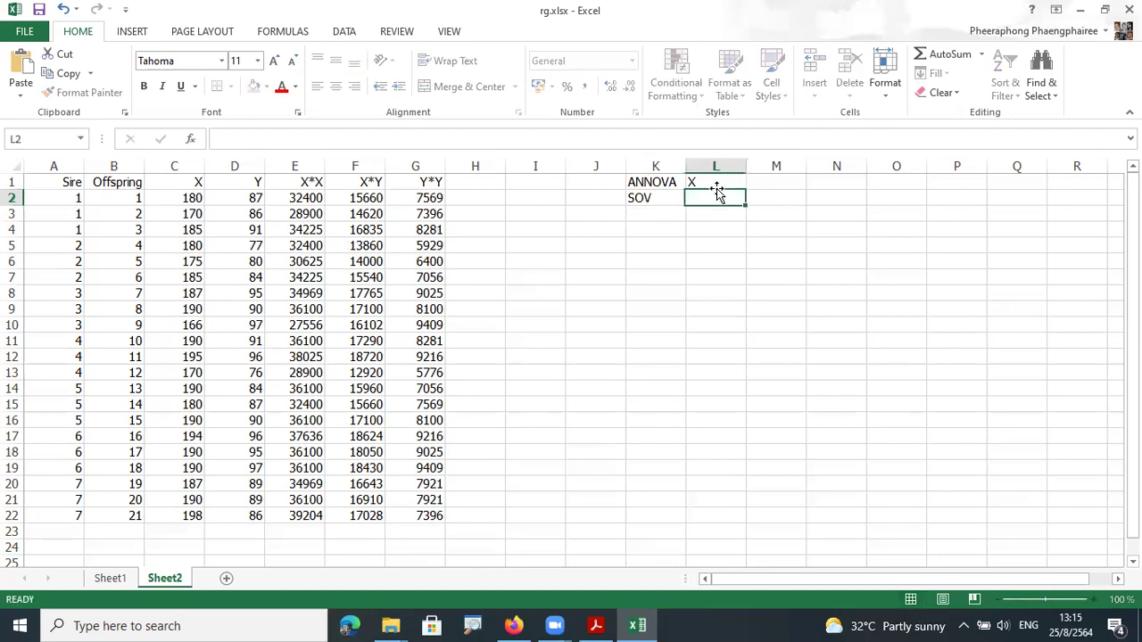
{"action": "type", "text": "df"}
{"action": "key", "text": "Tab"}
{"action": "type", "text": "SS"}
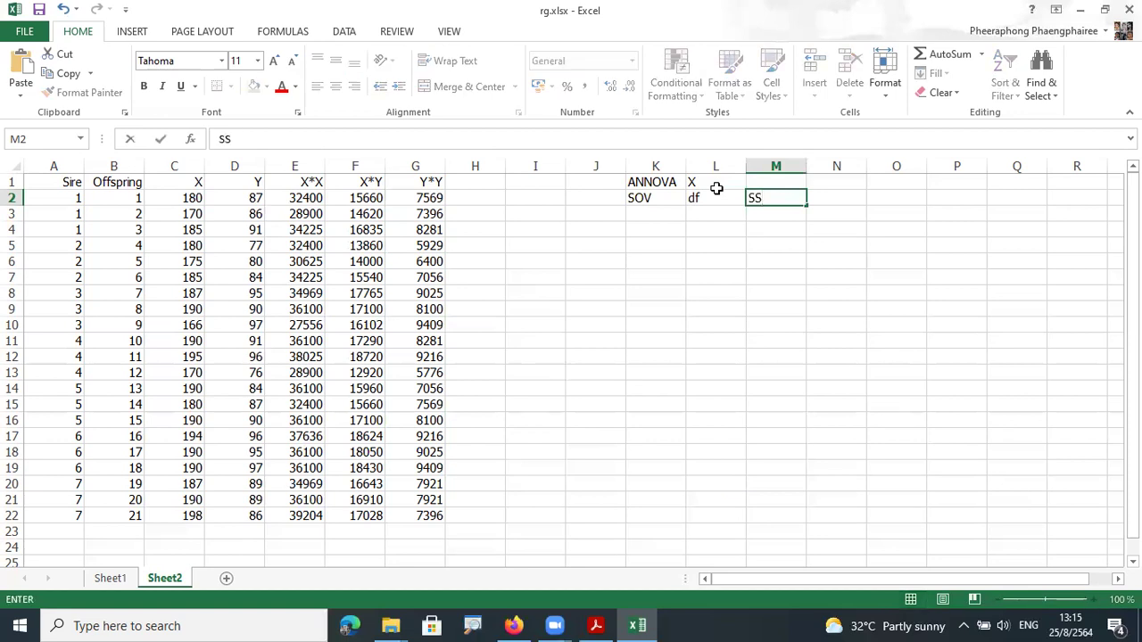
{"action": "key", "text": "Tab"}
{"action": "type", "text": "Ms"}
{"action": "key", "text": "BackSpace"}
{"action": "type", "text": "S"}
{"action": "key", "text": "Return"}
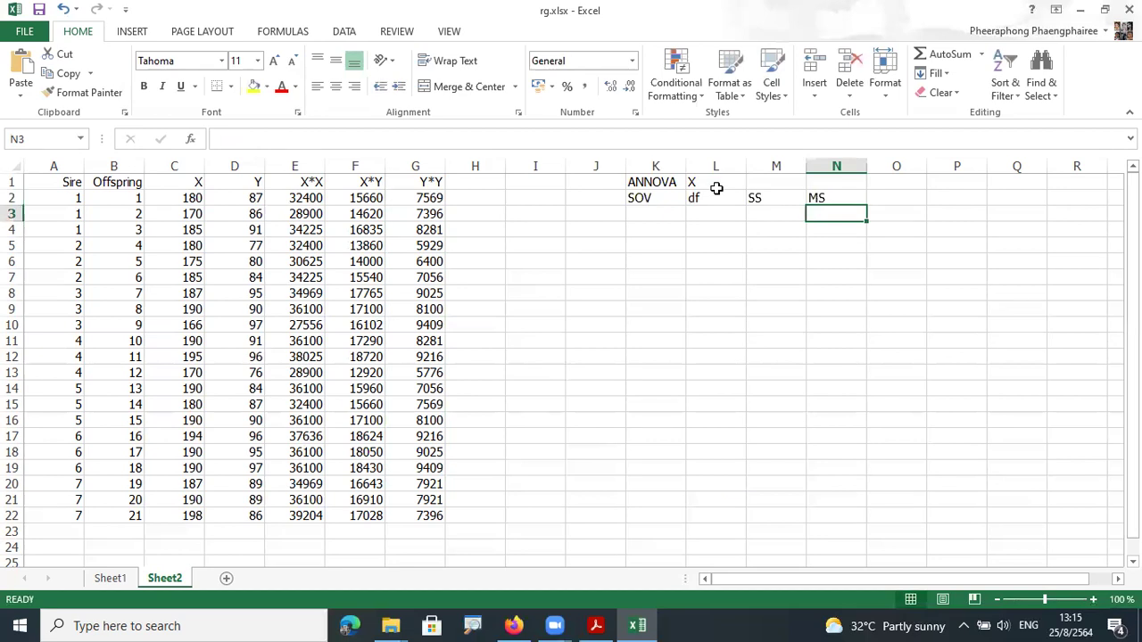
Step: Enter Sire in K3 as the first source of variation
{"action": "left_click", "coordinate": [650, 215]}
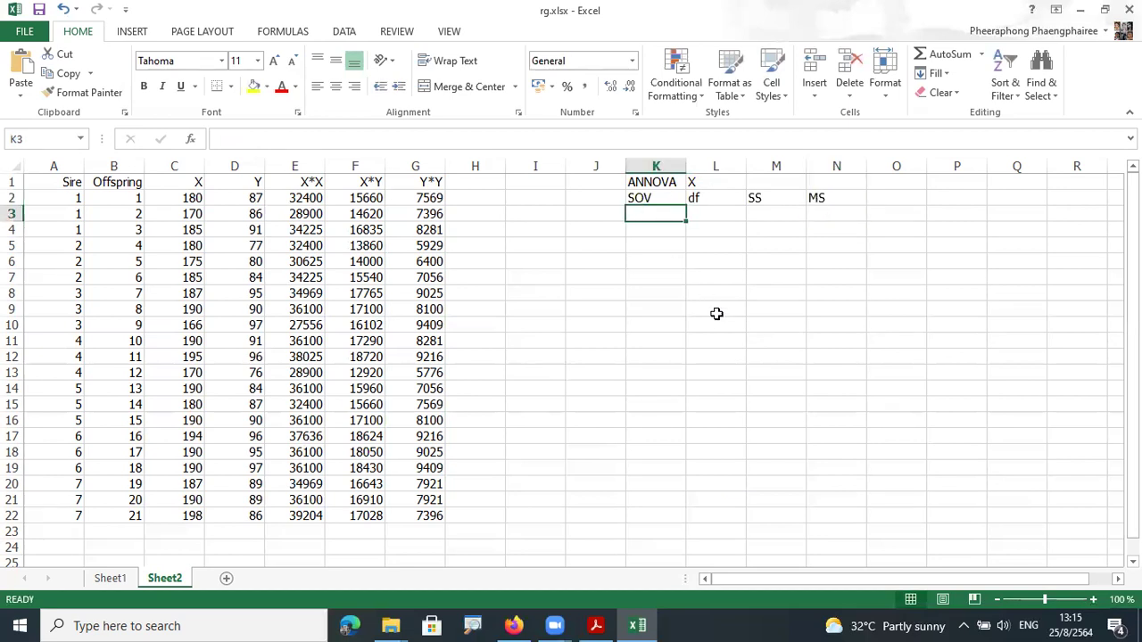
{"action": "type", "text": "Sire"}
{"action": "key", "text": "Return"}
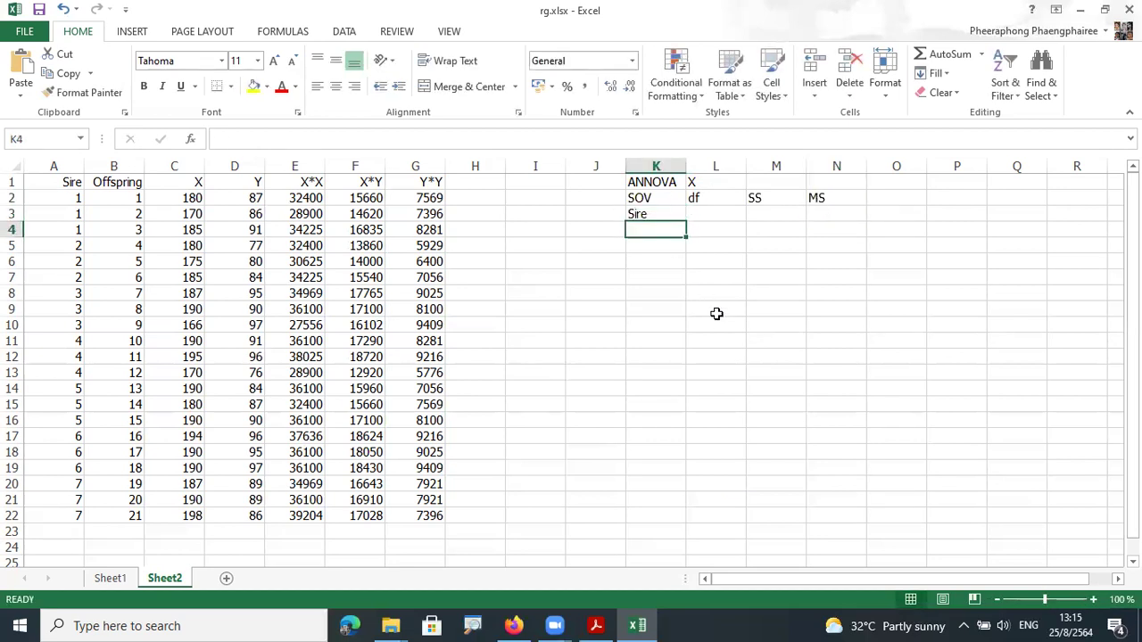
Step: Enter Off/Sire in K4 and Total in K5 as the remaining sources of variation
{"action": "type", "text": "Off"}
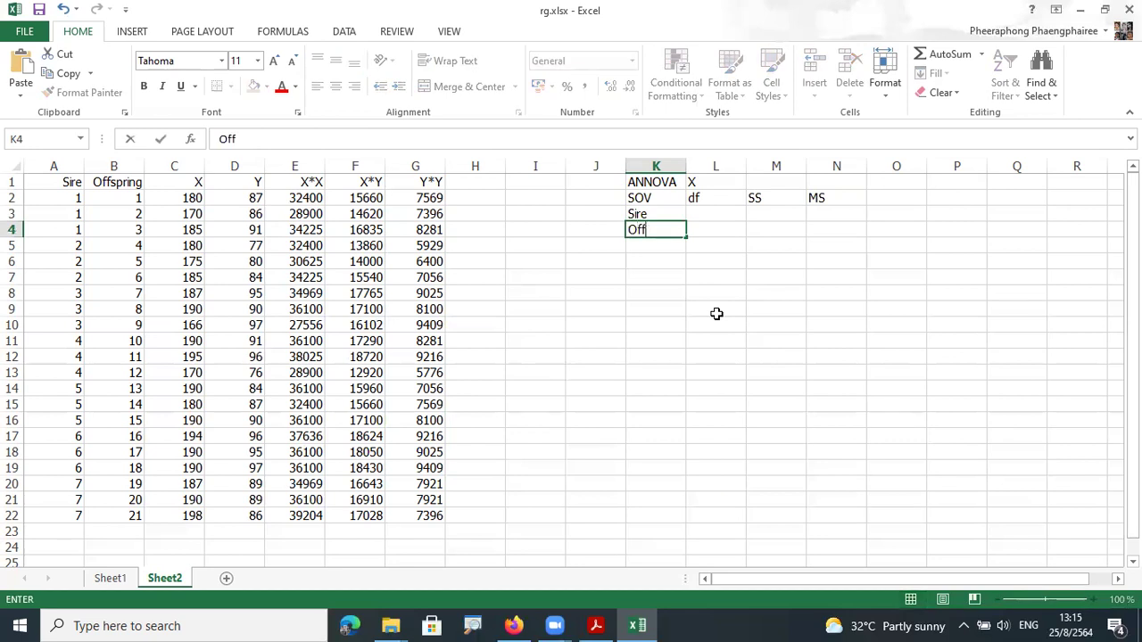
{"action": "type", "text": "/Sire"}
{"action": "key", "text": "Return"}
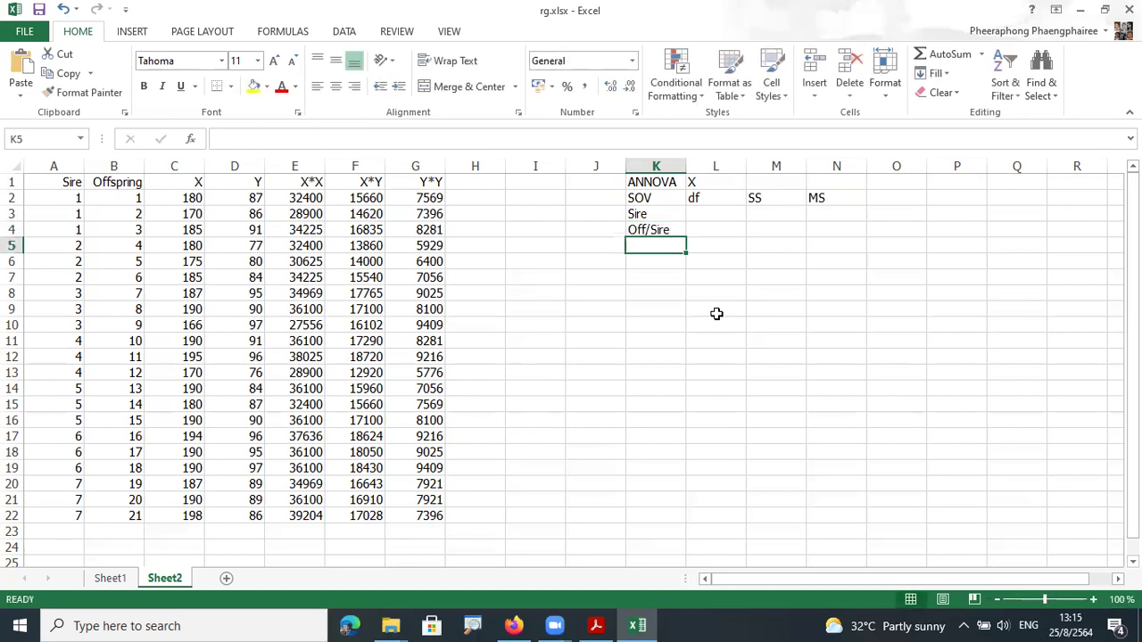
{"action": "type", "text": "Total"}
{"action": "key", "text": "Return"}
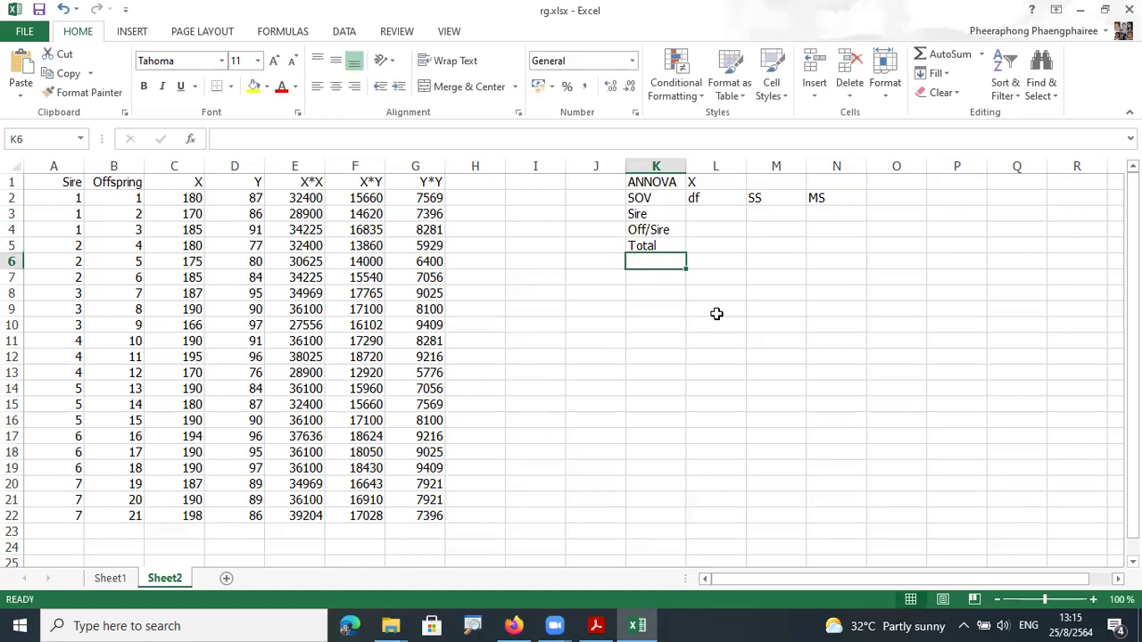
Step: Fill the heading row K2:N2 and the Total row K5:N5 with yellow
{"action": "left_click_drag", "start_coordinate": [670, 198], "coordinate": [831, 199]}
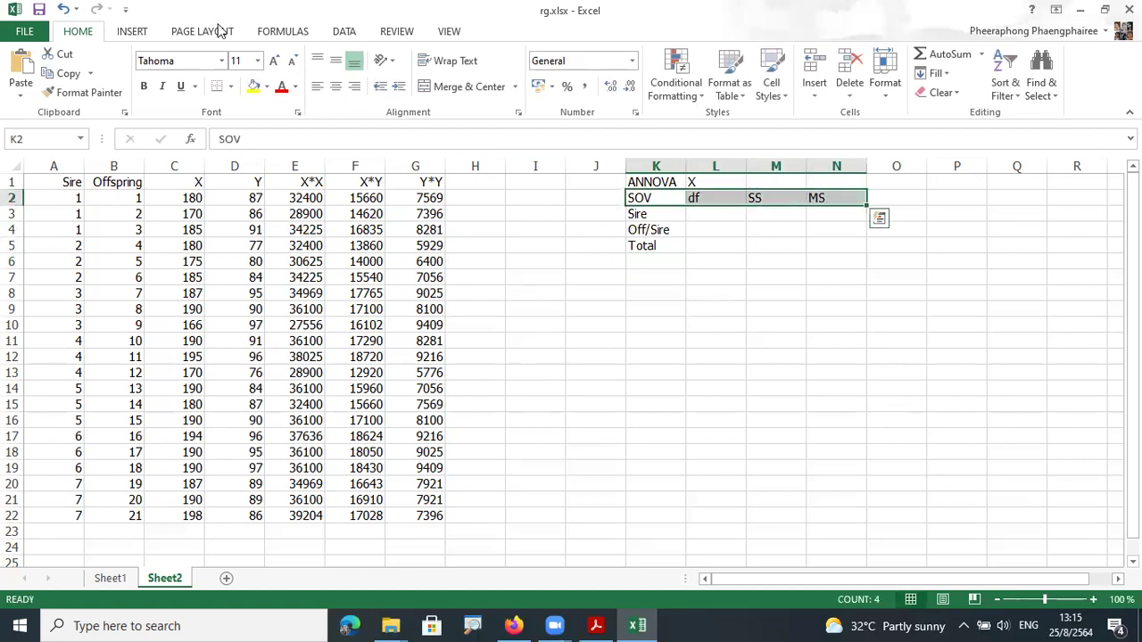
{"action": "left_click", "coordinate": [253, 86]}
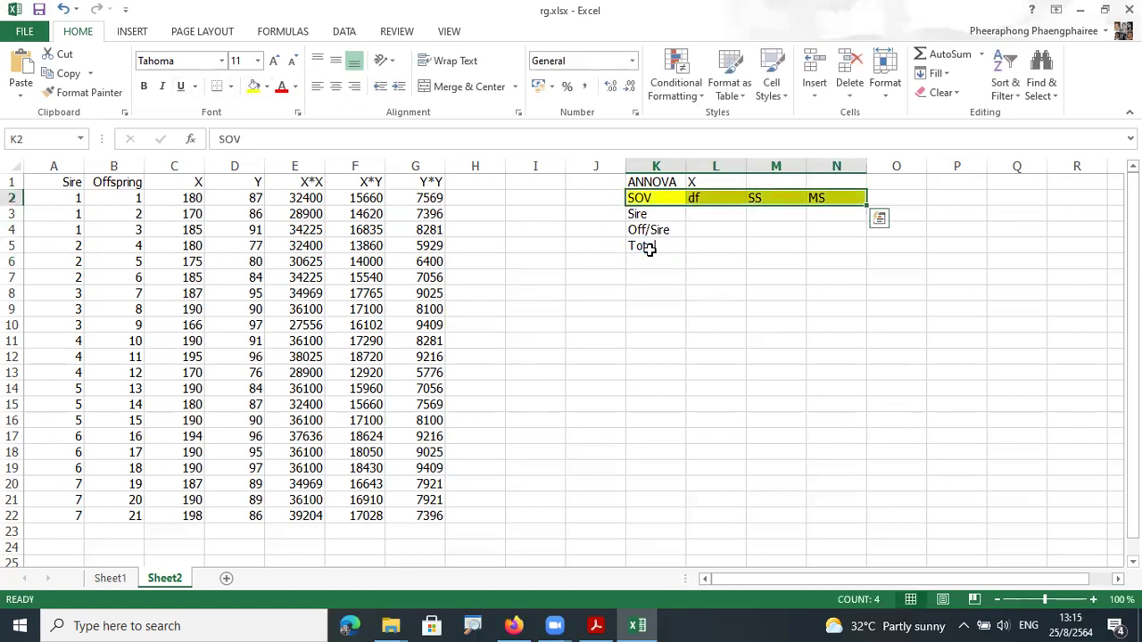
{"action": "left_click", "coordinate": [646, 249]}
{"action": "left_click_drag", "start_coordinate": [646, 249], "coordinate": [823, 236]}
{"action": "left_click", "coordinate": [770, 244]}
{"action": "left_click", "coordinate": [664, 245]}
{"action": "left_click_drag", "start_coordinate": [664, 244], "coordinate": [813, 249]}
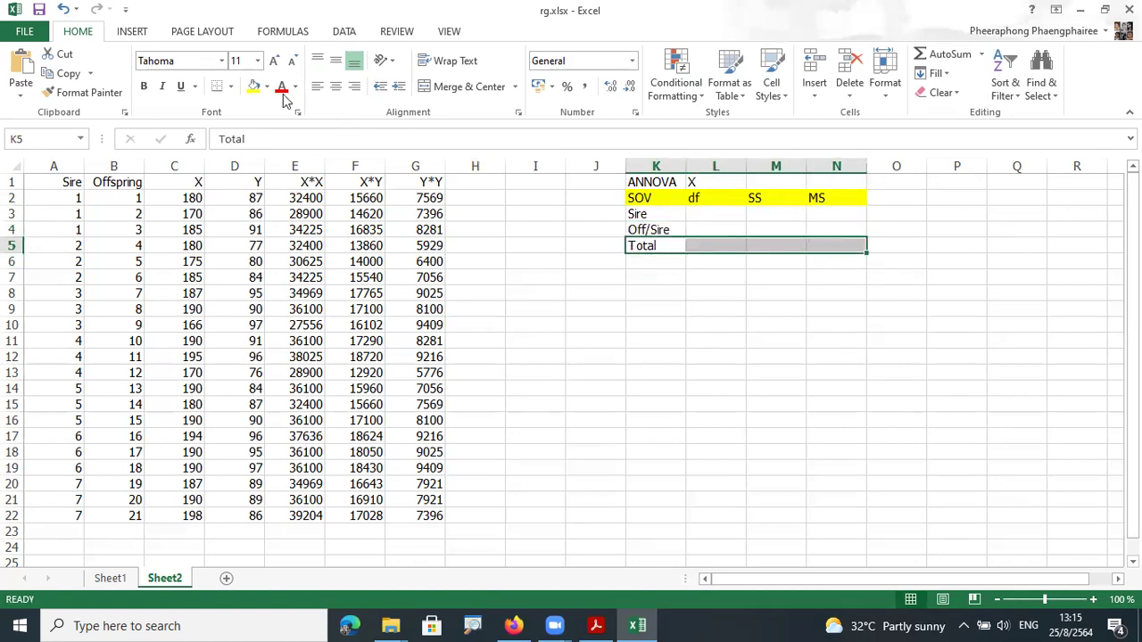
{"action": "left_click", "coordinate": [253, 85]}
{"action": "left_click_drag", "start_coordinate": [535, 276], "coordinate": [548, 293]}
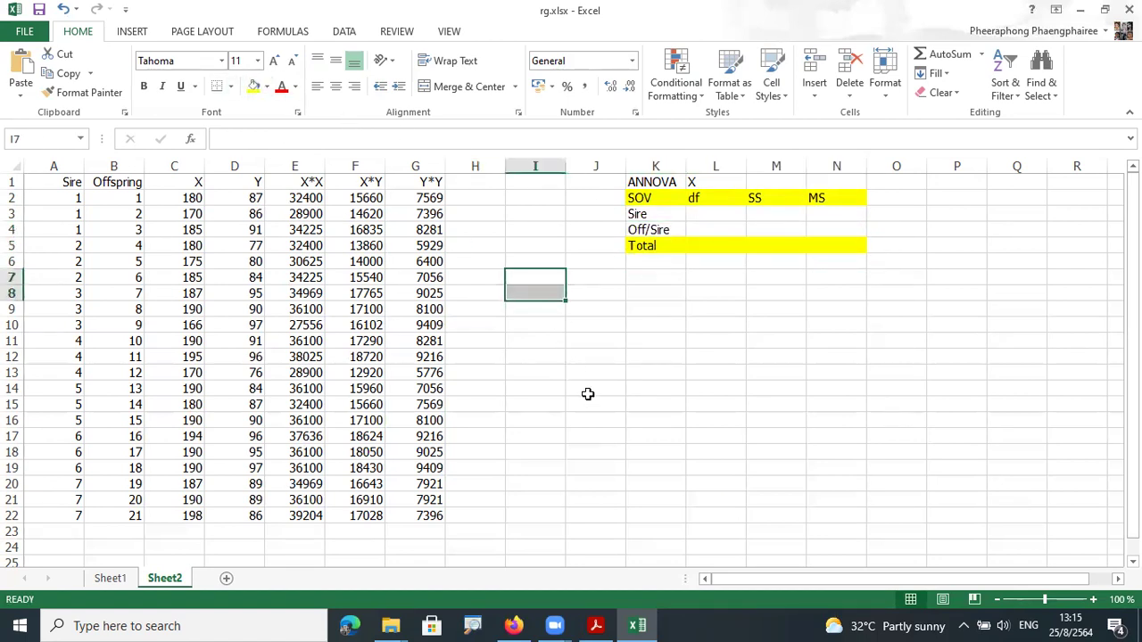
{"action": "left_click", "coordinate": [567, 392]}
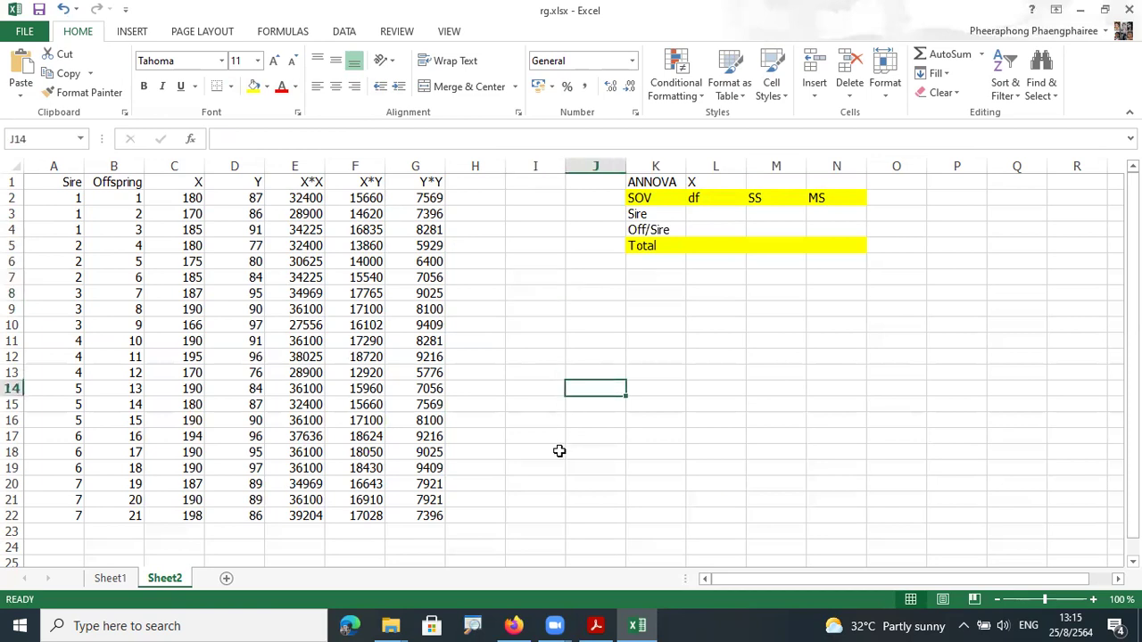
Step: Annotate the Total df cell in blue with a circle and the handwritten calculation n-1, 21-1=20
{"action": "left_click", "coordinate": [704, 244]}
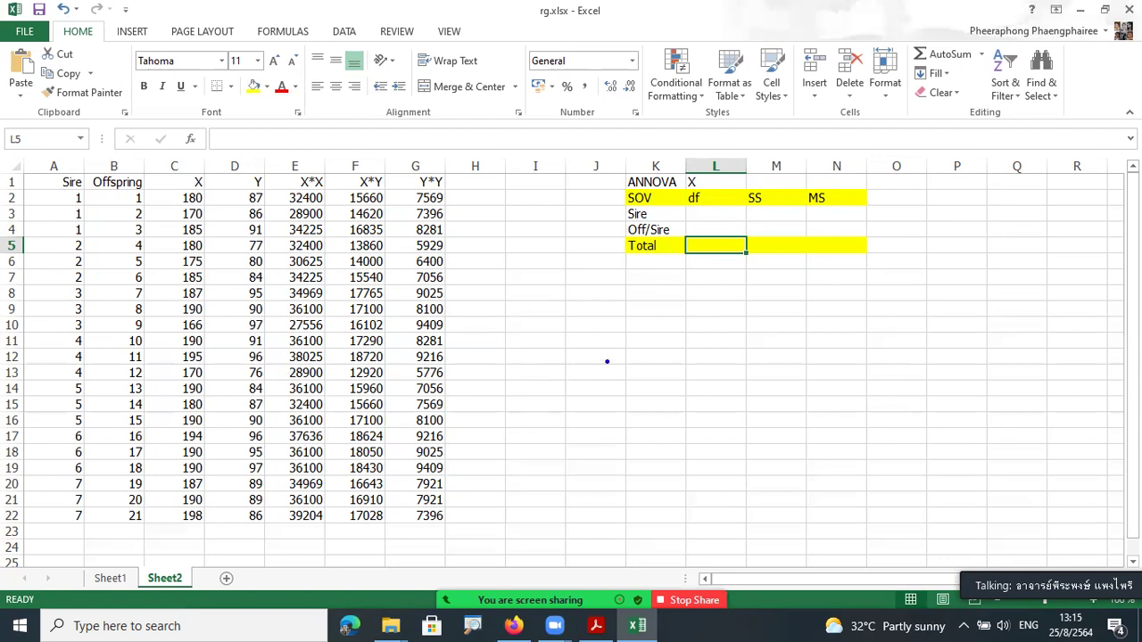
{"action": "mouse_move", "coordinate": [697, 263]}
{"action": "left_mouse_down"}
{"action": "mouse_move", "coordinate": [714, 231]}
{"action": "mouse_move", "coordinate": [703, 260]}
{"action": "left_mouse_up"}
{"action": "mouse_move", "coordinate": [581, 302]}
{"action": "left_mouse_down"}
{"action": "mouse_move", "coordinate": [601, 317]}
{"action": "mouse_move", "coordinate": [646, 304]}
{"action": "mouse_move", "coordinate": [634, 330]}
{"action": "left_mouse_up"}
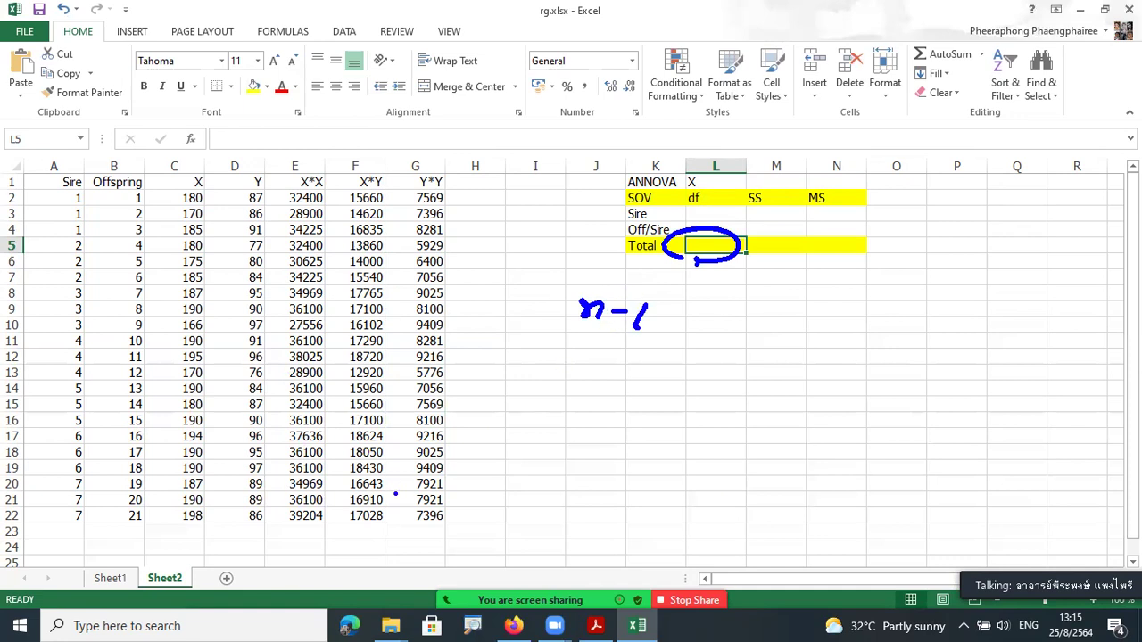
{"action": "left_click_drag", "start_coordinate": [98, 551], "coordinate": [134, 548]}
{"action": "left_click_drag", "start_coordinate": [585, 348], "coordinate": [578, 367]}
{"action": "mouse_move", "coordinate": [603, 355]}
{"action": "left_mouse_down"}
{"action": "mouse_move", "coordinate": [599, 386]}
{"action": "mouse_move", "coordinate": [628, 371]}
{"action": "left_mouse_up"}
{"action": "mouse_move", "coordinate": [639, 360]}
{"action": "left_mouse_down"}
{"action": "mouse_move", "coordinate": [646, 386]}
{"action": "mouse_move", "coordinate": [682, 371]}
{"action": "left_mouse_up"}
{"action": "mouse_move", "coordinate": [659, 382]}
{"action": "left_mouse_down"}
{"action": "mouse_move", "coordinate": [719, 379]}
{"action": "mouse_move", "coordinate": [712, 264]}
{"action": "mouse_move", "coordinate": [703, 281]}
{"action": "left_mouse_up"}
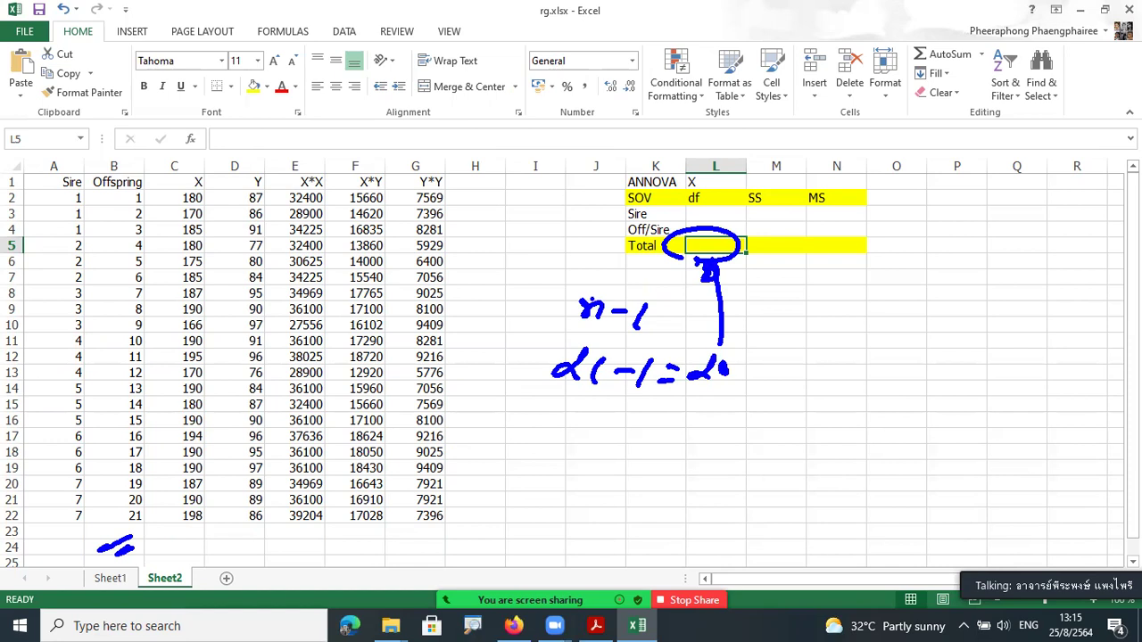
Step: Circle the Sire df cell in red and handwrite s-1 = 7-1 = 6 beside the table
{"action": "mouse_move", "coordinate": [685, 220]}
{"action": "left_mouse_down"}
{"action": "mouse_move", "coordinate": [730, 201]}
{"action": "mouse_move", "coordinate": [680, 215]}
{"action": "mouse_move", "coordinate": [834, 233]}
{"action": "mouse_move", "coordinate": [871, 265]}
{"action": "left_mouse_up"}
{"action": "mouse_move", "coordinate": [887, 252]}
{"action": "left_mouse_down"}
{"action": "mouse_move", "coordinate": [883, 282]}
{"action": "mouse_move", "coordinate": [931, 268]}
{"action": "left_mouse_up"}
{"action": "mouse_move", "coordinate": [912, 280]}
{"action": "left_mouse_down"}
{"action": "mouse_move", "coordinate": [977, 257]}
{"action": "mouse_move", "coordinate": [953, 287]}
{"action": "left_mouse_up"}
{"action": "left_click_drag", "start_coordinate": [988, 278], "coordinate": [1011, 295]}
{"action": "left_click_drag", "start_coordinate": [917, 330], "coordinate": [934, 337]}
{"action": "mouse_move", "coordinate": [969, 319]}
{"action": "left_mouse_down"}
{"action": "mouse_move", "coordinate": [956, 341]}
{"action": "mouse_move", "coordinate": [951, 330]}
{"action": "left_mouse_up"}
{"action": "left_click_drag", "start_coordinate": [745, 206], "coordinate": [731, 216]}
{"action": "left_click_drag", "start_coordinate": [732, 217], "coordinate": [741, 225]}
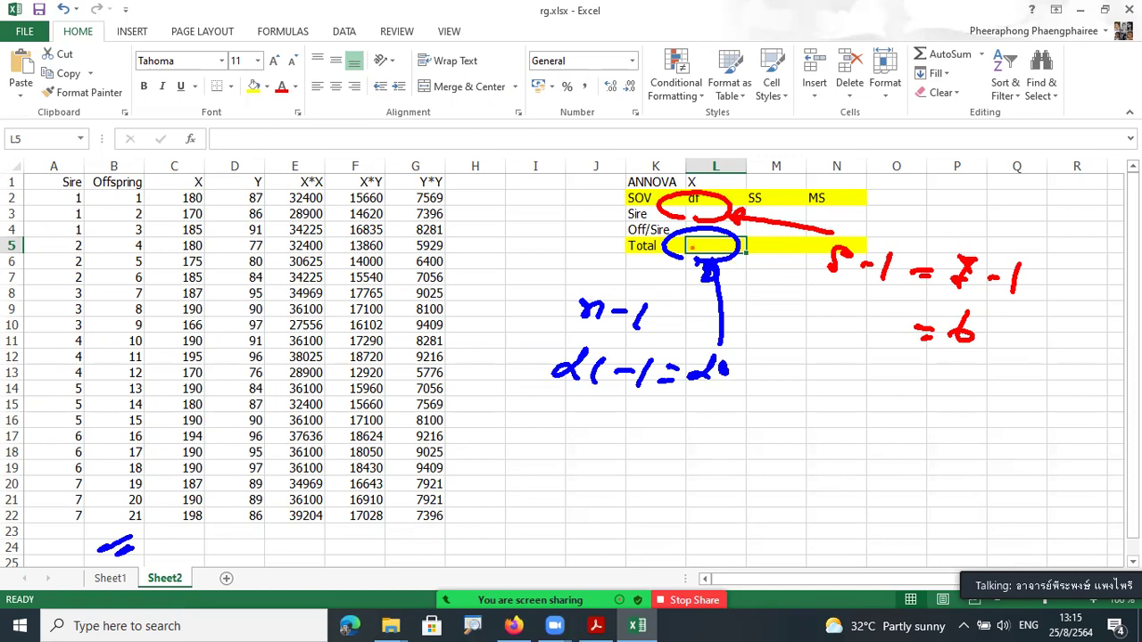
Step: Mark the Off/Sire df cell and handwrite its degrees-of-freedom calculation below the table
{"action": "mouse_move", "coordinate": [697, 232]}
{"action": "left_mouse_down"}
{"action": "mouse_move", "coordinate": [705, 215]}
{"action": "mouse_move", "coordinate": [774, 399]}
{"action": "mouse_move", "coordinate": [761, 425]}
{"action": "mouse_move", "coordinate": [777, 438]}
{"action": "left_mouse_up"}
{"action": "mouse_move", "coordinate": [789, 432]}
{"action": "left_mouse_down"}
{"action": "mouse_move", "coordinate": [805, 432]}
{"action": "mouse_move", "coordinate": [810, 451]}
{"action": "mouse_move", "coordinate": [862, 433]}
{"action": "left_mouse_up"}
{"action": "left_click", "coordinate": [878, 443]}
{"action": "left_click_drag", "start_coordinate": [853, 443], "coordinate": [917, 457]}
{"action": "mouse_move", "coordinate": [938, 428]}
{"action": "left_mouse_down"}
{"action": "mouse_move", "coordinate": [931, 464]}
{"action": "mouse_move", "coordinate": [889, 453]}
{"action": "mouse_move", "coordinate": [1001, 424]}
{"action": "mouse_move", "coordinate": [999, 457]}
{"action": "mouse_move", "coordinate": [1020, 443]}
{"action": "left_mouse_up"}
{"action": "mouse_move", "coordinate": [856, 505]}
{"action": "left_mouse_down"}
{"action": "mouse_move", "coordinate": [919, 486]}
{"action": "mouse_move", "coordinate": [906, 510]}
{"action": "mouse_move", "coordinate": [940, 496]}
{"action": "left_mouse_up"}
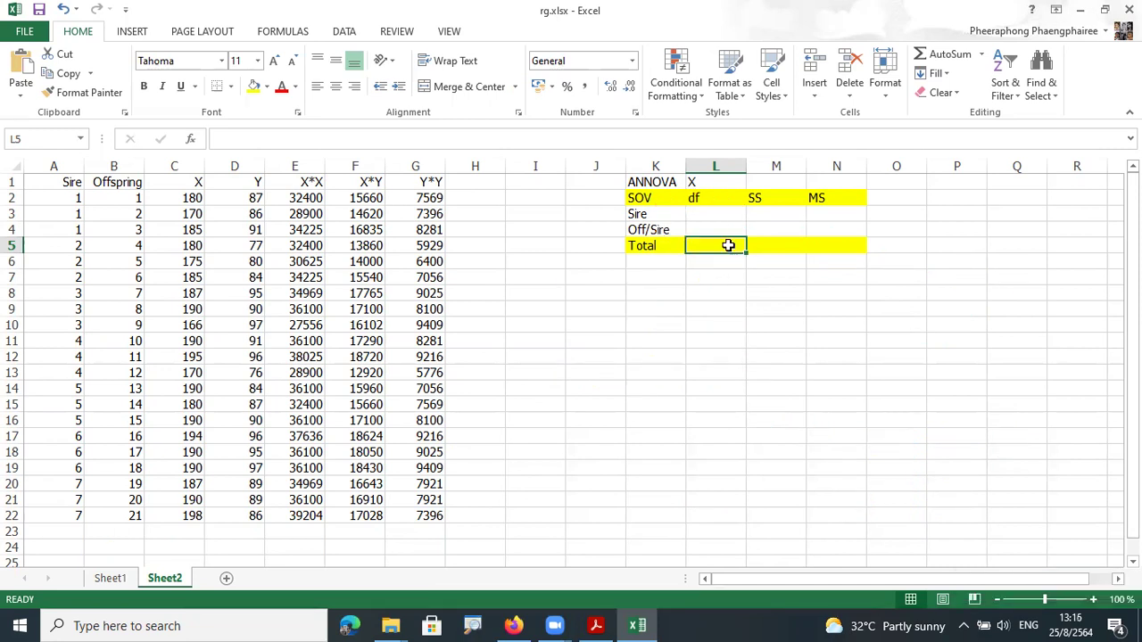
Step: Calculate the degrees of freedom with =21-1 in L5 for Total, =7-1 in L3 for Sire and =21-7 in L4 for Off/Sire
{"action": "type", "text": "="}
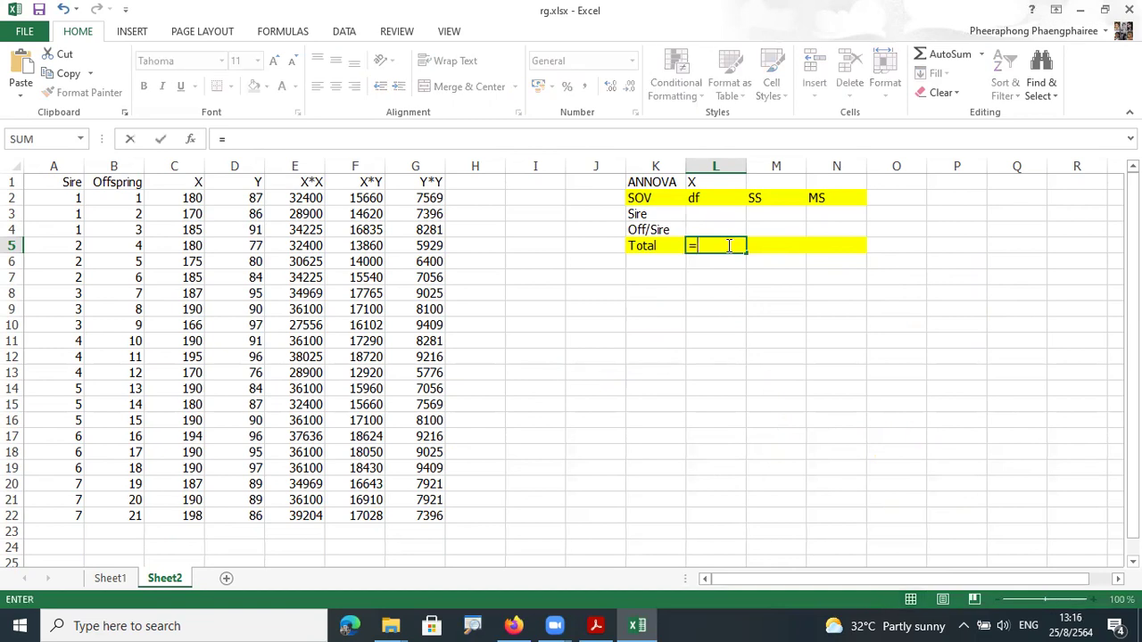
{"action": "type", "text": "21-1"}
{"action": "key", "text": "Return"}
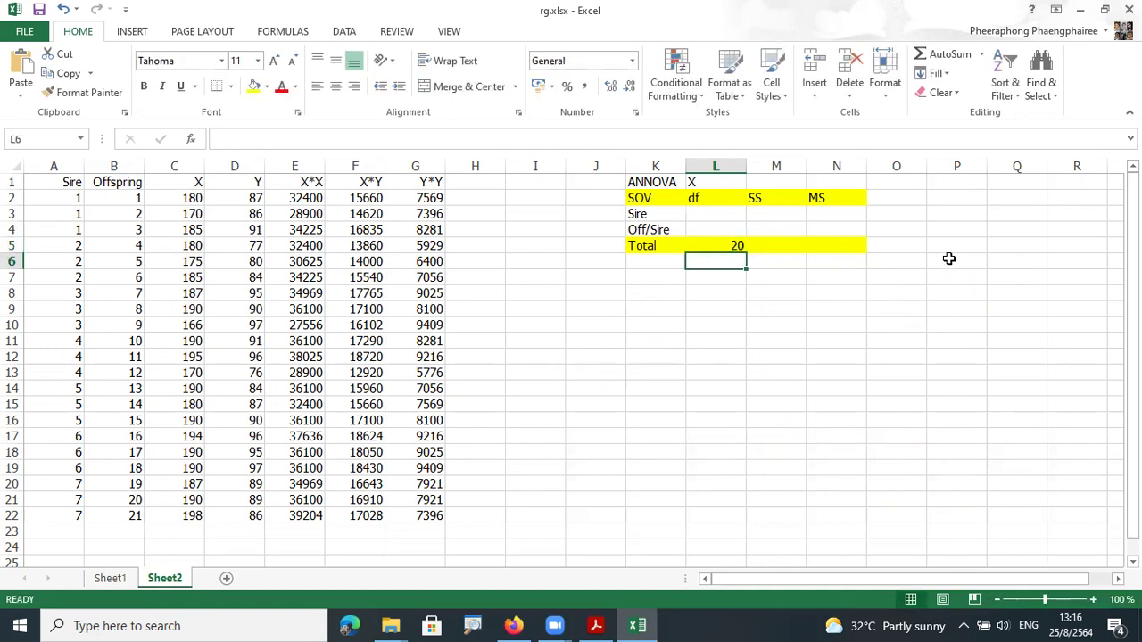
{"action": "left_click", "coordinate": [719, 214]}
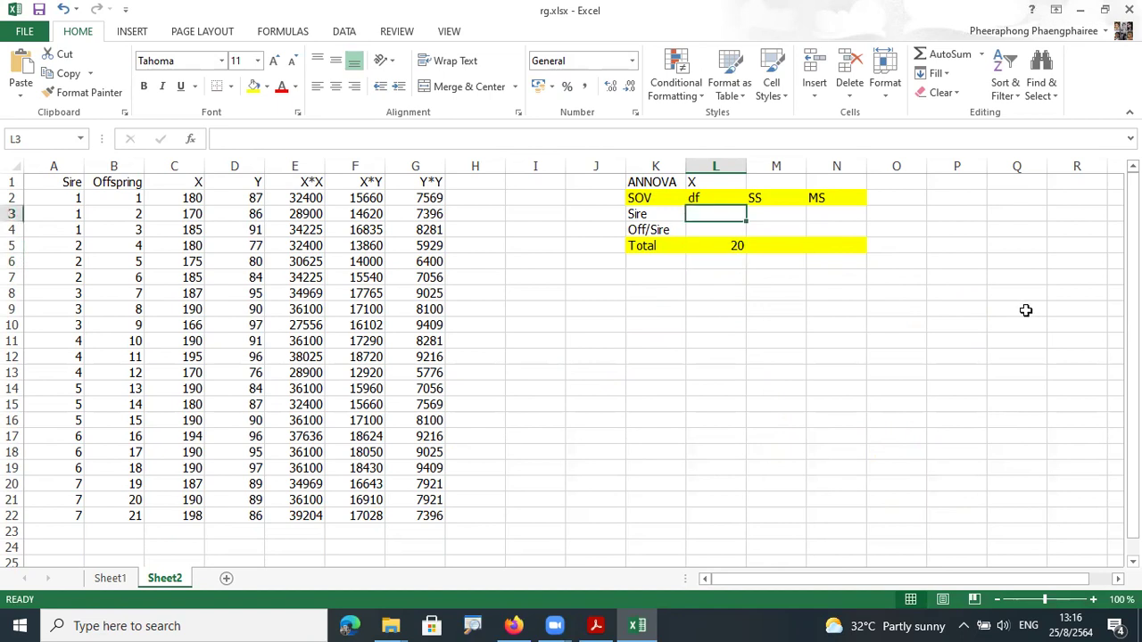
{"action": "type", "text": "=7-1"}
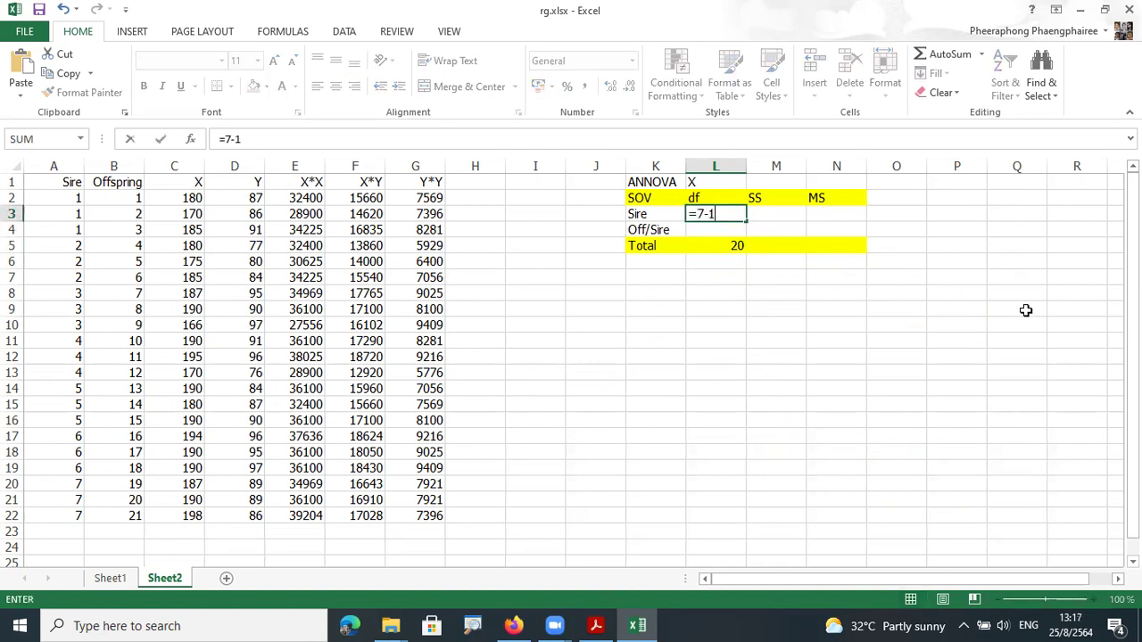
{"action": "key", "text": "Return"}
{"action": "type", "text": "=21-7"}
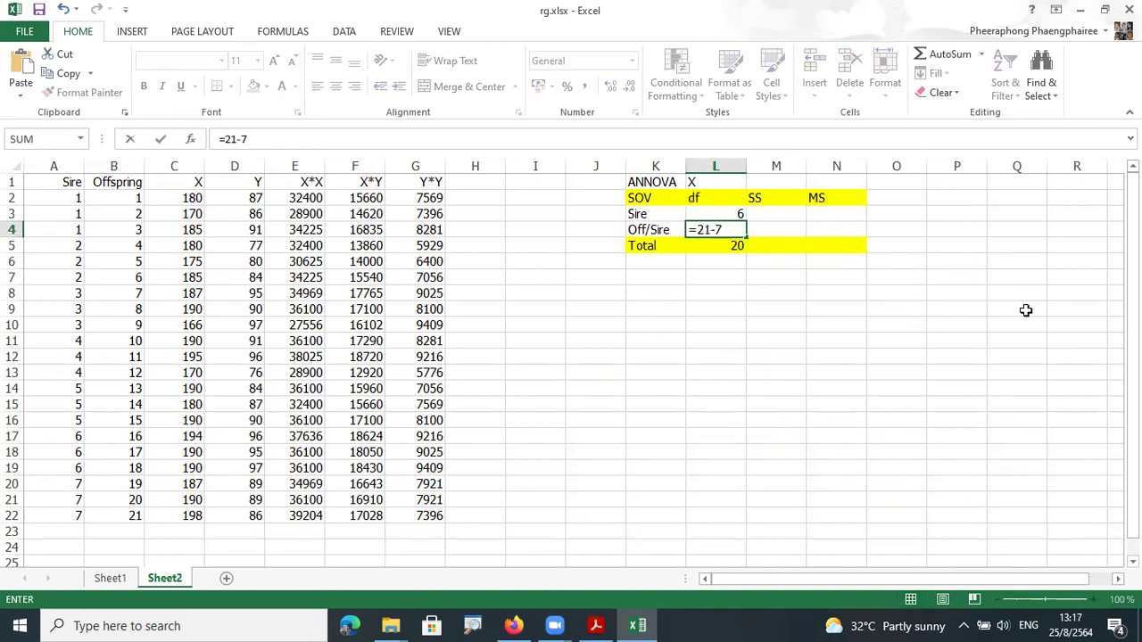
{"action": "key", "text": "Return"}
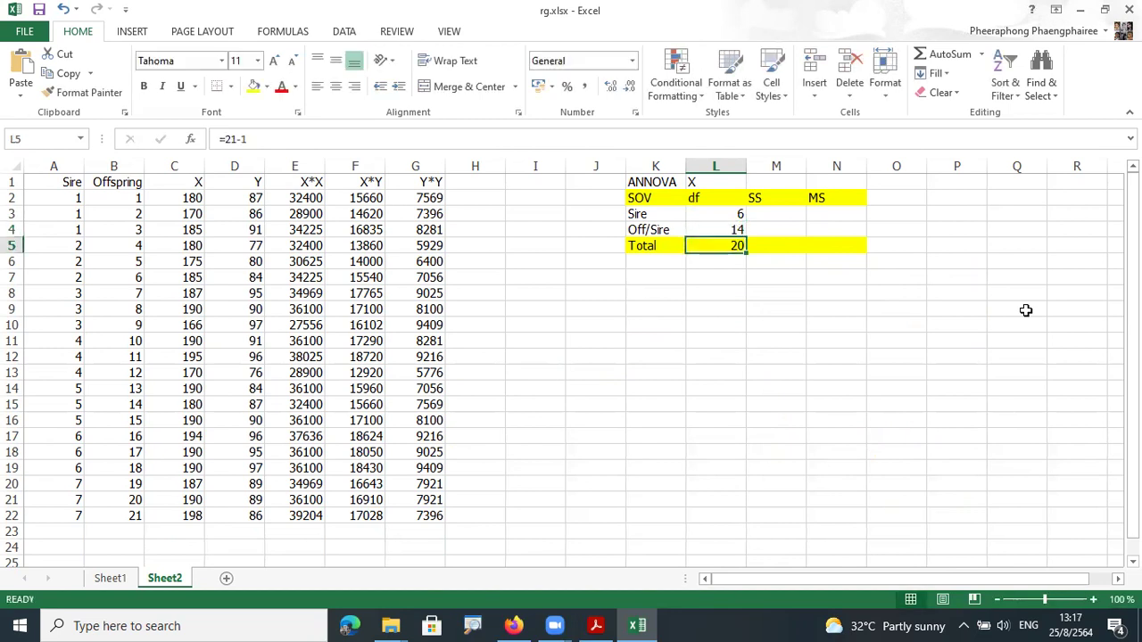
Step: Narrow the df column L to just wider than its contents and right-align the headings in K2:R2
{"action": "double_click", "coordinate": [744, 166]}
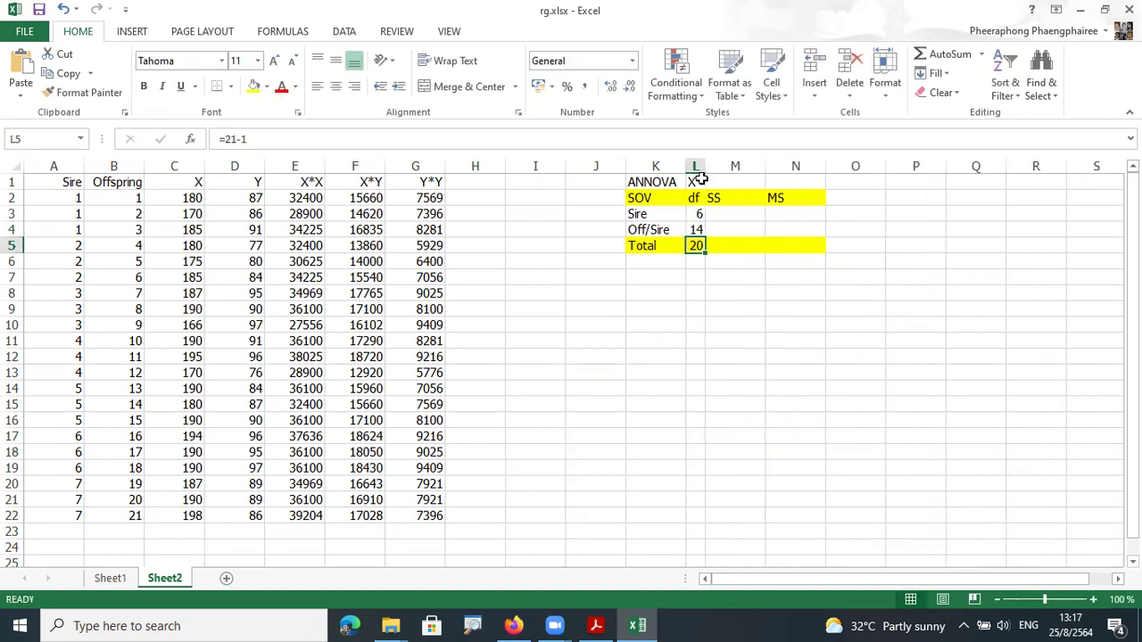
{"action": "left_click_drag", "start_coordinate": [705, 166], "coordinate": [715, 166]}
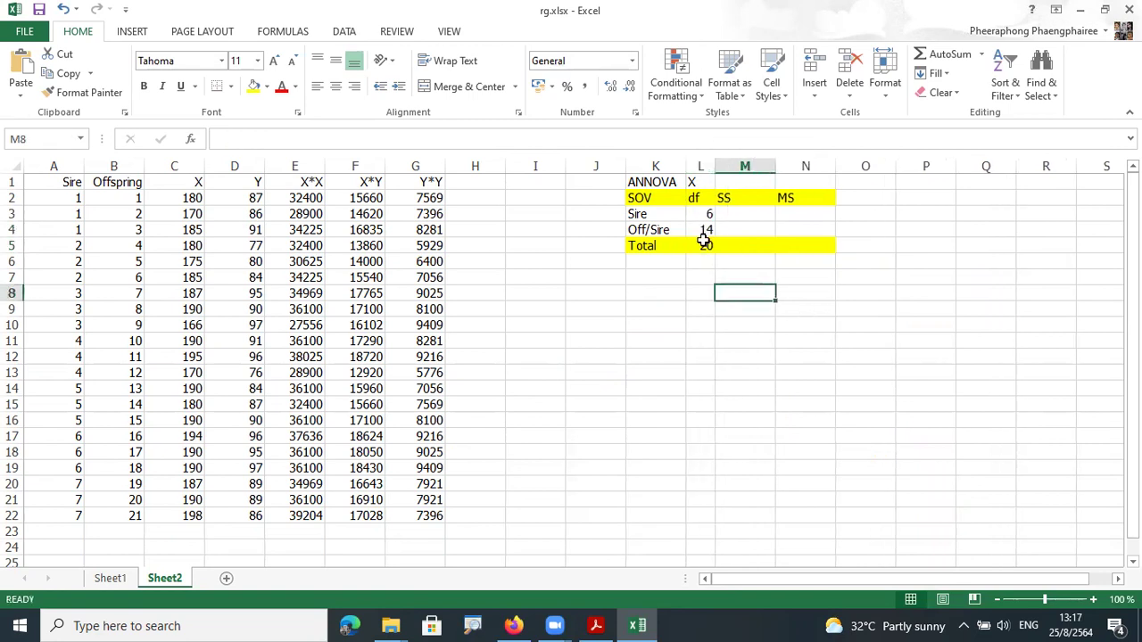
{"action": "left_click_drag", "start_coordinate": [647, 198], "coordinate": [1045, 202]}
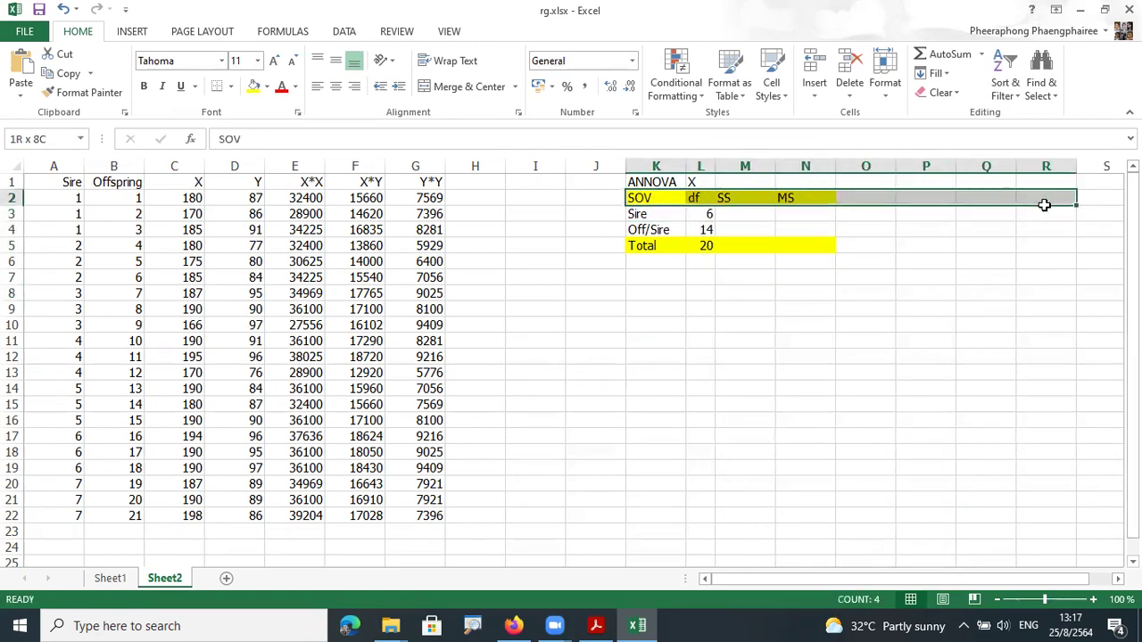
{"action": "left_click", "coordinate": [354, 87]}
{"action": "left_click", "coordinate": [731, 294]}
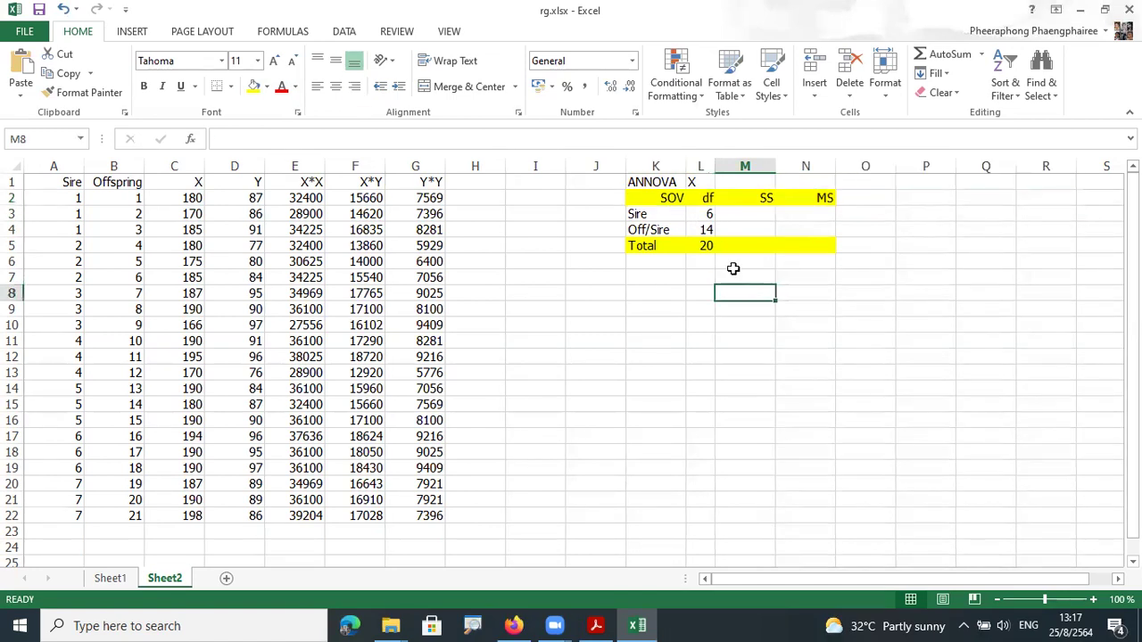
{"action": "left_click", "coordinate": [706, 201]}
{"action": "left_click", "coordinate": [754, 231]}
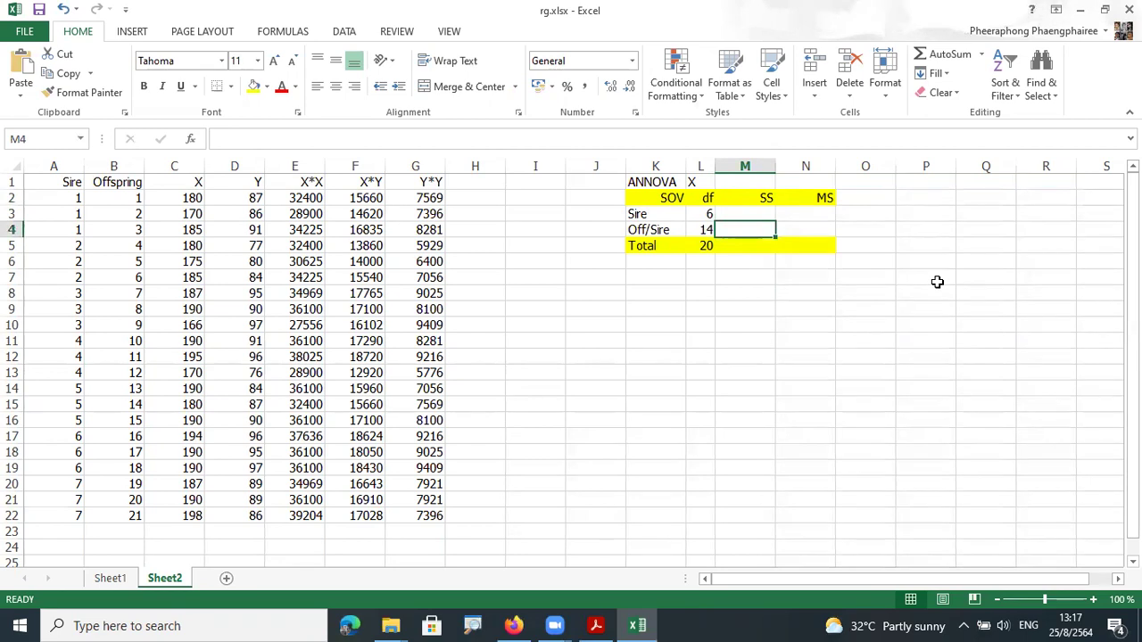
{"action": "left_click", "coordinate": [939, 278]}
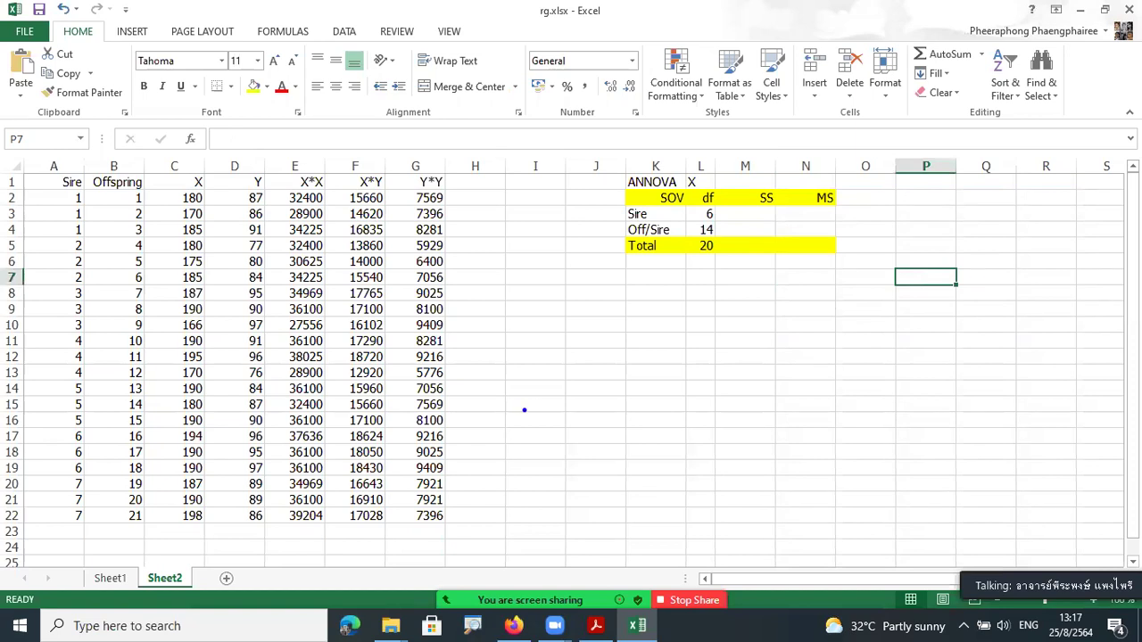
Step: Circle the Total SS cell in blue and handwrite xij below the table
{"action": "mouse_move", "coordinate": [731, 262]}
{"action": "left_mouse_down"}
{"action": "mouse_move", "coordinate": [740, 267]}
{"action": "mouse_move", "coordinate": [699, 294]}
{"action": "left_mouse_up"}
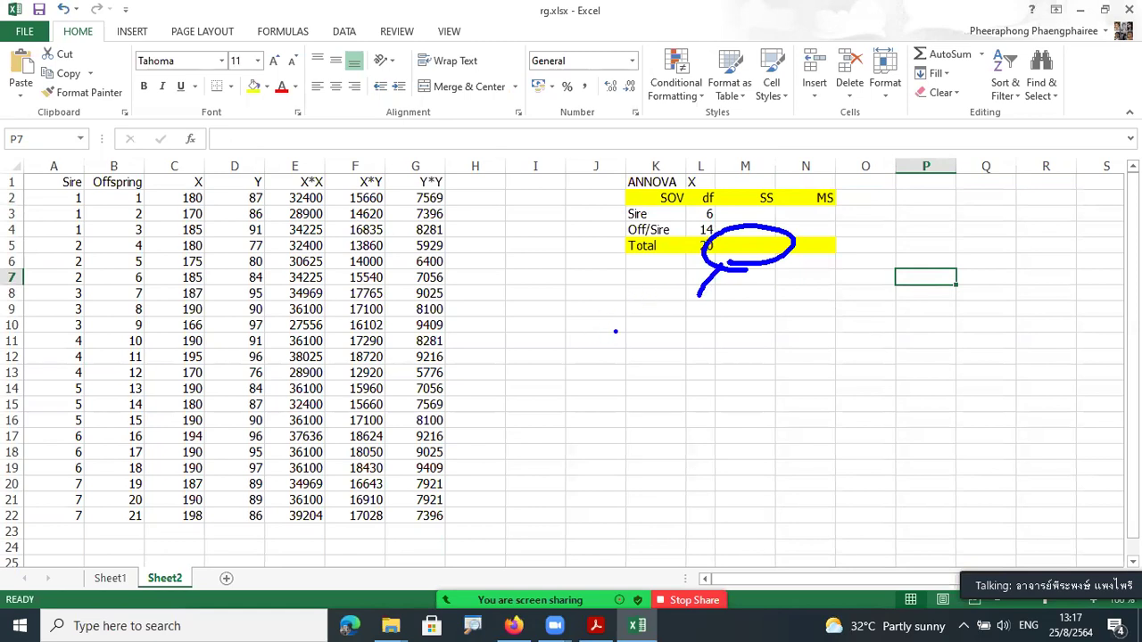
{"action": "left_click_drag", "start_coordinate": [615, 319], "coordinate": [632, 339]}
{"action": "mouse_move", "coordinate": [633, 314]}
{"action": "left_mouse_down"}
{"action": "mouse_move", "coordinate": [610, 339]}
{"action": "mouse_move", "coordinate": [642, 347]}
{"action": "mouse_move", "coordinate": [639, 361]}
{"action": "left_mouse_up"}
{"action": "left_click", "coordinate": [642, 324]}
{"action": "left_click", "coordinate": [653, 338]}
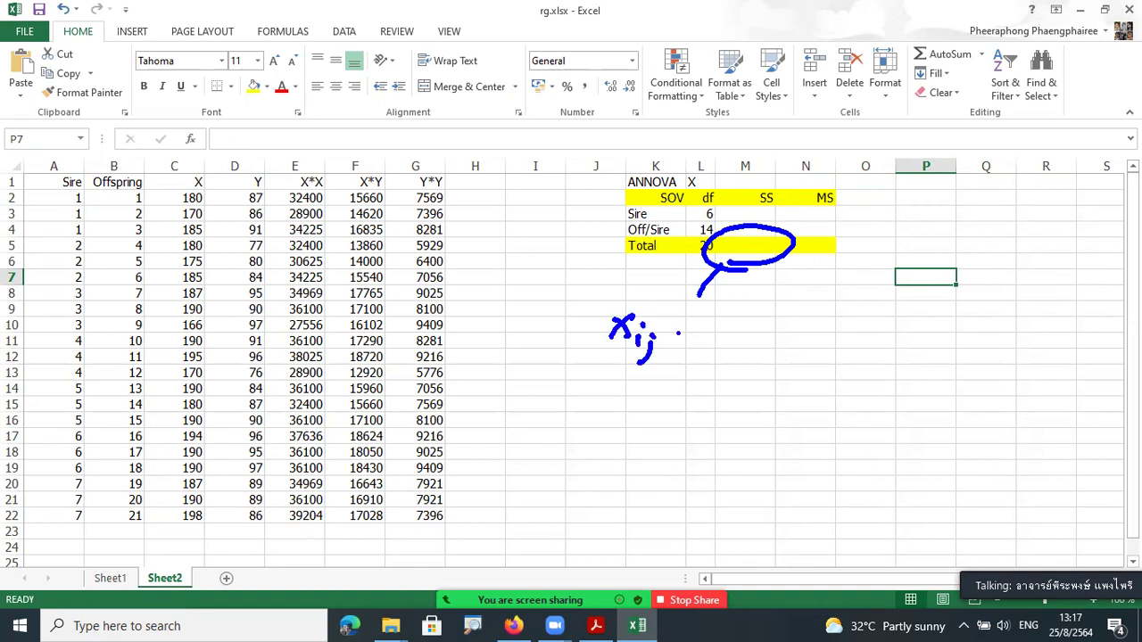
Step: Handwrite n-1 in blue beside the Total row with a line leading to its df cell
{"action": "left_click_drag", "start_coordinate": [689, 252], "coordinate": [608, 254]}
{"action": "left_click_drag", "start_coordinate": [503, 240], "coordinate": [526, 256]}
{"action": "left_click_drag", "start_coordinate": [536, 252], "coordinate": [546, 252]}
{"action": "left_click_drag", "start_coordinate": [562, 241], "coordinate": [566, 315]}
{"action": "key", "text": "ctrl+z"}
{"action": "key", "text": "ctrl+z"}
Step: Complete the handwritten sum of squares expression as Σ(xij − x̄)²
{"action": "left_click_drag", "start_coordinate": [671, 337], "coordinate": [738, 344]}
{"action": "mouse_move", "coordinate": [739, 319]}
{"action": "left_mouse_down"}
{"action": "mouse_move", "coordinate": [718, 346]}
{"action": "mouse_move", "coordinate": [738, 310]}
{"action": "mouse_move", "coordinate": [746, 354]}
{"action": "left_mouse_up"}
{"action": "left_click", "coordinate": [739, 355]}
{"action": "left_click_drag", "start_coordinate": [607, 315], "coordinate": [612, 360]}
{"action": "left_click_drag", "start_coordinate": [760, 296], "coordinate": [777, 311]}
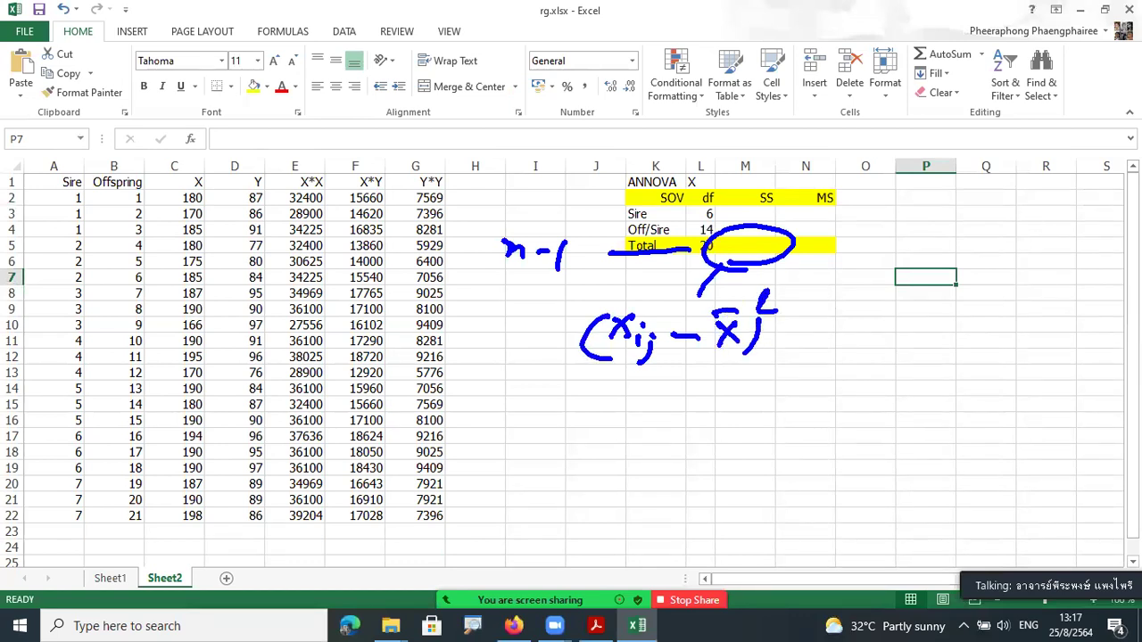
{"action": "mouse_move", "coordinate": [573, 309]}
{"action": "left_mouse_down"}
{"action": "mouse_move", "coordinate": [542, 356]}
{"action": "mouse_move", "coordinate": [567, 359]}
{"action": "left_mouse_up"}
{"action": "left_click", "coordinate": [639, 380]}
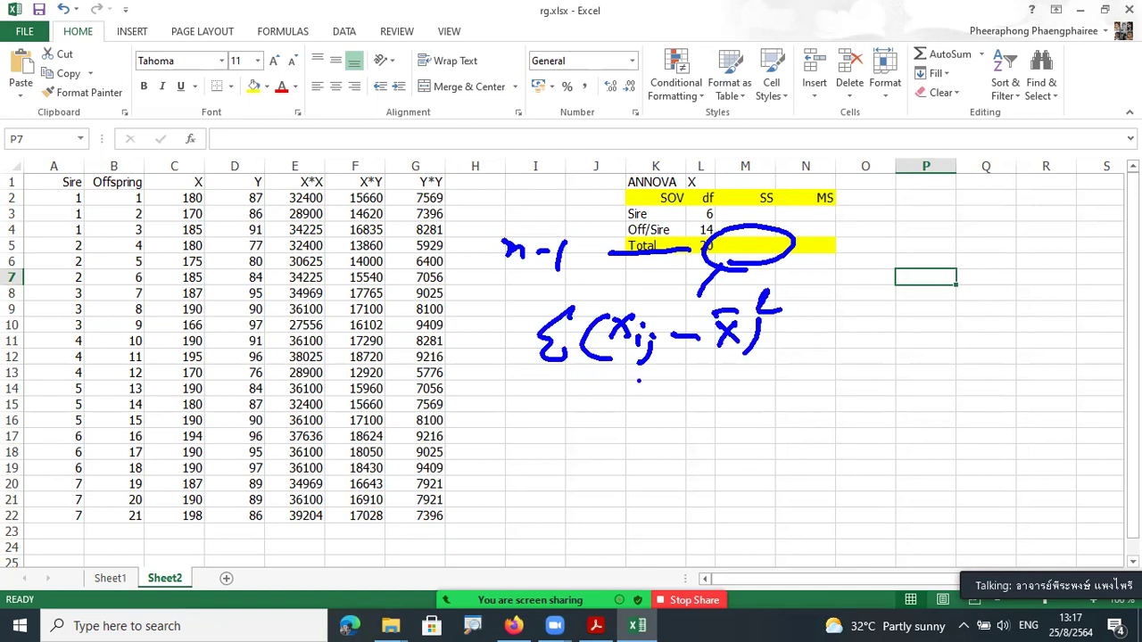
Step: Draw a blue arrow below the sum of squares expression and handwrite Σxij² under it
{"action": "mouse_move", "coordinate": [669, 362]}
{"action": "left_mouse_down"}
{"action": "mouse_move", "coordinate": [662, 393]}
{"action": "mouse_move", "coordinate": [689, 386]}
{"action": "left_mouse_up"}
{"action": "left_click_drag", "start_coordinate": [599, 436], "coordinate": [618, 456]}
{"action": "mouse_move", "coordinate": [616, 438]}
{"action": "left_mouse_down"}
{"action": "mouse_move", "coordinate": [595, 460]}
{"action": "mouse_move", "coordinate": [633, 464]}
{"action": "mouse_move", "coordinate": [627, 483]}
{"action": "left_mouse_up"}
{"action": "left_click", "coordinate": [637, 448]}
{"action": "left_click", "coordinate": [644, 460]}
{"action": "mouse_move", "coordinate": [631, 417]}
{"action": "left_mouse_down"}
{"action": "mouse_move", "coordinate": [657, 427]}
{"action": "mouse_move", "coordinate": [585, 428]}
{"action": "mouse_move", "coordinate": [581, 470]}
{"action": "mouse_move", "coordinate": [594, 471]}
{"action": "left_mouse_up"}
{"action": "left_click", "coordinate": [587, 449]}
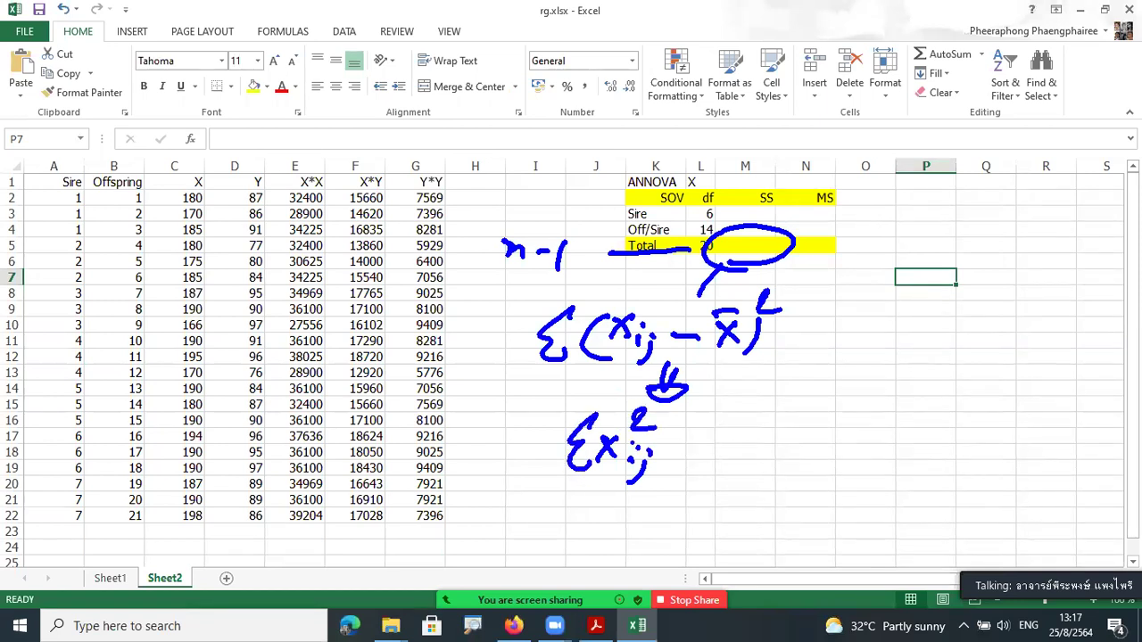
Step: Extend the handwritten Σxij² expression with − (Σx)²/n
{"action": "left_click_drag", "start_coordinate": [671, 452], "coordinate": [709, 449]}
{"action": "mouse_move", "coordinate": [759, 415]}
{"action": "left_mouse_down"}
{"action": "mouse_move", "coordinate": [742, 440]}
{"action": "mouse_move", "coordinate": [760, 441]}
{"action": "left_mouse_up"}
{"action": "mouse_move", "coordinate": [768, 425]}
{"action": "left_mouse_down"}
{"action": "mouse_move", "coordinate": [780, 437]}
{"action": "mouse_move", "coordinate": [730, 441]}
{"action": "left_mouse_up"}
{"action": "left_click", "coordinate": [777, 426]}
{"action": "left_click_drag", "start_coordinate": [790, 410], "coordinate": [801, 438]}
{"action": "left_click_drag", "start_coordinate": [809, 391], "coordinate": [828, 407]}
{"action": "mouse_move", "coordinate": [746, 457]}
{"action": "left_mouse_down"}
{"action": "mouse_move", "coordinate": [787, 462]}
{"action": "mouse_move", "coordinate": [783, 478]}
{"action": "left_mouse_up"}
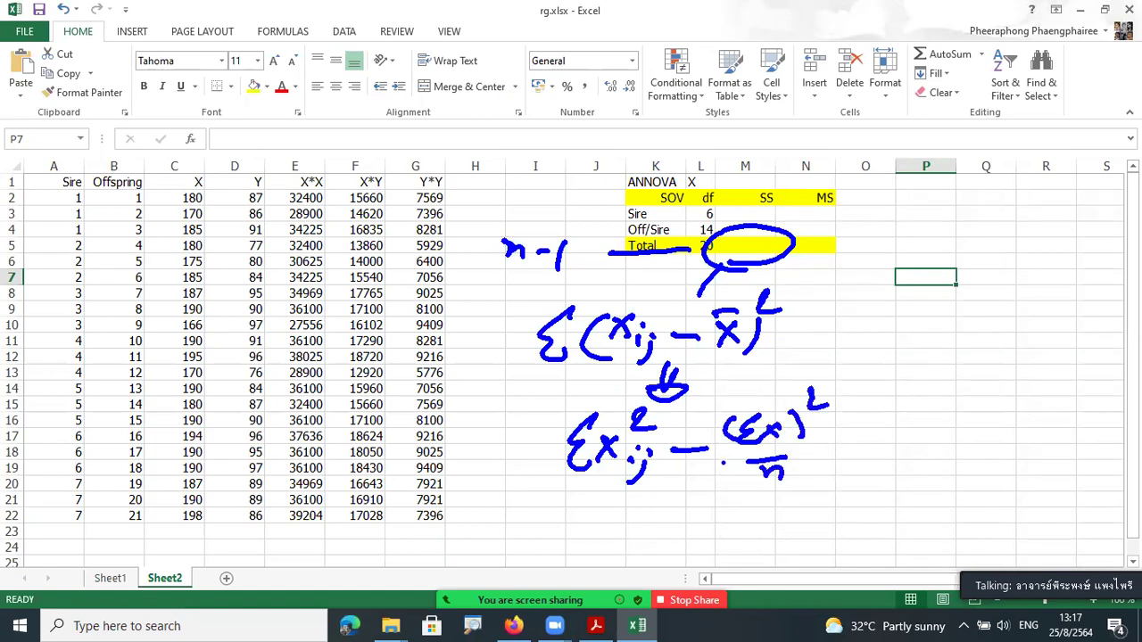
Step: Box the (Σx)²/n term in red and label it CF
{"action": "left_click_drag", "start_coordinate": [711, 383], "coordinate": [833, 513]}
{"action": "mouse_move", "coordinate": [837, 409]}
{"action": "left_mouse_down"}
{"action": "mouse_move", "coordinate": [860, 405]}
{"action": "mouse_move", "coordinate": [858, 420]}
{"action": "left_mouse_up"}
{"action": "mouse_move", "coordinate": [903, 389]}
{"action": "left_mouse_down"}
{"action": "mouse_move", "coordinate": [886, 396]}
{"action": "mouse_move", "coordinate": [903, 415]}
{"action": "left_mouse_up"}
{"action": "mouse_move", "coordinate": [916, 396]}
{"action": "left_mouse_down"}
{"action": "mouse_move", "coordinate": [913, 421]}
{"action": "mouse_move", "coordinate": [947, 380]}
{"action": "left_mouse_up"}
{"action": "left_click_drag", "start_coordinate": [919, 403], "coordinate": [947, 398]}
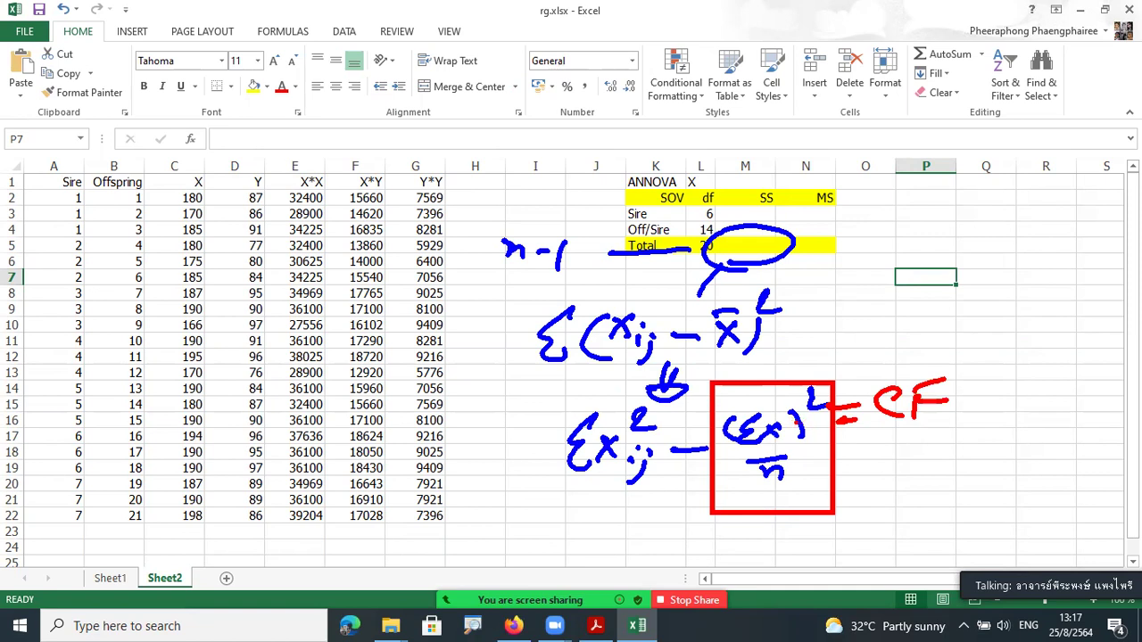
Step: Circle Σx and the CF label in red, and box the X values in C2:C22 with a circle below them
{"action": "mouse_move", "coordinate": [797, 416]}
{"action": "left_mouse_down"}
{"action": "mouse_move", "coordinate": [778, 441]}
{"action": "mouse_move", "coordinate": [791, 430]}
{"action": "left_mouse_up"}
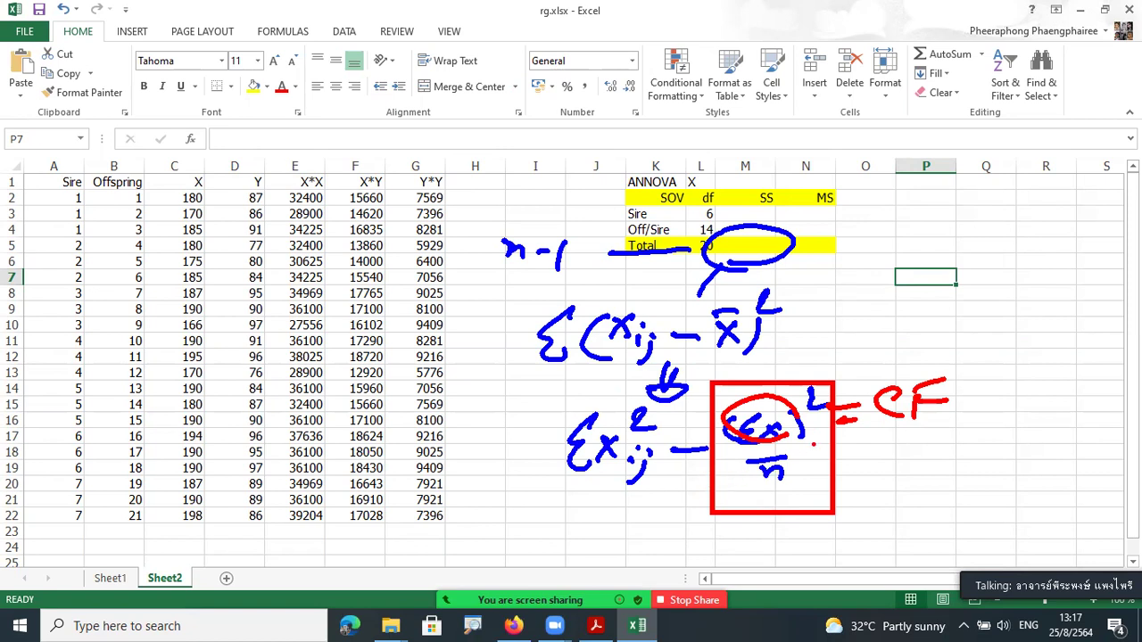
{"action": "left_click_drag", "start_coordinate": [947, 359], "coordinate": [928, 437]}
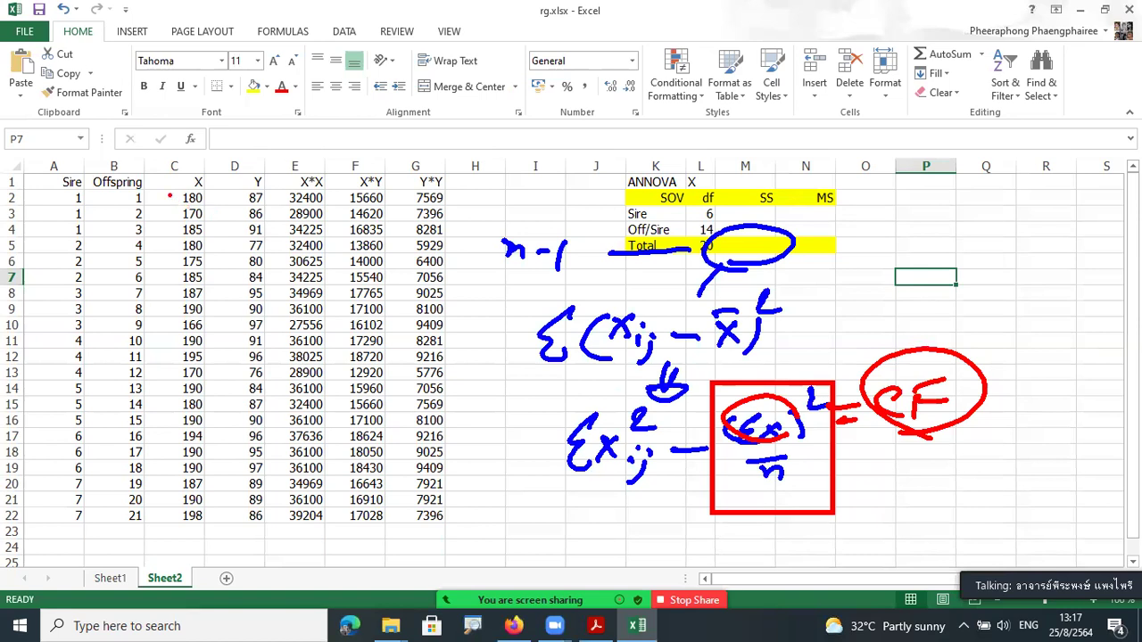
{"action": "mouse_move", "coordinate": [168, 190]}
{"action": "left_mouse_down"}
{"action": "mouse_move", "coordinate": [188, 215]}
{"action": "mouse_move", "coordinate": [209, 503]}
{"action": "mouse_move", "coordinate": [209, 526]}
{"action": "mouse_move", "coordinate": [170, 535]}
{"action": "mouse_move", "coordinate": [212, 532]}
{"action": "left_mouse_up"}
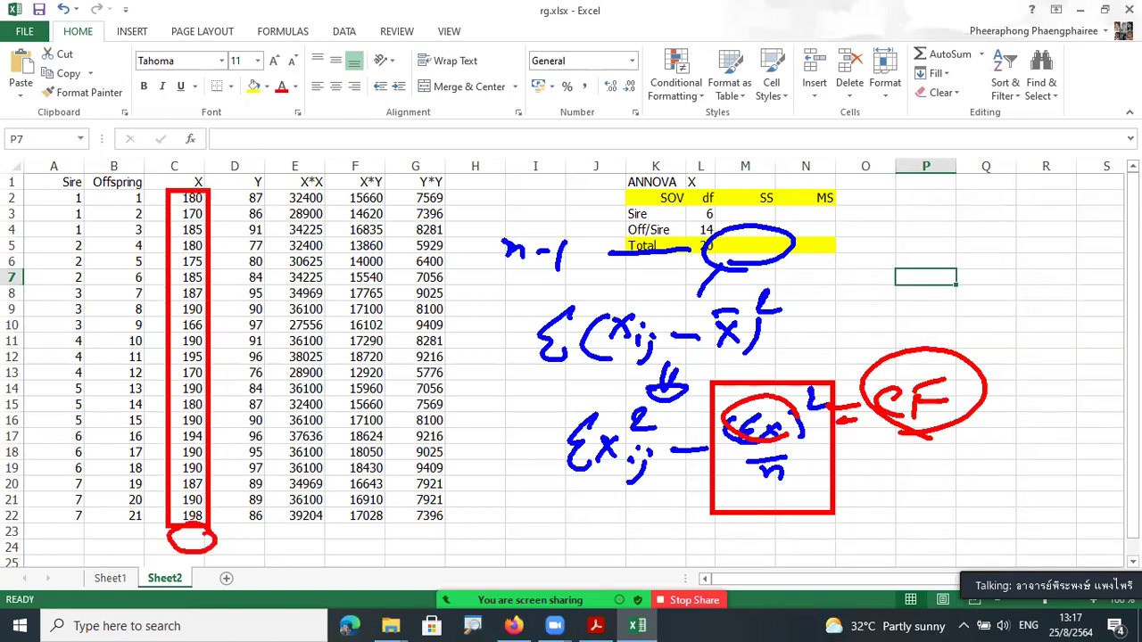
Step: Add handwritten marks beside the circled cell under the X values, and clear all annotations from the sheet
{"action": "left_click", "coordinate": [191, 543]}
{"action": "left_click", "coordinate": [193, 540]}
{"action": "mouse_move", "coordinate": [157, 541]}
{"action": "left_mouse_down"}
{"action": "mouse_move", "coordinate": [136, 553]}
{"action": "mouse_move", "coordinate": [87, 526]}
{"action": "mouse_move", "coordinate": [107, 546]}
{"action": "mouse_move", "coordinate": [87, 557]}
{"action": "mouse_move", "coordinate": [109, 567]}
{"action": "left_mouse_up"}
{"action": "left_click", "coordinate": [97, 553]}
{"action": "left_click_drag", "start_coordinate": [116, 547], "coordinate": [117, 562]}
{"action": "mouse_move", "coordinate": [44, 553]}
{"action": "left_mouse_down"}
{"action": "mouse_move", "coordinate": [71, 548]}
{"action": "mouse_move", "coordinate": [35, 567]}
{"action": "left_mouse_up"}
{"action": "mouse_move", "coordinate": [41, 541]}
{"action": "left_mouse_down"}
{"action": "mouse_move", "coordinate": [39, 561]}
{"action": "mouse_move", "coordinate": [50, 528]}
{"action": "left_mouse_up"}
{"action": "left_click_drag", "start_coordinate": [41, 546], "coordinate": [55, 542]}
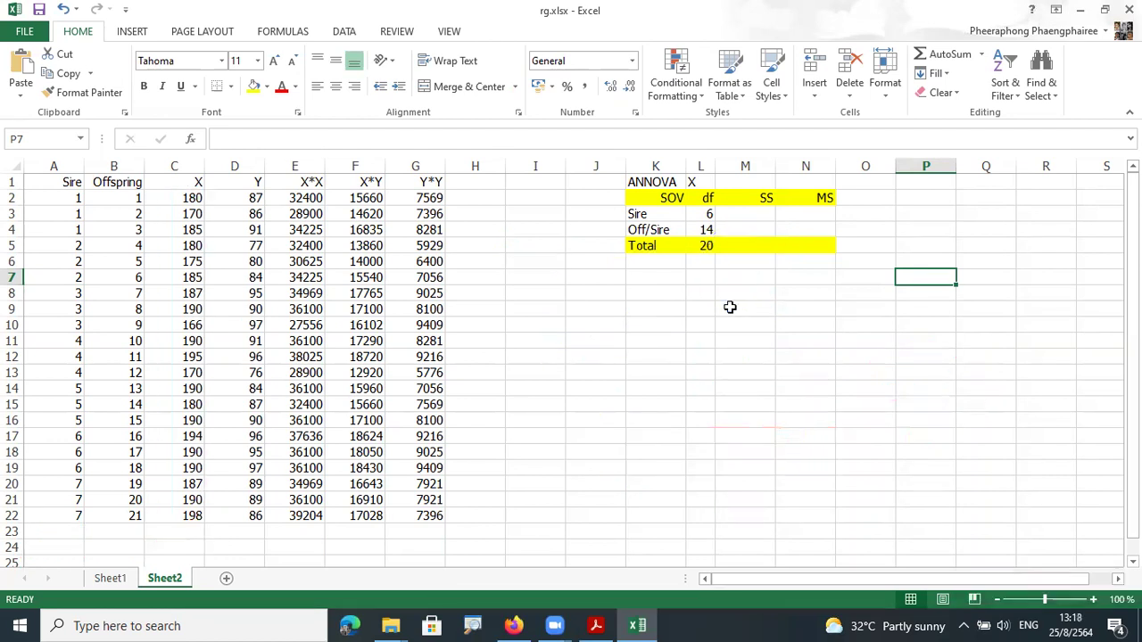
Step: Sum the X values C2:C22 in cell C23
{"action": "left_click", "coordinate": [196, 528]}
{"action": "type", "text": "=sum("}
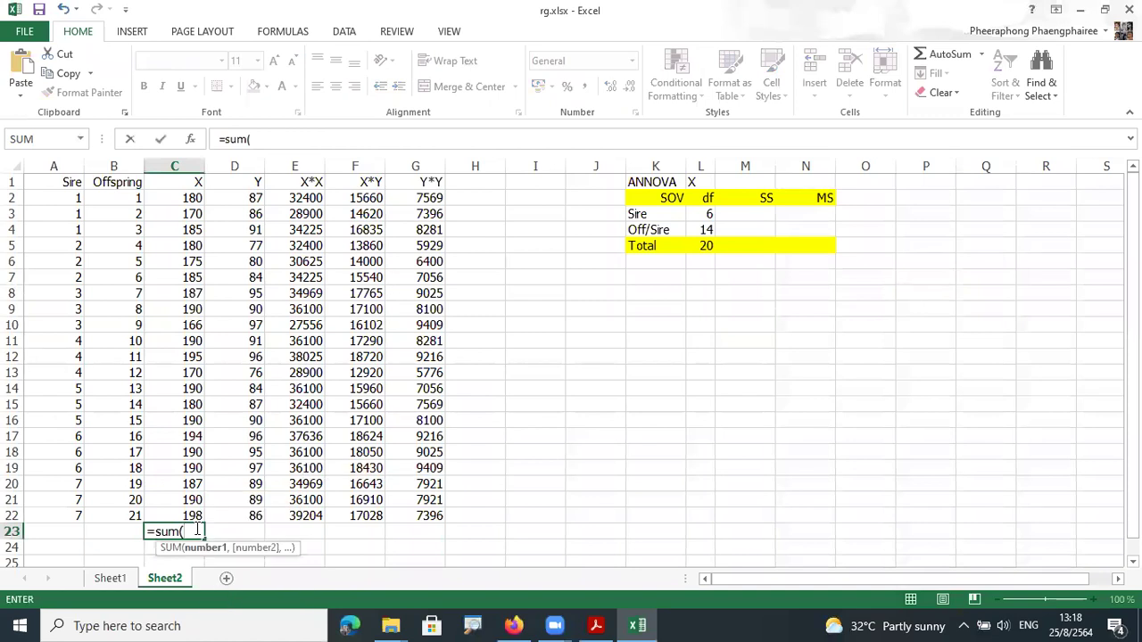
{"action": "left_click", "coordinate": [175, 197]}
{"action": "left_click_drag", "start_coordinate": [194, 252], "coordinate": [163, 517]}
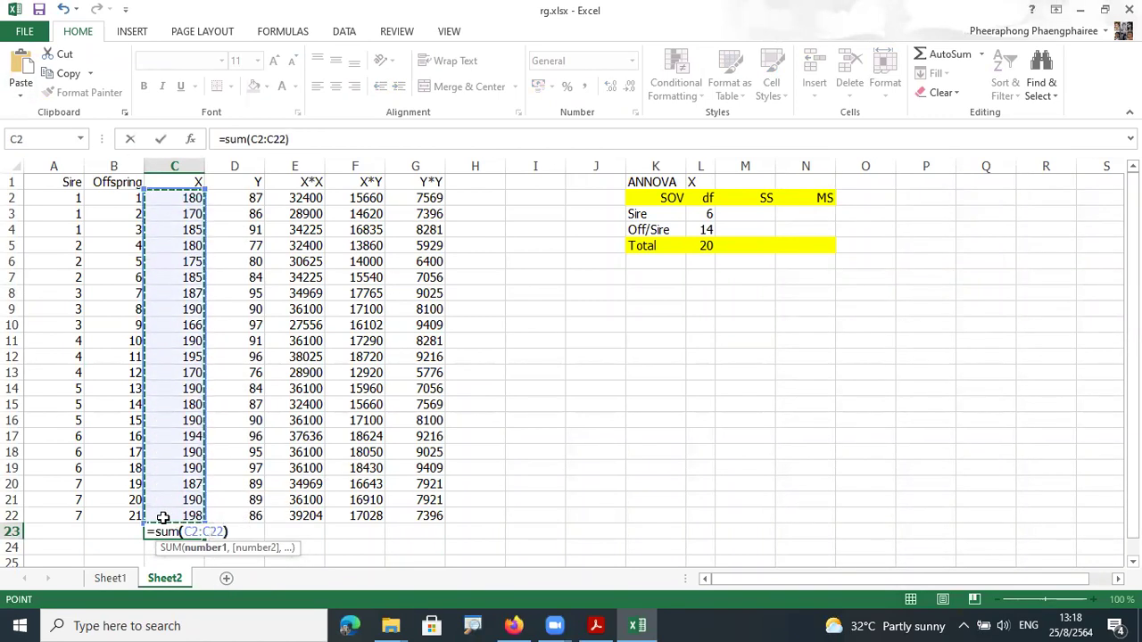
{"action": "key", "text": "Return"}
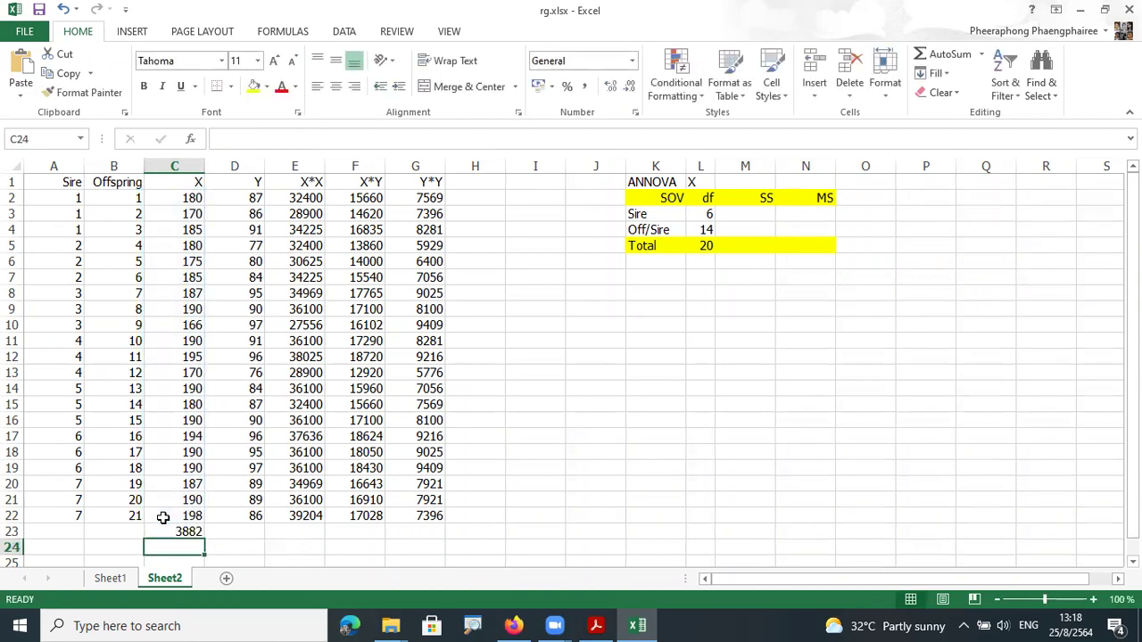
Step: Label cell B24 as "CF ="
{"action": "key", "text": "Left"}
{"action": "type", "text": "CF"}
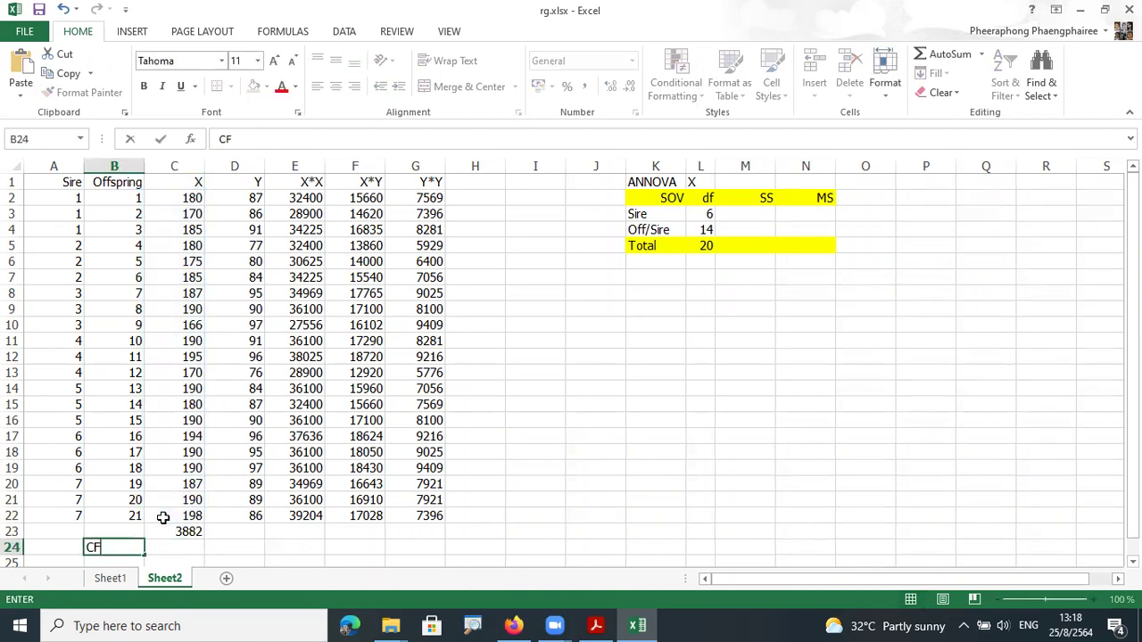
{"action": "key", "text": "Right"}
{"action": "key", "text": "Left"}
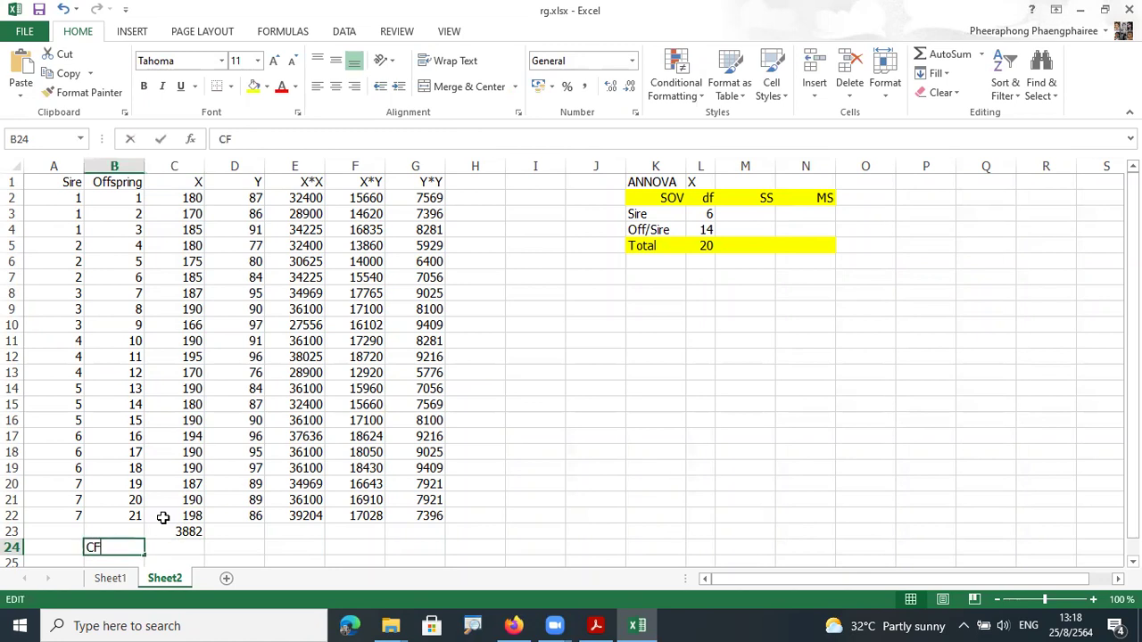
{"action": "key", "text": "F2"}
{"action": "type", "text": "="}
{"action": "key", "text": "Right"}
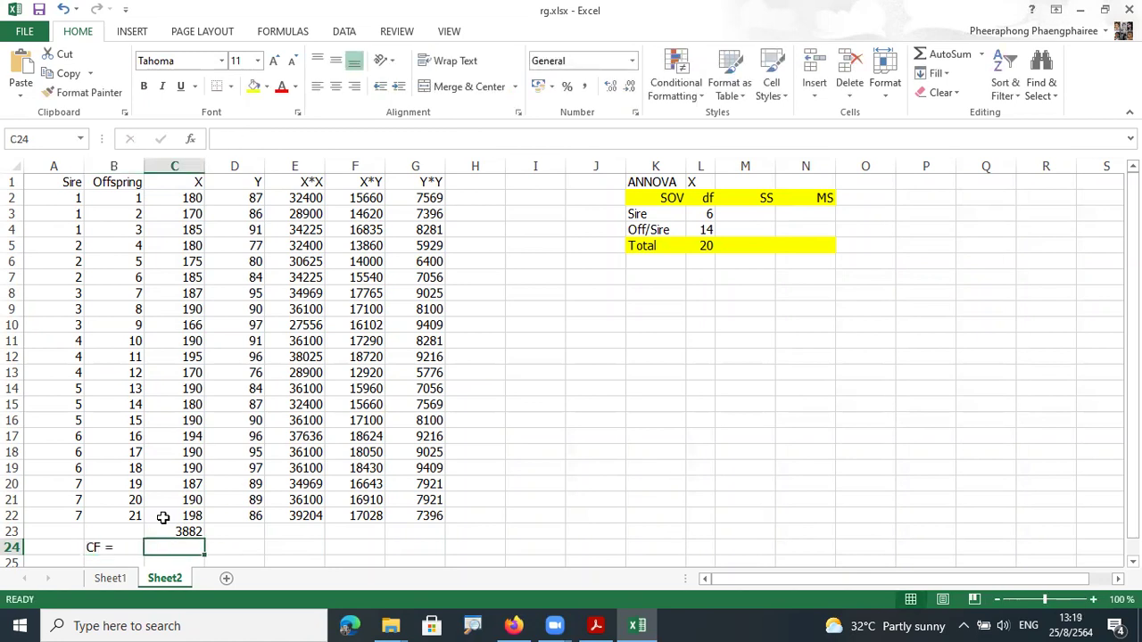
Step: Enter the correction factor formula =C23^2/21 in cell C24
{"action": "type", "text": "="}
{"action": "key", "text": "Up"}
{"action": "type", "text": "^2/21"}
{"action": "key", "text": "Return"}
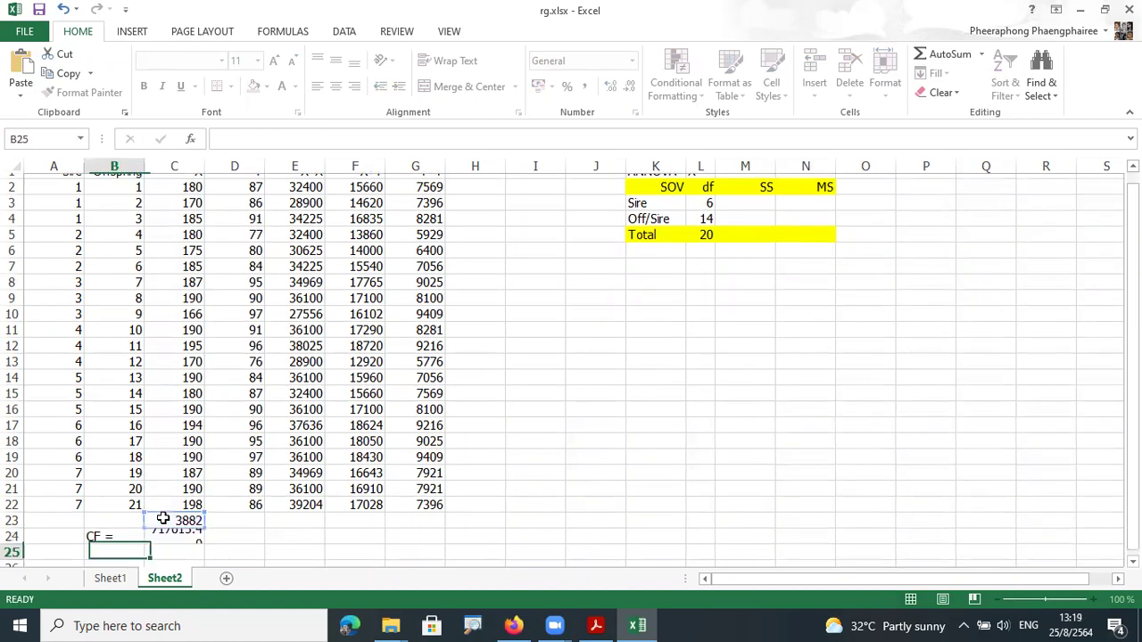
Step: Add parentheses around the squared sum in C24 so the correction factor formula reads =(C23^2)/21
{"action": "key", "text": "Left"}
{"action": "key", "text": "Up"}
{"action": "key", "text": "Right"}
{"action": "key", "text": "F2"}
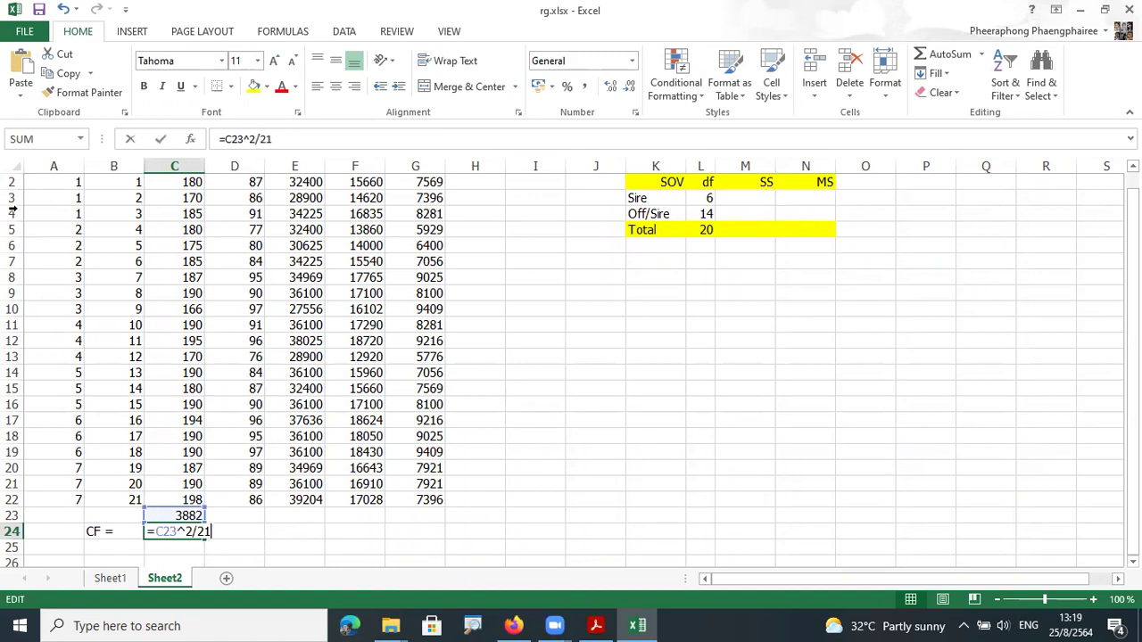
{"action": "left_click", "coordinate": [255, 135]}
{"action": "type", "text": ")"}
{"action": "key", "text": "Left"}
{"action": "key", "text": "Left"}
{"action": "key", "text": "Left"}
{"action": "key", "text": "Left"}
{"action": "key", "text": "Left"}
{"action": "type", "text": "("}
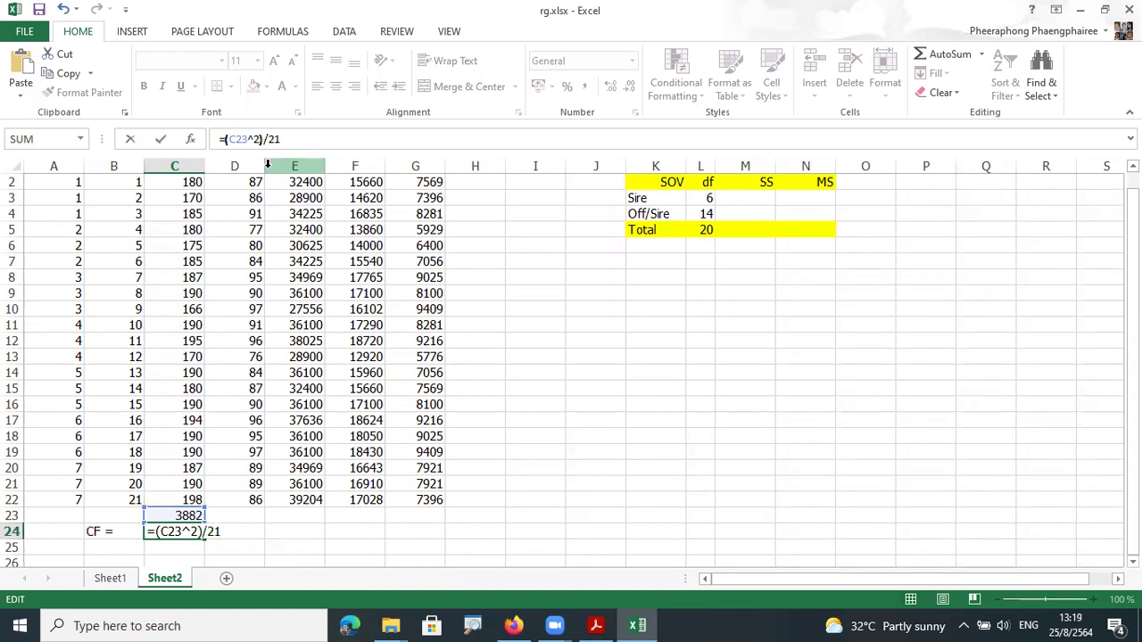
{"action": "key", "text": "Return"}
{"action": "scroll", "coordinate": [437, 367], "scroll_direction": "up", "scroll_amount": 1}
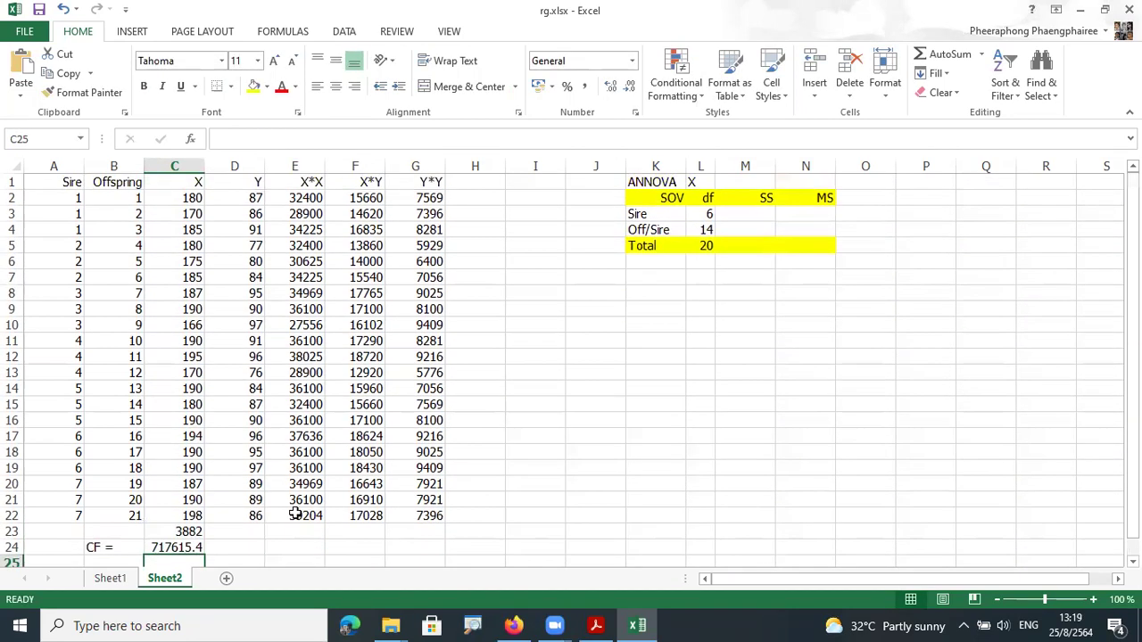
Step: Draw a red box around the CF label and its value, with a second red box around the value alone
{"action": "left_click", "coordinate": [201, 547]}
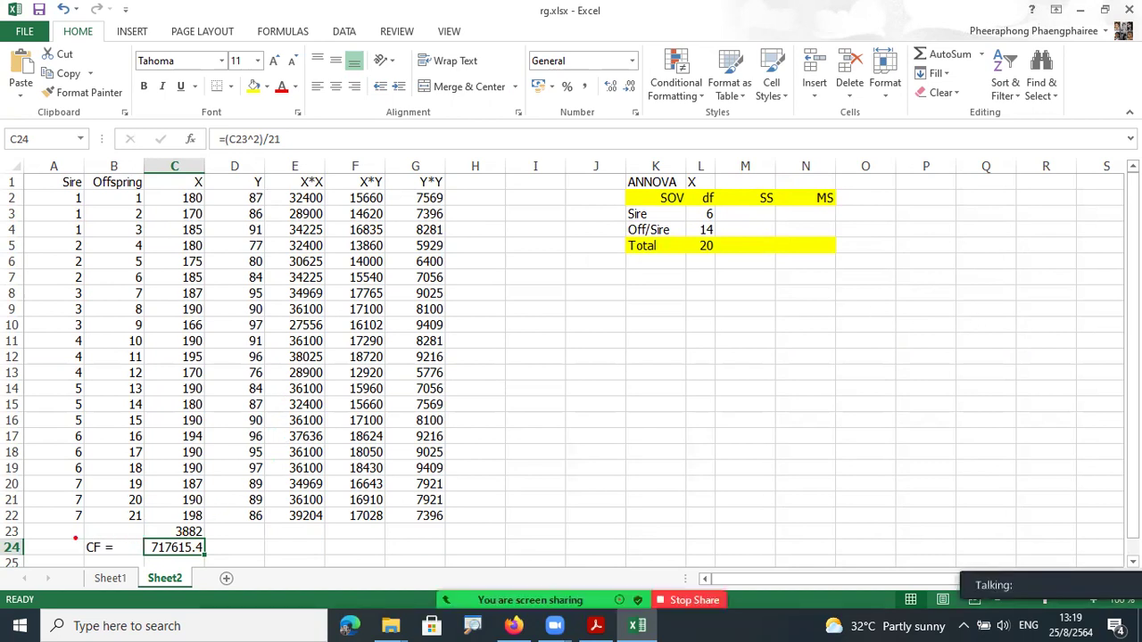
{"action": "mouse_move", "coordinate": [81, 525]}
{"action": "left_mouse_down"}
{"action": "mouse_move", "coordinate": [92, 548]}
{"action": "mouse_move", "coordinate": [211, 561]}
{"action": "left_mouse_up"}
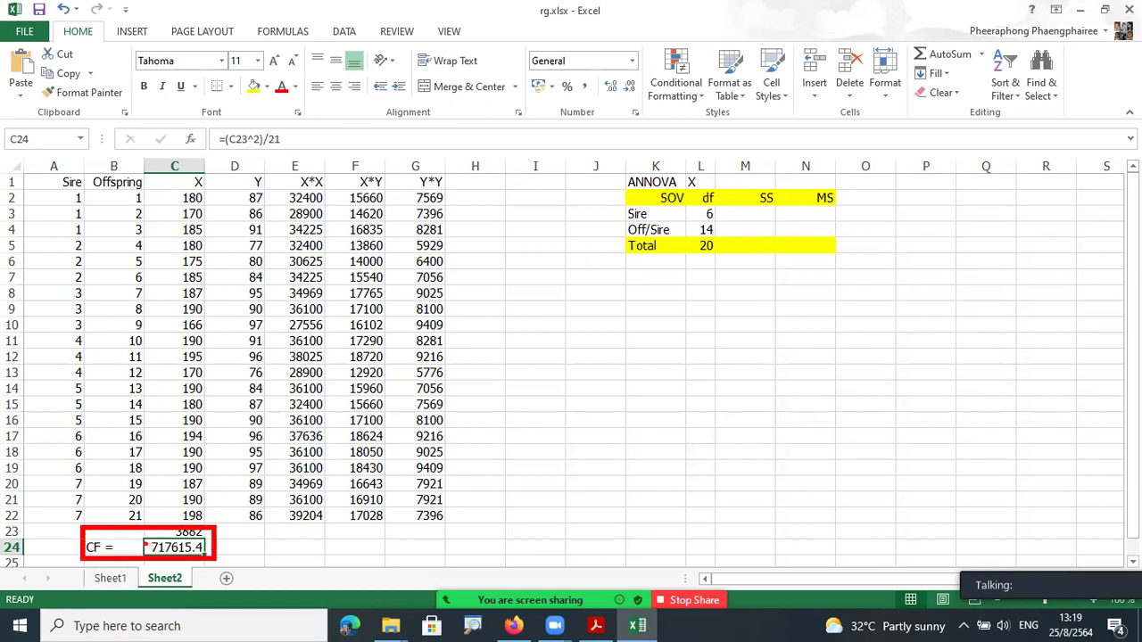
{"action": "mouse_move", "coordinate": [143, 541]}
{"action": "left_mouse_down"}
{"action": "mouse_move", "coordinate": [210, 547]}
{"action": "mouse_move", "coordinate": [141, 553]}
{"action": "left_mouse_up"}
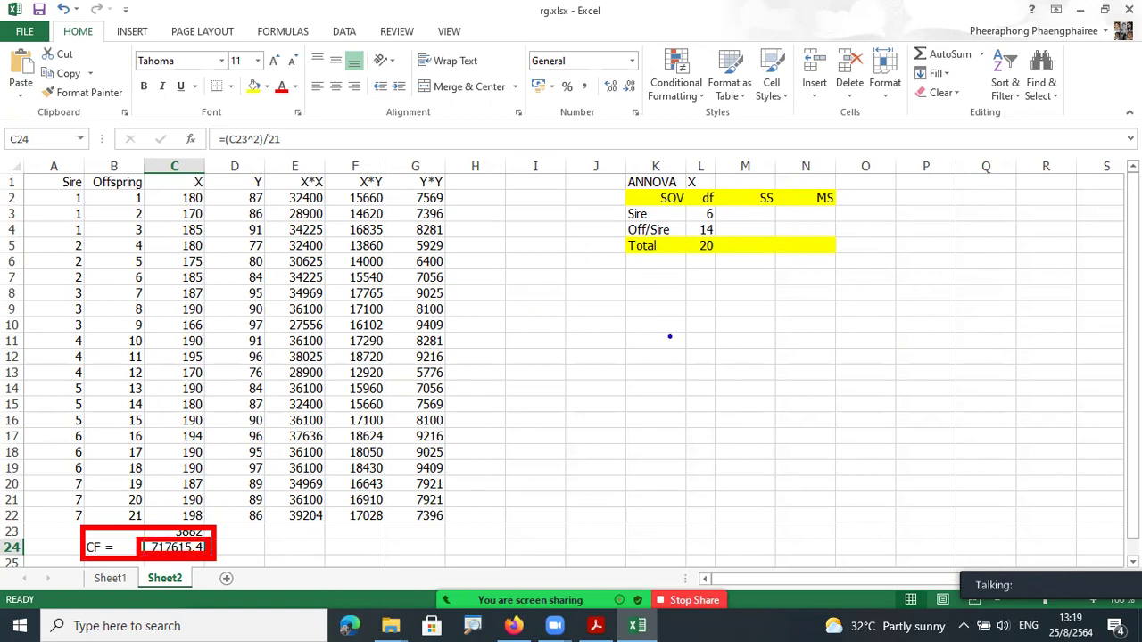
Step: Handwrite the expression Σxij² − CF in blue below the ANOVA table
{"action": "mouse_move", "coordinate": [626, 326]}
{"action": "left_mouse_down"}
{"action": "mouse_move", "coordinate": [648, 344]}
{"action": "mouse_move", "coordinate": [628, 352]}
{"action": "left_mouse_up"}
{"action": "left_click_drag", "start_coordinate": [658, 343], "coordinate": [661, 360]}
{"action": "mouse_move", "coordinate": [674, 335]}
{"action": "left_mouse_down"}
{"action": "mouse_move", "coordinate": [659, 333]}
{"action": "mouse_move", "coordinate": [697, 312]}
{"action": "left_mouse_up"}
{"action": "mouse_move", "coordinate": [621, 309]}
{"action": "left_mouse_down"}
{"action": "mouse_move", "coordinate": [592, 350]}
{"action": "mouse_move", "coordinate": [616, 359]}
{"action": "left_mouse_up"}
{"action": "left_click_drag", "start_coordinate": [705, 347], "coordinate": [738, 345]}
{"action": "mouse_move", "coordinate": [778, 332]}
{"action": "left_mouse_down"}
{"action": "mouse_move", "coordinate": [772, 359]}
{"action": "mouse_move", "coordinate": [792, 361]}
{"action": "left_mouse_up"}
{"action": "left_click_drag", "start_coordinate": [791, 332], "coordinate": [810, 334]}
{"action": "left_click", "coordinate": [663, 366]}
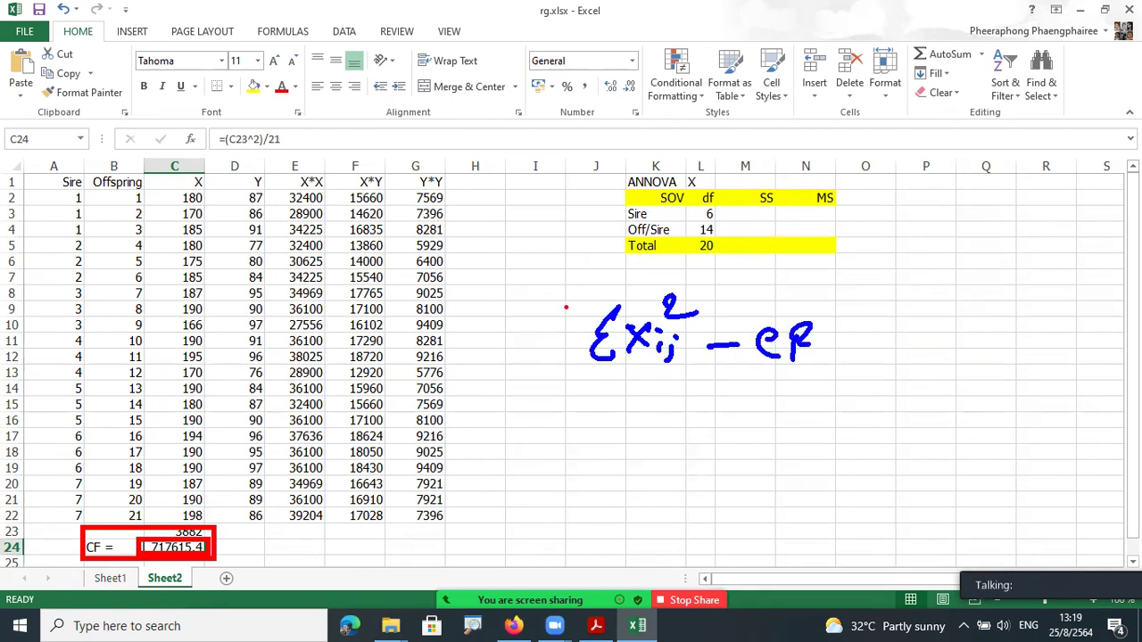
Step: Box the Σxij² term in red, circle the X*X column header and write xij² above it
{"action": "mouse_move", "coordinate": [571, 280]}
{"action": "left_mouse_down"}
{"action": "mouse_move", "coordinate": [622, 315]}
{"action": "mouse_move", "coordinate": [693, 401]}
{"action": "left_mouse_up"}
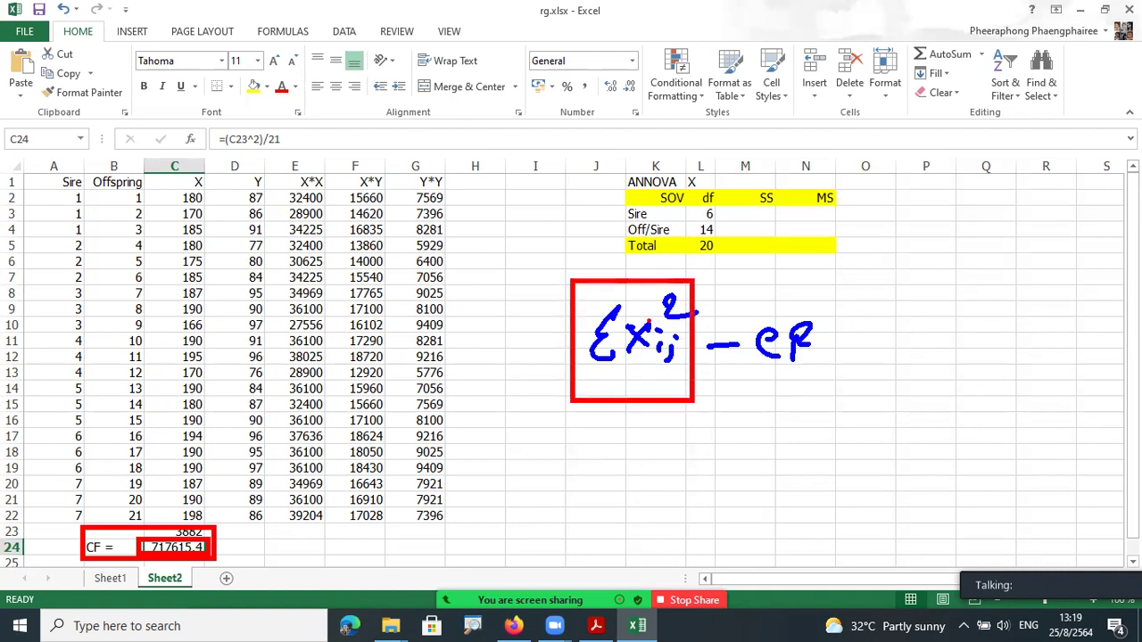
{"action": "mouse_move", "coordinate": [307, 191]}
{"action": "left_mouse_down"}
{"action": "mouse_move", "coordinate": [335, 184]}
{"action": "mouse_move", "coordinate": [284, 177]}
{"action": "mouse_move", "coordinate": [300, 189]}
{"action": "left_mouse_up"}
{"action": "mouse_move", "coordinate": [307, 137]}
{"action": "left_mouse_down"}
{"action": "mouse_move", "coordinate": [323, 152]}
{"action": "mouse_move", "coordinate": [310, 153]}
{"action": "left_mouse_up"}
{"action": "mouse_move", "coordinate": [318, 150]}
{"action": "left_mouse_down"}
{"action": "mouse_move", "coordinate": [331, 157]}
{"action": "mouse_move", "coordinate": [333, 143]}
{"action": "left_mouse_up"}
{"action": "mouse_move", "coordinate": [338, 152]}
{"action": "left_mouse_down"}
{"action": "mouse_move", "coordinate": [334, 166]}
{"action": "mouse_move", "coordinate": [345, 142]}
{"action": "left_mouse_up"}
{"action": "mouse_move", "coordinate": [341, 114]}
{"action": "left_mouse_down"}
{"action": "mouse_move", "coordinate": [360, 129]}
{"action": "mouse_move", "coordinate": [335, 169]}
{"action": "left_mouse_up"}
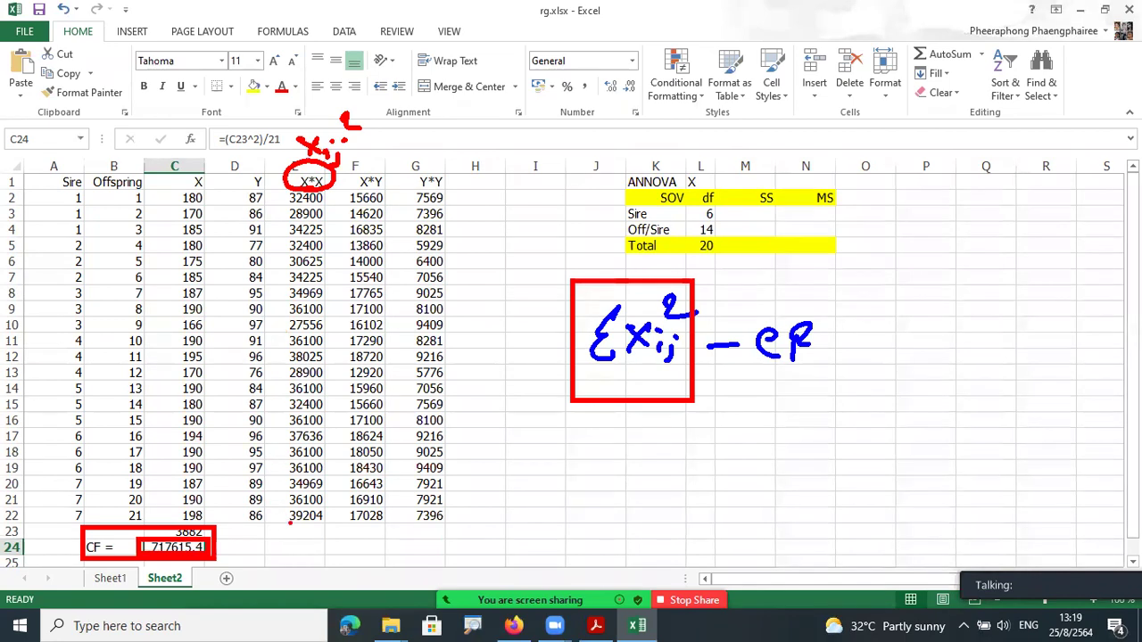
Step: Box and shade in green the cell below the X*X values, shade the CF value pink, and mark the Total SS cell
{"action": "mouse_move", "coordinate": [279, 528]}
{"action": "left_mouse_down"}
{"action": "mouse_move", "coordinate": [314, 546]}
{"action": "mouse_move", "coordinate": [277, 524]}
{"action": "left_mouse_up"}
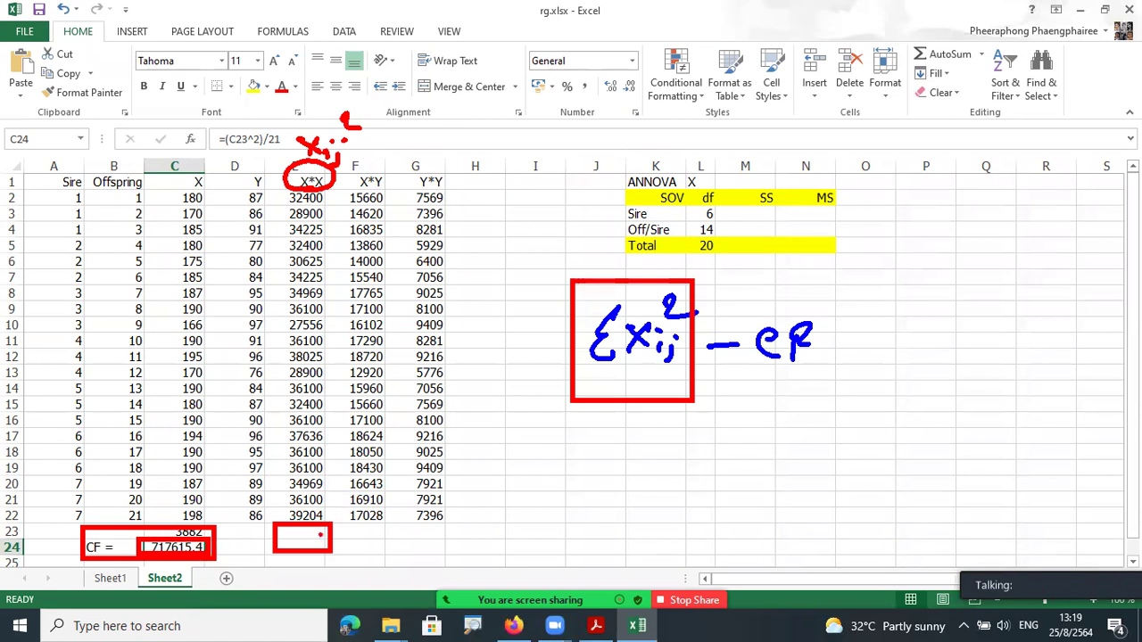
{"action": "left_click_drag", "start_coordinate": [276, 533], "coordinate": [327, 542]}
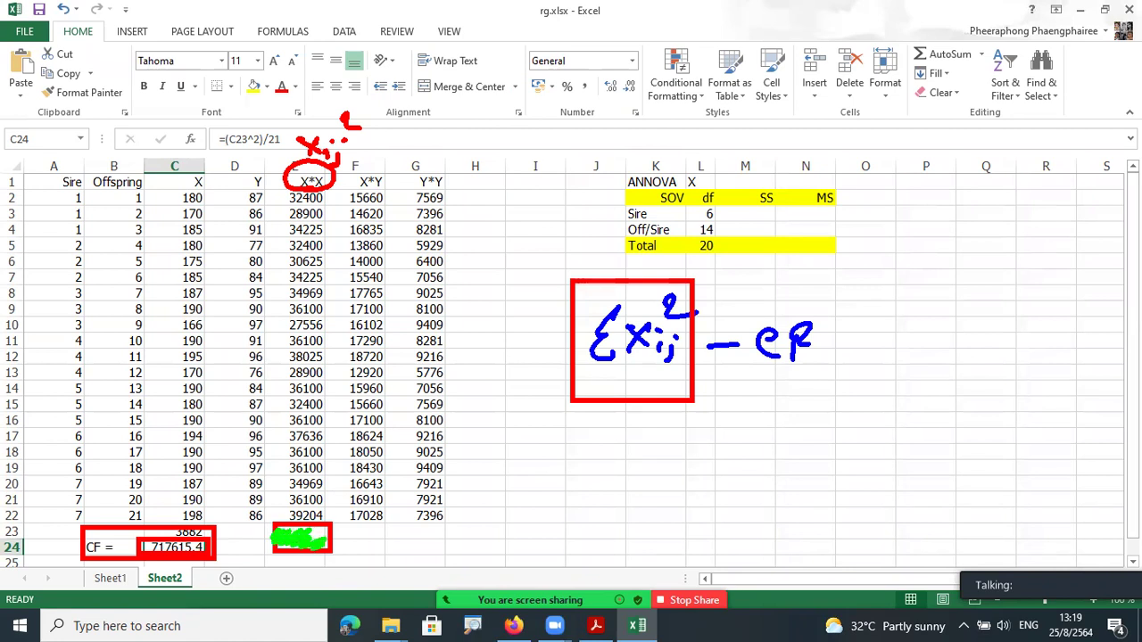
{"action": "left_click_drag", "start_coordinate": [143, 547], "coordinate": [216, 554]}
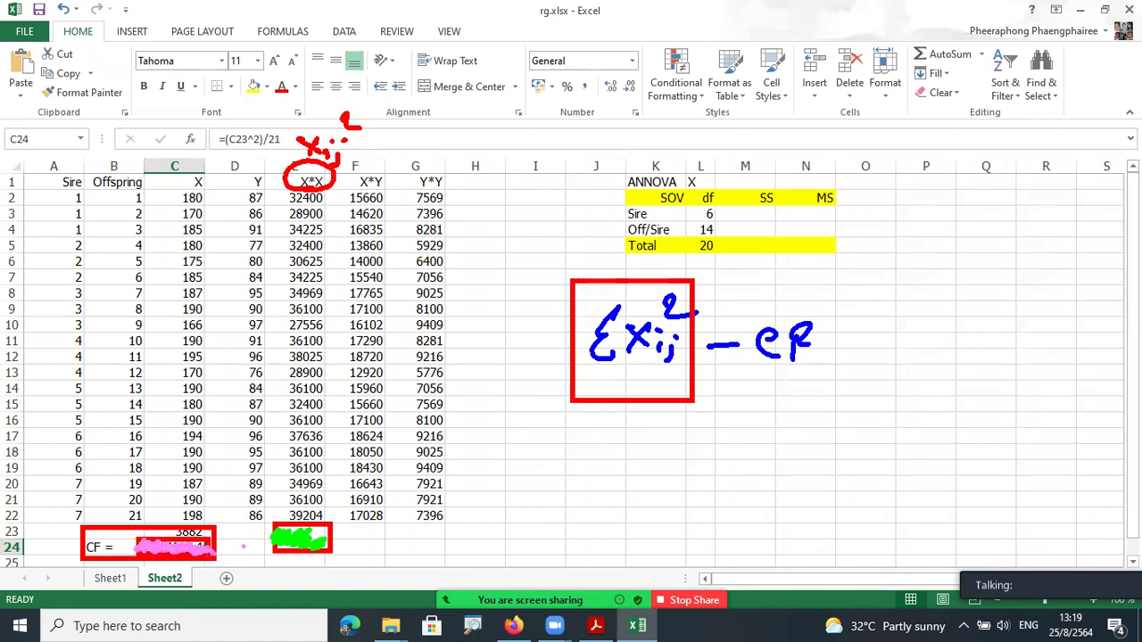
{"action": "mouse_move", "coordinate": [744, 255]}
{"action": "left_mouse_down"}
{"action": "mouse_move", "coordinate": [723, 250]}
{"action": "mouse_move", "coordinate": [773, 239]}
{"action": "mouse_move", "coordinate": [783, 257]}
{"action": "mouse_move", "coordinate": [775, 232]}
{"action": "left_mouse_up"}
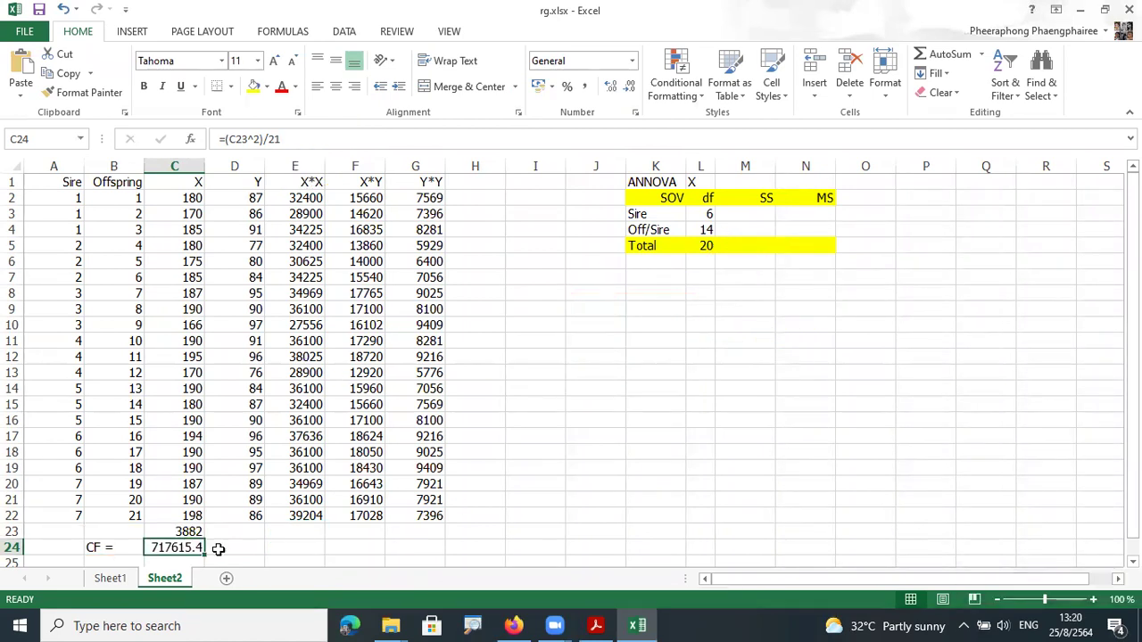
Step: Copy the sum formula from C23 to E23 to total the X*X column
{"action": "left_click", "coordinate": [195, 532]}
{"action": "key", "text": "ctrl+c"}
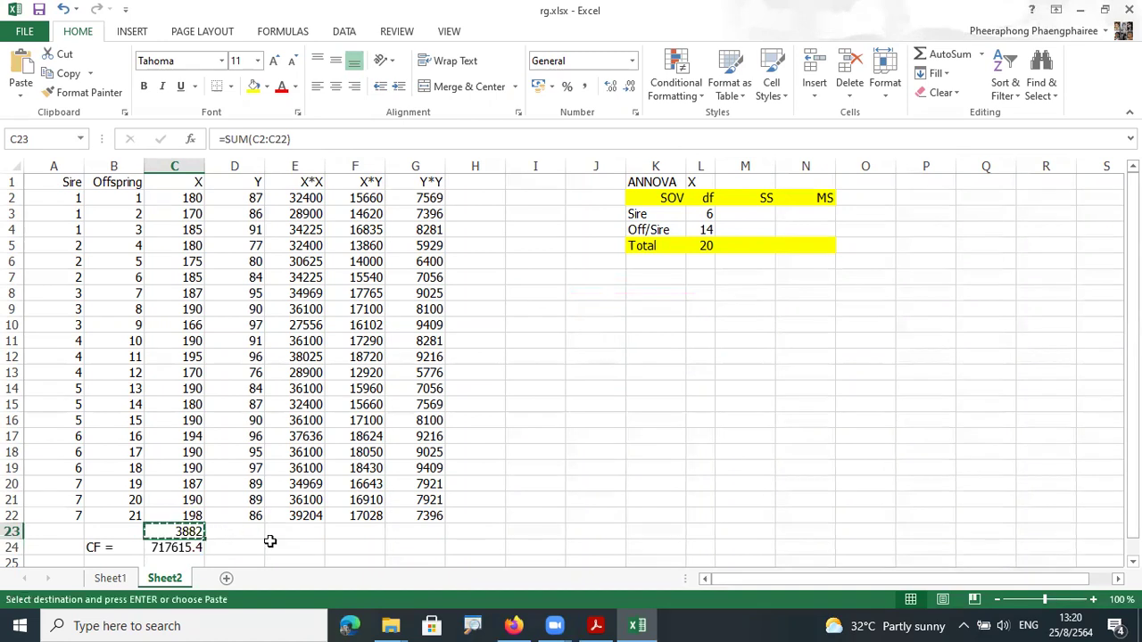
{"action": "left_click", "coordinate": [292, 529]}
{"action": "key", "text": "ctrl+v"}
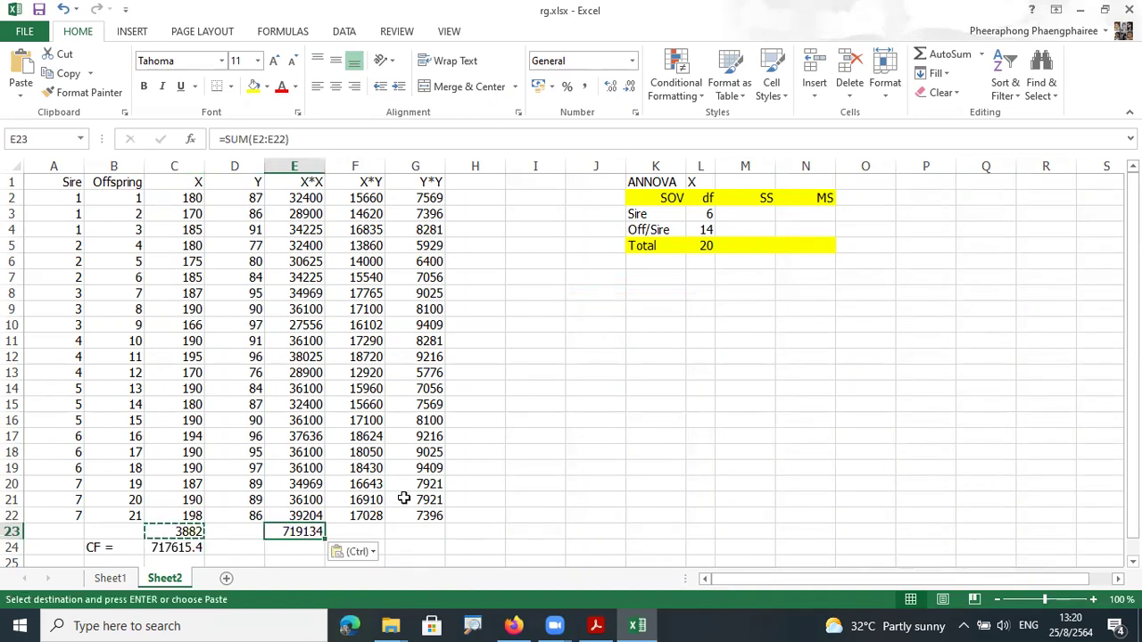
Step: Calculate the Total SS in M5 with the formula =E23-C24
{"action": "left_click", "coordinate": [755, 246]}
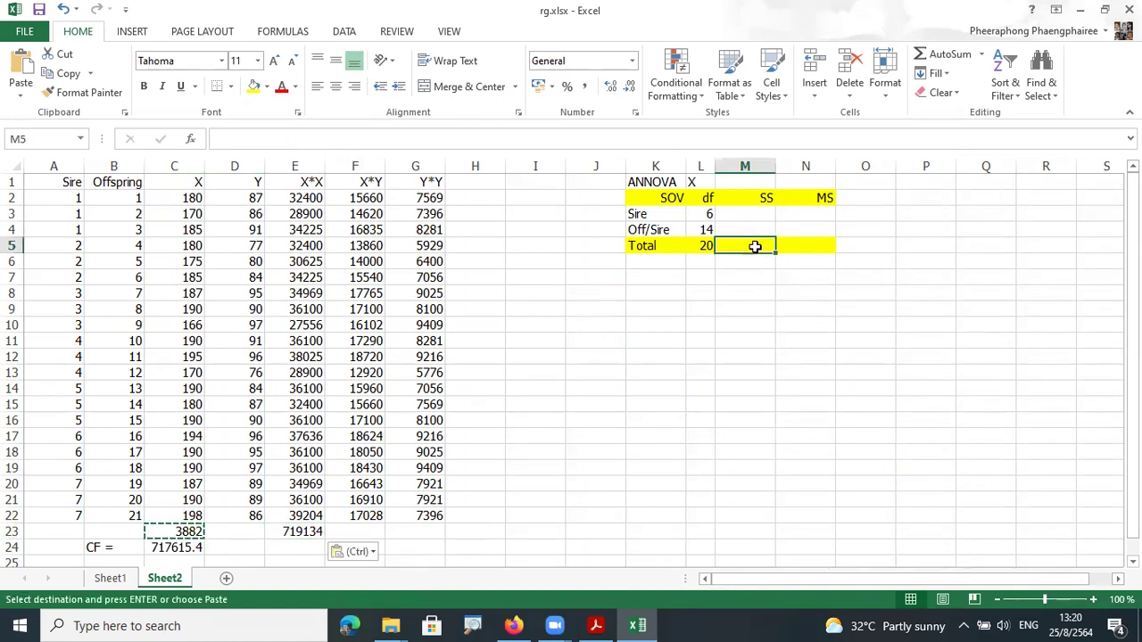
{"action": "type", "text": "="}
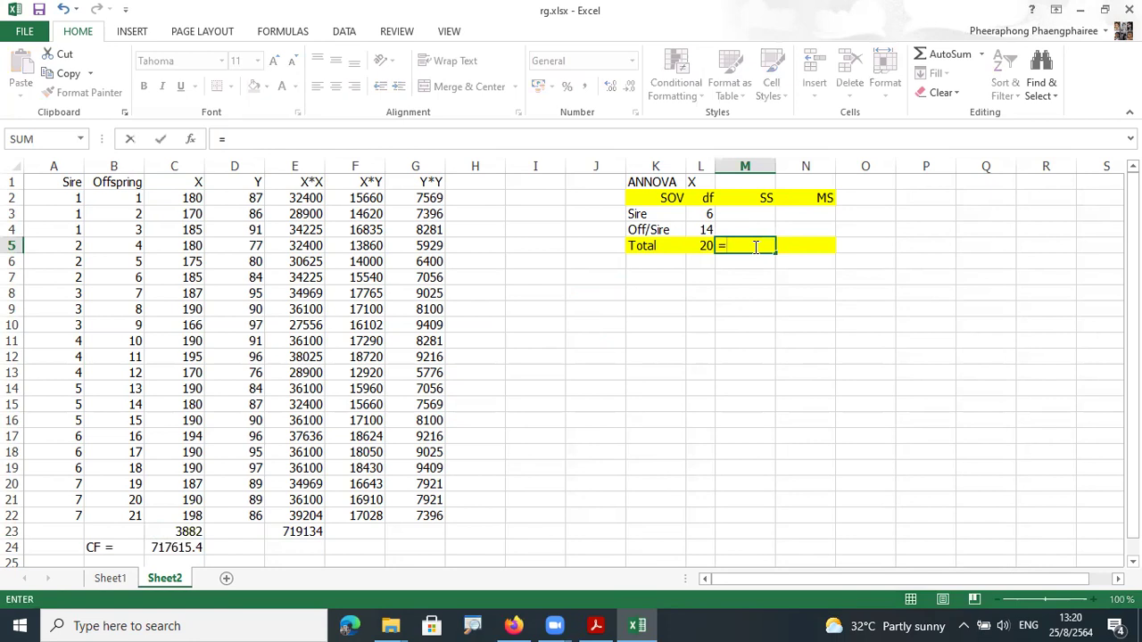
{"action": "left_click", "coordinate": [294, 532]}
{"action": "type", "text": "-"}
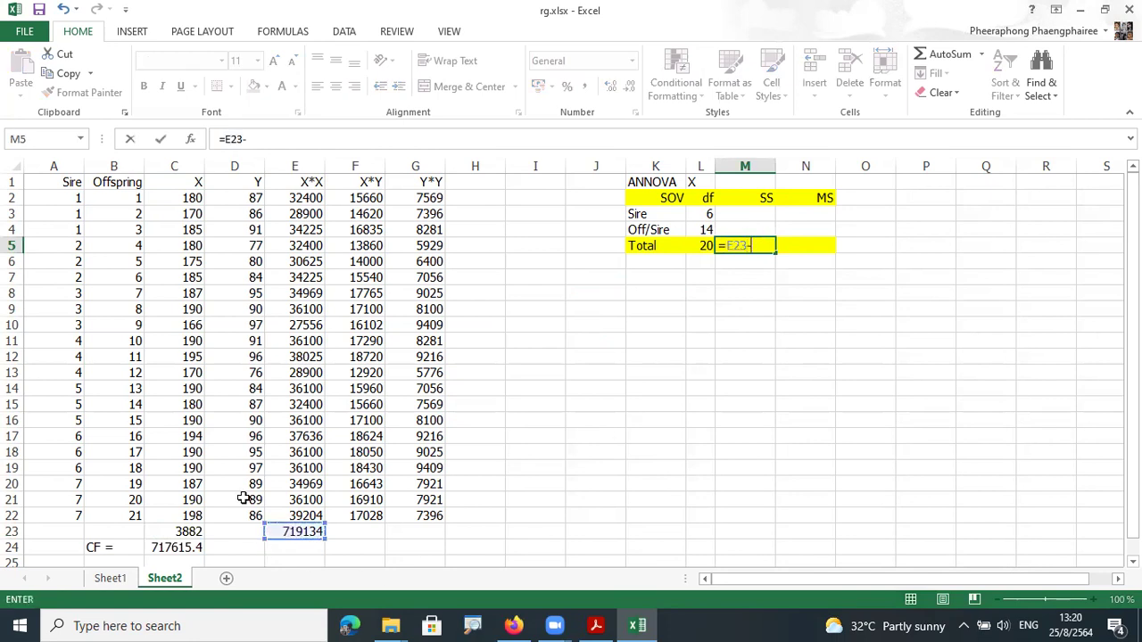
{"action": "left_click", "coordinate": [182, 549]}
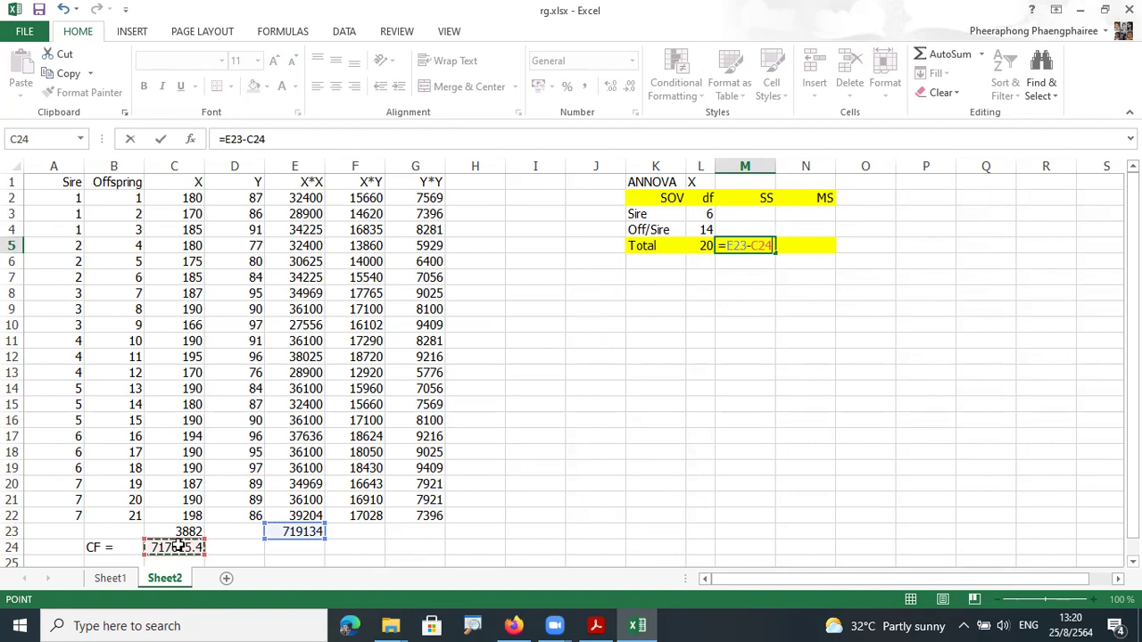
{"action": "key", "text": "Return"}
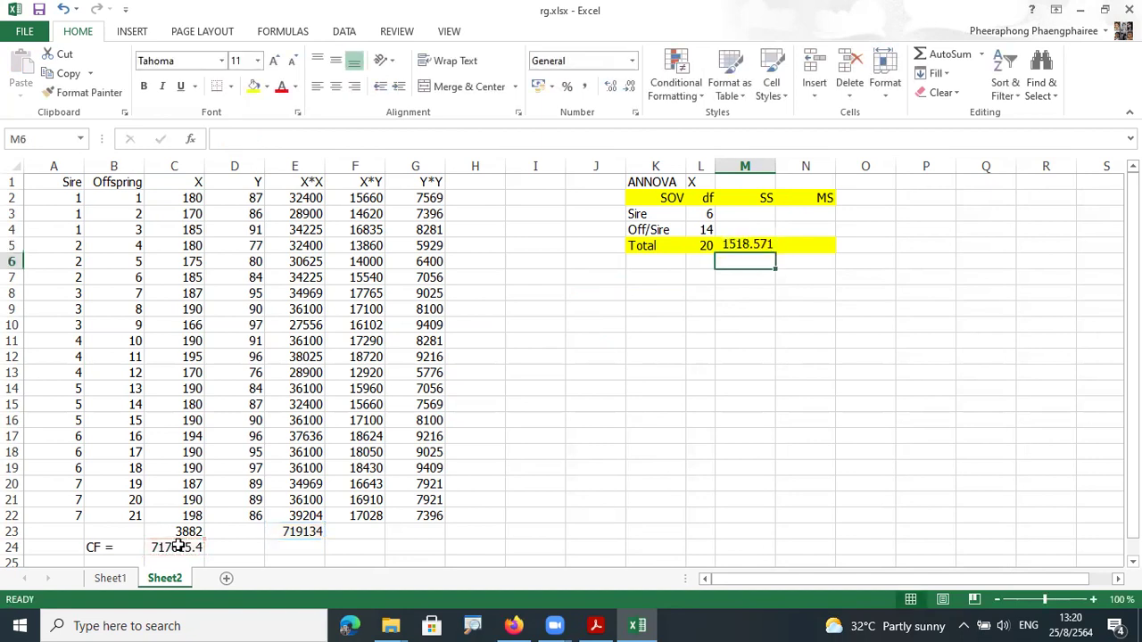
{"action": "left_click", "coordinate": [749, 243]}
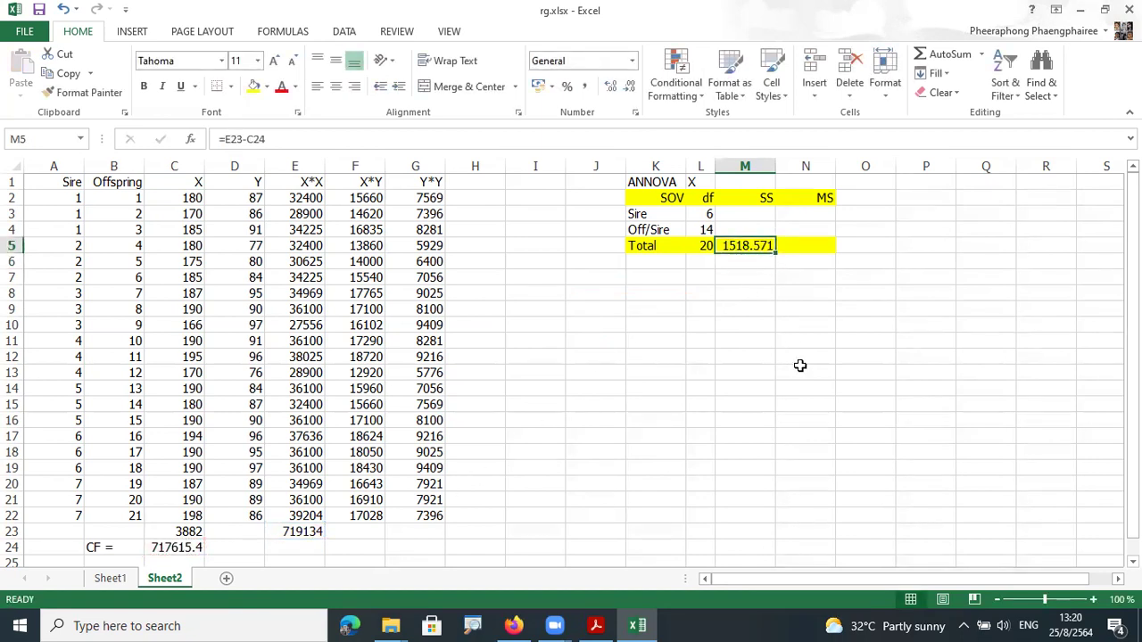
Step: Apply the comma number style to the whole SS column M
{"action": "left_click", "coordinate": [747, 166]}
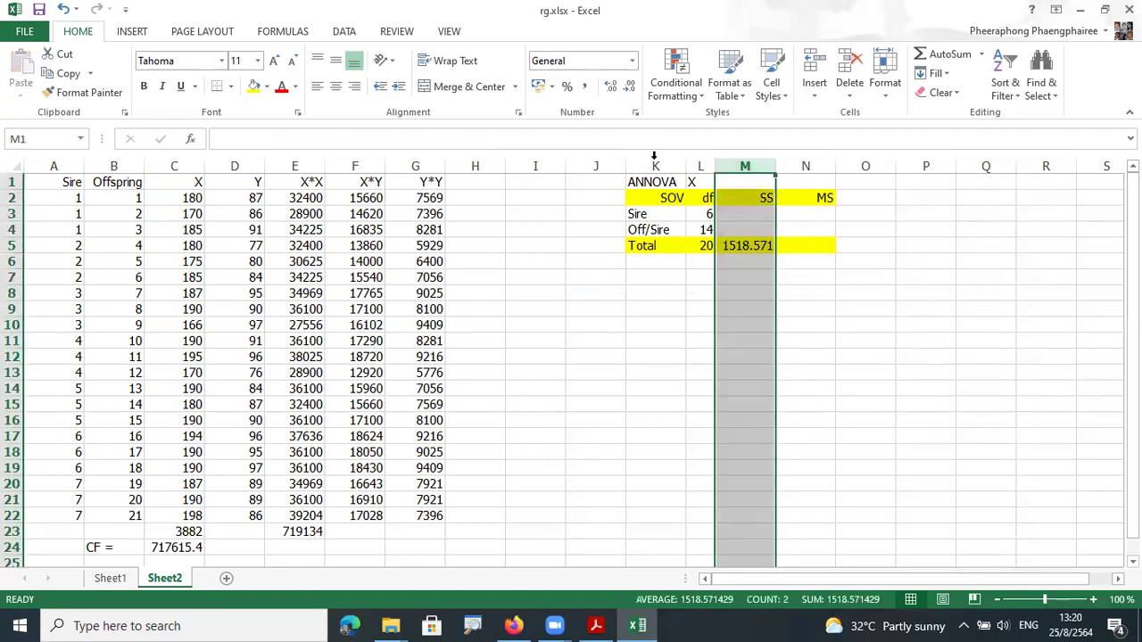
{"action": "left_click", "coordinate": [586, 86]}
{"action": "left_click", "coordinate": [752, 270]}
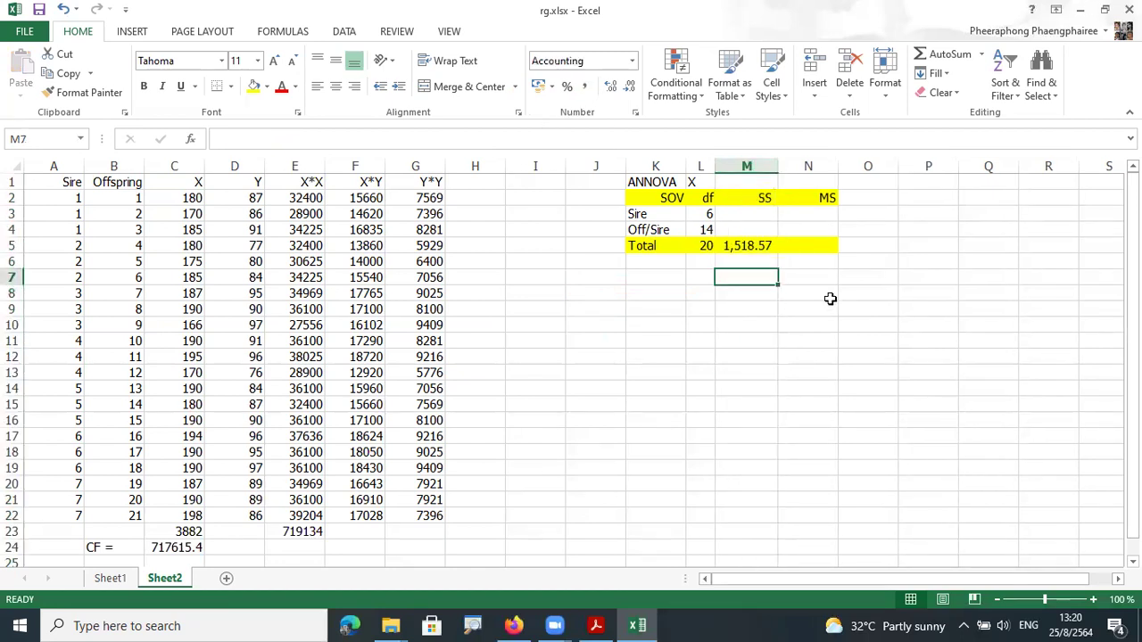
{"action": "left_click", "coordinate": [731, 245]}
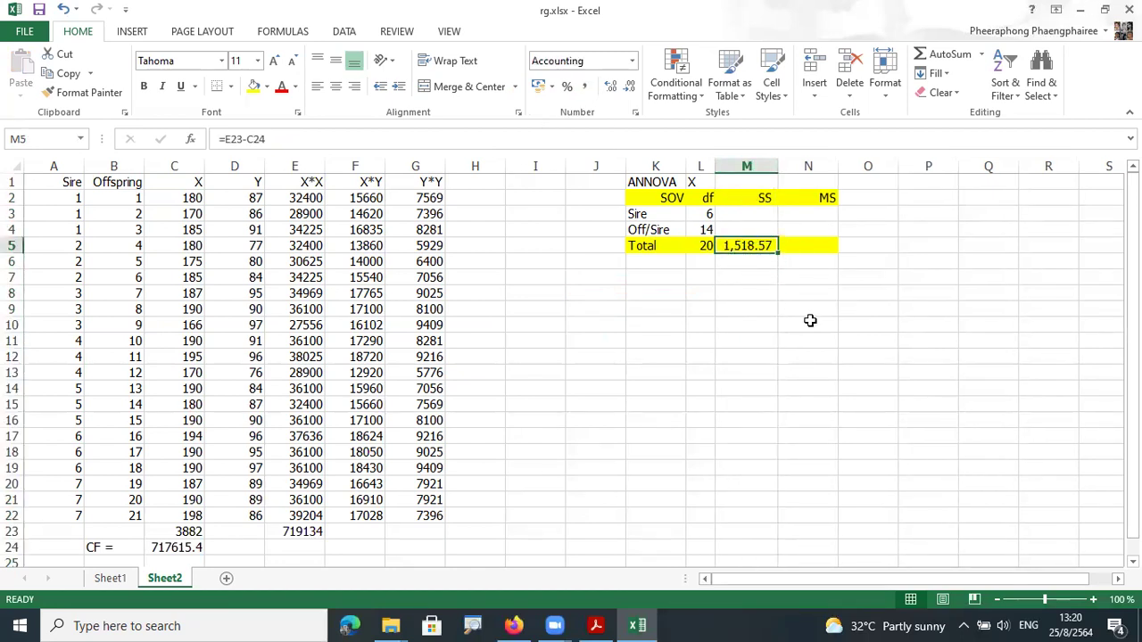
Step: Circle the Sire SS cell M3 in blue and annotate the Sire df with a line and the handwritten term S−1
{"action": "left_click", "coordinate": [758, 217]}
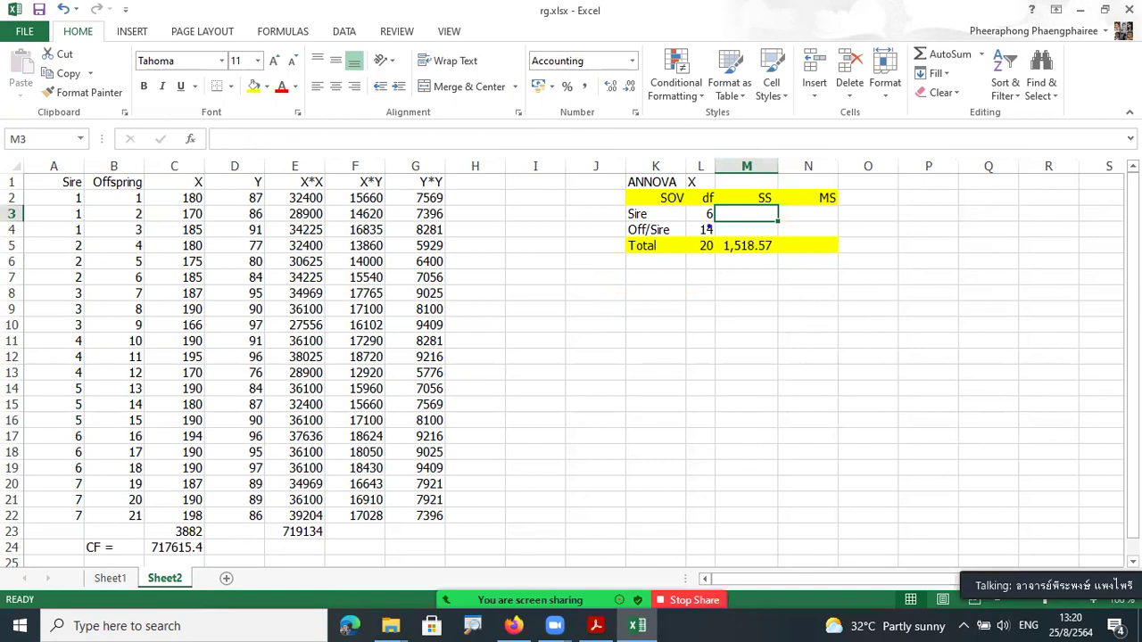
{"action": "mouse_move", "coordinate": [737, 225]}
{"action": "left_mouse_down"}
{"action": "mouse_move", "coordinate": [727, 225]}
{"action": "mouse_move", "coordinate": [765, 196]}
{"action": "mouse_move", "coordinate": [745, 227]}
{"action": "mouse_move", "coordinate": [627, 201]}
{"action": "left_mouse_up"}
{"action": "mouse_move", "coordinate": [523, 201]}
{"action": "left_mouse_down"}
{"action": "mouse_move", "coordinate": [532, 197]}
{"action": "mouse_move", "coordinate": [515, 214]}
{"action": "mouse_move", "coordinate": [564, 204]}
{"action": "left_mouse_up"}
{"action": "left_click_drag", "start_coordinate": [568, 197], "coordinate": [575, 217]}
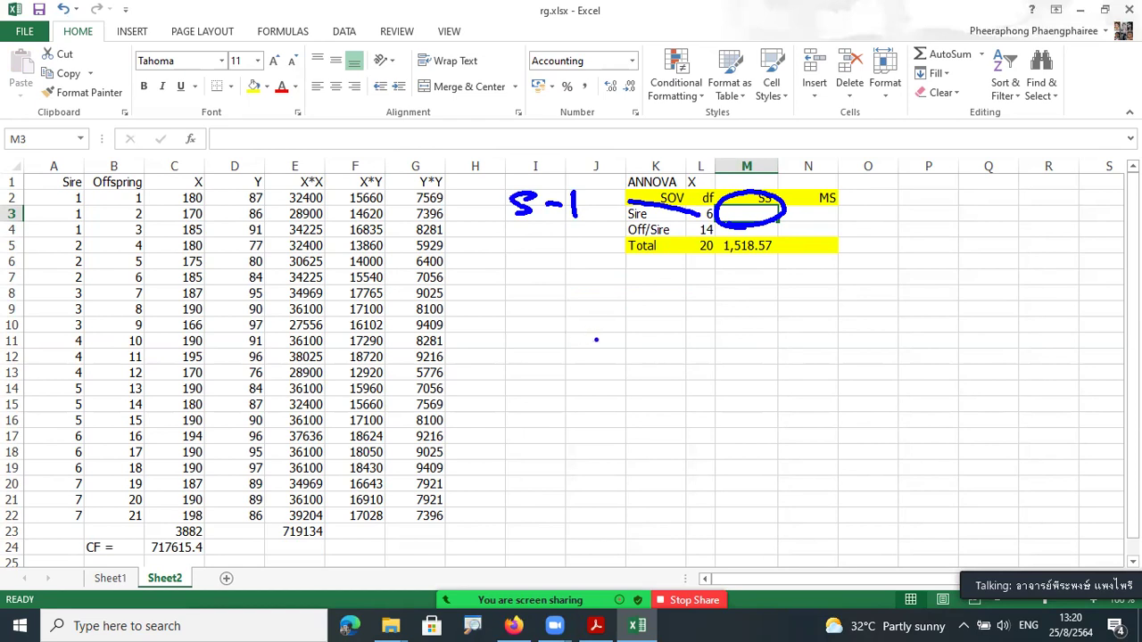
Step: Handwrite the Sire sum of squares expression Σ(x̄i. − x̄)² in blue below the ANOVA table
{"action": "left_click_drag", "start_coordinate": [579, 323], "coordinate": [603, 346]}
{"action": "left_click_drag", "start_coordinate": [606, 320], "coordinate": [578, 346]}
{"action": "mouse_move", "coordinate": [575, 311]}
{"action": "left_mouse_down"}
{"action": "mouse_move", "coordinate": [611, 311]}
{"action": "mouse_move", "coordinate": [614, 350]}
{"action": "mouse_move", "coordinate": [666, 336]}
{"action": "mouse_move", "coordinate": [710, 346]}
{"action": "left_mouse_up"}
{"action": "left_click", "coordinate": [614, 324]}
{"action": "left_click", "coordinate": [624, 350]}
{"action": "left_click_drag", "start_coordinate": [701, 321], "coordinate": [676, 348]}
{"action": "mouse_move", "coordinate": [665, 307]}
{"action": "left_mouse_down"}
{"action": "mouse_move", "coordinate": [699, 306]}
{"action": "mouse_move", "coordinate": [733, 353]}
{"action": "left_mouse_up"}
{"action": "left_click_drag", "start_coordinate": [564, 317], "coordinate": [559, 350]}
{"action": "left_click_drag", "start_coordinate": [726, 295], "coordinate": [751, 307]}
{"action": "mouse_move", "coordinate": [539, 301]}
{"action": "left_mouse_down"}
{"action": "mouse_move", "coordinate": [512, 351]}
{"action": "mouse_move", "coordinate": [533, 350]}
{"action": "left_mouse_up"}
{"action": "left_click", "coordinate": [530, 369]}
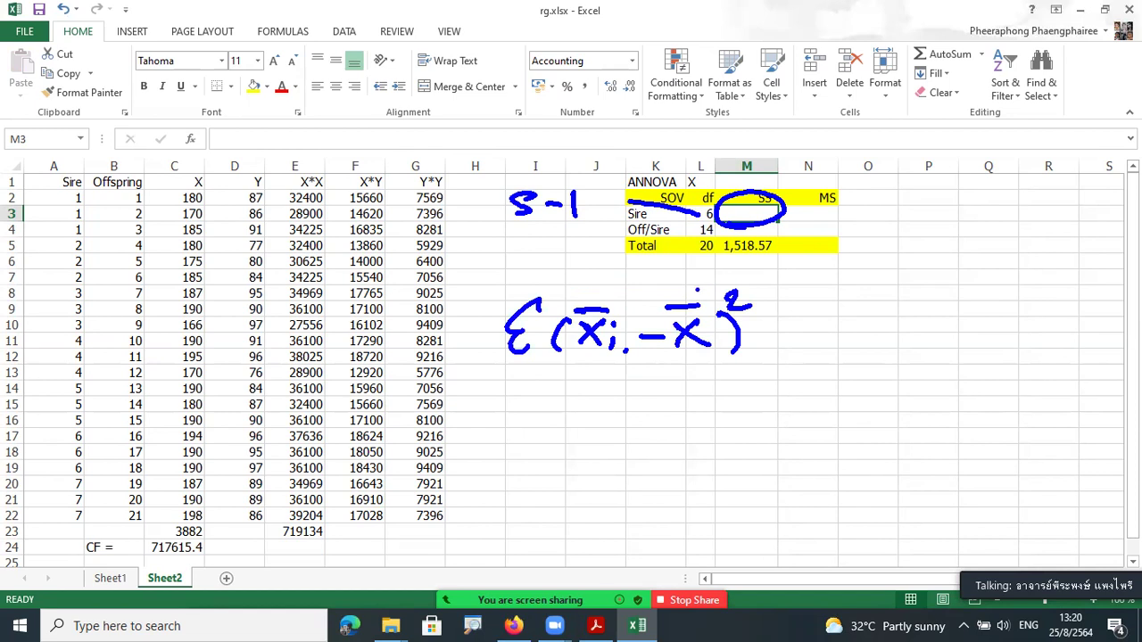
Step: Draw red arcs linking the terms of the sum of squares expression and handwrite the bracketed term (Σxi.²/ni.) in blue below it
{"action": "left_click_drag", "start_coordinate": [719, 287], "coordinate": [611, 288]}
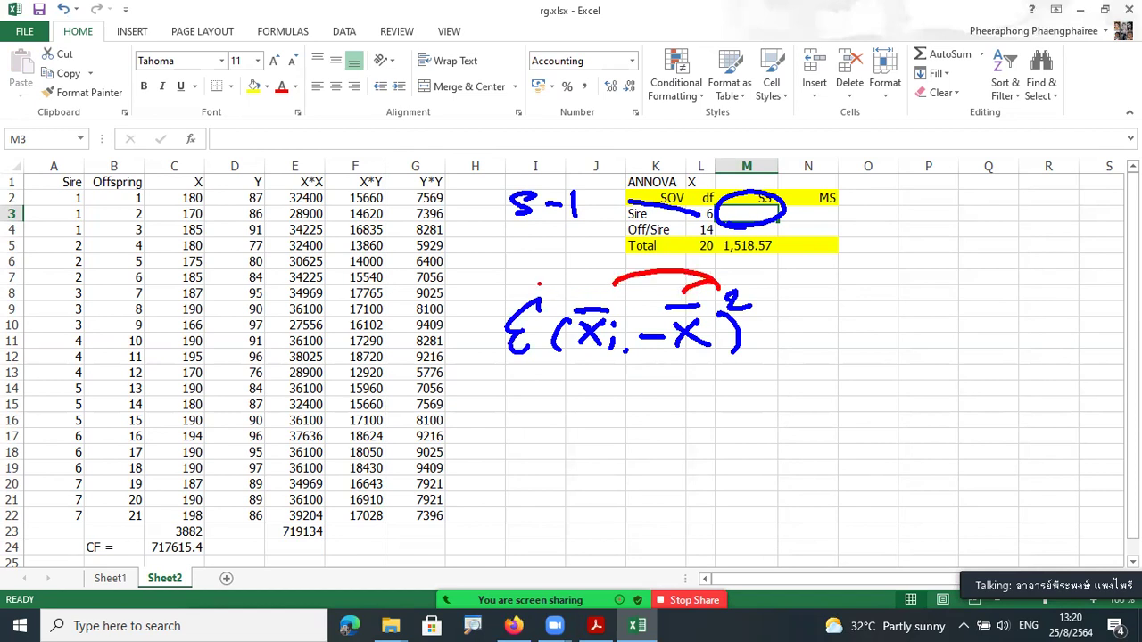
{"action": "left_click_drag", "start_coordinate": [534, 285], "coordinate": [687, 284]}
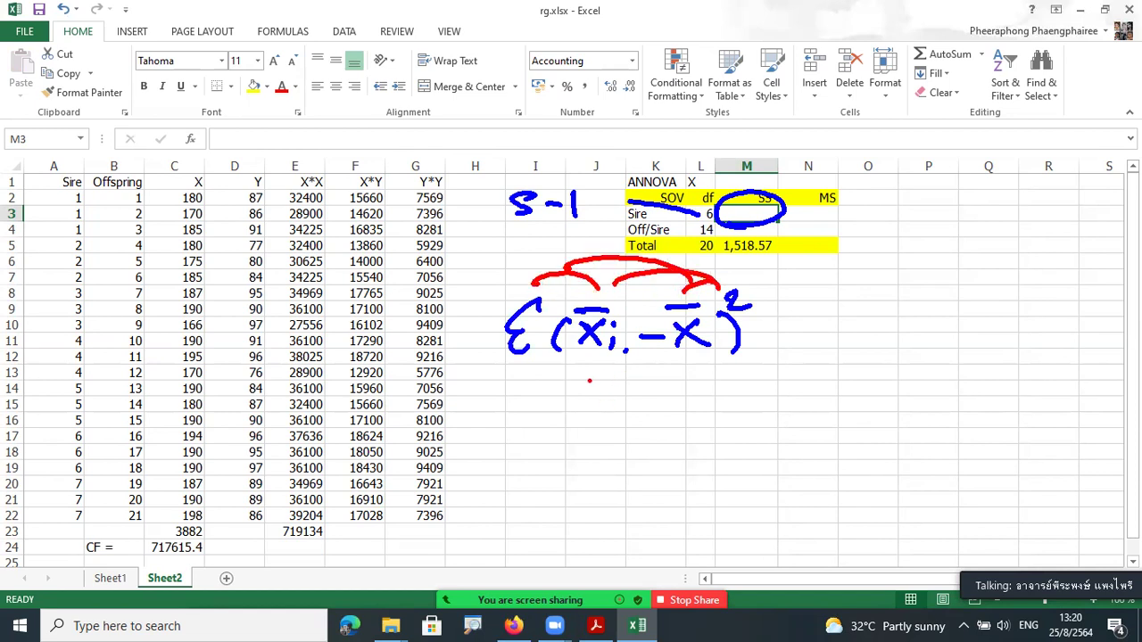
{"action": "left_click_drag", "start_coordinate": [587, 414], "coordinate": [610, 437]}
{"action": "mouse_move", "coordinate": [610, 414]}
{"action": "left_mouse_down"}
{"action": "mouse_move", "coordinate": [587, 438]}
{"action": "mouse_move", "coordinate": [621, 437]}
{"action": "left_mouse_up"}
{"action": "left_click", "coordinate": [623, 419]}
{"action": "mouse_move", "coordinate": [581, 402]}
{"action": "left_mouse_down"}
{"action": "mouse_move", "coordinate": [572, 437]}
{"action": "mouse_move", "coordinate": [630, 448]}
{"action": "mouse_move", "coordinate": [603, 482]}
{"action": "mouse_move", "coordinate": [614, 483]}
{"action": "left_mouse_up"}
{"action": "left_click", "coordinate": [615, 464]}
{"action": "left_click_drag", "start_coordinate": [574, 404], "coordinate": [593, 484]}
{"action": "left_click_drag", "start_coordinate": [646, 417], "coordinate": [640, 486]}
{"action": "left_click_drag", "start_coordinate": [631, 399], "coordinate": [649, 411]}
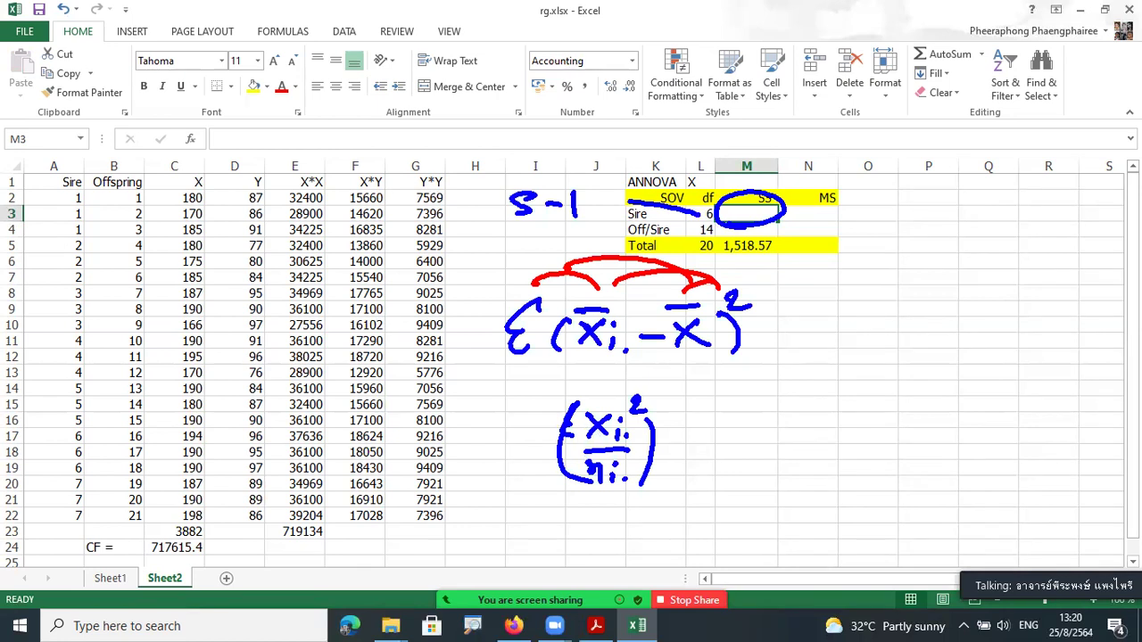
Step: Complete the handwritten formula with an outer Σ and − CF, draw an arrow down from x̄, and circle the CF value in C24
{"action": "mouse_move", "coordinate": [544, 427]}
{"action": "left_mouse_down"}
{"action": "mouse_move", "coordinate": [534, 436]}
{"action": "mouse_move", "coordinate": [541, 476]}
{"action": "left_mouse_up"}
{"action": "left_click_drag", "start_coordinate": [694, 358], "coordinate": [695, 391]}
{"action": "left_click_drag", "start_coordinate": [667, 446], "coordinate": [731, 466]}
{"action": "left_click_drag", "start_coordinate": [732, 434], "coordinate": [757, 428]}
{"action": "left_click_drag", "start_coordinate": [732, 446], "coordinate": [753, 442]}
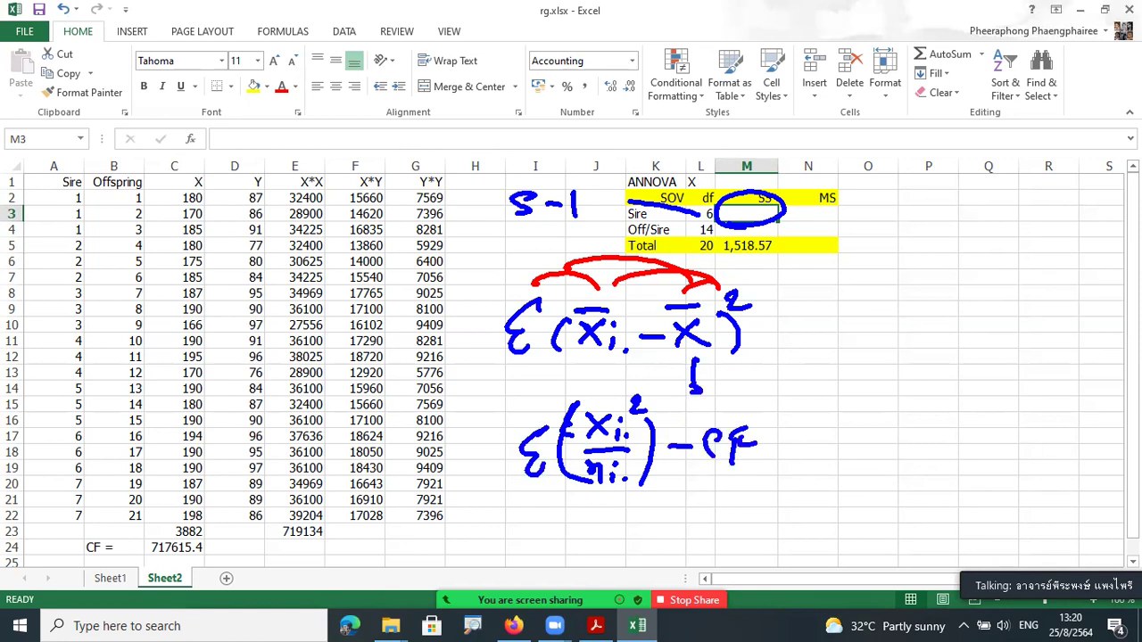
{"action": "mouse_move", "coordinate": [205, 547]}
{"action": "left_mouse_down"}
{"action": "mouse_move", "coordinate": [182, 530]}
{"action": "mouse_move", "coordinate": [135, 548]}
{"action": "mouse_move", "coordinate": [187, 557]}
{"action": "mouse_move", "coordinate": [215, 543]}
{"action": "left_mouse_up"}
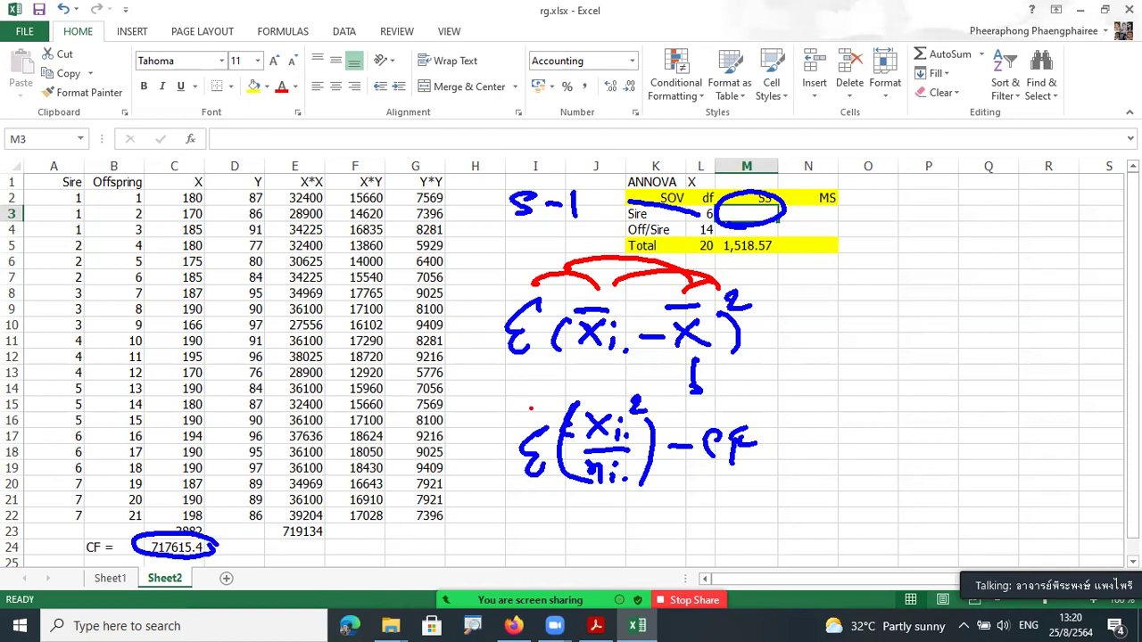
Step: Box the Σ term in red, then box the X values of sires 1 to 3 and their total cells H4, H7 and H10 in matching colours
{"action": "mouse_move", "coordinate": [520, 386]}
{"action": "left_mouse_down"}
{"action": "mouse_move", "coordinate": [629, 471]}
{"action": "mouse_move", "coordinate": [661, 520]}
{"action": "left_mouse_up"}
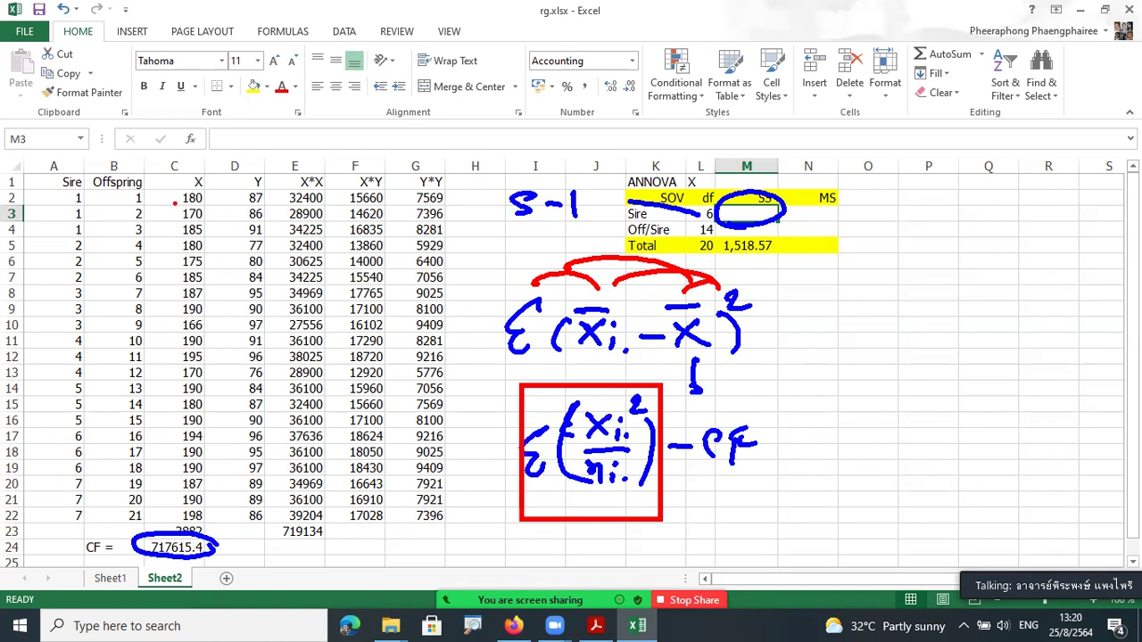
{"action": "left_click_drag", "start_coordinate": [172, 192], "coordinate": [211, 237]}
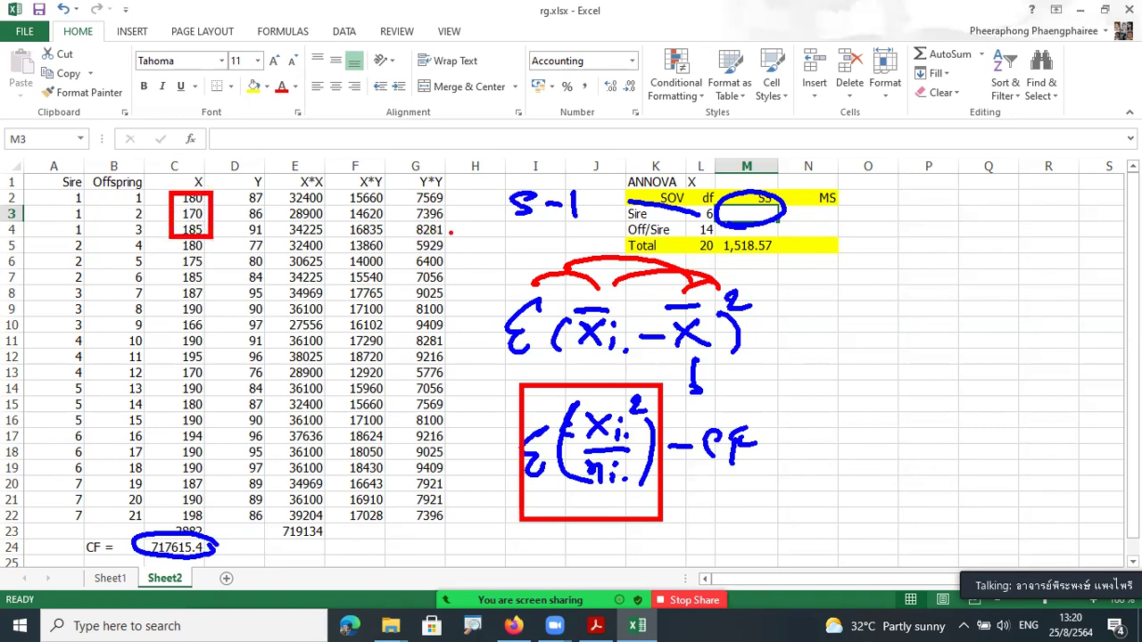
{"action": "left_click_drag", "start_coordinate": [447, 221], "coordinate": [503, 239]}
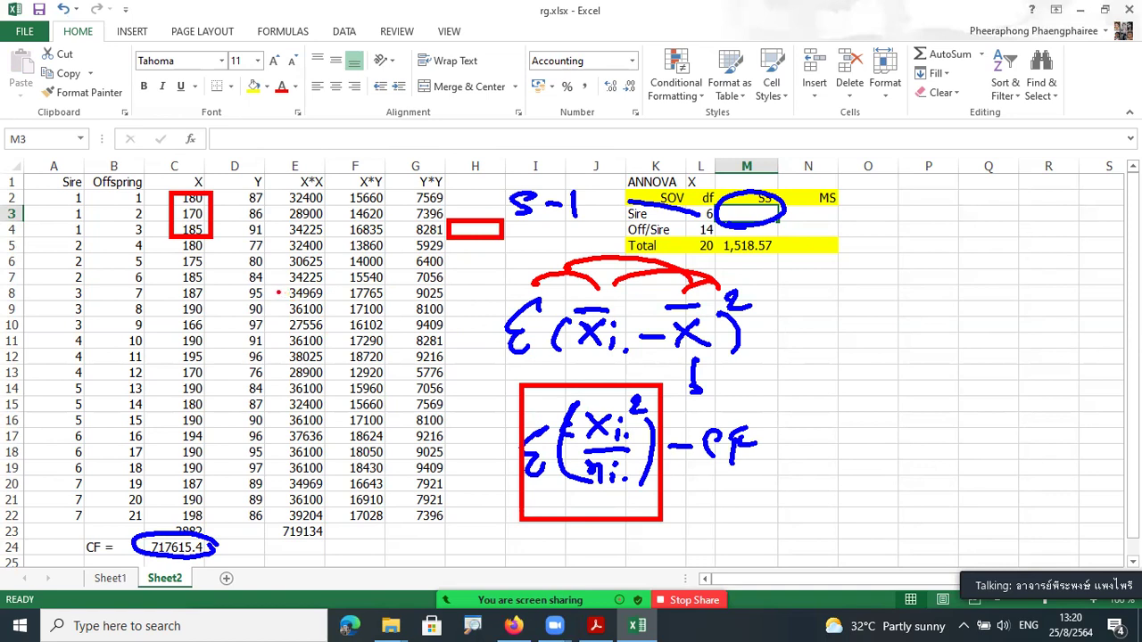
{"action": "mouse_move", "coordinate": [167, 239]}
{"action": "left_mouse_down"}
{"action": "mouse_move", "coordinate": [172, 271]}
{"action": "mouse_move", "coordinate": [210, 281]}
{"action": "mouse_move", "coordinate": [192, 239]}
{"action": "left_mouse_up"}
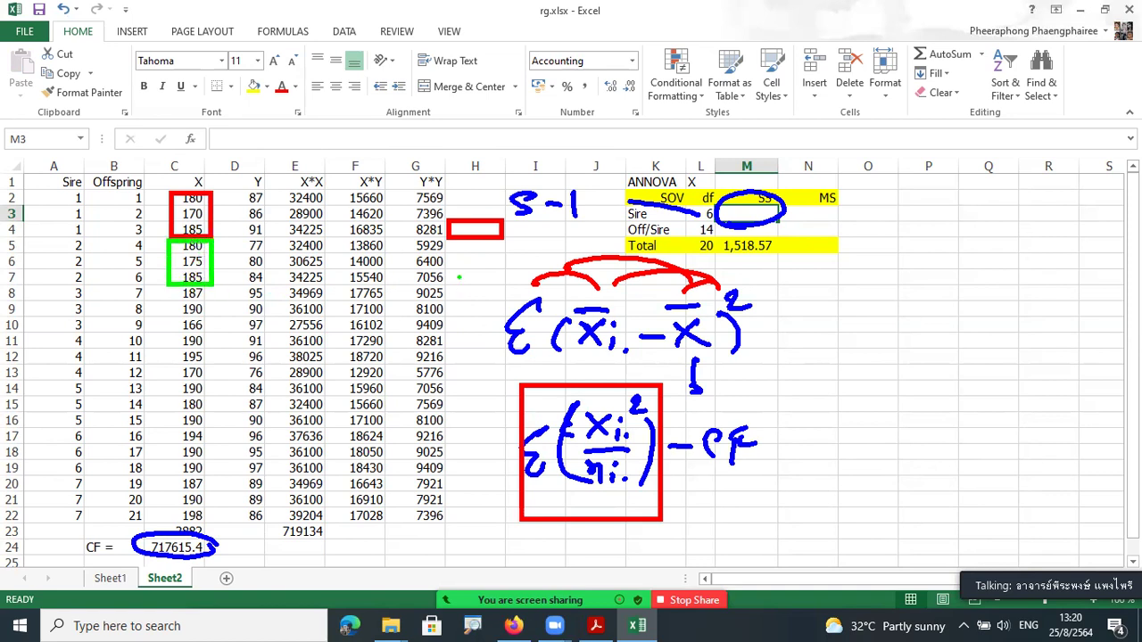
{"action": "left_click_drag", "start_coordinate": [445, 267], "coordinate": [492, 288]}
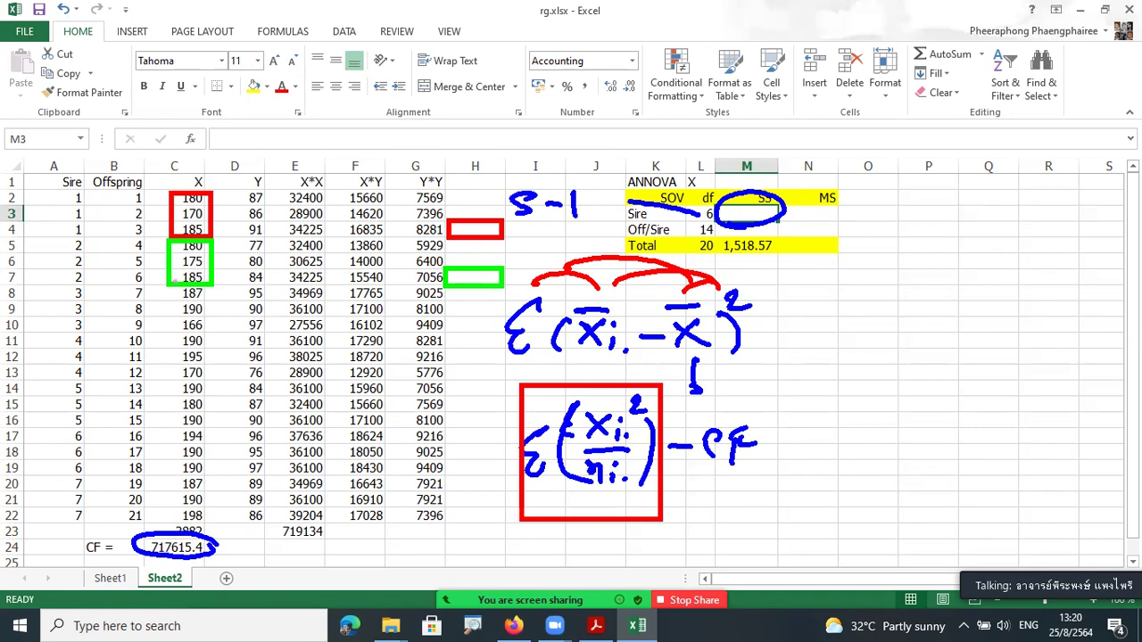
{"action": "left_click_drag", "start_coordinate": [165, 283], "coordinate": [219, 332]}
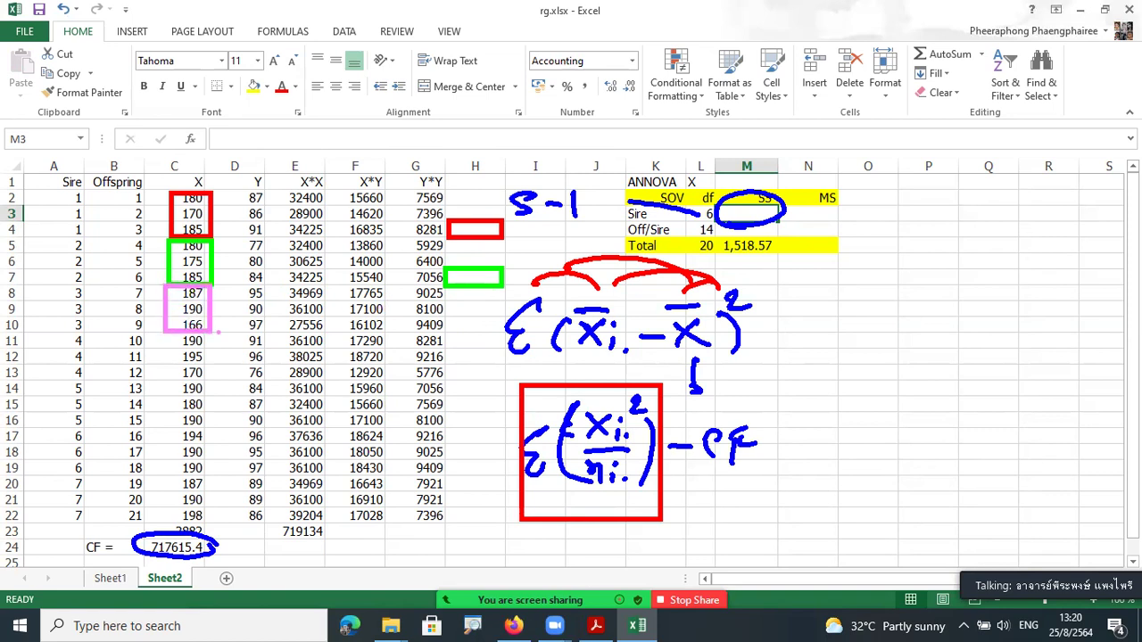
{"action": "left_click_drag", "start_coordinate": [454, 319], "coordinate": [501, 334]}
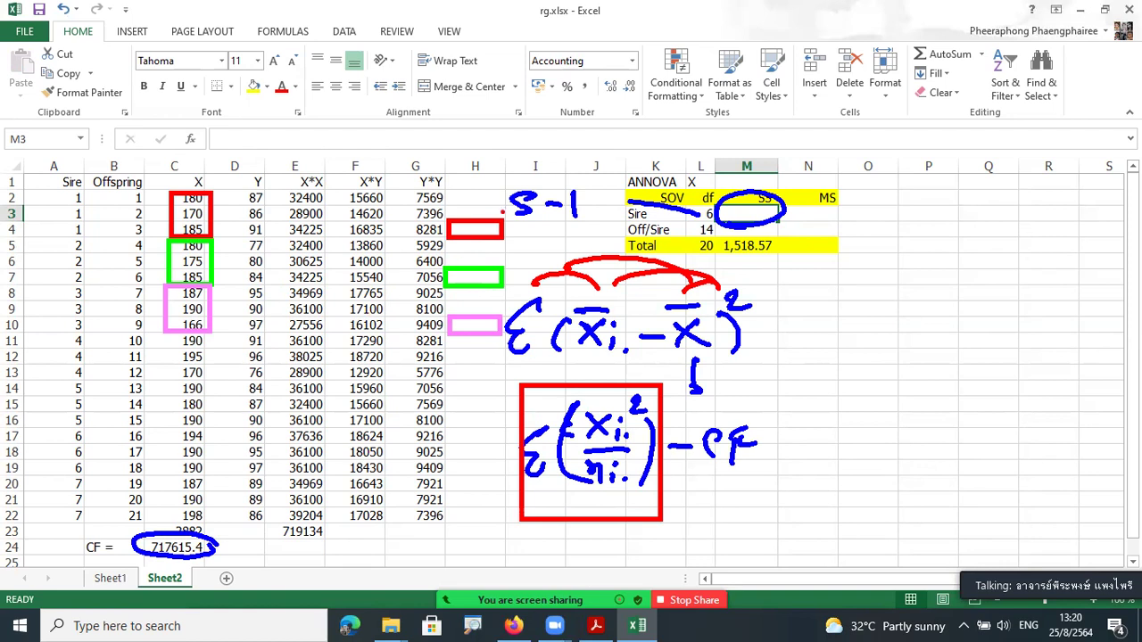
Step: Mark cell I4 in red with the handwritten note ^2/3 and draw thick red strokes beneath the three boxed cells in column H
{"action": "mouse_move", "coordinate": [554, 221]}
{"action": "left_mouse_down"}
{"action": "mouse_move", "coordinate": [523, 237]}
{"action": "mouse_move", "coordinate": [562, 235]}
{"action": "mouse_move", "coordinate": [535, 166]}
{"action": "left_mouse_up"}
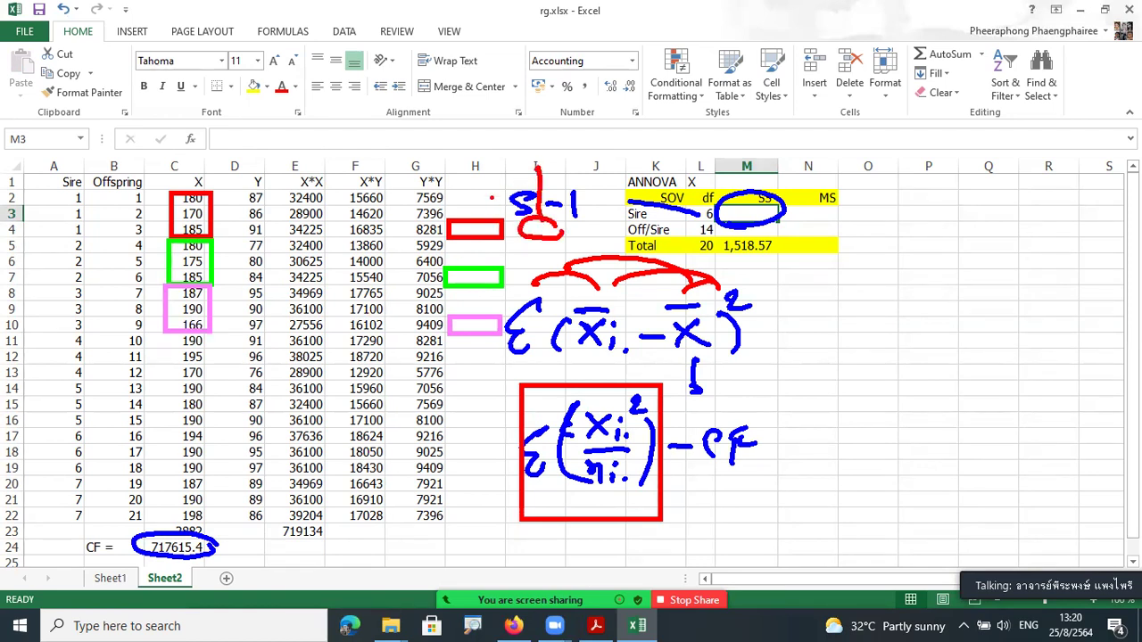
{"action": "mouse_move", "coordinate": [463, 187]}
{"action": "left_mouse_down"}
{"action": "mouse_move", "coordinate": [486, 201]}
{"action": "mouse_move", "coordinate": [500, 184]}
{"action": "mouse_move", "coordinate": [486, 209]}
{"action": "mouse_move", "coordinate": [506, 200]}
{"action": "mouse_move", "coordinate": [496, 214]}
{"action": "mouse_move", "coordinate": [562, 228]}
{"action": "mouse_move", "coordinate": [541, 225]}
{"action": "left_mouse_up"}
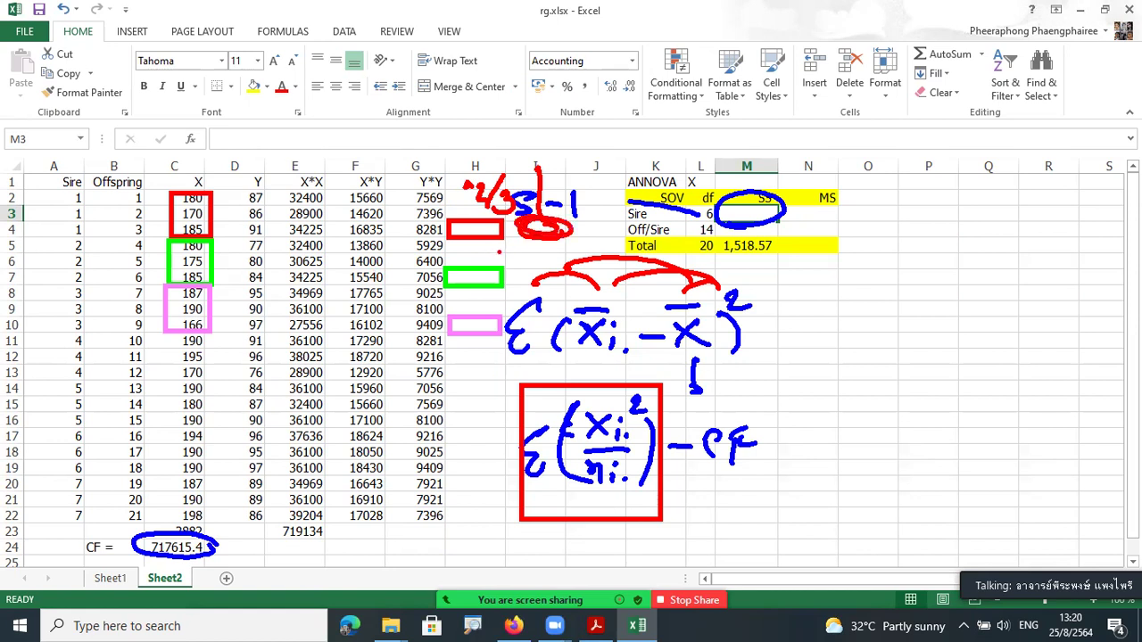
{"action": "mouse_move", "coordinate": [480, 251]}
{"action": "left_mouse_down"}
{"action": "mouse_move", "coordinate": [452, 245]}
{"action": "mouse_move", "coordinate": [486, 253]}
{"action": "left_mouse_up"}
{"action": "mouse_move", "coordinate": [462, 298]}
{"action": "left_mouse_down"}
{"action": "mouse_move", "coordinate": [446, 294]}
{"action": "mouse_move", "coordinate": [493, 297]}
{"action": "left_mouse_up"}
{"action": "left_click", "coordinate": [467, 345]}
{"action": "left_click_drag", "start_coordinate": [467, 345], "coordinate": [444, 342]}
{"action": "left_click_drag", "start_coordinate": [444, 342], "coordinate": [489, 344]}
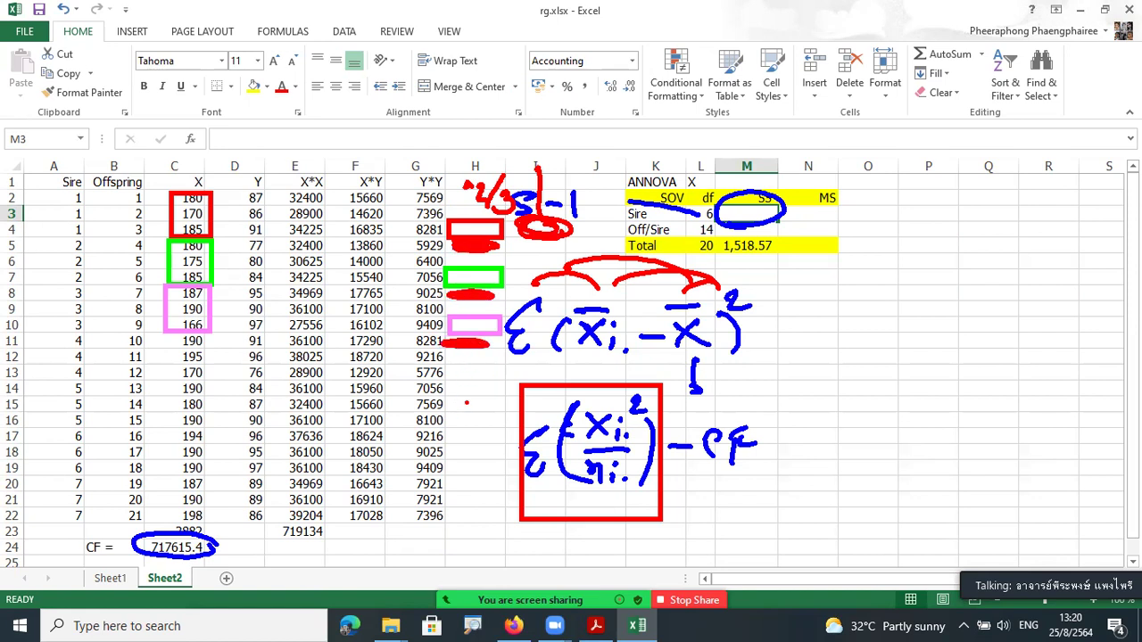
Step: Add red marks at I4, I7 and I10, an arrow back towards column H, and a circled dash above column I
{"action": "mouse_move", "coordinate": [540, 245]}
{"action": "left_mouse_down"}
{"action": "mouse_move", "coordinate": [503, 245]}
{"action": "mouse_move", "coordinate": [509, 254]}
{"action": "mouse_move", "coordinate": [544, 226]}
{"action": "mouse_move", "coordinate": [532, 230]}
{"action": "left_mouse_up"}
{"action": "mouse_move", "coordinate": [464, 254]}
{"action": "left_mouse_down"}
{"action": "mouse_move", "coordinate": [482, 258]}
{"action": "mouse_move", "coordinate": [507, 296]}
{"action": "mouse_move", "coordinate": [546, 282]}
{"action": "left_mouse_up"}
{"action": "mouse_move", "coordinate": [519, 321]}
{"action": "left_mouse_down"}
{"action": "mouse_move", "coordinate": [553, 325]}
{"action": "mouse_move", "coordinate": [530, 331]}
{"action": "left_mouse_up"}
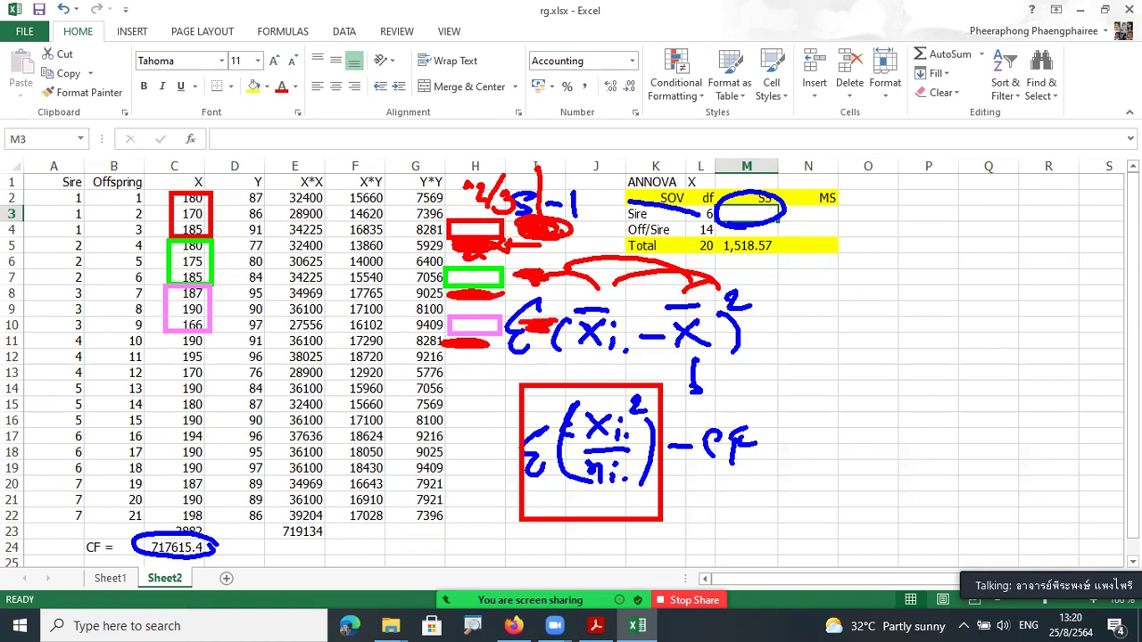
{"action": "left_click_drag", "start_coordinate": [543, 170], "coordinate": [512, 175]}
{"action": "left_click_drag", "start_coordinate": [545, 118], "coordinate": [535, 161]}
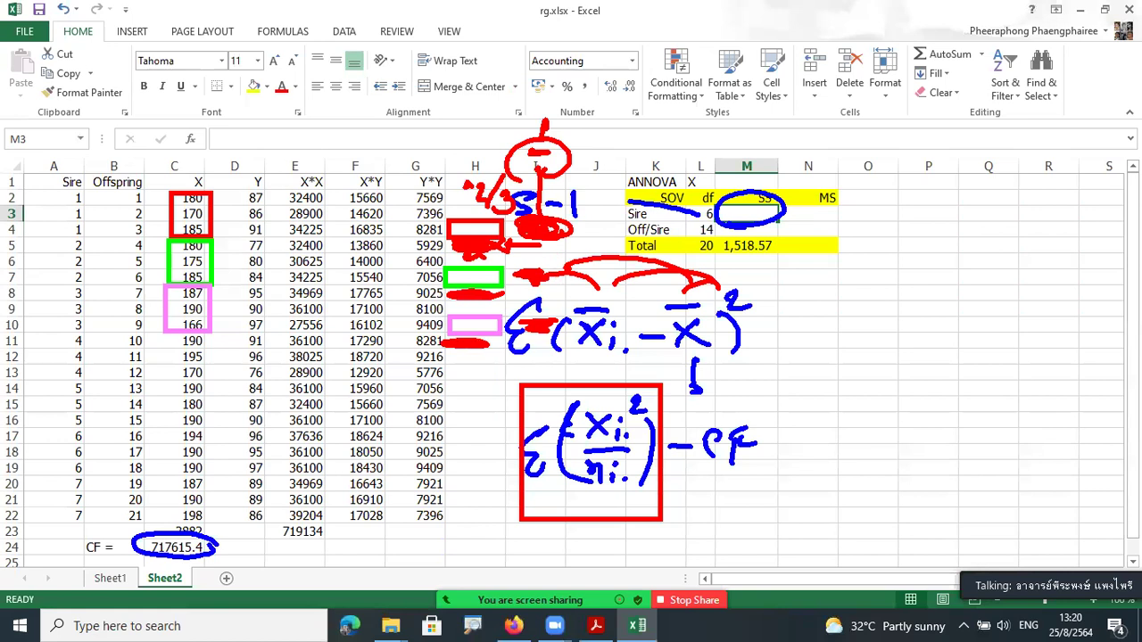
Step: Draw red lines linking the column I total with the CF value and the Sire SS cell M3, and clear all annotations
{"action": "mouse_move", "coordinate": [546, 235]}
{"action": "left_mouse_down"}
{"action": "mouse_move", "coordinate": [537, 512]}
{"action": "mouse_move", "coordinate": [567, 533]}
{"action": "mouse_move", "coordinate": [236, 548]}
{"action": "left_mouse_up"}
{"action": "mouse_move", "coordinate": [563, 535]}
{"action": "left_mouse_down"}
{"action": "mouse_move", "coordinate": [796, 466]}
{"action": "mouse_move", "coordinate": [773, 221]}
{"action": "mouse_move", "coordinate": [761, 223]}
{"action": "mouse_move", "coordinate": [778, 212]}
{"action": "left_mouse_up"}
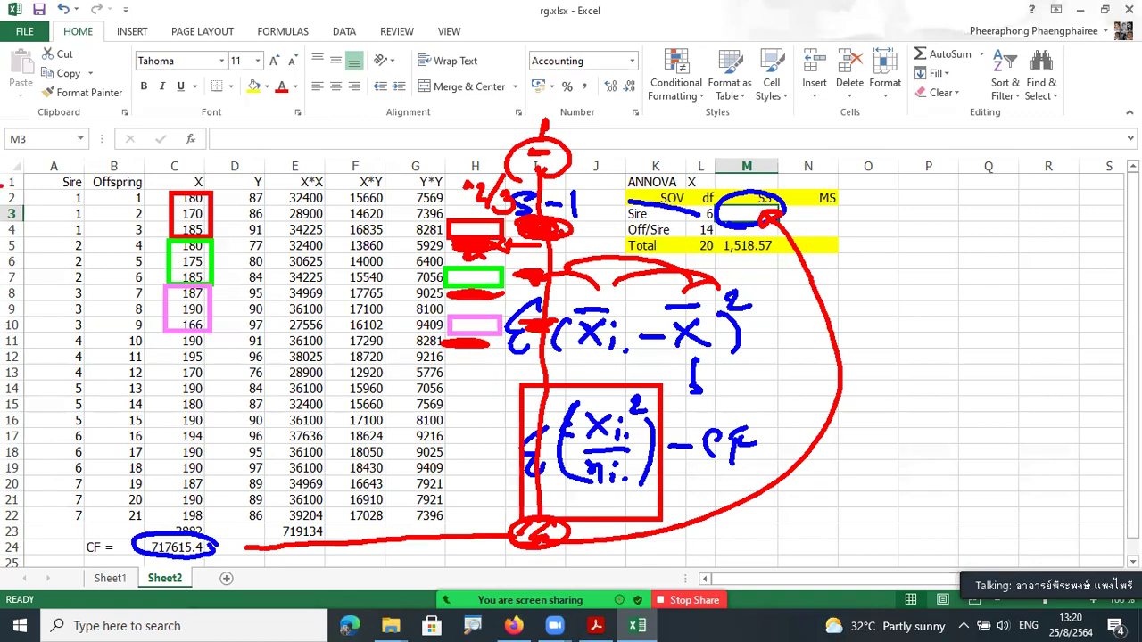
{"action": "left_click", "coordinate": [1115, 280]}
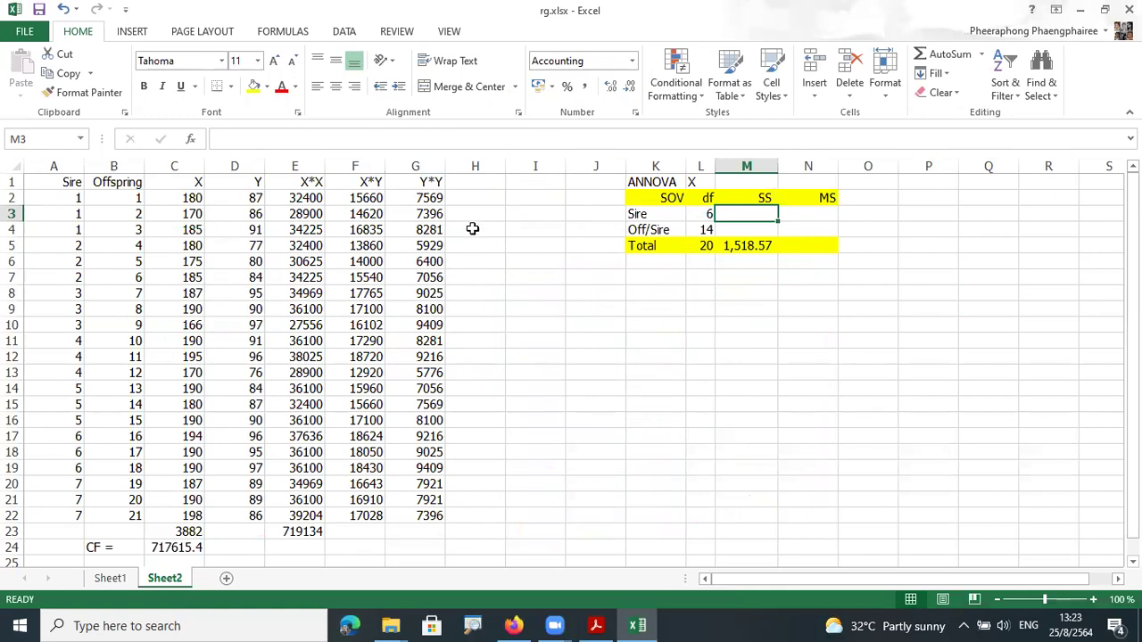
Step: Sum the X values of sire 1 in H4 with the formula =SUM(C2:C4)
{"action": "left_click", "coordinate": [474, 230]}
{"action": "type", "text": "=sum("}
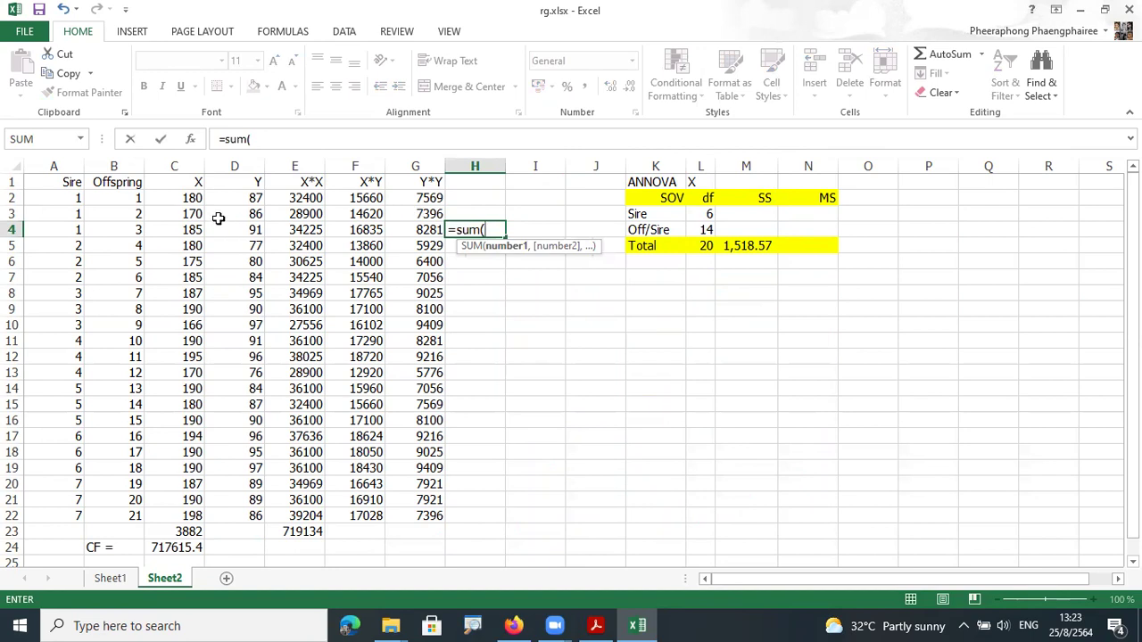
{"action": "left_click_drag", "start_coordinate": [193, 204], "coordinate": [192, 231]}
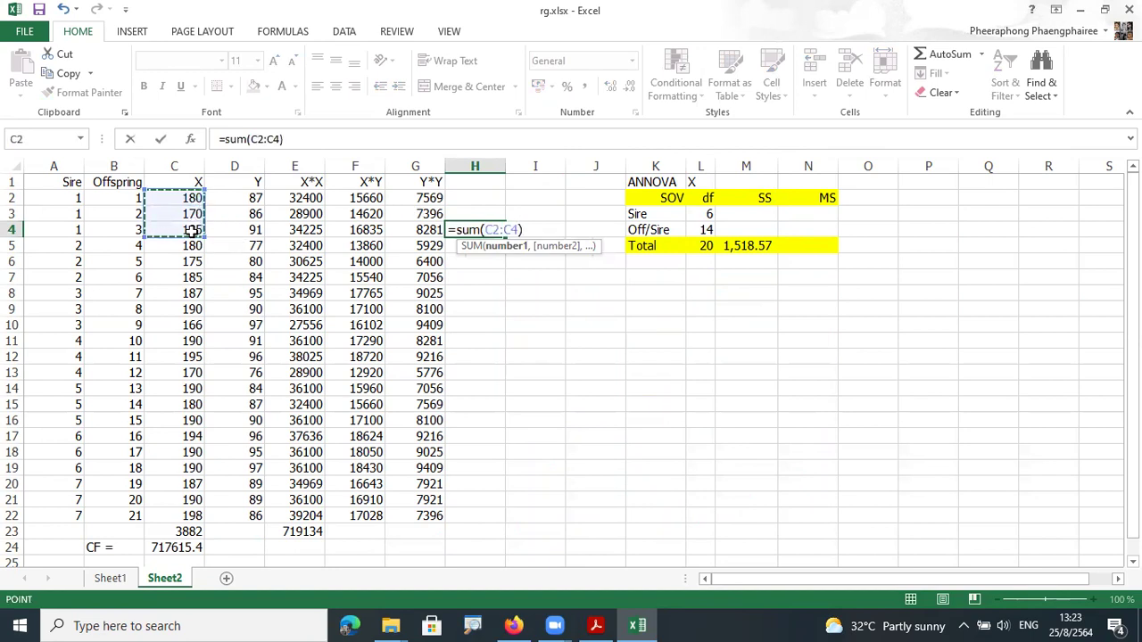
{"action": "key", "text": "Return"}
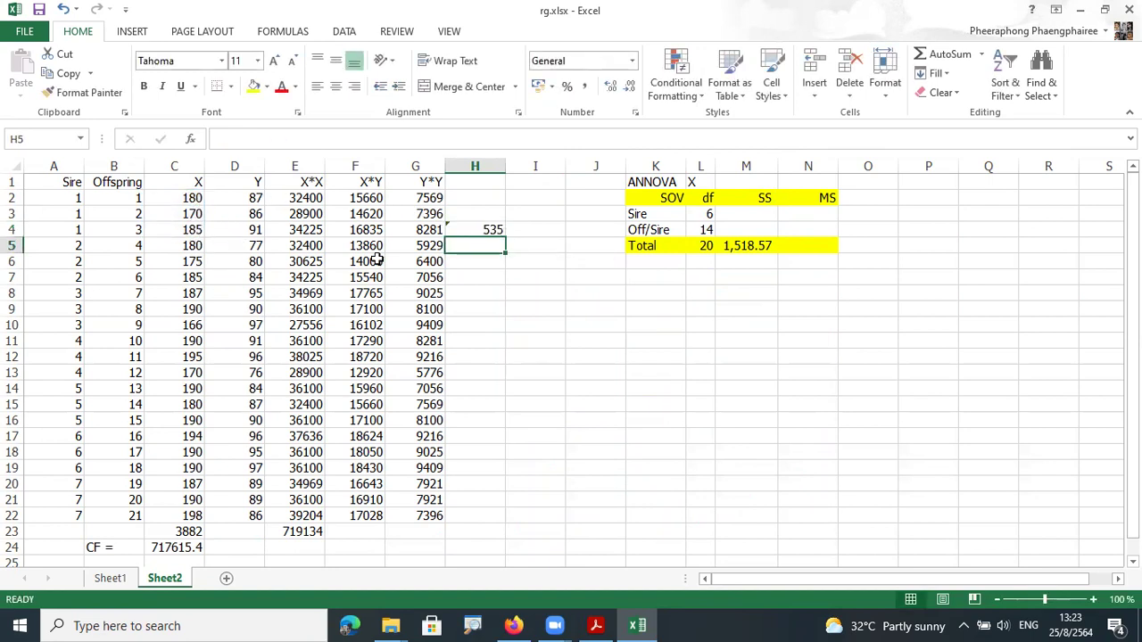
Step: Copy the sire 1 sum formula from H4 into H7, H10, H13, H16, H19 and H22 for the other sires
{"action": "left_click", "coordinate": [495, 234]}
{"action": "key", "text": "ctrl+c"}
{"action": "left_click", "coordinate": [481, 276]}
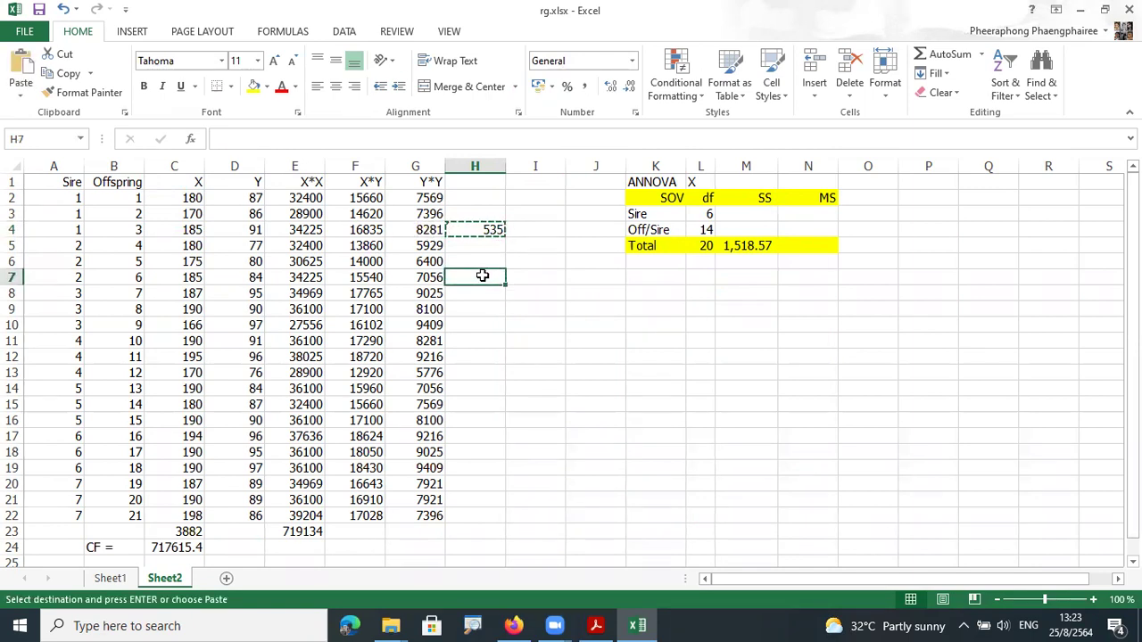
{"action": "key", "text": "ctrl+v"}
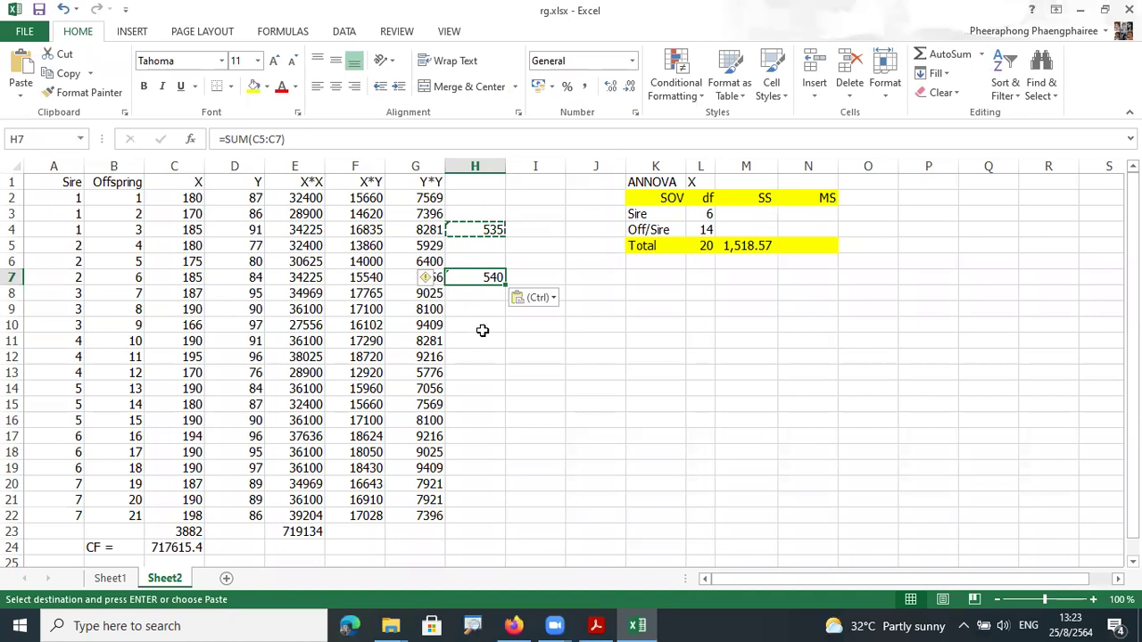
{"action": "left_click", "coordinate": [480, 338]}
{"action": "left_click", "coordinate": [483, 325]}
{"action": "key", "text": "ctrl+v"}
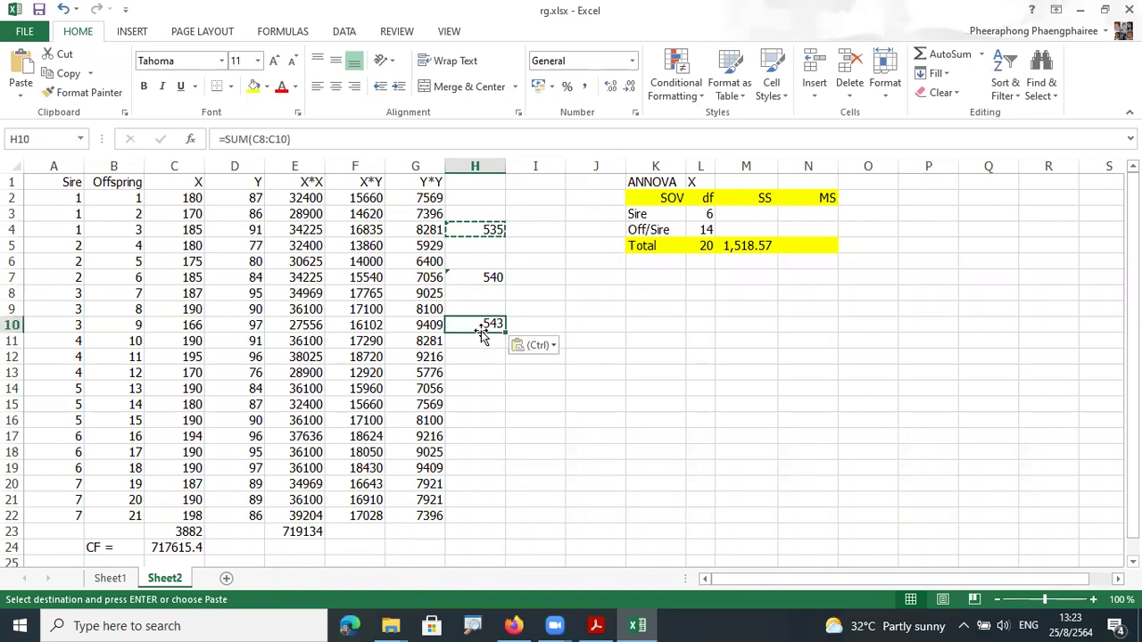
{"action": "left_click", "coordinate": [471, 372]}
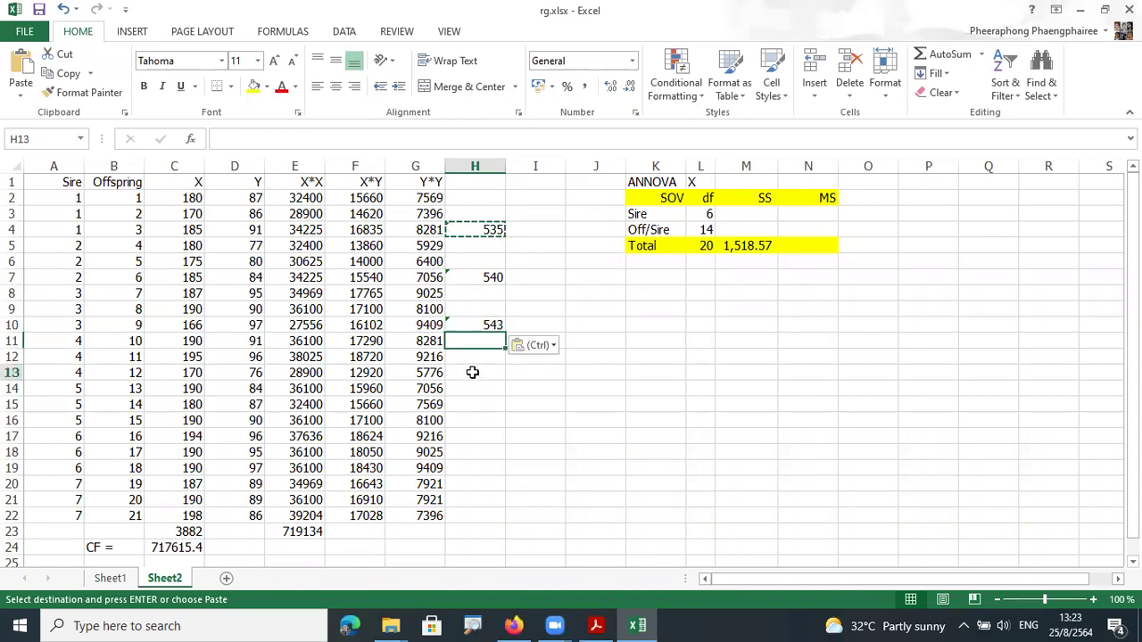
{"action": "key", "text": "ctrl+v"}
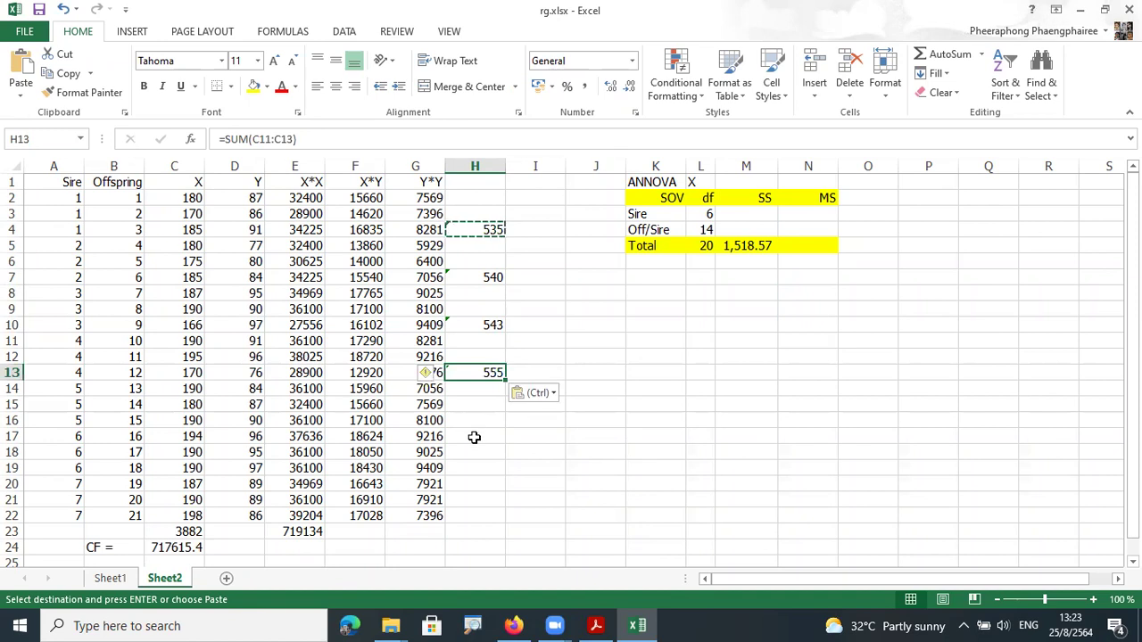
{"action": "left_click", "coordinate": [474, 437]}
{"action": "left_click", "coordinate": [484, 419]}
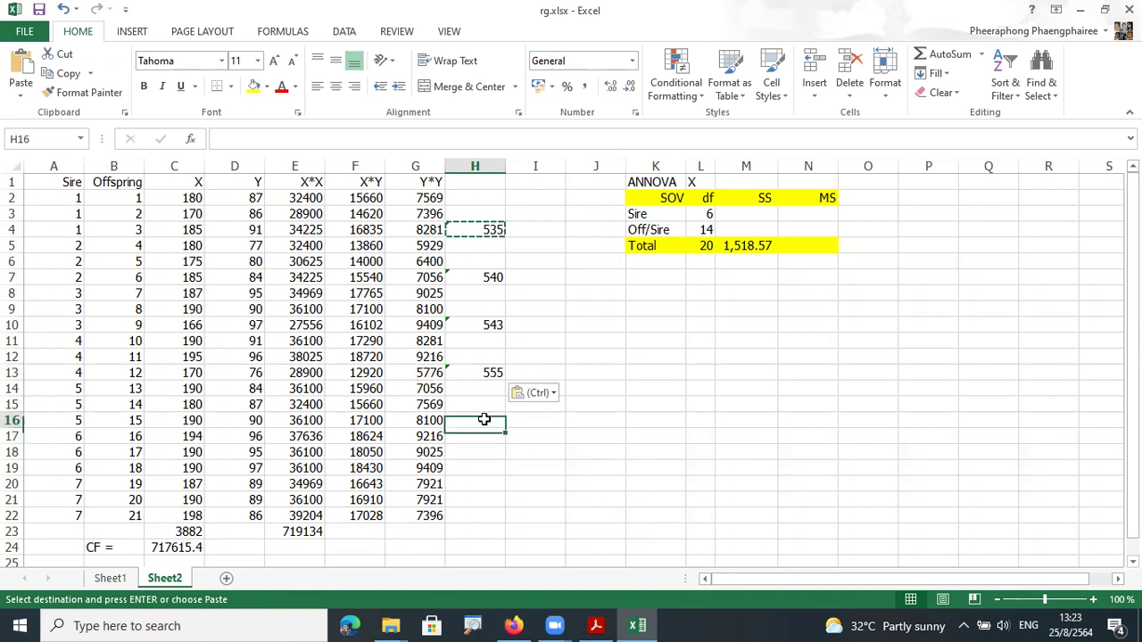
{"action": "key", "text": "ctrl+v"}
{"action": "left_click", "coordinate": [481, 468]}
{"action": "key", "text": "ctrl+v"}
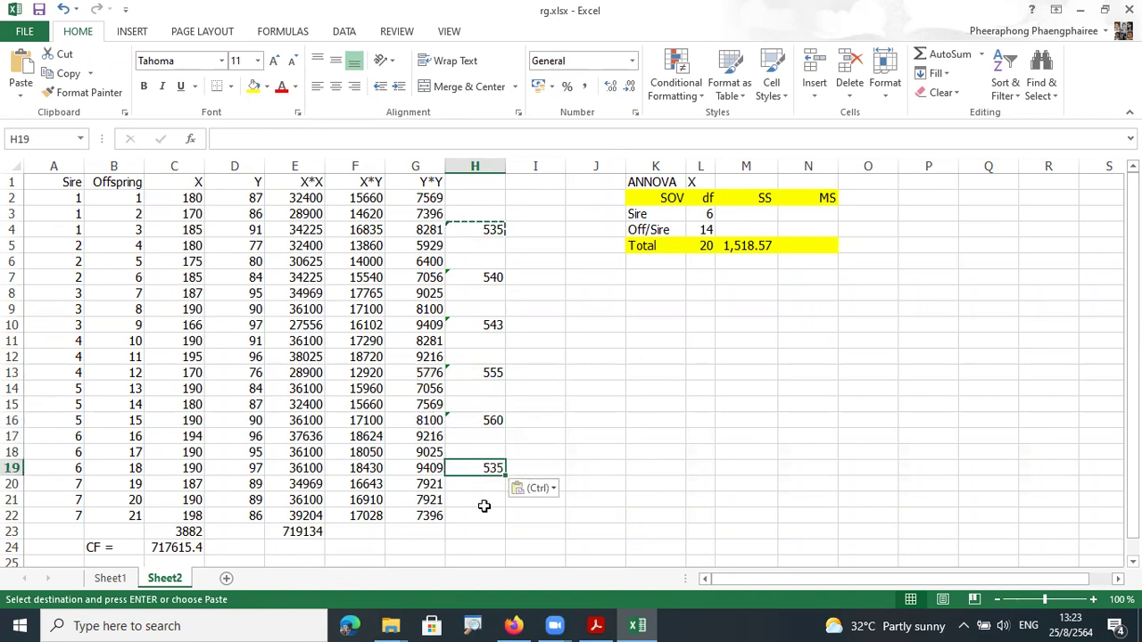
{"action": "left_click", "coordinate": [484, 515]}
{"action": "key", "text": "ctrl+v"}
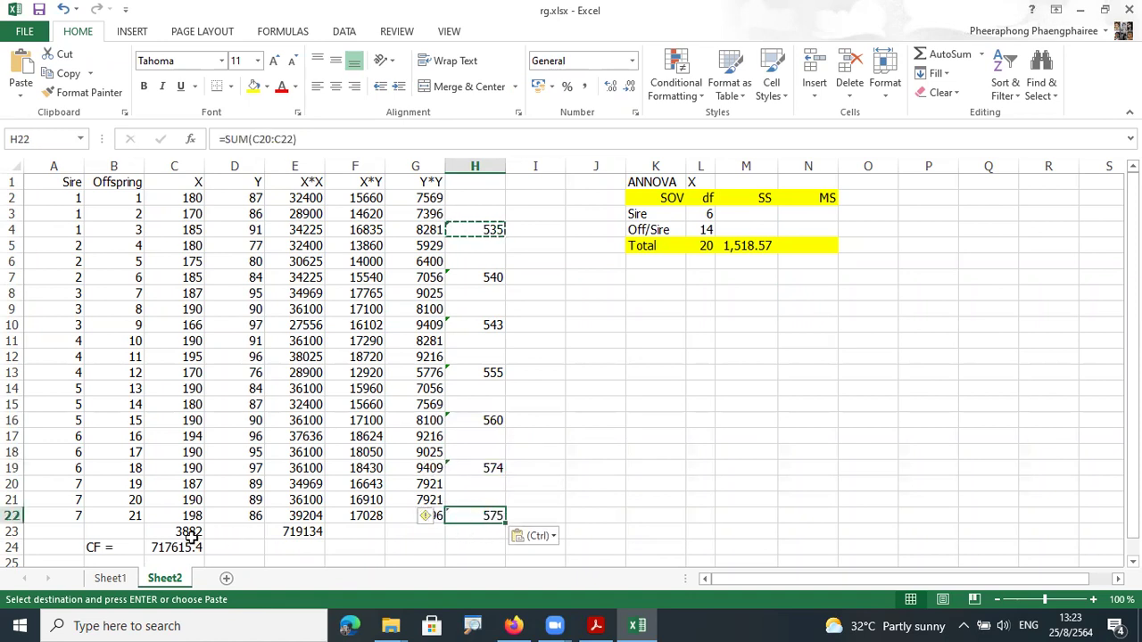
Step: Copy the X column total formula from C23 into H23 to add up the sire totals
{"action": "left_click", "coordinate": [191, 535]}
{"action": "key", "text": "ctrl+c"}
{"action": "left_click", "coordinate": [465, 532]}
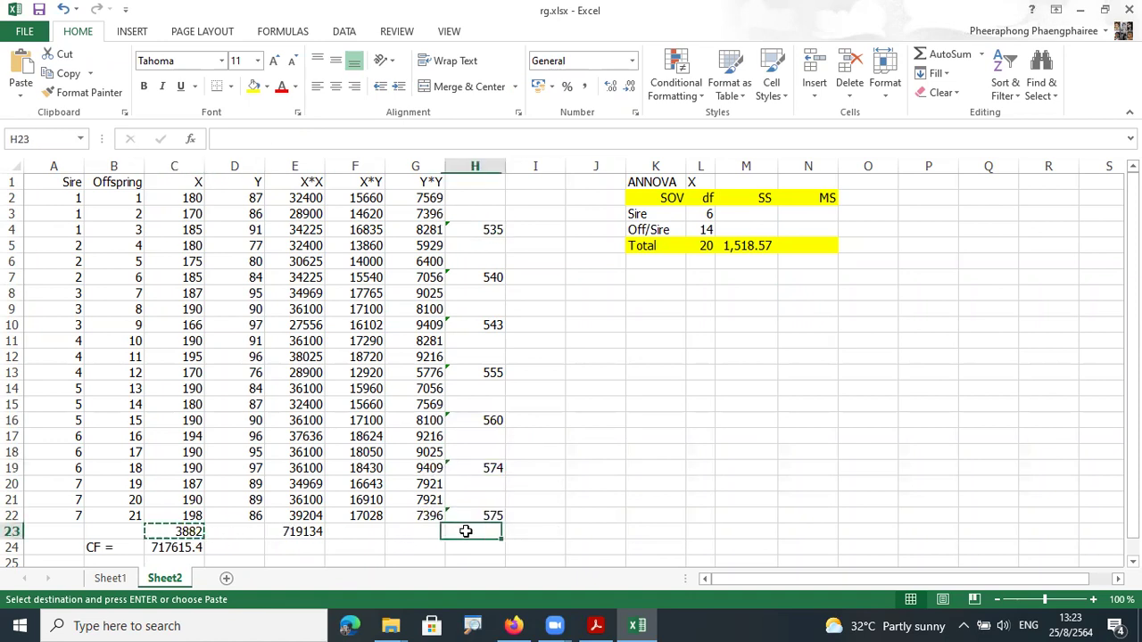
{"action": "key", "text": "ctrl+v"}
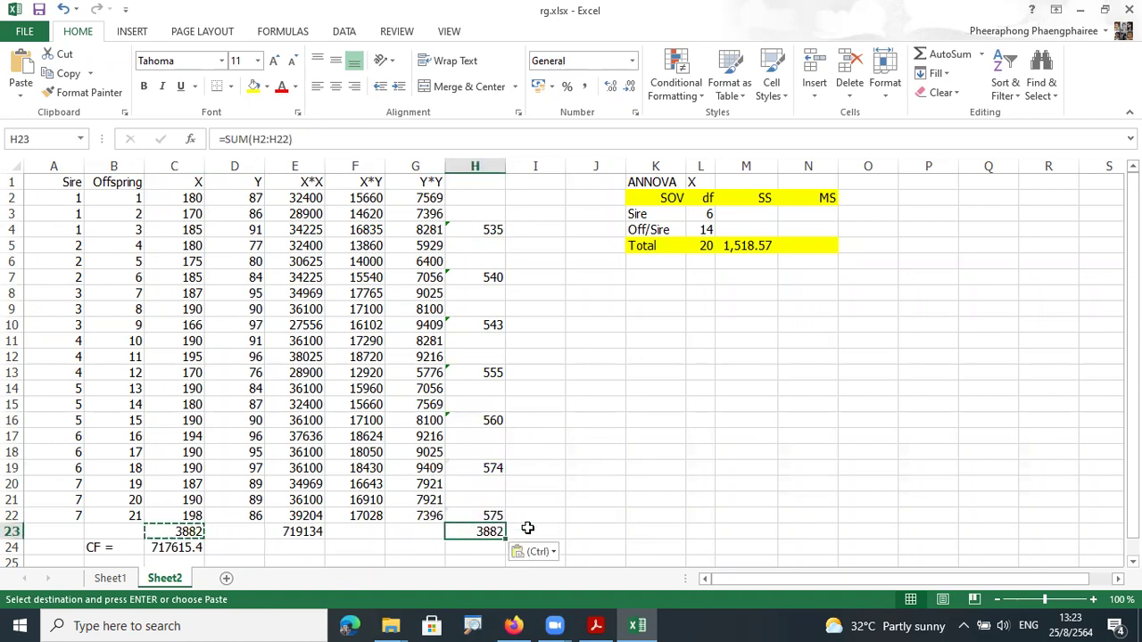
Step: Square the sire 1 total in I4 with the formula =(H4^2)
{"action": "left_click", "coordinate": [528, 232]}
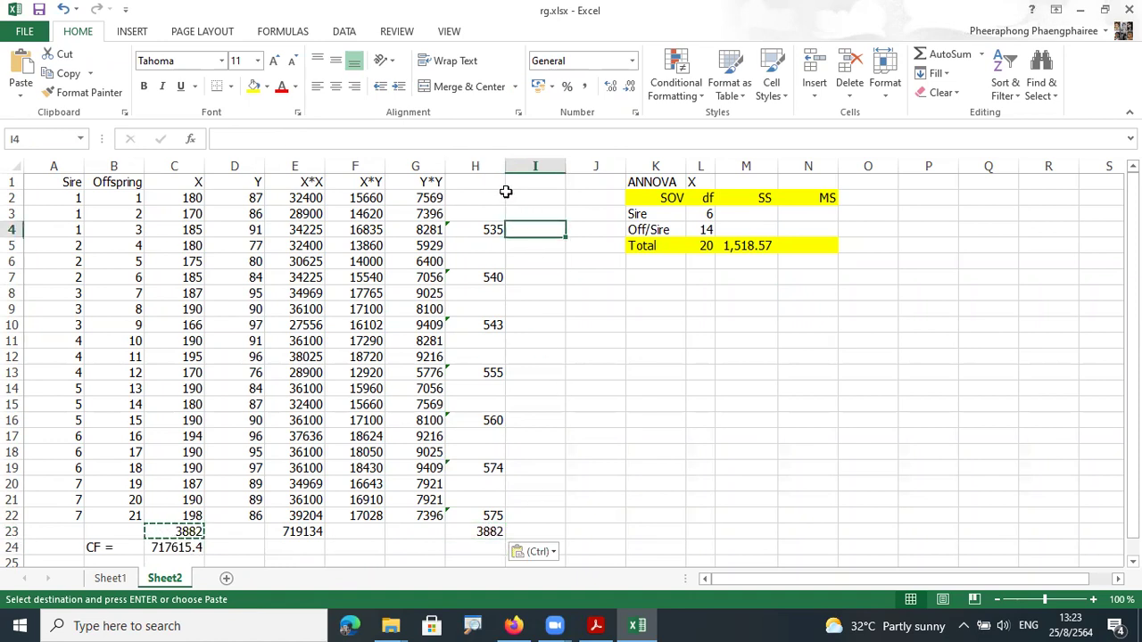
{"action": "type", "text": "=("}
{"action": "key", "text": "Left"}
{"action": "type", "text": "^2)"}
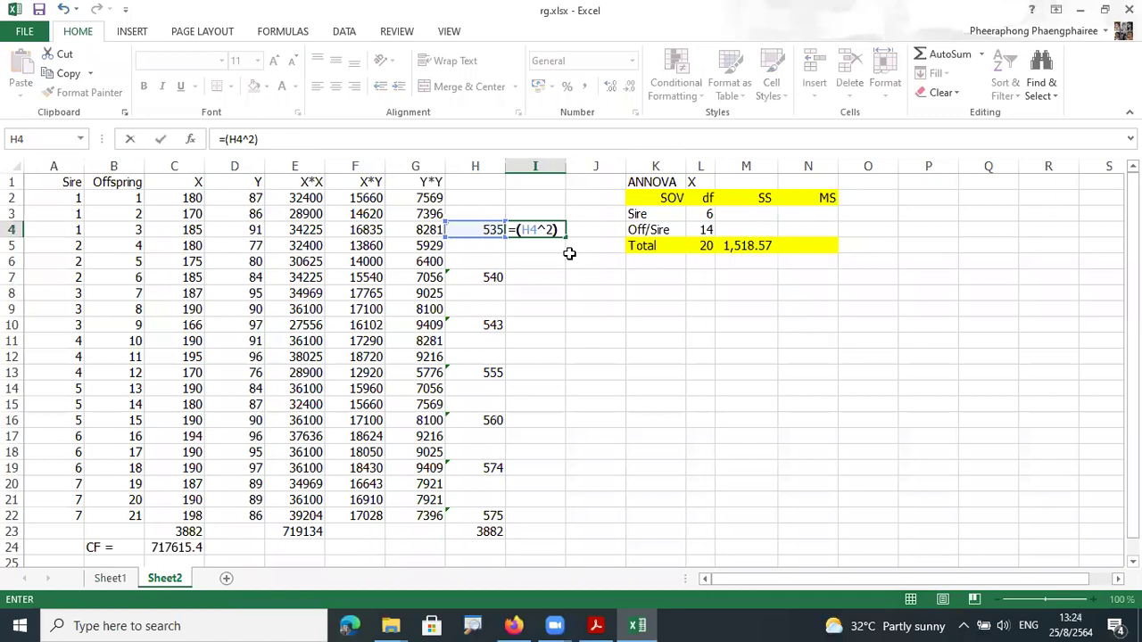
{"action": "type", "text": "/"}
{"action": "key", "text": "Return"}
{"action": "key", "text": "Return"}
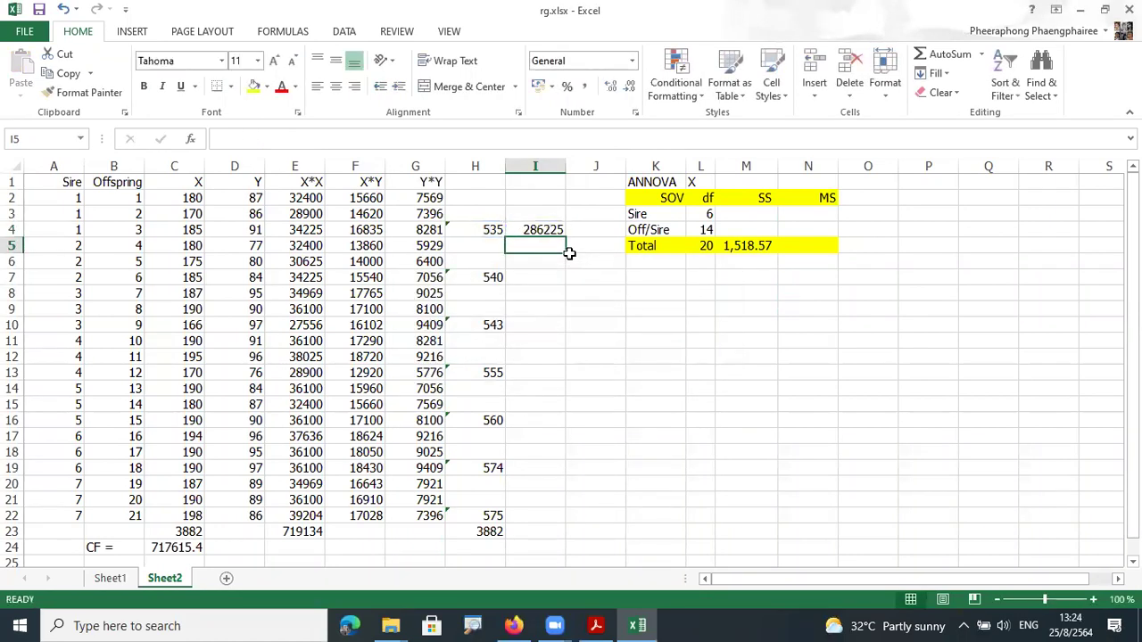
Step: Change the sire 1 formula in I4 to =(H4^2)/3 and fill it down through I22
{"action": "left_click", "coordinate": [539, 230]}
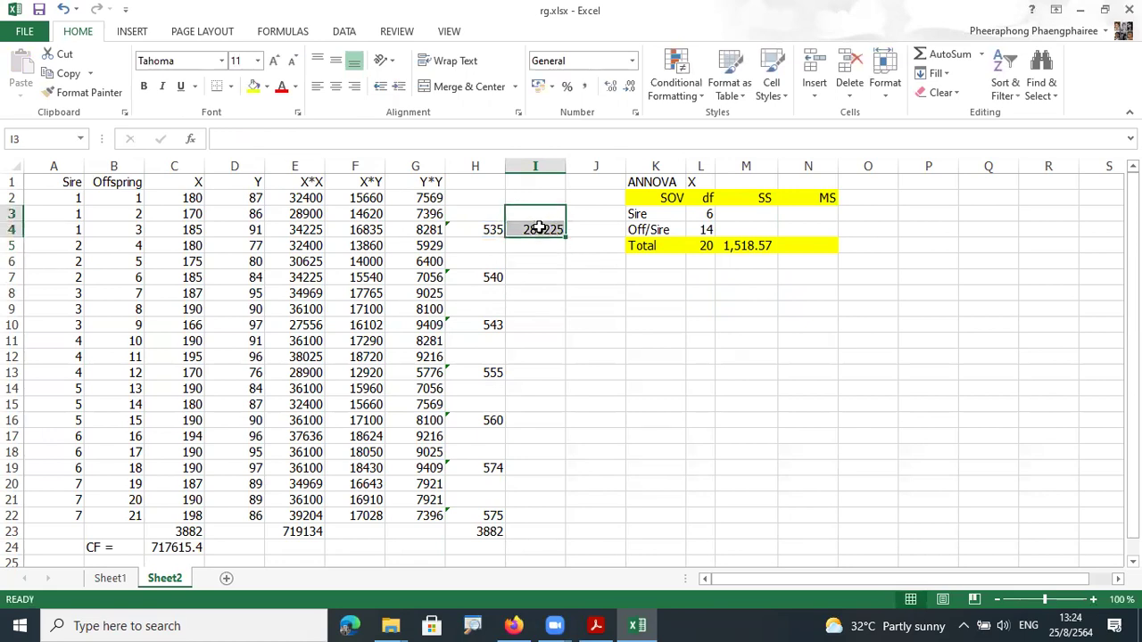
{"action": "double_click", "coordinate": [542, 237]}
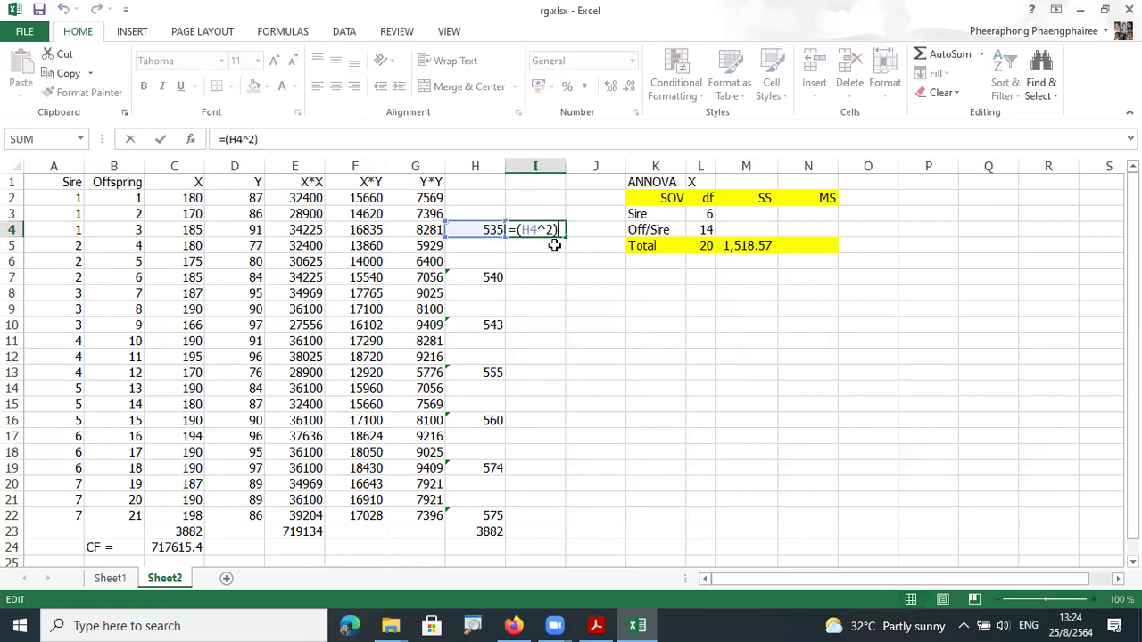
{"action": "type", "text": "/3"}
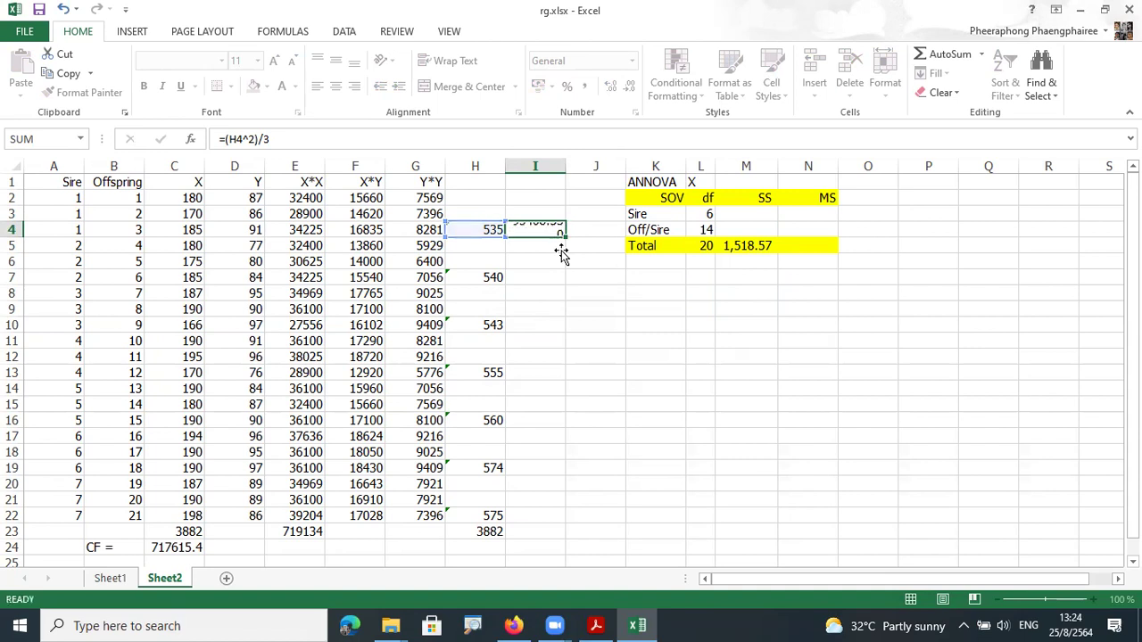
{"action": "key", "text": "Return"}
{"action": "left_click", "coordinate": [558, 236]}
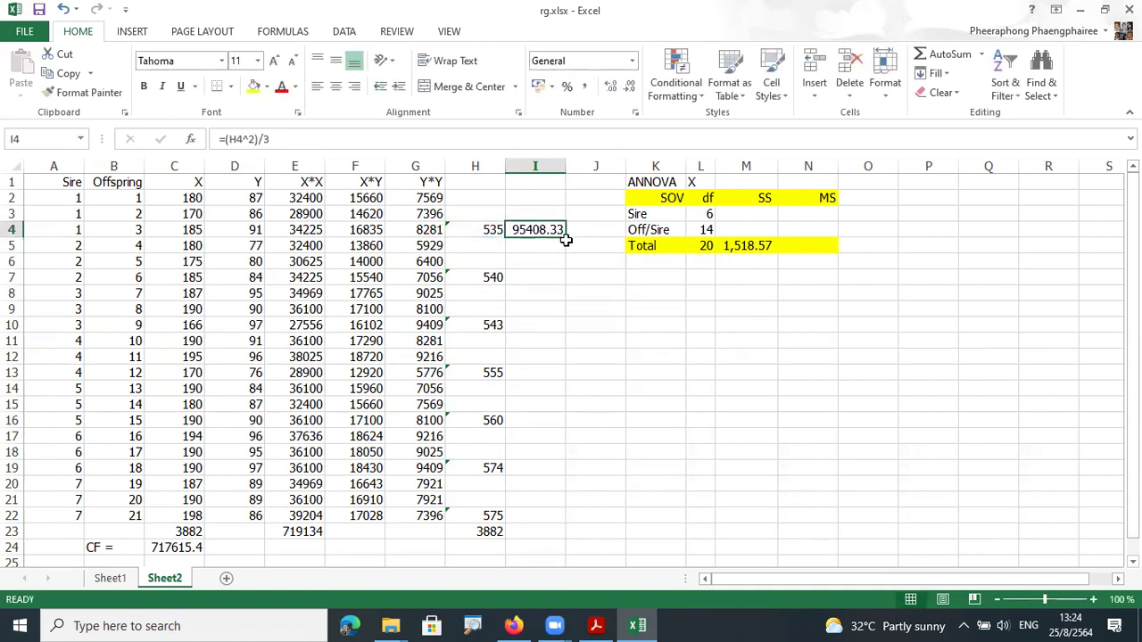
{"action": "left_click_drag", "start_coordinate": [564, 240], "coordinate": [526, 523]}
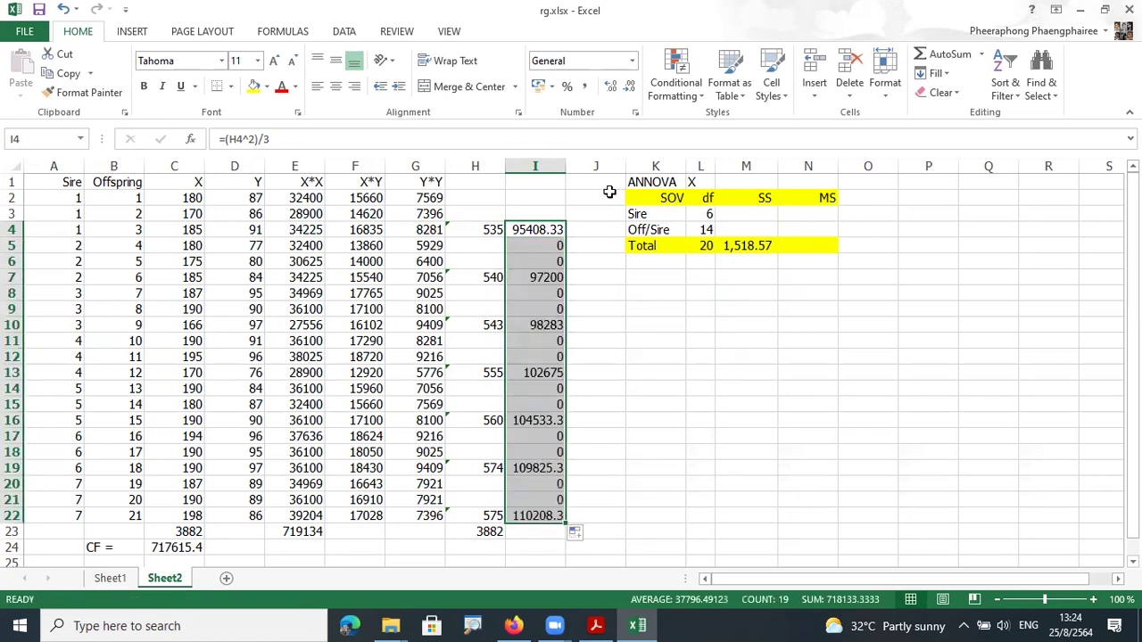
Step: Copy the column total formula from H23 into I23 to sum the squared sire totals divided by 3
{"action": "left_click", "coordinate": [486, 531]}
{"action": "left_click_drag", "start_coordinate": [511, 533], "coordinate": [562, 533]}
{"action": "left_click", "coordinate": [606, 499]}
{"action": "left_click", "coordinate": [544, 531]}
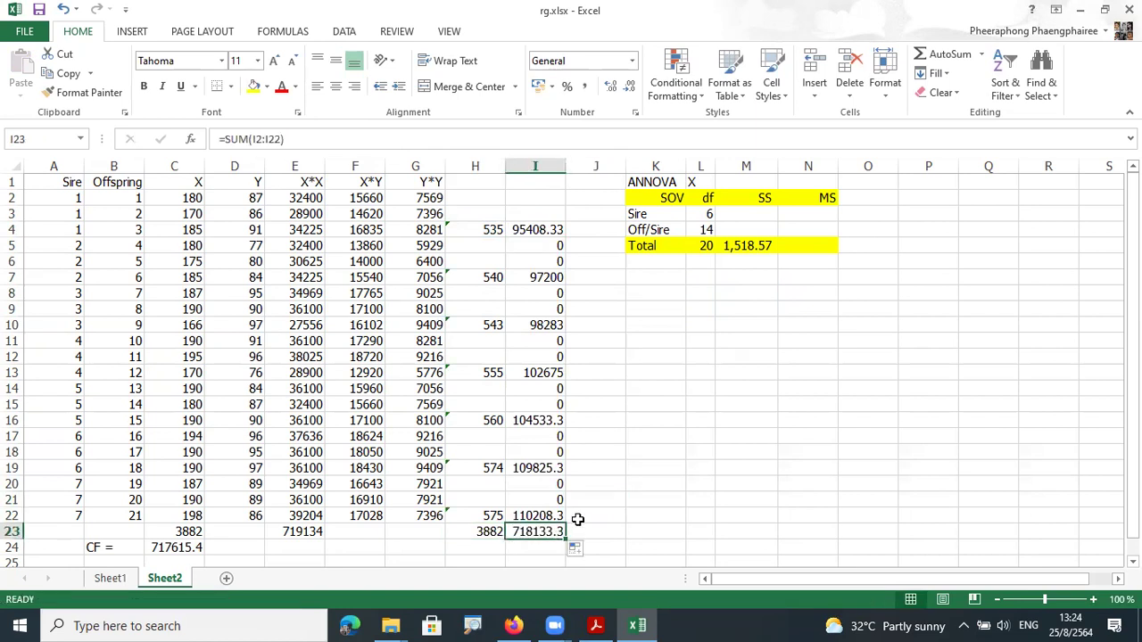
Step: Compute the Sire SS of X in M3 with the formula =I23-C24
{"action": "left_click", "coordinate": [740, 215]}
{"action": "type", "text": "="}
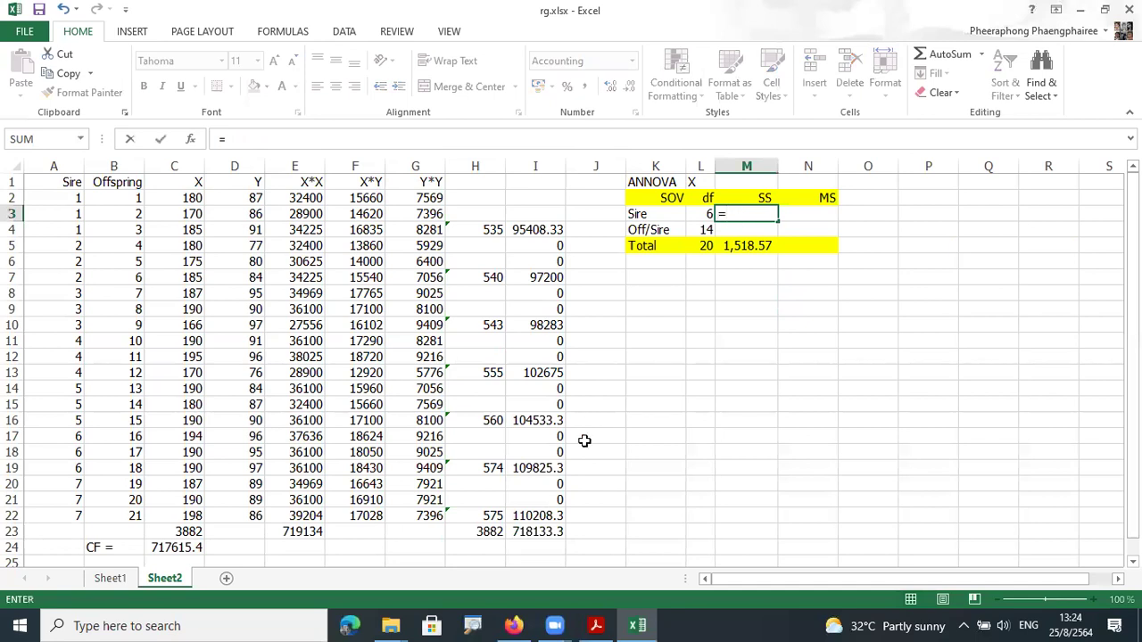
{"action": "left_click", "coordinate": [543, 530]}
{"action": "type", "text": "-"}
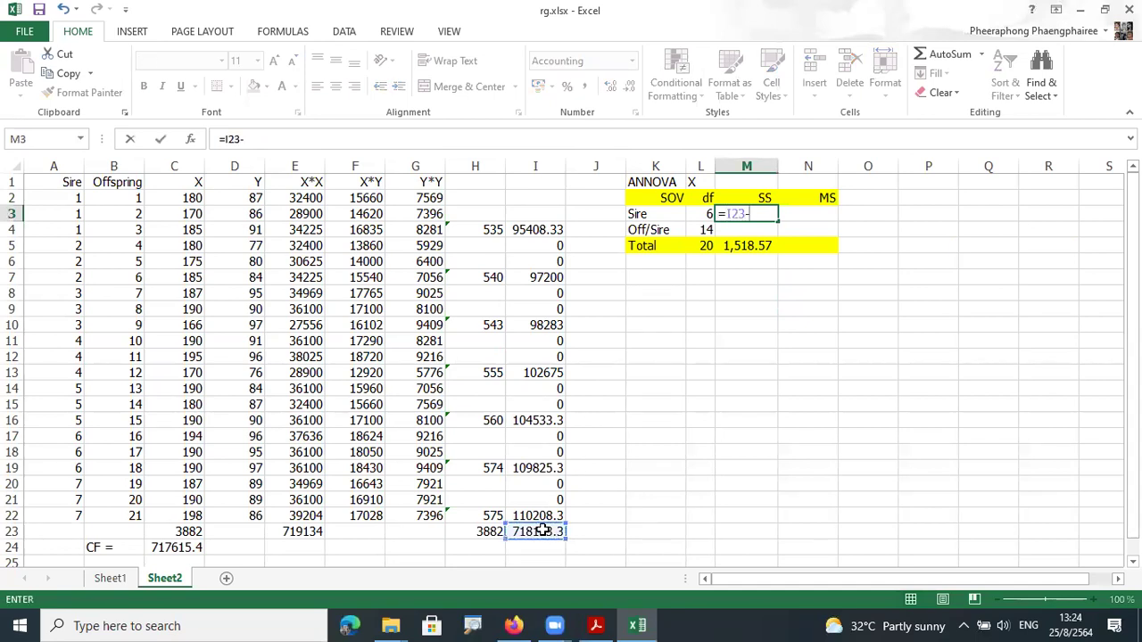
{"action": "left_click", "coordinate": [174, 546]}
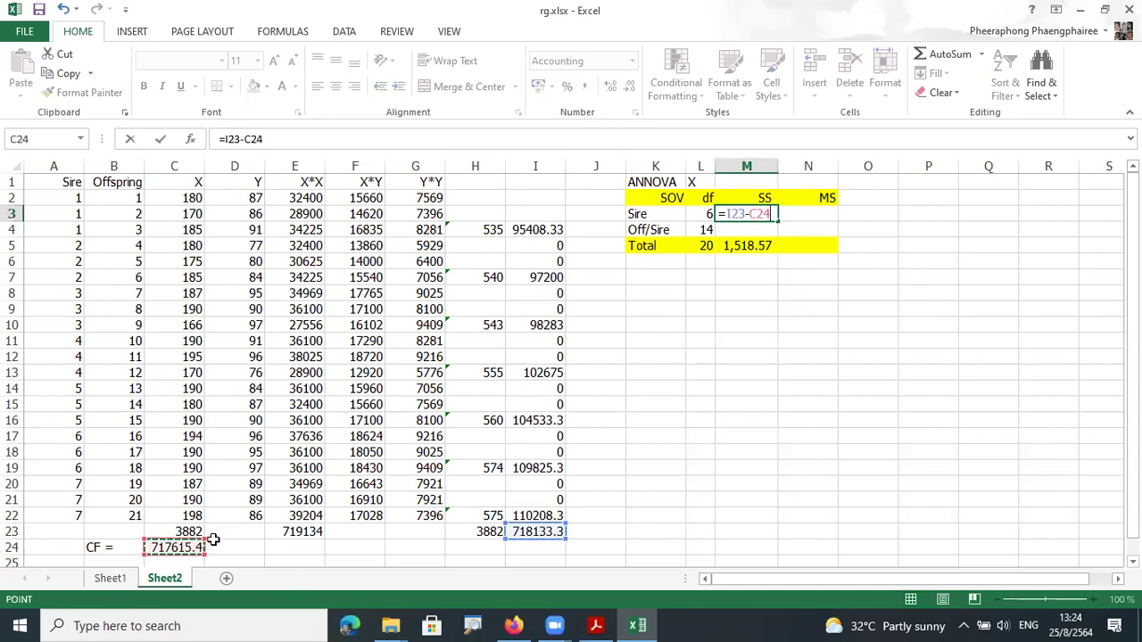
{"action": "key", "text": "Return"}
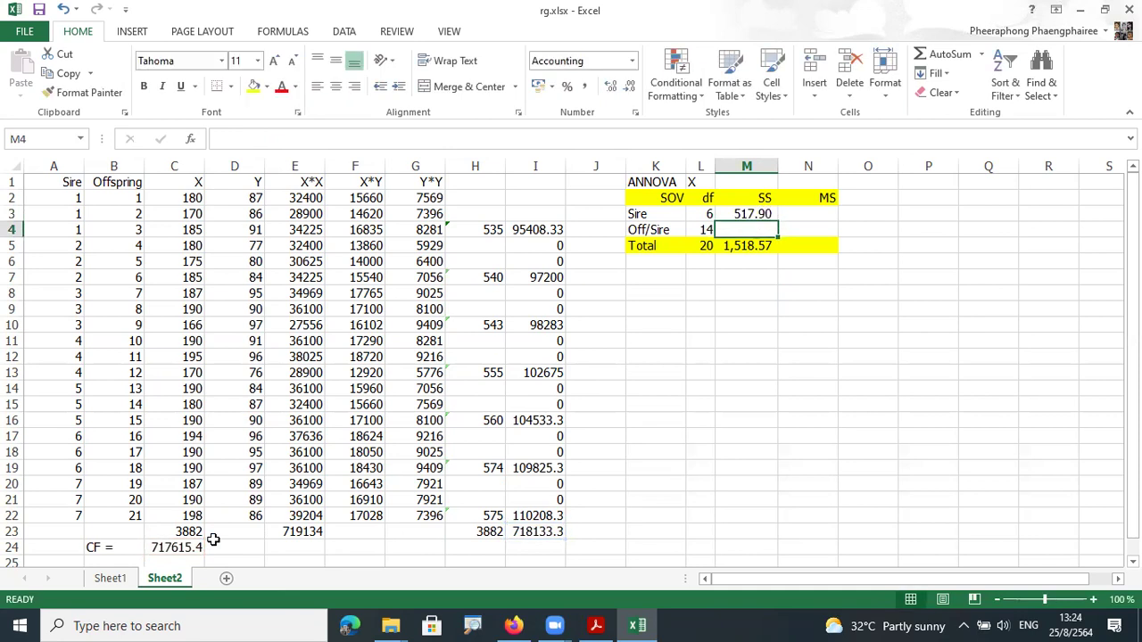
Step: Annotate on screen in red how the Sire SS subtracts the CF in C24 from I23, and clear the marks
{"action": "left_click", "coordinate": [767, 213]}
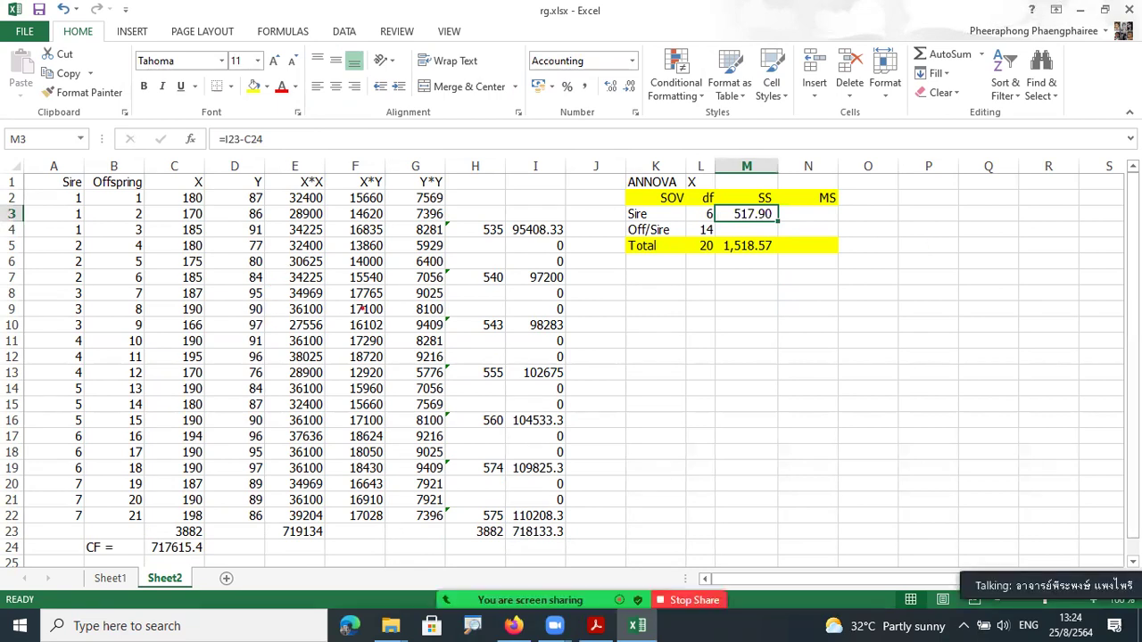
{"action": "left_click_drag", "start_coordinate": [553, 244], "coordinate": [556, 260]}
{"action": "left_click_drag", "start_coordinate": [490, 244], "coordinate": [501, 263]}
{"action": "left_click_drag", "start_coordinate": [492, 246], "coordinate": [479, 264]}
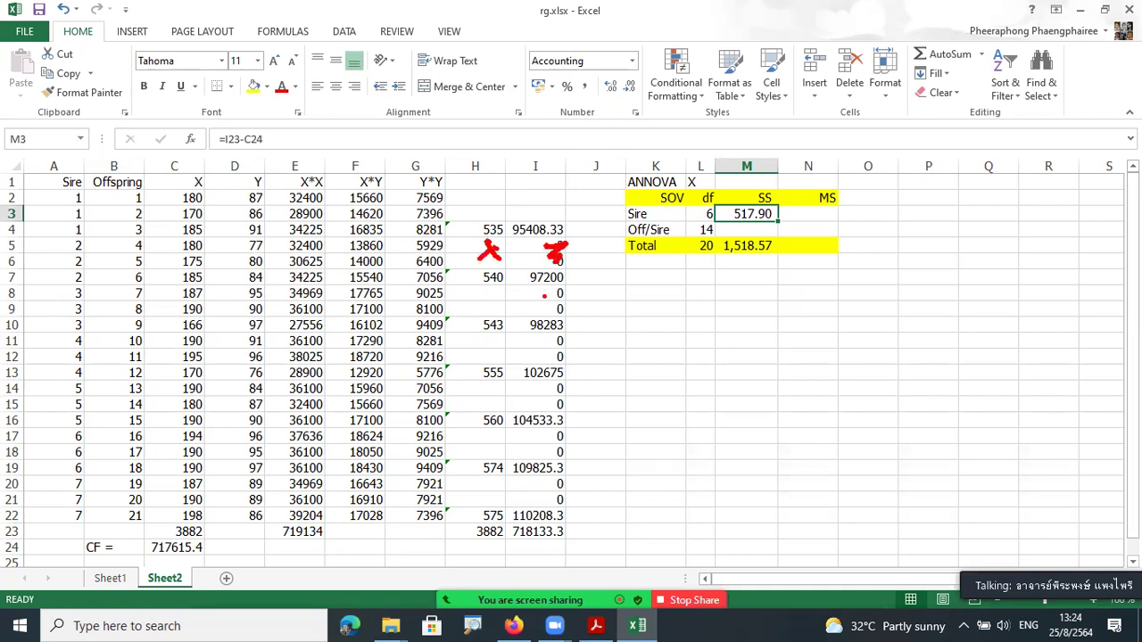
{"action": "mouse_move", "coordinate": [553, 543]}
{"action": "left_mouse_down"}
{"action": "mouse_move", "coordinate": [567, 518]}
{"action": "mouse_move", "coordinate": [496, 532]}
{"action": "mouse_move", "coordinate": [551, 542]}
{"action": "mouse_move", "coordinate": [615, 534]}
{"action": "left_mouse_up"}
{"action": "mouse_move", "coordinate": [214, 546]}
{"action": "left_mouse_down"}
{"action": "mouse_move", "coordinate": [186, 535]}
{"action": "mouse_move", "coordinate": [212, 550]}
{"action": "left_mouse_up"}
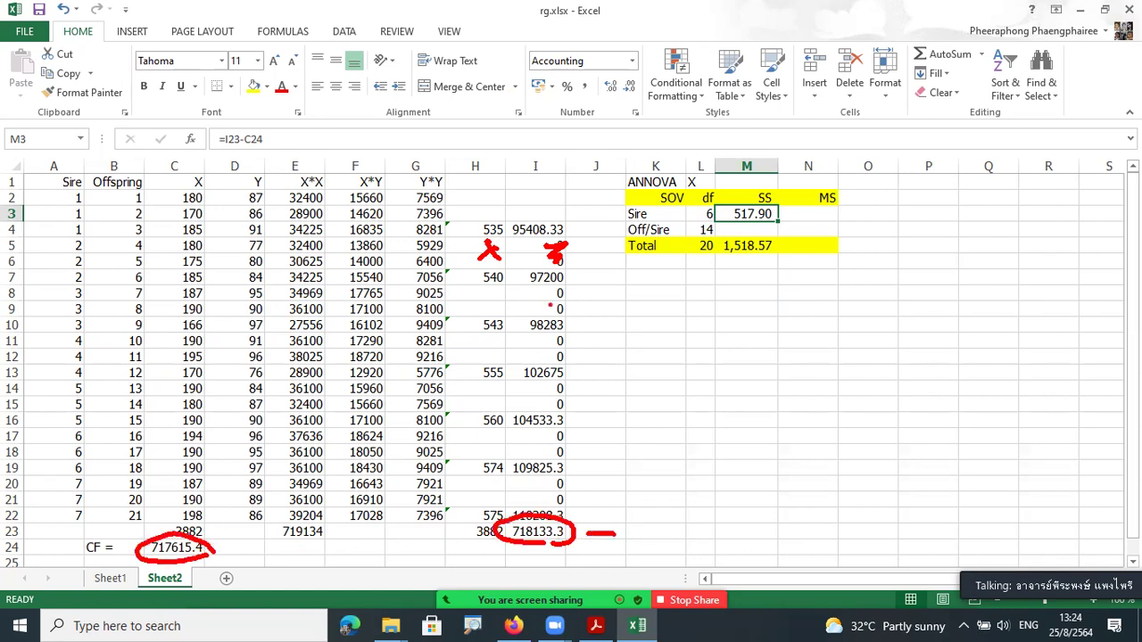
{"action": "left_click_drag", "start_coordinate": [714, 182], "coordinate": [748, 206]}
{"action": "key", "text": "Escape"}
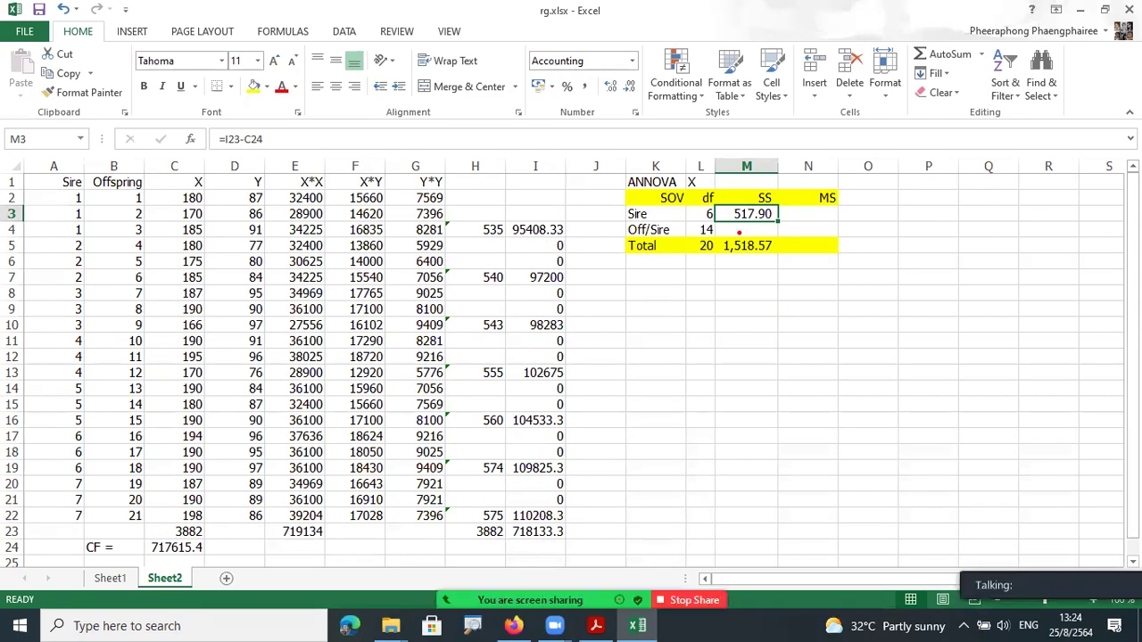
Step: Circle the empty Off/Sire SS cell in red, write n-s beside the table and start the handwritten expression Xij² −
{"action": "mouse_move", "coordinate": [719, 237]}
{"action": "left_mouse_down"}
{"action": "mouse_move", "coordinate": [779, 223]}
{"action": "mouse_move", "coordinate": [715, 228]}
{"action": "mouse_move", "coordinate": [639, 264]}
{"action": "mouse_move", "coordinate": [651, 261]}
{"action": "left_mouse_up"}
{"action": "left_click_drag", "start_coordinate": [586, 284], "coordinate": [599, 308]}
{"action": "left_click_drag", "start_coordinate": [614, 295], "coordinate": [631, 294]}
{"action": "mouse_move", "coordinate": [650, 287]}
{"action": "left_mouse_down"}
{"action": "mouse_move", "coordinate": [616, 350]}
{"action": "mouse_move", "coordinate": [689, 375]}
{"action": "left_mouse_up"}
{"action": "mouse_move", "coordinate": [691, 355]}
{"action": "left_mouse_down"}
{"action": "mouse_move", "coordinate": [672, 376]}
{"action": "mouse_move", "coordinate": [704, 382]}
{"action": "mouse_move", "coordinate": [709, 394]}
{"action": "left_mouse_up"}
{"action": "left_click", "coordinate": [710, 361]}
{"action": "left_click", "coordinate": [723, 367]}
{"action": "left_click_drag", "start_coordinate": [711, 338], "coordinate": [769, 362]}
{"action": "left_click", "coordinate": [750, 366]}
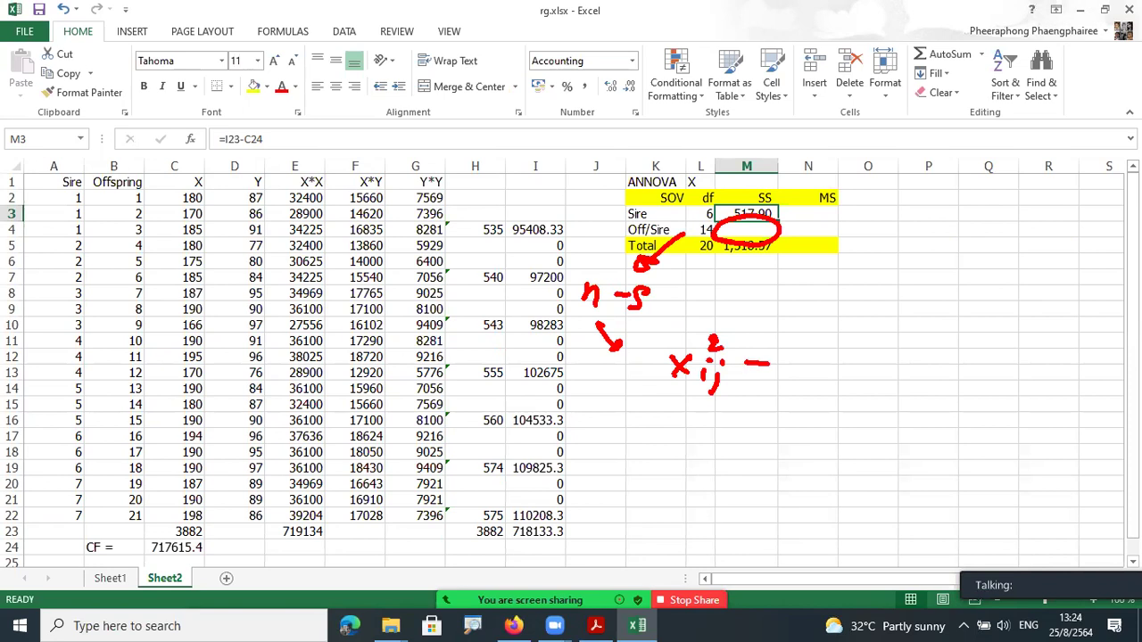
Step: Add the sire mean X̄i. to the handwritten red expression and enclose the difference in squared parentheses
{"action": "left_click_drag", "start_coordinate": [652, 301], "coordinate": [660, 303]}
{"action": "mouse_move", "coordinate": [783, 353]}
{"action": "left_mouse_down"}
{"action": "mouse_move", "coordinate": [797, 373]}
{"action": "mouse_move", "coordinate": [785, 378]}
{"action": "left_mouse_up"}
{"action": "left_click", "coordinate": [792, 352]}
{"action": "left_click_drag", "start_coordinate": [811, 367], "coordinate": [812, 375]}
{"action": "left_click", "coordinate": [815, 354]}
{"action": "left_click", "coordinate": [832, 372]}
{"action": "left_click_drag", "start_coordinate": [778, 339], "coordinate": [805, 339]}
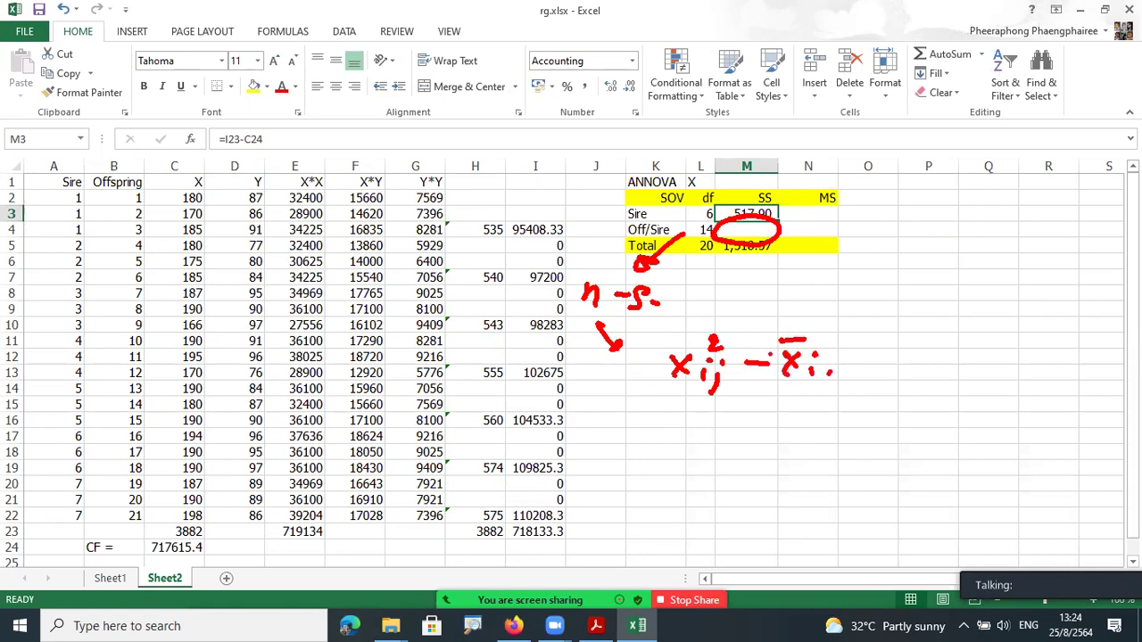
{"action": "left_click_drag", "start_coordinate": [671, 341], "coordinate": [671, 391]}
{"action": "left_click_drag", "start_coordinate": [839, 346], "coordinate": [841, 390]}
{"action": "left_click_drag", "start_coordinate": [857, 321], "coordinate": [899, 340]}
{"action": "left_click_drag", "start_coordinate": [719, 327], "coordinate": [737, 323]}
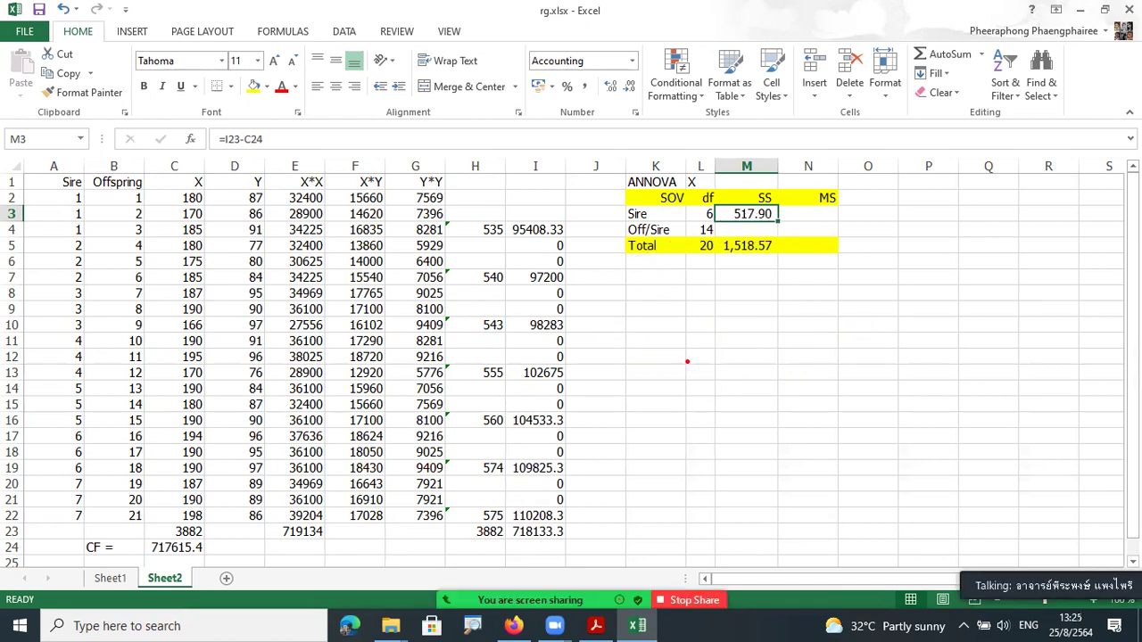
Step: Circle the Off/Sire SS cell in blue and write its degrees of freedom n-s beside the table
{"action": "mouse_move", "coordinate": [734, 239]}
{"action": "left_mouse_down"}
{"action": "mouse_move", "coordinate": [665, 231]}
{"action": "mouse_move", "coordinate": [620, 243]}
{"action": "left_mouse_up"}
{"action": "left_click_drag", "start_coordinate": [582, 280], "coordinate": [621, 273]}
{"action": "left_click_drag", "start_coordinate": [628, 266], "coordinate": [625, 287]}
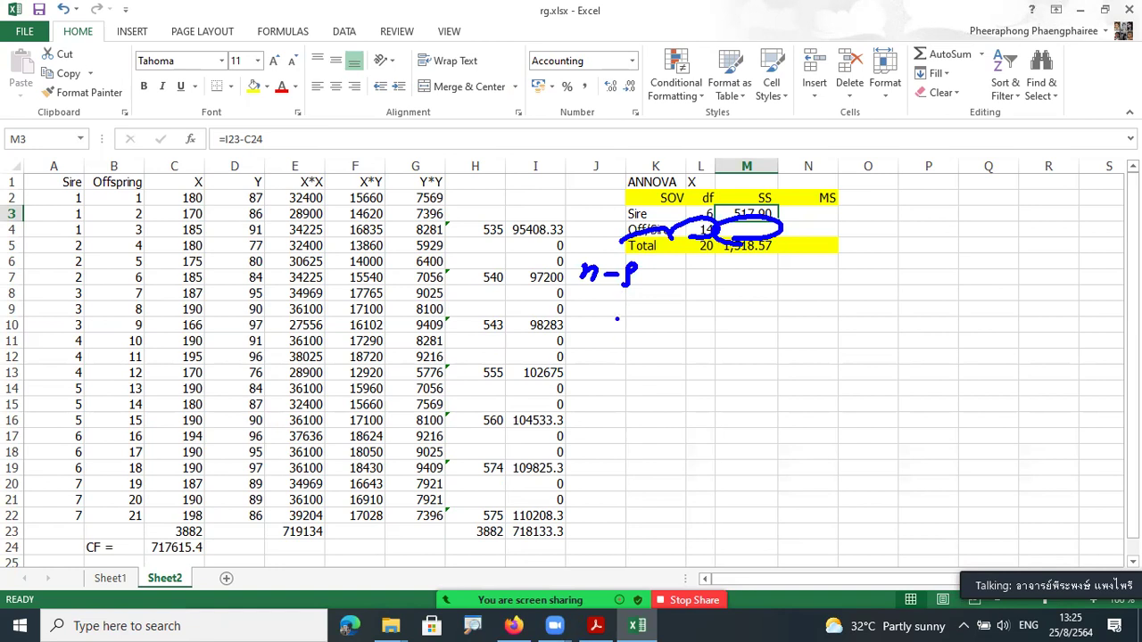
Step: Handwrite the Off/Sire SS formula Σ(Xij − X̄i.)² in blue below the ANOVA table
{"action": "mouse_move", "coordinate": [694, 351]}
{"action": "left_mouse_down"}
{"action": "mouse_move", "coordinate": [708, 367]}
{"action": "mouse_move", "coordinate": [701, 380]}
{"action": "left_mouse_up"}
{"action": "mouse_move", "coordinate": [728, 368]}
{"action": "left_mouse_down"}
{"action": "mouse_move", "coordinate": [742, 393]}
{"action": "mouse_move", "coordinate": [782, 366]}
{"action": "mouse_move", "coordinate": [823, 374]}
{"action": "mouse_move", "coordinate": [800, 377]}
{"action": "left_mouse_up"}
{"action": "left_click", "coordinate": [736, 359]}
{"action": "left_click", "coordinate": [747, 360]}
{"action": "mouse_move", "coordinate": [785, 345]}
{"action": "left_mouse_down"}
{"action": "mouse_move", "coordinate": [826, 343]}
{"action": "mouse_move", "coordinate": [830, 380]}
{"action": "left_mouse_up"}
{"action": "left_click", "coordinate": [833, 353]}
{"action": "left_click", "coordinate": [831, 378]}
{"action": "left_click_drag", "start_coordinate": [692, 349], "coordinate": [701, 397]}
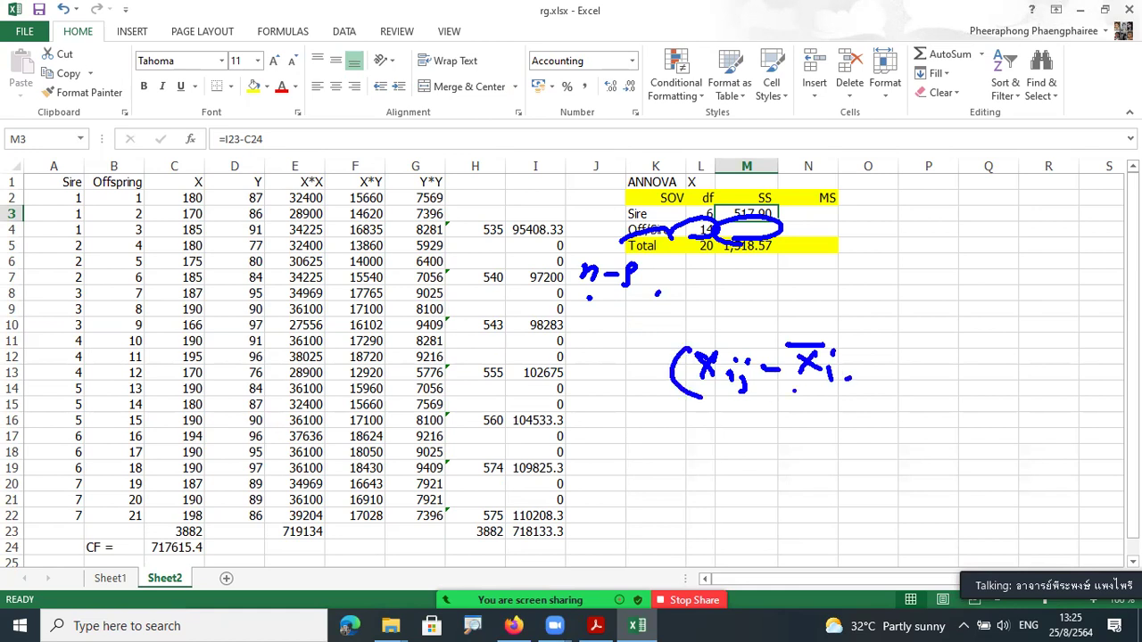
{"action": "left_click_drag", "start_coordinate": [861, 348], "coordinate": [864, 389]}
{"action": "left_click_drag", "start_coordinate": [878, 319], "coordinate": [908, 333]}
{"action": "mouse_move", "coordinate": [660, 343]}
{"action": "left_mouse_down"}
{"action": "mouse_move", "coordinate": [631, 389]}
{"action": "mouse_move", "coordinate": [657, 392]}
{"action": "left_mouse_up"}
{"action": "left_click", "coordinate": [724, 414]}
{"action": "left_click", "coordinate": [843, 316]}
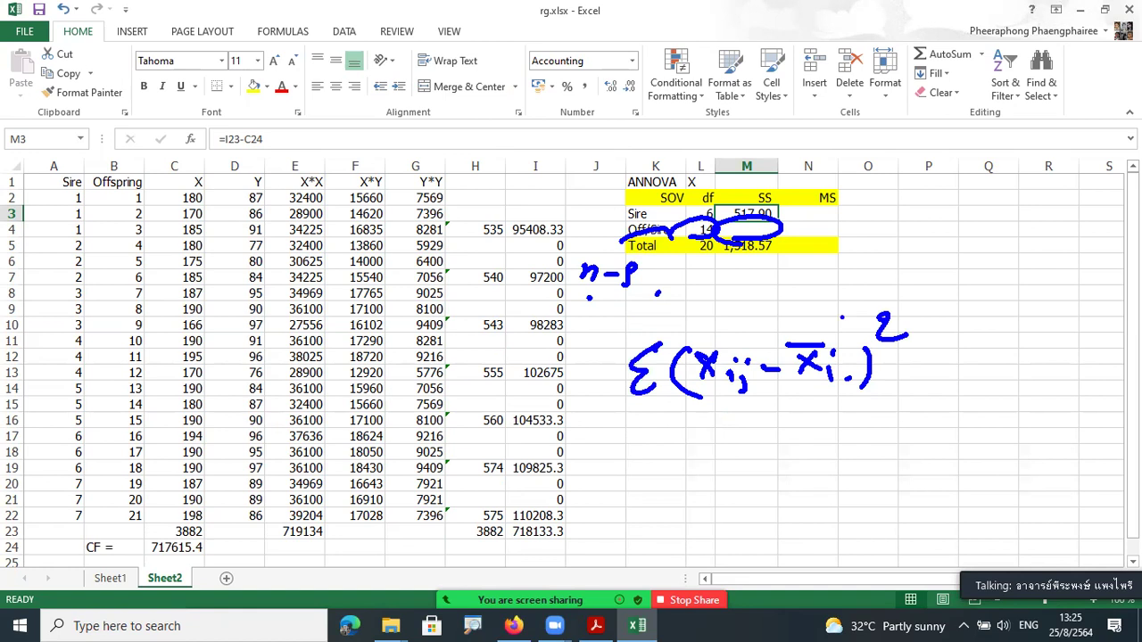
Step: Draw red arcs over the blue formula to show its expansion and write the first term ΣXij² below it
{"action": "mouse_move", "coordinate": [842, 329]}
{"action": "left_mouse_down"}
{"action": "mouse_move", "coordinate": [847, 314]}
{"action": "mouse_move", "coordinate": [763, 301]}
{"action": "mouse_move", "coordinate": [728, 320]}
{"action": "left_mouse_up"}
{"action": "mouse_move", "coordinate": [714, 323]}
{"action": "left_mouse_down"}
{"action": "mouse_move", "coordinate": [641, 321]}
{"action": "mouse_move", "coordinate": [776, 305]}
{"action": "left_mouse_up"}
{"action": "left_click", "coordinate": [774, 330]}
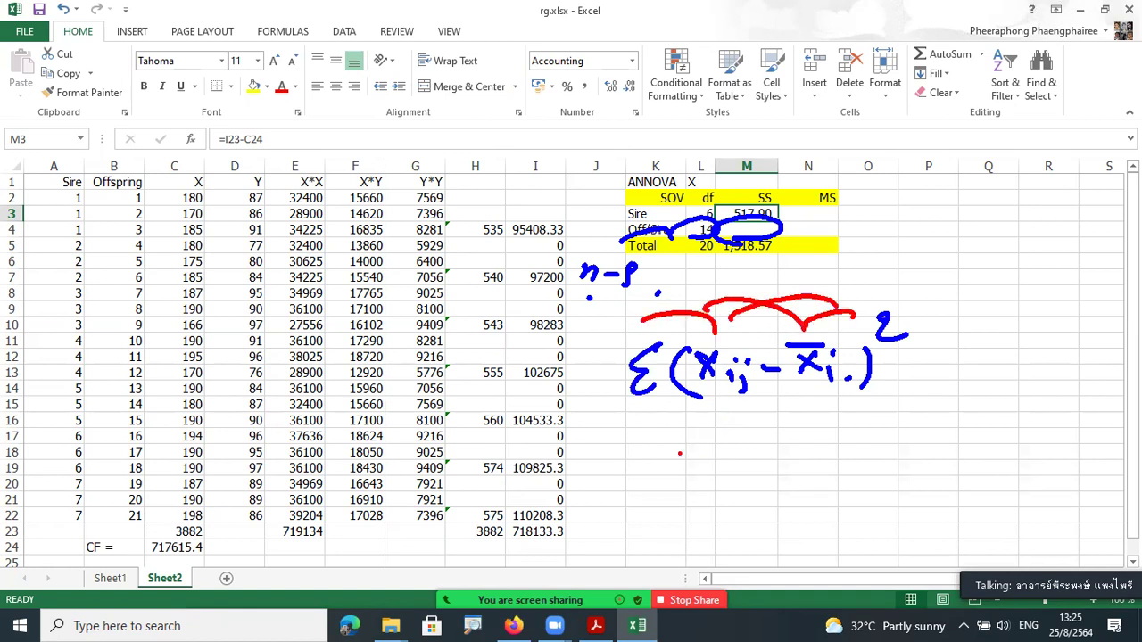
{"action": "left_click_drag", "start_coordinate": [684, 449], "coordinate": [707, 478]}
{"action": "mouse_move", "coordinate": [705, 449]}
{"action": "left_mouse_down"}
{"action": "mouse_move", "coordinate": [685, 479]}
{"action": "mouse_move", "coordinate": [723, 491]}
{"action": "left_mouse_up"}
{"action": "left_click", "coordinate": [717, 458]}
{"action": "left_click", "coordinate": [728, 459]}
{"action": "mouse_move", "coordinate": [722, 427]}
{"action": "left_mouse_down"}
{"action": "mouse_move", "coordinate": [740, 441]}
{"action": "mouse_move", "coordinate": [661, 449]}
{"action": "mouse_move", "coordinate": [670, 480]}
{"action": "left_mouse_up"}
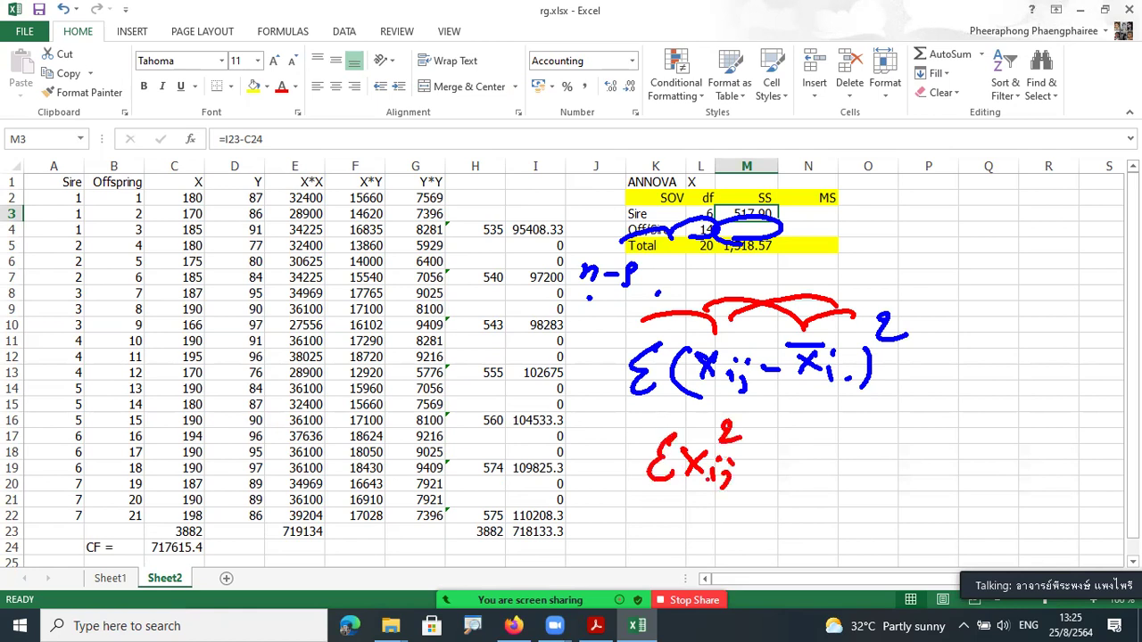
Step: Complete the handwritten red expansion by subtracting the sum over sires of Xi.² divided by ni
{"action": "mouse_move", "coordinate": [755, 465]}
{"action": "left_mouse_down"}
{"action": "mouse_move", "coordinate": [839, 446]}
{"action": "mouse_move", "coordinate": [821, 453]}
{"action": "left_mouse_up"}
{"action": "left_click_drag", "start_coordinate": [840, 436], "coordinate": [846, 449]}
{"action": "left_click_drag", "start_coordinate": [862, 406], "coordinate": [884, 418]}
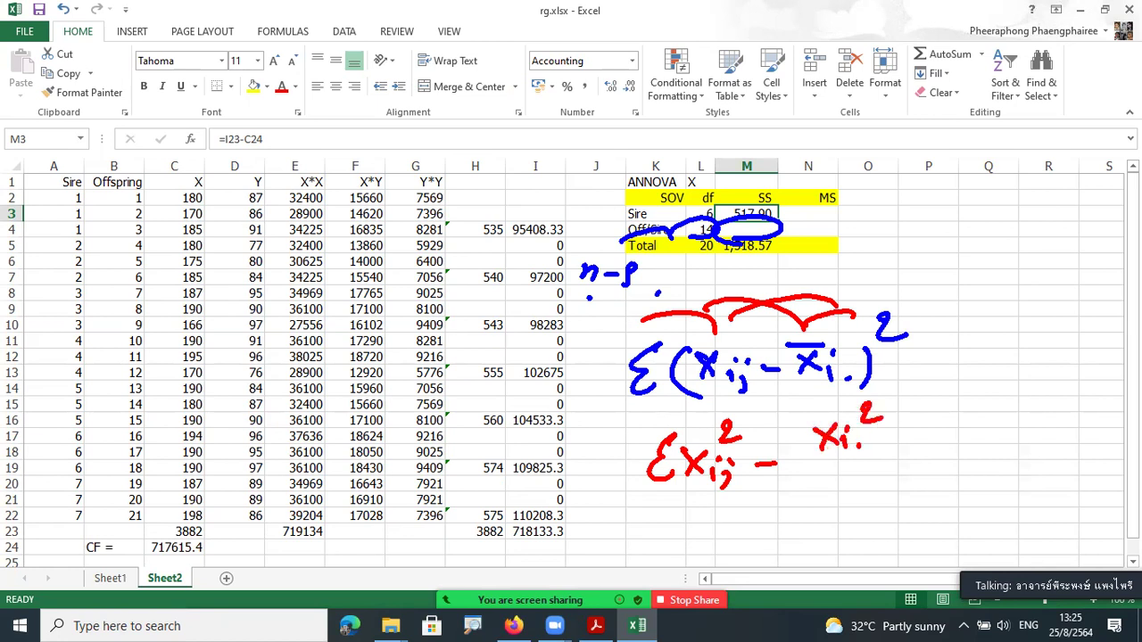
{"action": "left_click_drag", "start_coordinate": [825, 464], "coordinate": [868, 459]}
{"action": "left_click_drag", "start_coordinate": [826, 473], "coordinate": [844, 489]}
{"action": "left_click_drag", "start_coordinate": [847, 480], "coordinate": [851, 492]}
{"action": "left_click_drag", "start_coordinate": [815, 436], "coordinate": [817, 494]}
{"action": "left_click_drag", "start_coordinate": [871, 445], "coordinate": [863, 494]}
{"action": "left_click_drag", "start_coordinate": [798, 447], "coordinate": [796, 488]}
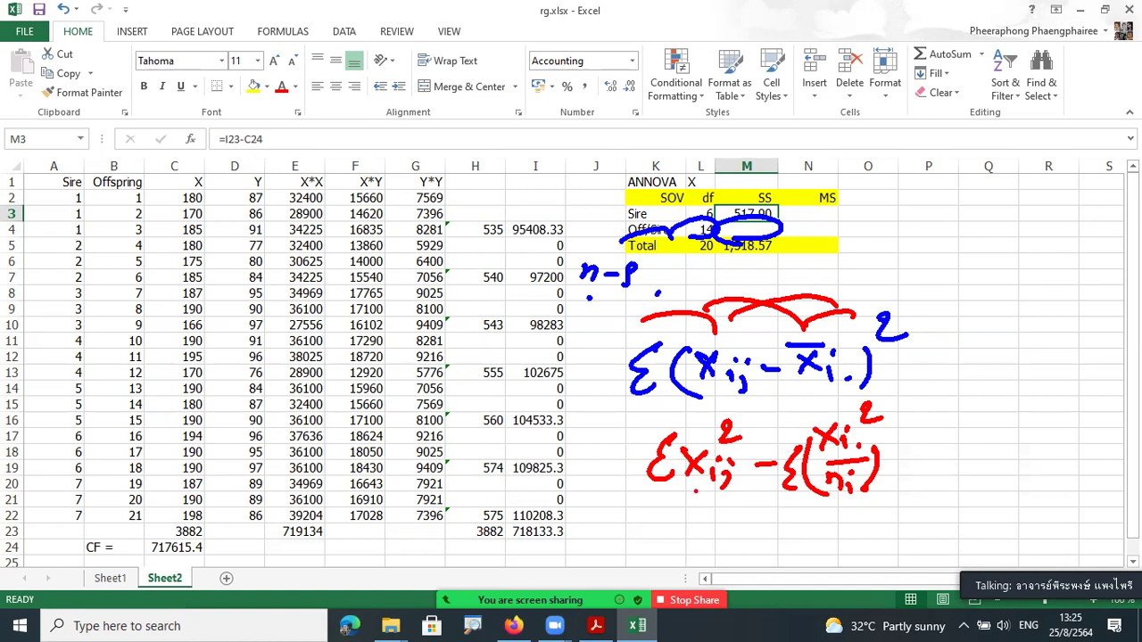
Step: Circle both expanded terms and their matching totals in E23 and I23, point an arrow to the Off/Sire SS cell, and clear the annotations
{"action": "mouse_move", "coordinate": [759, 491]}
{"action": "left_mouse_down"}
{"action": "mouse_move", "coordinate": [760, 453]}
{"action": "mouse_move", "coordinate": [655, 408]}
{"action": "mouse_move", "coordinate": [718, 506]}
{"action": "mouse_move", "coordinate": [740, 499]}
{"action": "left_mouse_up"}
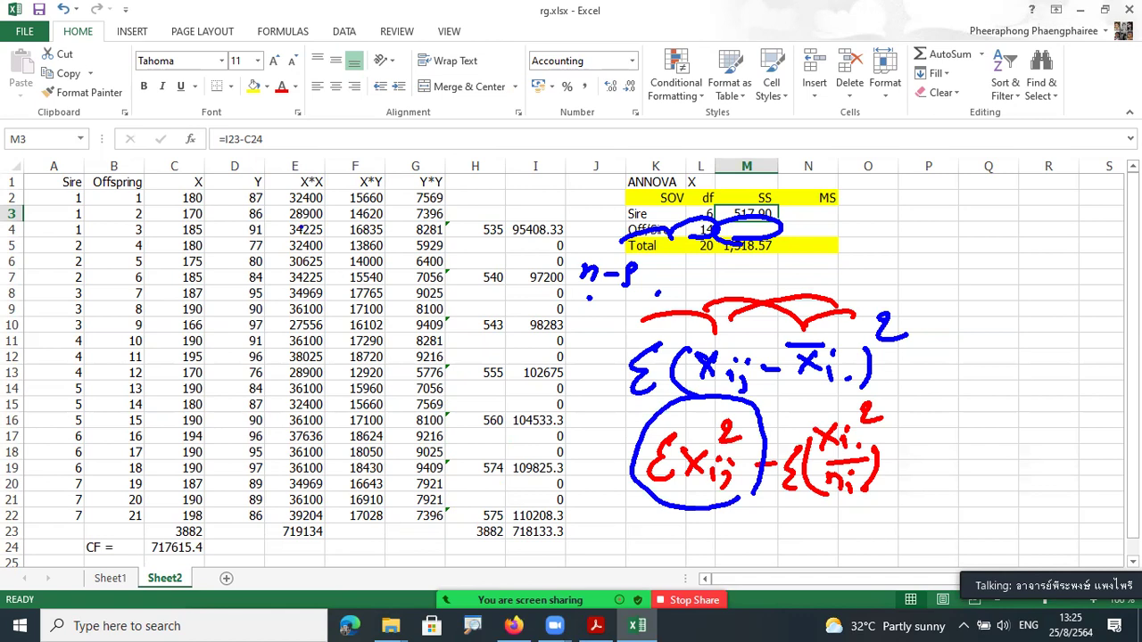
{"action": "mouse_move", "coordinate": [295, 191]}
{"action": "left_mouse_down"}
{"action": "mouse_move", "coordinate": [328, 160]}
{"action": "mouse_move", "coordinate": [288, 191]}
{"action": "left_mouse_up"}
{"action": "mouse_move", "coordinate": [283, 540]}
{"action": "left_mouse_down"}
{"action": "mouse_move", "coordinate": [288, 550]}
{"action": "mouse_move", "coordinate": [294, 517]}
{"action": "mouse_move", "coordinate": [294, 552]}
{"action": "mouse_move", "coordinate": [354, 562]}
{"action": "left_mouse_up"}
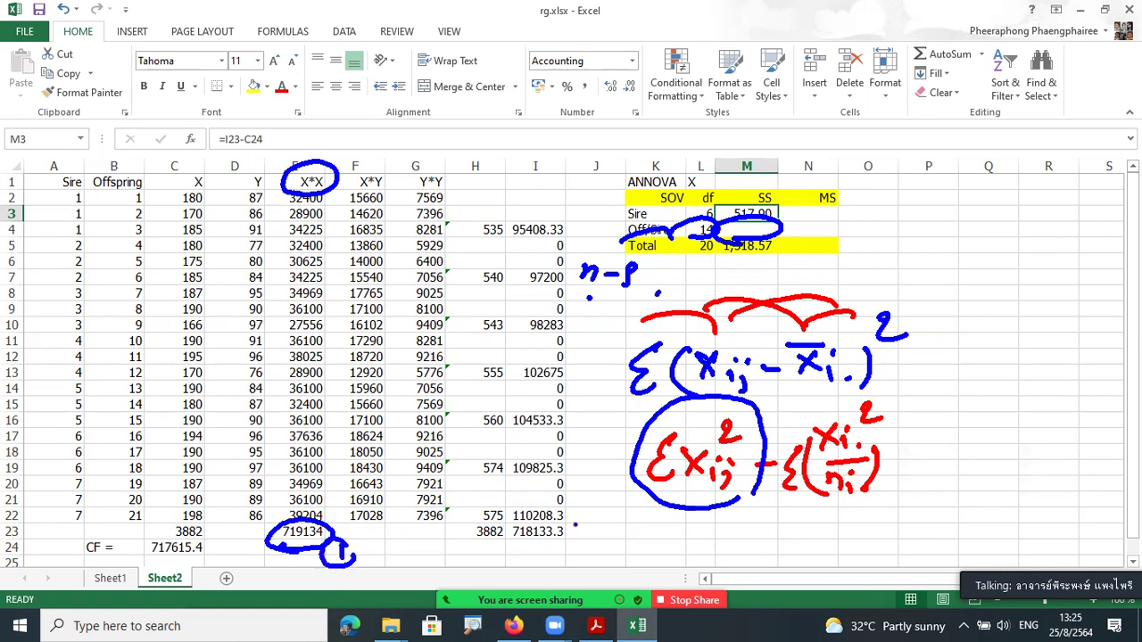
{"action": "mouse_move", "coordinate": [893, 406]}
{"action": "left_mouse_down"}
{"action": "mouse_move", "coordinate": [767, 486]}
{"action": "mouse_move", "coordinate": [868, 477]}
{"action": "left_mouse_up"}
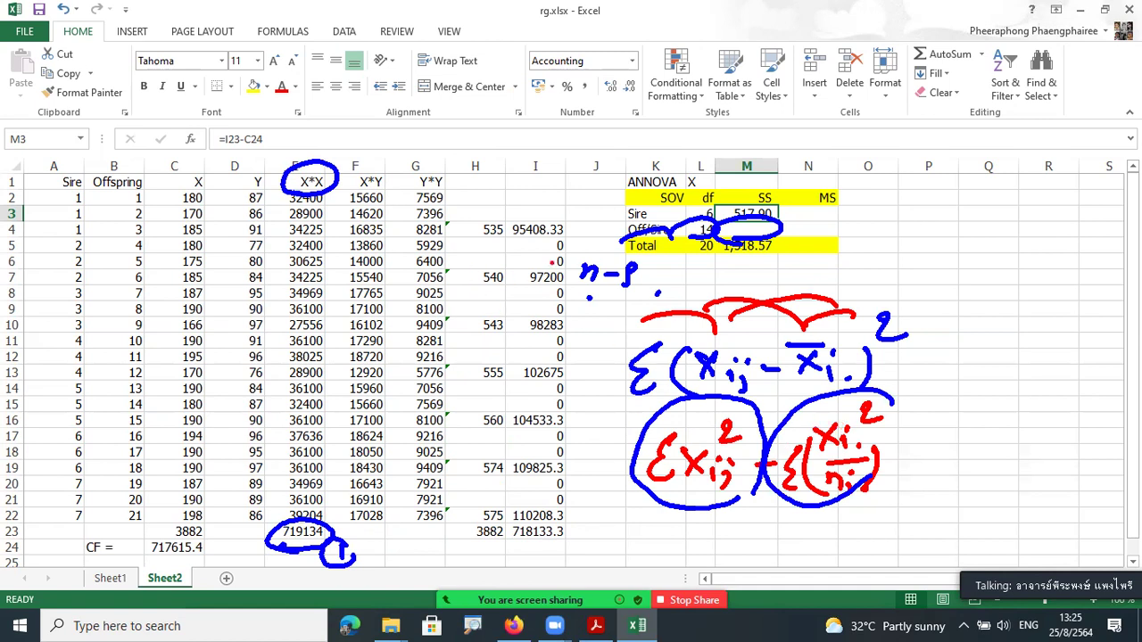
{"action": "mouse_move", "coordinate": [524, 539]}
{"action": "left_mouse_down"}
{"action": "mouse_move", "coordinate": [578, 526]}
{"action": "mouse_move", "coordinate": [506, 546]}
{"action": "mouse_move", "coordinate": [540, 550]}
{"action": "left_mouse_up"}
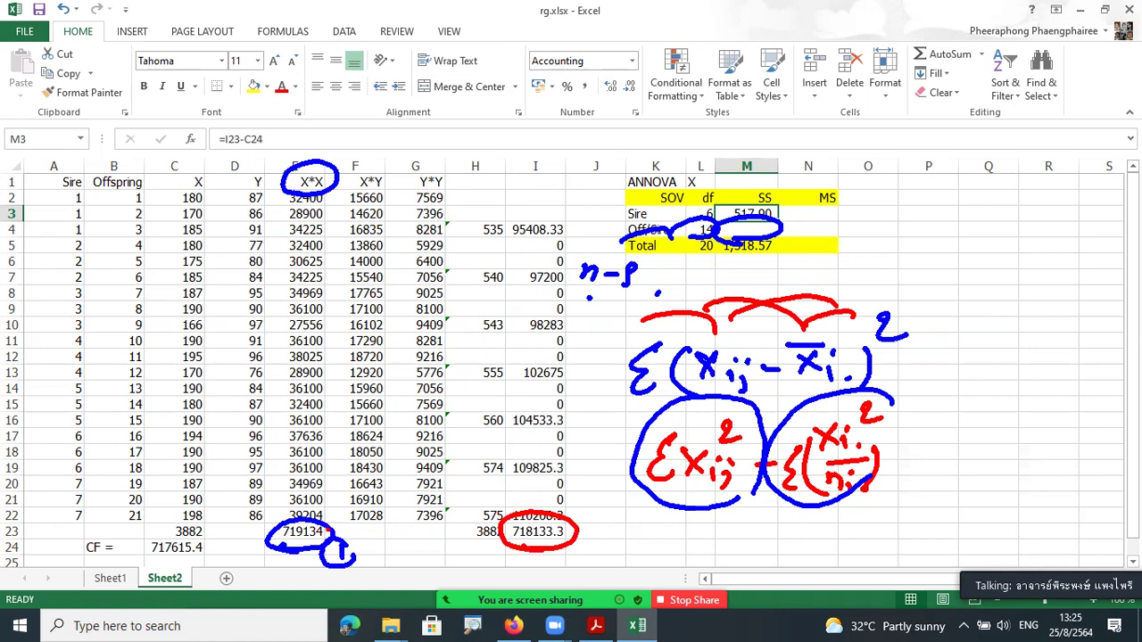
{"action": "mouse_move", "coordinate": [694, 282]}
{"action": "left_mouse_down"}
{"action": "mouse_move", "coordinate": [740, 234]}
{"action": "mouse_move", "coordinate": [720, 255]}
{"action": "left_mouse_up"}
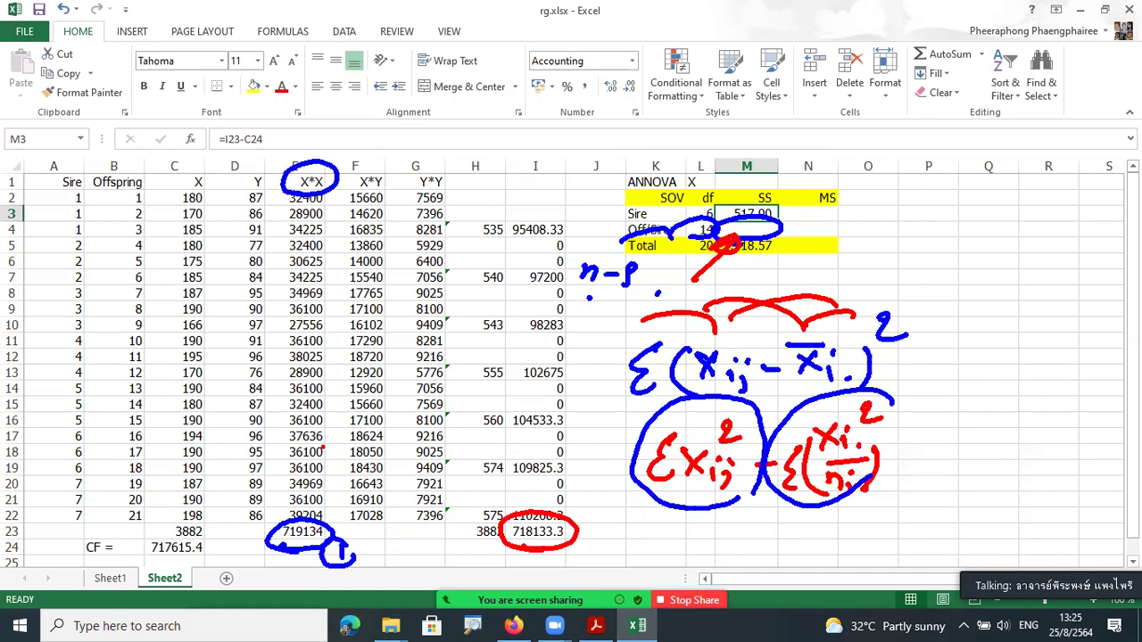
{"action": "key", "text": "Escape"}
Step: Compute the Off/Sire SS of X in M4 with the formula +E23-I23
{"action": "left_click", "coordinate": [741, 225]}
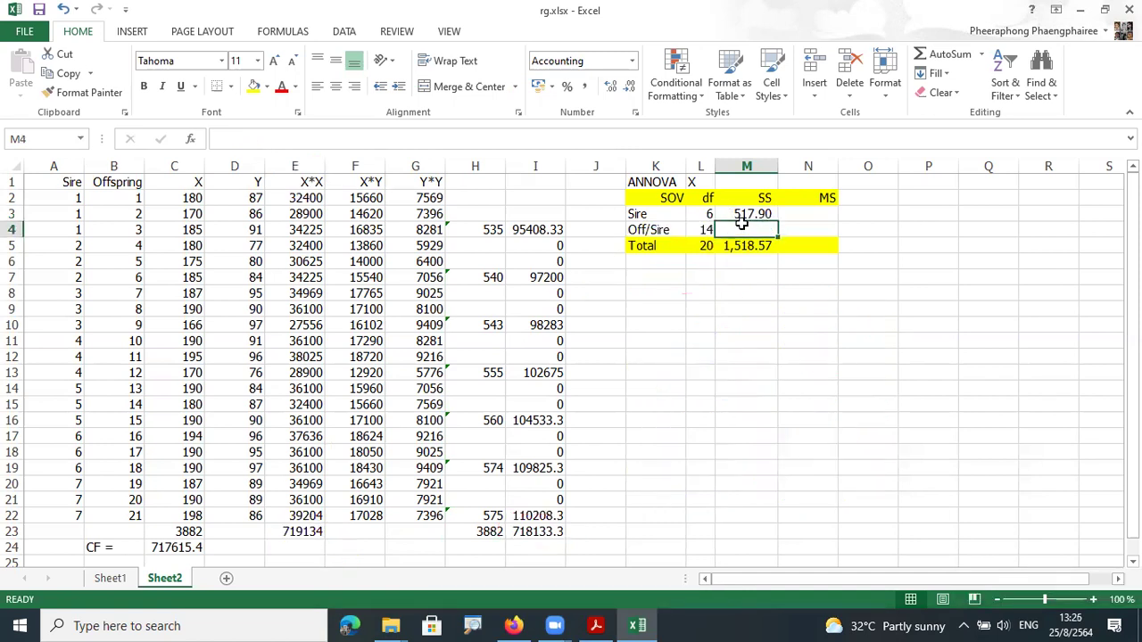
{"action": "type", "text": "+"}
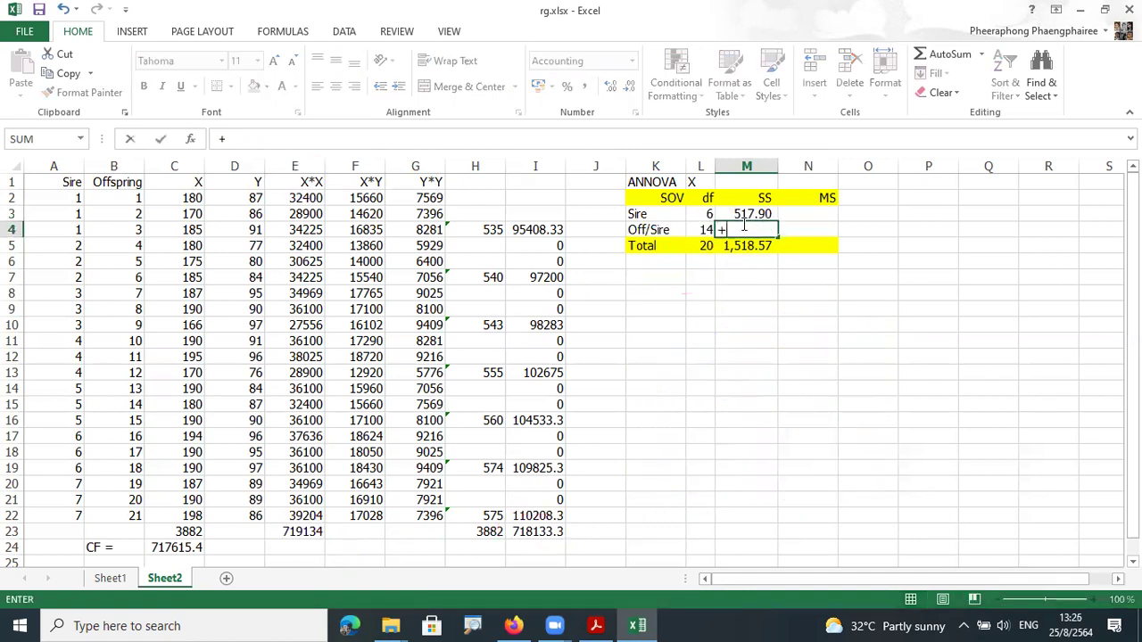
{"action": "left_click", "coordinate": [301, 531]}
{"action": "type", "text": "-"}
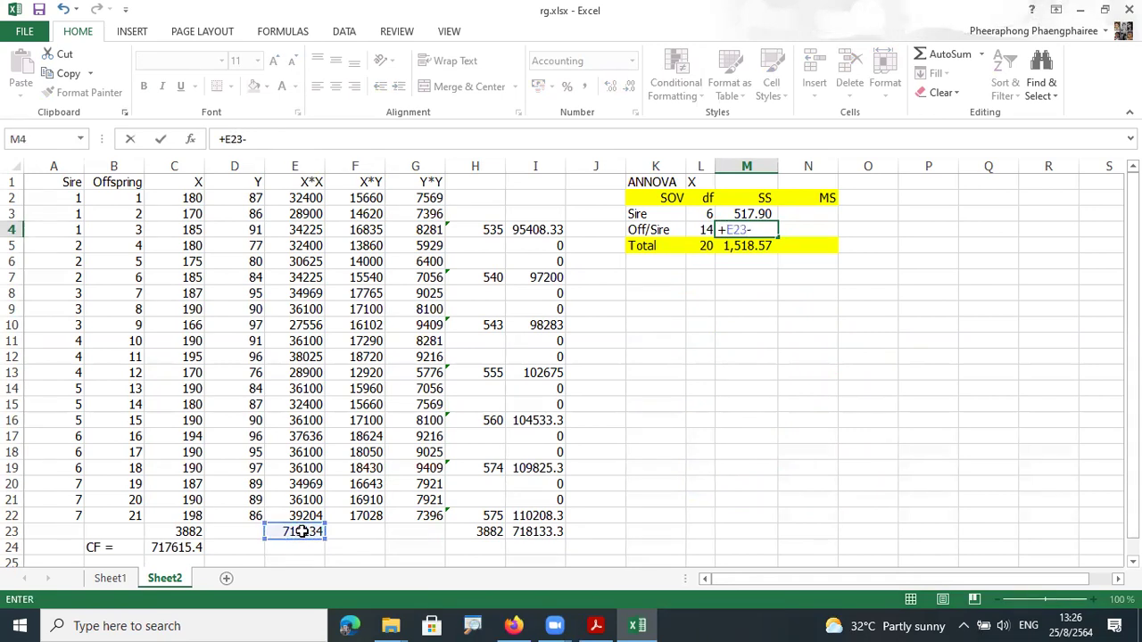
{"action": "left_click", "coordinate": [526, 532]}
{"action": "key", "text": "Return"}
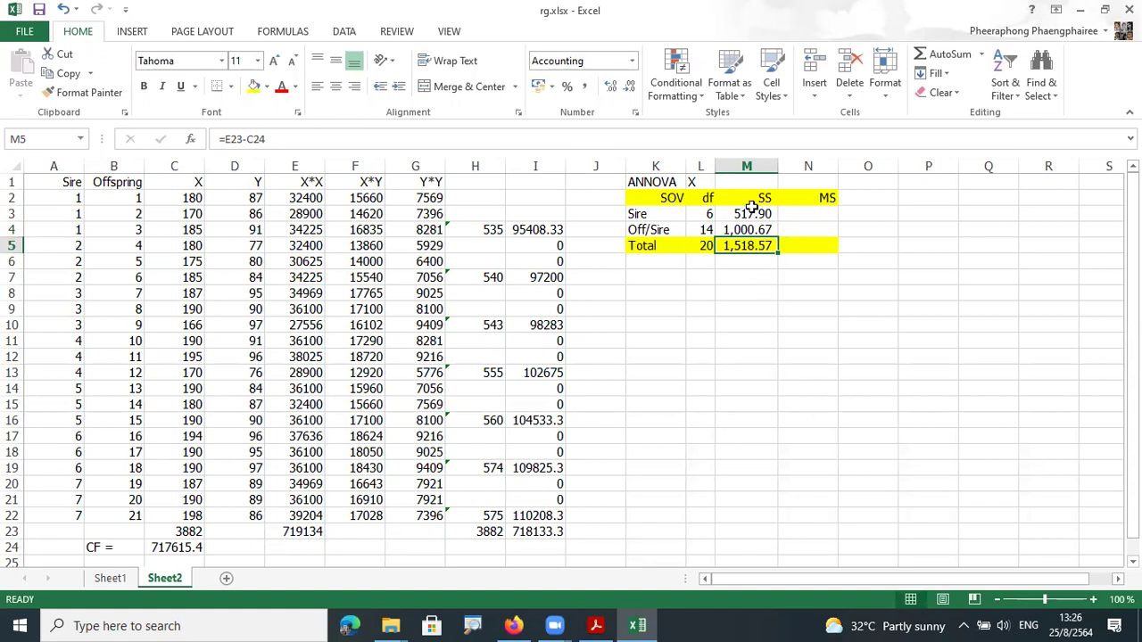
Step: Add a sum-of-squares check in M6 below the X table with the formula +M3+M4-M5
{"action": "left_click_drag", "start_coordinate": [744, 215], "coordinate": [745, 224]}
{"action": "left_click", "coordinate": [746, 246]}
{"action": "left_click", "coordinate": [741, 258]}
{"action": "type", "text": "+"}
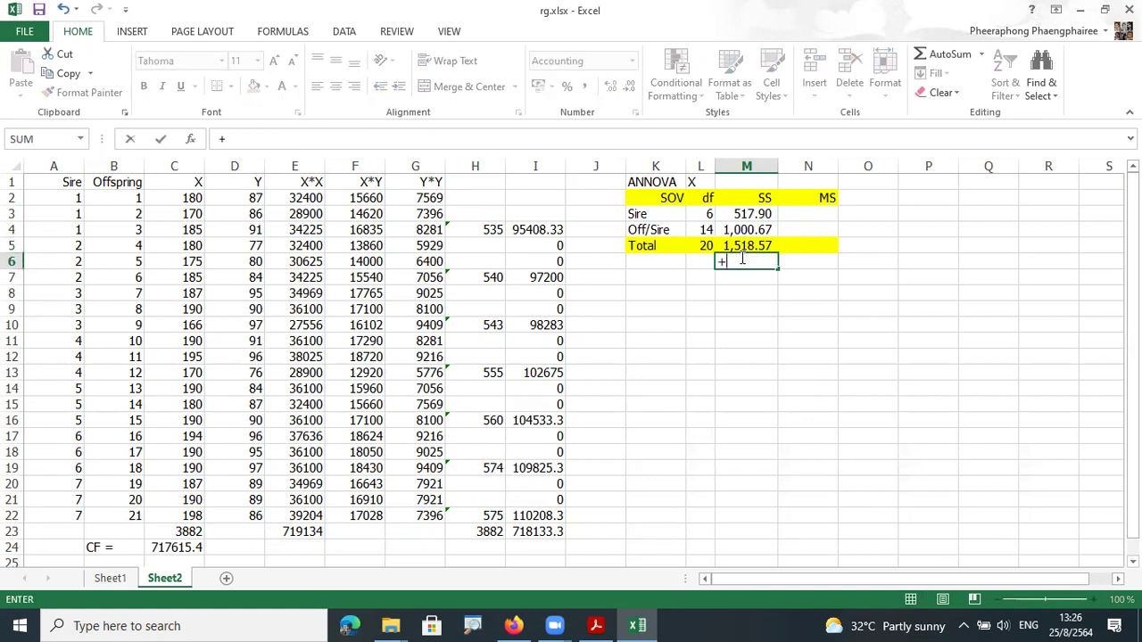
{"action": "left_click", "coordinate": [749, 212]}
{"action": "type", "text": "+"}
{"action": "left_click", "coordinate": [731, 230]}
{"action": "type", "text": "-"}
{"action": "left_click", "coordinate": [743, 245]}
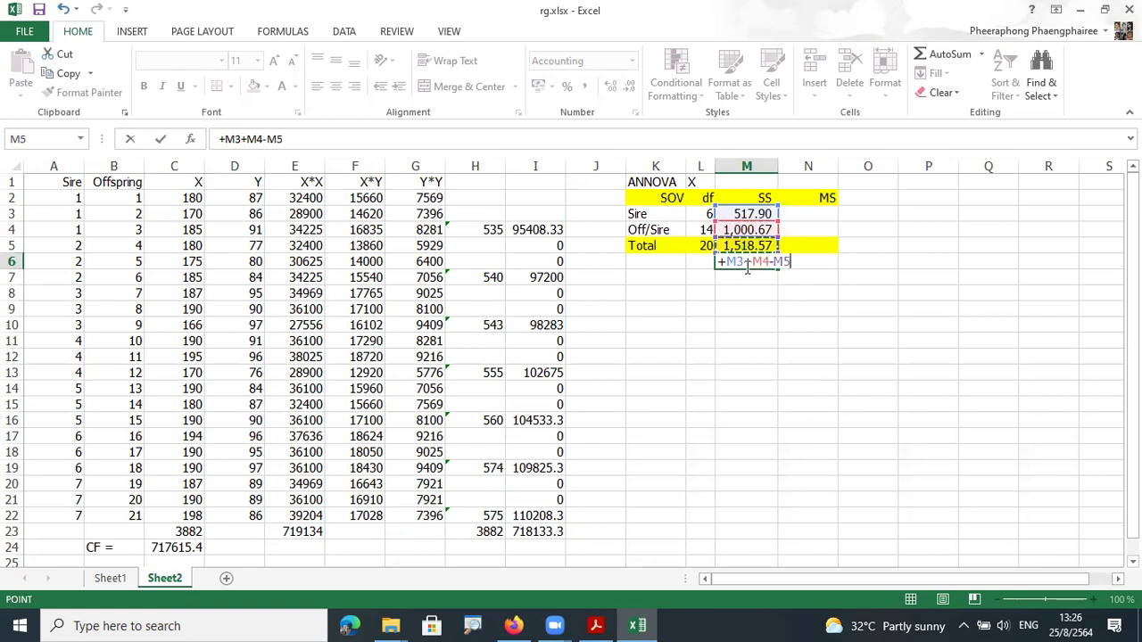
{"action": "key", "text": "Return"}
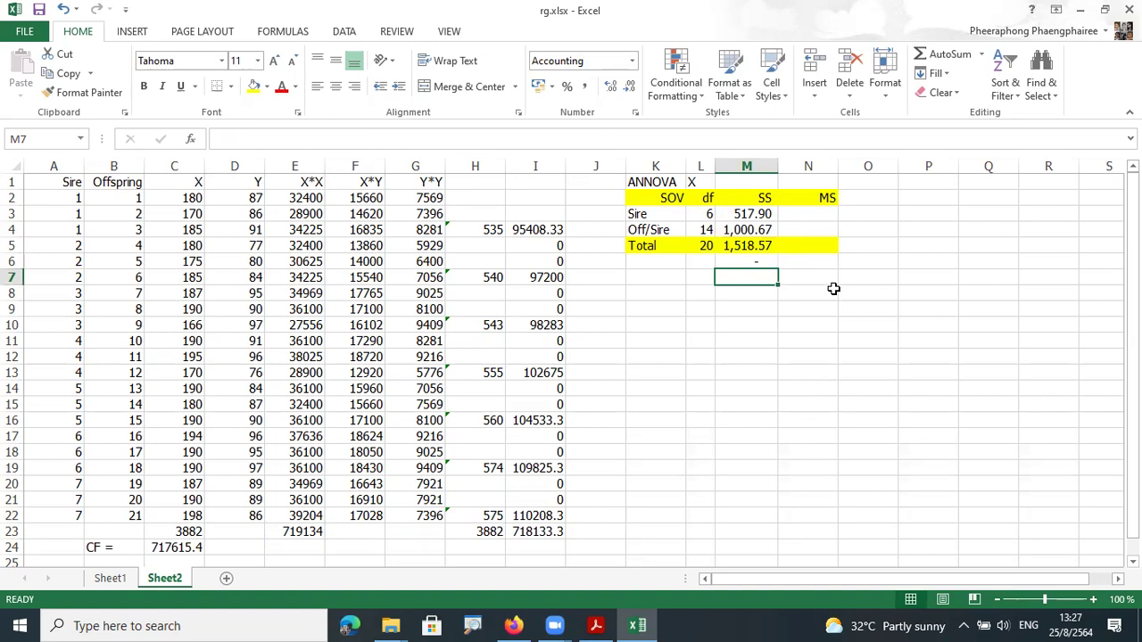
{"action": "left_click", "coordinate": [764, 260]}
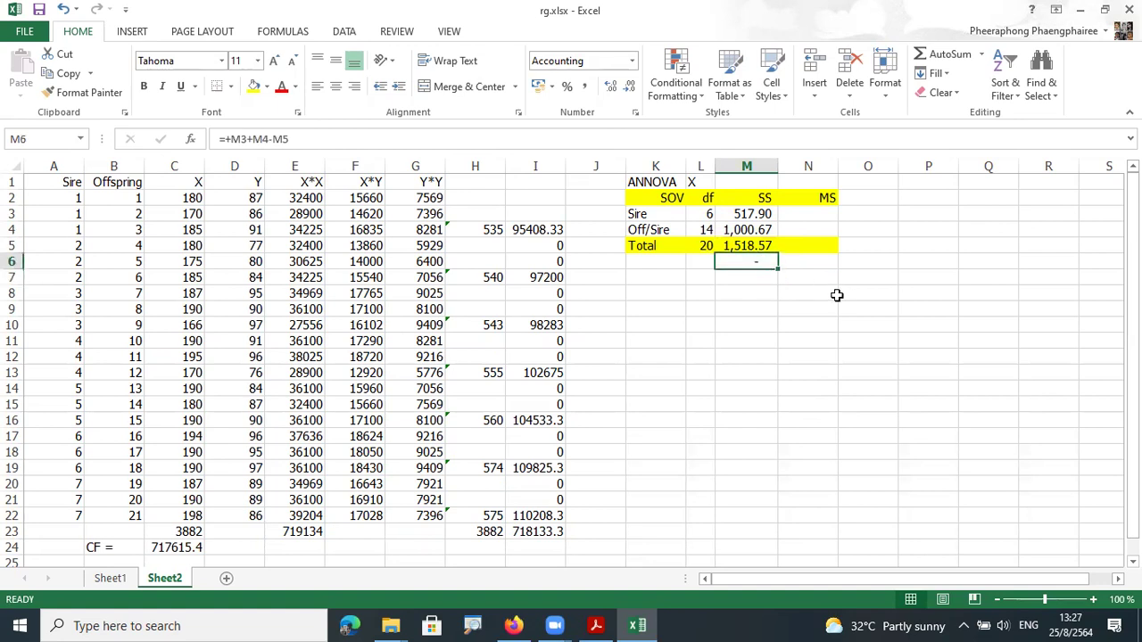
Step: Compute the Sire MS in N3 as =M3/L3 and fill the formula down to the Off/Sire row in N4
{"action": "left_click", "coordinate": [813, 216]}
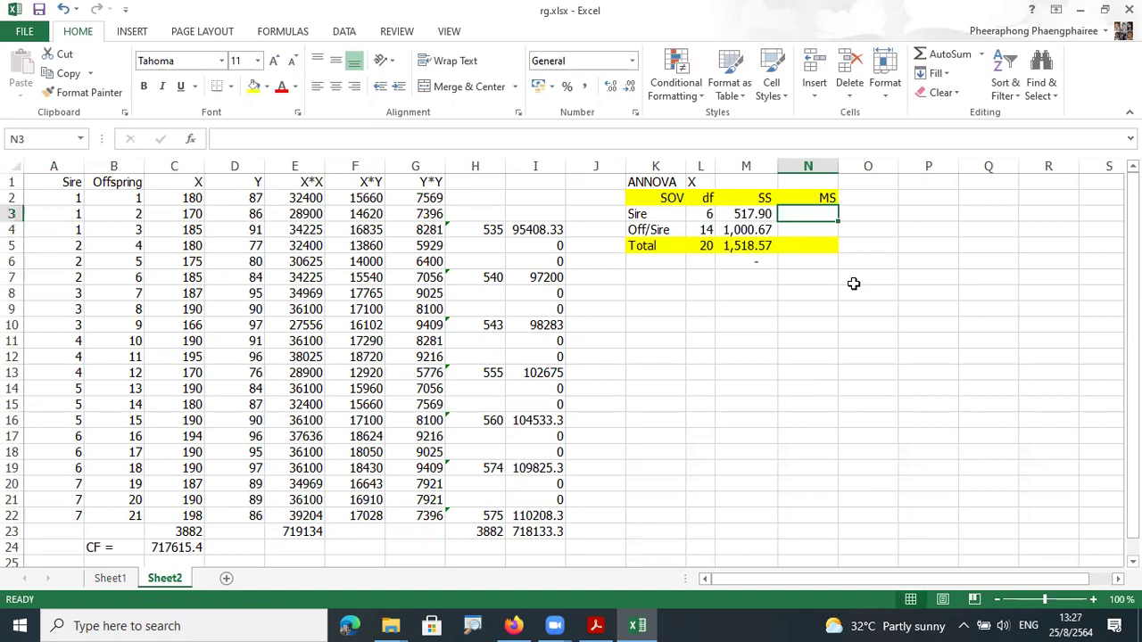
{"action": "type", "text": "="}
{"action": "key", "text": "Left"}
{"action": "type", "text": "/"}
{"action": "key", "text": "Left"}
{"action": "key", "text": "Left"}
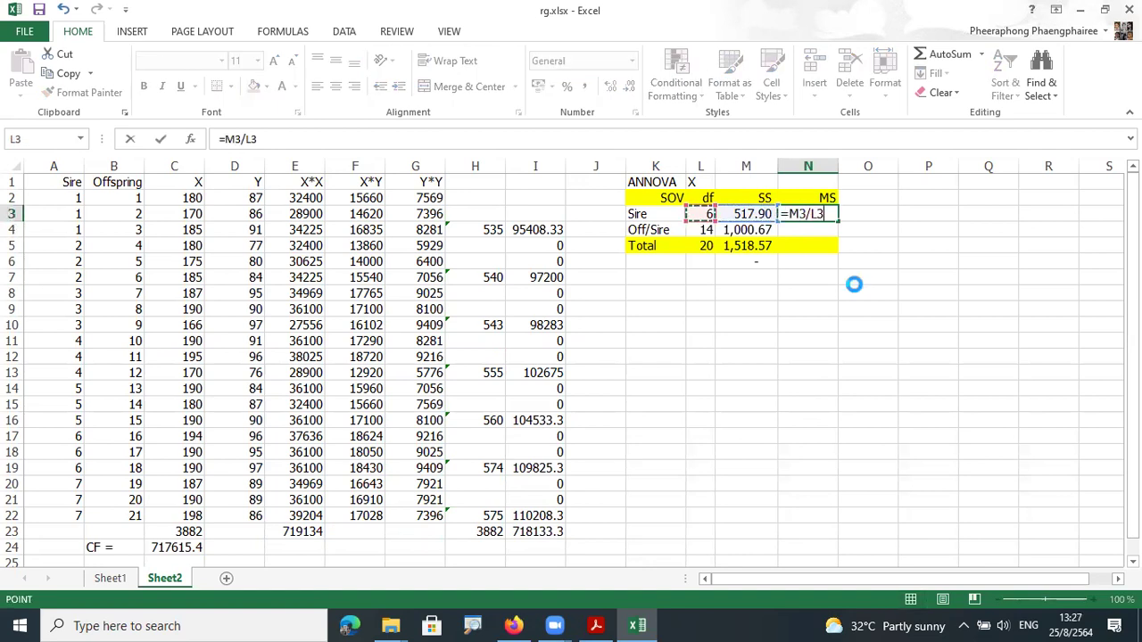
{"action": "key", "text": "Return"}
{"action": "left_click", "coordinate": [825, 214]}
{"action": "left_click_drag", "start_coordinate": [839, 221], "coordinate": [835, 235]}
{"action": "left_click_drag", "start_coordinate": [883, 276], "coordinate": [903, 272]}
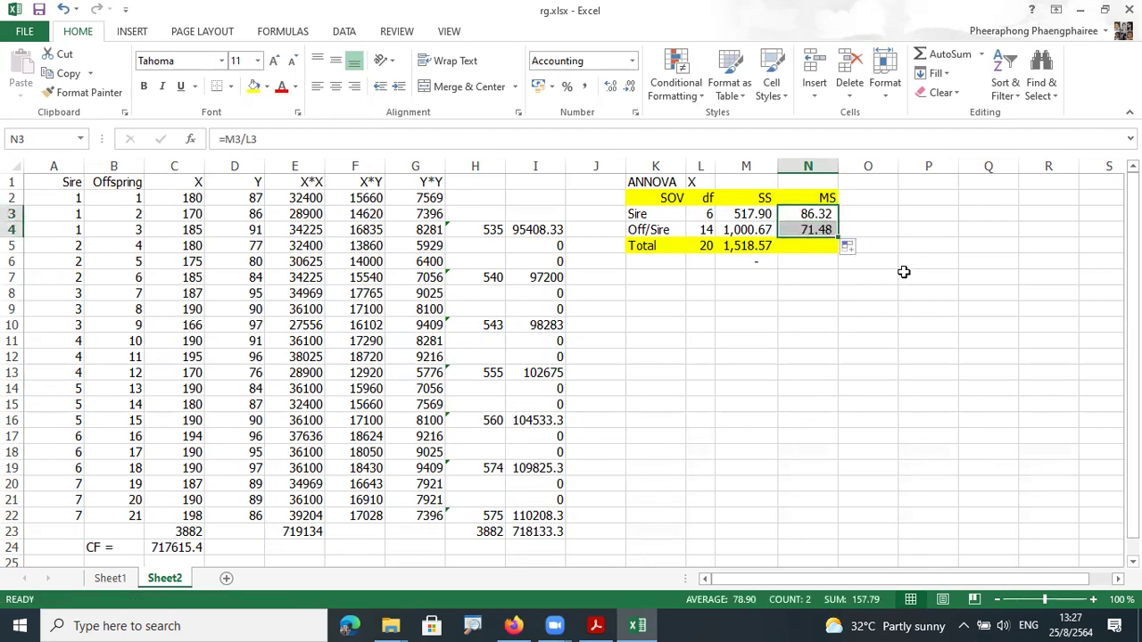
Step: Enter the variance component headings Vw in O2 and Vsire in P2, beside the MS column
{"action": "left_click", "coordinate": [883, 198]}
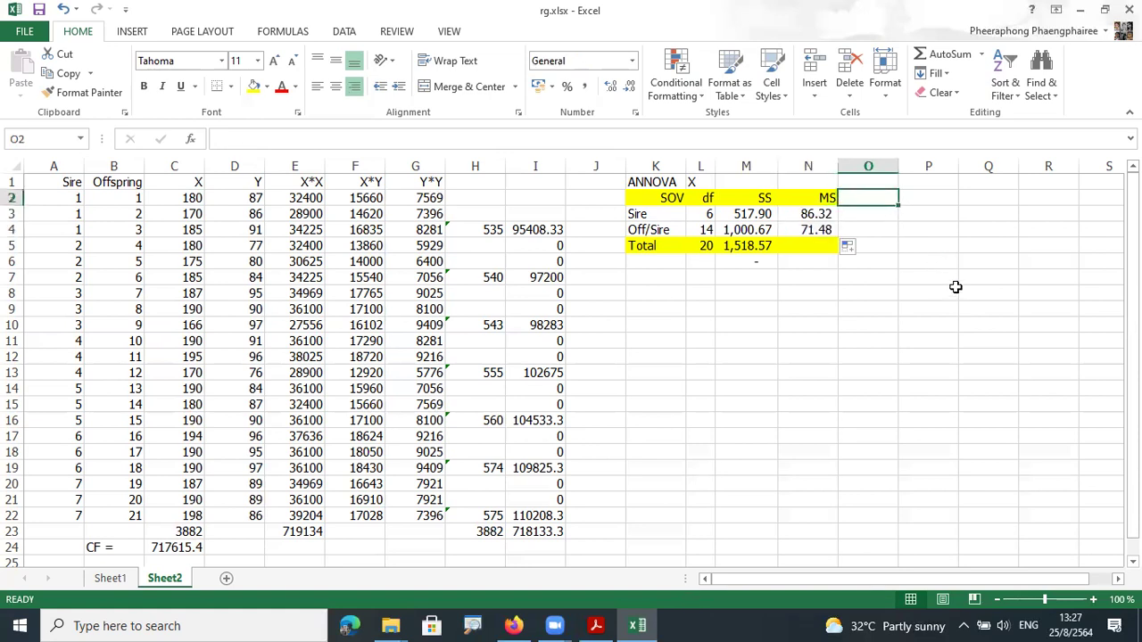
{"action": "type", "text": "Vw"}
{"action": "key", "text": "Tab"}
{"action": "type", "text": "Vsire"}
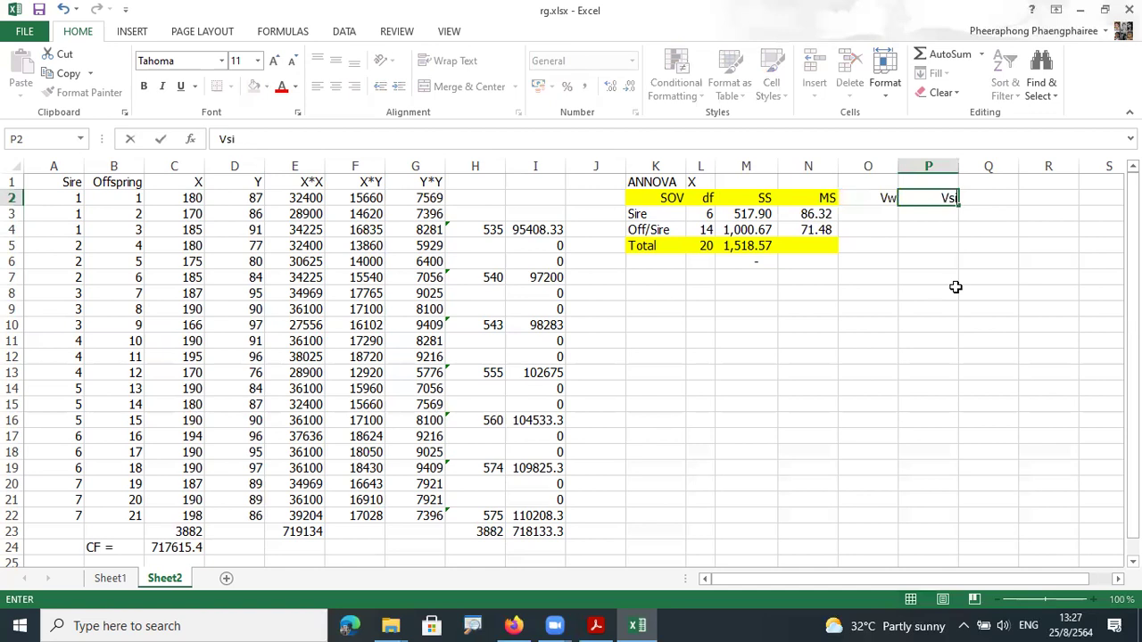
{"action": "key", "text": "Return"}
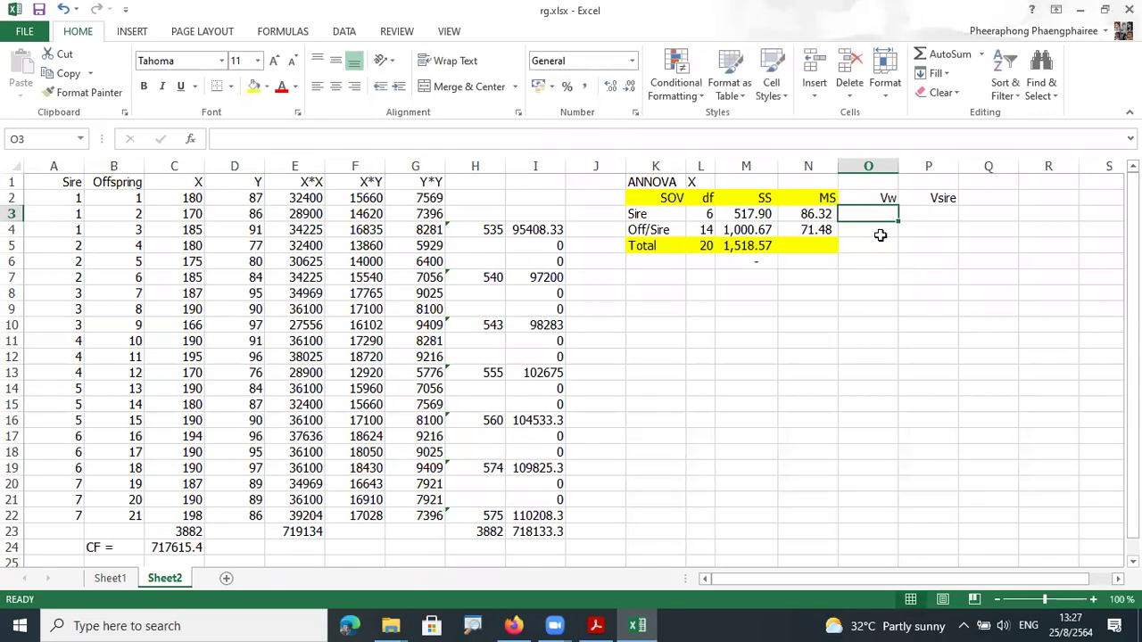
{"action": "left_click", "coordinate": [880, 233]}
{"action": "left_click", "coordinate": [894, 211]}
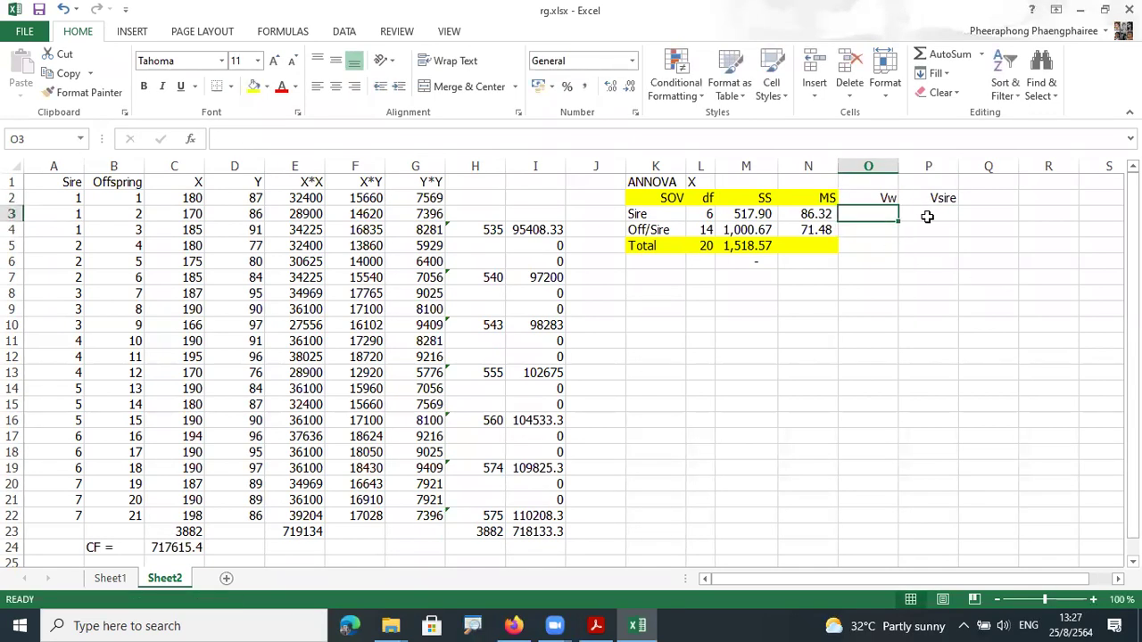
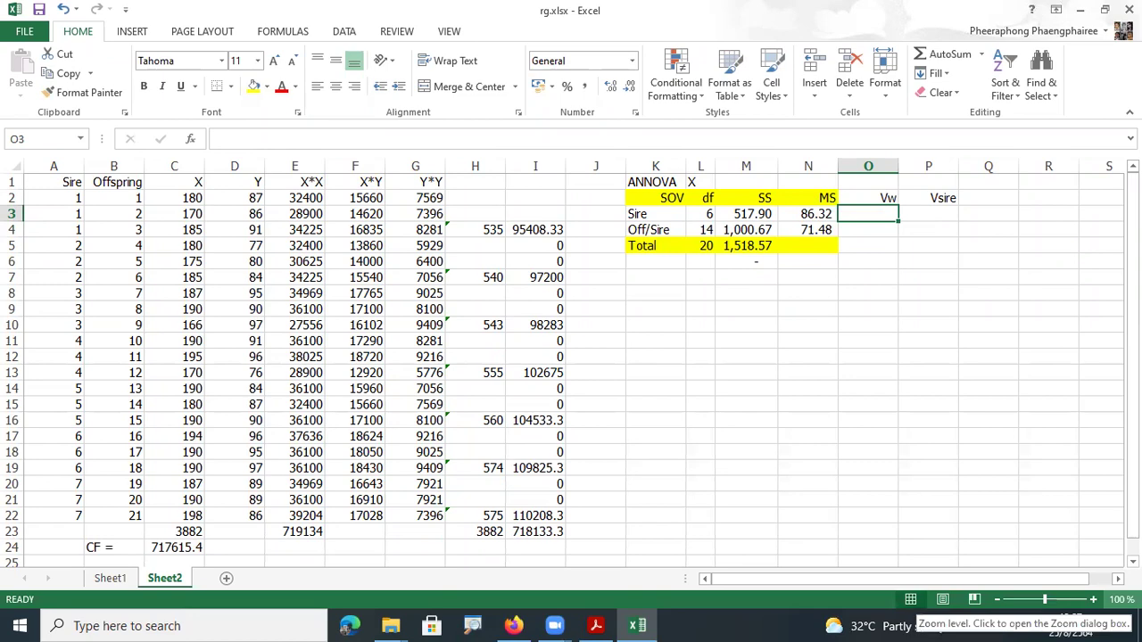
Step: Enlarge the sheet to 120% and widen column M so the SS values fit
{"action": "left_click", "coordinate": [1090, 598]}
{"action": "left_click", "coordinate": [1088, 598]}
{"action": "scroll", "coordinate": [1009, 425], "scroll_direction": "up", "scroll_amount": 1}
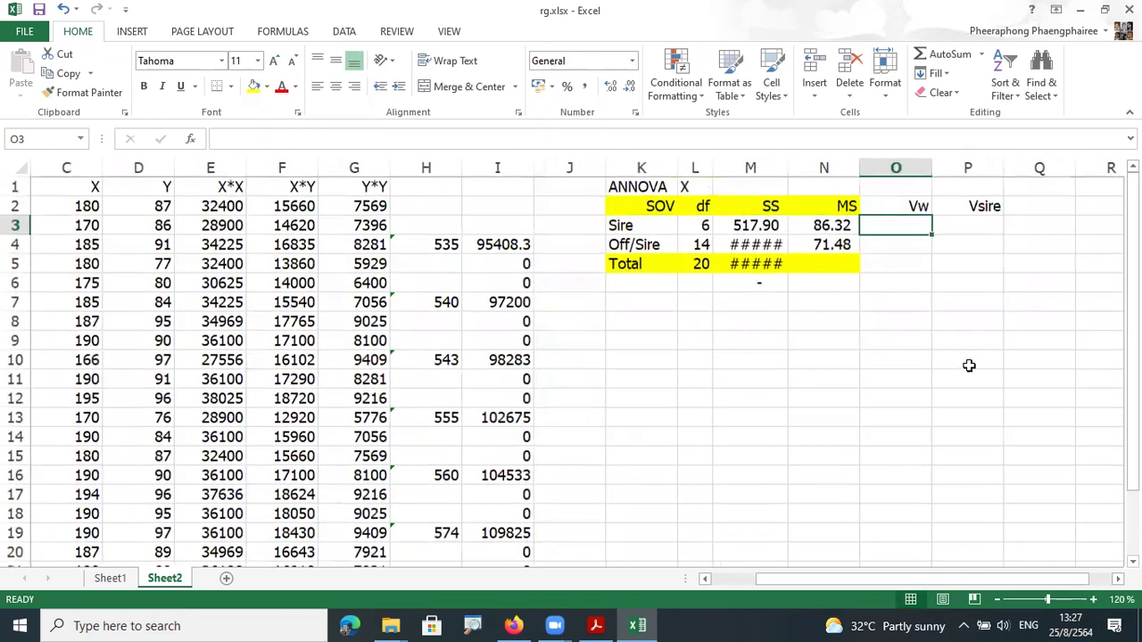
{"action": "double_click", "coordinate": [788, 167]}
{"action": "left_click_drag", "start_coordinate": [788, 168], "coordinate": [803, 168]}
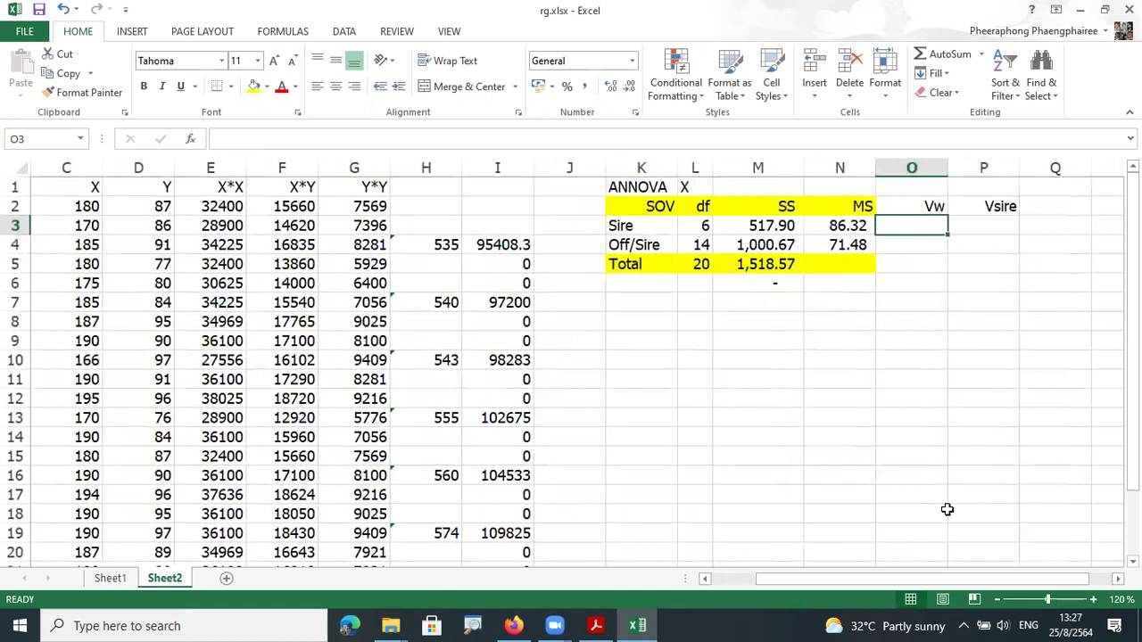
Step: Zoom the sheet to 150% and bring the ANOVA table with the Vw and Vsire columns into view
{"action": "left_click", "coordinate": [1093, 598]}
{"action": "left_click", "coordinate": [1093, 598]}
{"action": "left_click", "coordinate": [1092, 599]}
{"action": "scroll", "coordinate": [1056, 446], "scroll_direction": "up", "scroll_amount": 1}
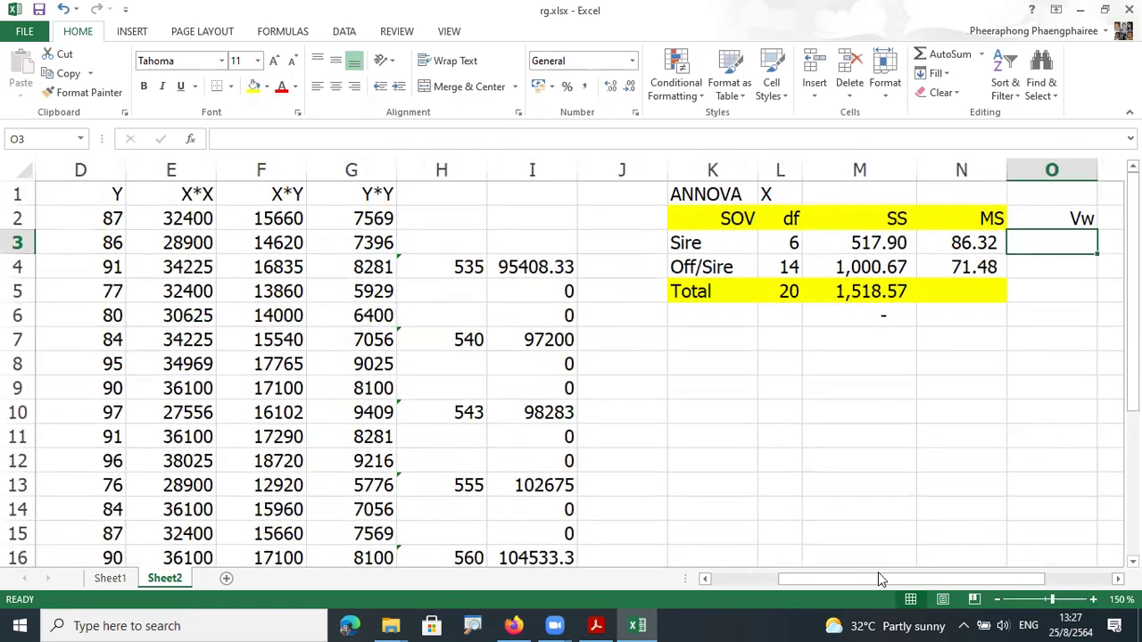
{"action": "left_click_drag", "start_coordinate": [880, 578], "coordinate": [952, 582]}
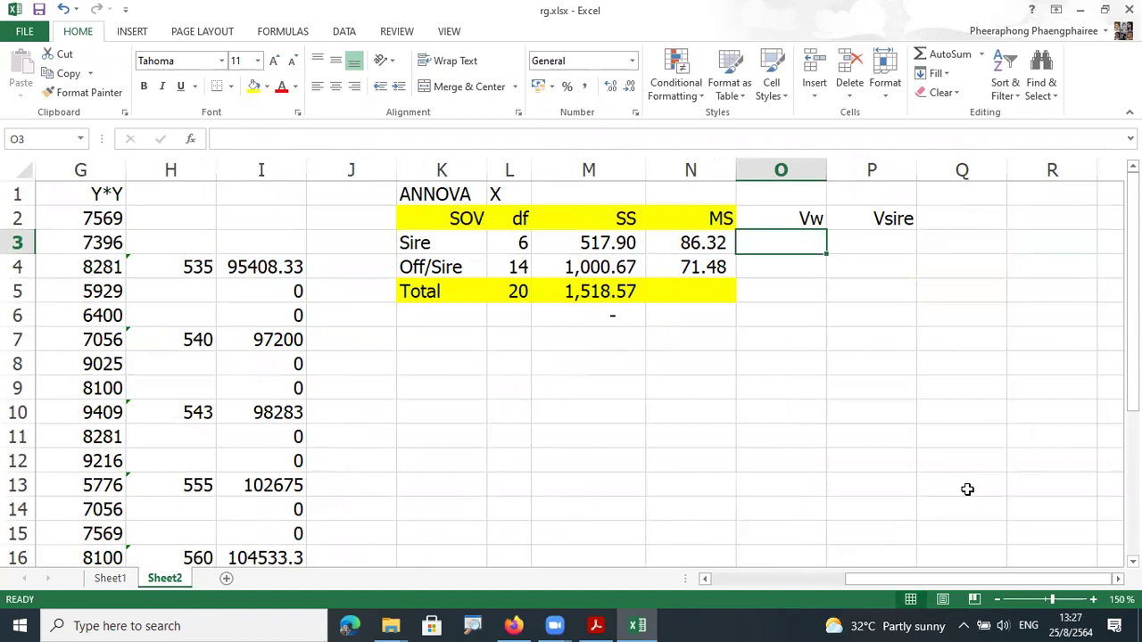
{"action": "left_click", "coordinate": [1116, 578]}
{"action": "left_click", "coordinate": [1116, 578]}
{"action": "left_click", "coordinate": [1117, 578]}
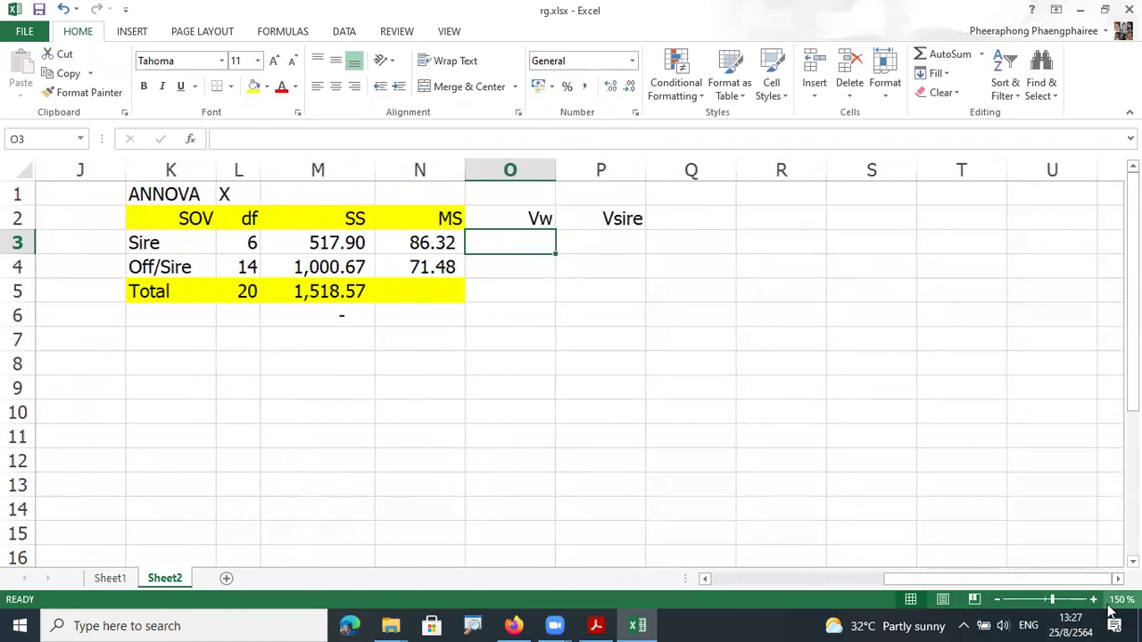
{"action": "left_click", "coordinate": [1087, 601]}
{"action": "left_click", "coordinate": [996, 600]}
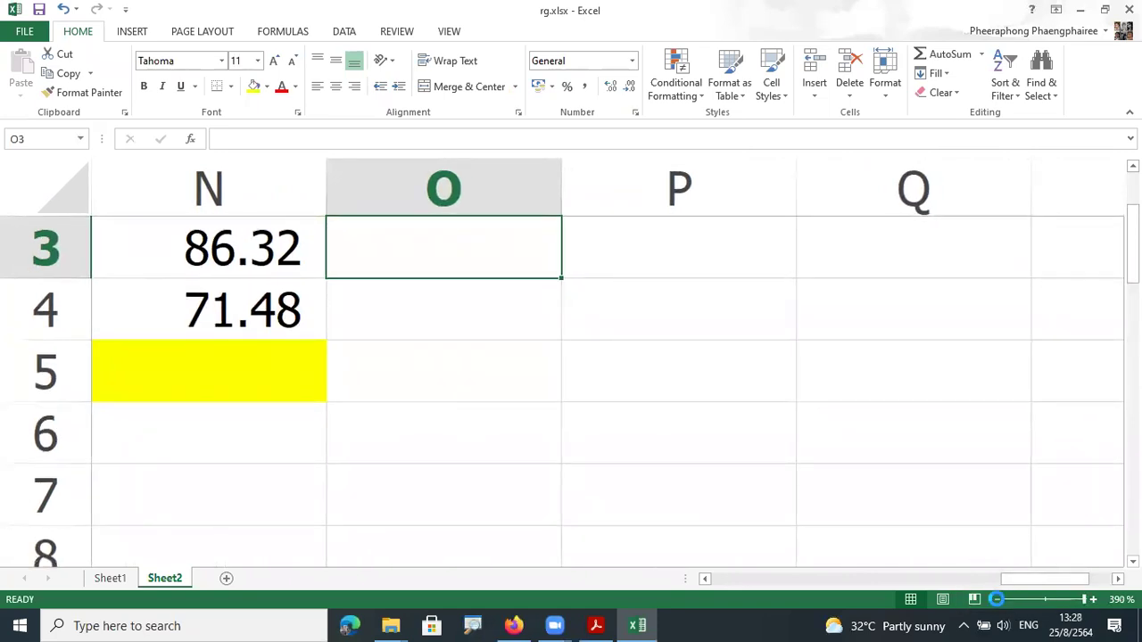
{"action": "left_click", "coordinate": [997, 600]}
{"action": "left_click", "coordinate": [997, 600]}
{"action": "left_click", "coordinate": [996, 600]}
{"action": "left_click", "coordinate": [996, 599]}
{"action": "left_click", "coordinate": [997, 600]}
{"action": "left_click", "coordinate": [996, 600]}
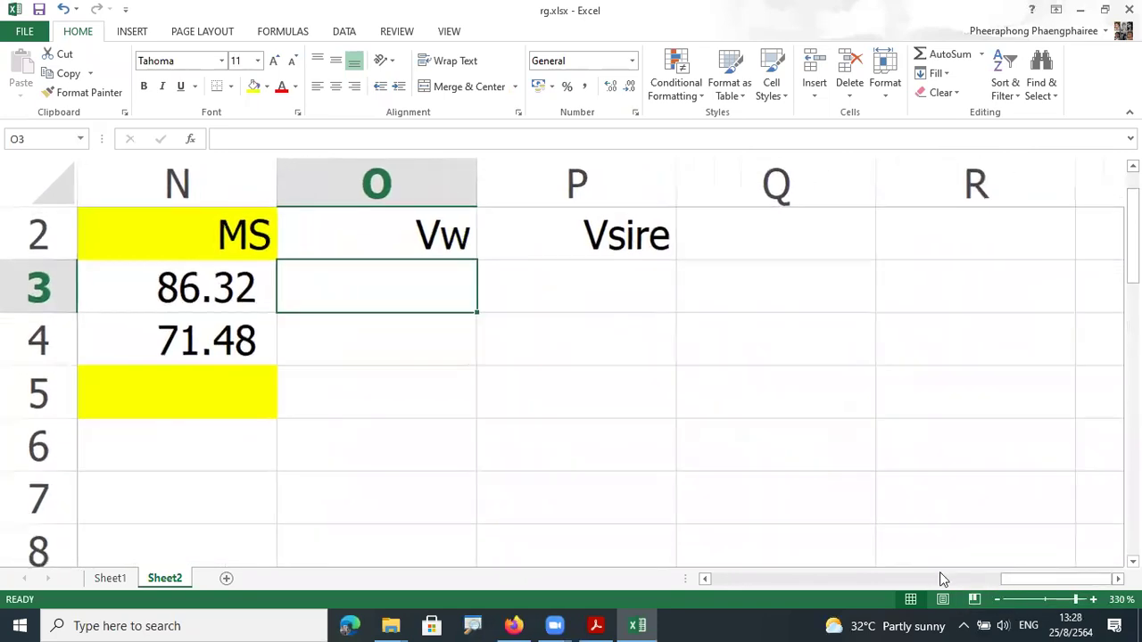
{"action": "left_click", "coordinate": [1042, 600]}
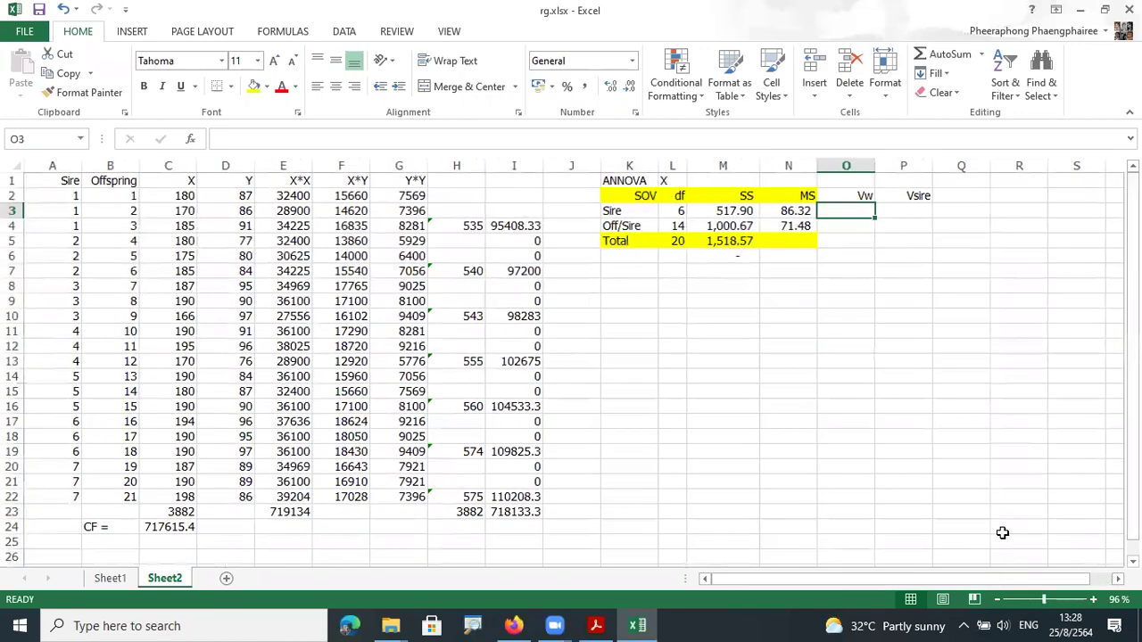
{"action": "left_click", "coordinate": [1092, 600]}
{"action": "left_click", "coordinate": [1093, 599]}
{"action": "left_click", "coordinate": [1093, 599]}
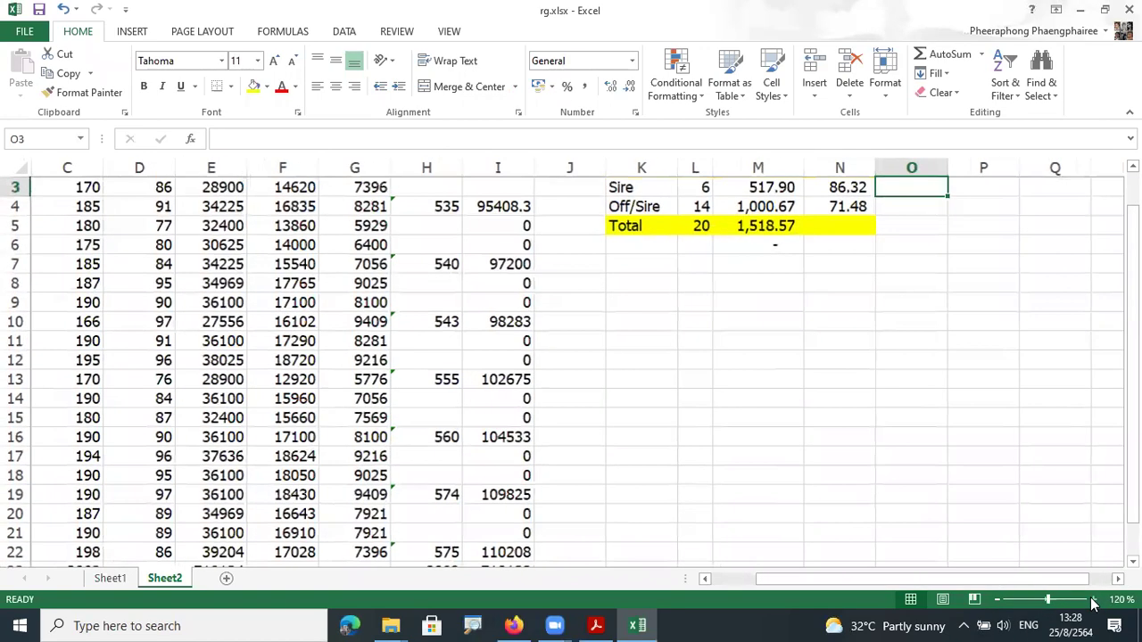
{"action": "left_click", "coordinate": [1092, 600]}
{"action": "left_click", "coordinate": [1093, 600]}
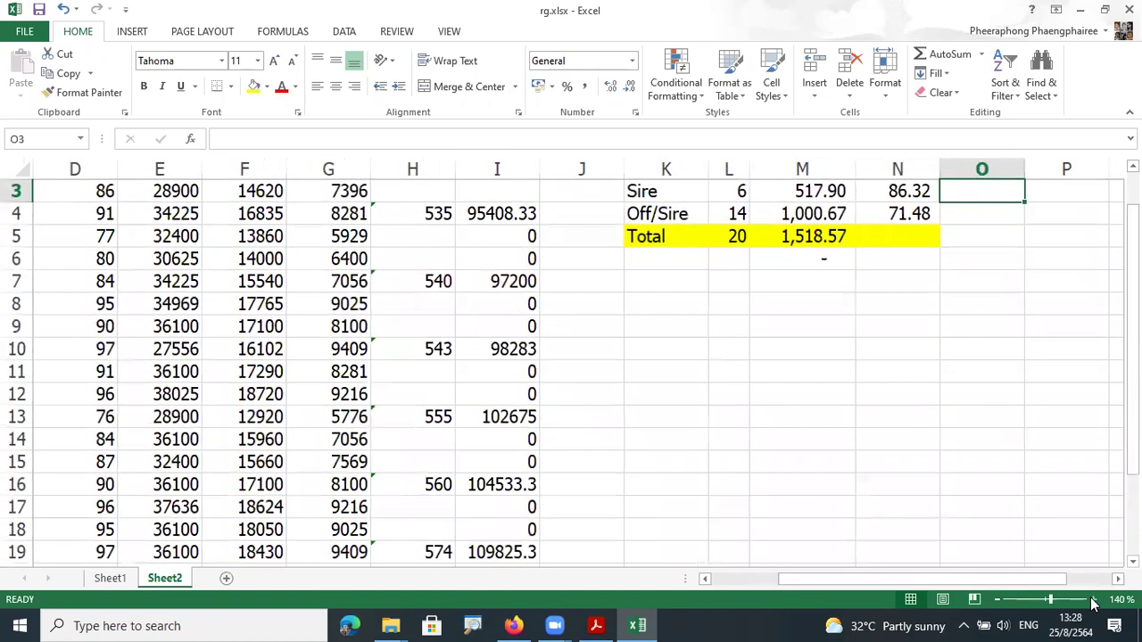
{"action": "left_click", "coordinate": [1093, 599]}
{"action": "scroll", "coordinate": [1099, 375], "scroll_direction": "up", "scroll_amount": 1}
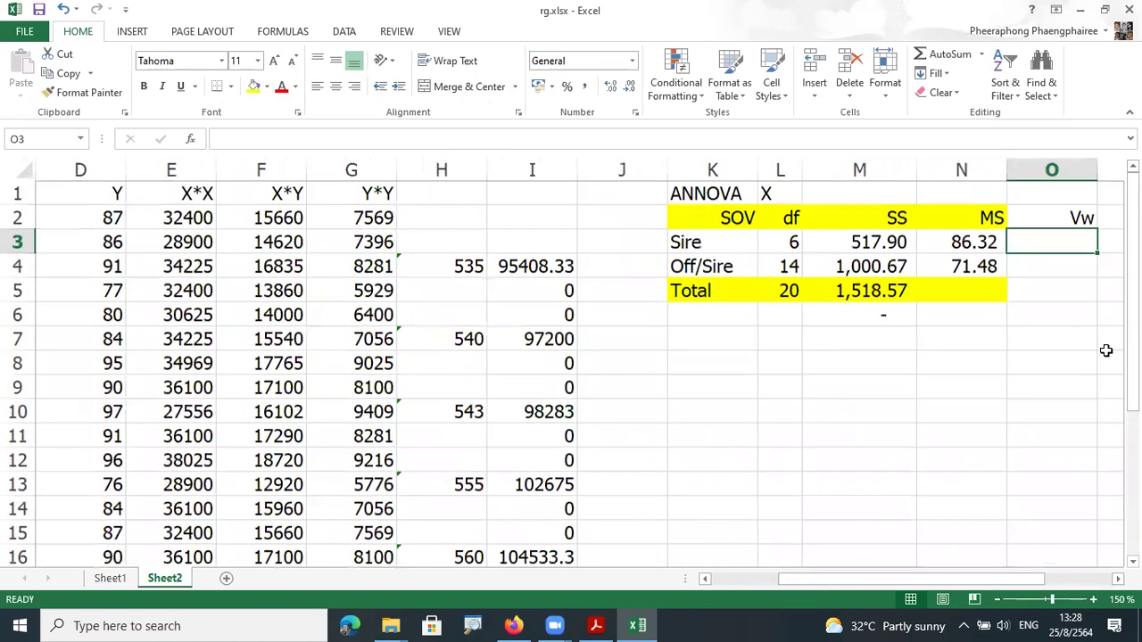
{"action": "left_click_drag", "start_coordinate": [977, 580], "coordinate": [1058, 559]}
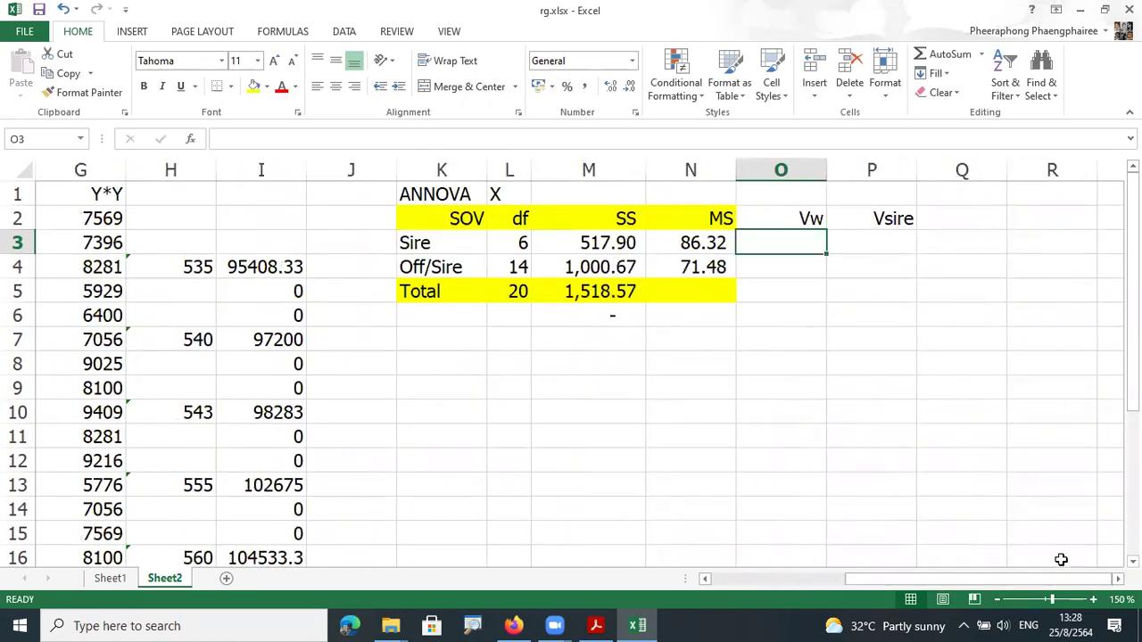
{"action": "left_click", "coordinate": [1118, 579]}
{"action": "left_click", "coordinate": [1118, 578]}
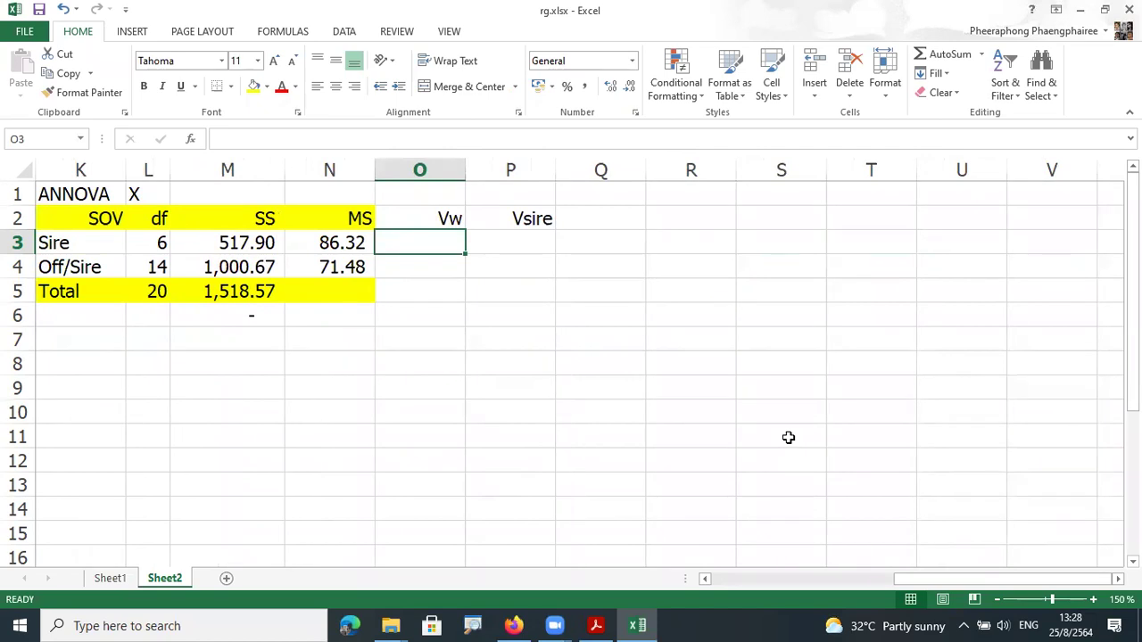
{"action": "left_click", "coordinate": [705, 579]}
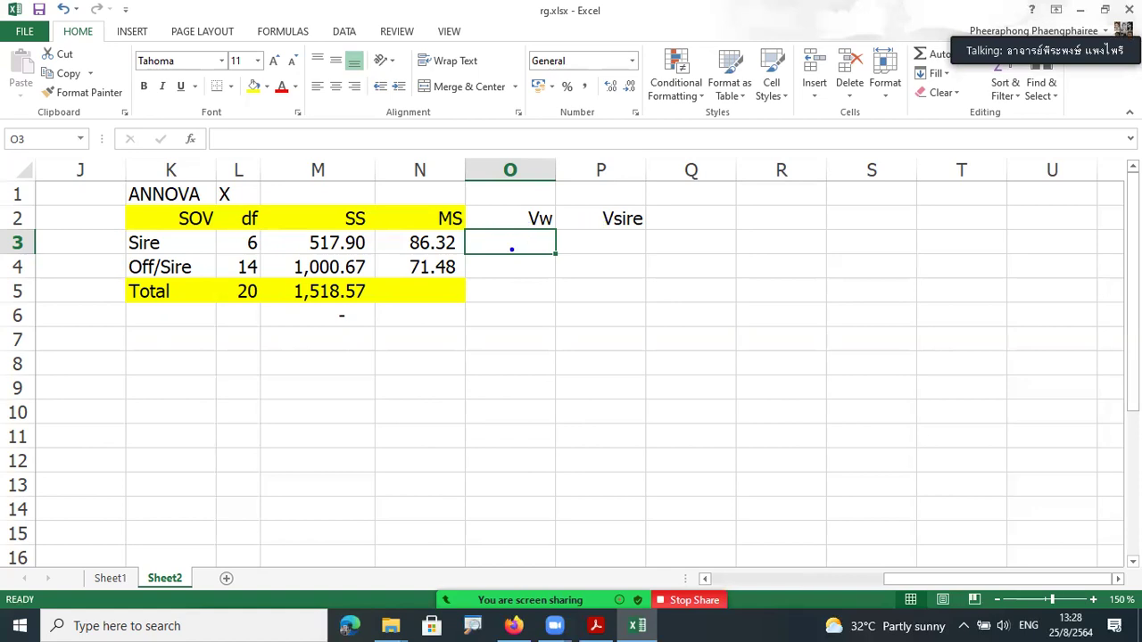
Step: Handwrite E(MS) in blue below the table, circle the Off/Sire MS, and link it to the label Vw and a ring in O4
{"action": "mouse_move", "coordinate": [307, 356]}
{"action": "left_mouse_down"}
{"action": "mouse_move", "coordinate": [298, 360]}
{"action": "mouse_move", "coordinate": [314, 381]}
{"action": "mouse_move", "coordinate": [357, 389]}
{"action": "mouse_move", "coordinate": [312, 393]}
{"action": "left_mouse_up"}
{"action": "left_click_drag", "start_coordinate": [371, 360], "coordinate": [364, 400]}
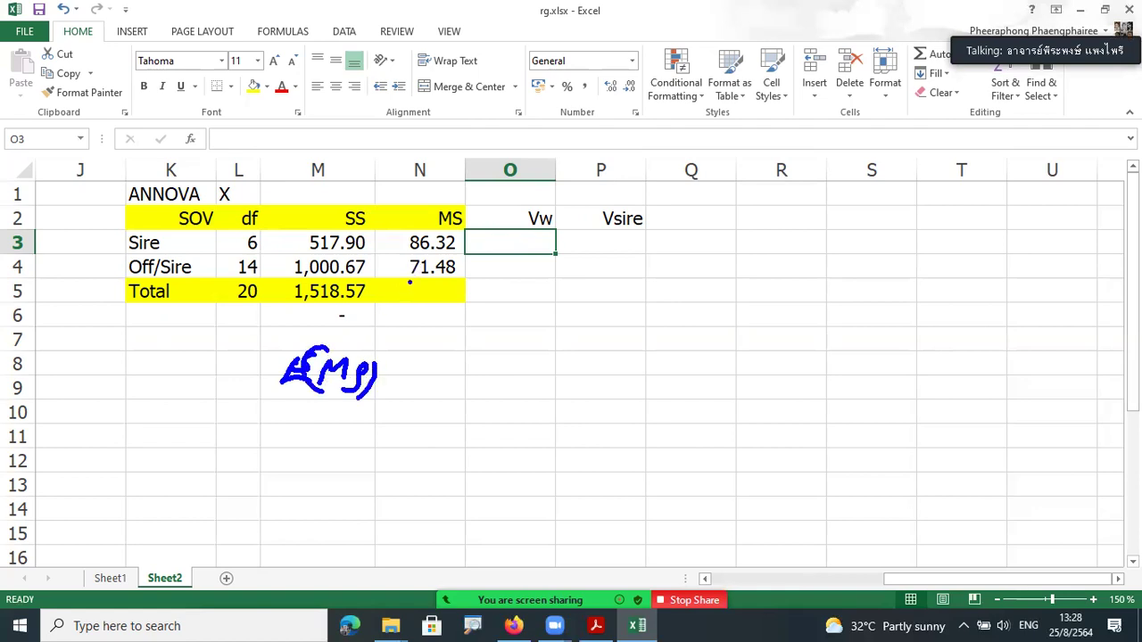
{"action": "left_click_drag", "start_coordinate": [403, 281], "coordinate": [442, 277]}
{"action": "mouse_move", "coordinate": [408, 287]}
{"action": "left_mouse_down"}
{"action": "mouse_move", "coordinate": [437, 285]}
{"action": "mouse_move", "coordinate": [434, 353]}
{"action": "mouse_move", "coordinate": [470, 353]}
{"action": "left_mouse_up"}
{"action": "mouse_move", "coordinate": [421, 277]}
{"action": "left_mouse_down"}
{"action": "mouse_move", "coordinate": [462, 273]}
{"action": "mouse_move", "coordinate": [406, 290]}
{"action": "mouse_move", "coordinate": [489, 274]}
{"action": "left_mouse_up"}
{"action": "left_click_drag", "start_coordinate": [526, 259], "coordinate": [546, 280]}
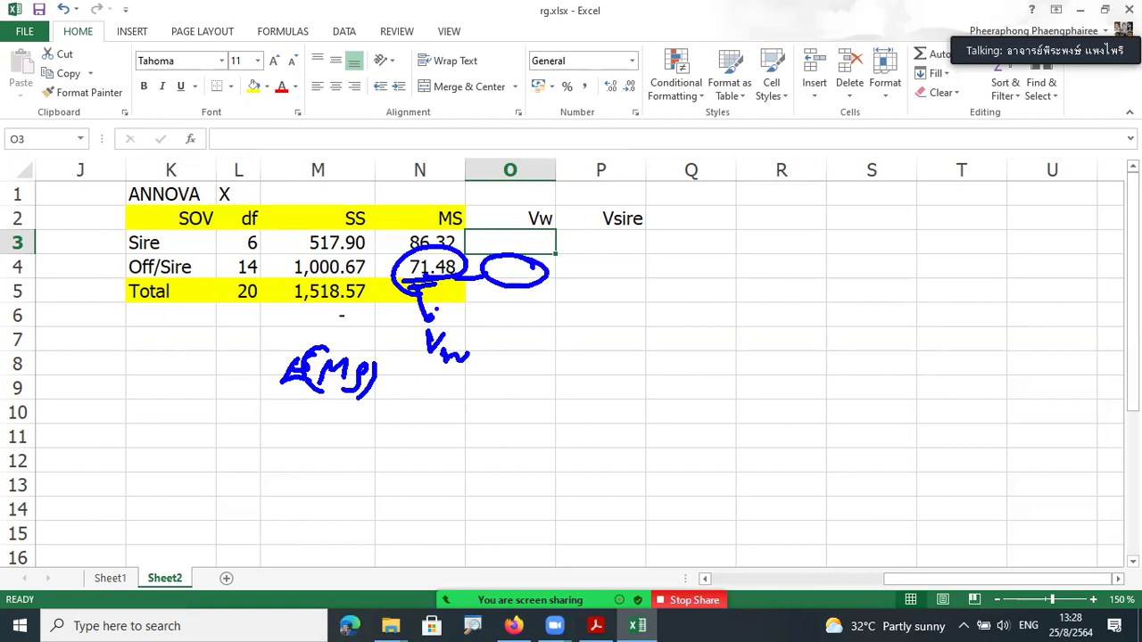
Step: Circle the Sire MS in blue, draw a line down from it, and handwrite its expectation Vw + kVsire
{"action": "mouse_move", "coordinate": [411, 256]}
{"action": "left_mouse_down"}
{"action": "mouse_move", "coordinate": [417, 214]}
{"action": "mouse_move", "coordinate": [384, 248]}
{"action": "mouse_move", "coordinate": [152, 364]}
{"action": "left_mouse_up"}
{"action": "mouse_move", "coordinate": [82, 400]}
{"action": "left_mouse_down"}
{"action": "mouse_move", "coordinate": [93, 433]}
{"action": "mouse_move", "coordinate": [109, 405]}
{"action": "left_mouse_up"}
{"action": "left_click_drag", "start_coordinate": [98, 437], "coordinate": [121, 442]}
{"action": "mouse_move", "coordinate": [136, 433]}
{"action": "left_mouse_down"}
{"action": "mouse_move", "coordinate": [151, 431]}
{"action": "mouse_move", "coordinate": [151, 447]}
{"action": "left_mouse_up"}
{"action": "left_click", "coordinate": [177, 443]}
{"action": "mouse_move", "coordinate": [194, 405]}
{"action": "left_mouse_down"}
{"action": "mouse_move", "coordinate": [182, 441]}
{"action": "mouse_move", "coordinate": [198, 445]}
{"action": "mouse_move", "coordinate": [239, 418]}
{"action": "mouse_move", "coordinate": [232, 459]}
{"action": "mouse_move", "coordinate": [250, 467]}
{"action": "left_mouse_up"}
{"action": "left_click", "coordinate": [251, 444]}
{"action": "left_click_drag", "start_coordinate": [257, 455], "coordinate": [269, 464]}
{"action": "left_click_drag", "start_coordinate": [265, 457], "coordinate": [276, 464]}
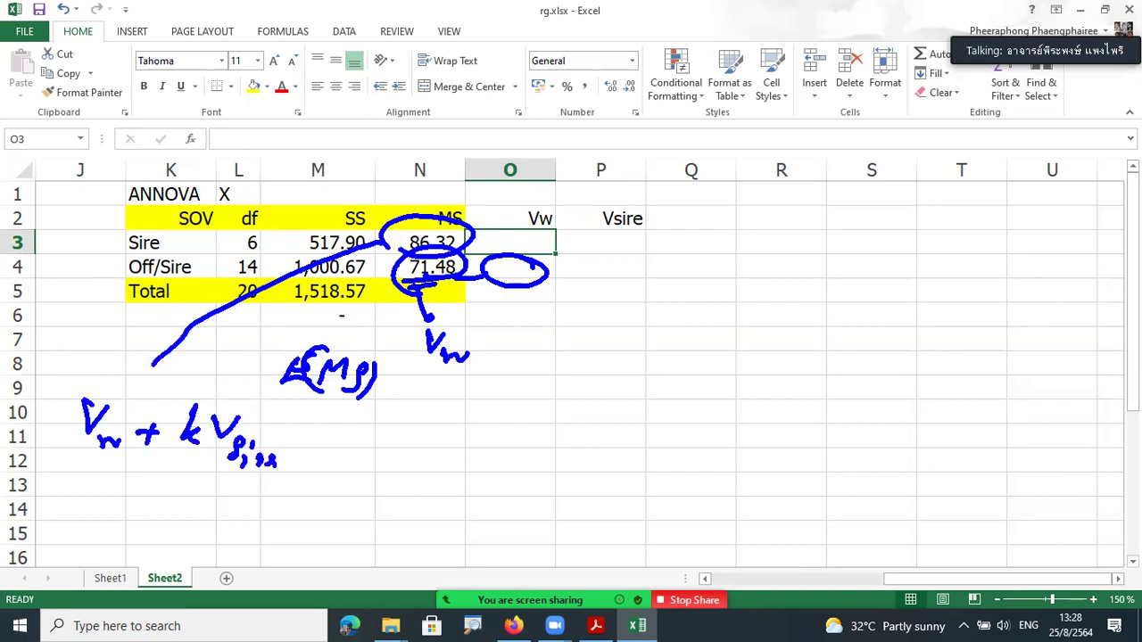
Step: Circle k in red in the handwritten expectation and write that it equals 3 underneath
{"action": "left_click", "coordinate": [202, 422]}
{"action": "mouse_move", "coordinate": [185, 451]}
{"action": "left_mouse_down"}
{"action": "mouse_move", "coordinate": [186, 481]}
{"action": "mouse_move", "coordinate": [196, 483]}
{"action": "left_mouse_up"}
{"action": "mouse_move", "coordinate": [182, 498]}
{"action": "left_mouse_down"}
{"action": "mouse_move", "coordinate": [200, 506]}
{"action": "mouse_move", "coordinate": [178, 515]}
{"action": "left_mouse_up"}
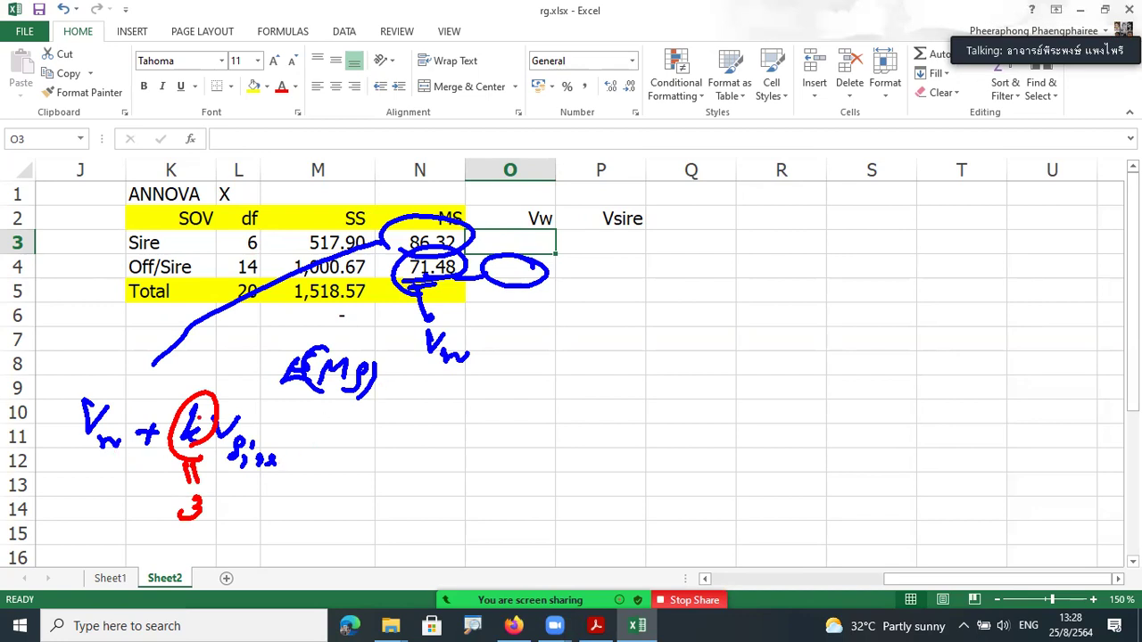
Step: Circle Vw in red, write 71.48 beneath it, and add empty parentheses after the 3 for Vsire
{"action": "mouse_move", "coordinate": [134, 430]}
{"action": "left_mouse_down"}
{"action": "mouse_move", "coordinate": [109, 466]}
{"action": "mouse_move", "coordinate": [130, 403]}
{"action": "left_mouse_up"}
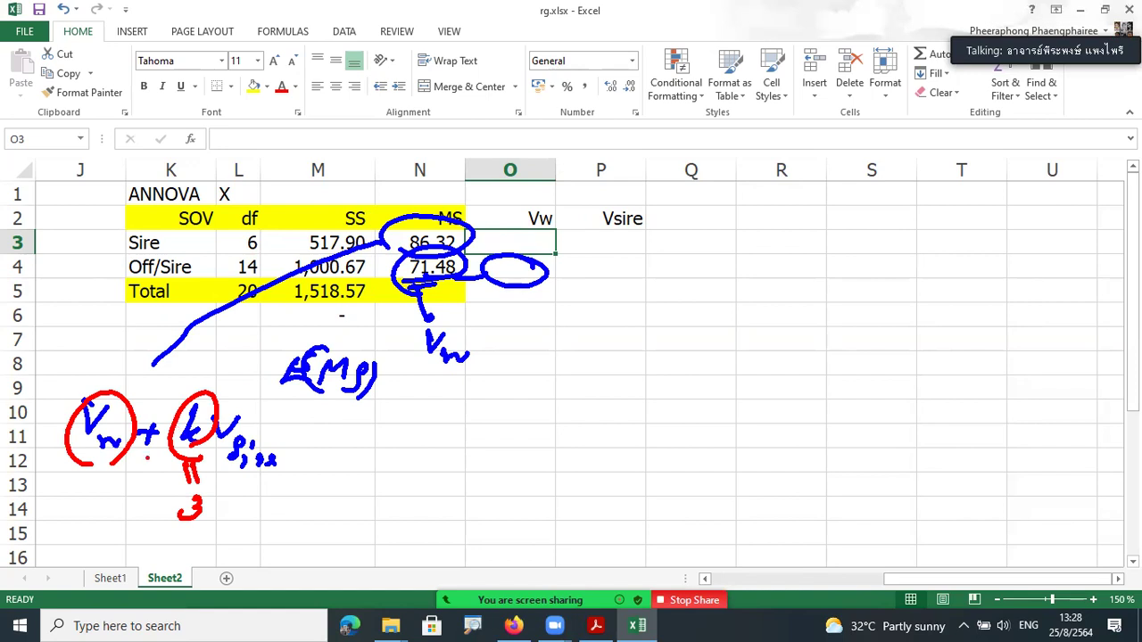
{"action": "left_click_drag", "start_coordinate": [50, 484], "coordinate": [59, 514]}
{"action": "mouse_move", "coordinate": [84, 479]}
{"action": "left_mouse_down"}
{"action": "mouse_move", "coordinate": [80, 509]}
{"action": "mouse_move", "coordinate": [119, 500]}
{"action": "mouse_move", "coordinate": [112, 513]}
{"action": "left_mouse_up"}
{"action": "left_click", "coordinate": [93, 505]}
{"action": "mouse_move", "coordinate": [134, 486]}
{"action": "left_mouse_down"}
{"action": "mouse_move", "coordinate": [125, 514]}
{"action": "mouse_move", "coordinate": [121, 503]}
{"action": "left_mouse_up"}
{"action": "left_click", "coordinate": [238, 486]}
{"action": "left_click_drag", "start_coordinate": [225, 496], "coordinate": [217, 526]}
{"action": "left_click_drag", "start_coordinate": [287, 496], "coordinate": [284, 519]}
{"action": "left_click", "coordinate": [271, 530]}
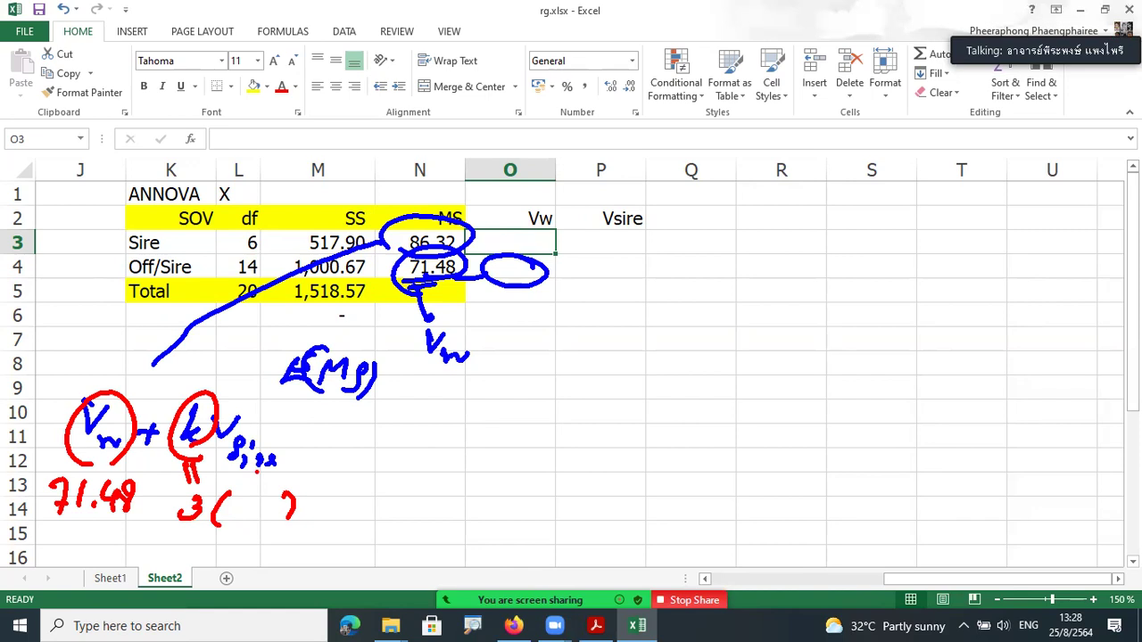
Step: Enter Vw for the Off/Sire row in O4 with the formula +N4
{"action": "left_click", "coordinate": [524, 265]}
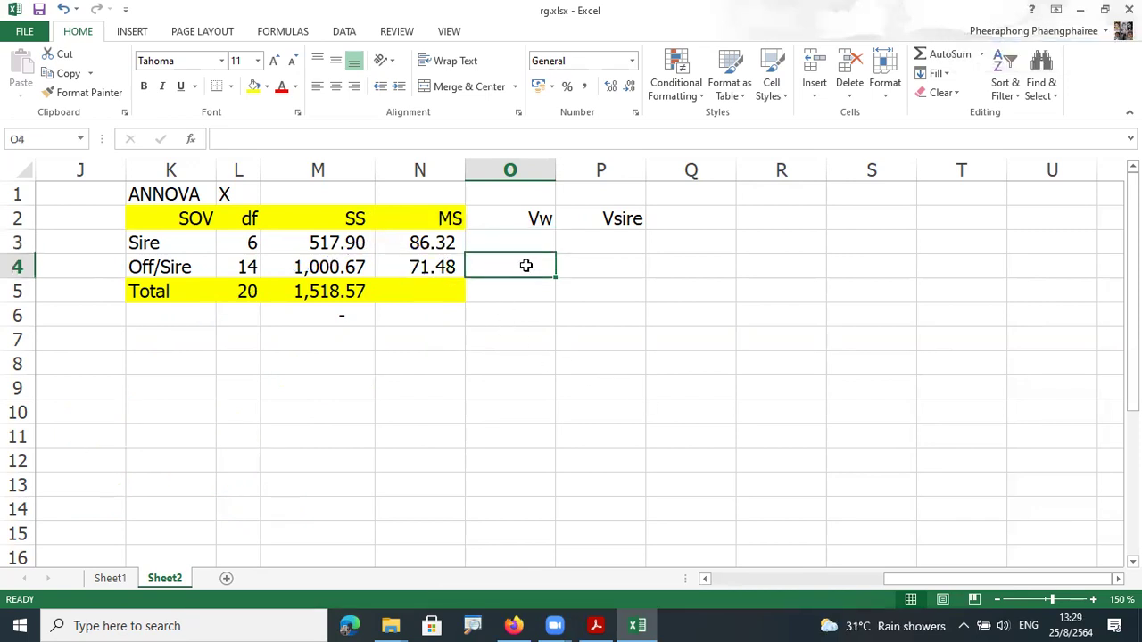
{"action": "type", "text": "+"}
{"action": "left_click", "coordinate": [450, 277]}
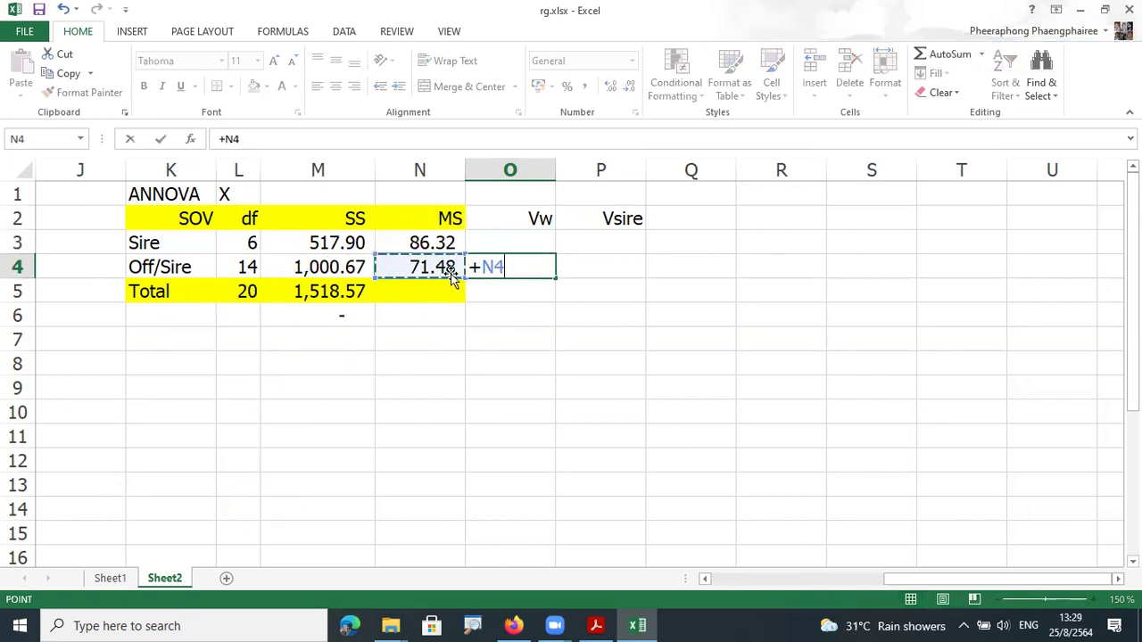
{"action": "key", "text": "Tab"}
{"action": "left_click", "coordinate": [501, 240]}
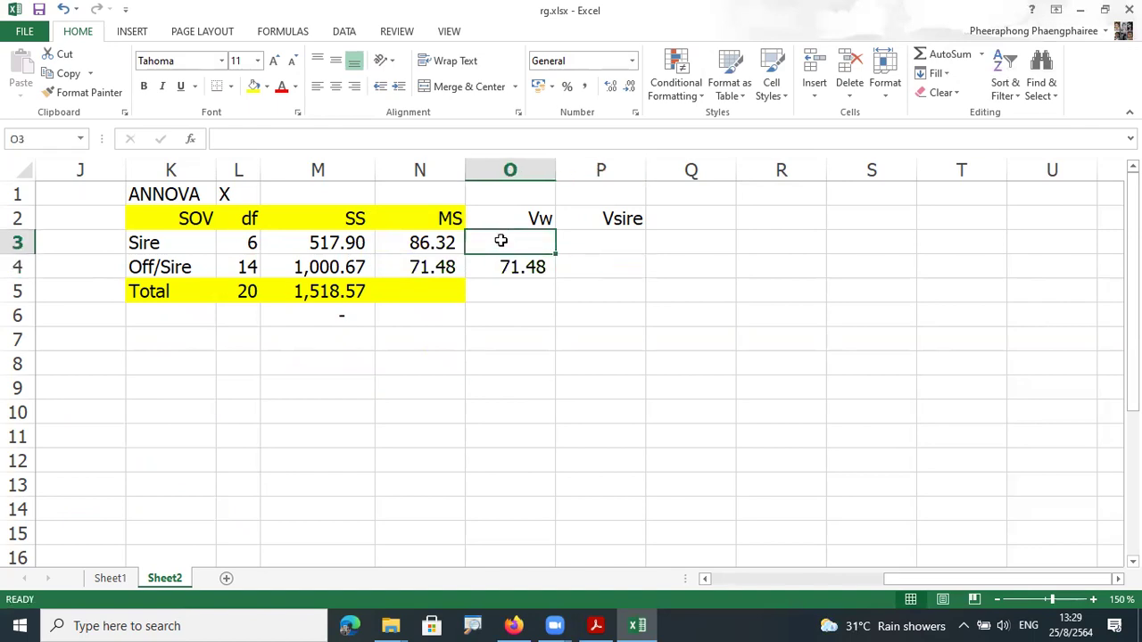
Step: Enter Vw for the Sire row in O3 with the formula +O4
{"action": "type", "text": "+"}
{"action": "left_click", "coordinate": [501, 242]}
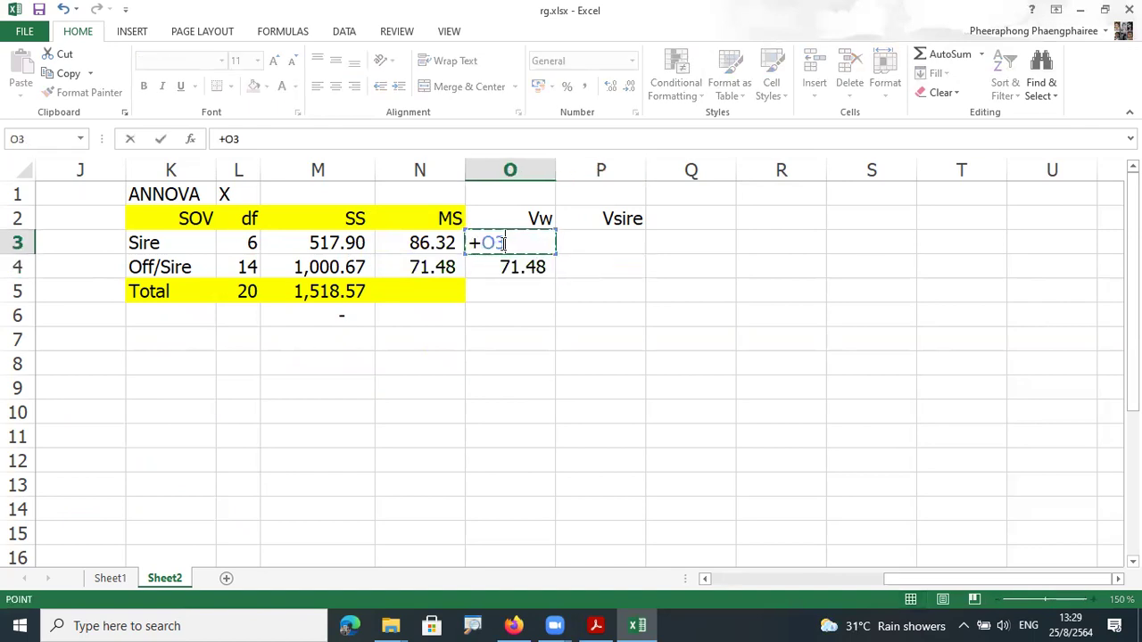
{"action": "key", "text": "Down"}
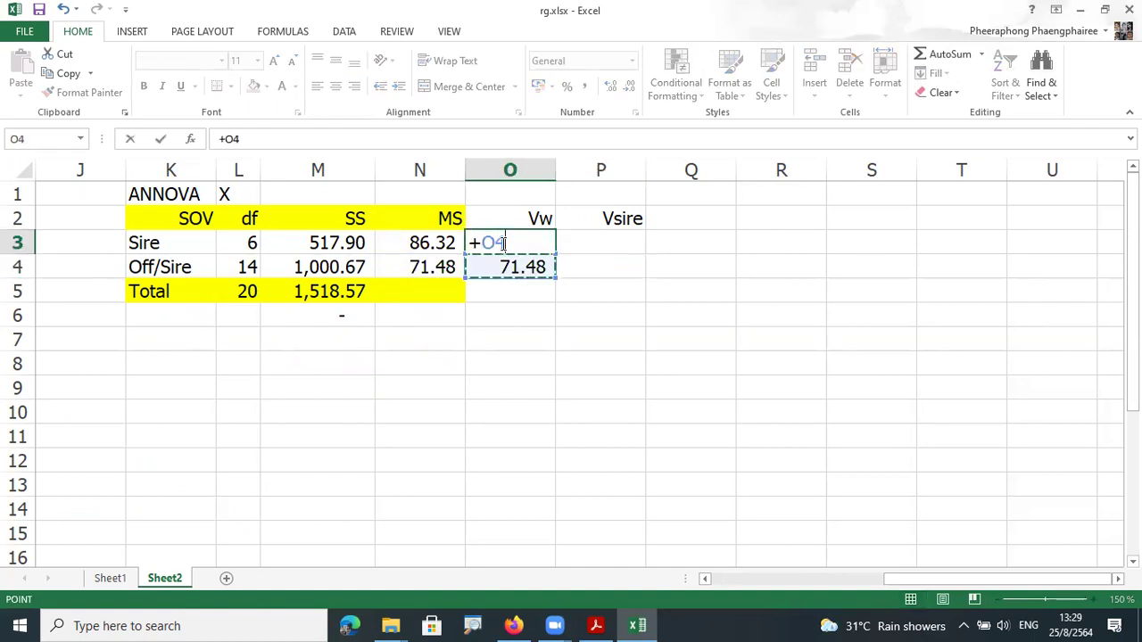
{"action": "key", "text": "Return"}
{"action": "left_click", "coordinate": [505, 241]}
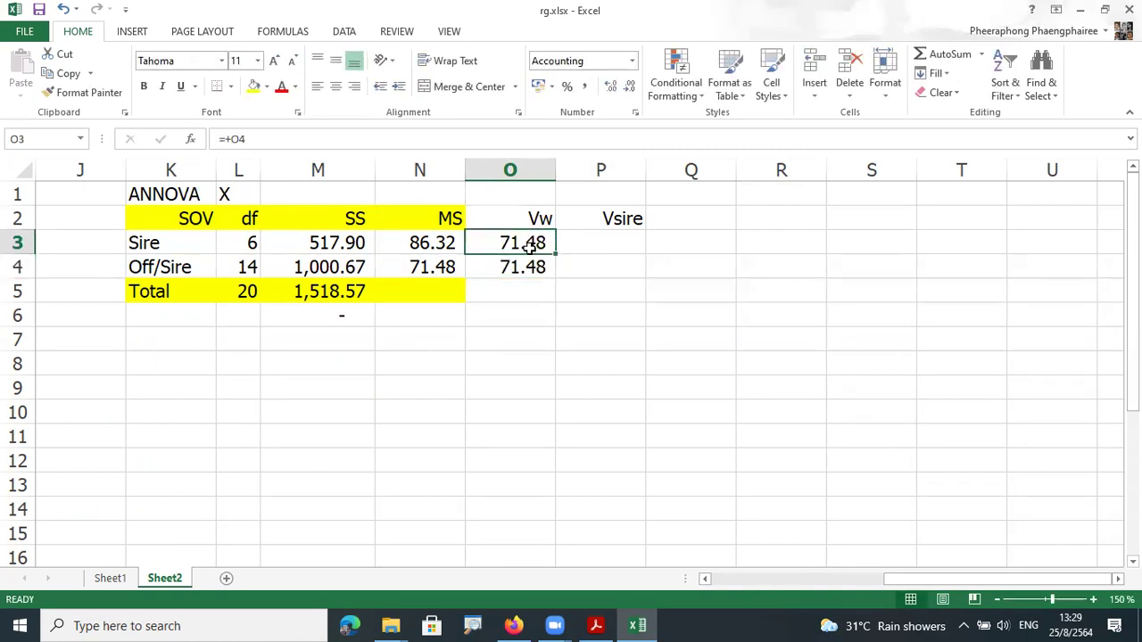
{"action": "double_click", "coordinate": [529, 248]}
{"action": "key", "text": "Escape"}
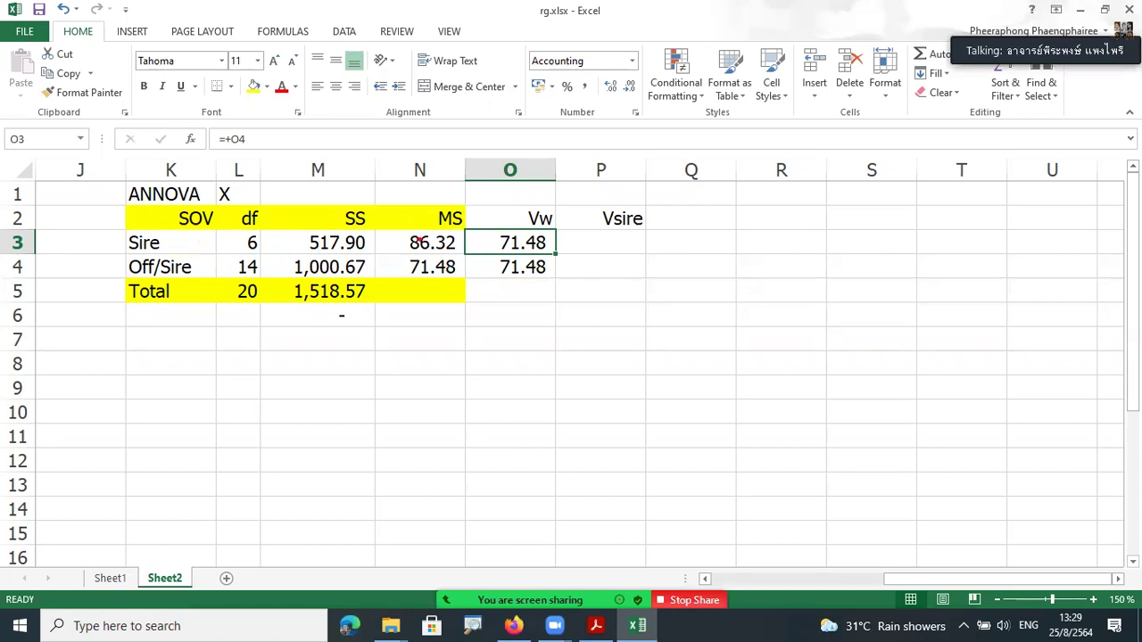
Step: Circle the Sire row's Vw in red, sketch an equals sign and box with an arrow to O4, and clear the annotations
{"action": "mouse_move", "coordinate": [496, 251]}
{"action": "left_mouse_down"}
{"action": "mouse_move", "coordinate": [508, 253]}
{"action": "mouse_move", "coordinate": [493, 251]}
{"action": "left_mouse_up"}
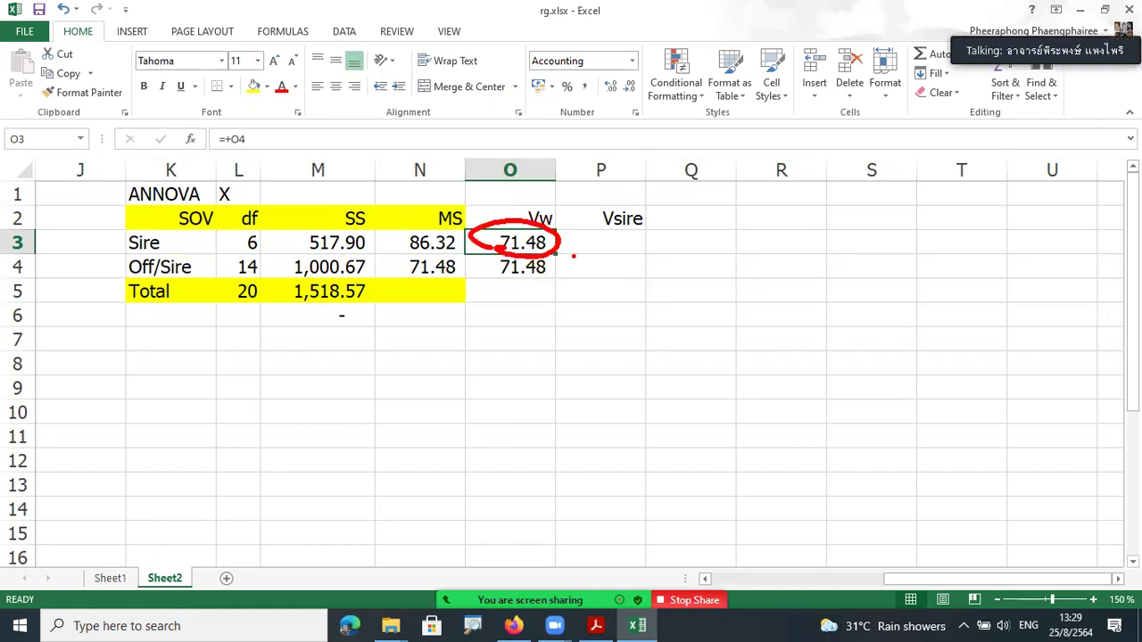
{"action": "left_click_drag", "start_coordinate": [590, 242], "coordinate": [617, 243]}
{"action": "mouse_move", "coordinate": [591, 254]}
{"action": "left_mouse_down"}
{"action": "mouse_move", "coordinate": [664, 262]}
{"action": "mouse_move", "coordinate": [553, 280]}
{"action": "left_mouse_up"}
{"action": "mouse_move", "coordinate": [482, 275]}
{"action": "left_mouse_down"}
{"action": "mouse_move", "coordinate": [493, 256]}
{"action": "mouse_move", "coordinate": [476, 253]}
{"action": "left_mouse_up"}
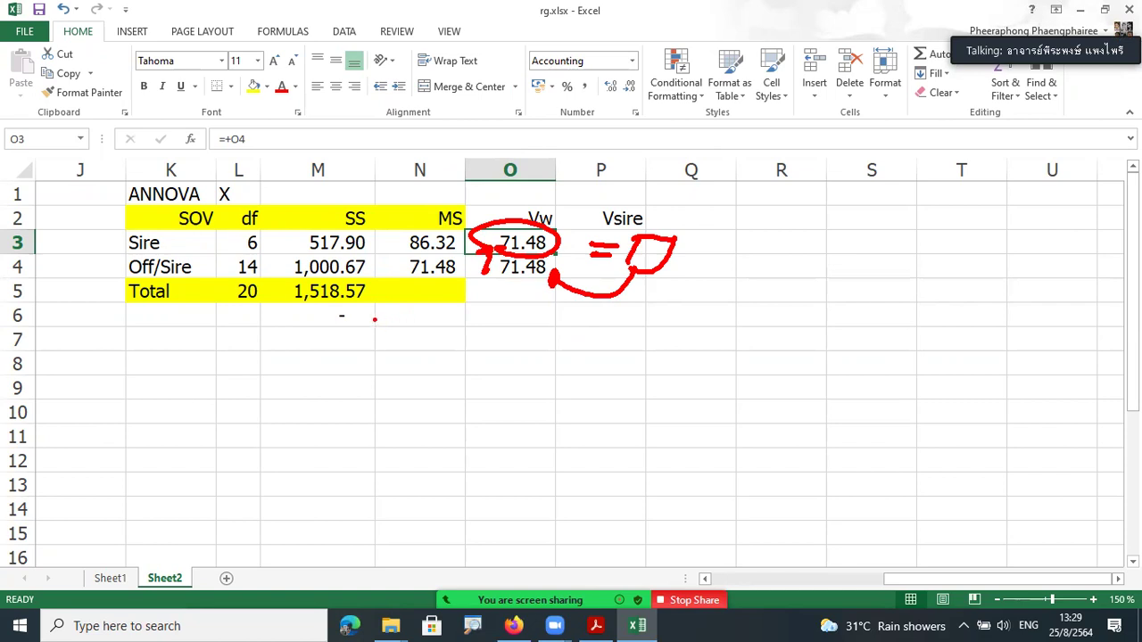
{"action": "key", "text": "alt+s"}
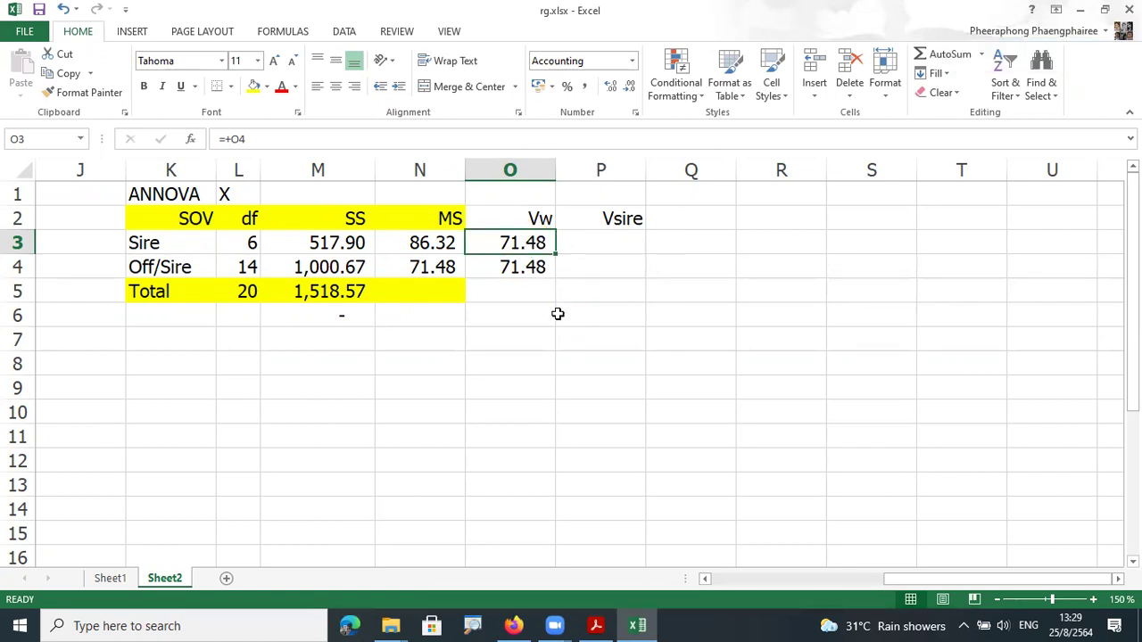
Step: Circle the empty Vsire cell, the Sire MS and its Vw in red, and handwrite 86.32 − 71.48 over 3 below the table
{"action": "mouse_move", "coordinate": [595, 258]}
{"action": "left_mouse_down"}
{"action": "mouse_move", "coordinate": [673, 238]}
{"action": "mouse_move", "coordinate": [586, 275]}
{"action": "mouse_move", "coordinate": [613, 298]}
{"action": "left_mouse_up"}
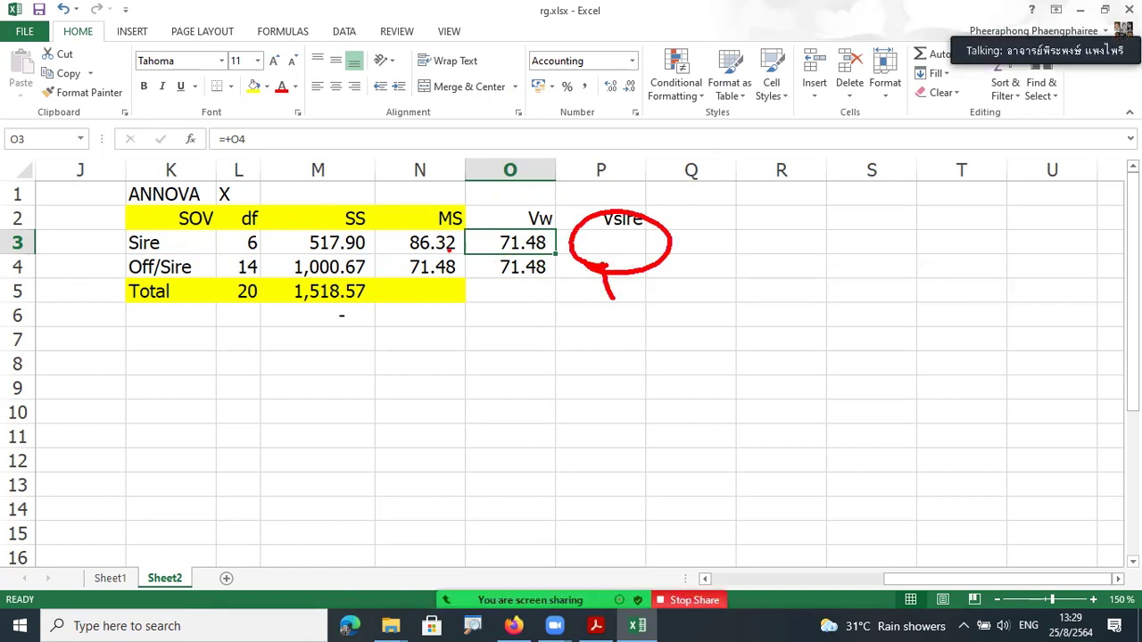
{"action": "mouse_move", "coordinate": [441, 255]}
{"action": "left_mouse_down"}
{"action": "mouse_move", "coordinate": [421, 217]}
{"action": "mouse_move", "coordinate": [419, 261]}
{"action": "left_mouse_up"}
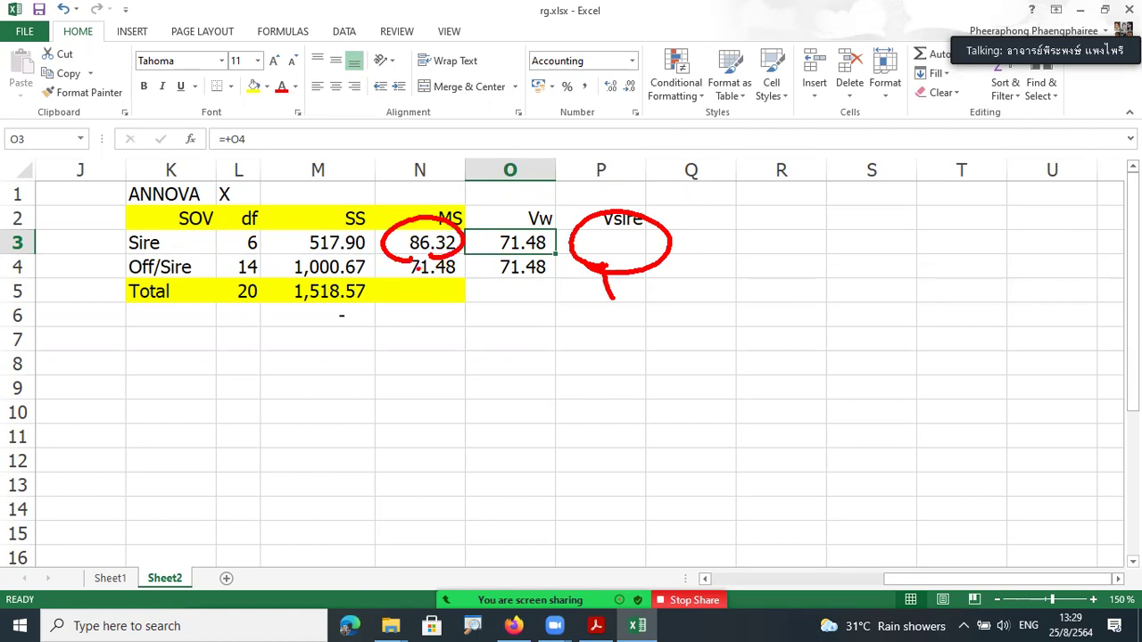
{"action": "mouse_move", "coordinate": [427, 345]}
{"action": "left_mouse_down"}
{"action": "mouse_move", "coordinate": [413, 361]}
{"action": "mouse_move", "coordinate": [496, 367]}
{"action": "left_mouse_up"}
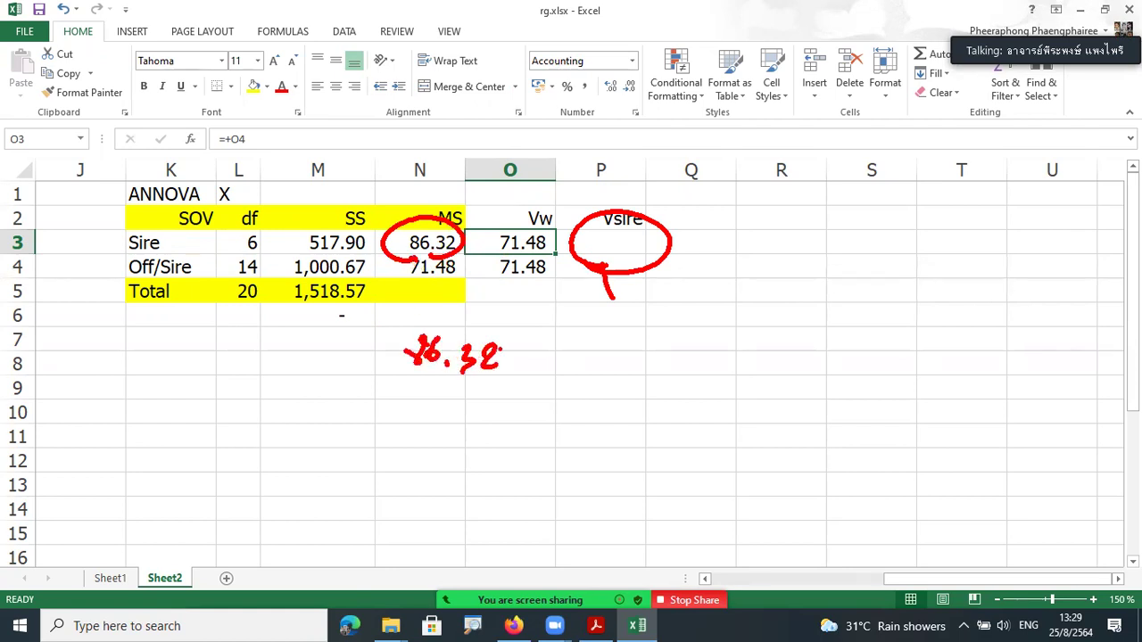
{"action": "left_click_drag", "start_coordinate": [516, 357], "coordinate": [557, 356]}
{"action": "left_click_drag", "start_coordinate": [505, 256], "coordinate": [486, 260]}
{"action": "mouse_move", "coordinate": [564, 353]}
{"action": "left_mouse_down"}
{"action": "mouse_move", "coordinate": [585, 344]}
{"action": "mouse_move", "coordinate": [605, 362]}
{"action": "mouse_move", "coordinate": [649, 368]}
{"action": "left_mouse_up"}
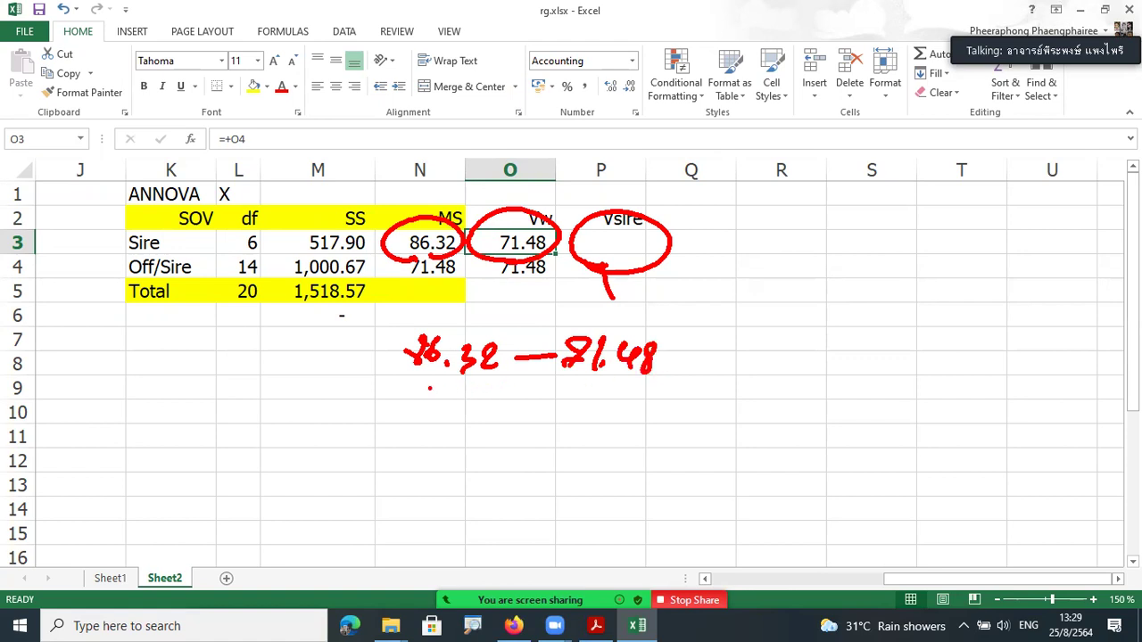
{"action": "left_click_drag", "start_coordinate": [429, 388], "coordinate": [647, 391]}
{"action": "left_click_drag", "start_coordinate": [527, 416], "coordinate": [501, 429]}
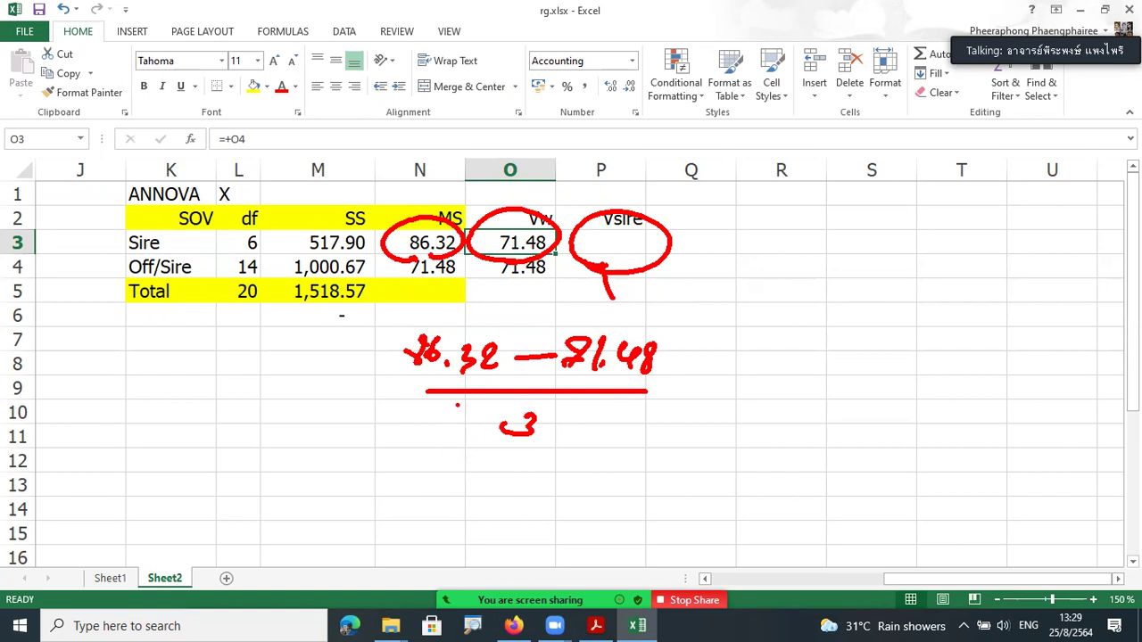
Step: Handwrite the formula =(N3−O3)/3 in red beside the Vsire cell and draw an arrow into that cell
{"action": "mouse_move", "coordinate": [699, 261]}
{"action": "left_mouse_down"}
{"action": "mouse_move", "coordinate": [748, 266]}
{"action": "mouse_move", "coordinate": [778, 243]}
{"action": "mouse_move", "coordinate": [790, 273]}
{"action": "left_mouse_up"}
{"action": "left_click_drag", "start_coordinate": [751, 230], "coordinate": [747, 293]}
{"action": "mouse_move", "coordinate": [812, 264]}
{"action": "left_mouse_down"}
{"action": "mouse_move", "coordinate": [872, 254]}
{"action": "mouse_move", "coordinate": [903, 287]}
{"action": "left_mouse_up"}
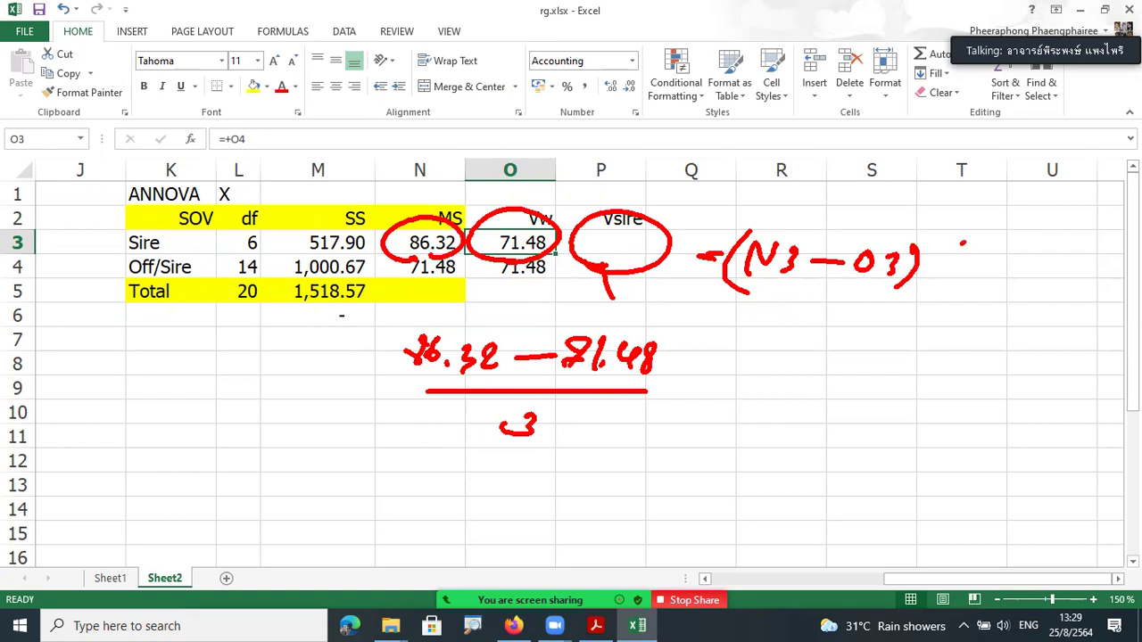
{"action": "left_click_drag", "start_coordinate": [964, 241], "coordinate": [901, 308]}
{"action": "left_click_drag", "start_coordinate": [953, 267], "coordinate": [954, 282]}
{"action": "left_click", "coordinate": [945, 282]}
{"action": "mouse_move", "coordinate": [707, 227]}
{"action": "left_mouse_down"}
{"action": "mouse_move", "coordinate": [642, 237]}
{"action": "mouse_move", "coordinate": [657, 244]}
{"action": "left_mouse_up"}
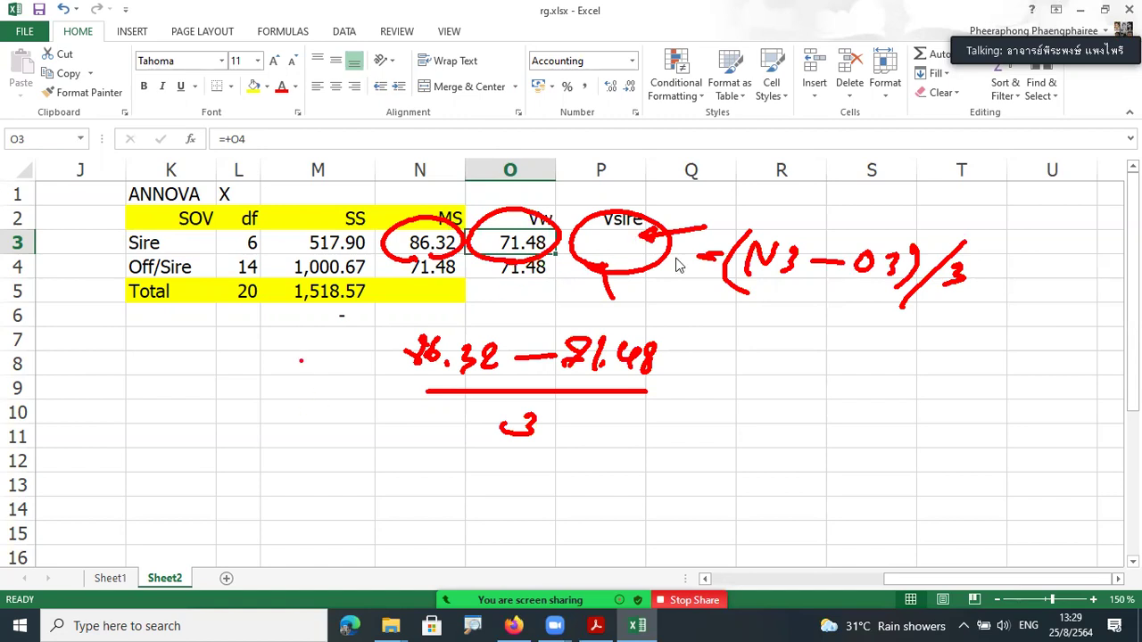
Step: Enter Vsire in P3 with the formula =(N3-O3)/3 and apply the comma number style to column P
{"action": "left_click", "coordinate": [639, 242]}
{"action": "type", "text": "="}
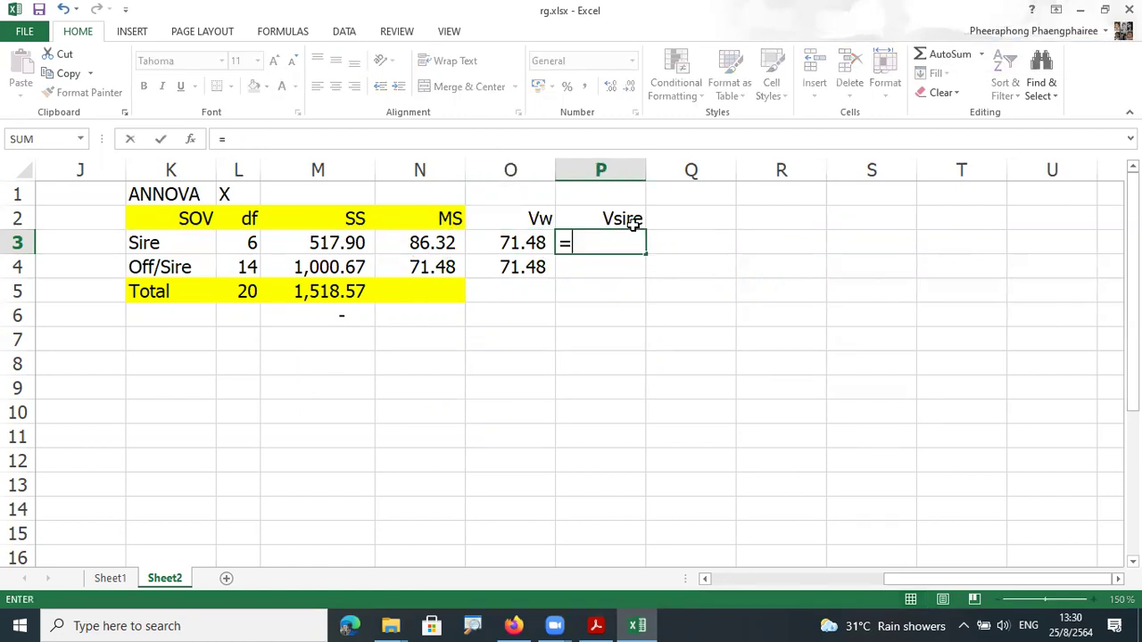
{"action": "type", "text": "("}
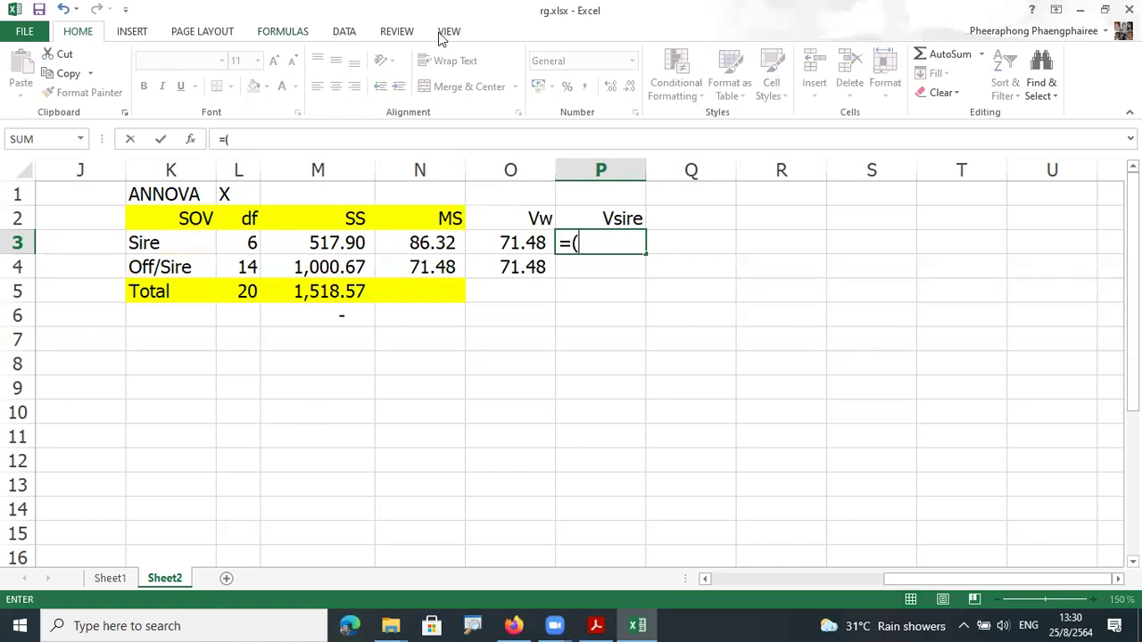
{"action": "left_click", "coordinate": [437, 243]}
{"action": "type", "text": "-"}
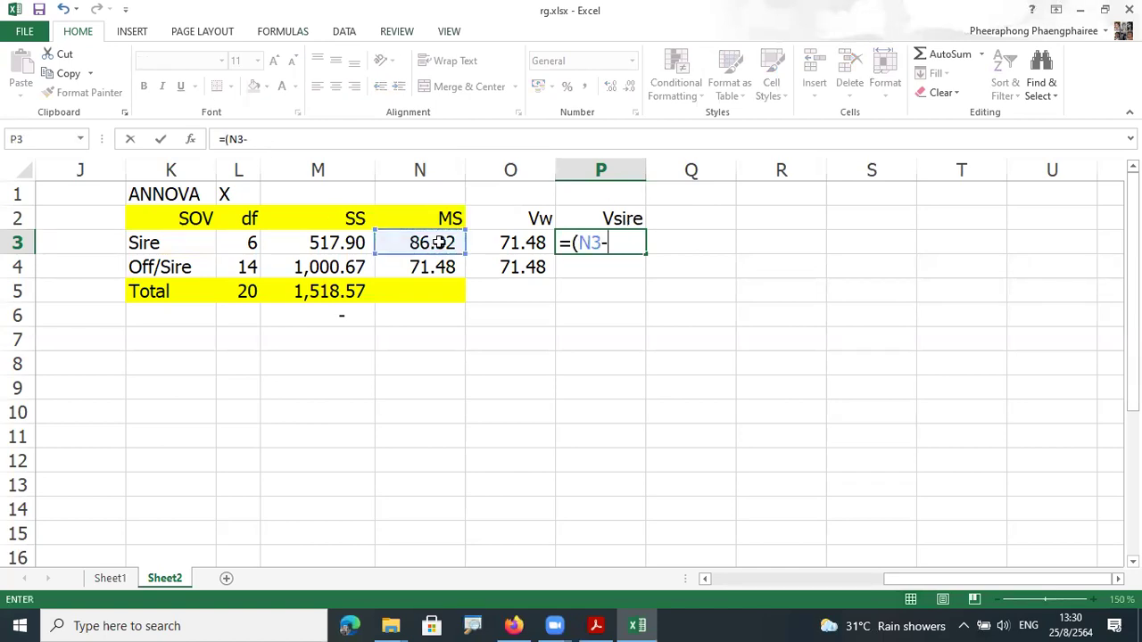
{"action": "left_click", "coordinate": [506, 247]}
{"action": "type", "text": ")/"}
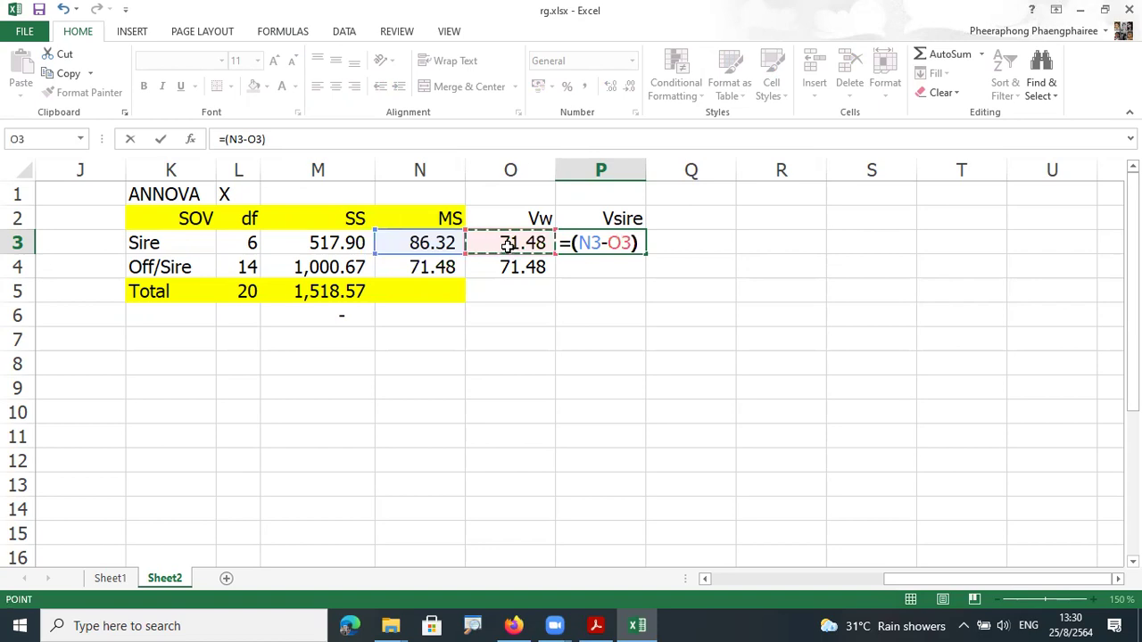
{"action": "type", "text": "3"}
{"action": "key", "text": "Return"}
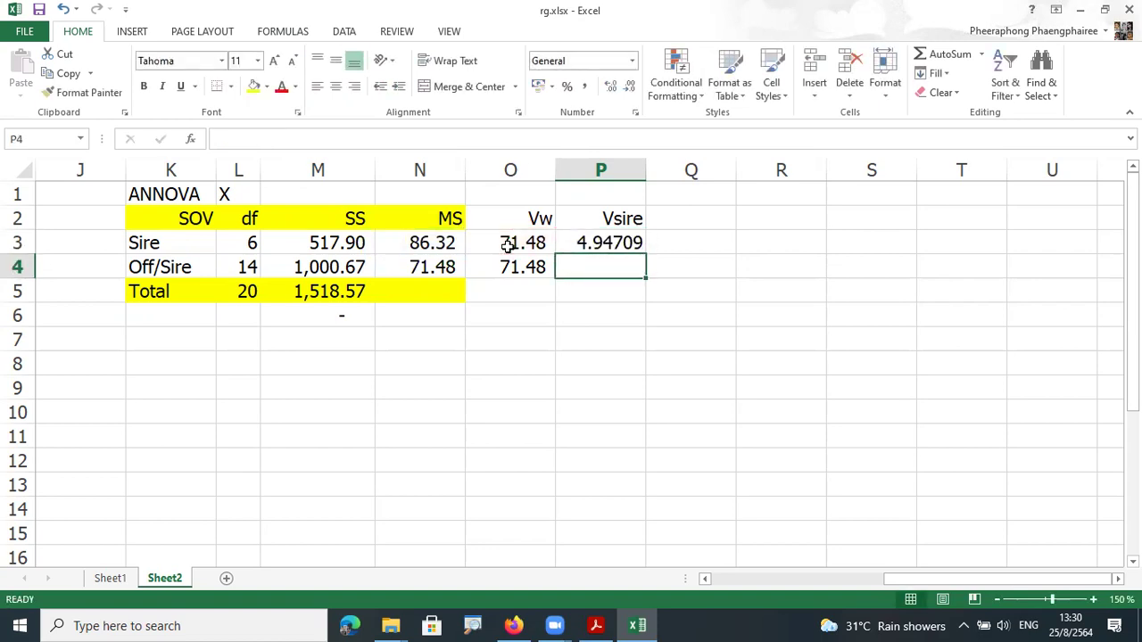
{"action": "left_click", "coordinate": [627, 170]}
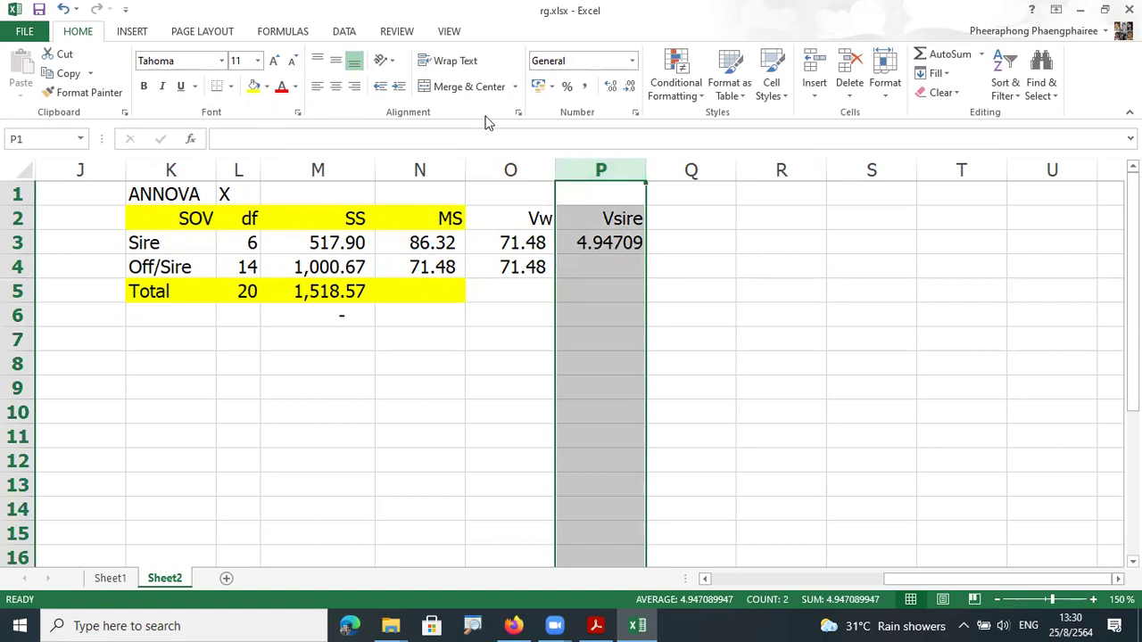
{"action": "left_click", "coordinate": [586, 86]}
Step: Enter the headers Vp in Q2 and Va in R2
{"action": "left_click", "coordinate": [687, 218]}
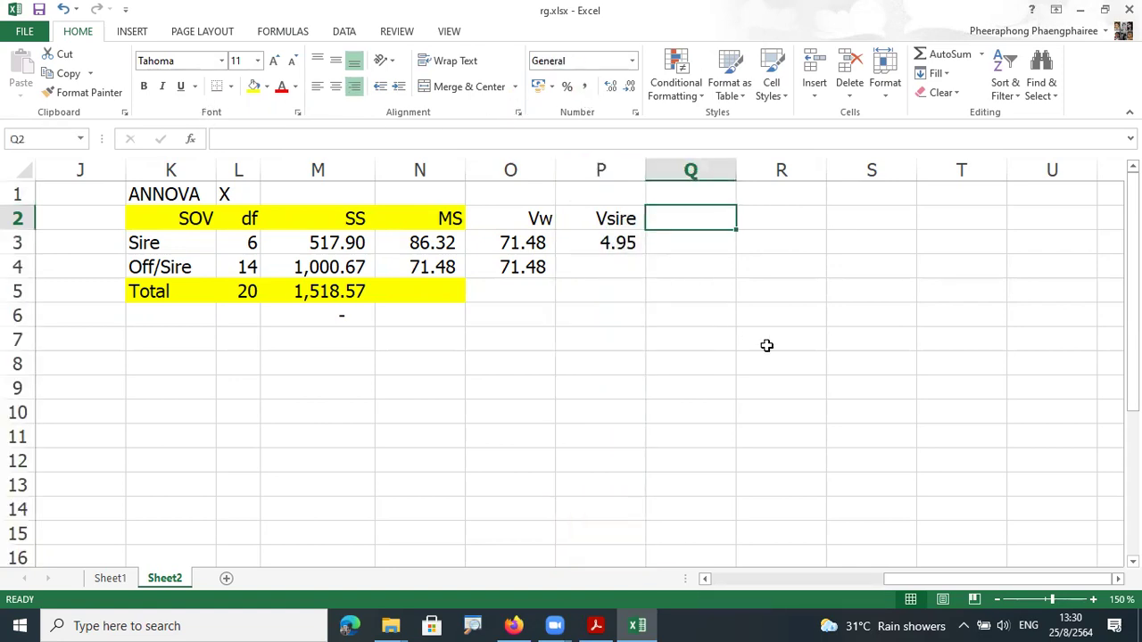
{"action": "type", "text": "V"}
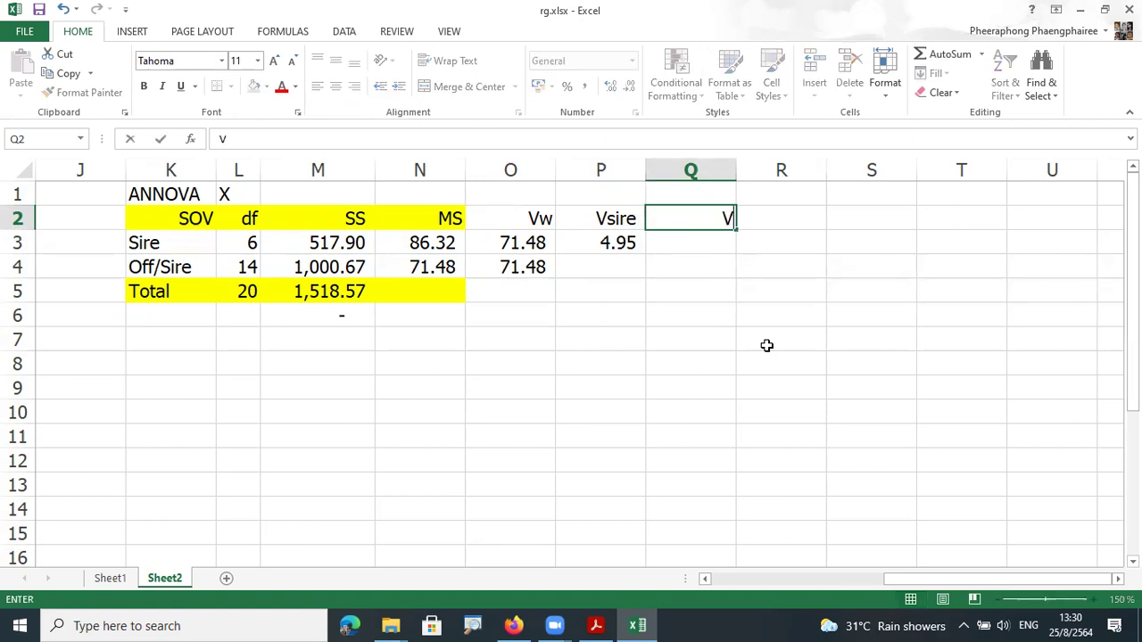
{"action": "type", "text": "p"}
{"action": "key", "text": "Tab"}
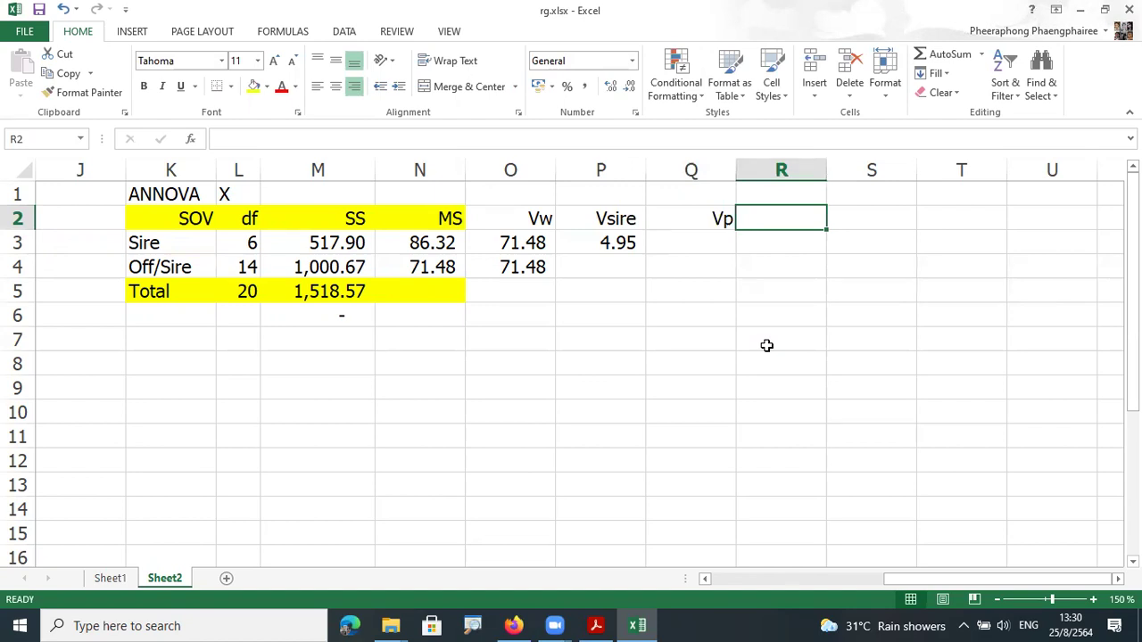
{"action": "type", "text": "Va"}
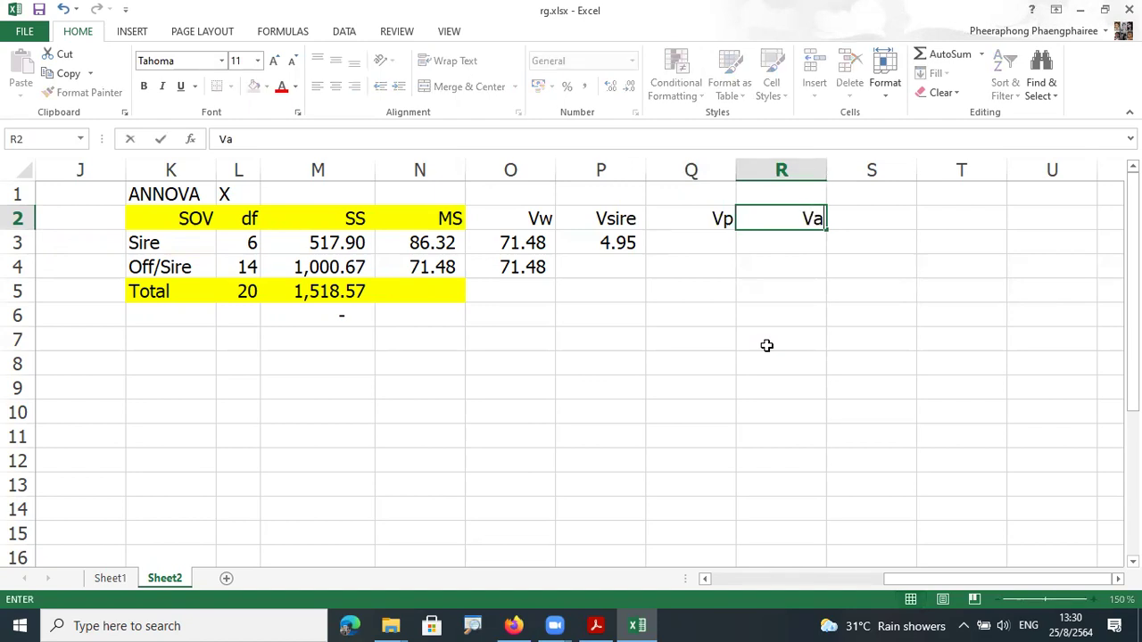
{"action": "key", "text": "Return"}
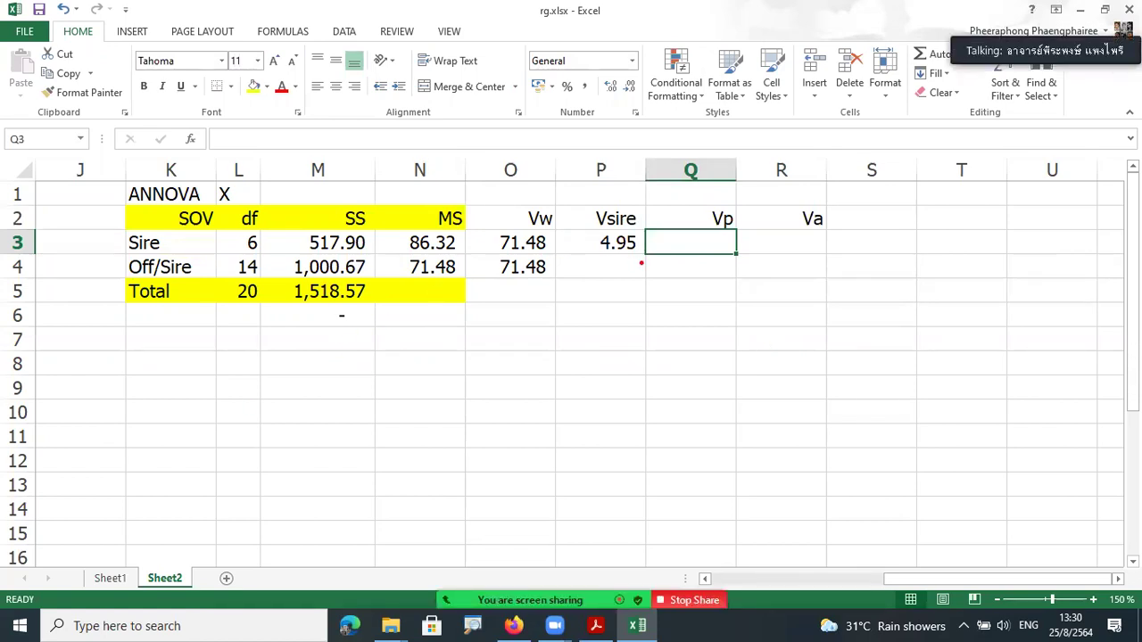
Step: Circle the Sire row's Vp, Vw and Vsire cells in red, with a plus sign between Vw and Vsire and an arrow to Vp
{"action": "mouse_move", "coordinate": [670, 264]}
{"action": "left_mouse_down"}
{"action": "mouse_move", "coordinate": [662, 254]}
{"action": "mouse_move", "coordinate": [671, 264]}
{"action": "left_mouse_up"}
{"action": "mouse_move", "coordinate": [510, 254]}
{"action": "left_mouse_down"}
{"action": "mouse_move", "coordinate": [487, 259]}
{"action": "mouse_move", "coordinate": [497, 262]}
{"action": "left_mouse_up"}
{"action": "left_click_drag", "start_coordinate": [597, 251], "coordinate": [576, 223]}
{"action": "mouse_move", "coordinate": [557, 266]}
{"action": "left_mouse_down"}
{"action": "mouse_move", "coordinate": [582, 263]}
{"action": "mouse_move", "coordinate": [560, 284]}
{"action": "mouse_move", "coordinate": [696, 273]}
{"action": "left_mouse_up"}
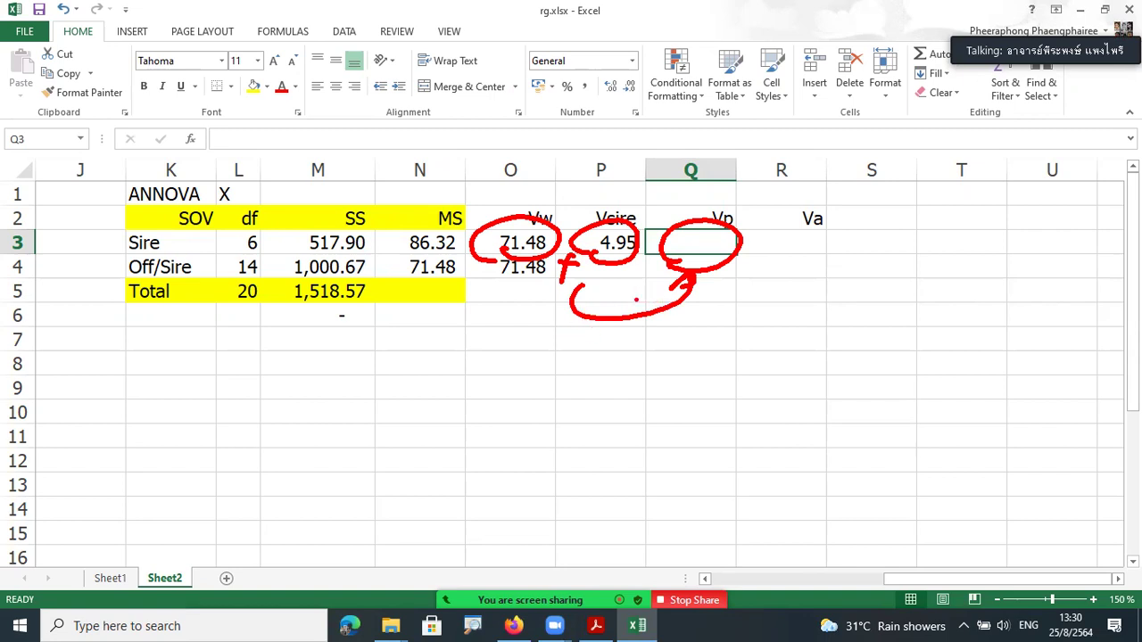
Step: Circle the empty Va cell in blue and handwrite = 4Vsire beside it
{"action": "left_click_drag", "start_coordinate": [758, 252], "coordinate": [762, 266]}
{"action": "mouse_move", "coordinate": [831, 269]}
{"action": "left_mouse_down"}
{"action": "mouse_move", "coordinate": [890, 286]}
{"action": "mouse_move", "coordinate": [933, 267]}
{"action": "mouse_move", "coordinate": [942, 314]}
{"action": "left_mouse_up"}
{"action": "left_click_drag", "start_coordinate": [950, 287], "coordinate": [945, 314]}
{"action": "left_click_drag", "start_coordinate": [958, 307], "coordinate": [967, 319]}
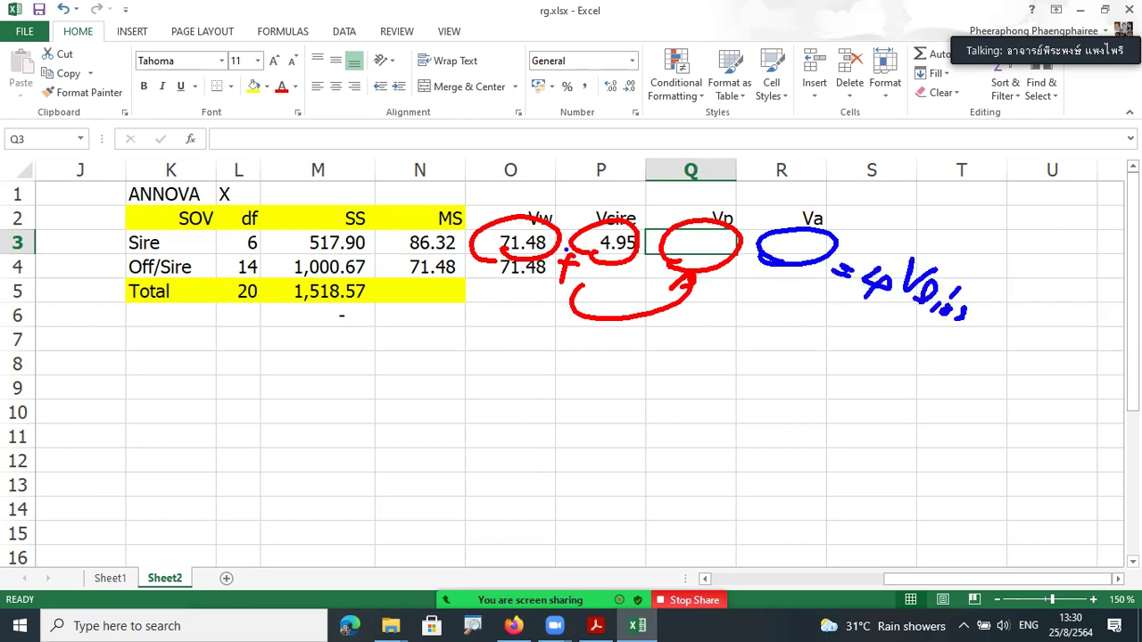
{"action": "mouse_move", "coordinate": [639, 219]}
{"action": "left_mouse_down"}
{"action": "mouse_move", "coordinate": [688, 194]}
{"action": "mouse_move", "coordinate": [719, 218]}
{"action": "left_mouse_up"}
{"action": "left_click_drag", "start_coordinate": [650, 200], "coordinate": [668, 195]}
{"action": "left_click_drag", "start_coordinate": [644, 209], "coordinate": [666, 198]}
{"action": "left_click_drag", "start_coordinate": [662, 209], "coordinate": [699, 215]}
{"action": "mouse_move", "coordinate": [616, 207]}
{"action": "left_mouse_down"}
{"action": "mouse_move", "coordinate": [809, 200]}
{"action": "mouse_move", "coordinate": [794, 210]}
{"action": "left_mouse_up"}
{"action": "left_click_drag", "start_coordinate": [710, 125], "coordinate": [724, 146]}
{"action": "left_click", "coordinate": [744, 140]}
{"action": "mouse_move", "coordinate": [722, 128]}
{"action": "left_mouse_down"}
{"action": "mouse_move", "coordinate": [710, 148]}
{"action": "mouse_move", "coordinate": [754, 150]}
{"action": "left_mouse_up"}
{"action": "left_click_drag", "start_coordinate": [749, 134], "coordinate": [771, 137]}
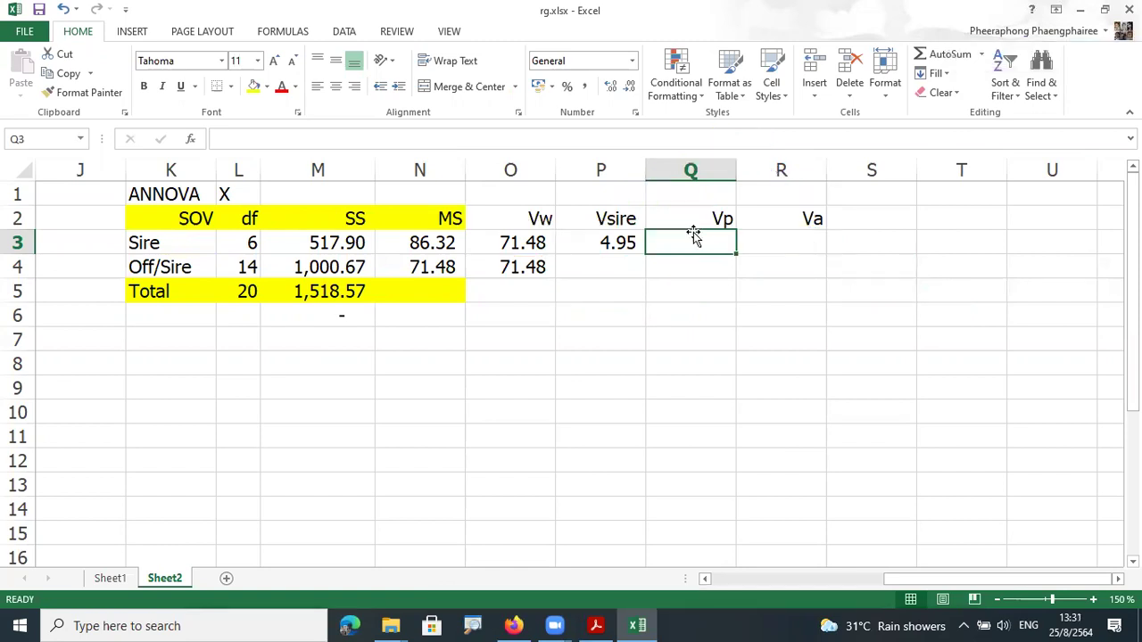
Step: Enter Vp for the Sire row in Q3 with the formula =O3+P3
{"action": "type", "text": "="}
{"action": "key", "text": "Left"}
{"action": "key", "text": "Left"}
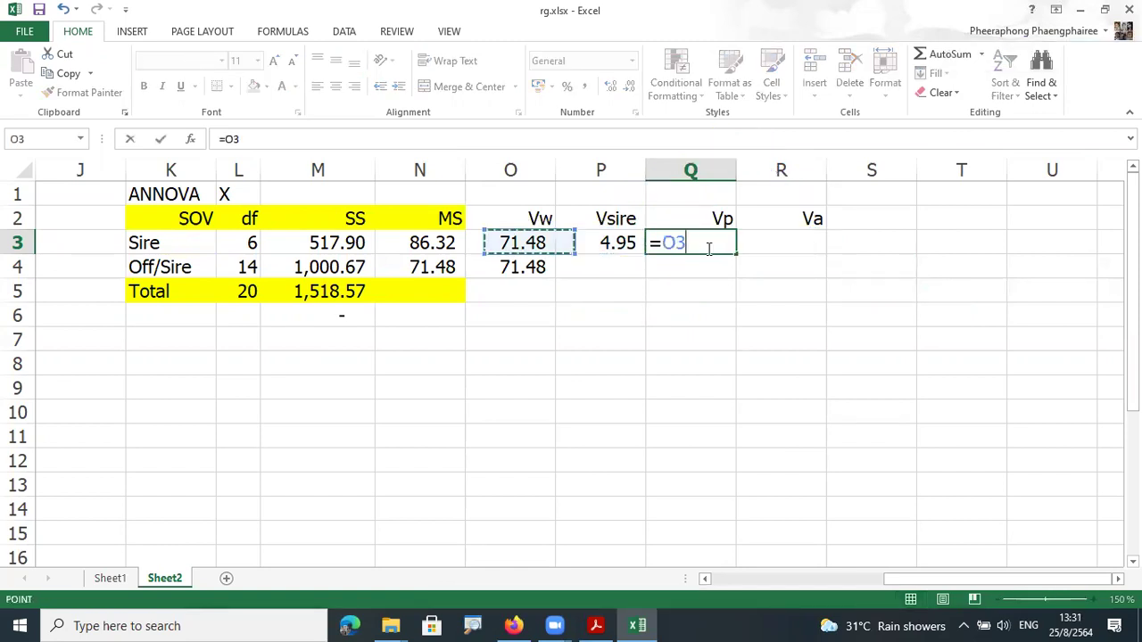
{"action": "type", "text": "+"}
{"action": "key", "text": "Left"}
{"action": "key", "text": "Return"}
Step: Enter Va for the Sire row in R3 with the formula +P3*4 and apply the comma number style to column R
{"action": "key", "text": "Up"}
{"action": "key", "text": "Right"}
{"action": "type", "text": "+"}
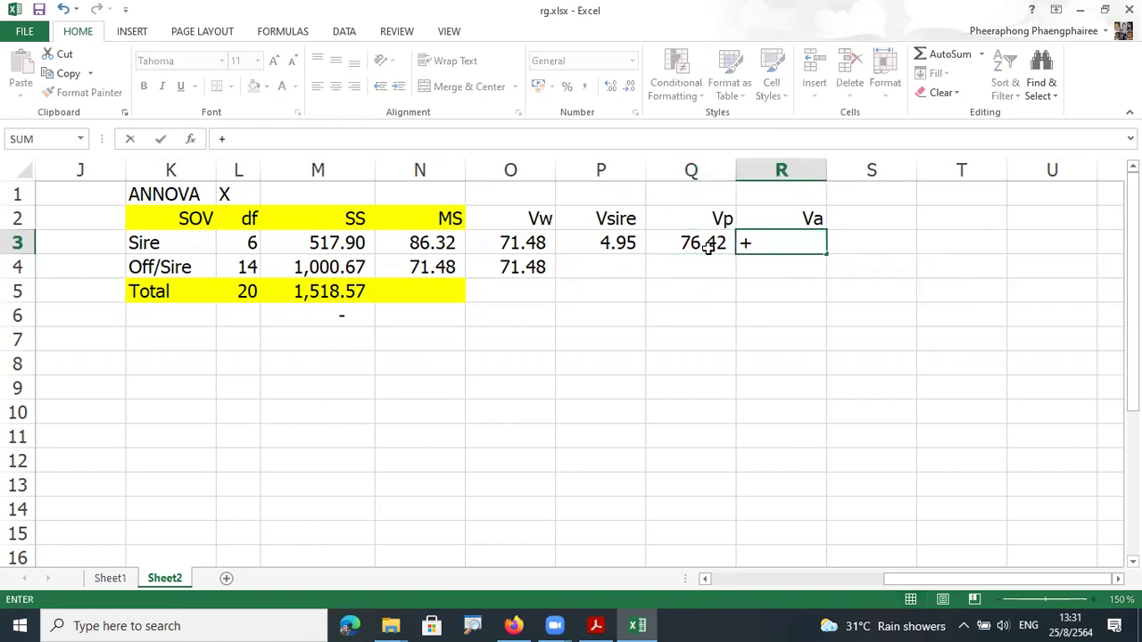
{"action": "key", "text": "Left"}
{"action": "key", "text": "Left"}
{"action": "type", "text": "*4"}
{"action": "key", "text": "Return"}
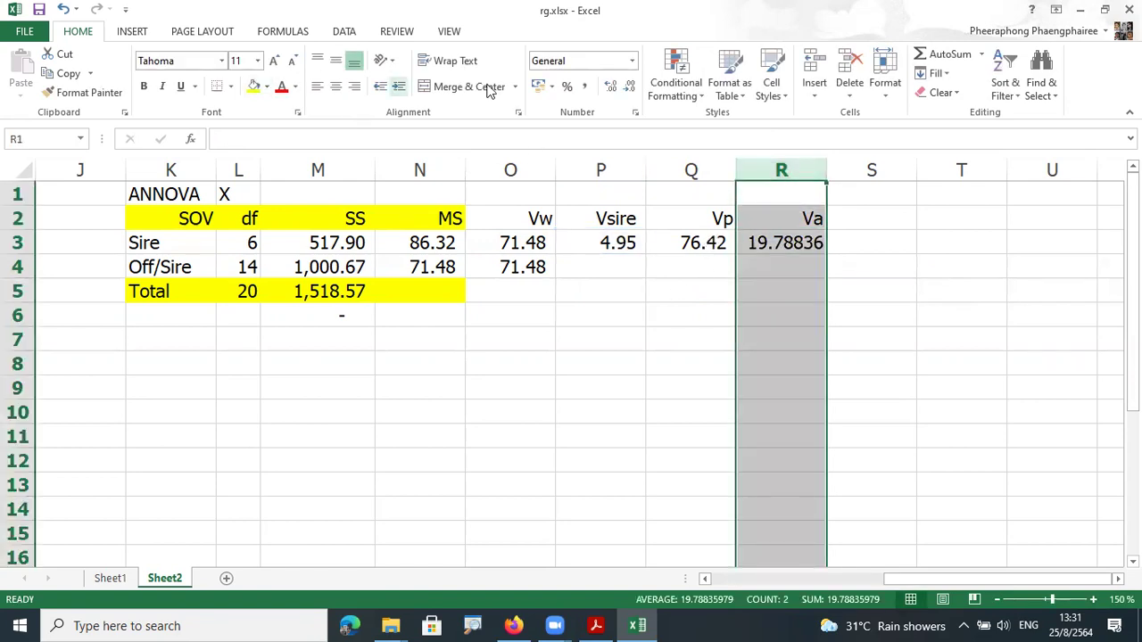
{"action": "left_click", "coordinate": [584, 87]}
Step: Add the column heading heritabilty in S2, beside the Va heading of the X table
{"action": "left_click", "coordinate": [871, 260]}
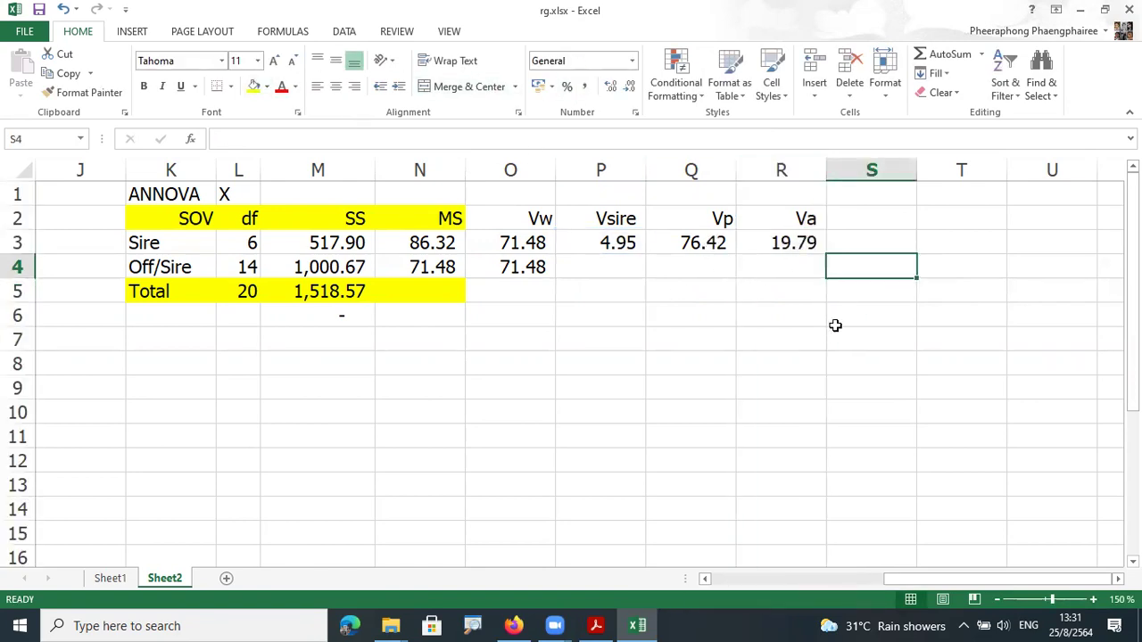
{"action": "left_click", "coordinate": [869, 223]}
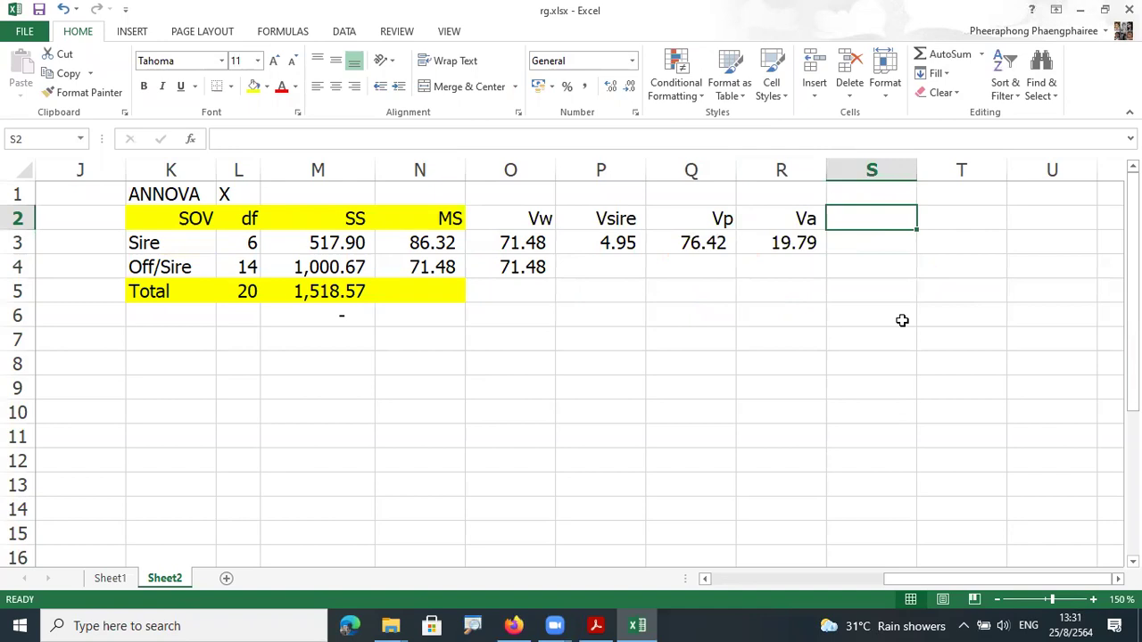
{"action": "type", "text": "h"}
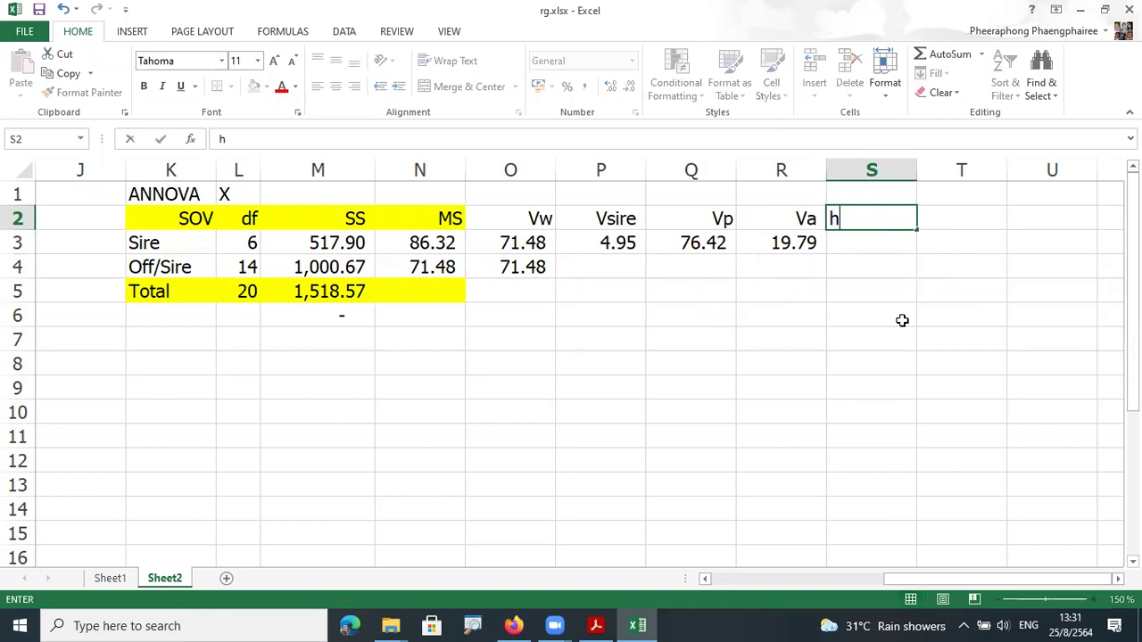
{"action": "type", "text": "eritabil"}
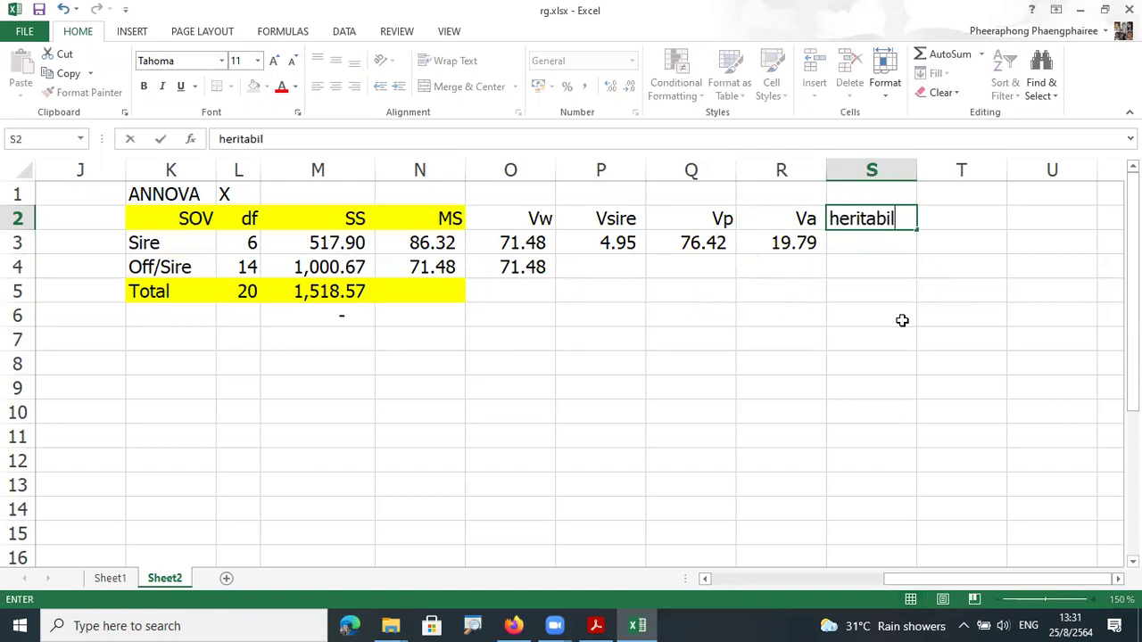
{"action": "type", "text": "ty"}
{"action": "key", "text": "Return"}
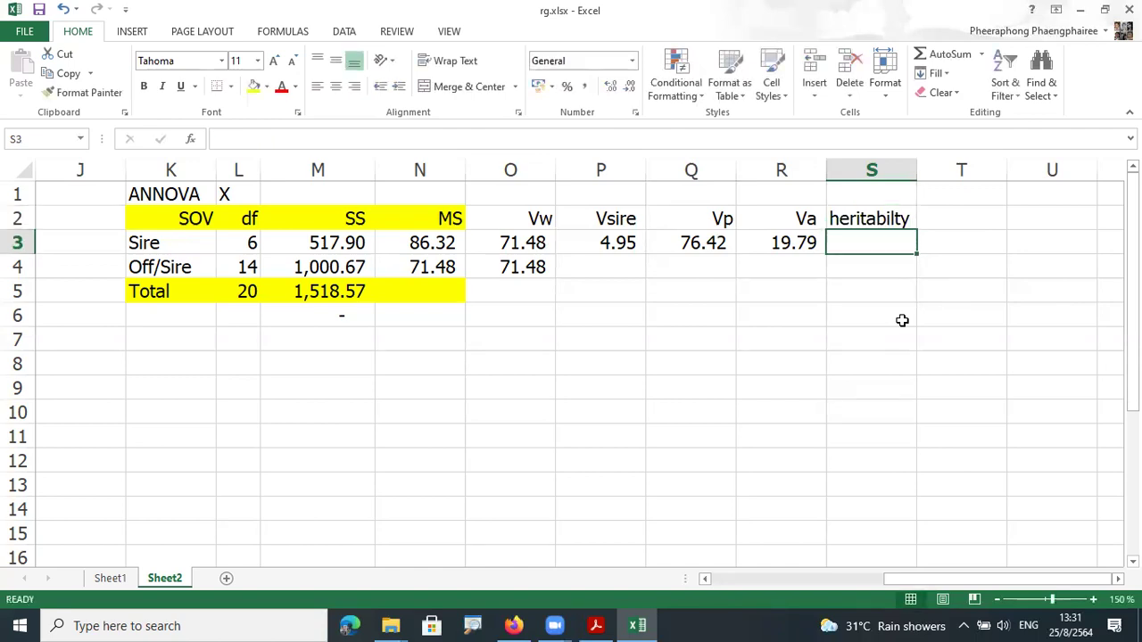
Step: Enter the Sire row's heritability in S3 with the formula =R3/Q3 and apply the comma number style to column S
{"action": "type", "text": "="}
{"action": "key", "text": "Left"}
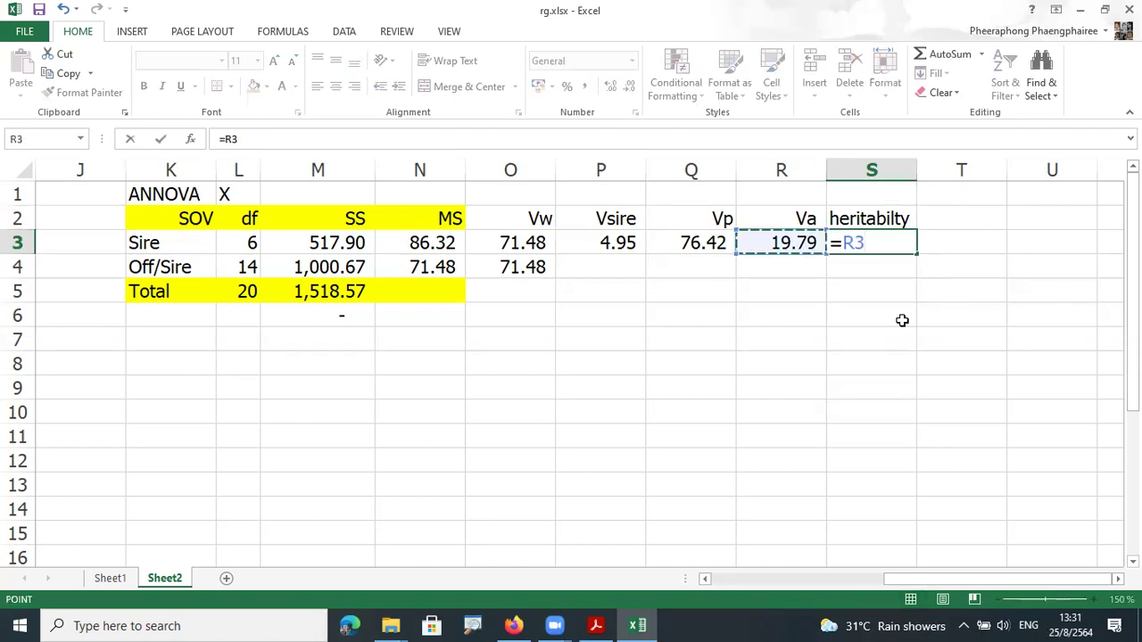
{"action": "type", "text": "/"}
{"action": "key", "text": "Left"}
{"action": "key", "text": "Left"}
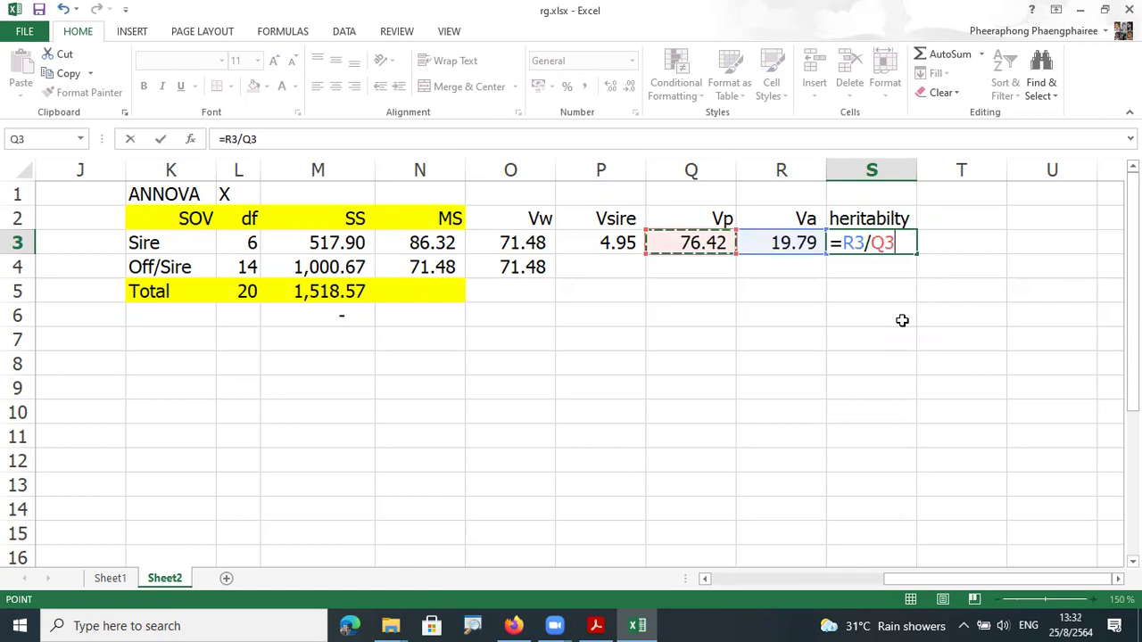
{"action": "key", "text": "Return"}
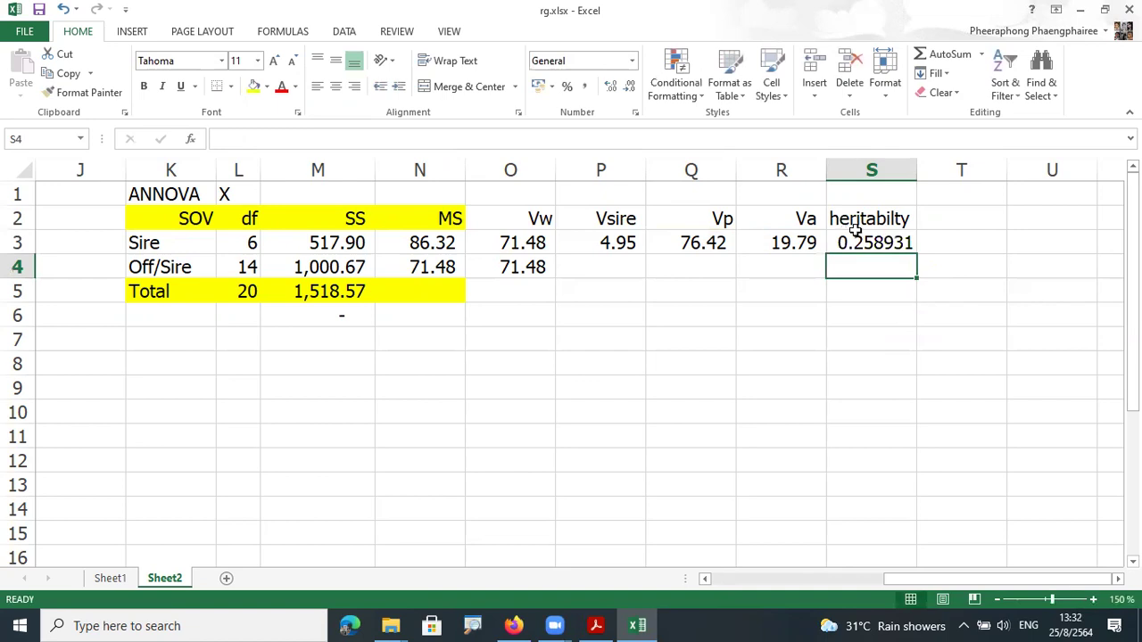
{"action": "left_click", "coordinate": [872, 170]}
{"action": "left_click", "coordinate": [588, 91]}
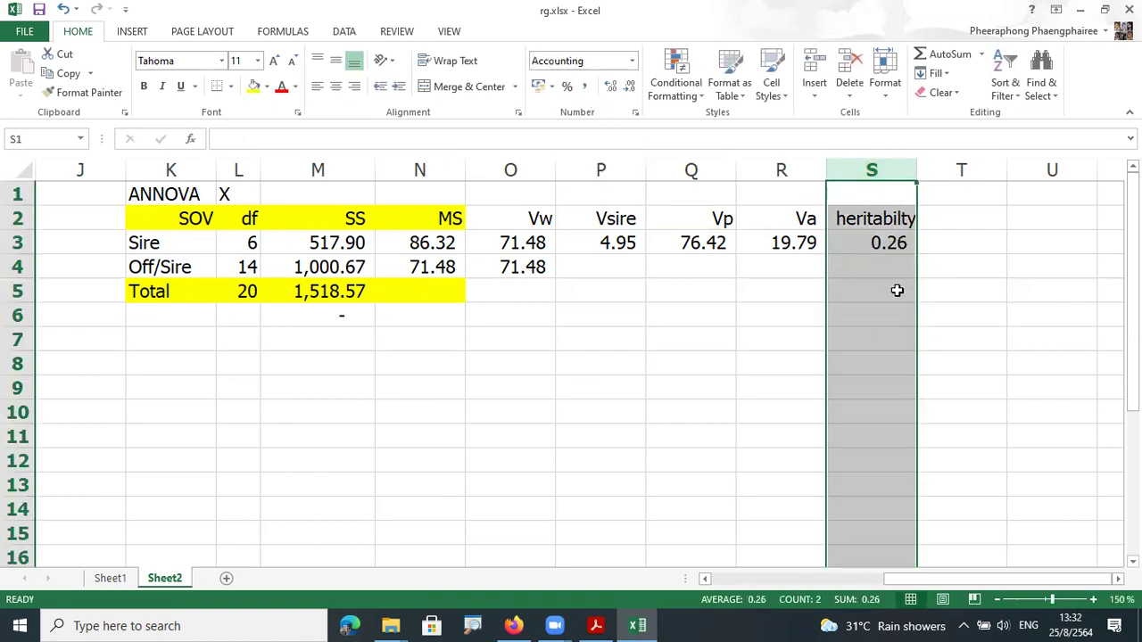
{"action": "left_click", "coordinate": [895, 272]}
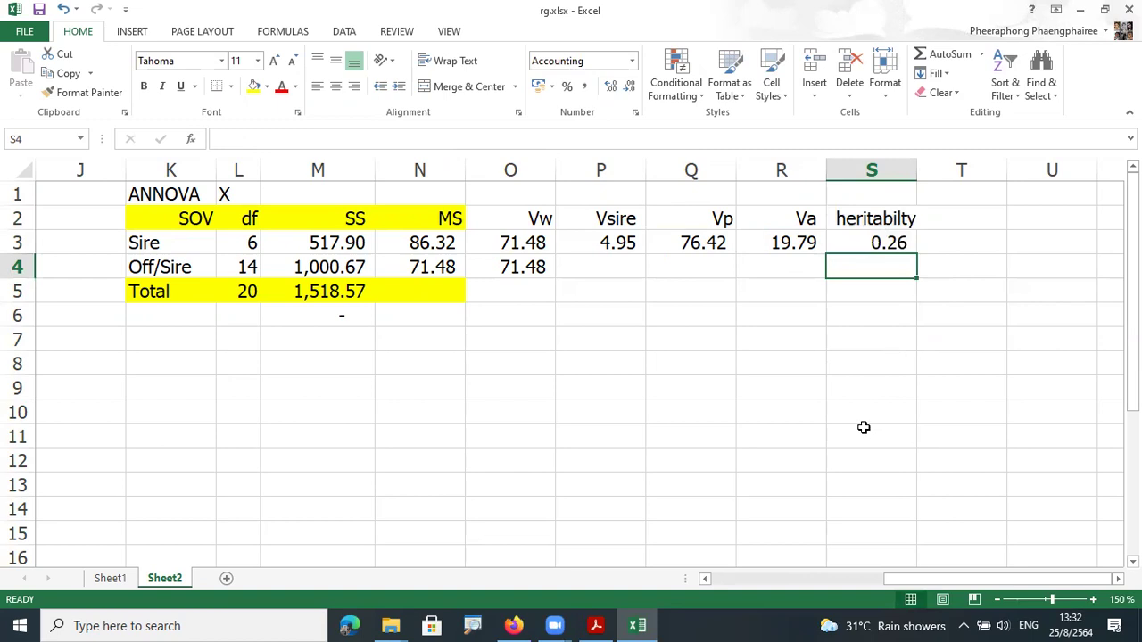
Step: Fill the headings from Vw to heritabilty in O2:S2 with yellow
{"action": "left_click_drag", "start_coordinate": [485, 218], "coordinate": [880, 222]}
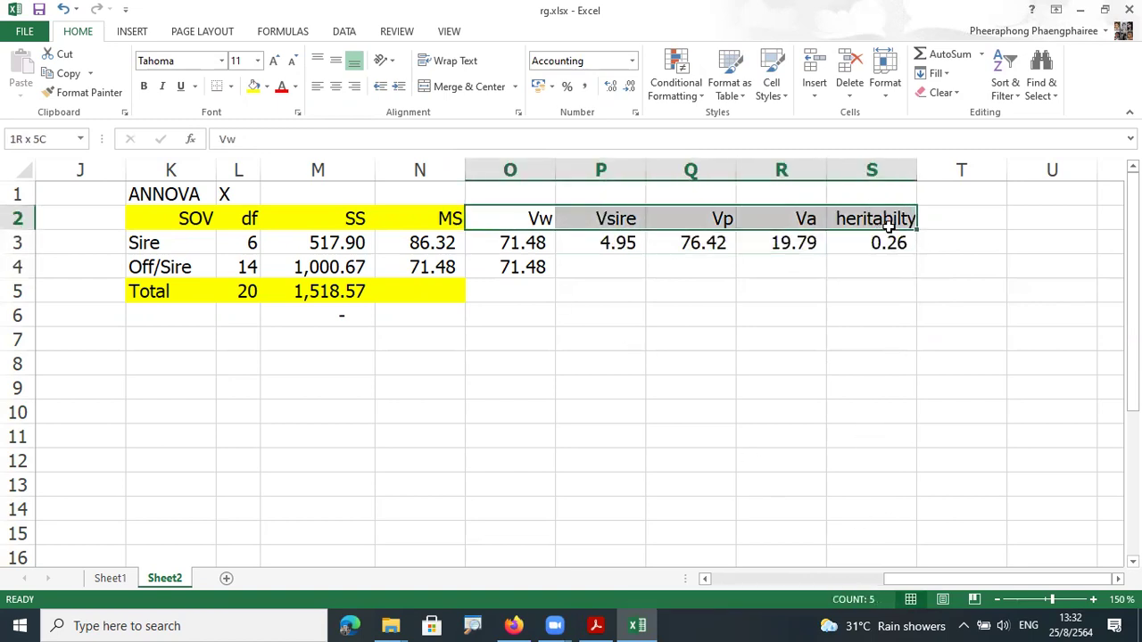
{"action": "left_click", "coordinate": [253, 86]}
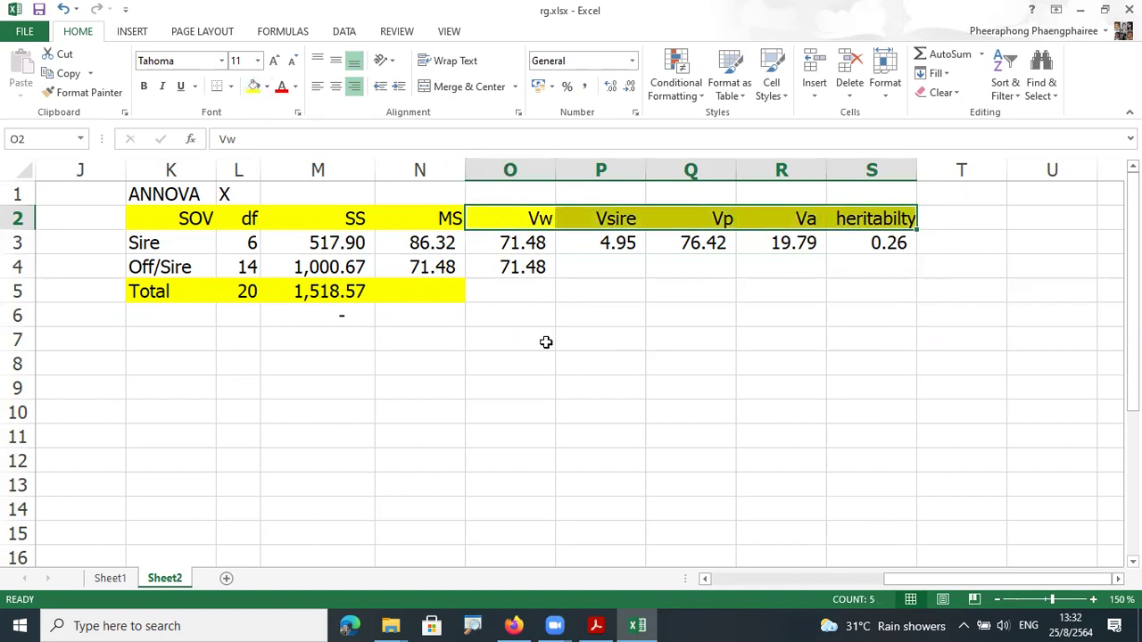
{"action": "left_click", "coordinate": [542, 339]}
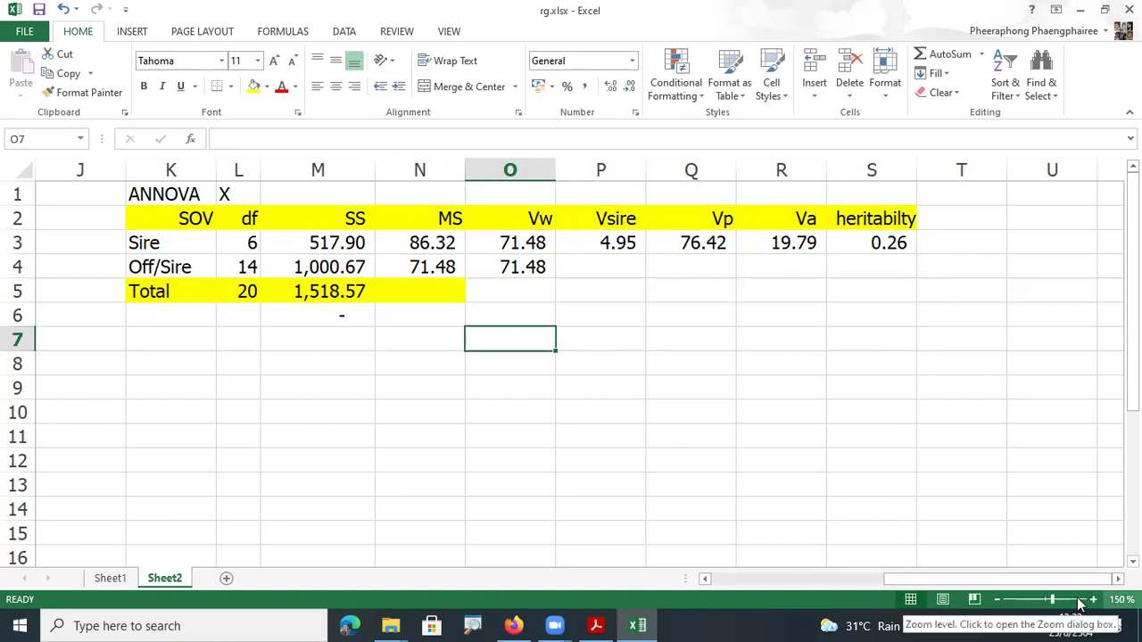
Step: Copy the whole X table in K1:S6 and paste it below, starting at K7
{"action": "left_click_drag", "start_coordinate": [157, 195], "coordinate": [866, 316]}
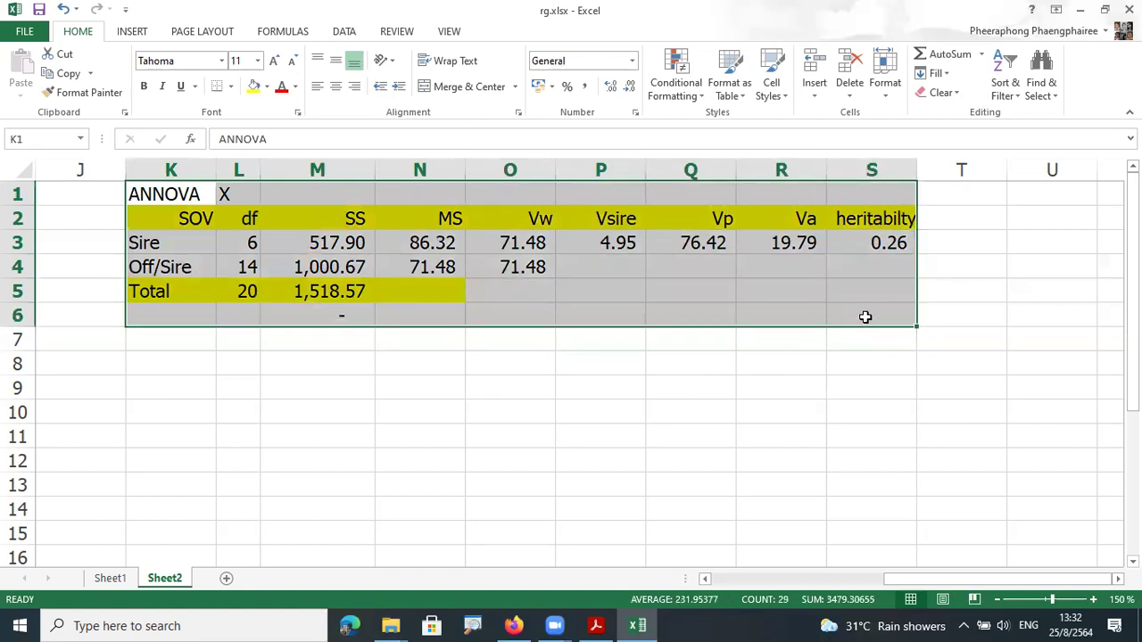
{"action": "key", "text": "ctrl+c"}
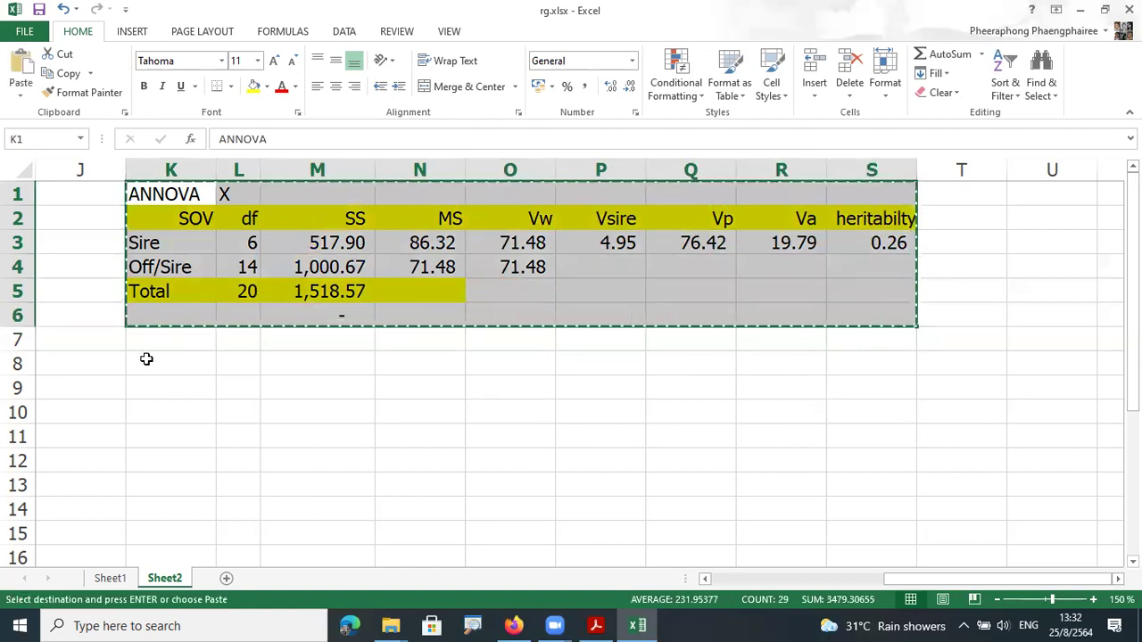
{"action": "left_click", "coordinate": [147, 359]}
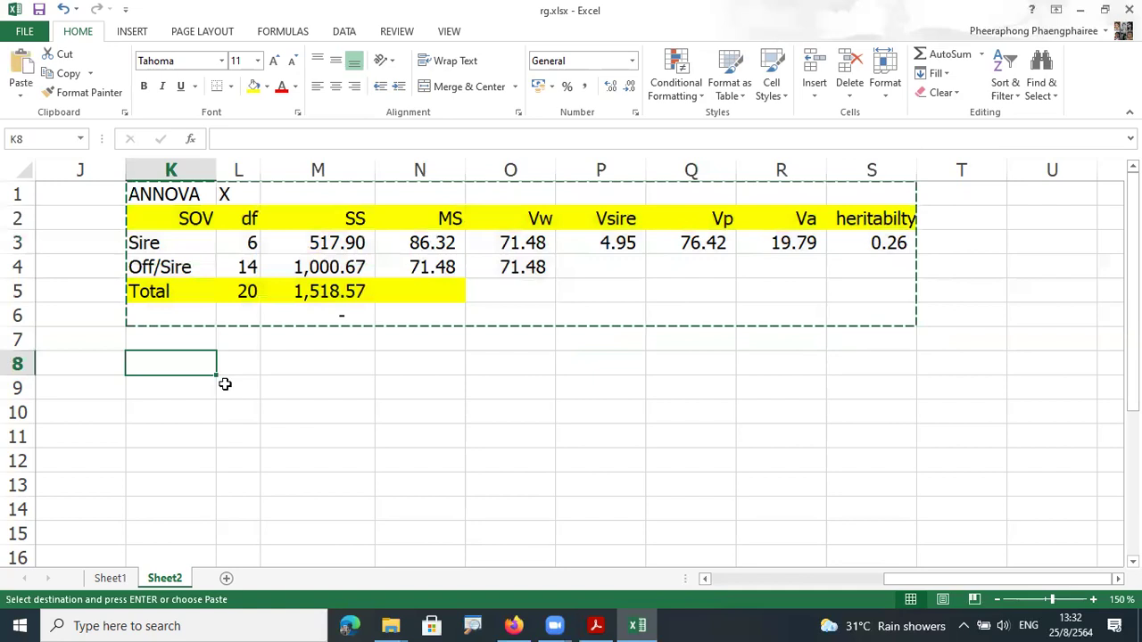
{"action": "left_click", "coordinate": [169, 340]}
{"action": "key", "text": "ctrl+v"}
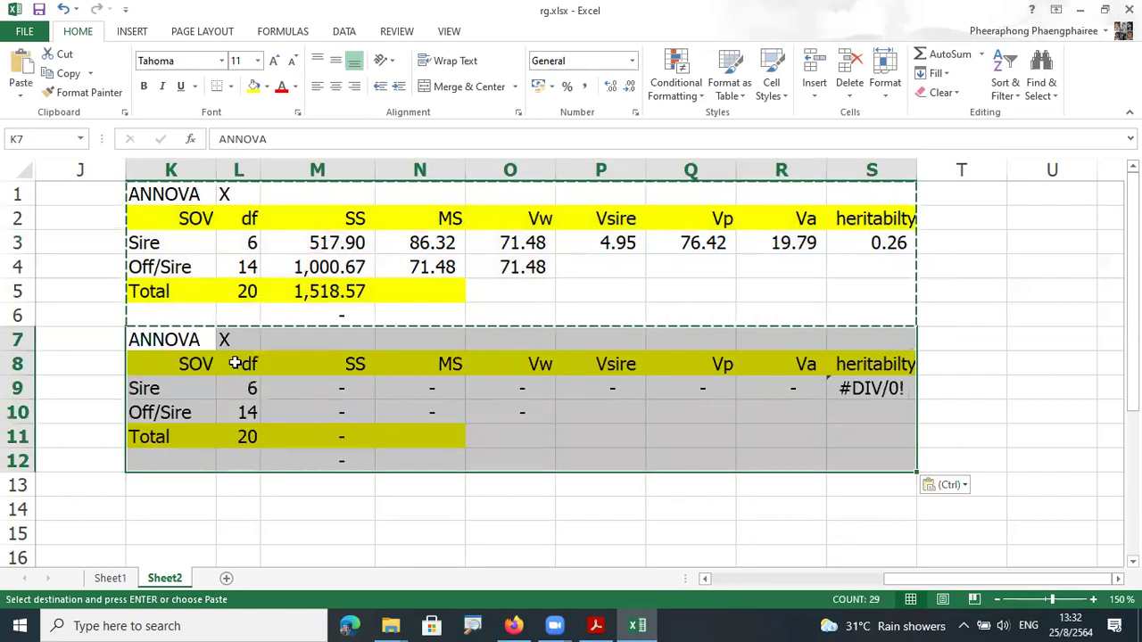
Step: Label the copied table Y in L7 and clear its calculated cells in M9:S12, keeping the df column
{"action": "left_click", "coordinate": [232, 340]}
{"action": "type", "text": "Y"}
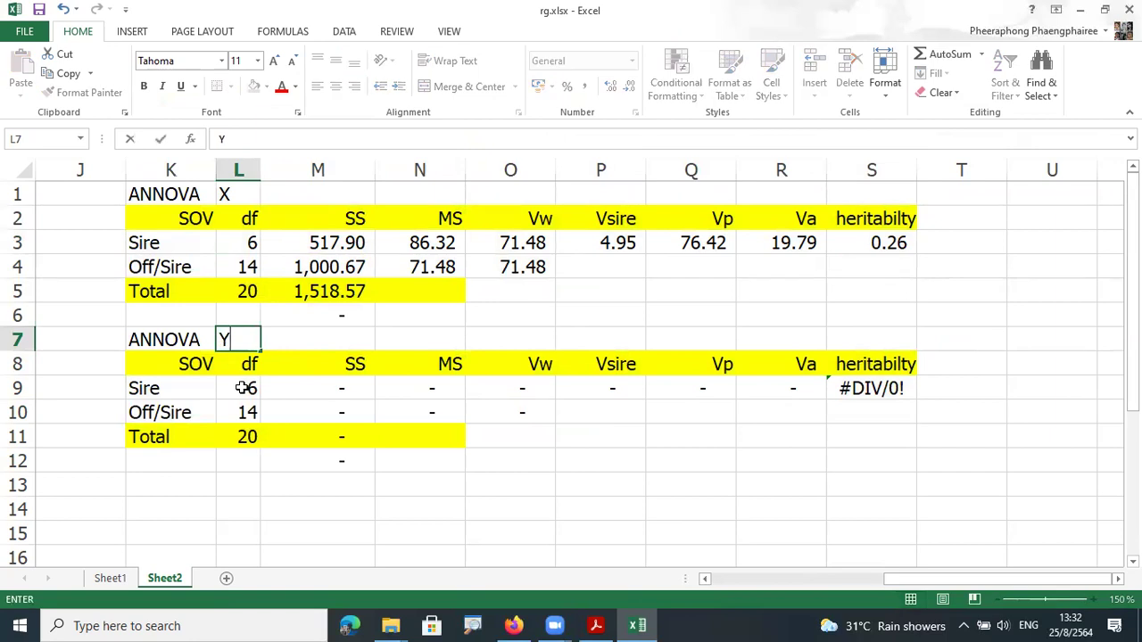
{"action": "key", "text": "Return"}
{"action": "left_click_drag", "start_coordinate": [329, 392], "coordinate": [847, 458]}
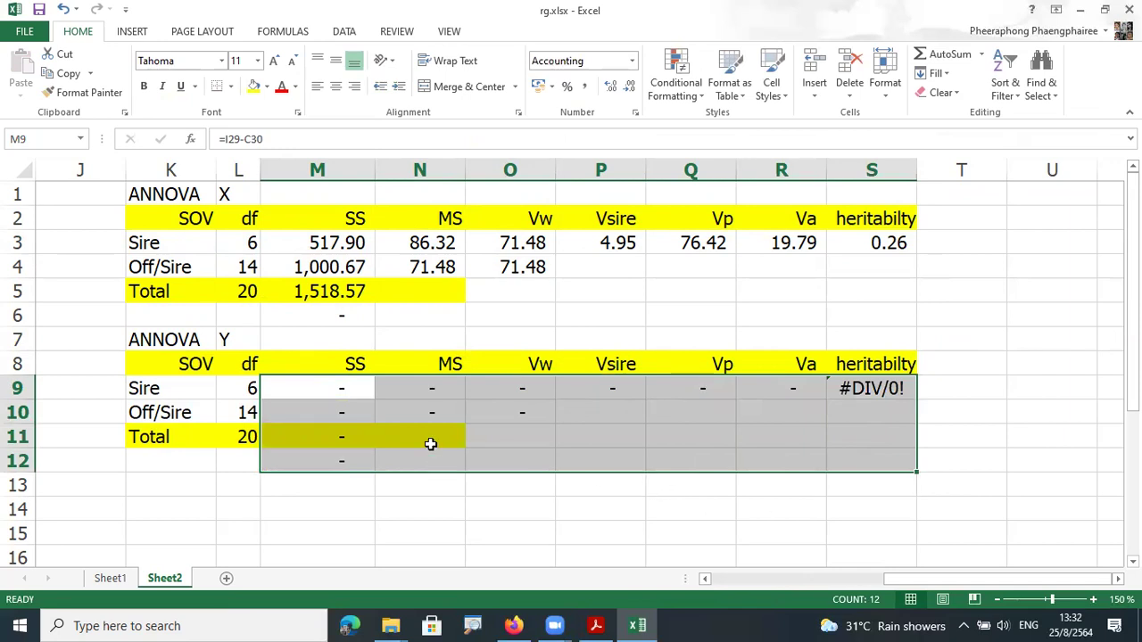
{"action": "key", "text": "Delete"}
{"action": "left_click", "coordinate": [471, 455]}
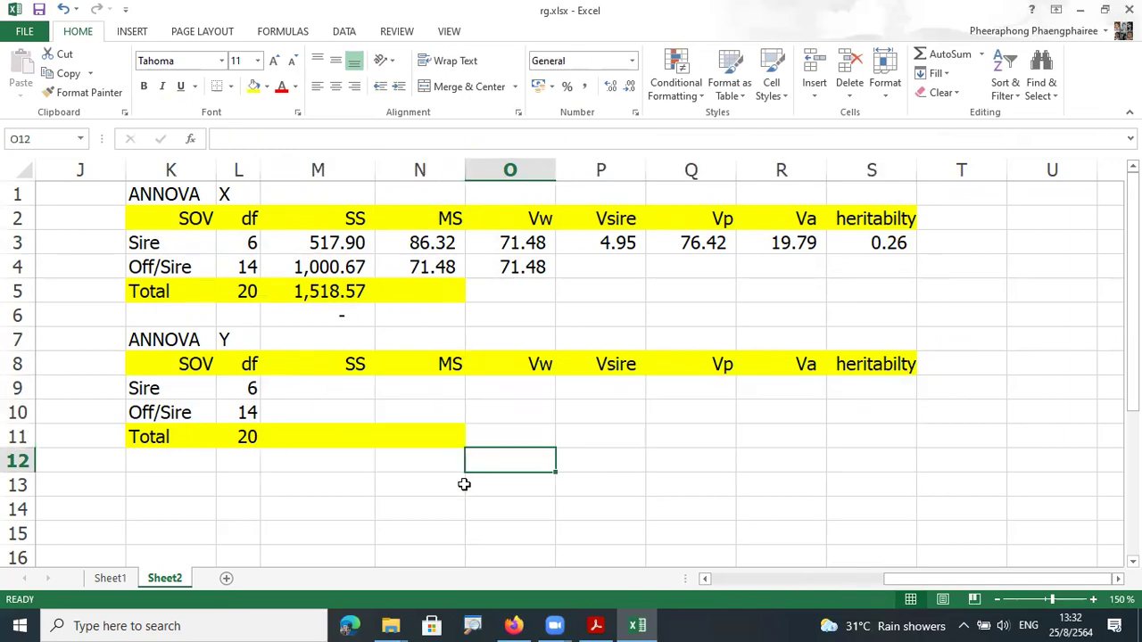
Step: Set the sheet zoom to 100% and narrow the Sire and Offspring columns to fit their contents
{"action": "left_click_drag", "start_coordinate": [928, 579], "coordinate": [719, 581]}
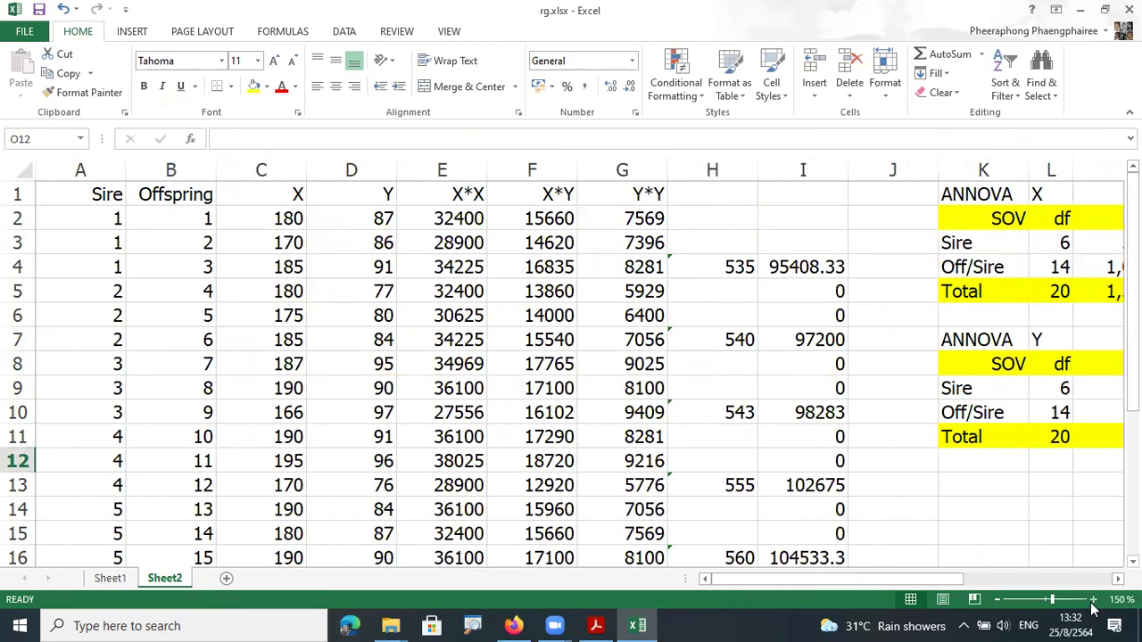
{"action": "left_click", "coordinate": [1121, 600]}
{"action": "left_click", "coordinate": [855, 164]}
{"action": "left_click", "coordinate": [854, 268]}
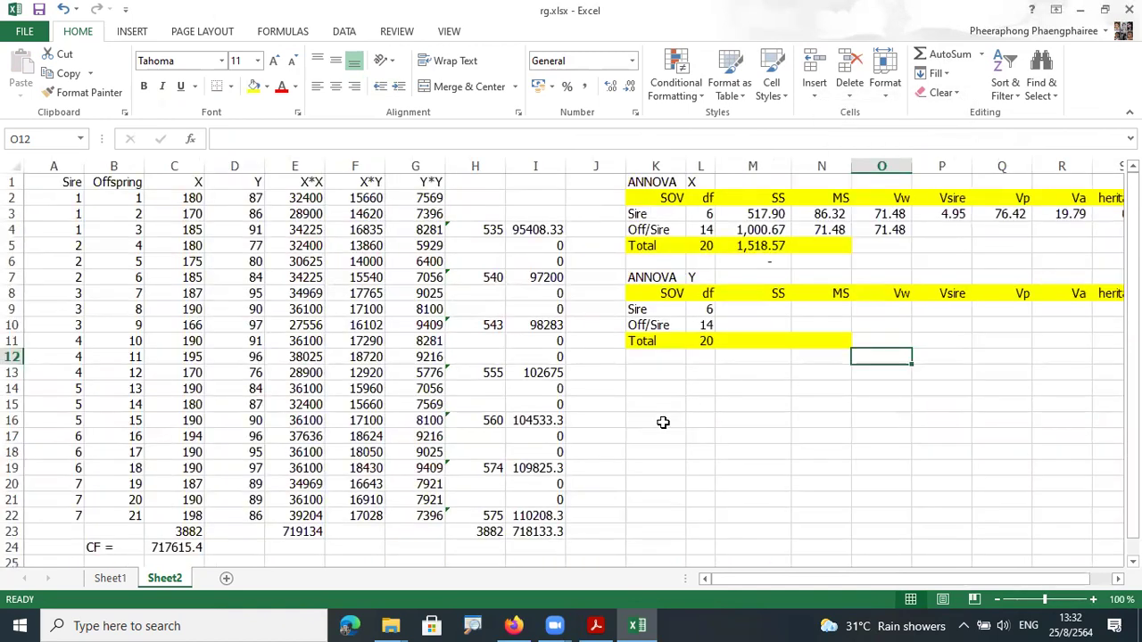
{"action": "left_click", "coordinate": [663, 422]}
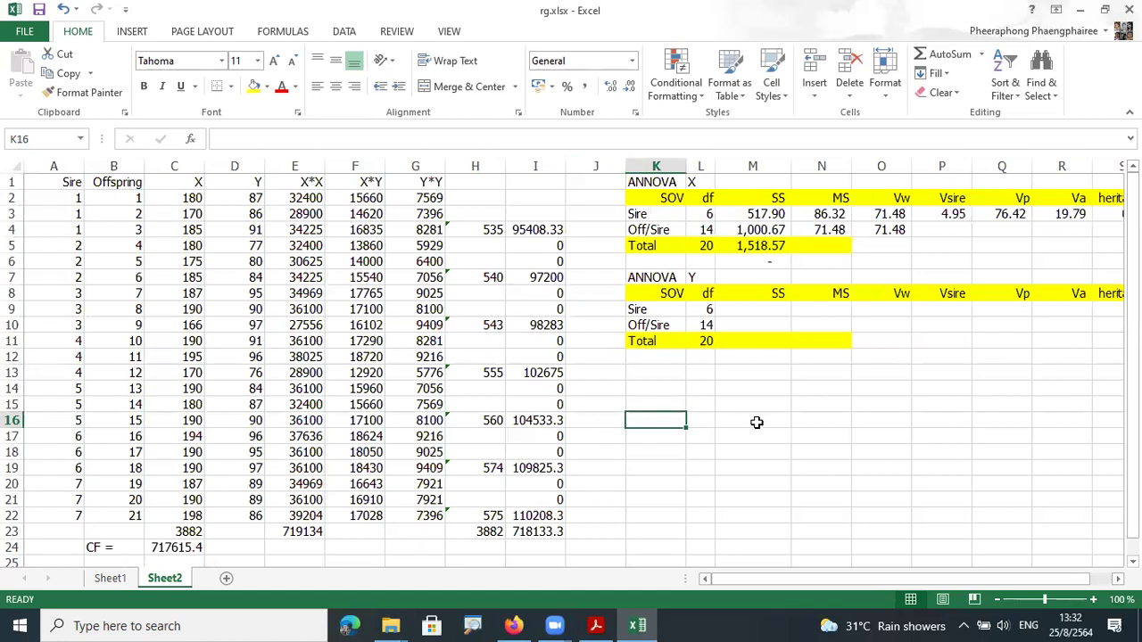
{"action": "left_click_drag", "start_coordinate": [81, 166], "coordinate": [50, 165]}
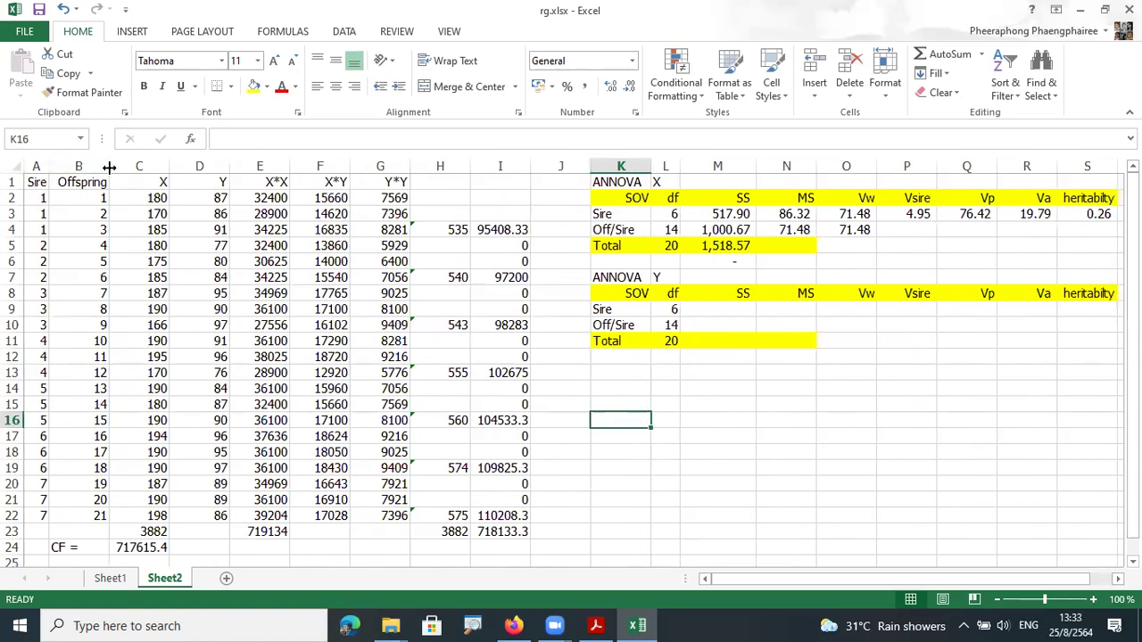
{"action": "double_click", "coordinate": [103, 166]}
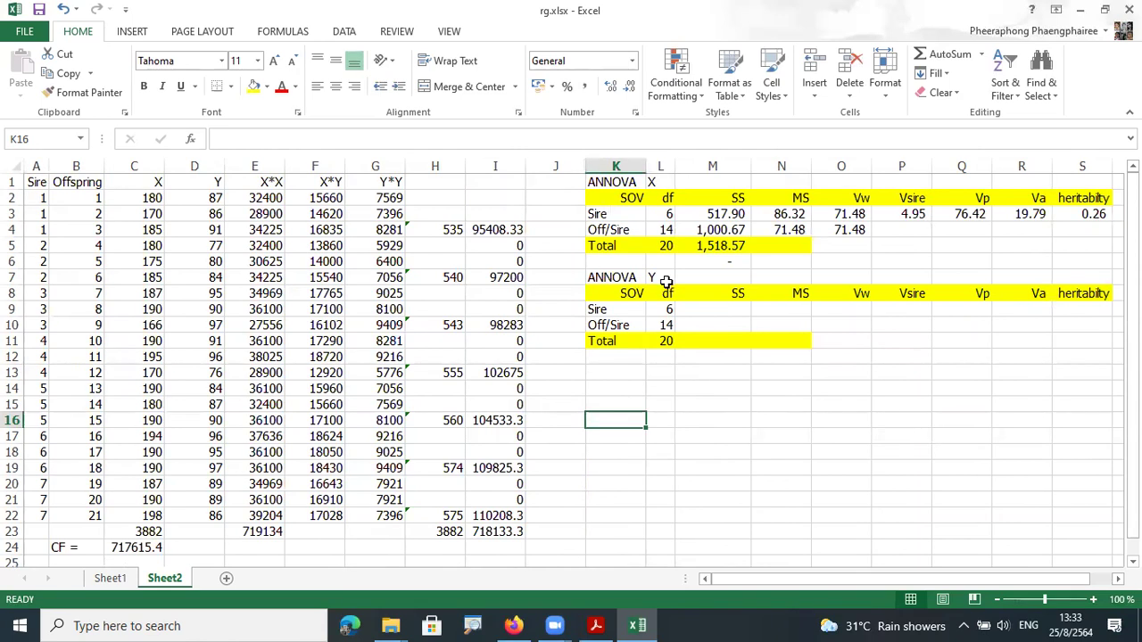
Step: Circle the Y table's Total df in blue and handwrite n-1 = 21-1 = 20 below it
{"action": "left_click_drag", "start_coordinate": [656, 278], "coordinate": [664, 342]}
{"action": "left_click", "coordinate": [883, 379]}
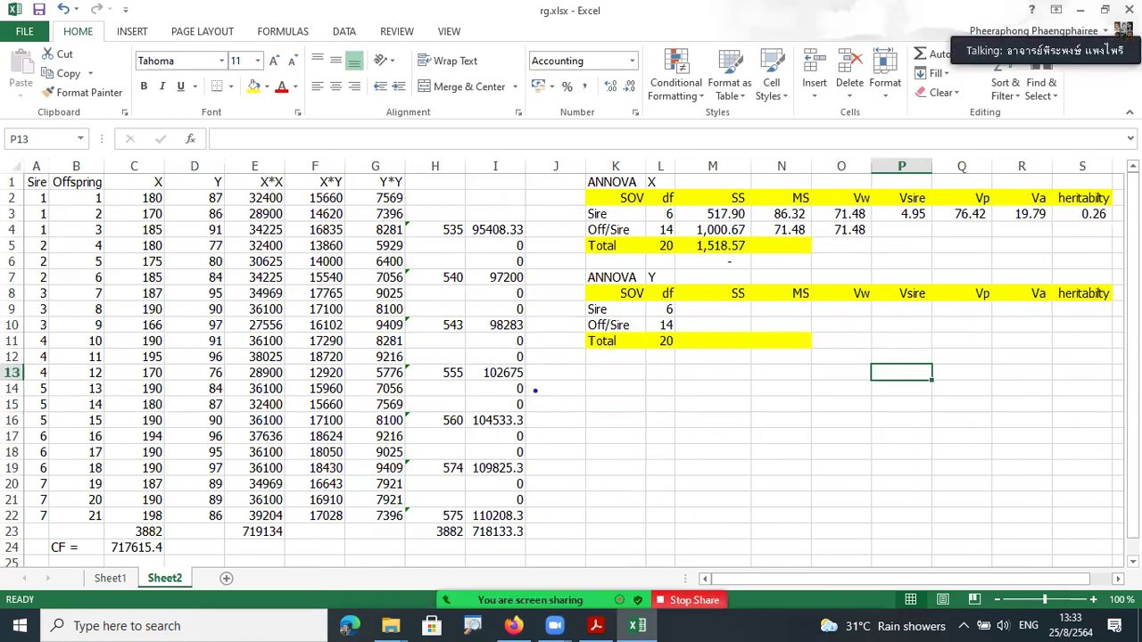
{"action": "mouse_move", "coordinate": [654, 362]}
{"action": "left_mouse_down"}
{"action": "mouse_move", "coordinate": [688, 350]}
{"action": "mouse_move", "coordinate": [658, 360]}
{"action": "left_mouse_up"}
{"action": "left_click_drag", "start_coordinate": [638, 375], "coordinate": [660, 398]}
{"action": "left_click_drag", "start_coordinate": [666, 392], "coordinate": [676, 390]}
{"action": "mouse_move", "coordinate": [700, 384]}
{"action": "left_mouse_down"}
{"action": "mouse_move", "coordinate": [689, 412]}
{"action": "mouse_move", "coordinate": [808, 418]}
{"action": "left_mouse_up"}
{"action": "left_click_drag", "start_coordinate": [815, 409], "coordinate": [862, 400]}
{"action": "left_click_drag", "start_coordinate": [868, 412], "coordinate": [923, 431]}
{"action": "left_click_drag", "start_coordinate": [942, 412], "coordinate": [940, 413]}
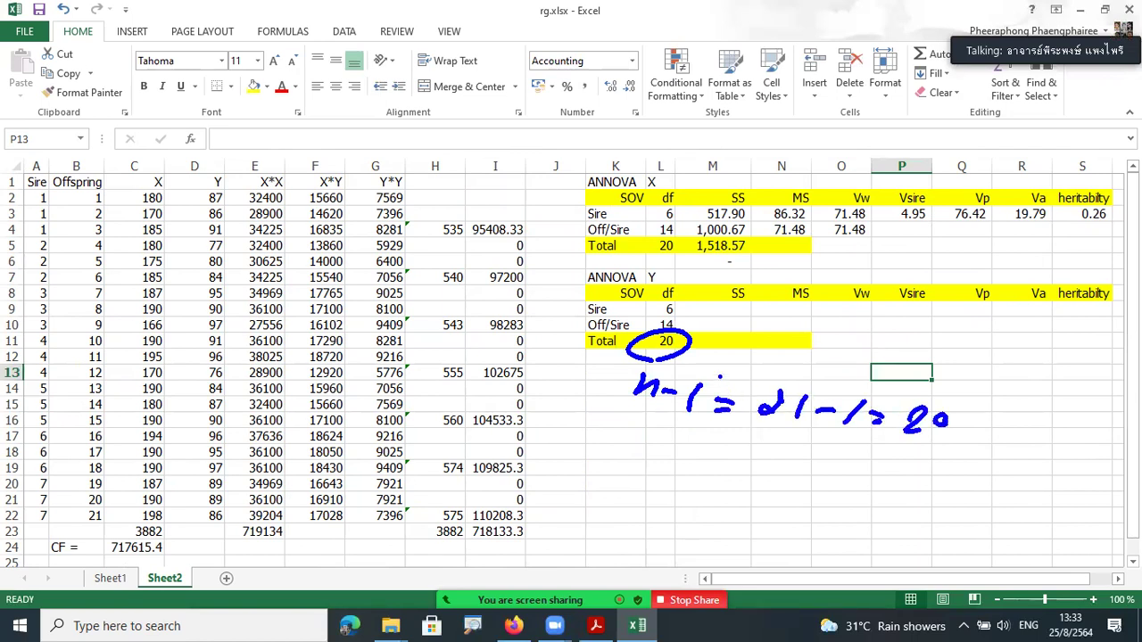
Step: Circle the Y table's Sire df in red and handwrite s-1 = 7-1 = 6 beside it
{"action": "mouse_move", "coordinate": [668, 291]}
{"action": "left_mouse_down"}
{"action": "mouse_move", "coordinate": [685, 317]}
{"action": "mouse_move", "coordinate": [666, 289]}
{"action": "left_mouse_up"}
{"action": "mouse_move", "coordinate": [692, 312]}
{"action": "left_mouse_down"}
{"action": "mouse_move", "coordinate": [776, 305]}
{"action": "mouse_move", "coordinate": [798, 317]}
{"action": "left_mouse_up"}
{"action": "mouse_move", "coordinate": [813, 307]}
{"action": "left_mouse_down"}
{"action": "mouse_move", "coordinate": [809, 332]}
{"action": "mouse_move", "coordinate": [851, 320]}
{"action": "left_mouse_up"}
{"action": "left_click_drag", "start_coordinate": [837, 332], "coordinate": [930, 332]}
{"action": "left_click_drag", "start_coordinate": [953, 316], "coordinate": [940, 345]}
{"action": "left_click_drag", "start_coordinate": [977, 328], "coordinate": [996, 329]}
{"action": "left_click_drag", "start_coordinate": [978, 341], "coordinate": [1011, 338]}
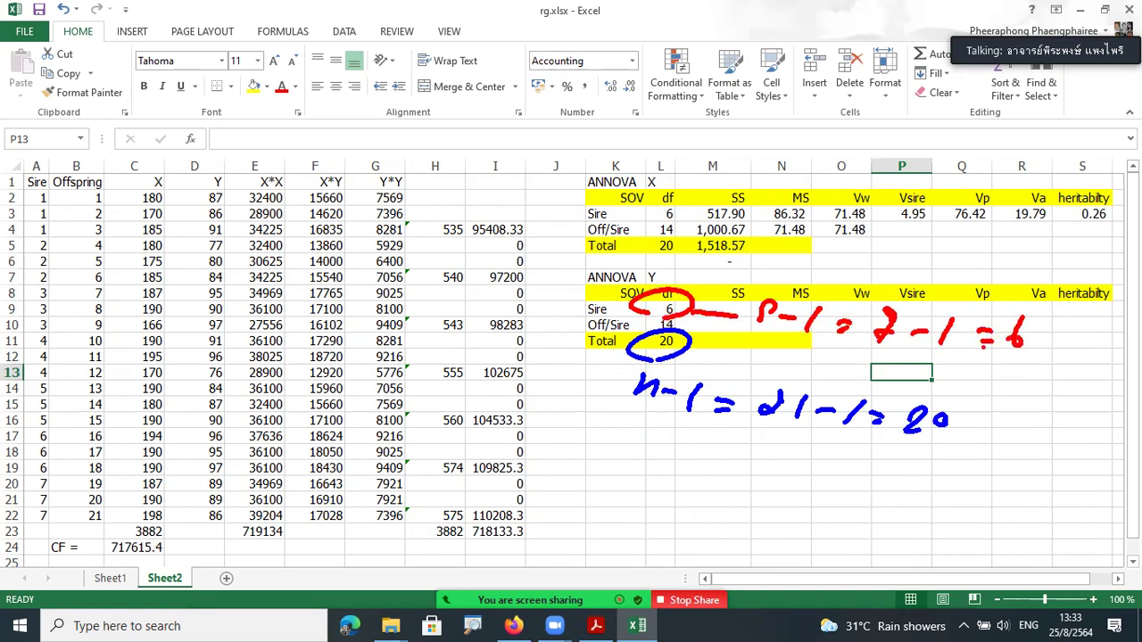
Step: Circle the Y table's Off/Sire df in orange, handwrite n-s = 21-7 = 14 for it, and mark the X table's df values
{"action": "mouse_move", "coordinate": [687, 314]}
{"action": "left_mouse_down"}
{"action": "mouse_move", "coordinate": [656, 308]}
{"action": "mouse_move", "coordinate": [584, 429]}
{"action": "mouse_move", "coordinate": [596, 458]}
{"action": "mouse_move", "coordinate": [617, 459]}
{"action": "left_mouse_up"}
{"action": "mouse_move", "coordinate": [622, 456]}
{"action": "left_mouse_down"}
{"action": "mouse_move", "coordinate": [644, 475]}
{"action": "mouse_move", "coordinate": [694, 466]}
{"action": "mouse_move", "coordinate": [758, 489]}
{"action": "left_mouse_up"}
{"action": "left_click", "coordinate": [765, 467]}
{"action": "left_click_drag", "start_coordinate": [785, 480], "coordinate": [845, 493]}
{"action": "left_click_drag", "start_coordinate": [862, 485], "coordinate": [881, 483]}
{"action": "left_click_drag", "start_coordinate": [861, 498], "coordinate": [896, 505]}
{"action": "mouse_move", "coordinate": [914, 482]}
{"action": "left_mouse_down"}
{"action": "mouse_move", "coordinate": [924, 499]}
{"action": "mouse_move", "coordinate": [940, 489]}
{"action": "left_mouse_up"}
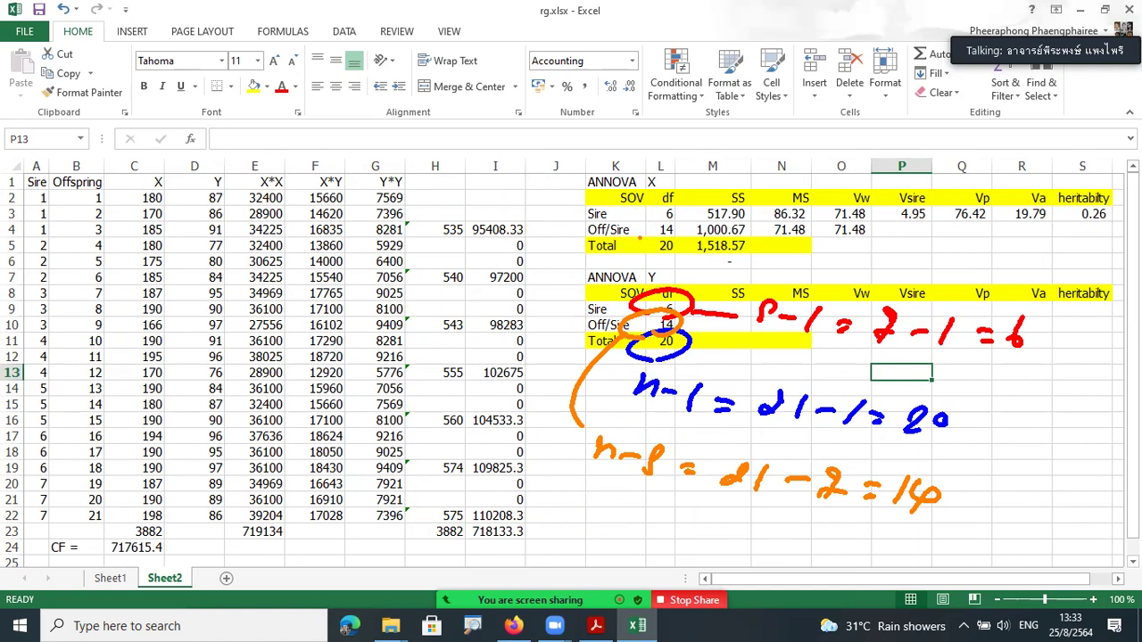
{"action": "left_click_drag", "start_coordinate": [652, 184], "coordinate": [678, 270]}
{"action": "mouse_move", "coordinate": [648, 234]}
{"action": "left_mouse_down"}
{"action": "mouse_move", "coordinate": [599, 294]}
{"action": "mouse_move", "coordinate": [612, 296]}
{"action": "left_mouse_up"}
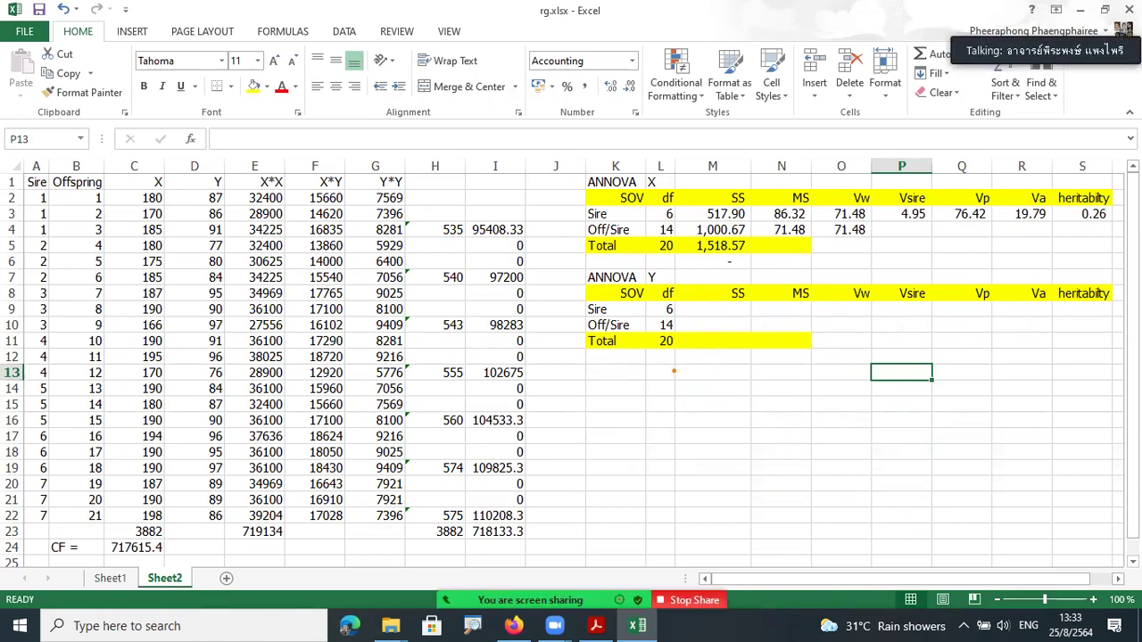
Step: Circle the Y table's empty Total SS cell in blue and handwrite n-1 and the formula Σ(yij - ȳ)² below it
{"action": "mouse_move", "coordinate": [727, 321]}
{"action": "left_mouse_down"}
{"action": "mouse_move", "coordinate": [718, 357]}
{"action": "mouse_move", "coordinate": [725, 321]}
{"action": "left_mouse_up"}
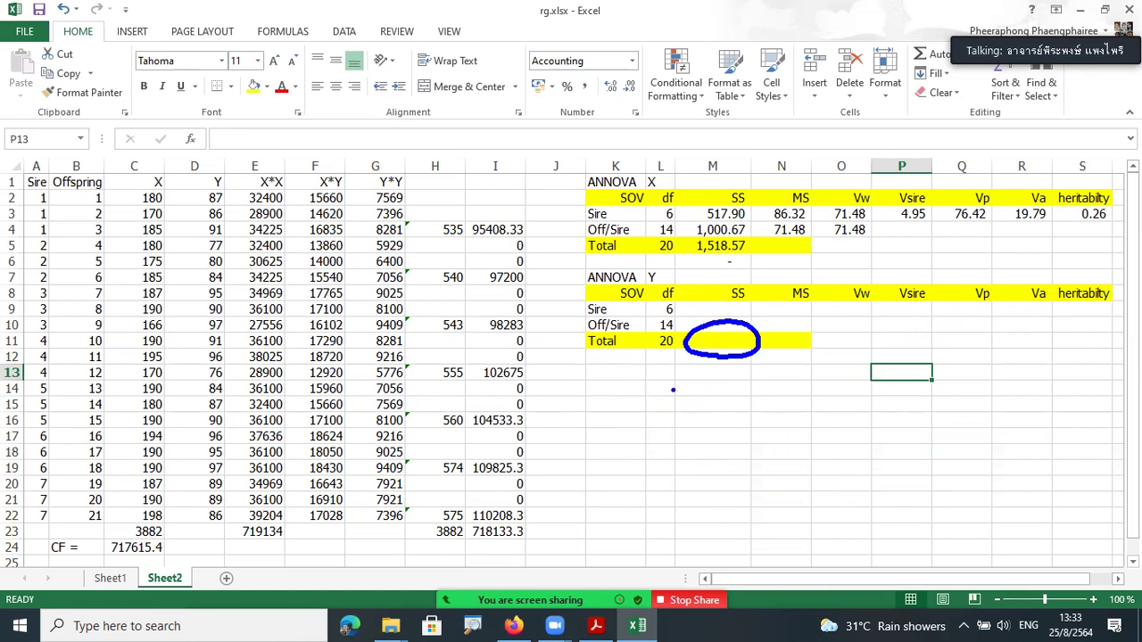
{"action": "left_click_drag", "start_coordinate": [576, 353], "coordinate": [594, 378]}
{"action": "left_click_drag", "start_coordinate": [601, 367], "coordinate": [623, 381]}
{"action": "mouse_move", "coordinate": [696, 406]}
{"action": "left_mouse_down"}
{"action": "mouse_move", "coordinate": [740, 443]}
{"action": "mouse_move", "coordinate": [748, 423]}
{"action": "mouse_move", "coordinate": [788, 430]}
{"action": "left_mouse_up"}
{"action": "left_click_drag", "start_coordinate": [805, 417], "coordinate": [811, 443]}
{"action": "left_click_drag", "start_coordinate": [809, 414], "coordinate": [830, 412]}
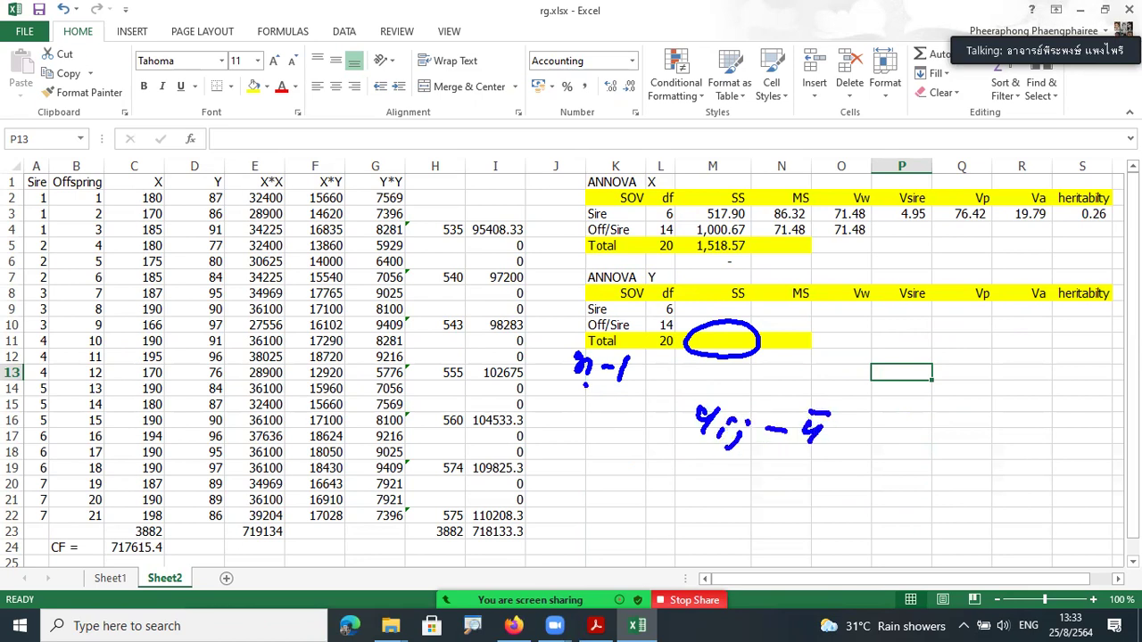
{"action": "left_click_drag", "start_coordinate": [673, 395], "coordinate": [675, 444]}
{"action": "left_click_drag", "start_coordinate": [834, 419], "coordinate": [831, 451]}
{"action": "left_click_drag", "start_coordinate": [855, 402], "coordinate": [870, 416]}
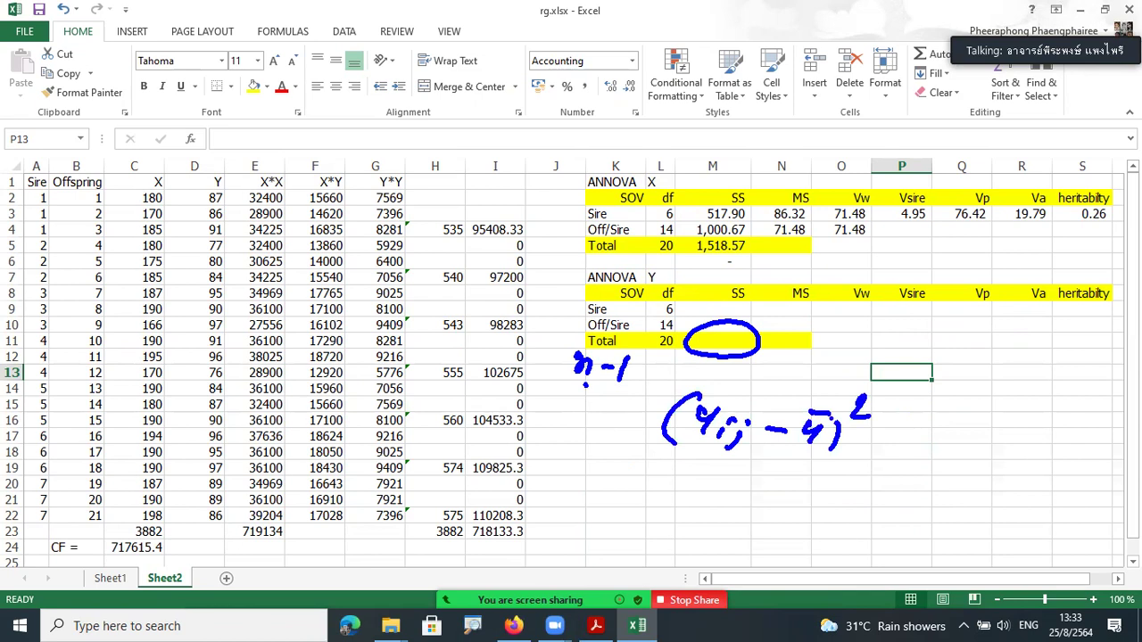
{"action": "mouse_move", "coordinate": [669, 393]}
{"action": "left_mouse_down"}
{"action": "mouse_move", "coordinate": [658, 385]}
{"action": "mouse_move", "coordinate": [646, 433]}
{"action": "left_mouse_up"}
Step: Draw an arrow from the sum-of-squares formula and handwrite its computing form Σyij² - (Σy)²/n in blue
{"action": "mouse_move", "coordinate": [712, 458]}
{"action": "left_mouse_down"}
{"action": "mouse_move", "coordinate": [705, 480]}
{"action": "mouse_move", "coordinate": [780, 502]}
{"action": "mouse_move", "coordinate": [808, 526]}
{"action": "mouse_move", "coordinate": [818, 480]}
{"action": "mouse_move", "coordinate": [822, 493]}
{"action": "mouse_move", "coordinate": [745, 496]}
{"action": "mouse_move", "coordinate": [760, 515]}
{"action": "left_mouse_up"}
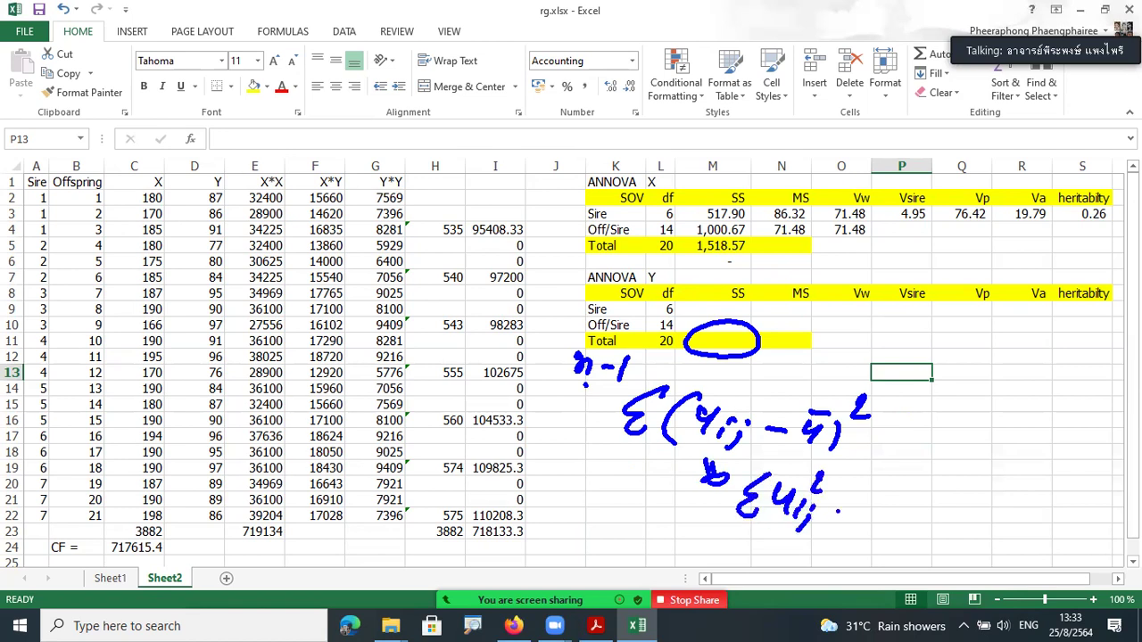
{"action": "left_click_drag", "start_coordinate": [833, 510], "coordinate": [859, 511]}
{"action": "mouse_move", "coordinate": [910, 479]}
{"action": "left_mouse_down"}
{"action": "mouse_move", "coordinate": [896, 500]}
{"action": "mouse_move", "coordinate": [931, 505]}
{"action": "mouse_move", "coordinate": [875, 509]}
{"action": "mouse_move", "coordinate": [935, 508]}
{"action": "left_mouse_up"}
{"action": "left_click_drag", "start_coordinate": [958, 458], "coordinate": [980, 478]}
{"action": "left_click_drag", "start_coordinate": [886, 523], "coordinate": [933, 519]}
{"action": "mouse_move", "coordinate": [894, 539]}
{"action": "left_mouse_down"}
{"action": "mouse_move", "coordinate": [901, 530]}
{"action": "mouse_move", "coordinate": [915, 541]}
{"action": "left_mouse_up"}
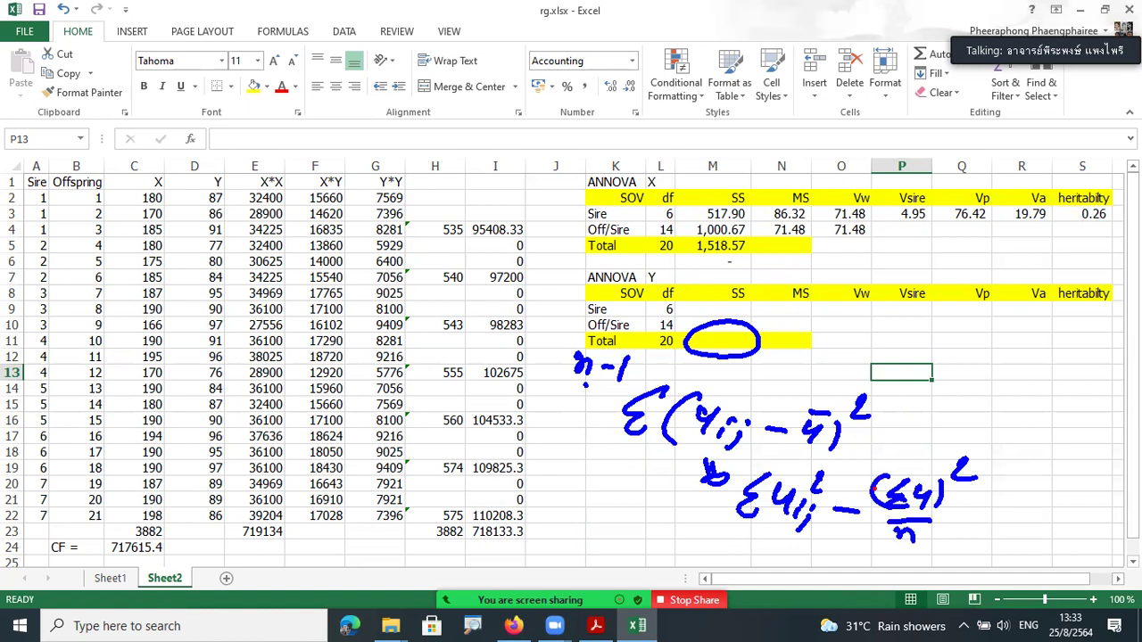
Step: Box the (Σy)²/n term of the computing formula in red and label it CF with an arrow
{"action": "mouse_move", "coordinate": [872, 440]}
{"action": "left_mouse_down"}
{"action": "mouse_move", "coordinate": [939, 553]}
{"action": "mouse_move", "coordinate": [973, 565]}
{"action": "left_mouse_up"}
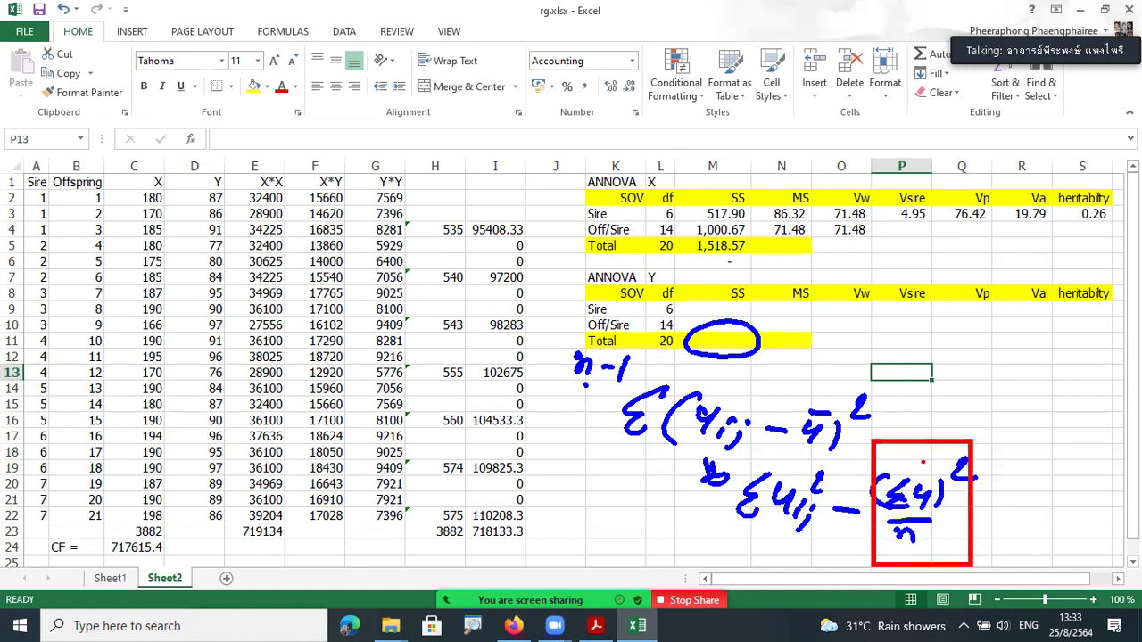
{"action": "left_click_drag", "start_coordinate": [981, 424], "coordinate": [953, 439]}
{"action": "left_click_drag", "start_coordinate": [1016, 401], "coordinate": [1024, 434]}
{"action": "mouse_move", "coordinate": [1023, 407]}
{"action": "left_mouse_down"}
{"action": "mouse_move", "coordinate": [1053, 398]}
{"action": "mouse_move", "coordinate": [1046, 418]}
{"action": "left_mouse_up"}
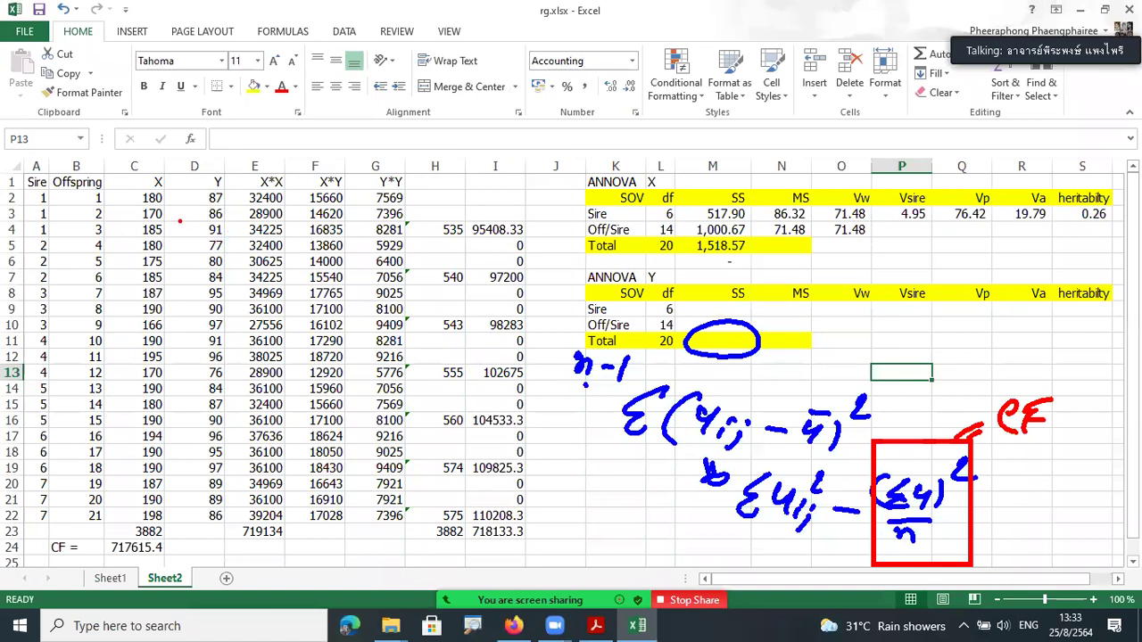
Step: Box the Y values in red and mark the cells below for their sum and correction factor, handwriting a division by 21
{"action": "mouse_move", "coordinate": [188, 189]}
{"action": "left_mouse_down"}
{"action": "mouse_move", "coordinate": [210, 218]}
{"action": "mouse_move", "coordinate": [236, 379]}
{"action": "mouse_move", "coordinate": [235, 522]}
{"action": "mouse_move", "coordinate": [225, 534]}
{"action": "mouse_move", "coordinate": [182, 531]}
{"action": "mouse_move", "coordinate": [237, 540]}
{"action": "mouse_move", "coordinate": [268, 510]}
{"action": "mouse_move", "coordinate": [309, 532]}
{"action": "mouse_move", "coordinate": [278, 555]}
{"action": "mouse_move", "coordinate": [299, 556]}
{"action": "left_mouse_up"}
{"action": "mouse_move", "coordinate": [222, 546]}
{"action": "left_mouse_down"}
{"action": "mouse_move", "coordinate": [190, 550]}
{"action": "mouse_move", "coordinate": [234, 560]}
{"action": "mouse_move", "coordinate": [85, 553]}
{"action": "mouse_move", "coordinate": [216, 557]}
{"action": "left_mouse_up"}
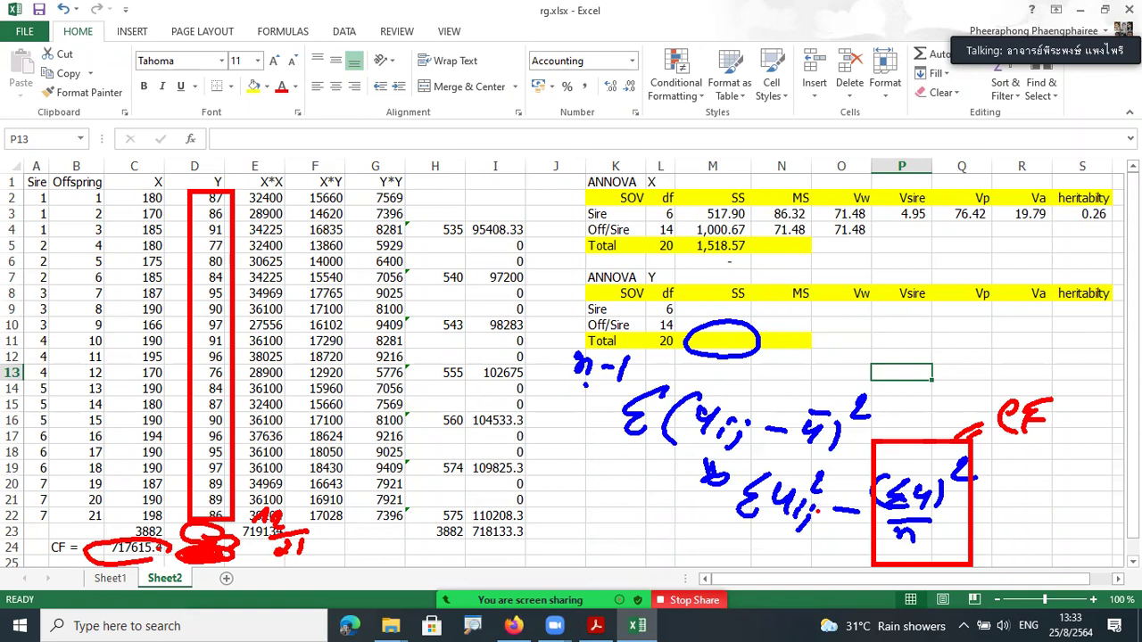
Step: Circle Σyij², box the Y*Y column in blue with its sum cell marked, and sketch the Y Total SS as blue minus red
{"action": "left_click_drag", "start_coordinate": [783, 534], "coordinate": [785, 537]}
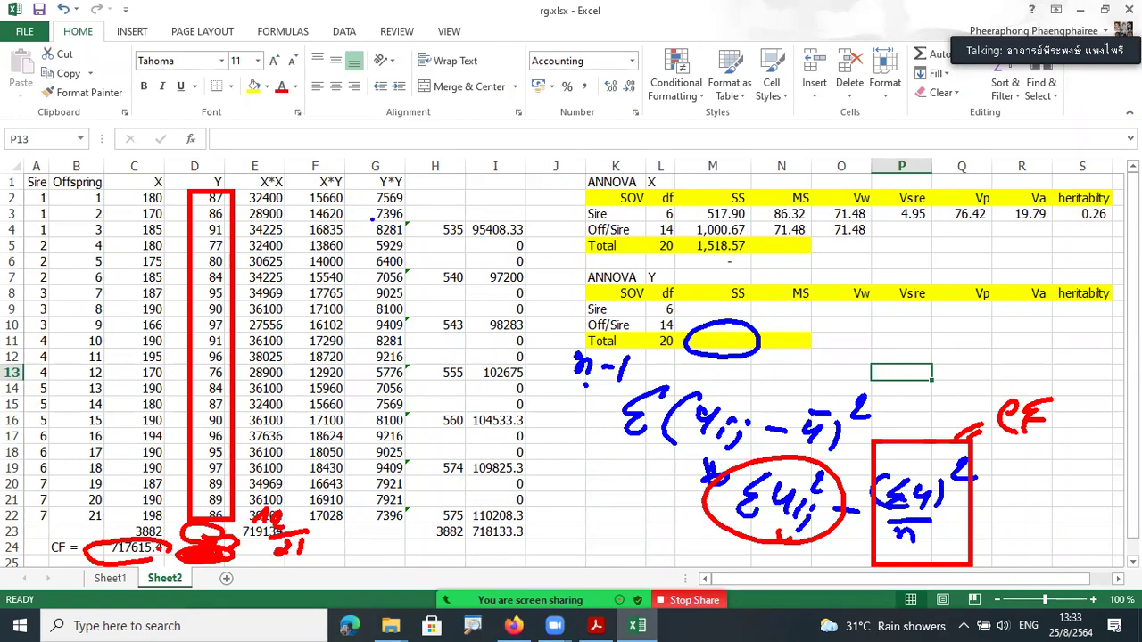
{"action": "mouse_move", "coordinate": [364, 190]}
{"action": "left_mouse_down"}
{"action": "mouse_move", "coordinate": [404, 248]}
{"action": "mouse_move", "coordinate": [412, 385]}
{"action": "mouse_move", "coordinate": [412, 523]}
{"action": "mouse_move", "coordinate": [374, 540]}
{"action": "left_mouse_up"}
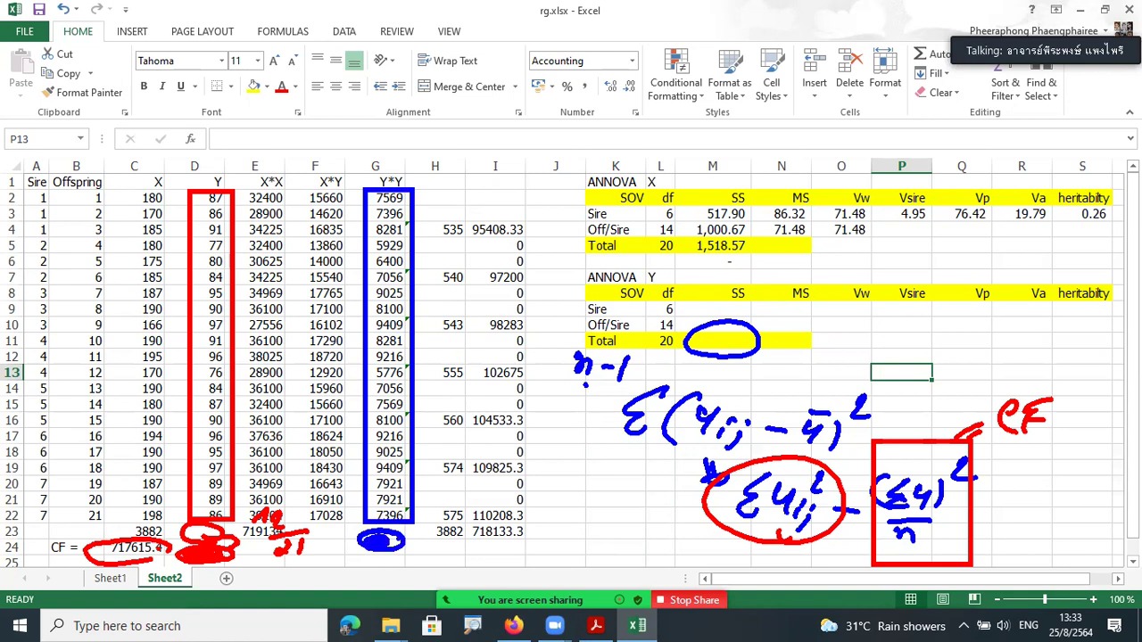
{"action": "mouse_move", "coordinate": [762, 339]}
{"action": "left_mouse_down"}
{"action": "mouse_move", "coordinate": [842, 323]}
{"action": "mouse_move", "coordinate": [825, 328]}
{"action": "mouse_move", "coordinate": [898, 328]}
{"action": "left_mouse_up"}
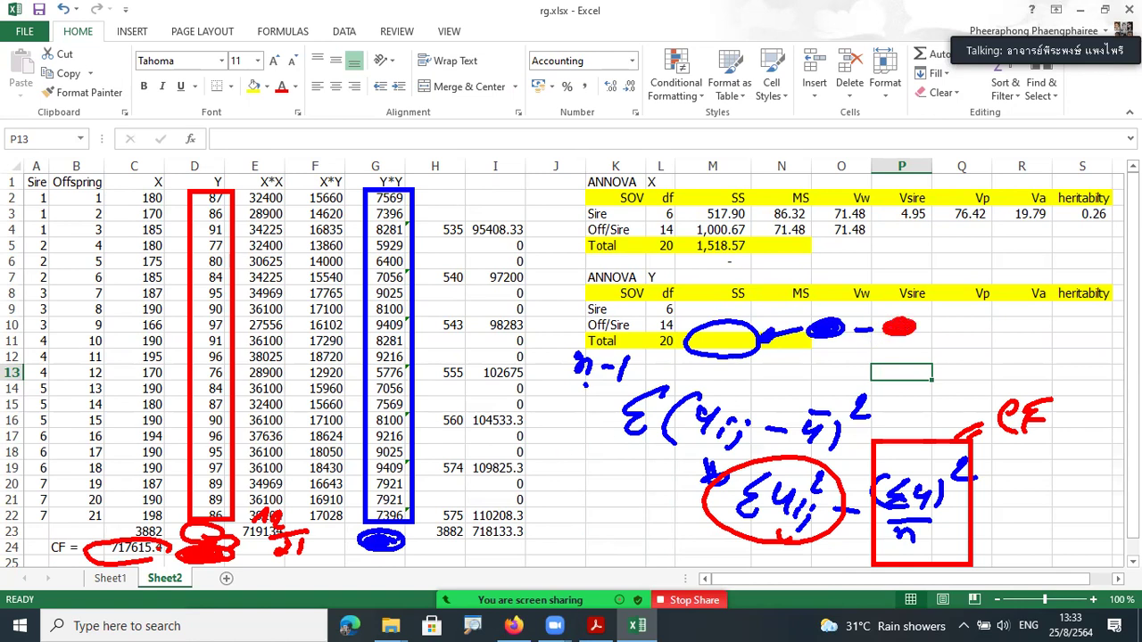
{"action": "left_click_drag", "start_coordinate": [716, 342], "coordinate": [741, 336]}
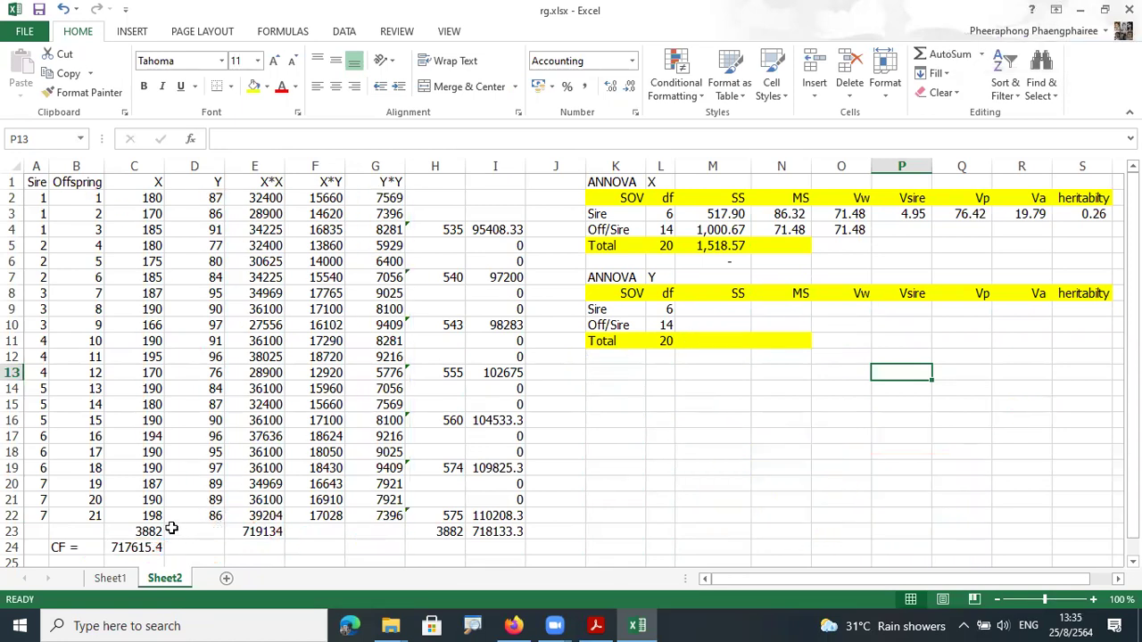
Step: Copy the X column's sum formula from C23 into D23 to total the Y values
{"action": "left_click", "coordinate": [165, 532]}
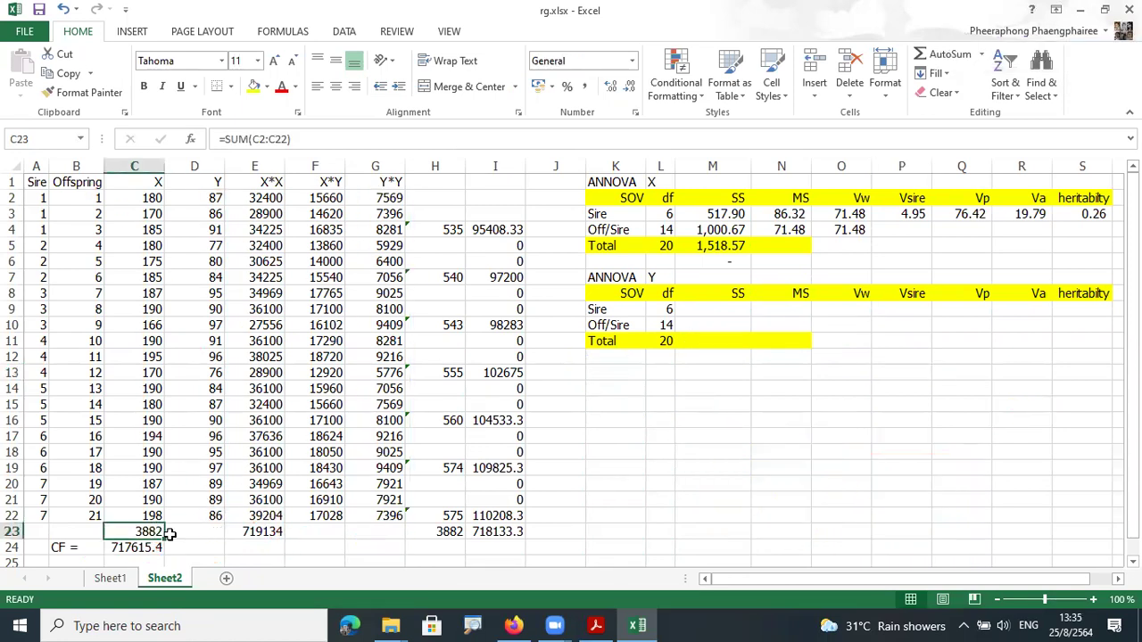
{"action": "left_click_drag", "start_coordinate": [166, 536], "coordinate": [208, 534]}
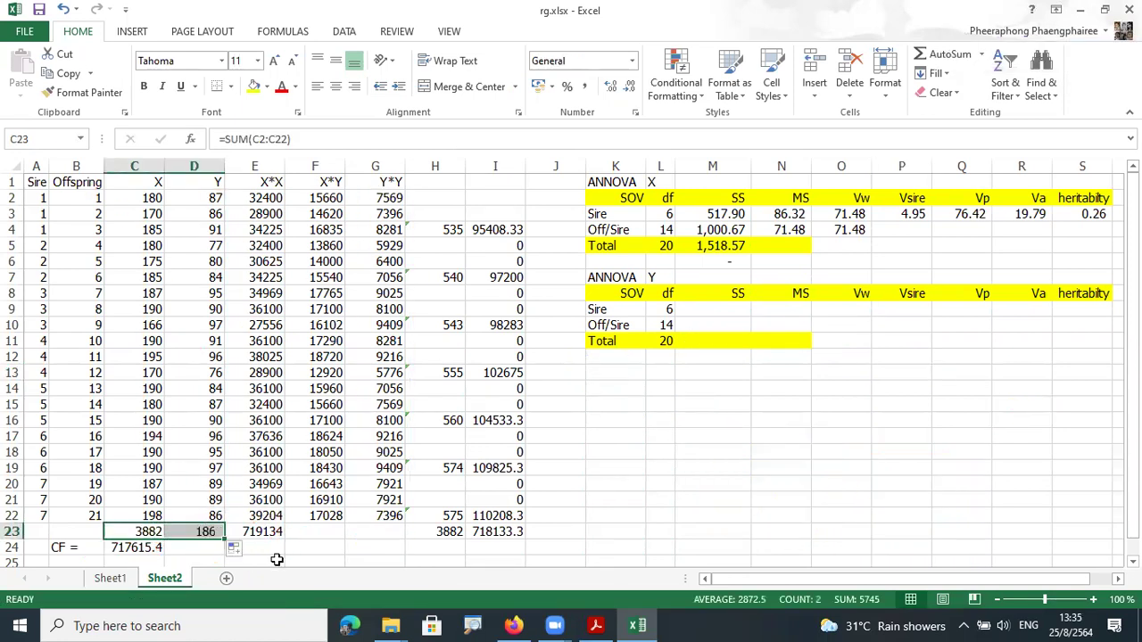
Step: Try to fill the Y correction factor in D24 by copying the Y sum formula down from D23
{"action": "left_click", "coordinate": [212, 546]}
{"action": "left_click", "coordinate": [152, 547]}
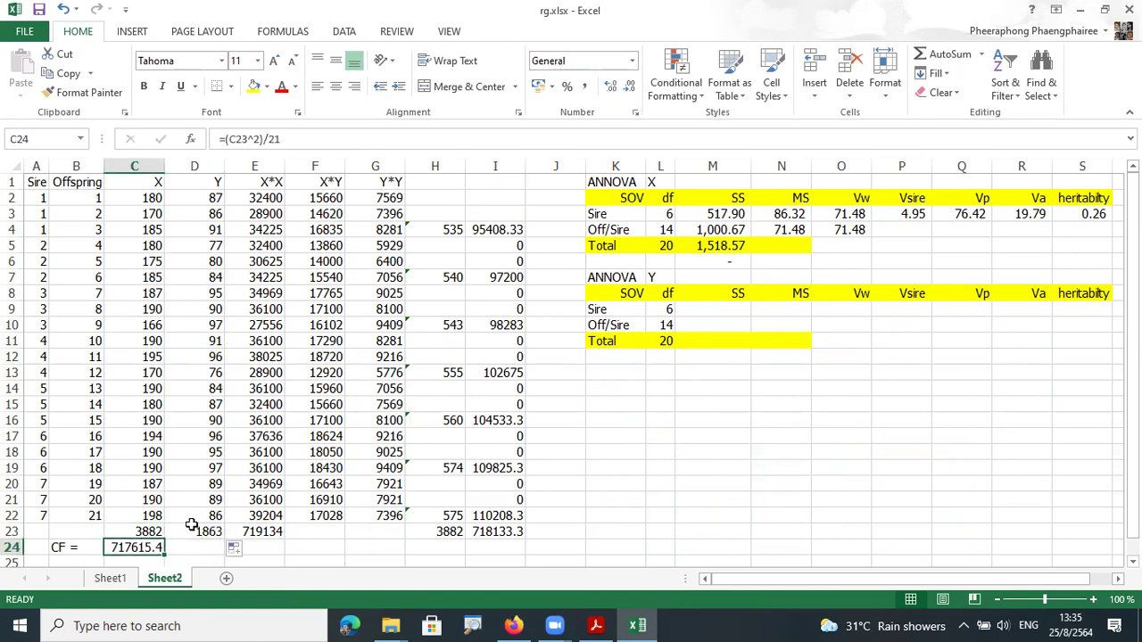
{"action": "left_click", "coordinate": [191, 526]}
{"action": "left_click_drag", "start_coordinate": [224, 539], "coordinate": [221, 551]}
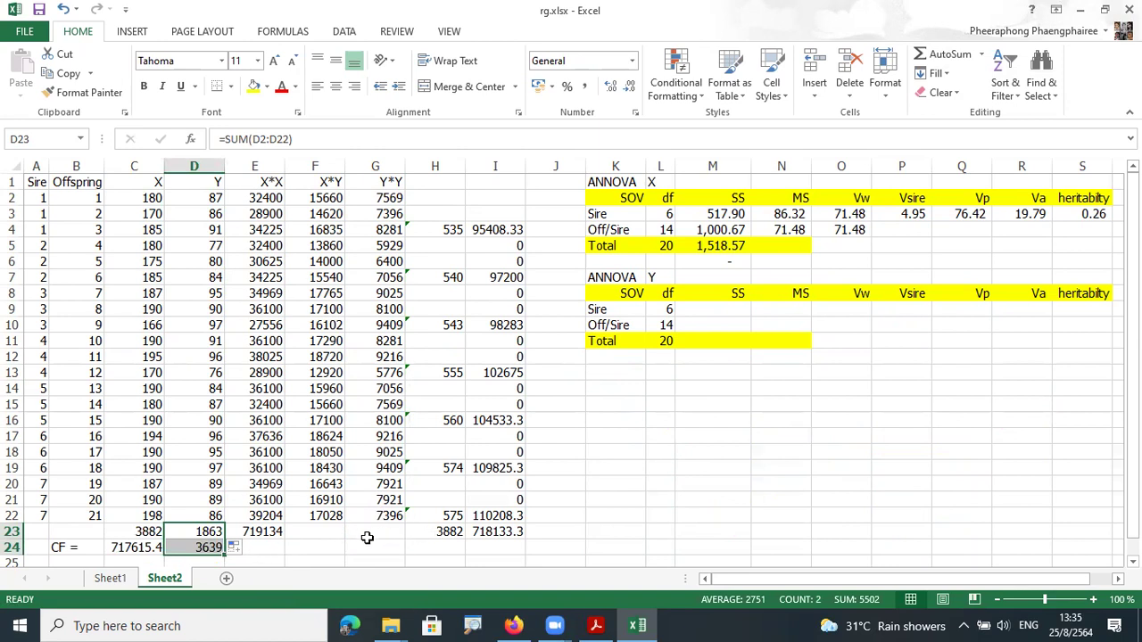
Step: Copy the sum formula from H23 into G23 to total the Y*Y column
{"action": "left_click", "coordinate": [444, 532]}
{"action": "left_click_drag", "start_coordinate": [463, 536], "coordinate": [393, 533]}
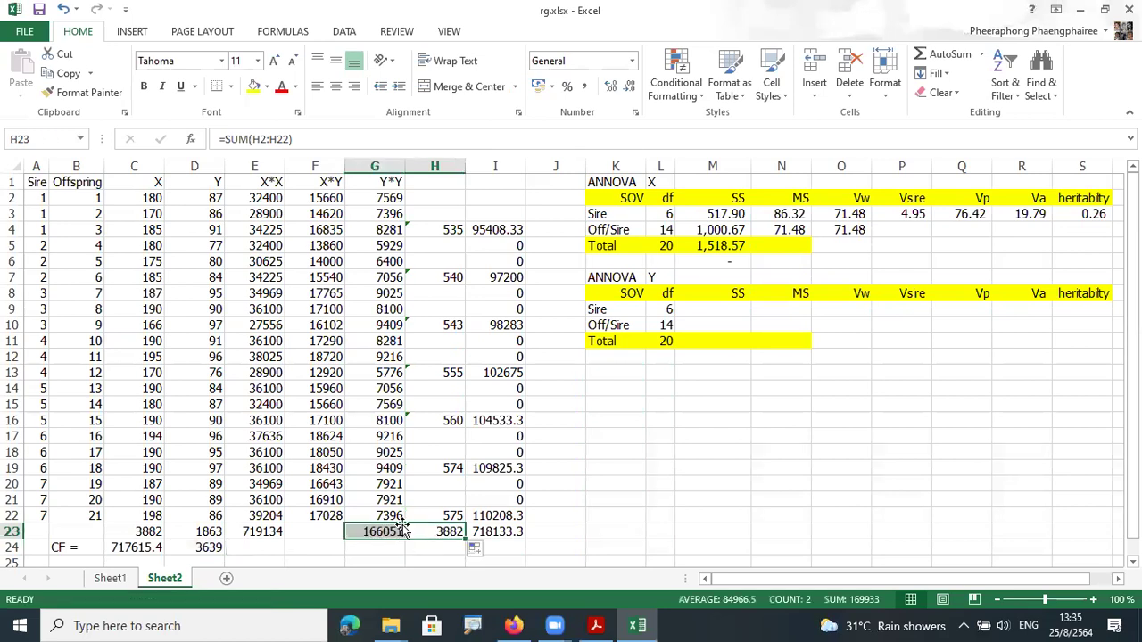
{"action": "left_click", "coordinate": [384, 532]}
Step: Calculate the Y table's Total SS in M11 with =G23-D24 and apply comma number style to columns M through S
{"action": "left_click", "coordinate": [711, 339]}
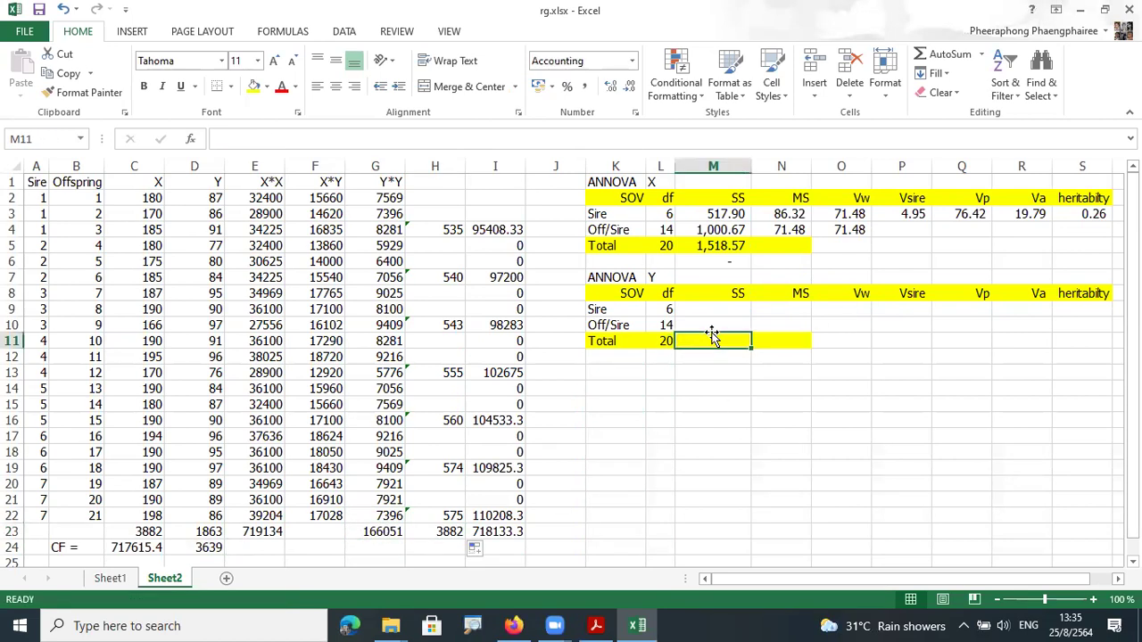
{"action": "type", "text": "="}
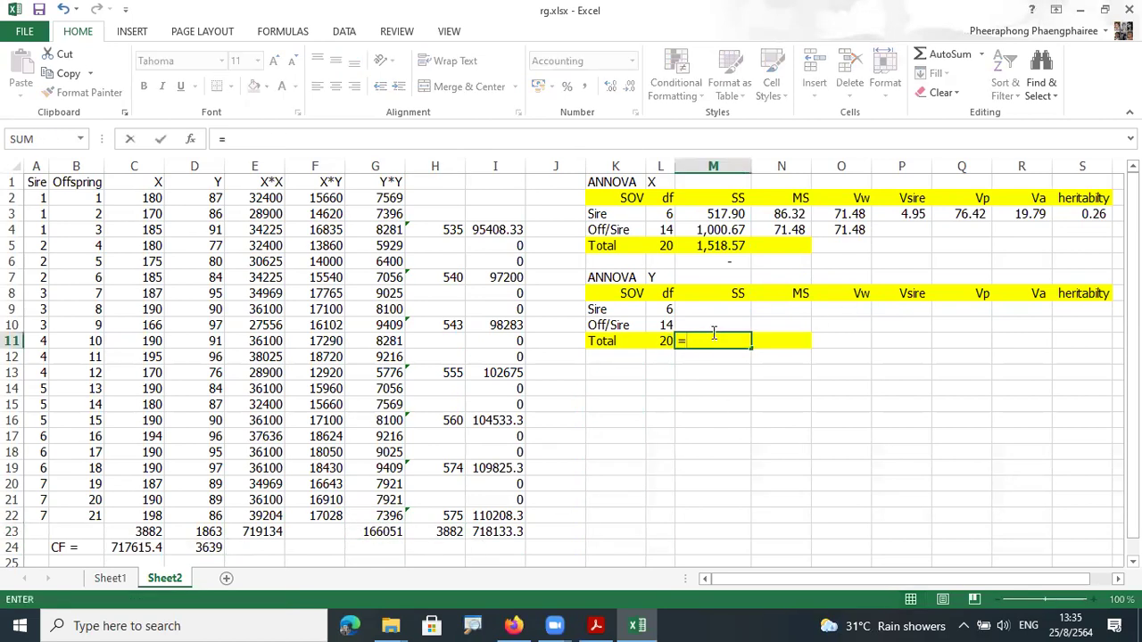
{"action": "left_click", "coordinate": [391, 531]}
{"action": "type", "text": "-"}
{"action": "left_click", "coordinate": [203, 547]}
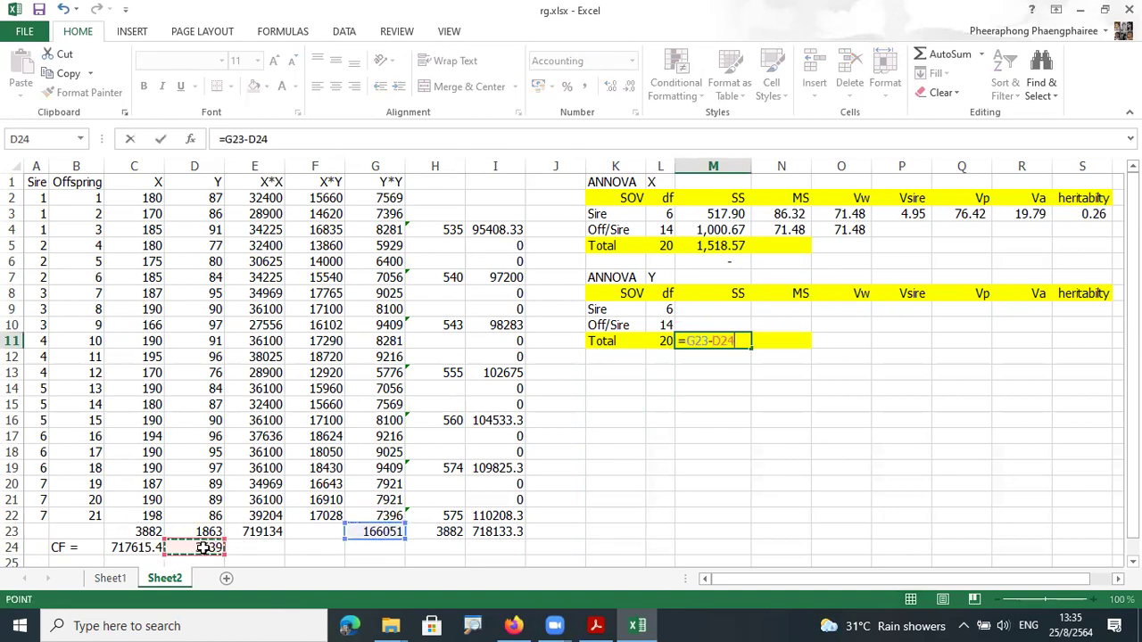
{"action": "key", "text": "Return"}
{"action": "left_click_drag", "start_coordinate": [742, 159], "coordinate": [1093, 205]}
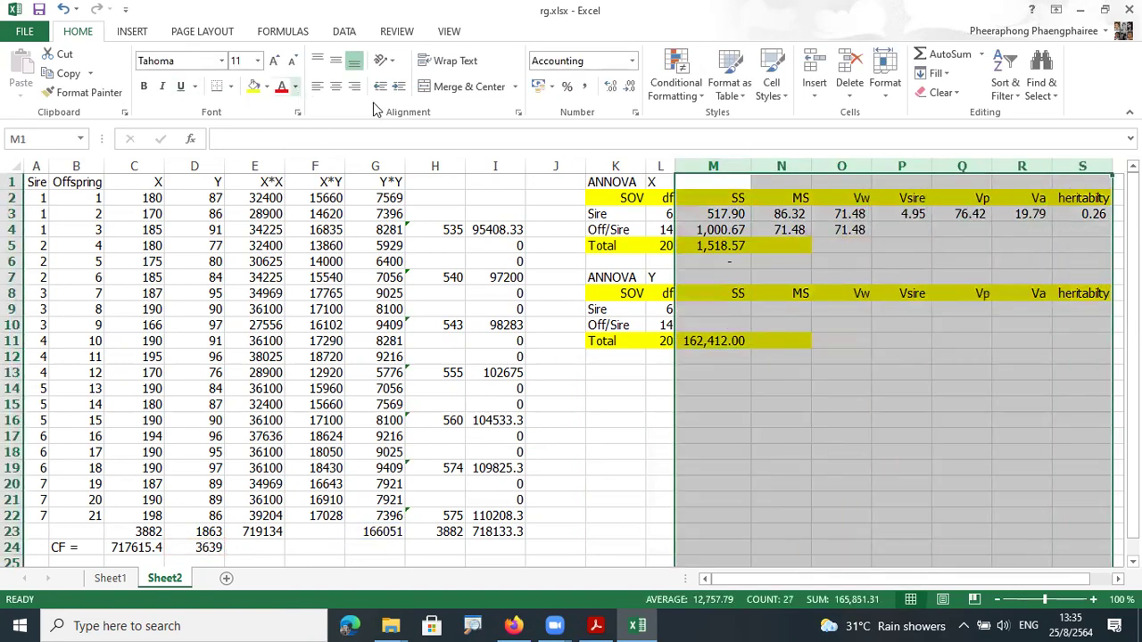
{"action": "left_click", "coordinate": [584, 85]}
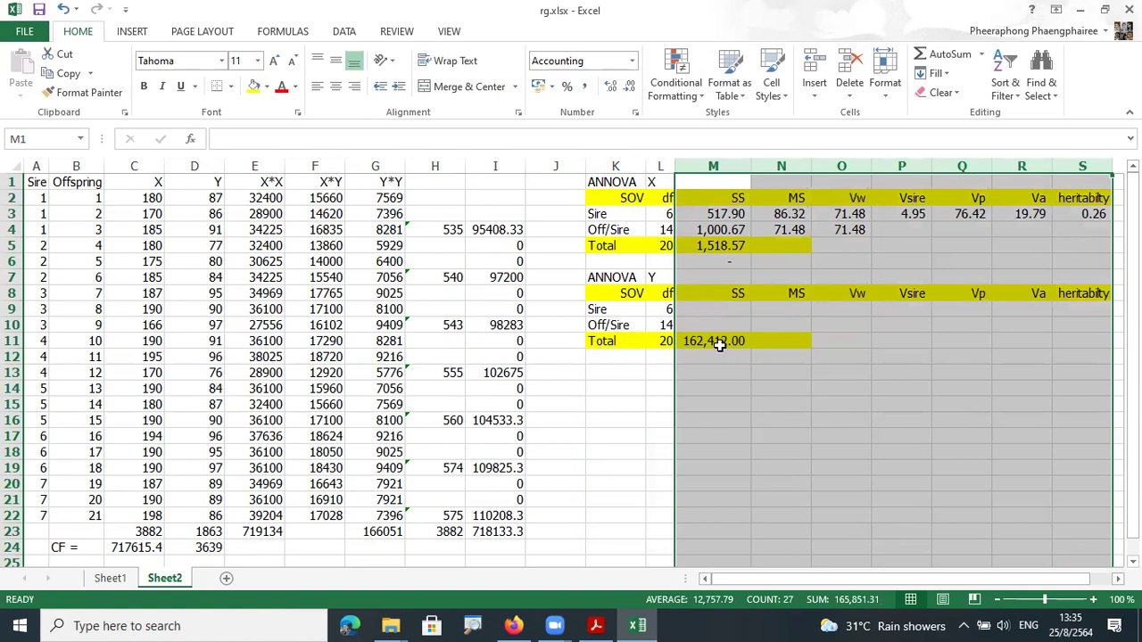
Step: Check the formulas behind the Y Total SS and correct the Y CF in D24 by copying the X CF formula from C24
{"action": "left_click", "coordinate": [720, 341]}
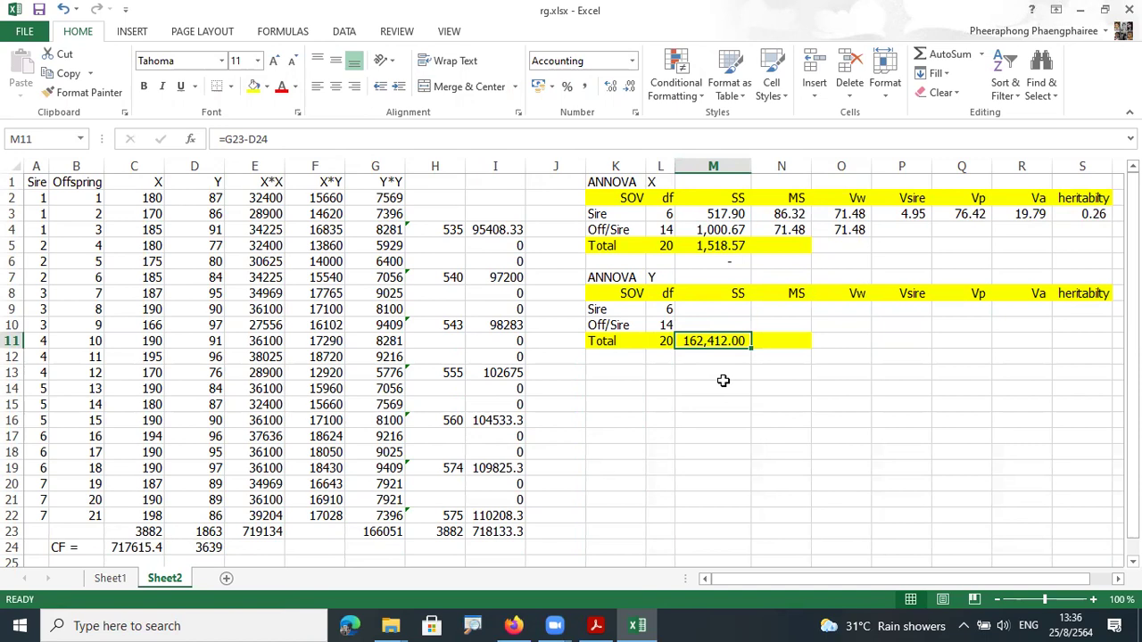
{"action": "left_click", "coordinate": [215, 547]}
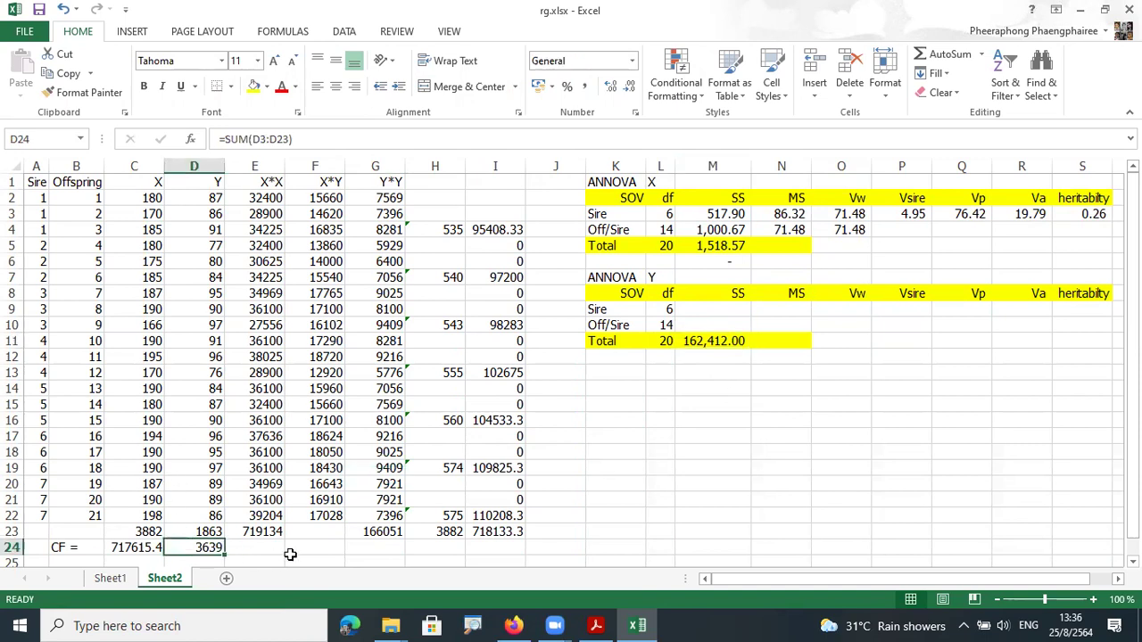
{"action": "left_click", "coordinate": [153, 550]}
{"action": "left_click_drag", "start_coordinate": [161, 552], "coordinate": [214, 551]}
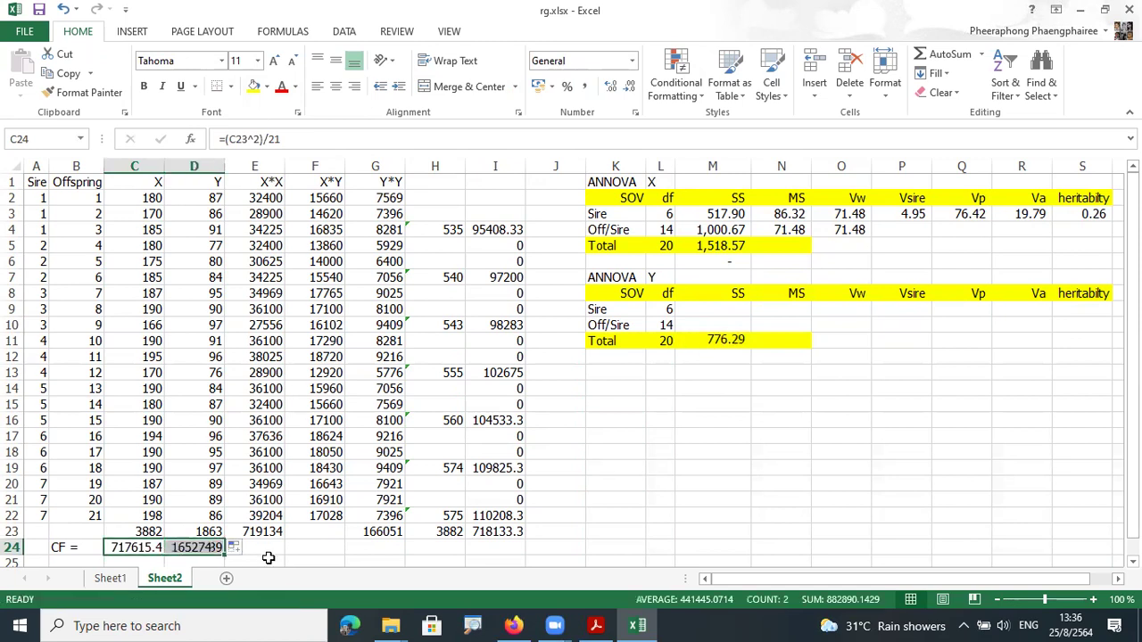
{"action": "left_click", "coordinate": [270, 546]}
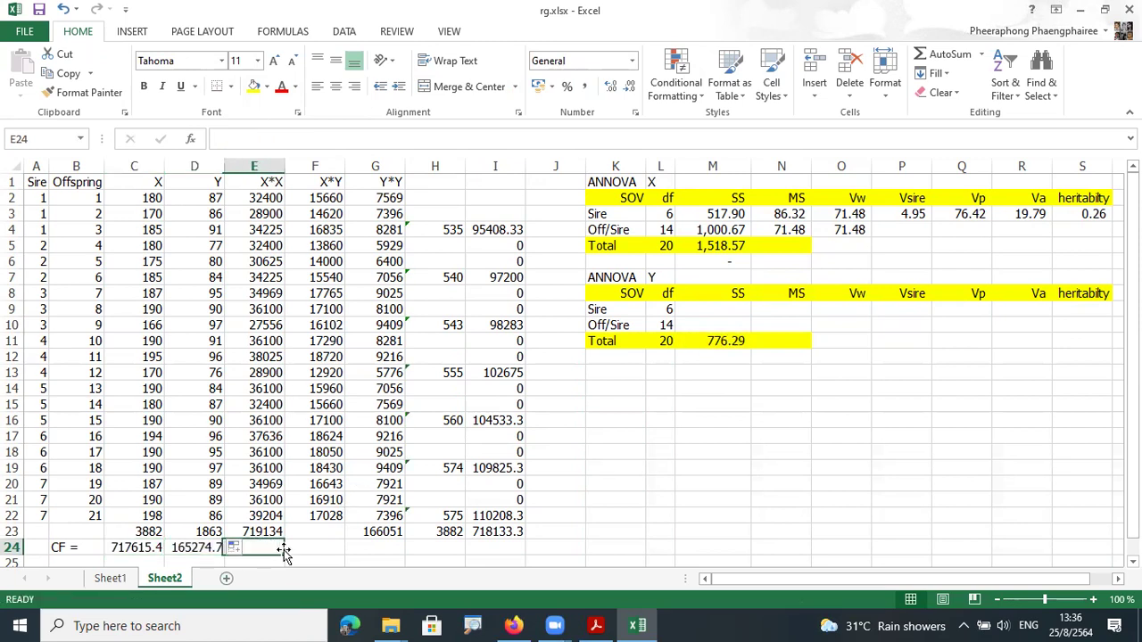
Step: Review the CF formulas for X and Y and the Total SS formula in the ANNOVA Y table
{"action": "left_click", "coordinate": [207, 547]}
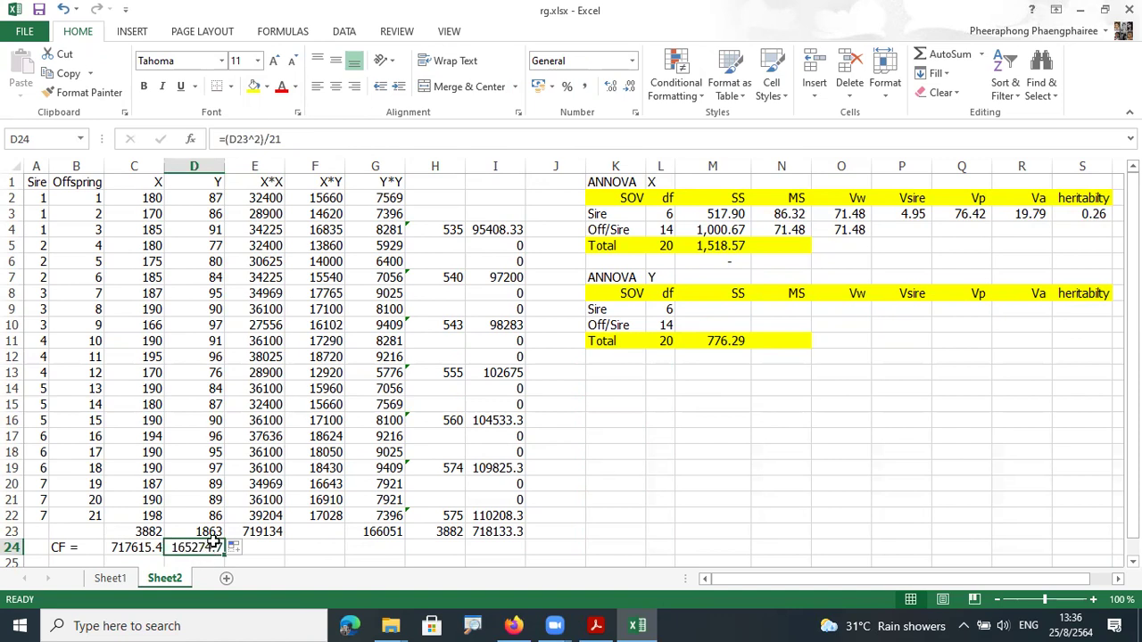
{"action": "left_click", "coordinate": [141, 547]}
{"action": "left_click", "coordinate": [191, 548]}
{"action": "left_click", "coordinate": [713, 341]}
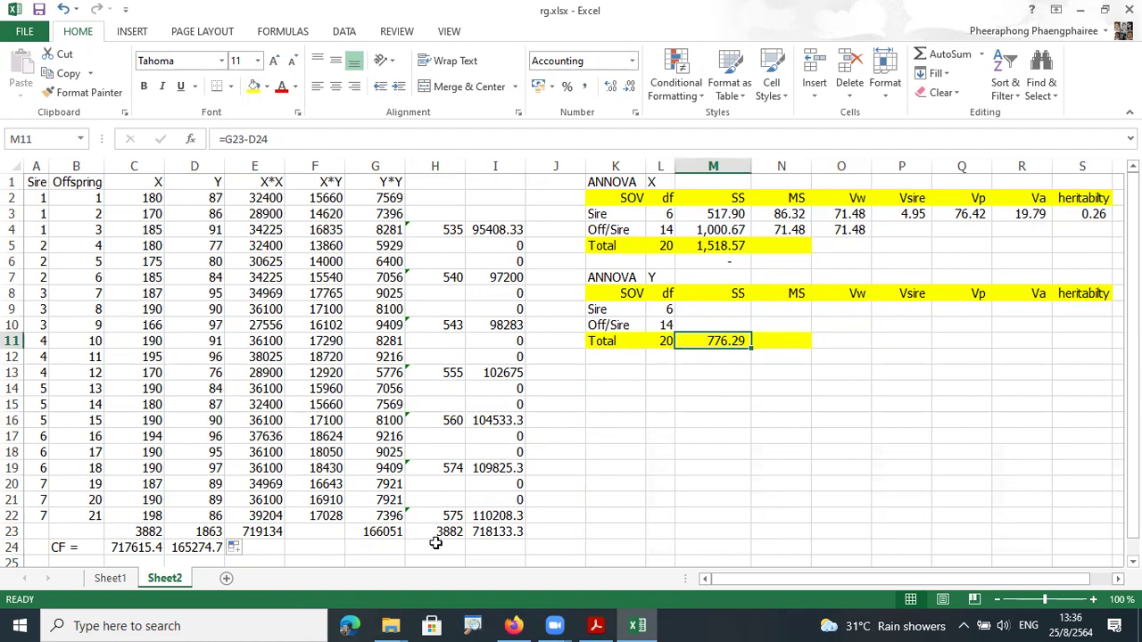
{"action": "left_click", "coordinate": [797, 482]}
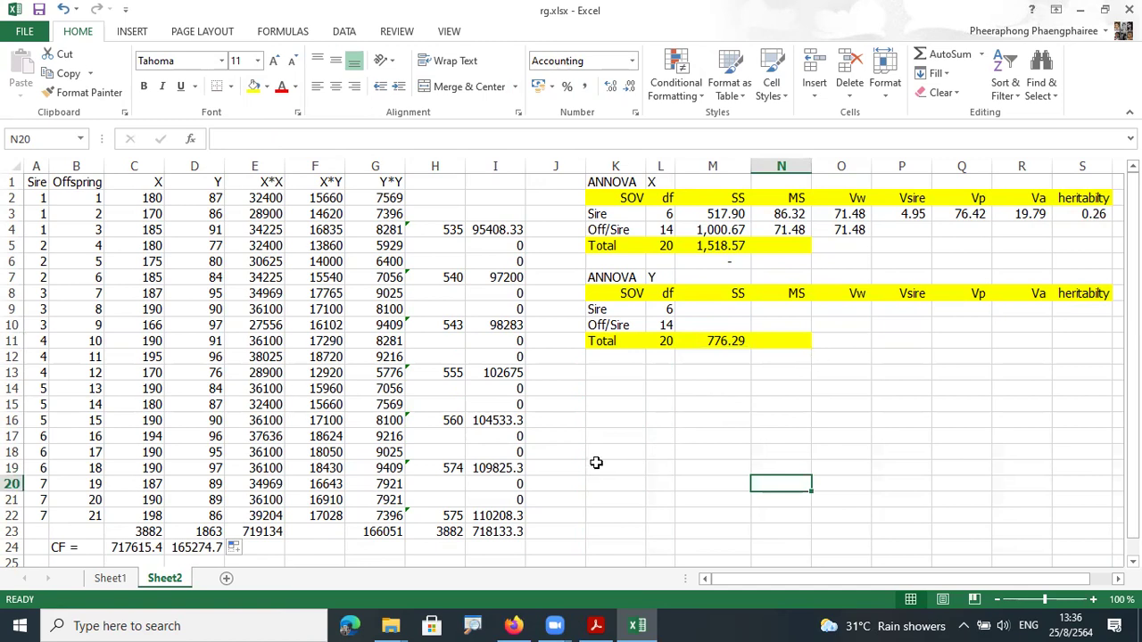
{"action": "left_click", "coordinate": [745, 406]}
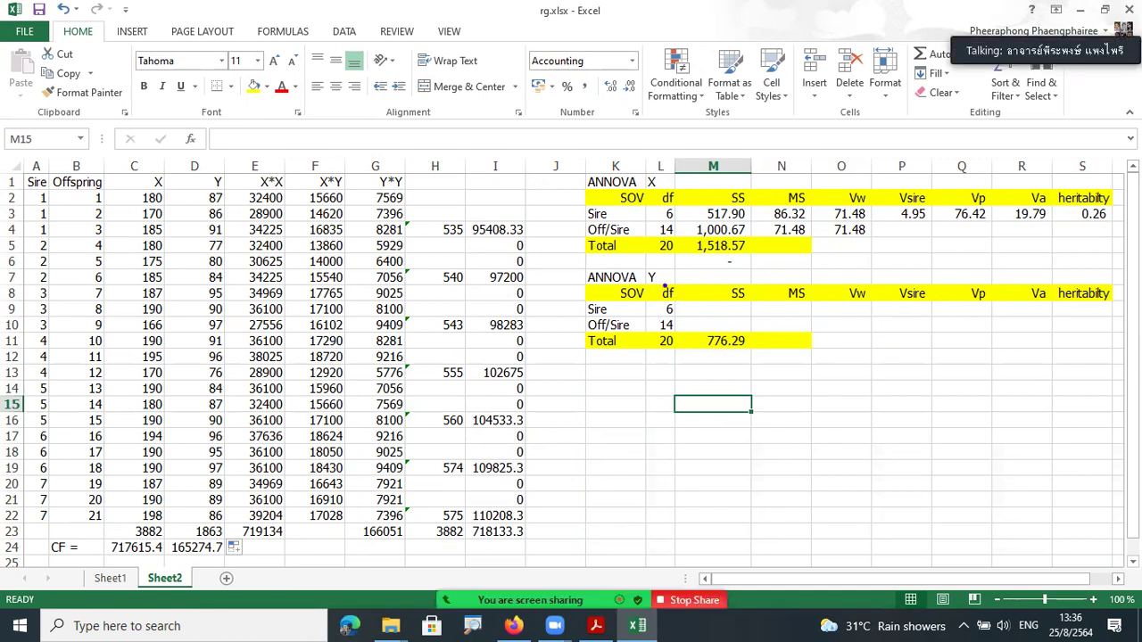
Step: Circle the Sire SS cell of ANNOVA Y in ink, note s-1 for its df, and handwrite the formula Σ(ȳi. − ȳ)² below the table
{"action": "mouse_move", "coordinate": [695, 319]}
{"action": "left_mouse_down"}
{"action": "mouse_move", "coordinate": [769, 298]}
{"action": "mouse_move", "coordinate": [703, 322]}
{"action": "mouse_move", "coordinate": [614, 306]}
{"action": "left_mouse_up"}
{"action": "mouse_move", "coordinate": [556, 279]}
{"action": "left_mouse_down"}
{"action": "mouse_move", "coordinate": [543, 297]}
{"action": "mouse_move", "coordinate": [583, 283]}
{"action": "mouse_move", "coordinate": [589, 300]}
{"action": "left_mouse_up"}
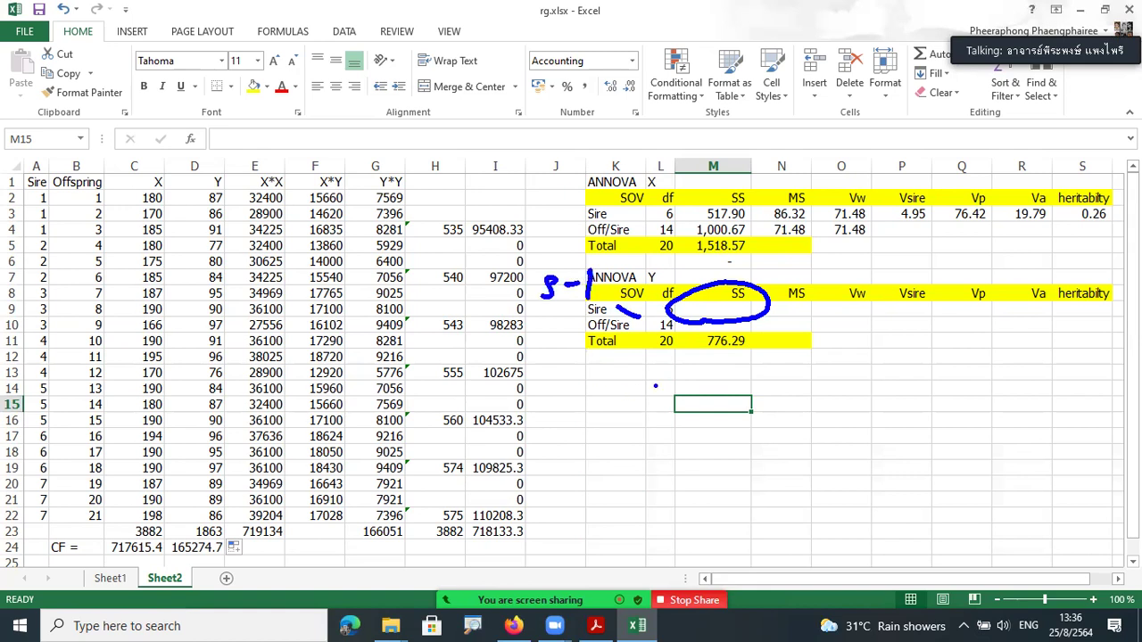
{"action": "mouse_move", "coordinate": [647, 386]}
{"action": "left_mouse_down"}
{"action": "mouse_move", "coordinate": [657, 402]}
{"action": "mouse_move", "coordinate": [681, 371]}
{"action": "mouse_move", "coordinate": [719, 401]}
{"action": "left_mouse_up"}
{"action": "left_click_drag", "start_coordinate": [726, 389], "coordinate": [739, 414]}
{"action": "mouse_move", "coordinate": [735, 376]}
{"action": "left_mouse_down"}
{"action": "mouse_move", "coordinate": [758, 374]}
{"action": "mouse_move", "coordinate": [759, 425]}
{"action": "left_mouse_up"}
{"action": "left_click_drag", "start_coordinate": [628, 375], "coordinate": [625, 420]}
{"action": "left_click_drag", "start_coordinate": [785, 366], "coordinate": [811, 382]}
{"action": "left_click_drag", "start_coordinate": [608, 364], "coordinate": [592, 415]}
{"action": "left_click", "coordinate": [615, 432]}
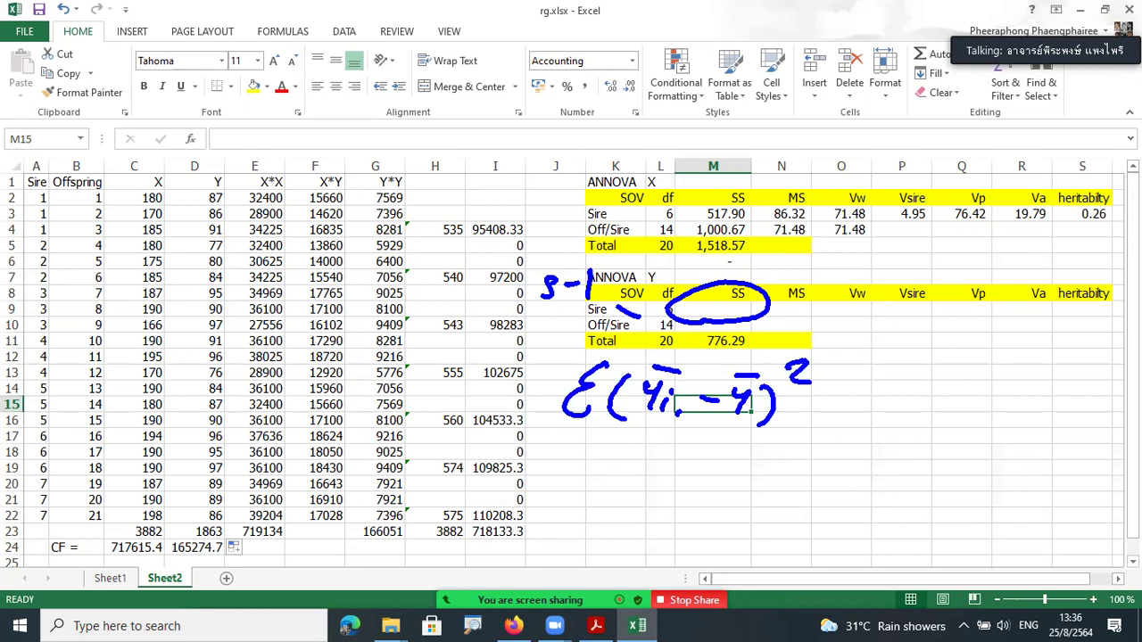
Step: Draw red arcs over the handwritten formula linking its terms to show how the squared bracket expands
{"action": "left_click_drag", "start_coordinate": [776, 368], "coordinate": [685, 355]}
{"action": "left_click_drag", "start_coordinate": [601, 361], "coordinate": [682, 346]}
{"action": "left_click_drag", "start_coordinate": [713, 350], "coordinate": [724, 371]}
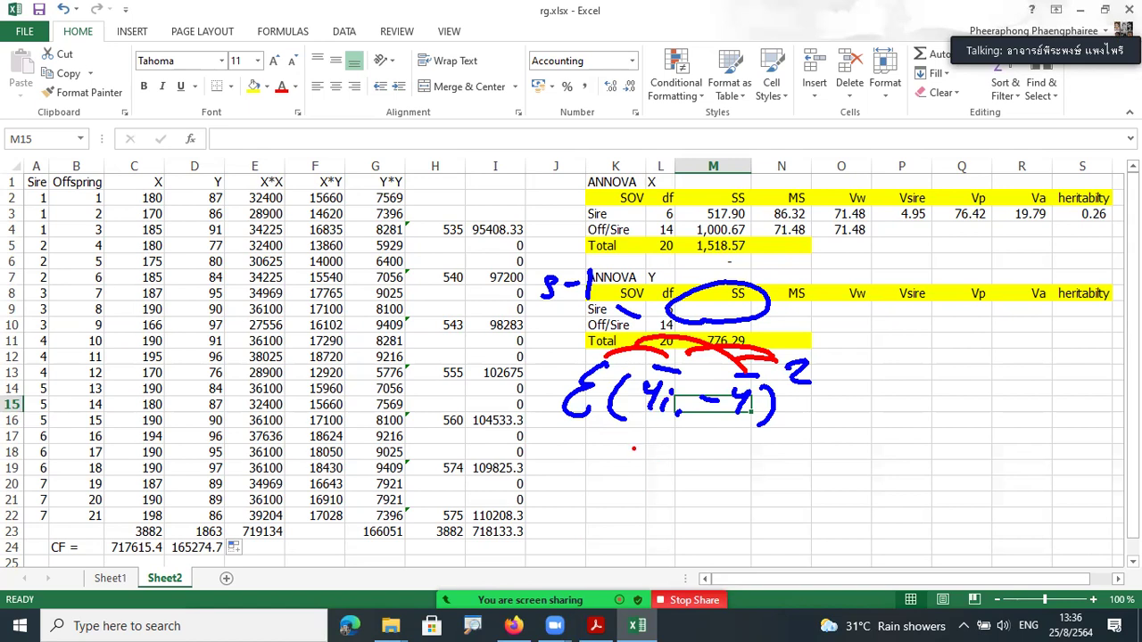
Step: Handwrite the working formula Σ(yi.²/ni.) − CF in blue ink beneath the first formula
{"action": "left_click_drag", "start_coordinate": [644, 473], "coordinate": [662, 482]}
{"action": "left_click_drag", "start_coordinate": [669, 465], "coordinate": [655, 494]}
{"action": "left_click_drag", "start_coordinate": [669, 482], "coordinate": [674, 496]}
{"action": "left_click", "coordinate": [678, 472]}
{"action": "left_click", "coordinate": [687, 489]}
{"action": "left_click", "coordinate": [689, 498]}
{"action": "mouse_move", "coordinate": [706, 455]}
{"action": "left_mouse_down"}
{"action": "mouse_move", "coordinate": [703, 471]}
{"action": "mouse_move", "coordinate": [721, 469]}
{"action": "left_mouse_up"}
{"action": "mouse_move", "coordinate": [642, 504]}
{"action": "left_mouse_down"}
{"action": "mouse_move", "coordinate": [689, 510]}
{"action": "mouse_move", "coordinate": [659, 537]}
{"action": "mouse_move", "coordinate": [669, 541]}
{"action": "left_mouse_up"}
{"action": "left_click", "coordinate": [676, 521]}
{"action": "left_click", "coordinate": [685, 539]}
{"action": "mouse_move", "coordinate": [632, 469]}
{"action": "left_mouse_down"}
{"action": "mouse_move", "coordinate": [619, 485]}
{"action": "mouse_move", "coordinate": [626, 539]}
{"action": "left_mouse_up"}
{"action": "mouse_move", "coordinate": [719, 483]}
{"action": "left_mouse_down"}
{"action": "mouse_move", "coordinate": [726, 501]}
{"action": "mouse_move", "coordinate": [706, 536]}
{"action": "left_mouse_up"}
{"action": "left_click", "coordinate": [607, 479]}
{"action": "left_click_drag", "start_coordinate": [606, 481], "coordinate": [605, 524]}
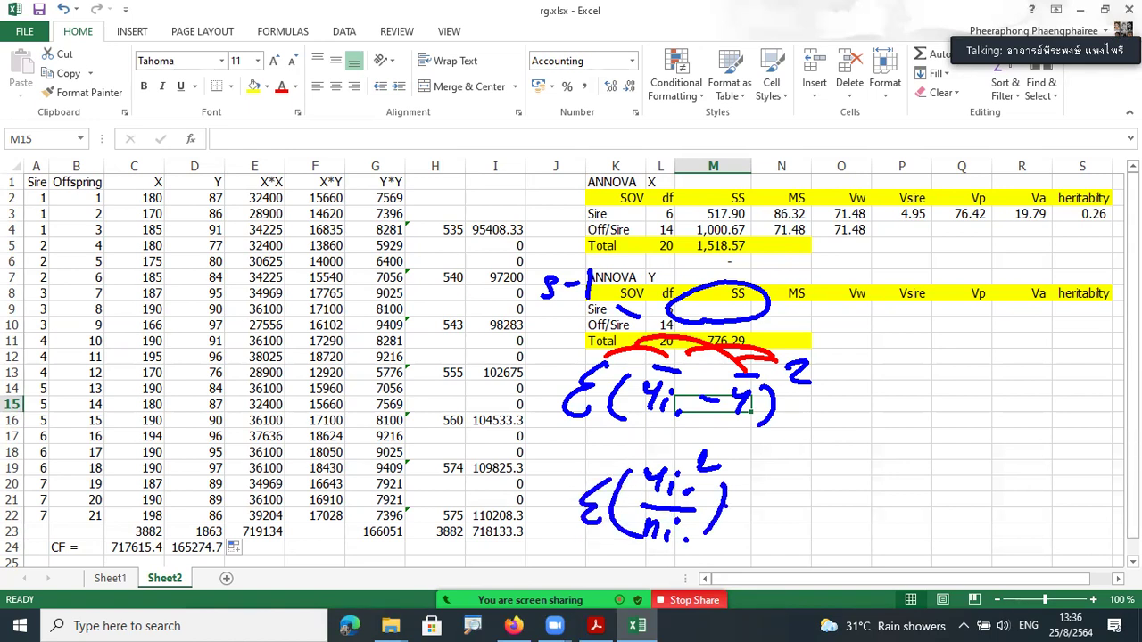
{"action": "left_click_drag", "start_coordinate": [735, 508], "coordinate": [785, 521]}
{"action": "mouse_move", "coordinate": [811, 499]}
{"action": "left_mouse_down"}
{"action": "mouse_move", "coordinate": [804, 521]}
{"action": "mouse_move", "coordinate": [834, 485]}
{"action": "left_mouse_up"}
{"action": "left_click_drag", "start_coordinate": [812, 508], "coordinate": [822, 505]}
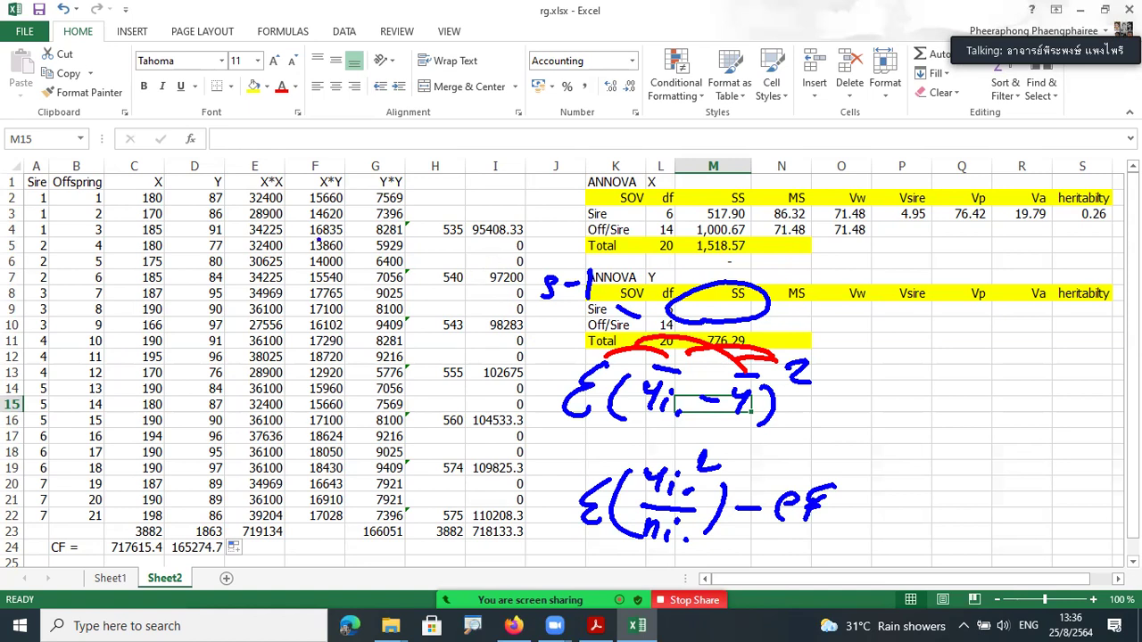
Step: Box the Y values of sires 1 and 2 in ink and circle the places in column J for the sire totals
{"action": "mouse_move", "coordinate": [194, 193]}
{"action": "left_mouse_down"}
{"action": "mouse_move", "coordinate": [233, 238]}
{"action": "mouse_move", "coordinate": [205, 256]}
{"action": "mouse_move", "coordinate": [233, 281]}
{"action": "left_mouse_up"}
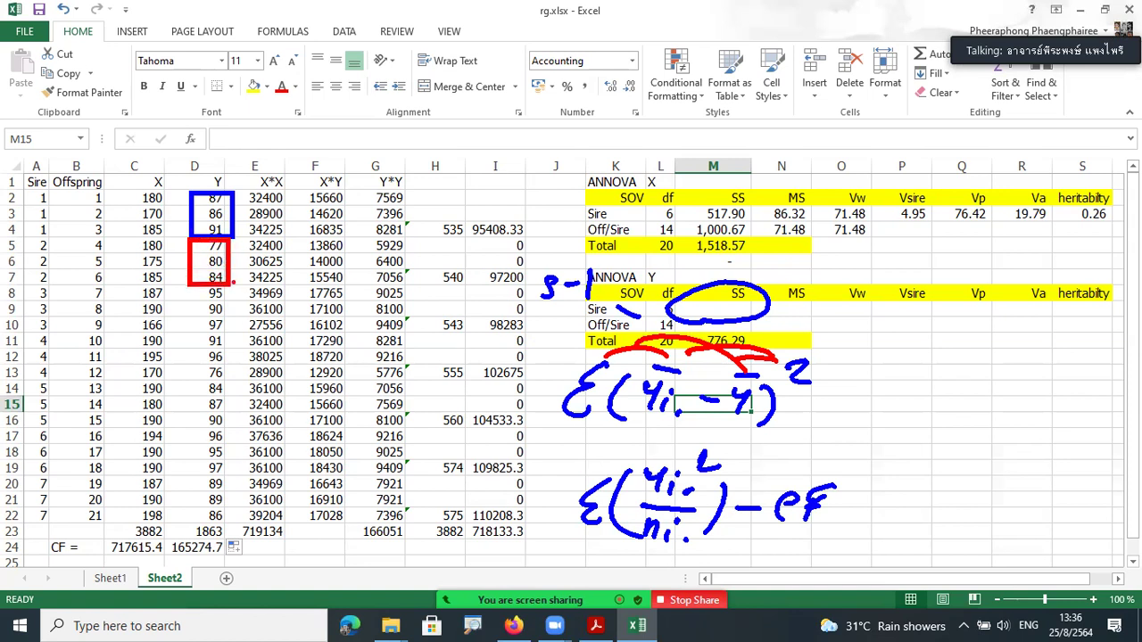
{"action": "mouse_move", "coordinate": [553, 234]}
{"action": "left_mouse_down"}
{"action": "mouse_move", "coordinate": [573, 216]}
{"action": "mouse_move", "coordinate": [546, 233]}
{"action": "left_mouse_up"}
{"action": "left_click_drag", "start_coordinate": [558, 275], "coordinate": [568, 270]}
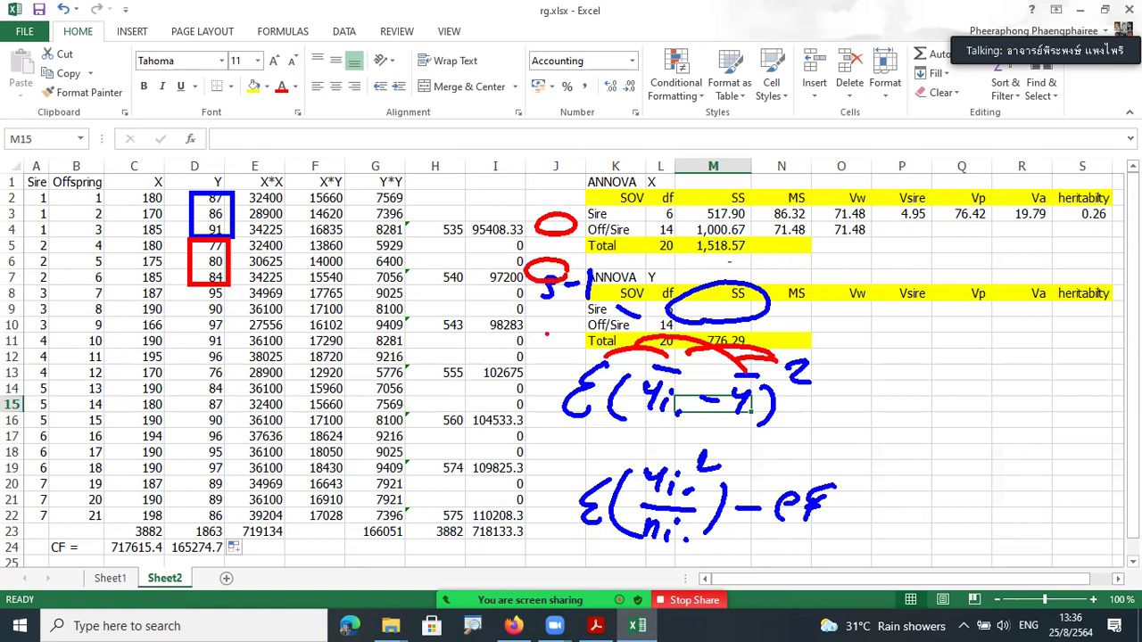
{"action": "left_click_drag", "start_coordinate": [564, 326], "coordinate": [564, 316]}
{"action": "left_click_drag", "start_coordinate": [551, 357], "coordinate": [541, 363]}
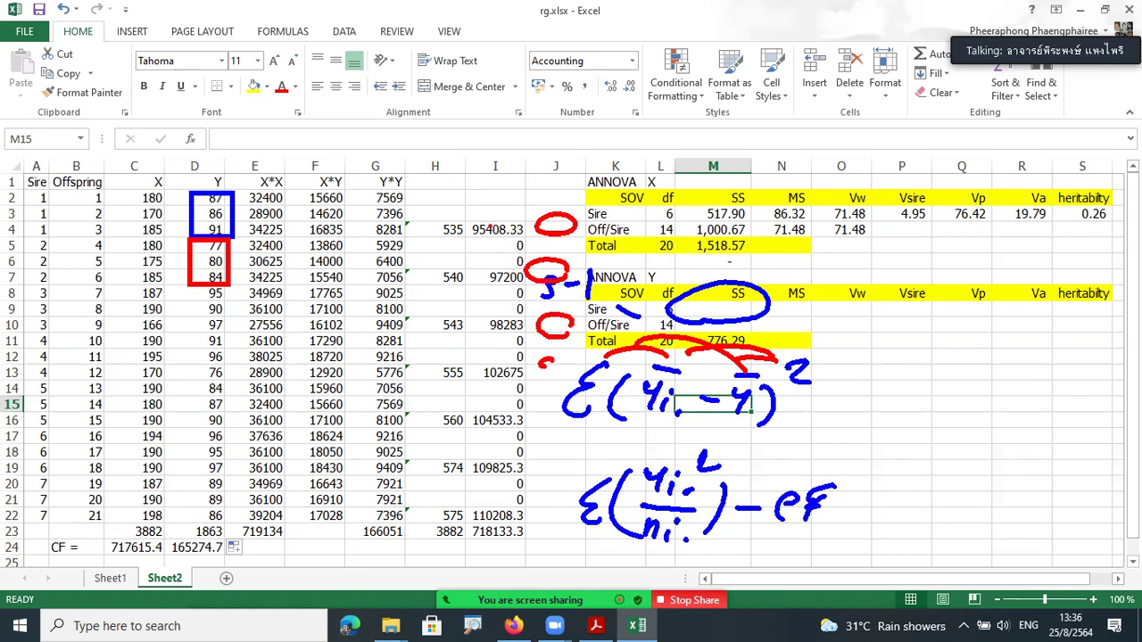
Step: Annotate squaring each sire total and dividing by 3, then circle the Y correction factor and link it to the handwritten formula
{"action": "left_click_drag", "start_coordinate": [505, 178], "coordinate": [509, 214]}
{"action": "mouse_move", "coordinate": [562, 202]}
{"action": "left_mouse_down"}
{"action": "mouse_move", "coordinate": [596, 225]}
{"action": "mouse_move", "coordinate": [649, 234]}
{"action": "left_mouse_up"}
{"action": "mouse_move", "coordinate": [632, 191]}
{"action": "left_mouse_down"}
{"action": "mouse_move", "coordinate": [649, 216]}
{"action": "mouse_move", "coordinate": [639, 253]}
{"action": "left_mouse_up"}
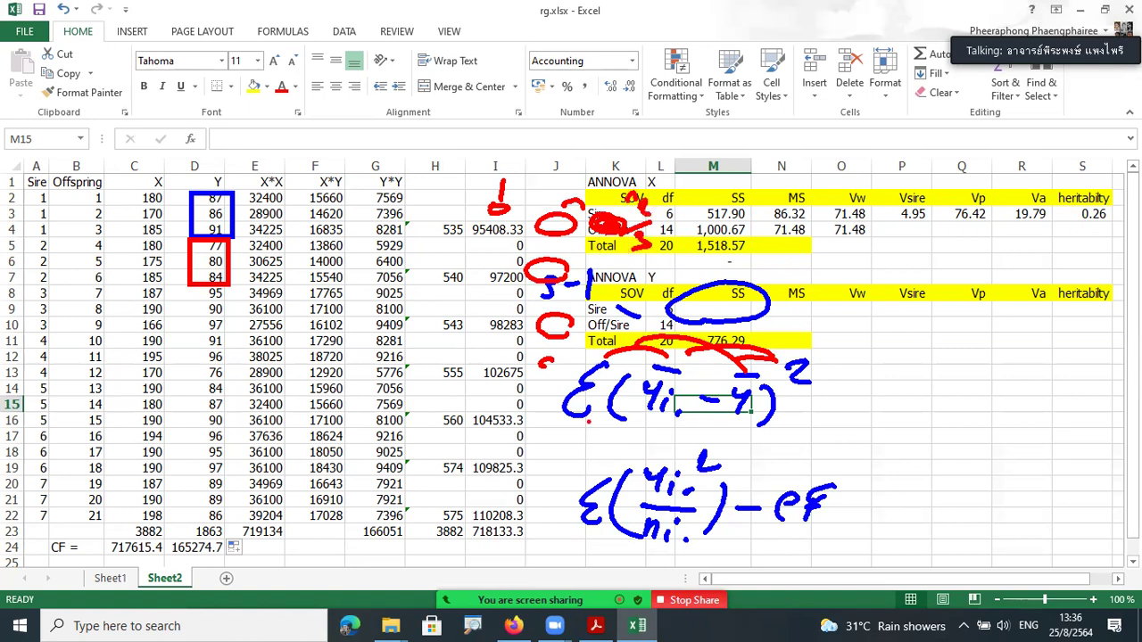
{"action": "mouse_move", "coordinate": [586, 525]}
{"action": "left_mouse_down"}
{"action": "mouse_move", "coordinate": [581, 535]}
{"action": "mouse_move", "coordinate": [601, 539]}
{"action": "mouse_move", "coordinate": [303, 506]}
{"action": "mouse_move", "coordinate": [255, 517]}
{"action": "mouse_move", "coordinate": [237, 551]}
{"action": "left_mouse_up"}
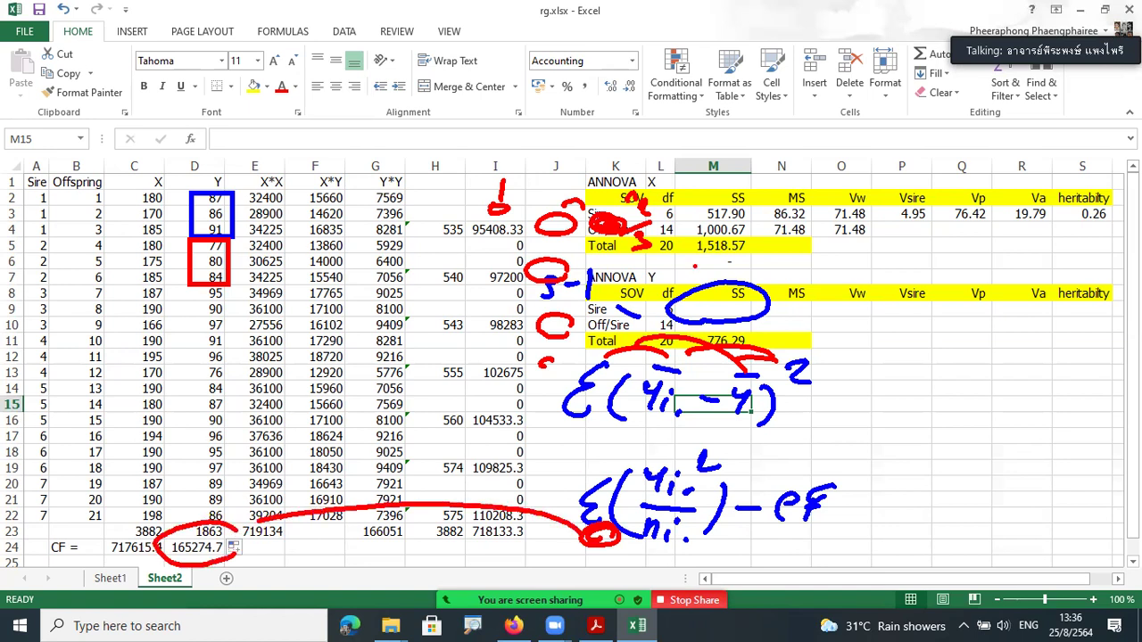
{"action": "mouse_move", "coordinate": [729, 305]}
{"action": "left_mouse_down"}
{"action": "mouse_move", "coordinate": [785, 284]}
{"action": "mouse_move", "coordinate": [716, 310]}
{"action": "left_mouse_up"}
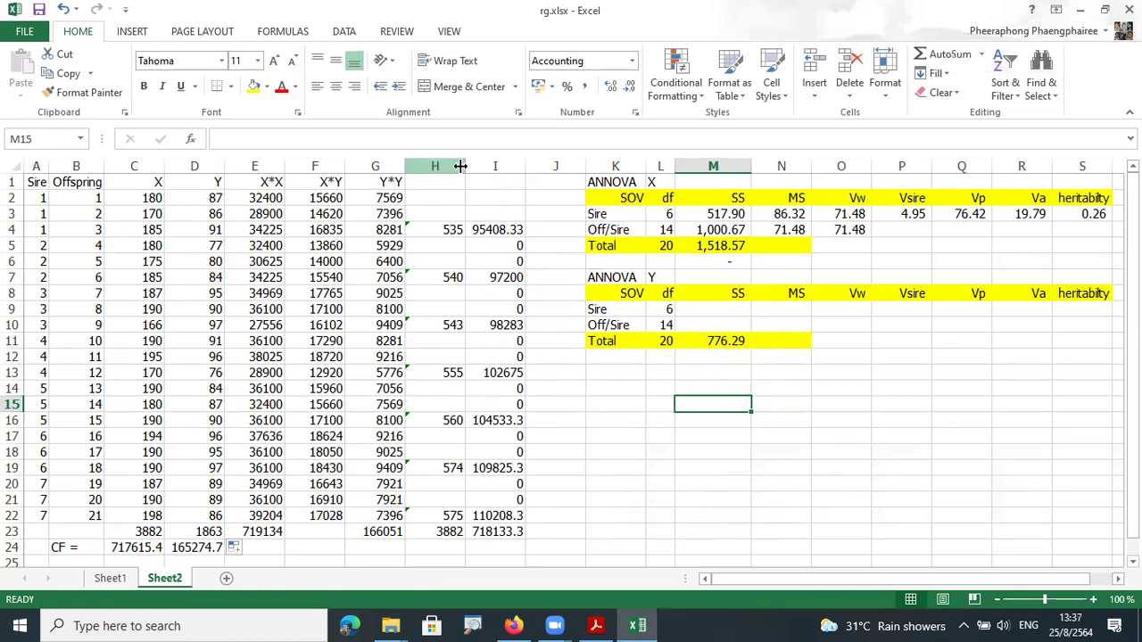
Step: Insert a blank column at column J and total the first sire's Y values in J4 with =sum(D2:D4)
{"action": "left_click", "coordinate": [555, 166]}
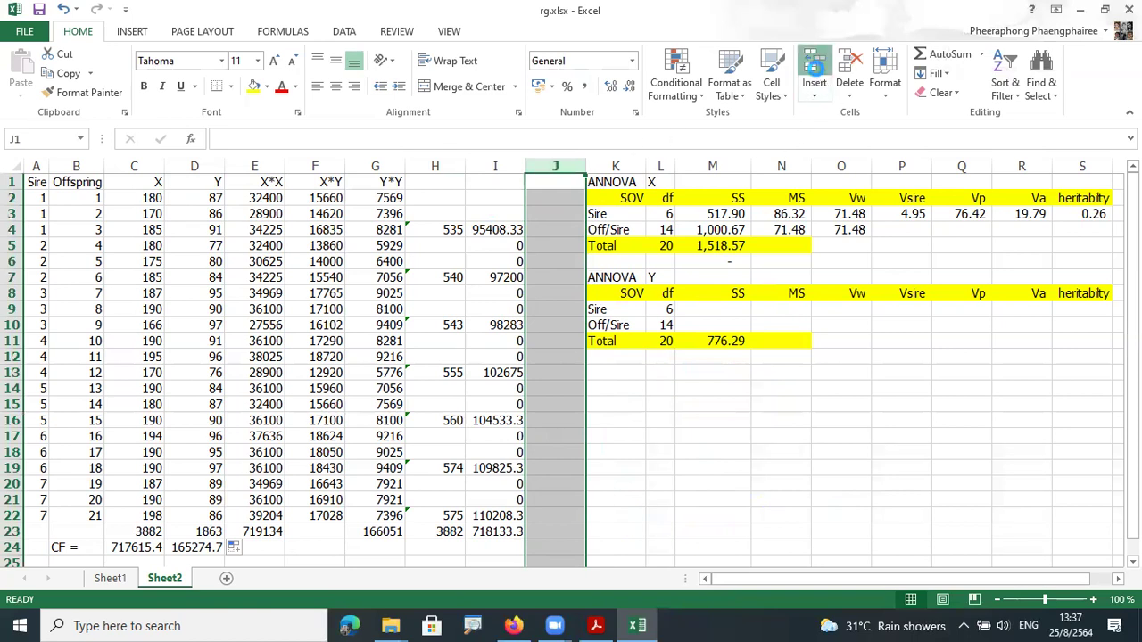
{"action": "left_click", "coordinate": [814, 70]}
{"action": "left_click", "coordinate": [535, 230]}
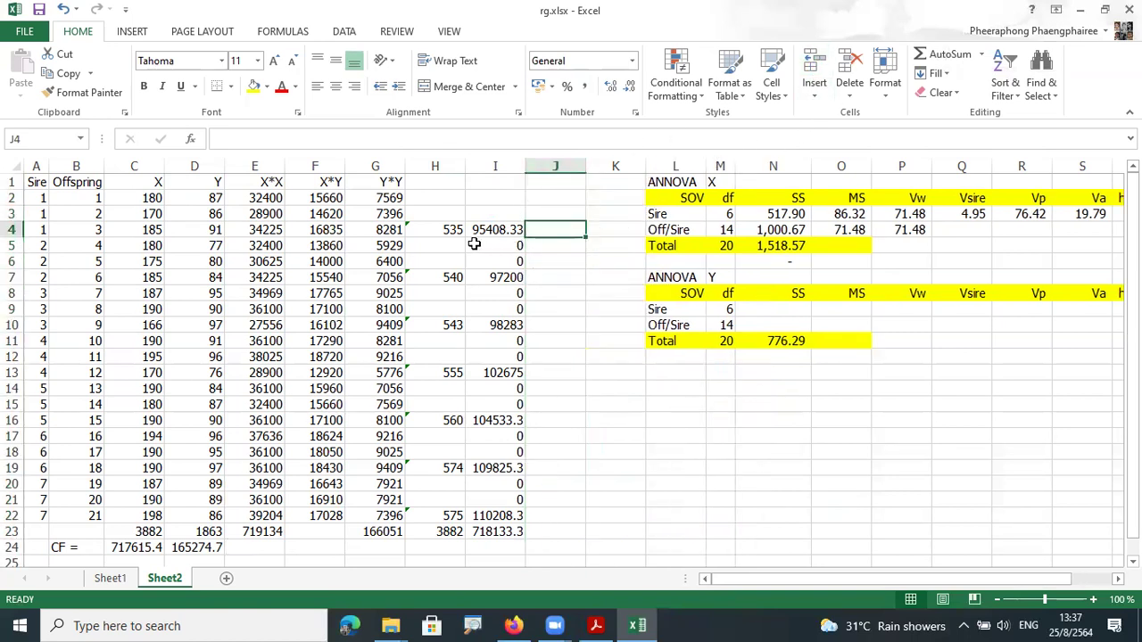
{"action": "type", "text": "=sum("}
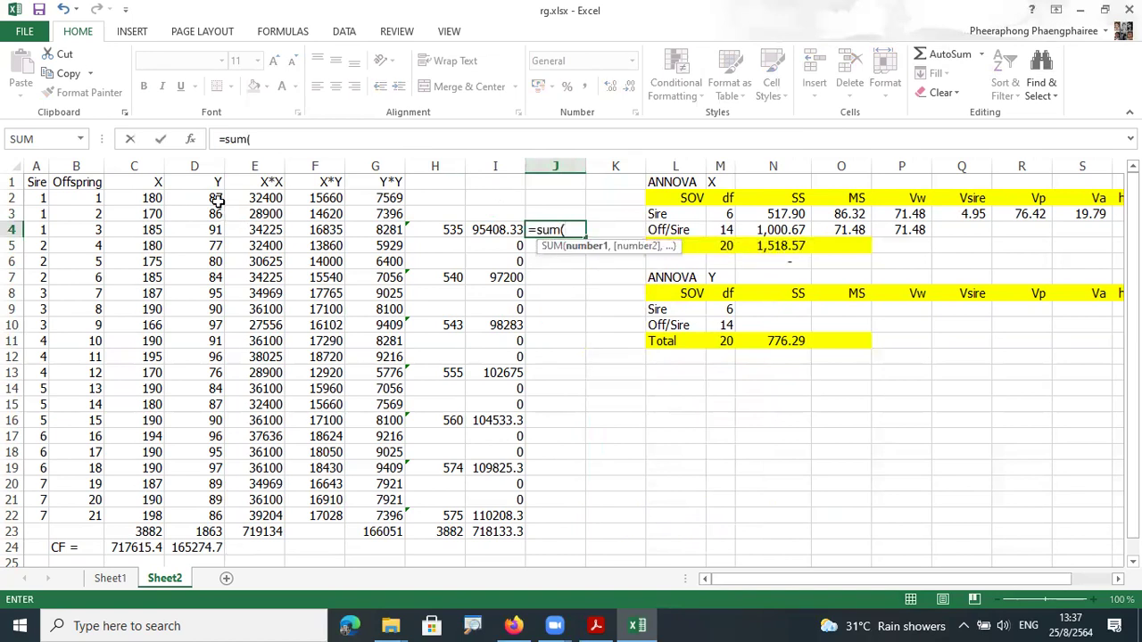
{"action": "left_click_drag", "start_coordinate": [212, 198], "coordinate": [212, 223]}
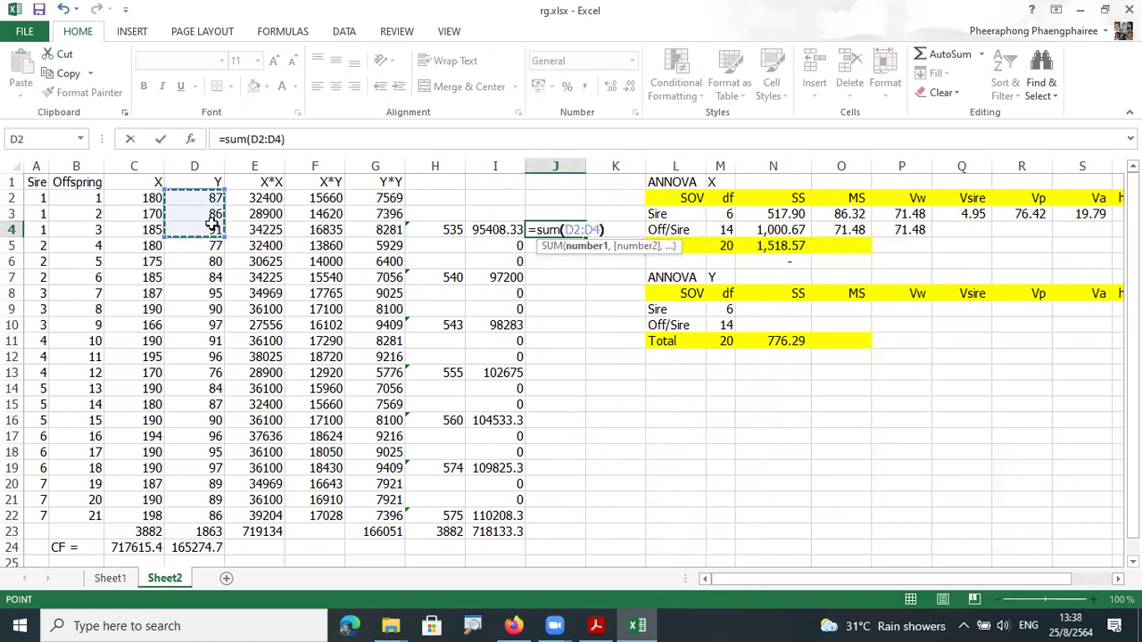
{"action": "key", "text": "Return"}
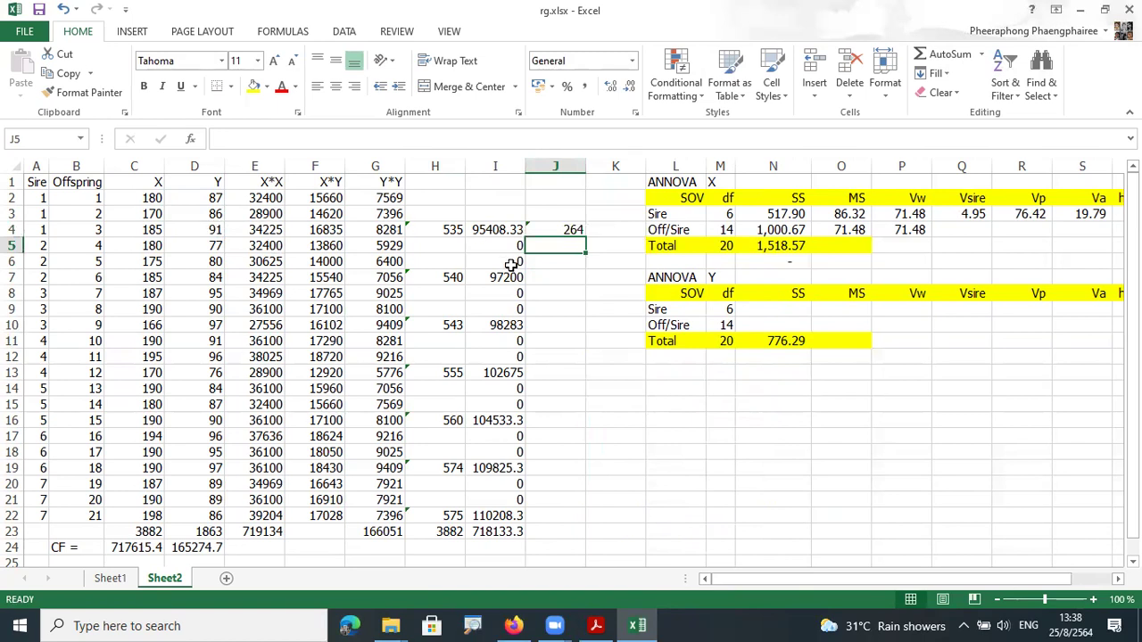
Step: Fill the J4 sum down to J22 and clear the copies not on each sire's last offspring row
{"action": "left_click", "coordinate": [562, 230]}
{"action": "left_click_drag", "start_coordinate": [586, 239], "coordinate": [590, 524]}
{"action": "left_click_drag", "start_coordinate": [569, 248], "coordinate": [565, 498]}
{"action": "key", "text": "Delete"}
{"action": "key", "text": "Delete"}
{"action": "key", "text": "Delete"}
{"action": "key", "text": "Delete"}
{"action": "key", "text": "Delete"}
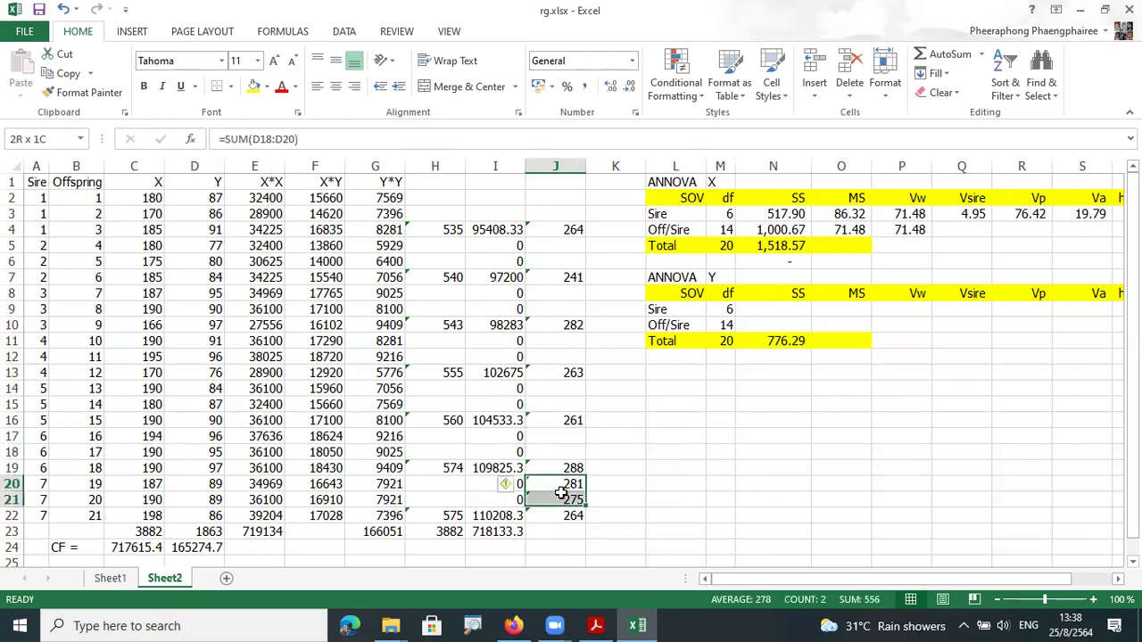
{"action": "key", "text": "Delete"}
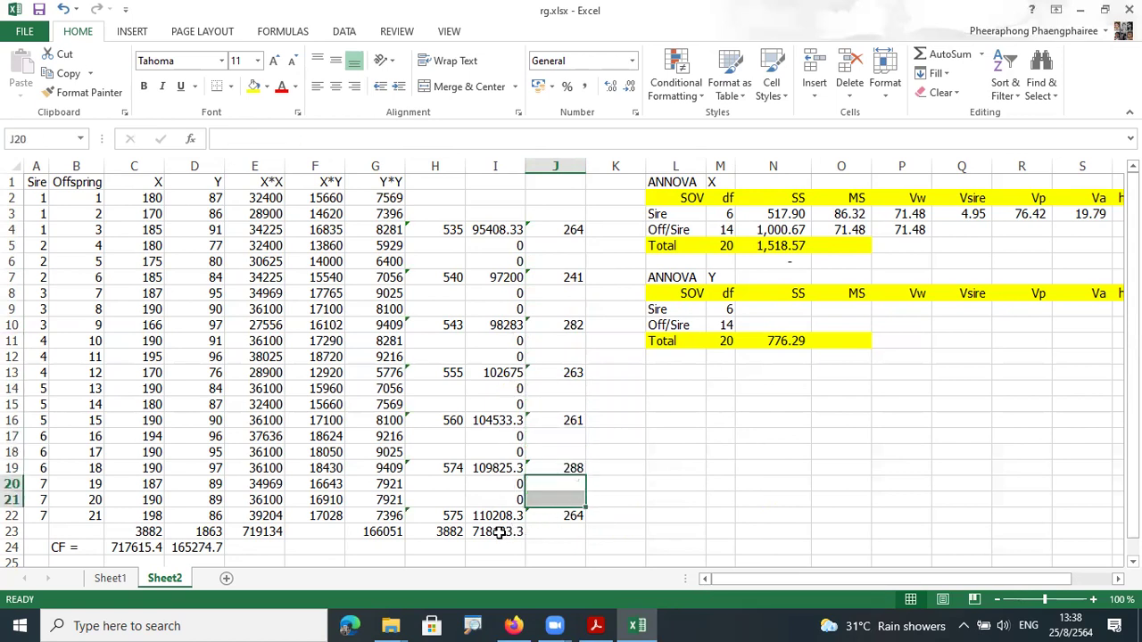
Step: Extend the column total formula from I23 into J23 and compare it with the Y total in D23
{"action": "left_click", "coordinate": [507, 531]}
{"action": "left_click_drag", "start_coordinate": [525, 538], "coordinate": [575, 538]}
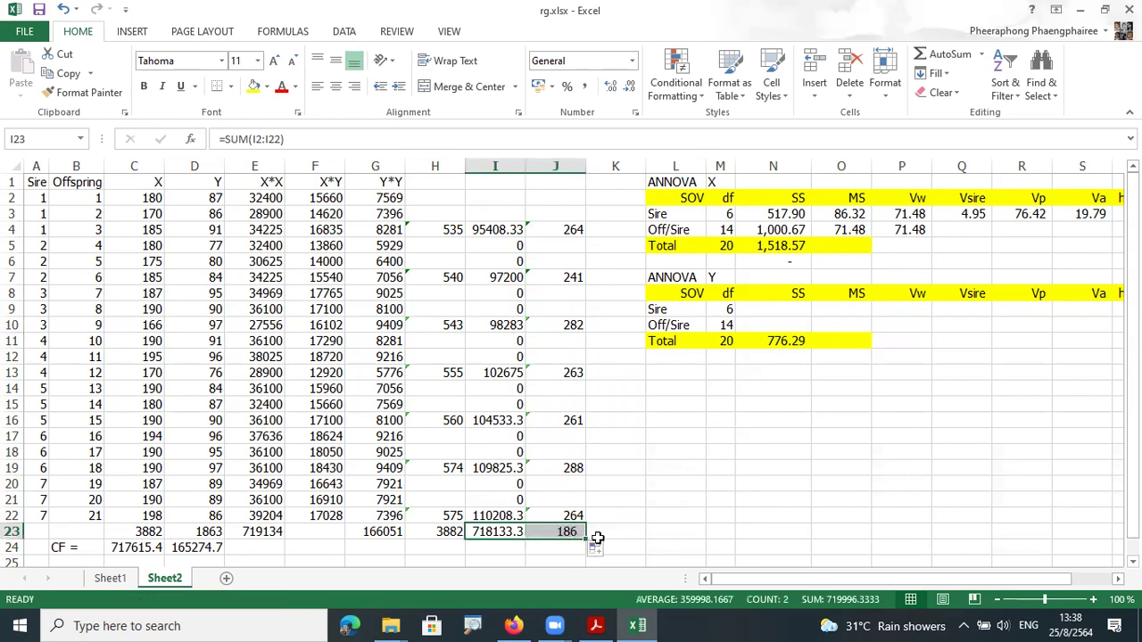
{"action": "left_click", "coordinate": [575, 531]}
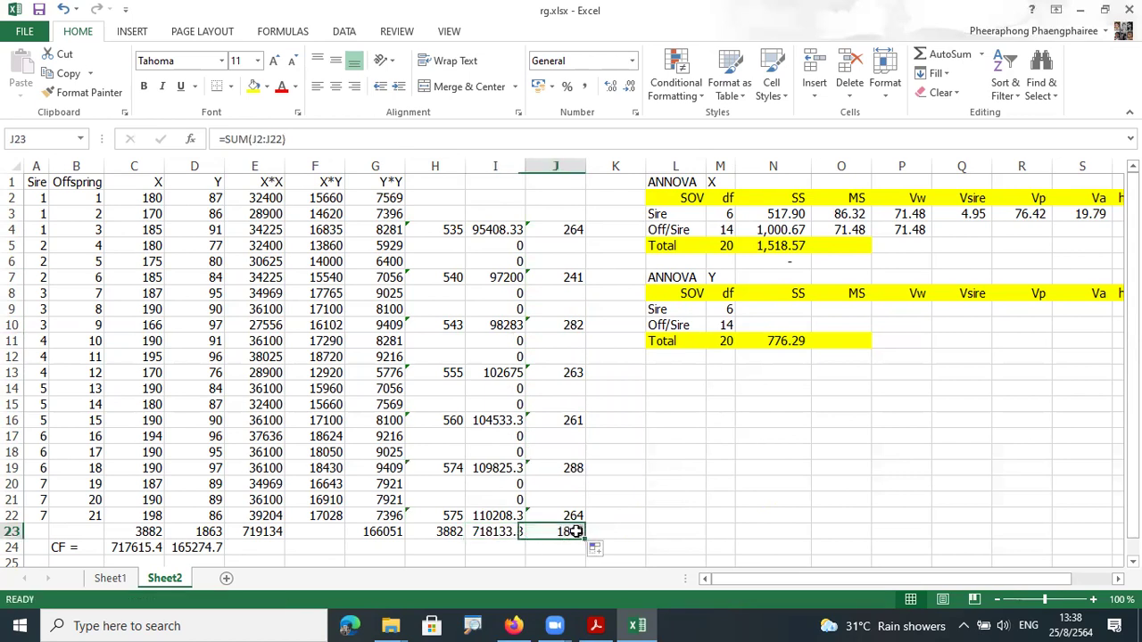
{"action": "left_click", "coordinate": [198, 534]}
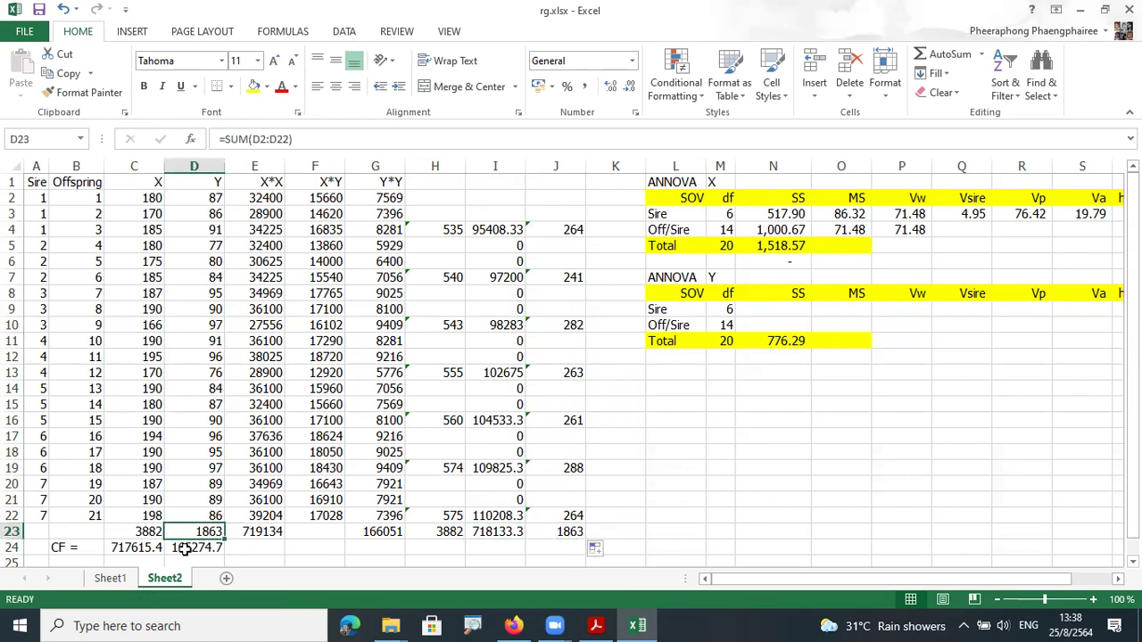
{"action": "left_click", "coordinate": [566, 530]}
Step: Copy the squared-total formulas and their sum from I4:I23 into column K starting at K4
{"action": "left_click_drag", "start_coordinate": [510, 231], "coordinate": [497, 532]}
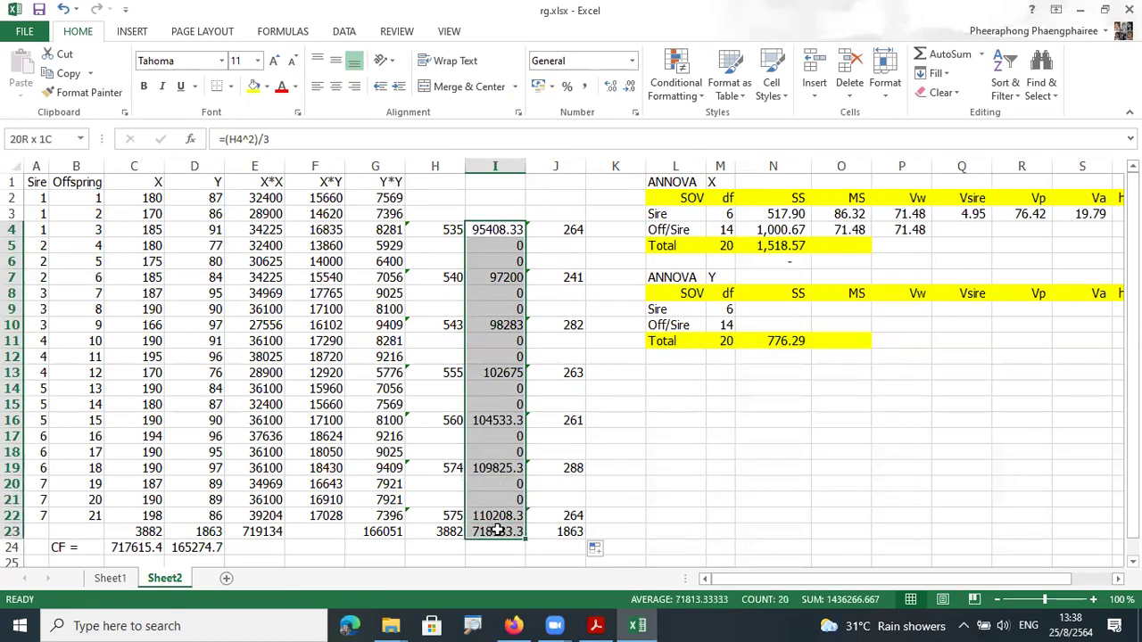
{"action": "key", "text": "ctrl+c"}
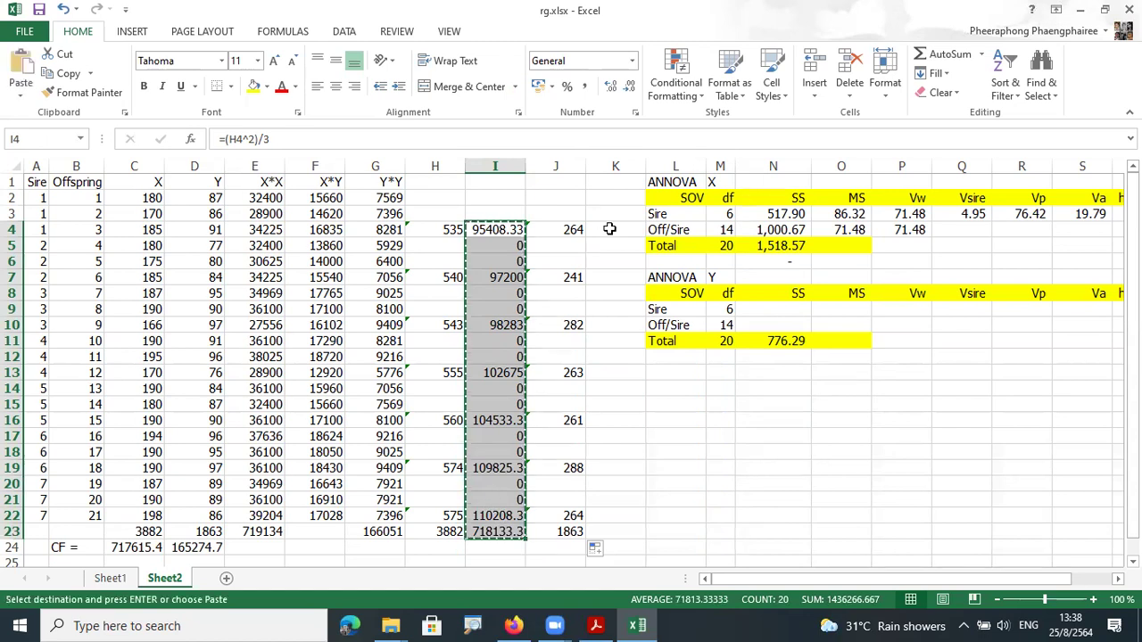
{"action": "left_click", "coordinate": [613, 234]}
{"action": "key", "text": "ctrl+v"}
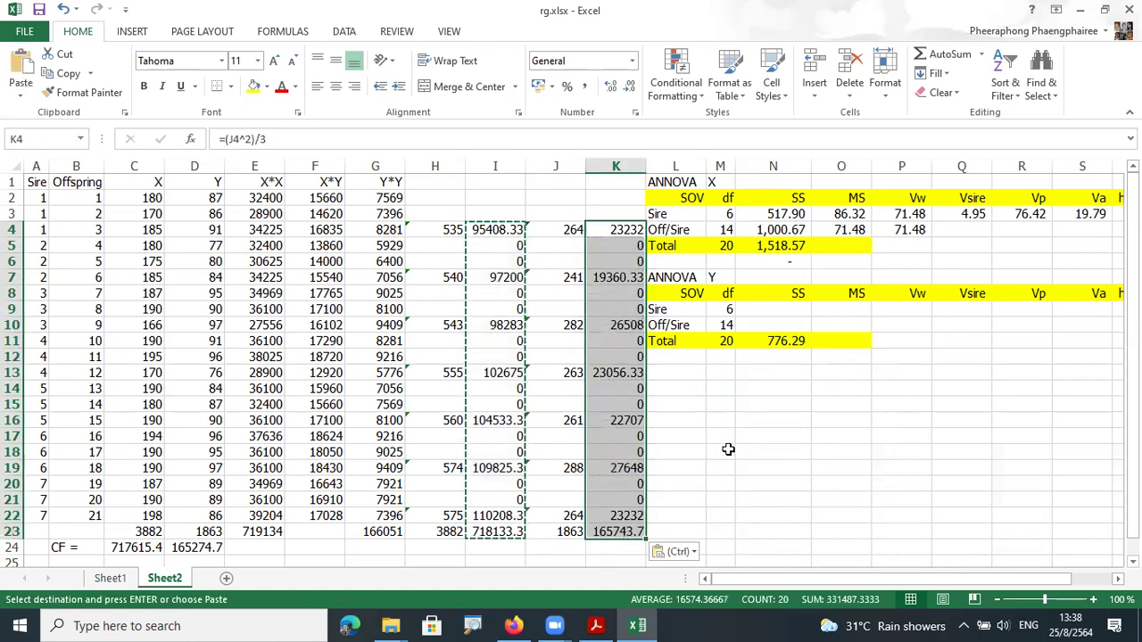
{"action": "left_click", "coordinate": [724, 451]}
Step: Calculate the Sire SS of ANNOVA Y in N9 with the formula +K23-D24
{"action": "left_click", "coordinate": [765, 311]}
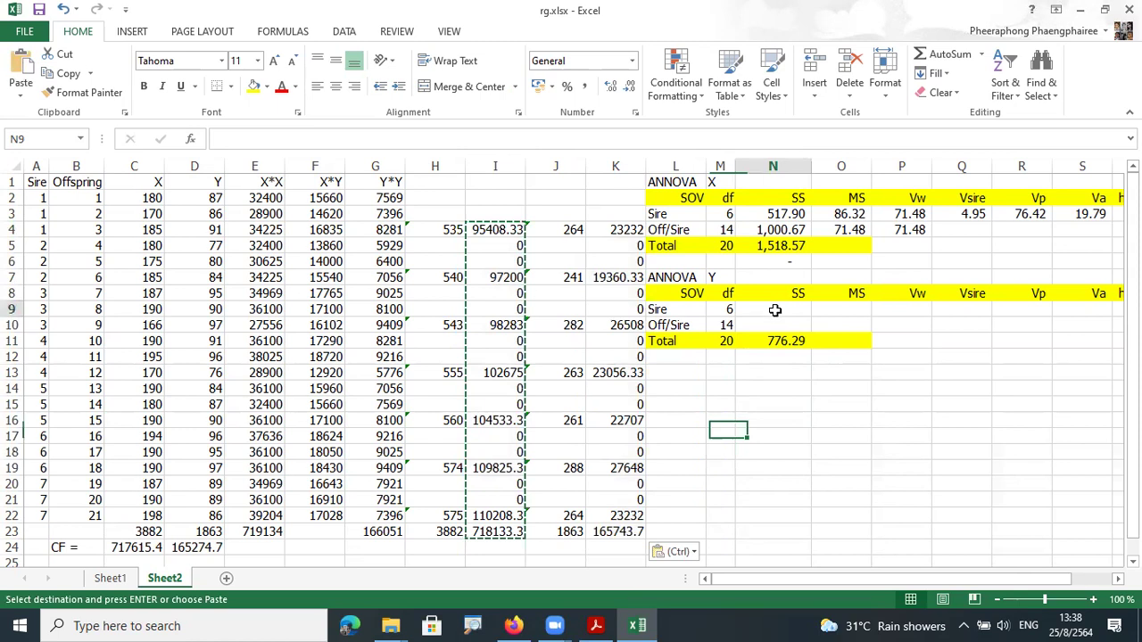
{"action": "type", "text": "+"}
{"action": "left_click", "coordinate": [628, 533]}
{"action": "type", "text": "-"}
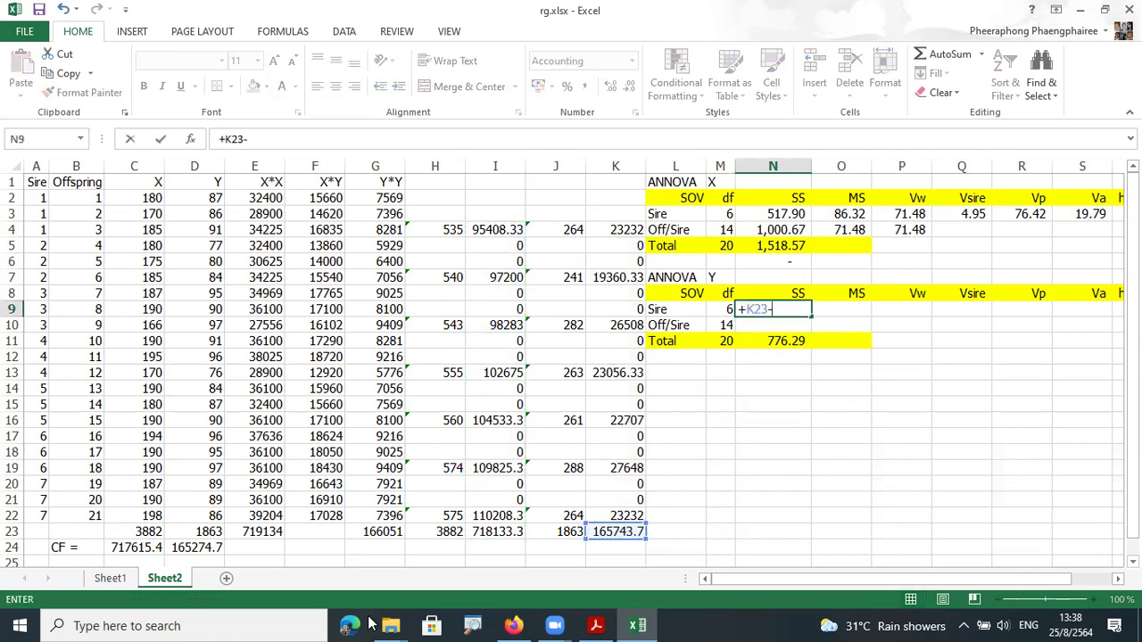
{"action": "left_click", "coordinate": [196, 548]}
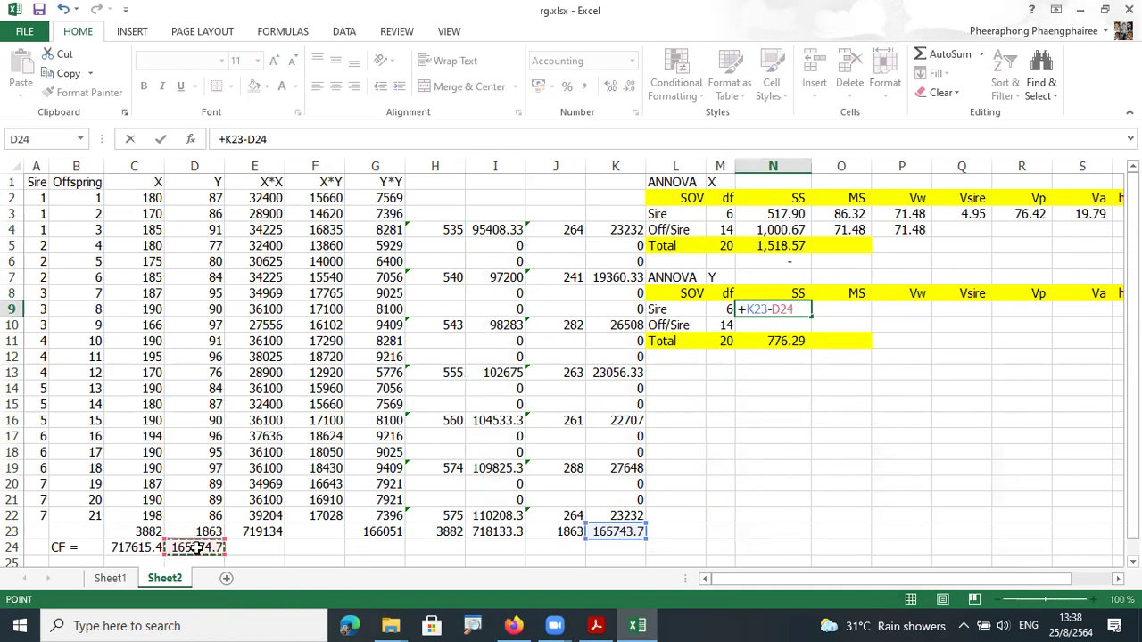
{"action": "key", "text": "Return"}
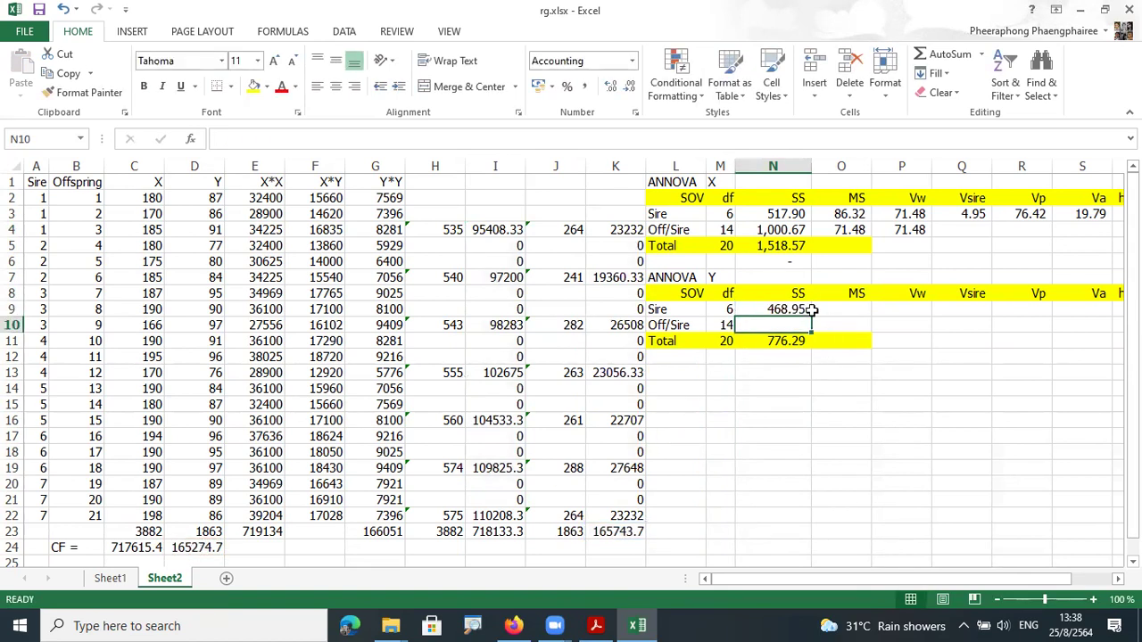
{"action": "type", "text": "+"}
{"action": "left_click", "coordinate": [785, 340]}
{"action": "type", "text": "-"}
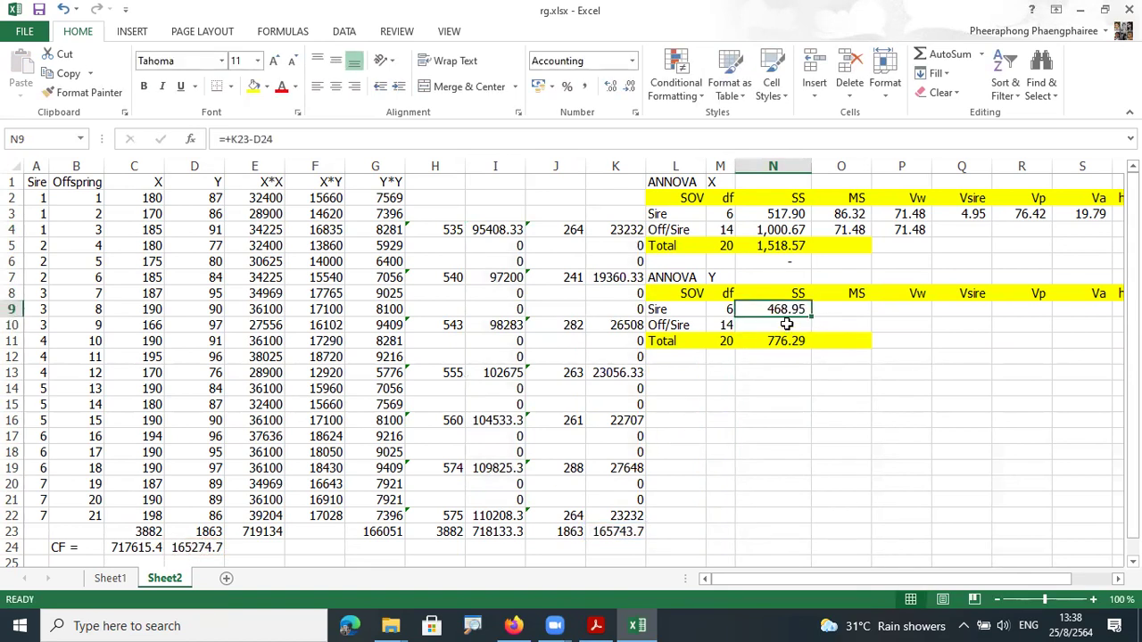
{"action": "key", "text": "Escape"}
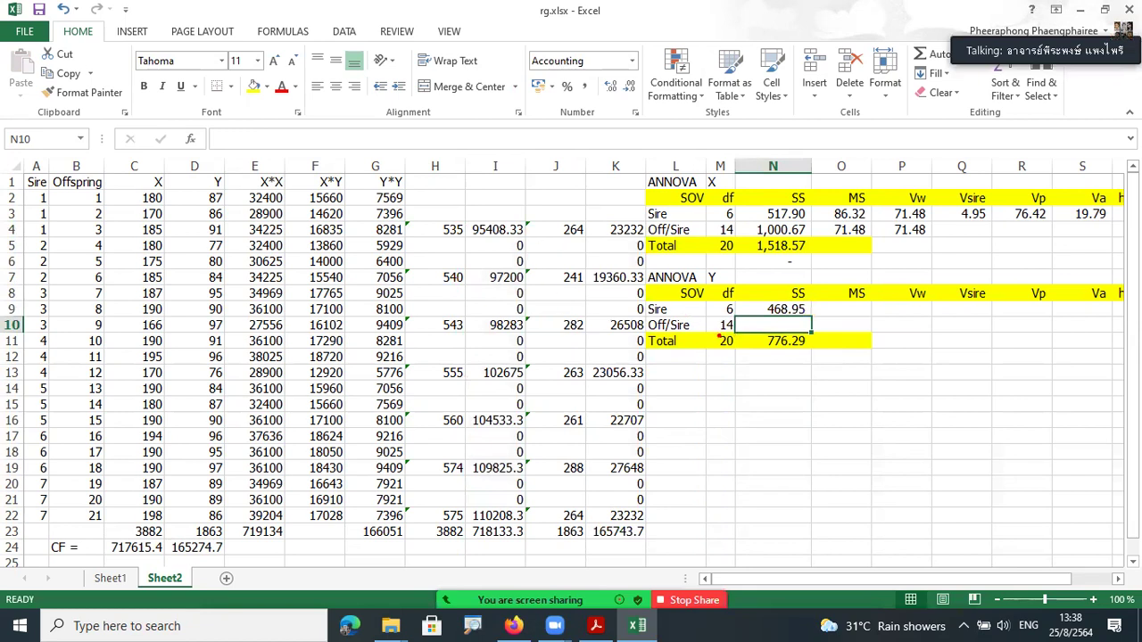
Step: Circle the empty Off/Sire SS cell N10 and annotate its df with "n-s"
{"action": "mouse_move", "coordinate": [753, 332]}
{"action": "left_mouse_down"}
{"action": "mouse_move", "coordinate": [814, 329]}
{"action": "mouse_move", "coordinate": [749, 336]}
{"action": "left_mouse_up"}
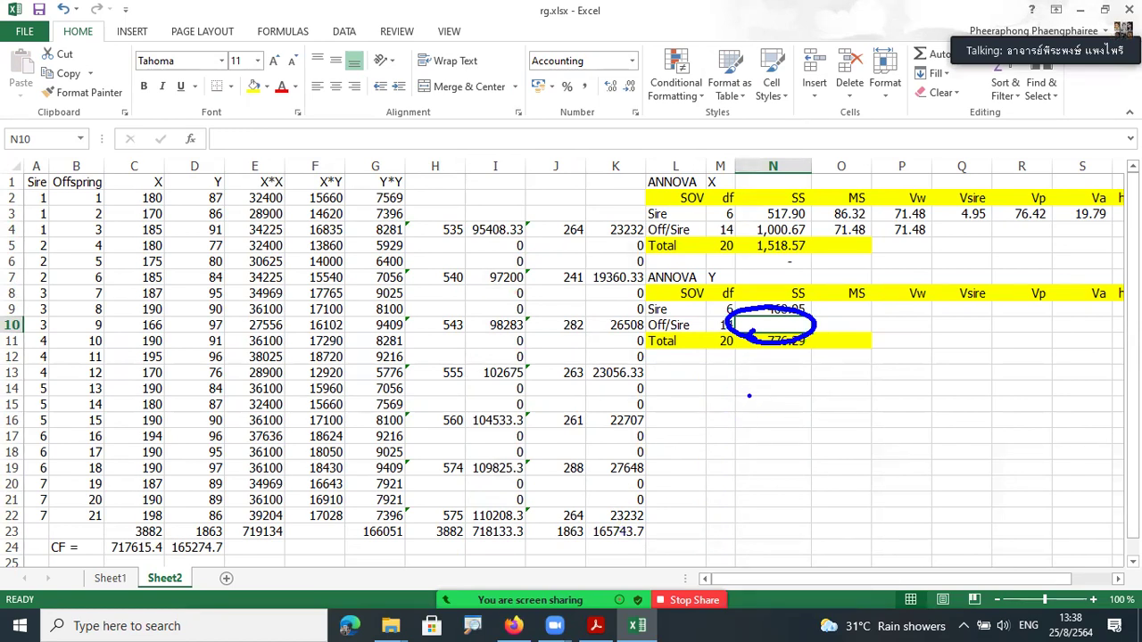
{"action": "left_click_drag", "start_coordinate": [710, 335], "coordinate": [654, 302]}
{"action": "mouse_move", "coordinate": [557, 293]}
{"action": "left_mouse_down"}
{"action": "mouse_move", "coordinate": [562, 273]}
{"action": "mouse_move", "coordinate": [575, 291]}
{"action": "left_mouse_up"}
{"action": "mouse_move", "coordinate": [590, 280]}
{"action": "left_mouse_down"}
{"action": "mouse_move", "coordinate": [613, 278]}
{"action": "mouse_move", "coordinate": [608, 297]}
{"action": "left_mouse_up"}
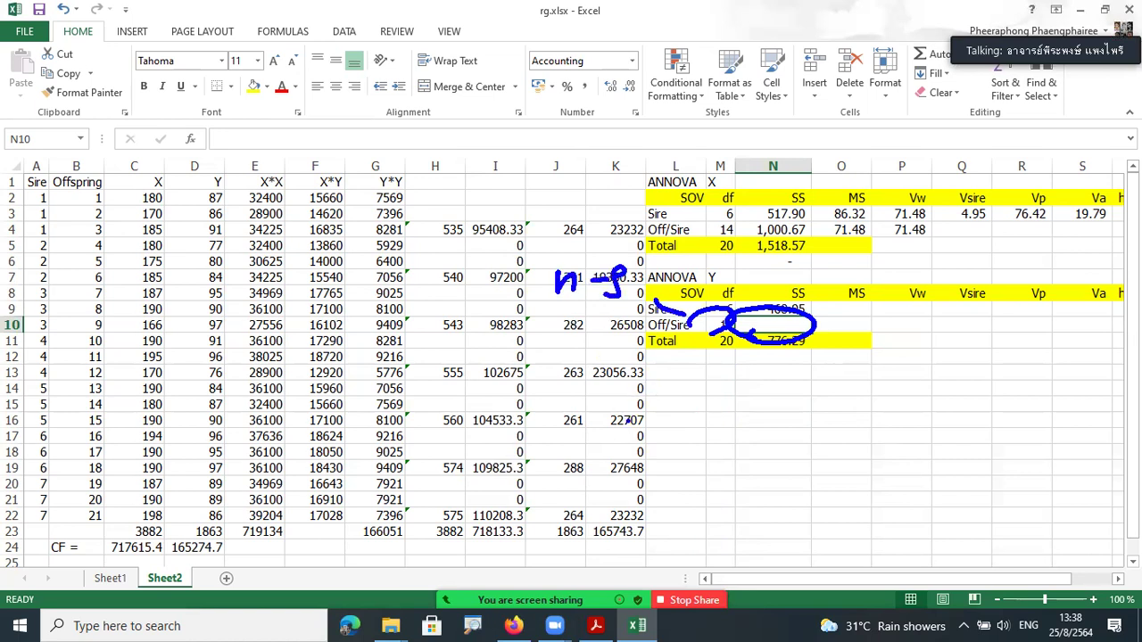
Step: Handwrite the Off/Sire SS formula ΣYij² − Σ(Yi.²/ni.) below the ANNOVA Y table
{"action": "left_click_drag", "start_coordinate": [710, 385], "coordinate": [737, 424]}
{"action": "left_click", "coordinate": [735, 398]}
{"action": "left_click", "coordinate": [744, 396]}
{"action": "left_click_drag", "start_coordinate": [751, 366], "coordinate": [763, 386]}
{"action": "left_click_drag", "start_coordinate": [696, 367], "coordinate": [699, 406]}
{"action": "left_click_drag", "start_coordinate": [782, 399], "coordinate": [816, 396]}
{"action": "left_click_drag", "start_coordinate": [848, 358], "coordinate": [864, 384]}
{"action": "left_click", "coordinate": [882, 380]}
{"action": "left_click", "coordinate": [889, 362]}
{"action": "left_click", "coordinate": [898, 384]}
{"action": "left_click_drag", "start_coordinate": [901, 339], "coordinate": [915, 353]}
{"action": "left_click_drag", "start_coordinate": [842, 354], "coordinate": [907, 392]}
{"action": "left_click_drag", "start_coordinate": [858, 405], "coordinate": [875, 426]}
{"action": "left_click_drag", "start_coordinate": [888, 419], "coordinate": [889, 432]}
{"action": "left_click", "coordinate": [896, 408]}
{"action": "left_click_drag", "start_coordinate": [863, 361], "coordinate": [858, 431]}
{"action": "mouse_move", "coordinate": [924, 378]}
{"action": "left_mouse_down"}
{"action": "mouse_move", "coordinate": [932, 403]}
{"action": "mouse_move", "coordinate": [915, 423]}
{"action": "left_mouse_up"}
{"action": "mouse_move", "coordinate": [828, 371]}
{"action": "left_mouse_down"}
{"action": "mouse_move", "coordinate": [815, 393]}
{"action": "mouse_move", "coordinate": [823, 427]}
{"action": "left_mouse_up"}
{"action": "left_click", "coordinate": [799, 435]}
Step: Circle the terms of the handwritten formula and mark their matching totals in G23 and K23
{"action": "mouse_move", "coordinate": [706, 437]}
{"action": "left_mouse_down"}
{"action": "mouse_move", "coordinate": [645, 417]}
{"action": "mouse_move", "coordinate": [717, 442]}
{"action": "left_mouse_up"}
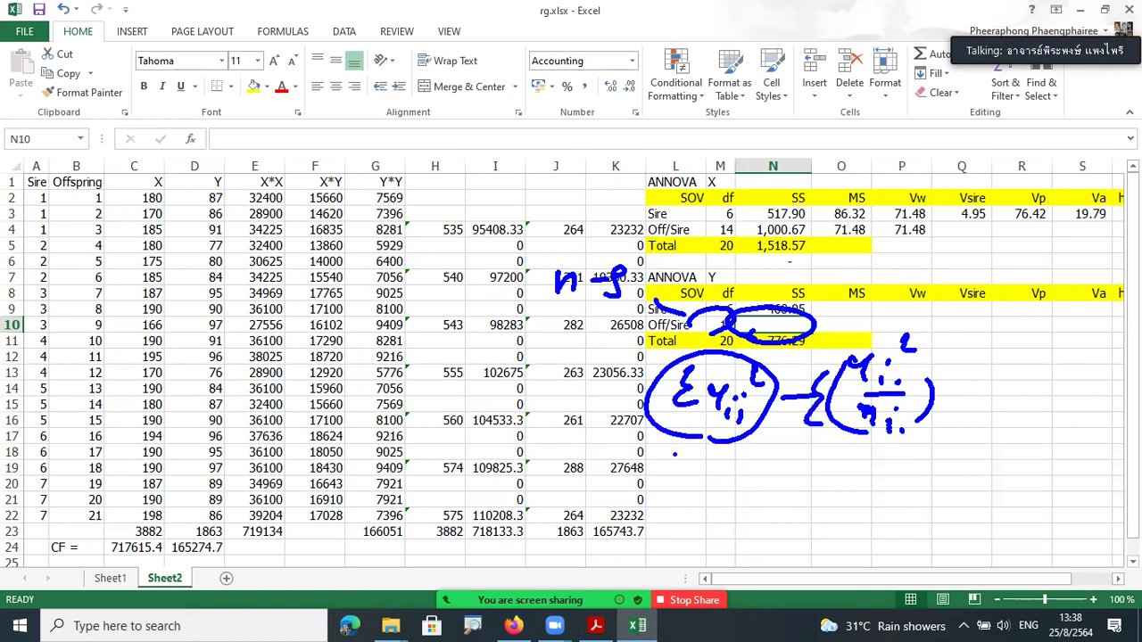
{"action": "left_click_drag", "start_coordinate": [370, 547], "coordinate": [371, 546]}
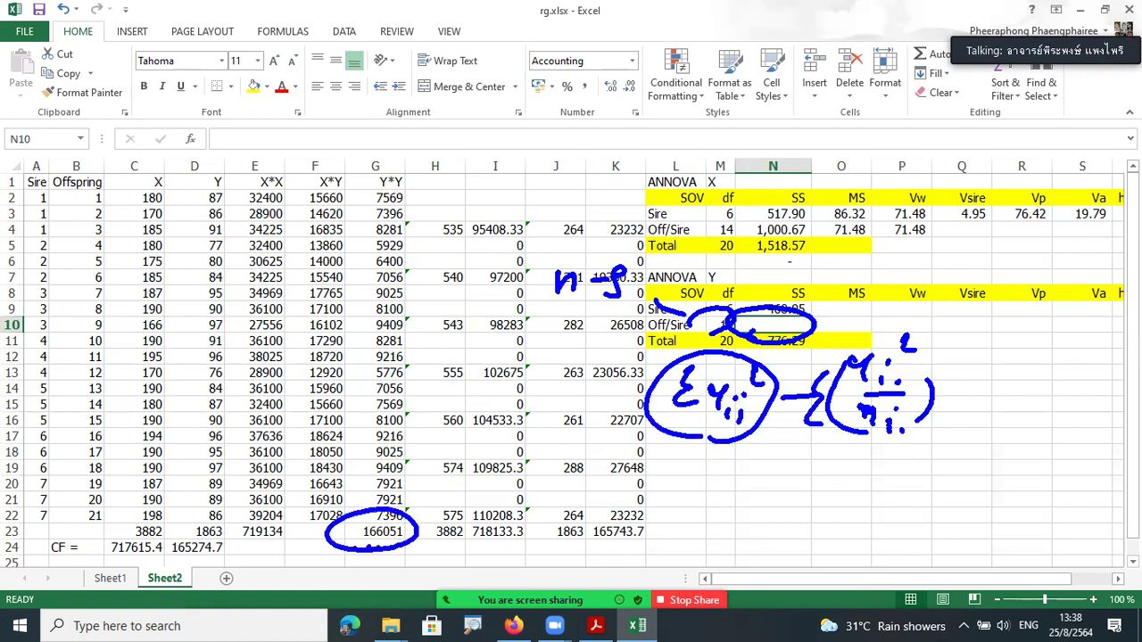
{"action": "mouse_move", "coordinate": [861, 463]}
{"action": "left_mouse_down"}
{"action": "mouse_move", "coordinate": [906, 340]}
{"action": "mouse_move", "coordinate": [861, 471]}
{"action": "left_mouse_up"}
{"action": "left_click_drag", "start_coordinate": [603, 543], "coordinate": [613, 551]}
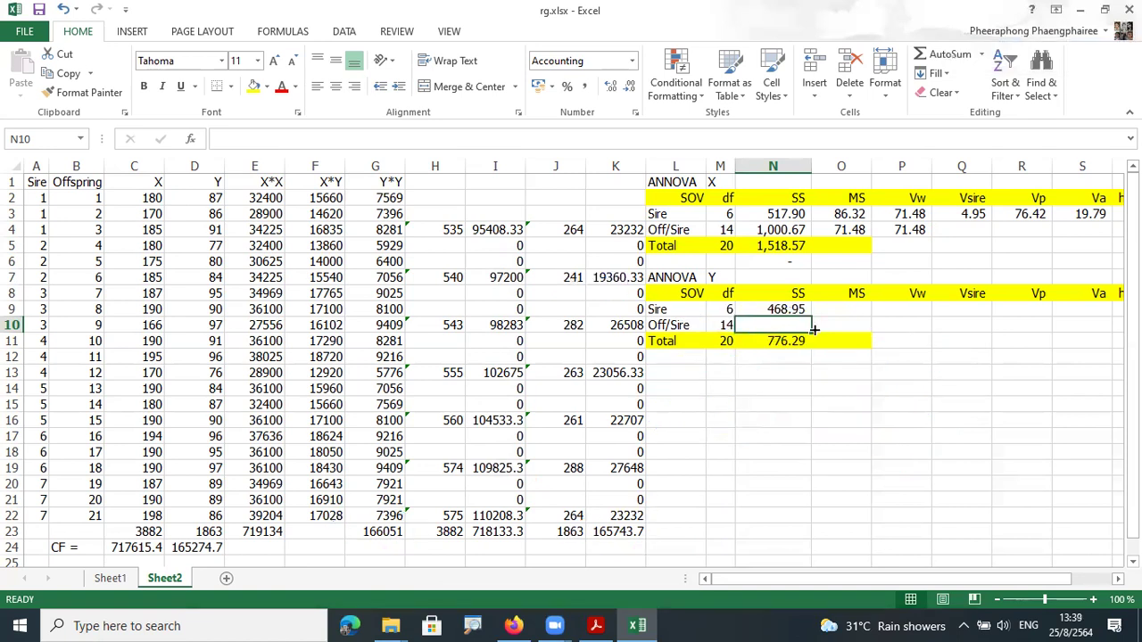
Step: Calculate the Off/Sire SS of ANNOVA Y in N10 as G23 minus K23
{"action": "type", "text": "="}
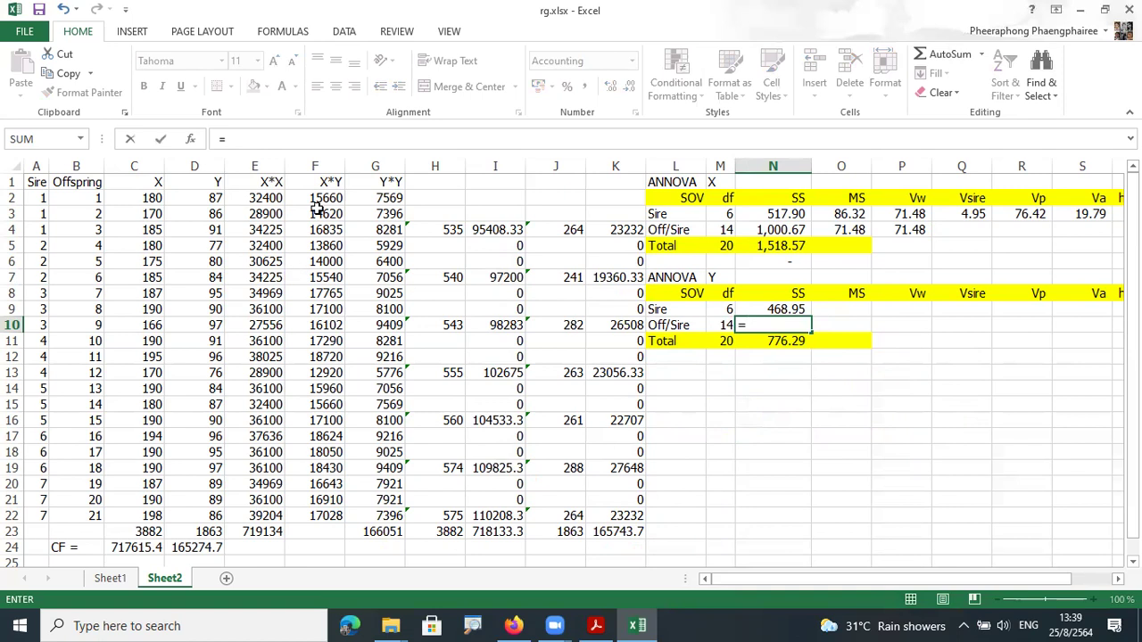
{"action": "left_click", "coordinate": [386, 534]}
{"action": "type", "text": "-"}
{"action": "left_click", "coordinate": [614, 532]}
{"action": "key", "text": "Tab"}
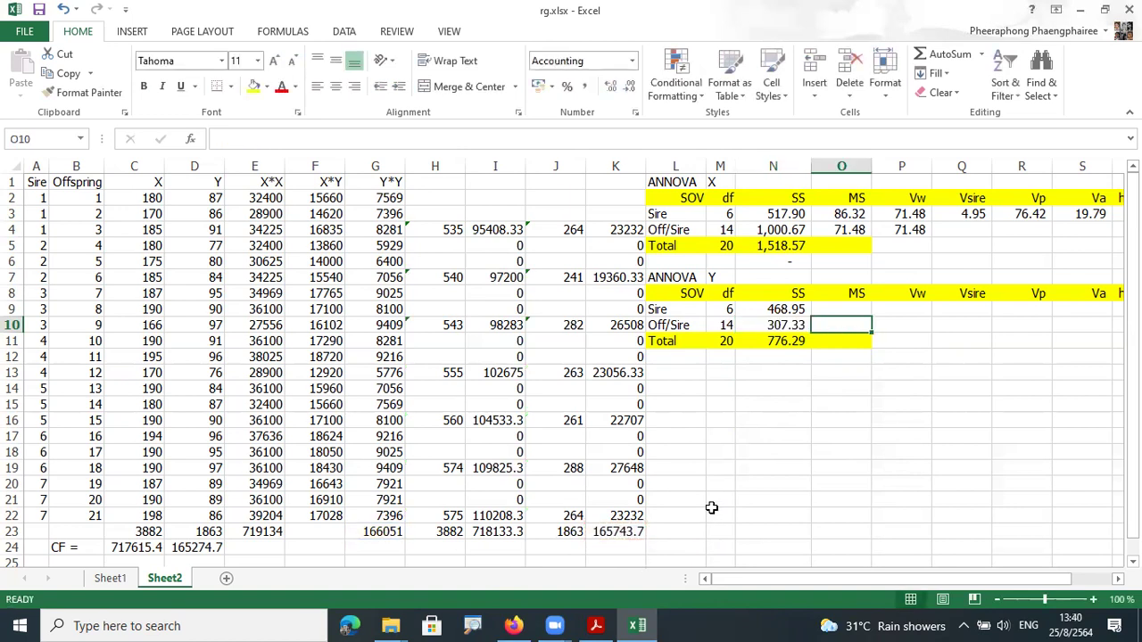
Step: Copy the sum-of-squares check formula from N6 to N12 and review the ANNOVA Y cells it compares
{"action": "left_click", "coordinate": [777, 259]}
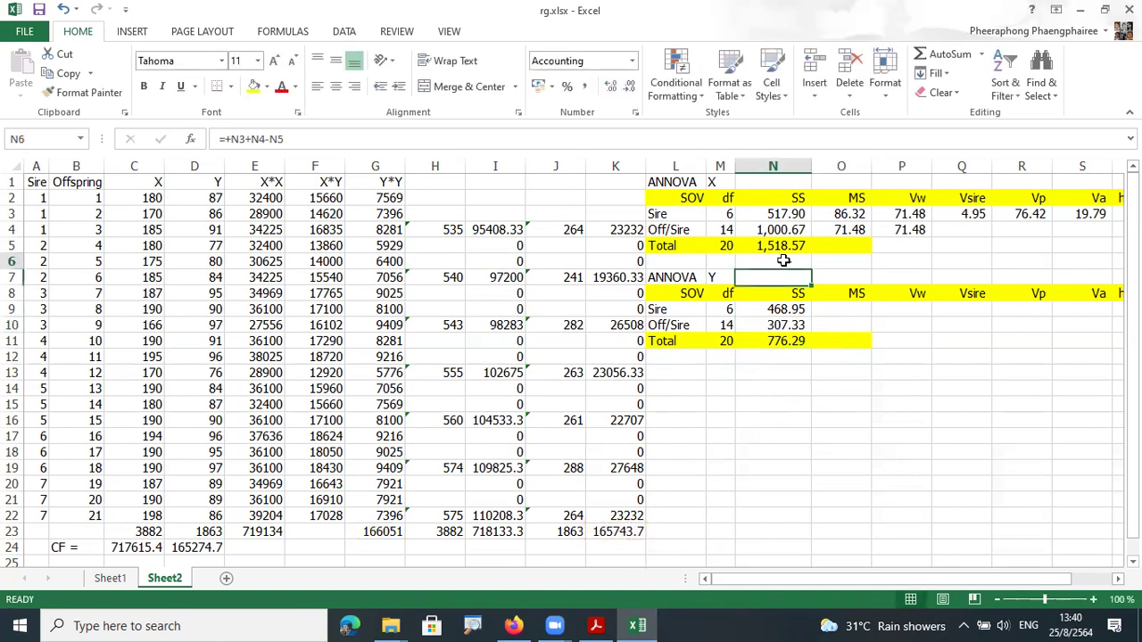
{"action": "key", "text": "ctrl+c"}
{"action": "left_click", "coordinate": [773, 359]}
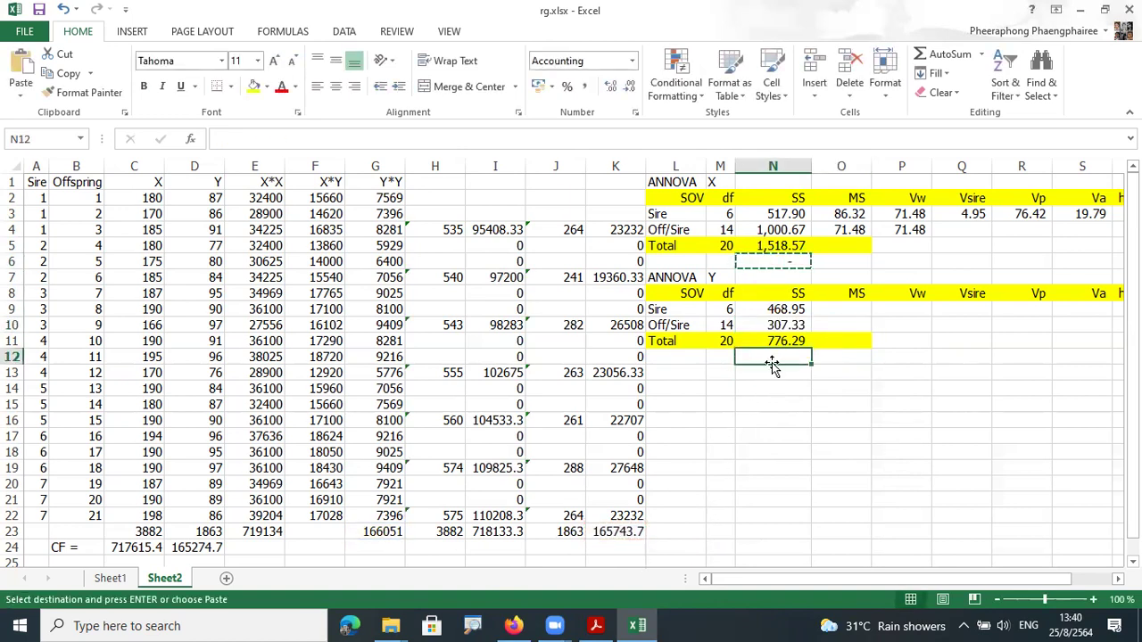
{"action": "key", "text": "ctrl+v"}
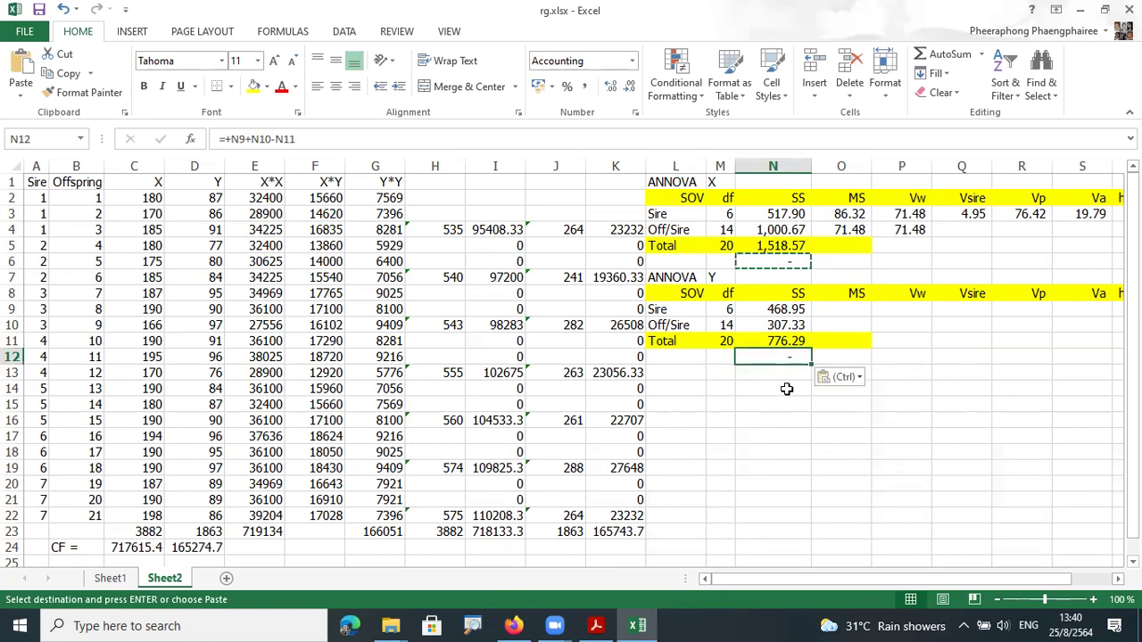
{"action": "key", "text": "Escape"}
{"action": "left_click_drag", "start_coordinate": [781, 311], "coordinate": [783, 323]}
{"action": "left_click", "coordinate": [807, 359]}
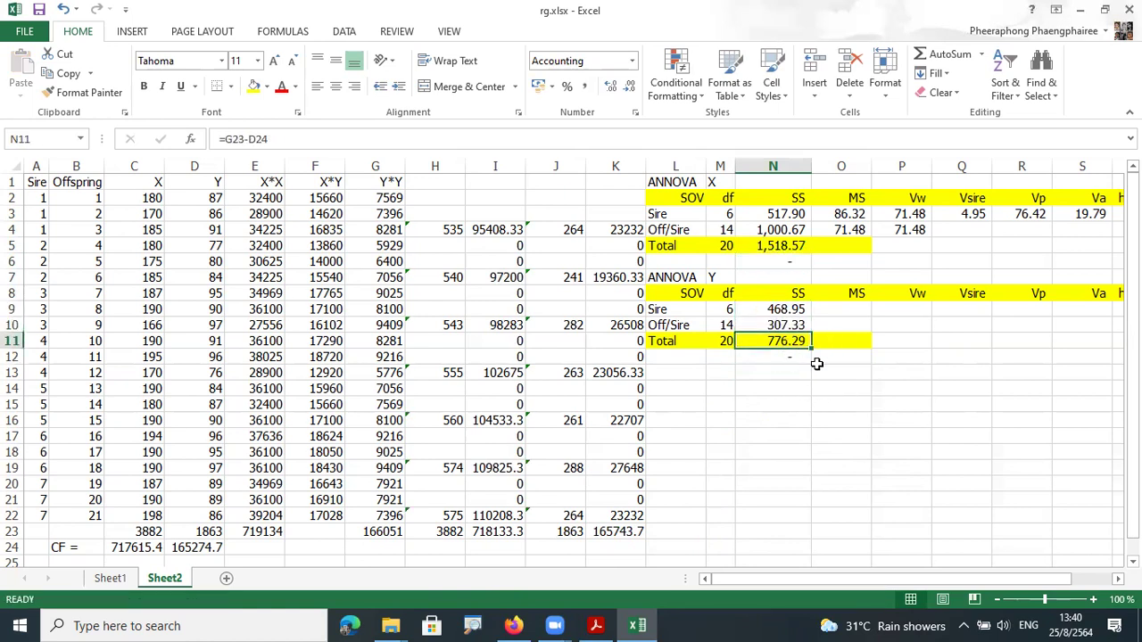
{"action": "left_click", "coordinate": [998, 355]}
{"action": "left_click_drag", "start_coordinate": [839, 216], "coordinate": [1083, 221]}
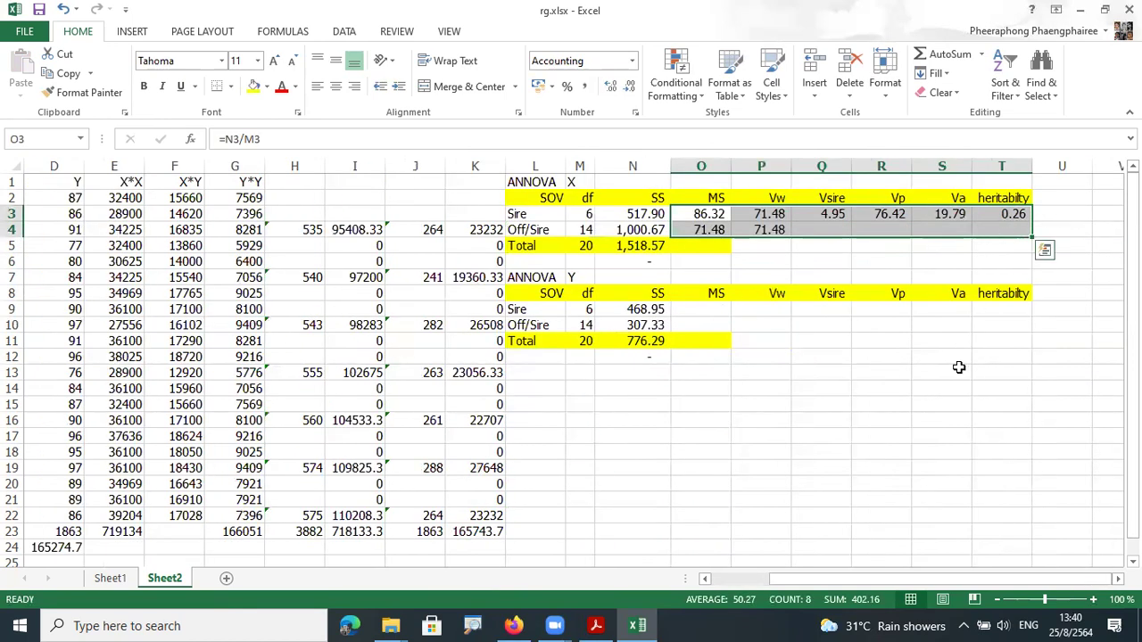
{"action": "left_click", "coordinate": [966, 436]}
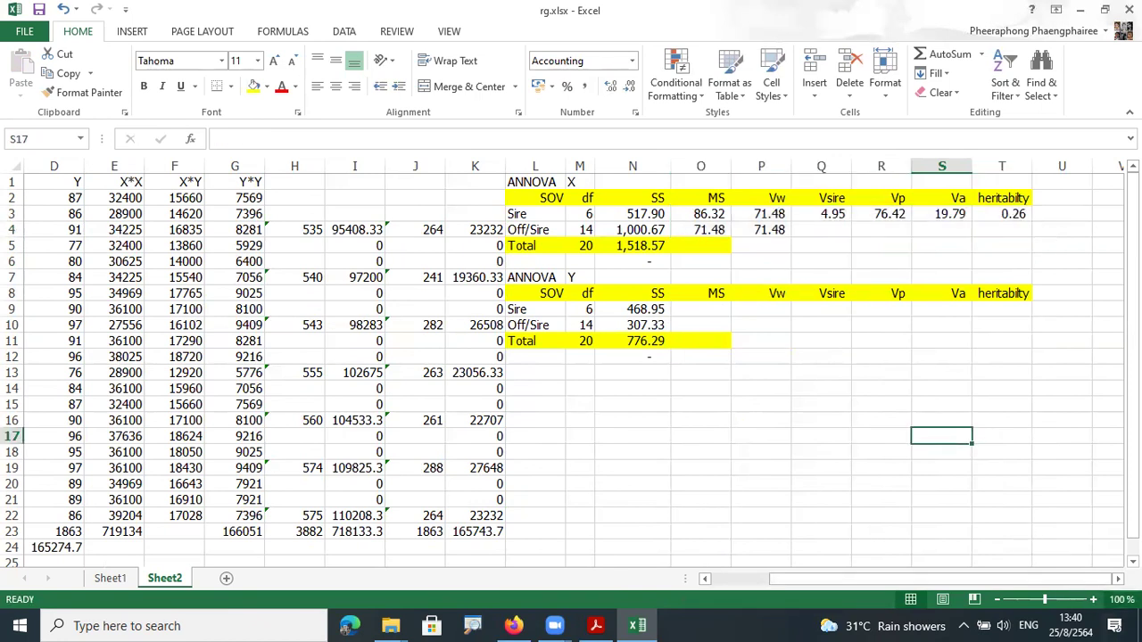
Step: Try magnifying the worksheet to 200% to enlarge the two ANNOVA tables
{"action": "left_click", "coordinate": [1120, 600]}
{"action": "left_click", "coordinate": [847, 149]}
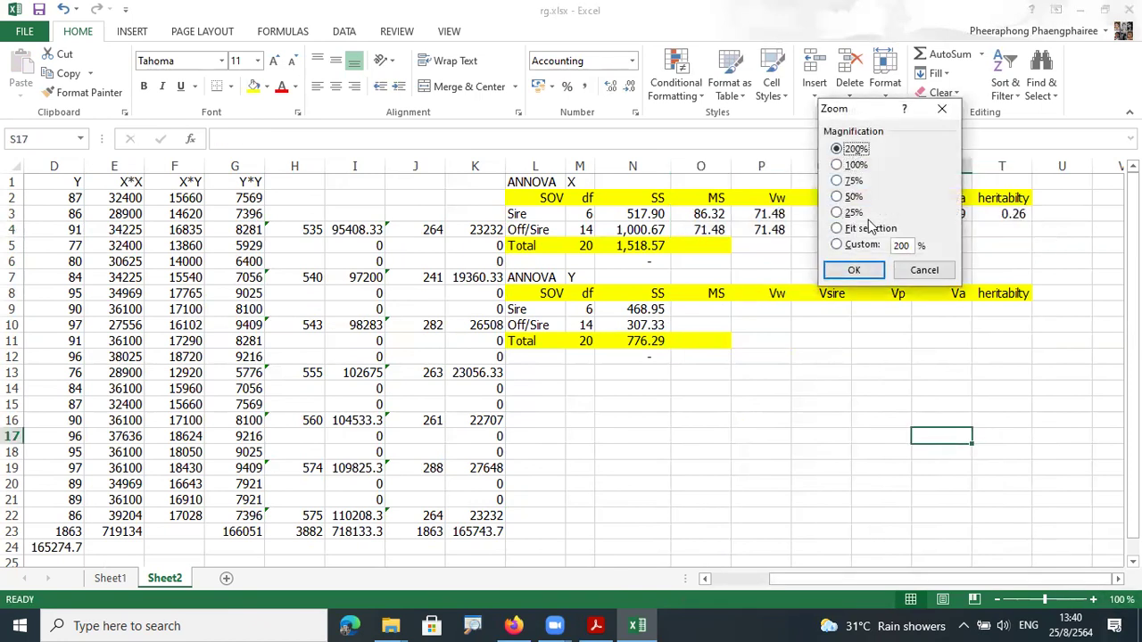
{"action": "left_click", "coordinate": [854, 269]}
{"action": "scroll", "coordinate": [851, 398], "scroll_direction": "up", "scroll_amount": 1}
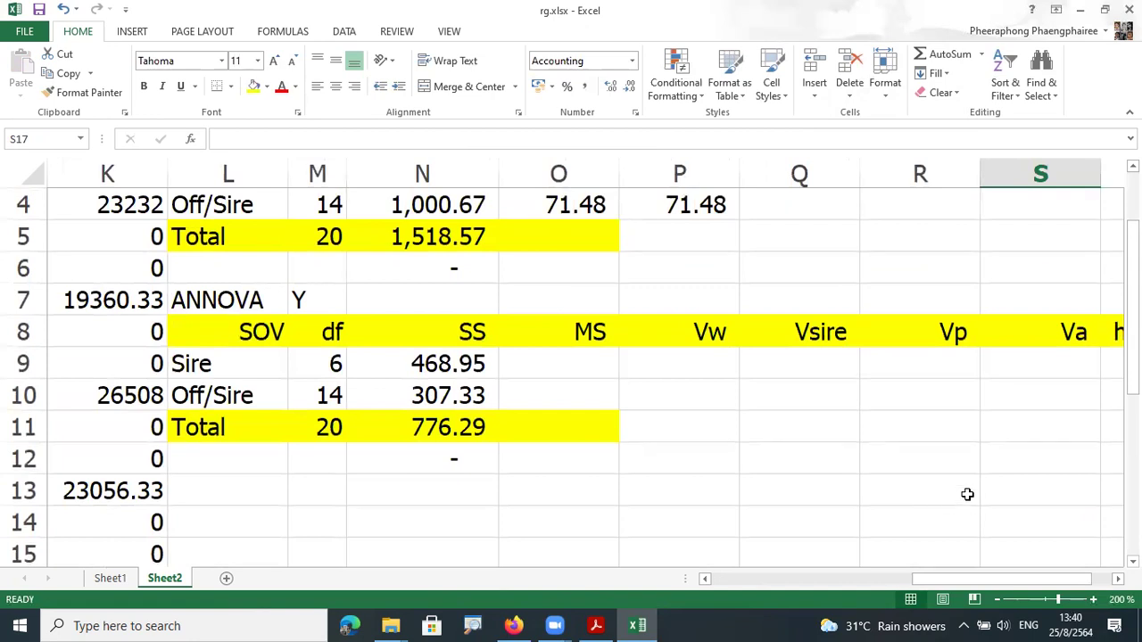
{"action": "scroll", "coordinate": [968, 491], "scroll_direction": "up", "scroll_amount": 1}
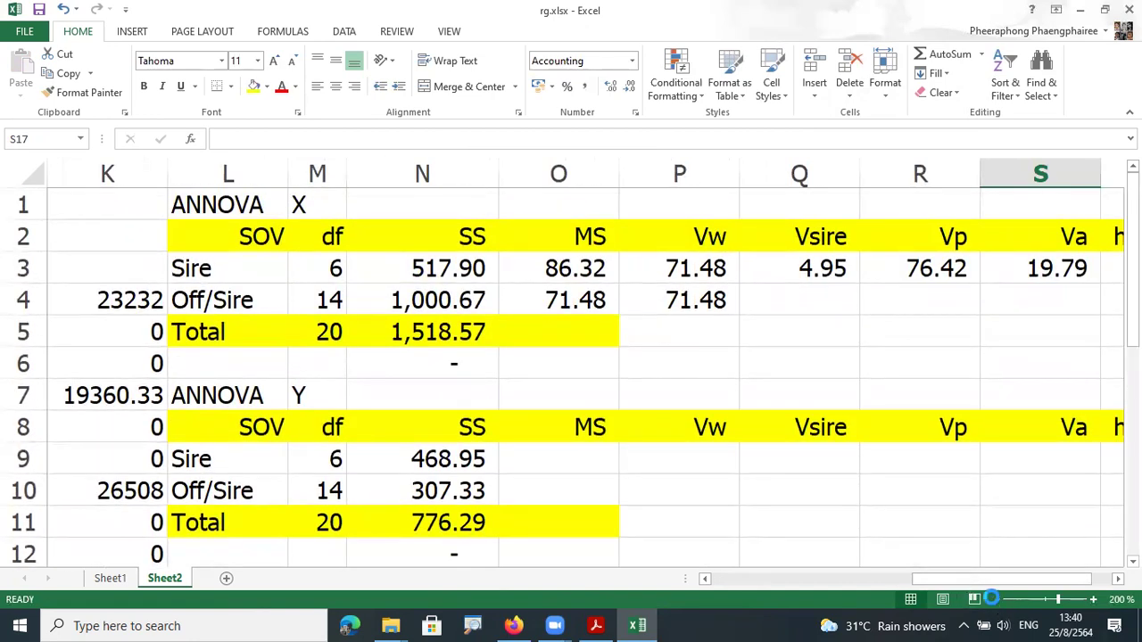
{"action": "left_click", "coordinate": [996, 599]}
{"action": "left_click", "coordinate": [997, 600]}
{"action": "left_click", "coordinate": [1121, 599]}
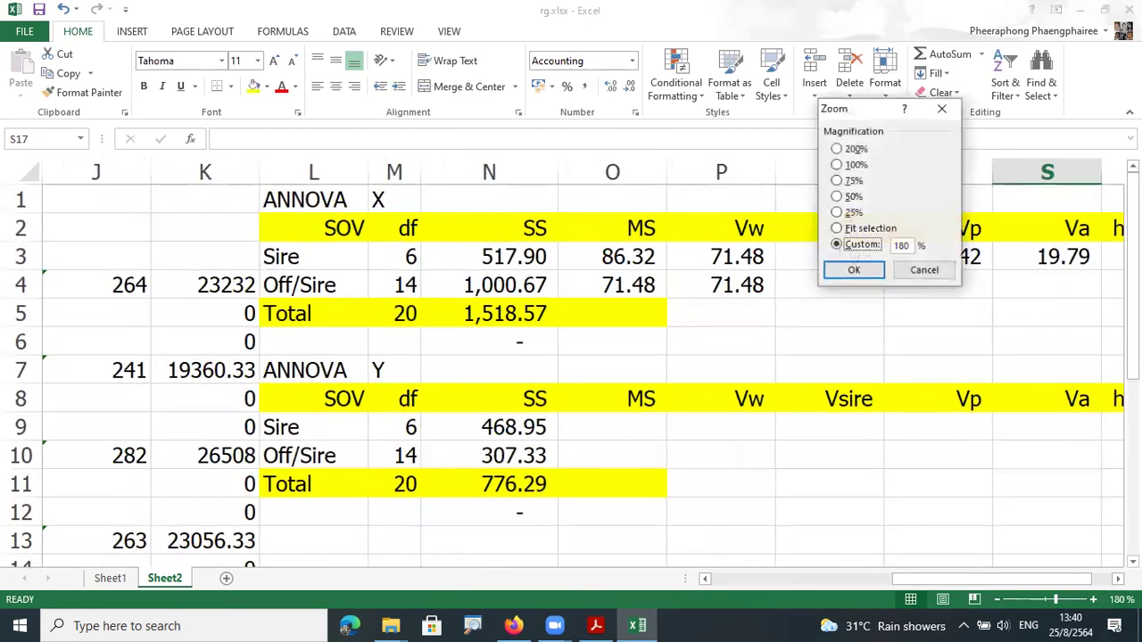
{"action": "left_click", "coordinate": [836, 149]}
{"action": "left_click", "coordinate": [853, 269]}
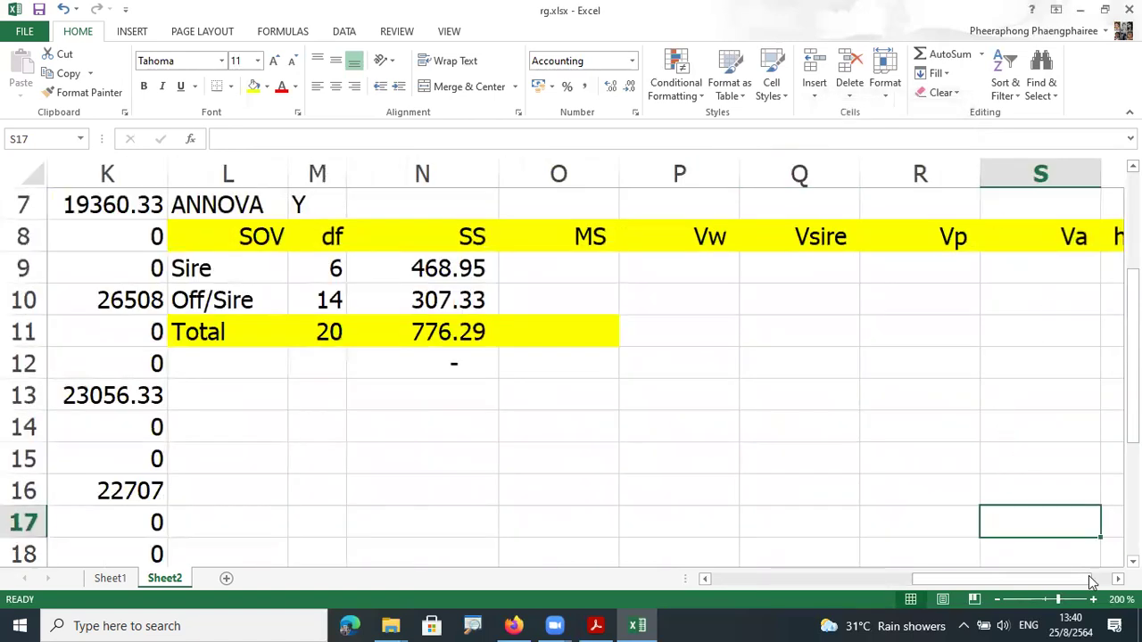
Step: Set a custom worksheet zoom of 150% with both ANNOVA tables in view
{"action": "left_click", "coordinate": [1121, 600]}
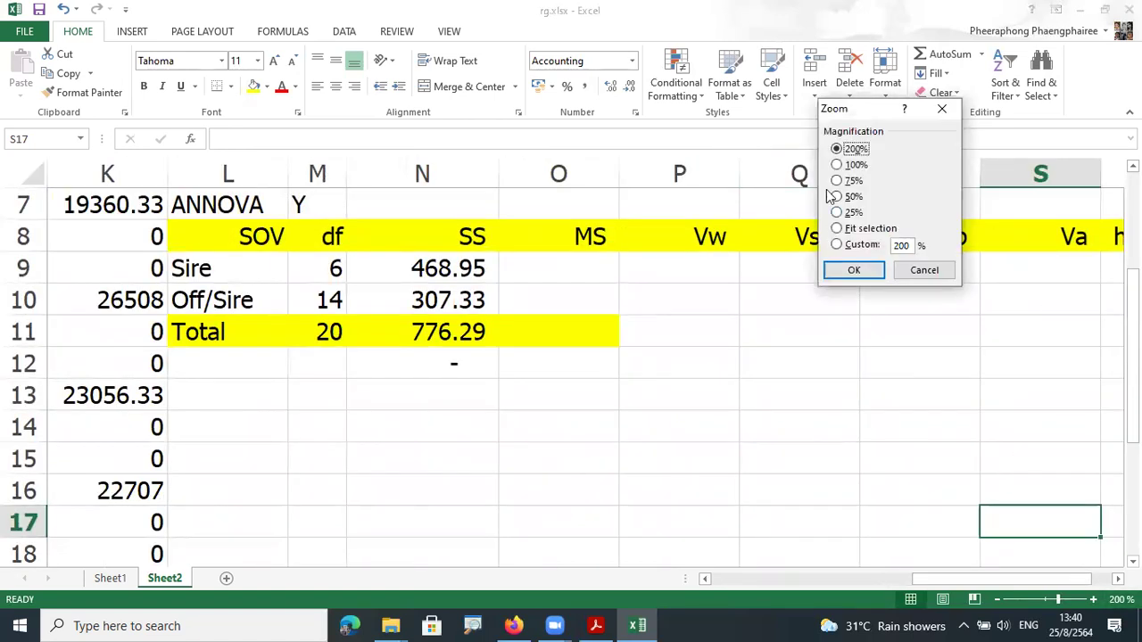
{"action": "double_click", "coordinate": [895, 246]}
{"action": "type", "text": "150"}
{"action": "key", "text": "Return"}
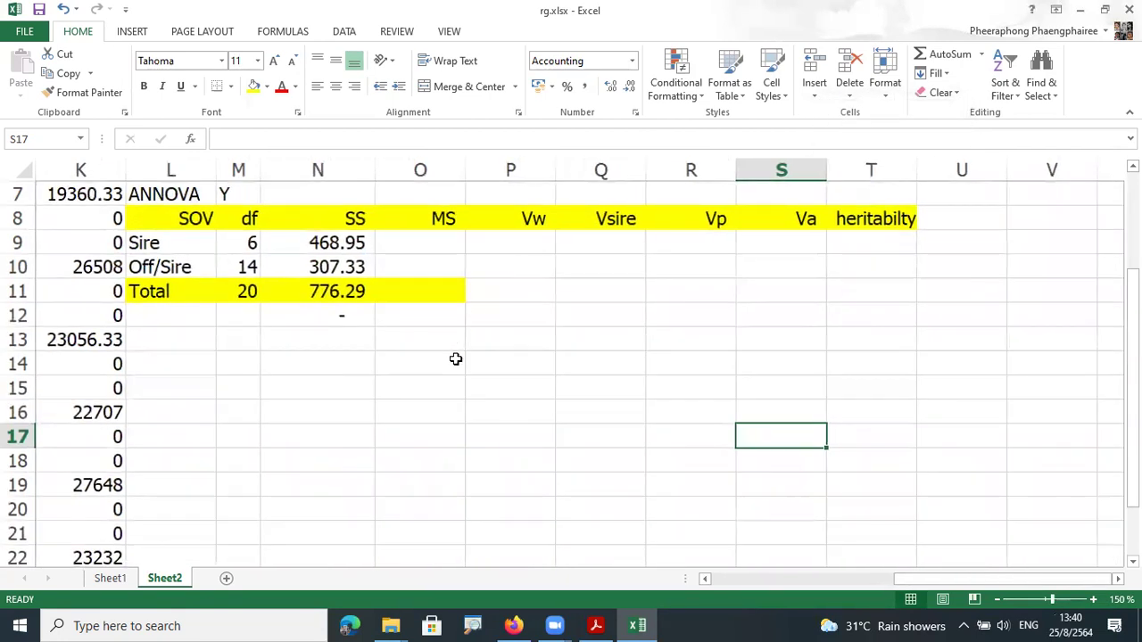
{"action": "scroll", "coordinate": [344, 351], "scroll_direction": "up", "scroll_amount": 2}
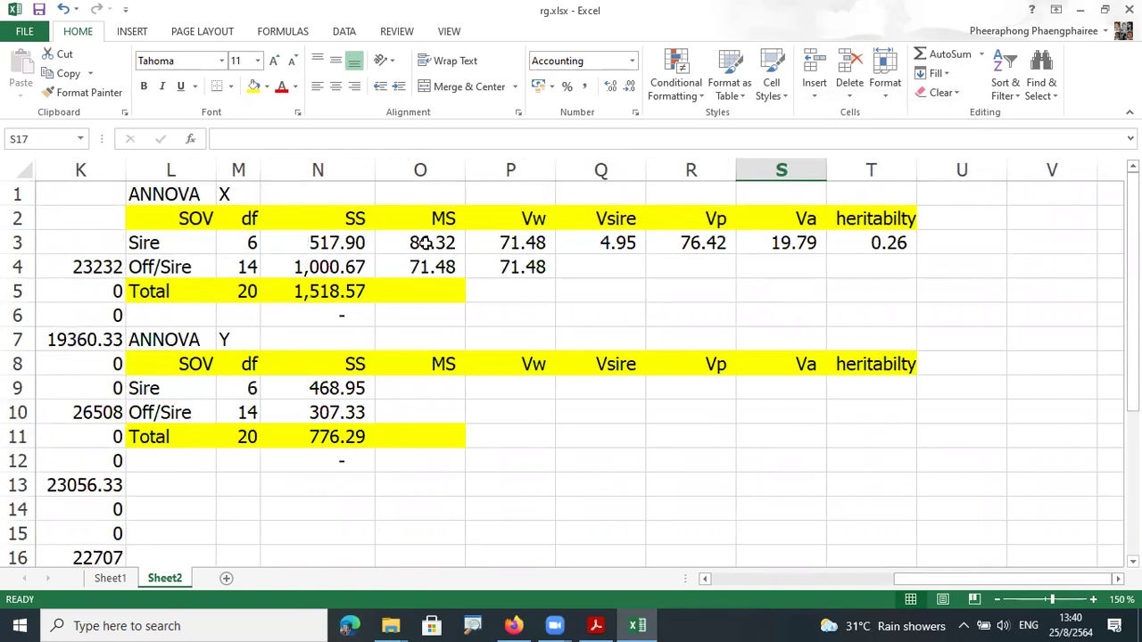
Step: Copy the MS-to-heritability formulas from O3:T4 into the ANNOVA Y table at O9 and inspect the heritability formula in T9
{"action": "left_click_drag", "start_coordinate": [423, 243], "coordinate": [887, 272]}
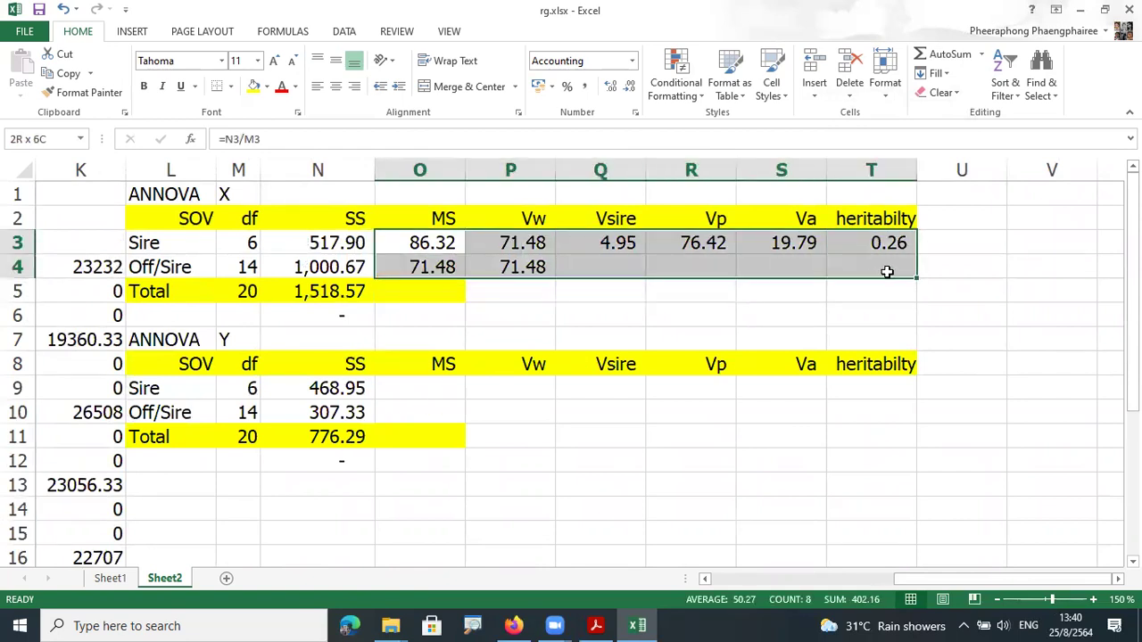
{"action": "key", "text": "ctrl+c"}
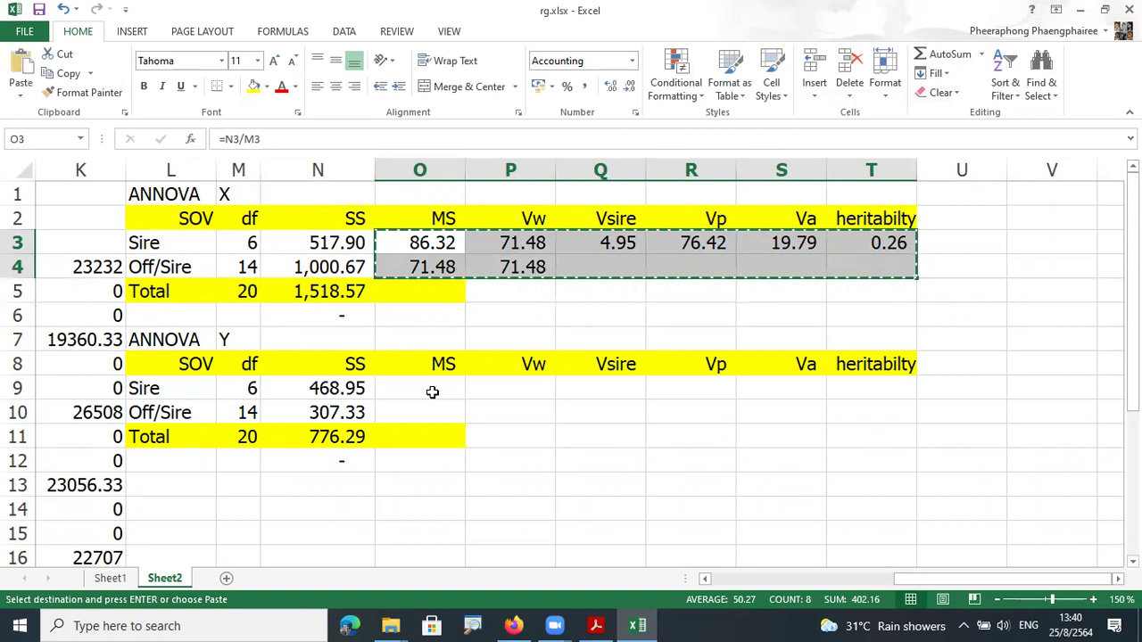
{"action": "left_click", "coordinate": [432, 392]}
{"action": "key", "text": "ctrl+v"}
{"action": "left_click", "coordinate": [610, 493]}
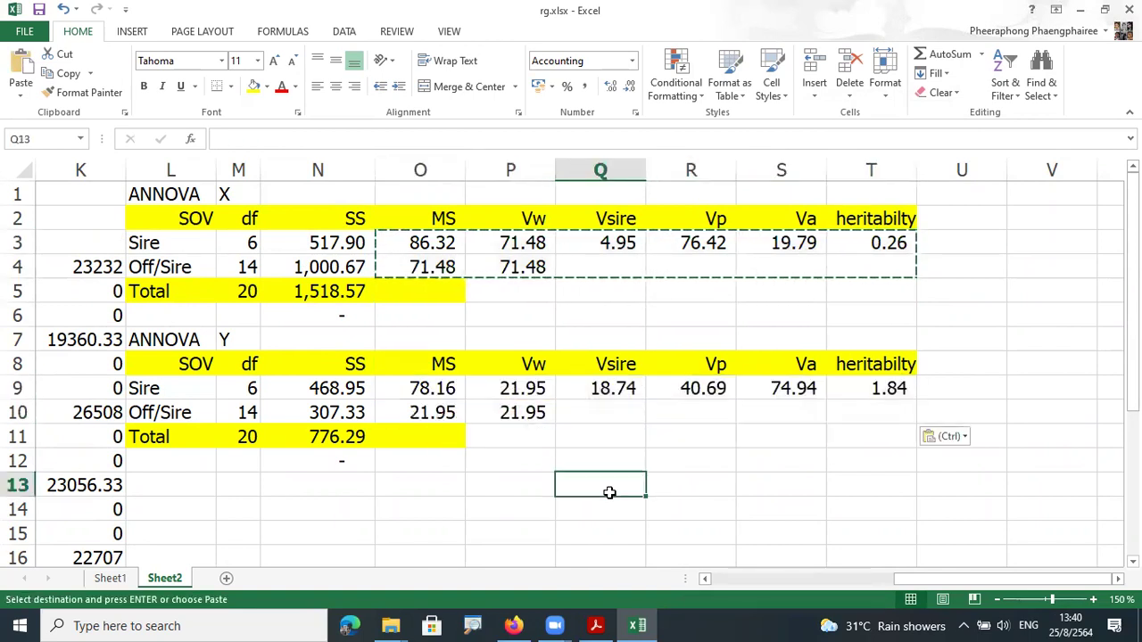
{"action": "left_click", "coordinate": [885, 393]}
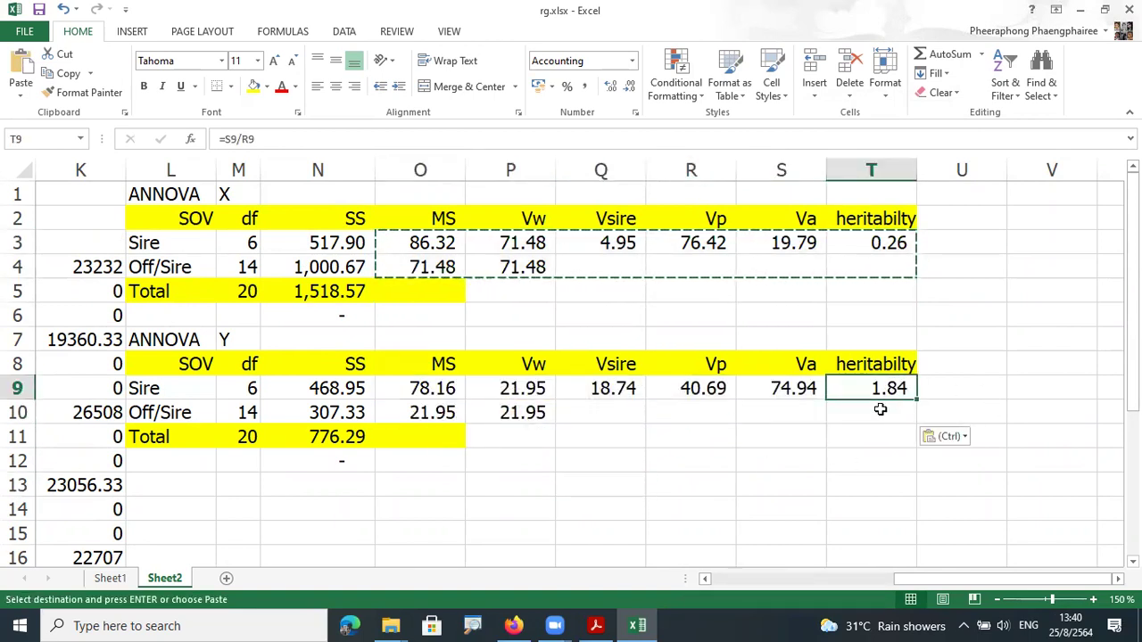
{"action": "key", "text": "Escape"}
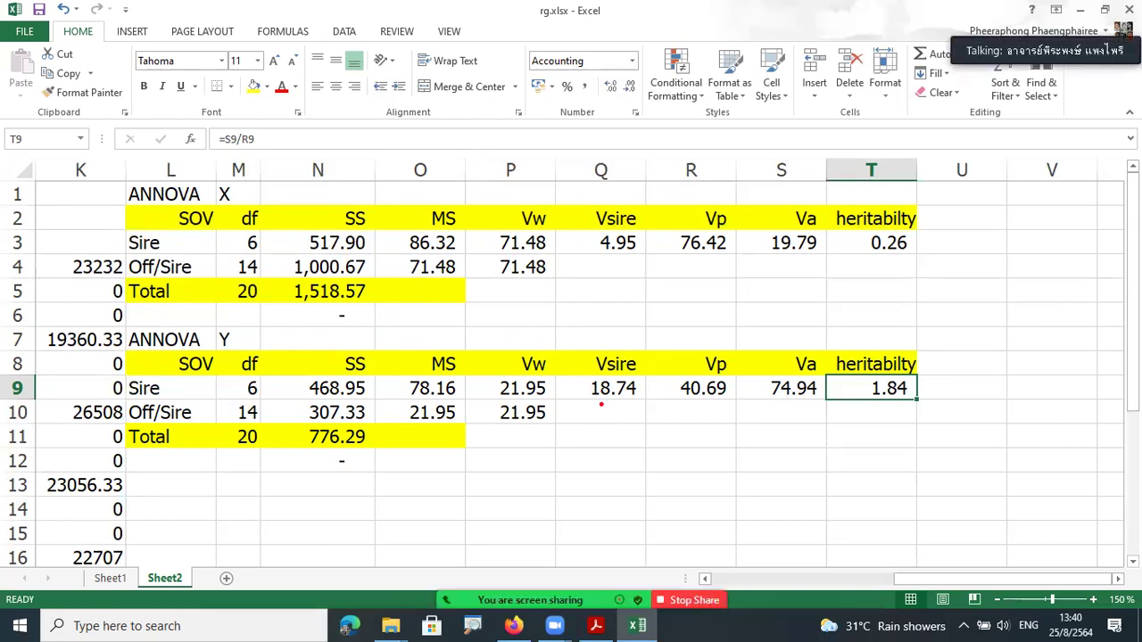
Step: Circle the Vsire value of ANNOVA Y, draw an arrow to Va and annotate it "4 Vsire" with the 4 circled
{"action": "left_click_drag", "start_coordinate": [599, 403], "coordinate": [603, 402]}
{"action": "left_click_drag", "start_coordinate": [636, 353], "coordinate": [779, 353]}
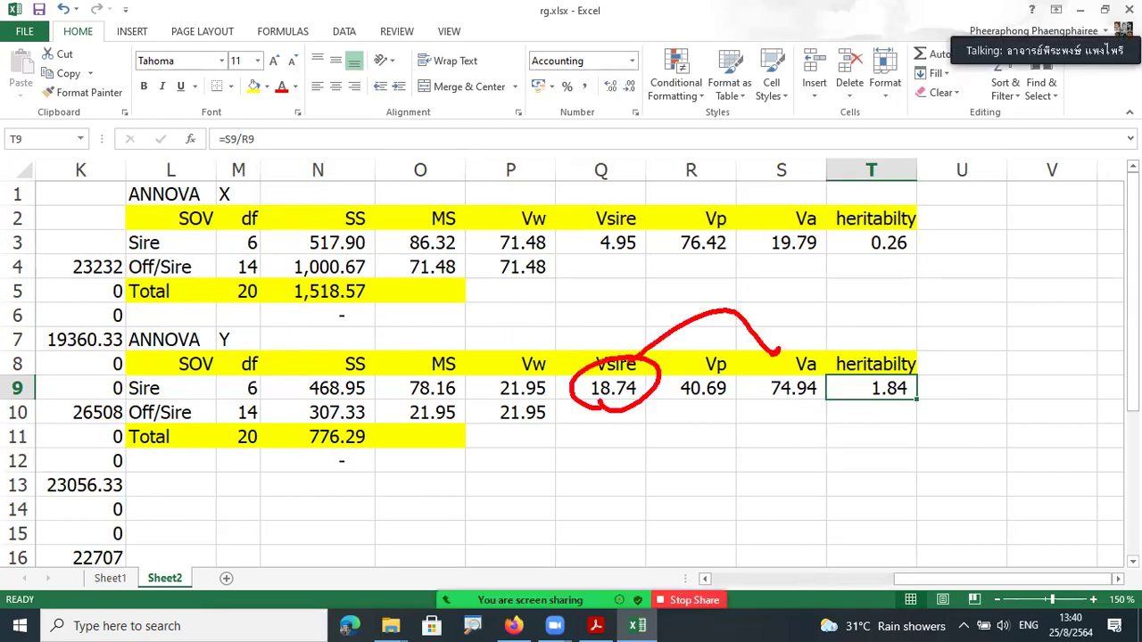
{"action": "mouse_move", "coordinate": [766, 283]}
{"action": "left_mouse_down"}
{"action": "mouse_move", "coordinate": [754, 305]}
{"action": "mouse_move", "coordinate": [774, 295]}
{"action": "left_mouse_up"}
{"action": "mouse_move", "coordinate": [792, 268]}
{"action": "left_mouse_down"}
{"action": "mouse_move", "coordinate": [803, 294]}
{"action": "mouse_move", "coordinate": [815, 276]}
{"action": "mouse_move", "coordinate": [817, 319]}
{"action": "mouse_move", "coordinate": [838, 302]}
{"action": "mouse_move", "coordinate": [837, 320]}
{"action": "mouse_move", "coordinate": [851, 323]}
{"action": "left_mouse_up"}
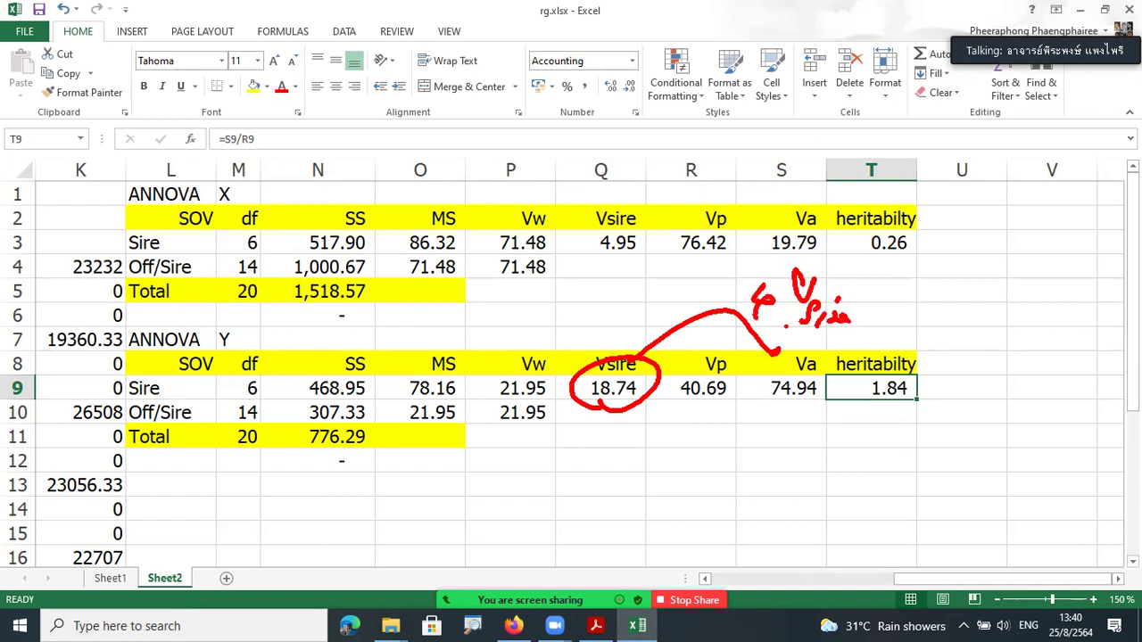
{"action": "left_click_drag", "start_coordinate": [792, 278], "coordinate": [758, 321]}
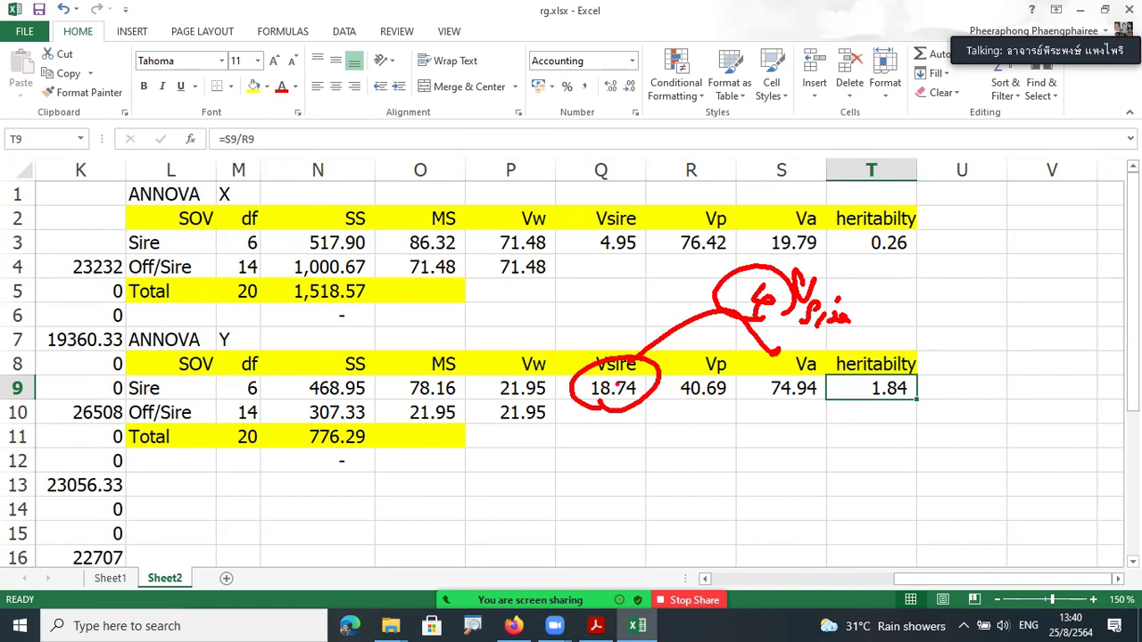
Step: Point an arrow at the ANNOVA Y heritability, write the range 0 < h² < 1 above it, and clear the annotations
{"action": "mouse_move", "coordinate": [910, 399]}
{"action": "left_mouse_down"}
{"action": "mouse_move", "coordinate": [956, 383]}
{"action": "mouse_move", "coordinate": [911, 399]}
{"action": "mouse_move", "coordinate": [926, 408]}
{"action": "mouse_move", "coordinate": [958, 385]}
{"action": "left_mouse_up"}
{"action": "mouse_move", "coordinate": [965, 278]}
{"action": "left_mouse_down"}
{"action": "mouse_move", "coordinate": [954, 304]}
{"action": "mouse_move", "coordinate": [965, 320]}
{"action": "left_mouse_up"}
{"action": "left_click_drag", "start_coordinate": [977, 278], "coordinate": [996, 294]}
{"action": "left_click_drag", "start_coordinate": [927, 270], "coordinate": [899, 312]}
{"action": "mouse_move", "coordinate": [887, 267]}
{"action": "left_mouse_down"}
{"action": "mouse_move", "coordinate": [901, 279]}
{"action": "mouse_move", "coordinate": [887, 272]}
{"action": "left_mouse_up"}
{"action": "mouse_move", "coordinate": [1019, 295]}
{"action": "left_mouse_down"}
{"action": "mouse_move", "coordinate": [1015, 319]}
{"action": "mouse_move", "coordinate": [995, 333]}
{"action": "left_mouse_up"}
{"action": "left_click_drag", "start_coordinate": [1053, 320], "coordinate": [1036, 348]}
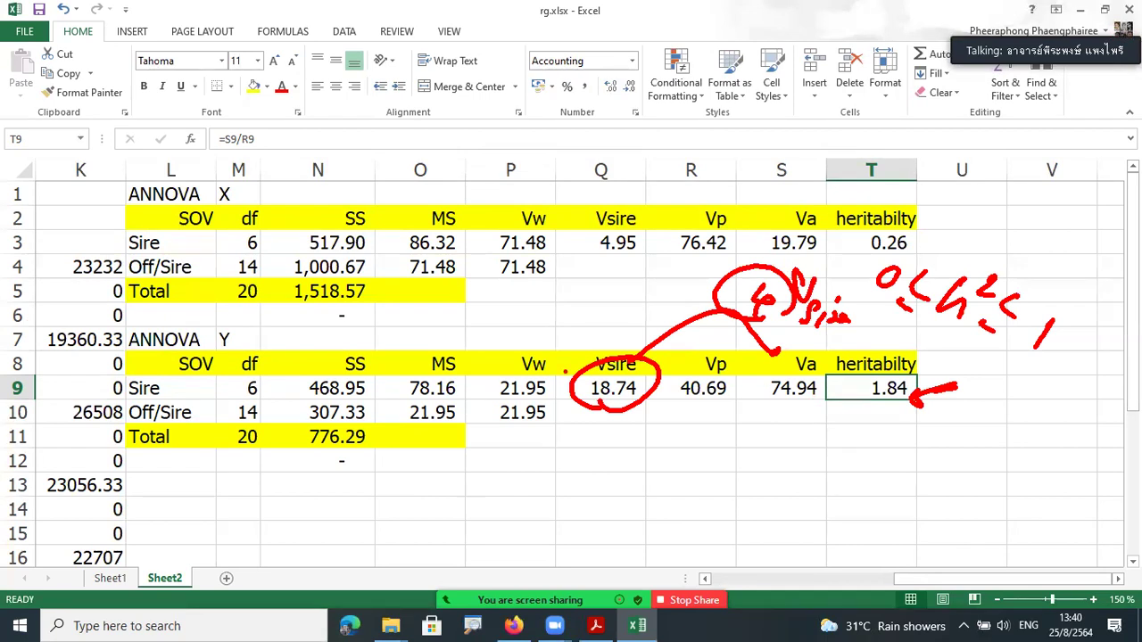
{"action": "key", "text": "alt+s"}
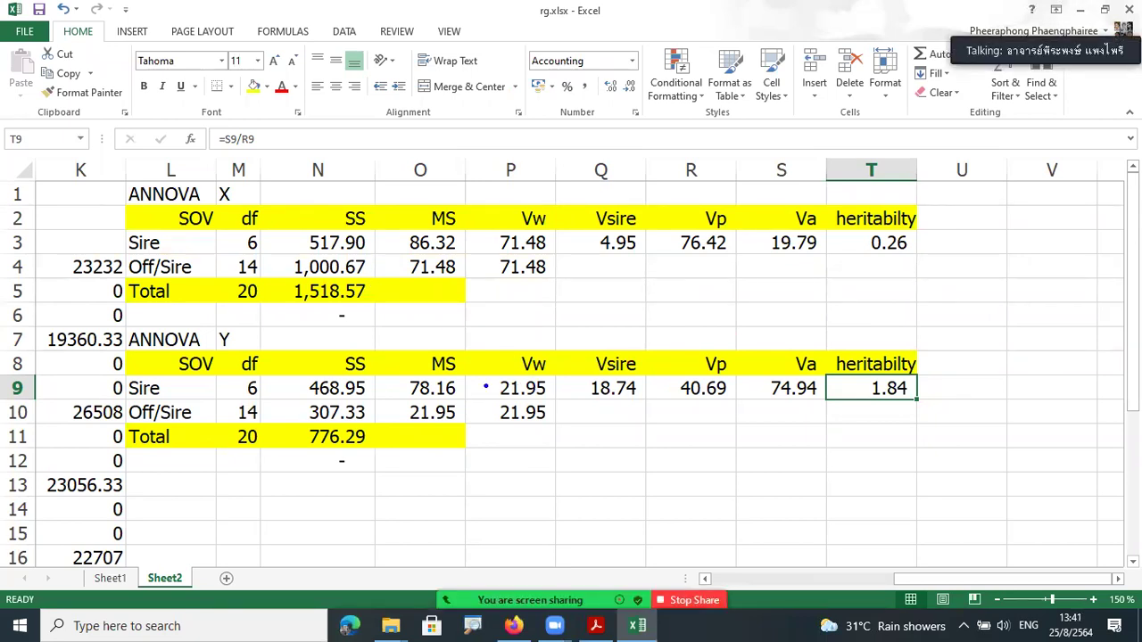
Step: Mark the Off/Sire MS as equal to Vw and annotate the circled Sire MS of ANNOVA Y with "Vw + 3Vsire"
{"action": "mouse_move", "coordinate": [449, 416]}
{"action": "left_mouse_down"}
{"action": "mouse_move", "coordinate": [442, 425]}
{"action": "mouse_move", "coordinate": [456, 398]}
{"action": "mouse_move", "coordinate": [483, 414]}
{"action": "mouse_move", "coordinate": [480, 425]}
{"action": "mouse_move", "coordinate": [525, 431]}
{"action": "mouse_move", "coordinate": [514, 435]}
{"action": "left_mouse_up"}
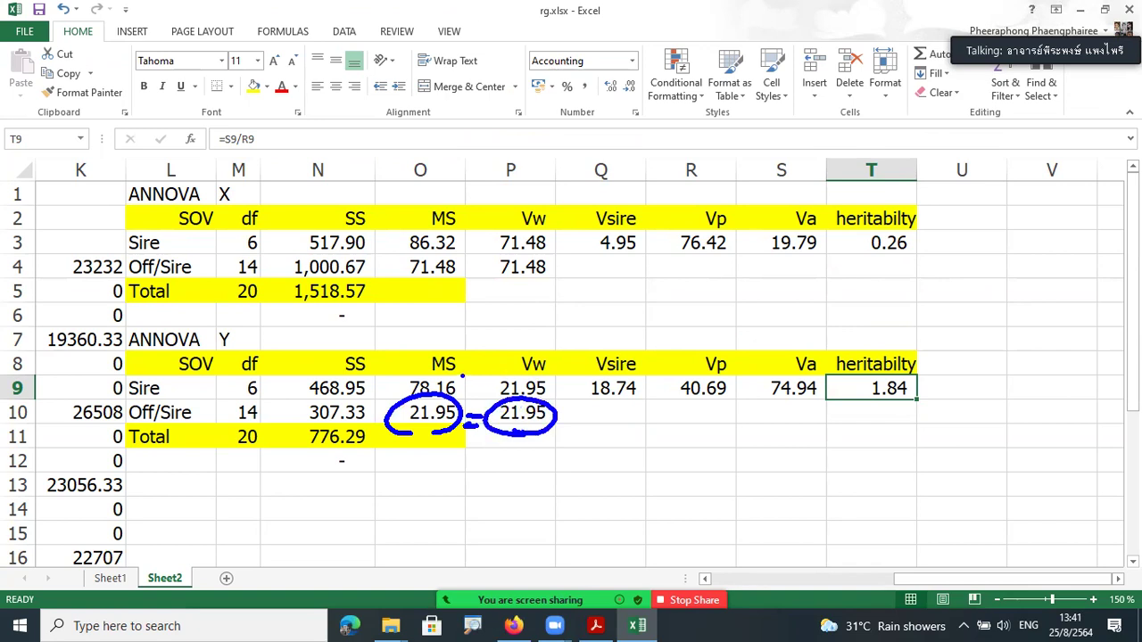
{"action": "mouse_move", "coordinate": [457, 373]}
{"action": "left_mouse_down"}
{"action": "mouse_move", "coordinate": [394, 366]}
{"action": "mouse_move", "coordinate": [464, 398]}
{"action": "left_mouse_up"}
{"action": "mouse_move", "coordinate": [374, 327]}
{"action": "left_mouse_down"}
{"action": "mouse_move", "coordinate": [384, 348]}
{"action": "mouse_move", "coordinate": [412, 350]}
{"action": "mouse_move", "coordinate": [473, 312]}
{"action": "mouse_move", "coordinate": [492, 334]}
{"action": "mouse_move", "coordinate": [504, 314]}
{"action": "mouse_move", "coordinate": [524, 324]}
{"action": "left_mouse_up"}
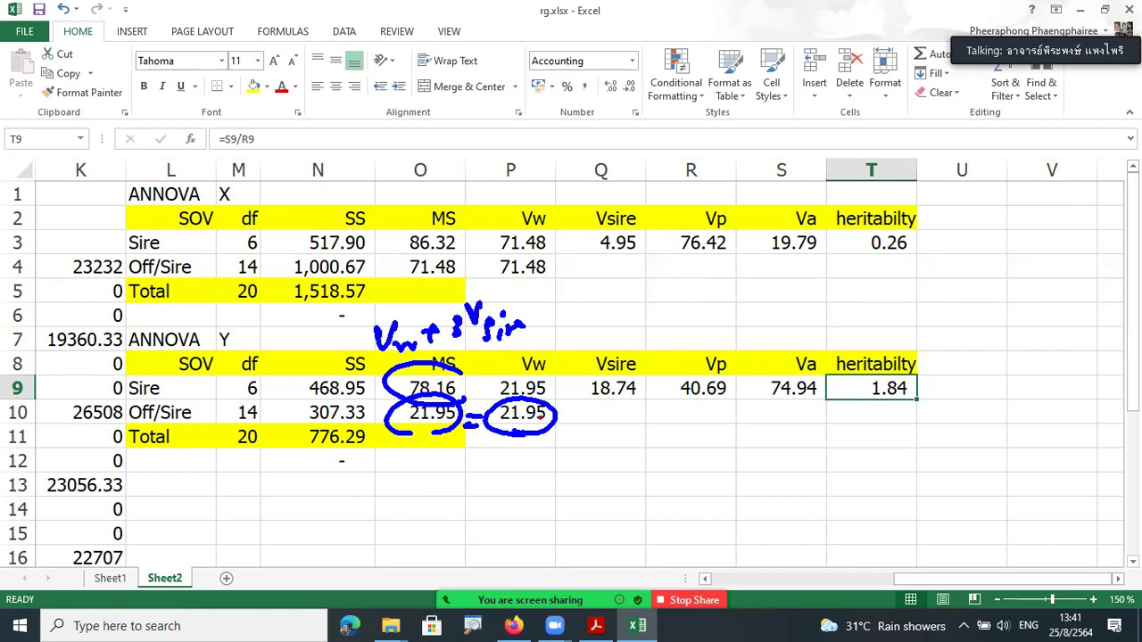
Step: Circle Vw of ANNOVA Y, annotate its Vsire as Sire MS minus Off/Sire MS divided by 3, and clear the annotations
{"action": "mouse_move", "coordinate": [542, 418]}
{"action": "left_mouse_down"}
{"action": "mouse_move", "coordinate": [551, 388]}
{"action": "mouse_move", "coordinate": [548, 400]}
{"action": "left_mouse_up"}
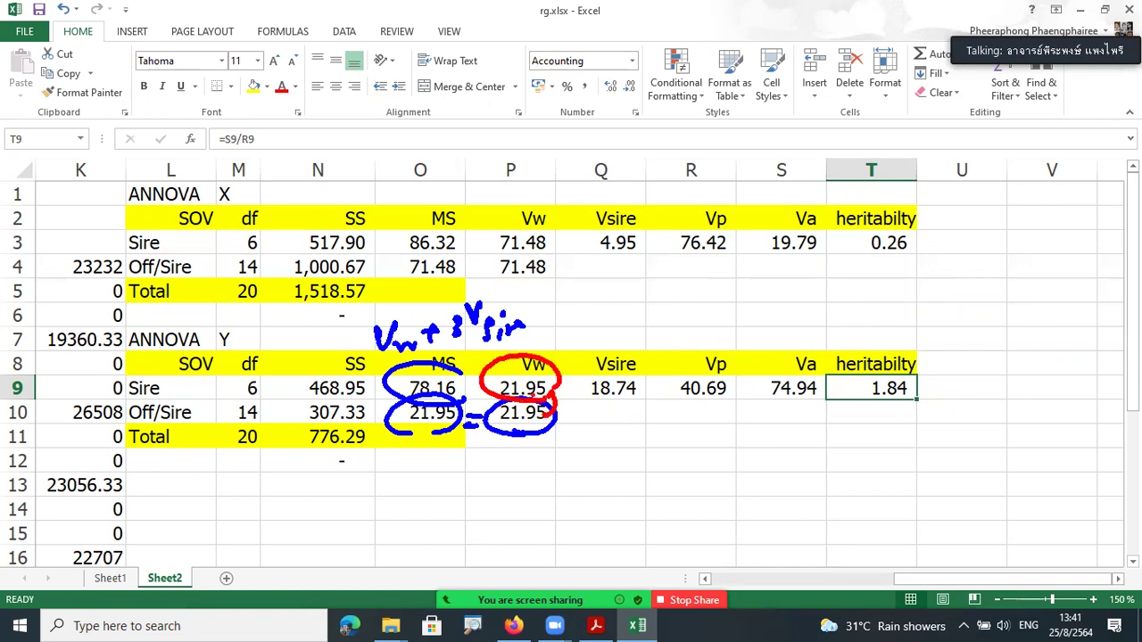
{"action": "mouse_move", "coordinate": [611, 334]}
{"action": "left_mouse_down"}
{"action": "mouse_move", "coordinate": [604, 366]}
{"action": "mouse_move", "coordinate": [613, 360]}
{"action": "left_mouse_up"}
{"action": "left_click_drag", "start_coordinate": [437, 368], "coordinate": [587, 308]}
{"action": "mouse_move", "coordinate": [439, 412]}
{"action": "left_mouse_down"}
{"action": "mouse_move", "coordinate": [687, 368]}
{"action": "mouse_move", "coordinate": [662, 332]}
{"action": "left_mouse_up"}
{"action": "mouse_move", "coordinate": [650, 307]}
{"action": "left_mouse_down"}
{"action": "mouse_move", "coordinate": [639, 320]}
{"action": "mouse_move", "coordinate": [651, 307]}
{"action": "mouse_move", "coordinate": [626, 310]}
{"action": "left_mouse_up"}
{"action": "mouse_move", "coordinate": [568, 287]}
{"action": "left_mouse_down"}
{"action": "mouse_move", "coordinate": [540, 317]}
{"action": "mouse_move", "coordinate": [560, 337]}
{"action": "left_mouse_up"}
{"action": "mouse_move", "coordinate": [655, 298]}
{"action": "left_mouse_down"}
{"action": "mouse_move", "coordinate": [666, 313]}
{"action": "mouse_move", "coordinate": [654, 332]}
{"action": "left_mouse_up"}
{"action": "left_click_drag", "start_coordinate": [701, 284], "coordinate": [667, 328]}
{"action": "left_click", "coordinate": [685, 318]}
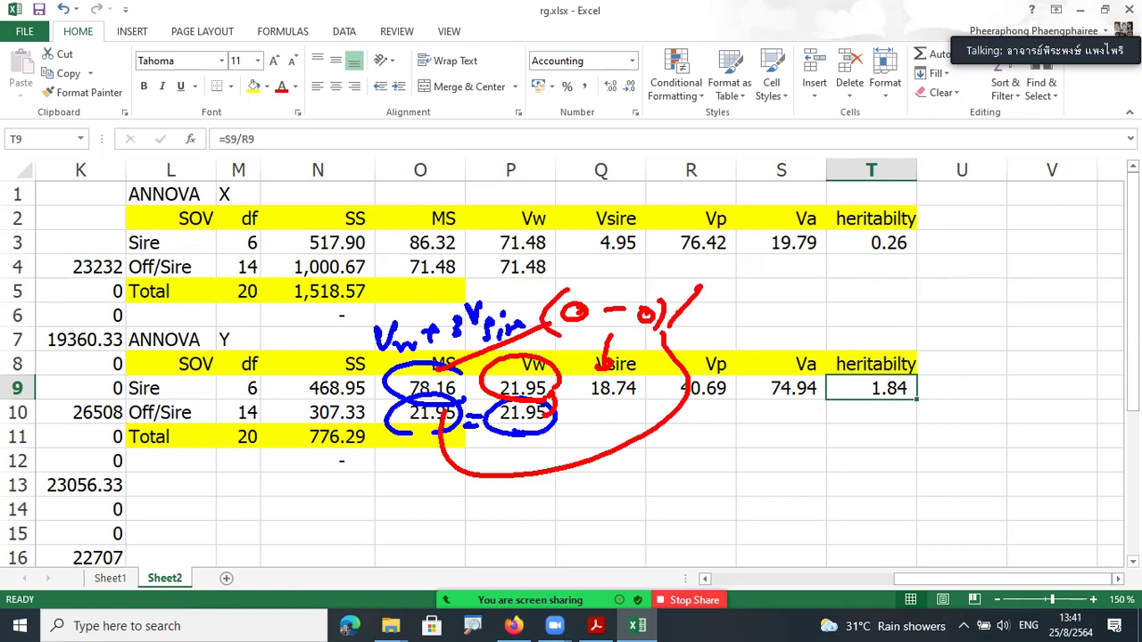
{"action": "mouse_move", "coordinate": [453, 302]}
{"action": "left_mouse_down"}
{"action": "mouse_move", "coordinate": [701, 296]}
{"action": "mouse_move", "coordinate": [678, 339]}
{"action": "left_mouse_up"}
{"action": "left_click_drag", "start_coordinate": [616, 413], "coordinate": [624, 412]}
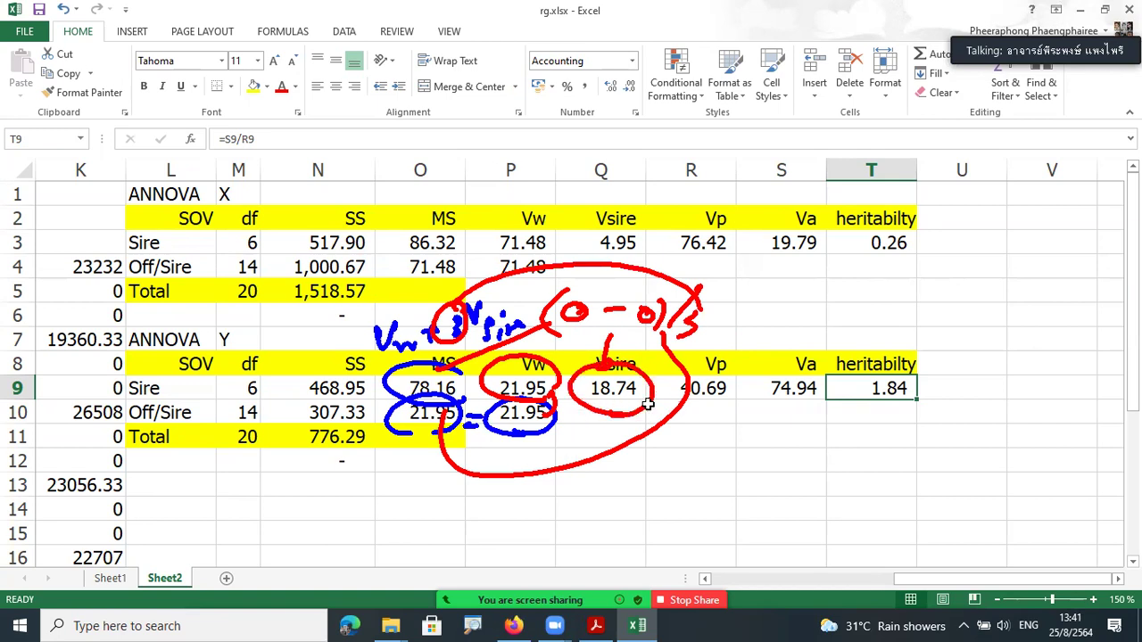
{"action": "key", "text": "Escape"}
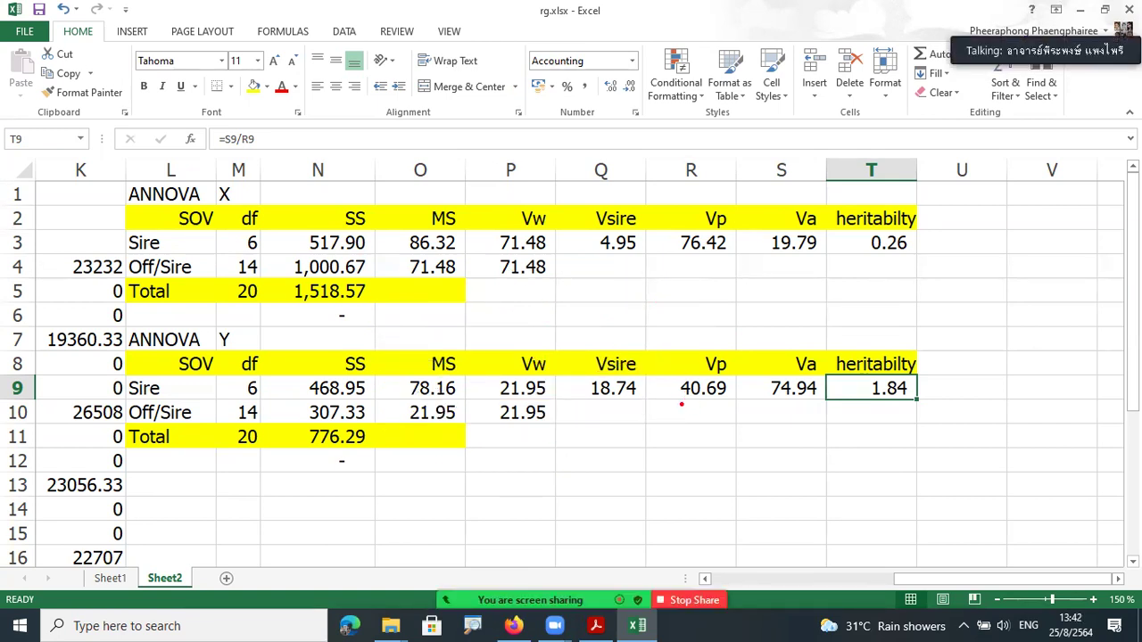
Step: Circle Vw, Vsire and Vp of ANNOVA Y and mark them as Vw + Vsire = Vp
{"action": "left_click_drag", "start_coordinate": [697, 405], "coordinate": [702, 408]}
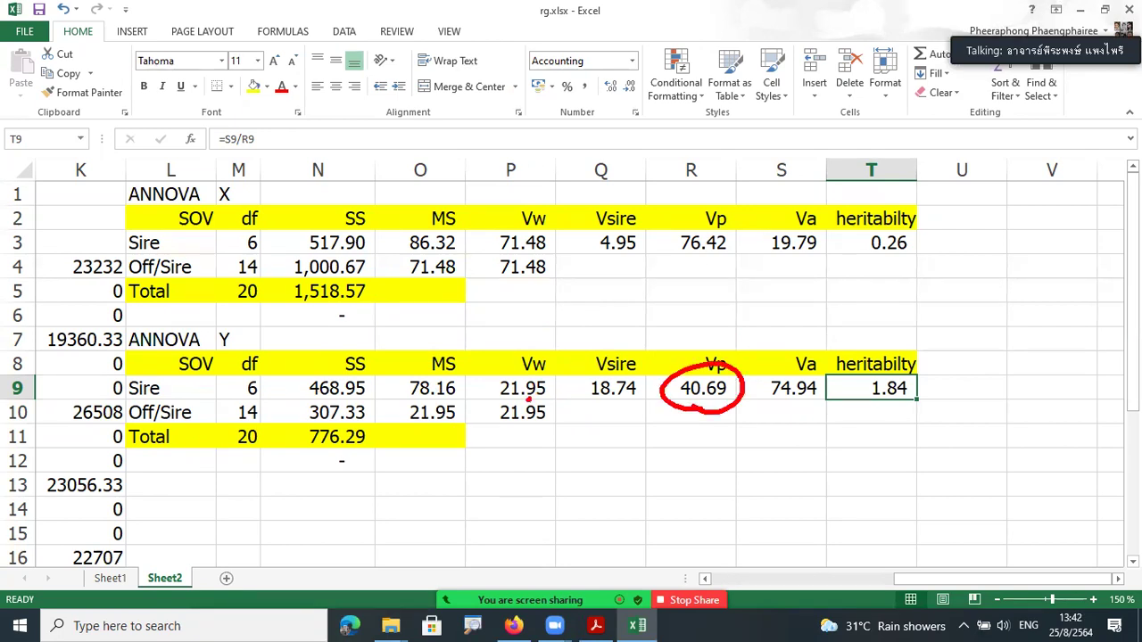
{"action": "left_click_drag", "start_coordinate": [525, 399], "coordinate": [521, 404]}
{"action": "mouse_move", "coordinate": [585, 383]}
{"action": "left_mouse_down"}
{"action": "mouse_move", "coordinate": [571, 398]}
{"action": "mouse_move", "coordinate": [652, 392]}
{"action": "left_mouse_up"}
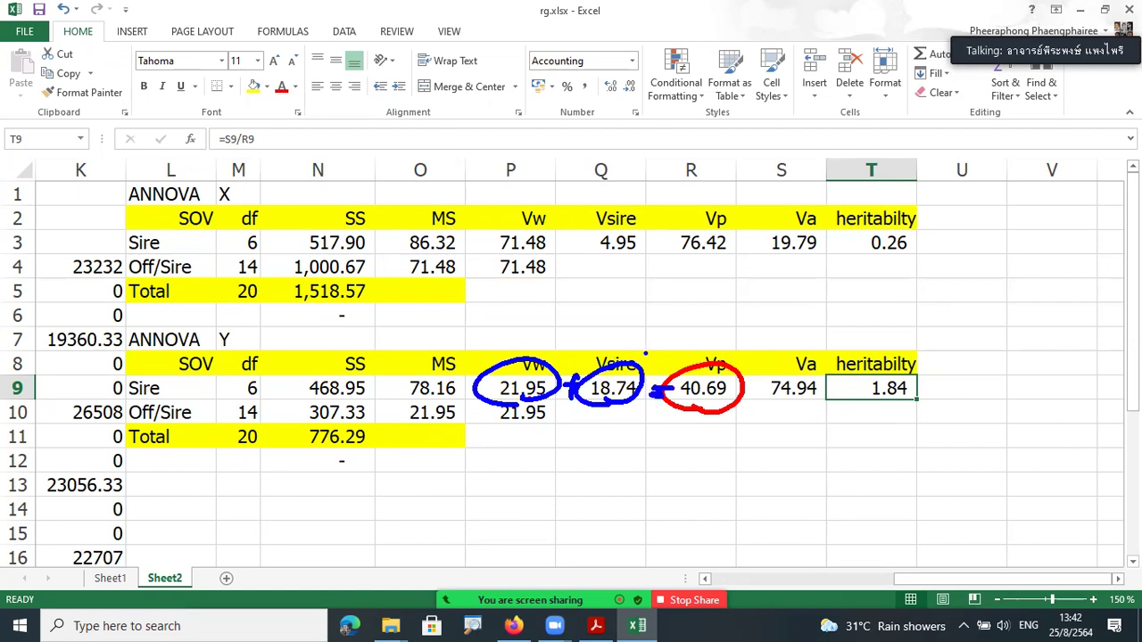
Step: Draw an arrow from Vsire to Va in ANNOVA Y and annotate it "x 4 Vsire"
{"action": "left_click_drag", "start_coordinate": [636, 357], "coordinate": [792, 345]}
{"action": "mouse_move", "coordinate": [705, 292]}
{"action": "left_mouse_down"}
{"action": "mouse_move", "coordinate": [719, 301]}
{"action": "mouse_move", "coordinate": [708, 320]}
{"action": "left_mouse_up"}
{"action": "mouse_move", "coordinate": [664, 293]}
{"action": "left_mouse_down"}
{"action": "mouse_move", "coordinate": [685, 308]}
{"action": "mouse_move", "coordinate": [666, 313]}
{"action": "left_mouse_up"}
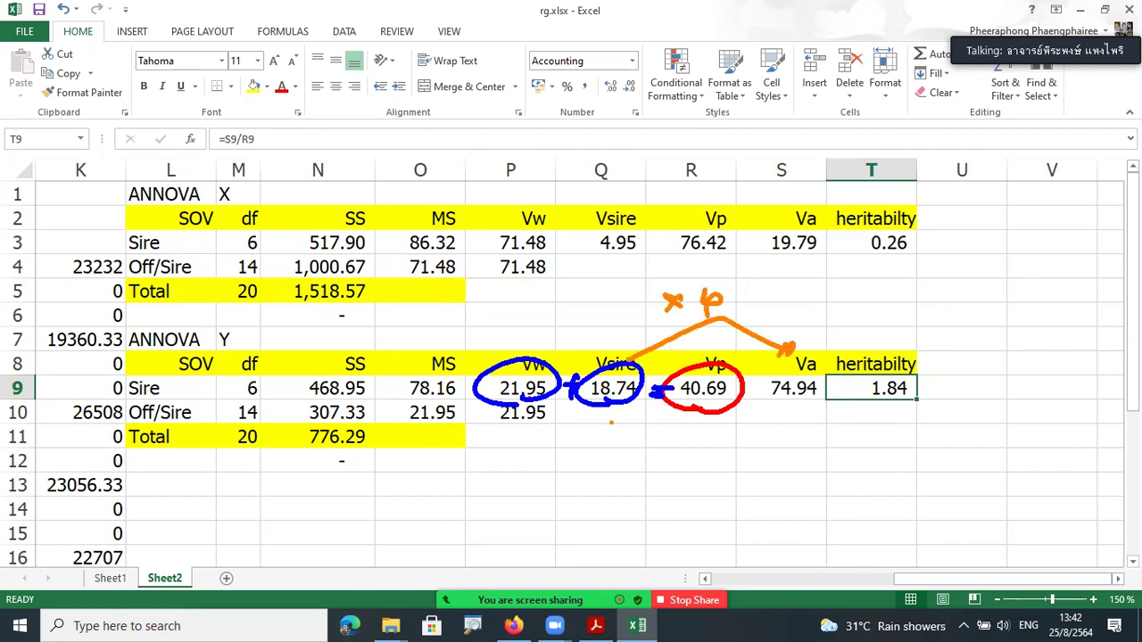
{"action": "mouse_move", "coordinate": [732, 275]}
{"action": "left_mouse_down"}
{"action": "mouse_move", "coordinate": [764, 276]}
{"action": "mouse_move", "coordinate": [769, 318]}
{"action": "mouse_move", "coordinate": [797, 315]}
{"action": "left_mouse_up"}
Step: Circle the ANNOVA Y heritability, write Va/Vp beside it, and mark the link between the Va and Vp values underneath
{"action": "mouse_move", "coordinate": [855, 398]}
{"action": "left_mouse_down"}
{"action": "mouse_move", "coordinate": [919, 404]}
{"action": "mouse_move", "coordinate": [843, 382]}
{"action": "left_mouse_up"}
{"action": "mouse_move", "coordinate": [910, 310]}
{"action": "left_mouse_down"}
{"action": "mouse_move", "coordinate": [953, 296]}
{"action": "mouse_move", "coordinate": [965, 338]}
{"action": "mouse_move", "coordinate": [988, 346]}
{"action": "mouse_move", "coordinate": [967, 410]}
{"action": "mouse_move", "coordinate": [967, 399]}
{"action": "left_mouse_up"}
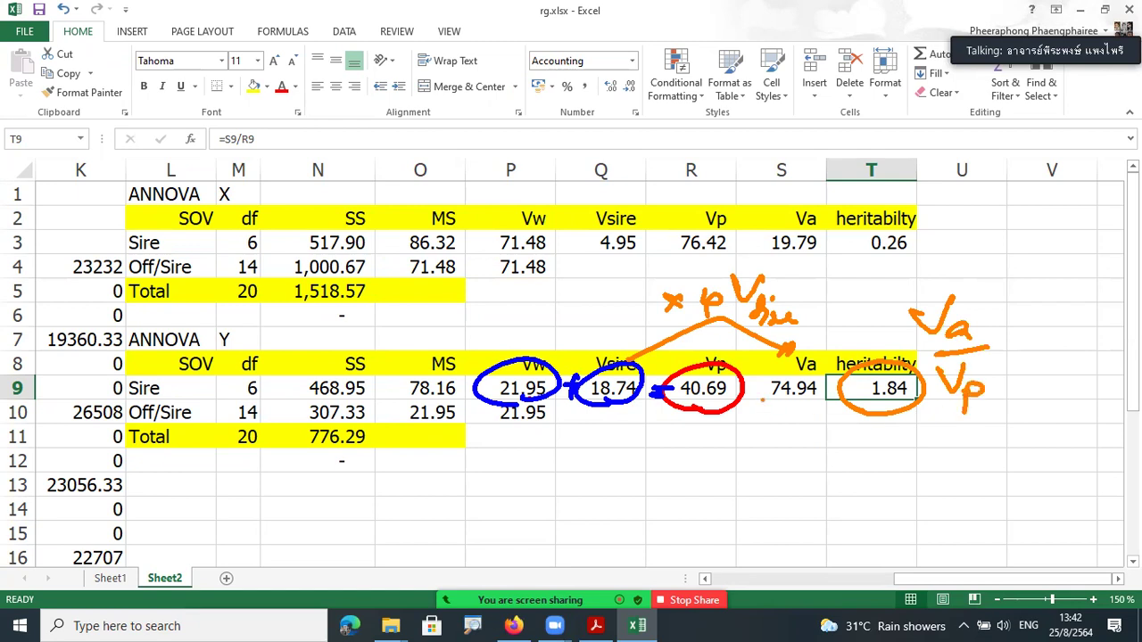
{"action": "mouse_move", "coordinate": [802, 404]}
{"action": "left_mouse_down"}
{"action": "mouse_move", "coordinate": [775, 425]}
{"action": "mouse_move", "coordinate": [803, 431]}
{"action": "mouse_move", "coordinate": [706, 426]}
{"action": "mouse_move", "coordinate": [722, 425]}
{"action": "left_mouse_up"}
{"action": "left_click", "coordinate": [767, 415]}
{"action": "left_click", "coordinate": [769, 439]}
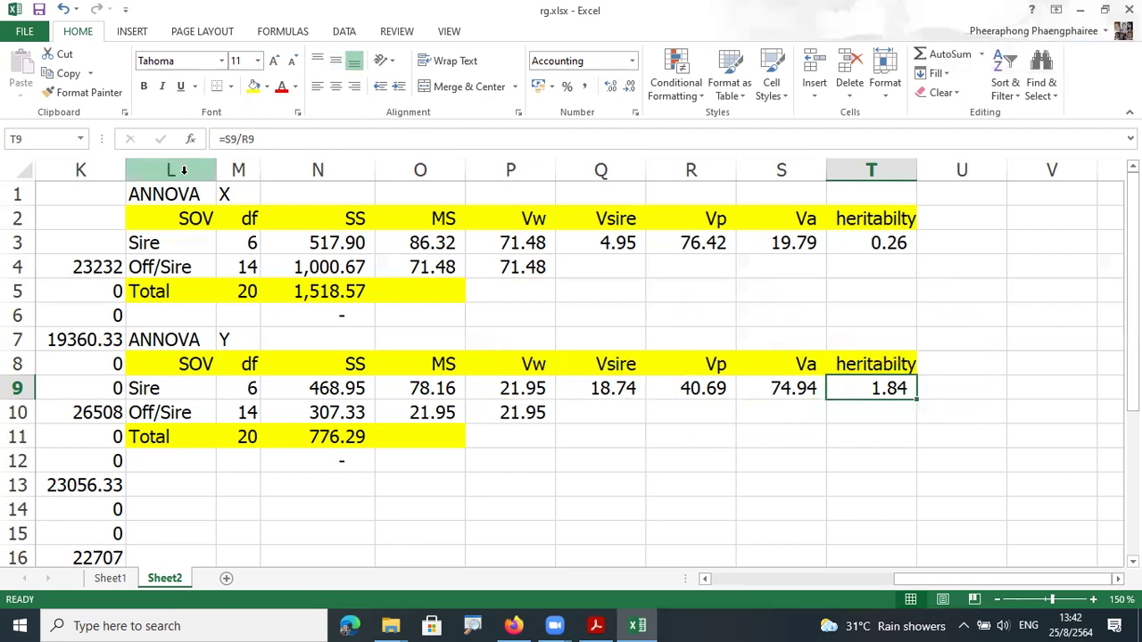
Step: Correct the title of the trait X table in L1 to ANOVA
{"action": "left_click", "coordinate": [153, 200]}
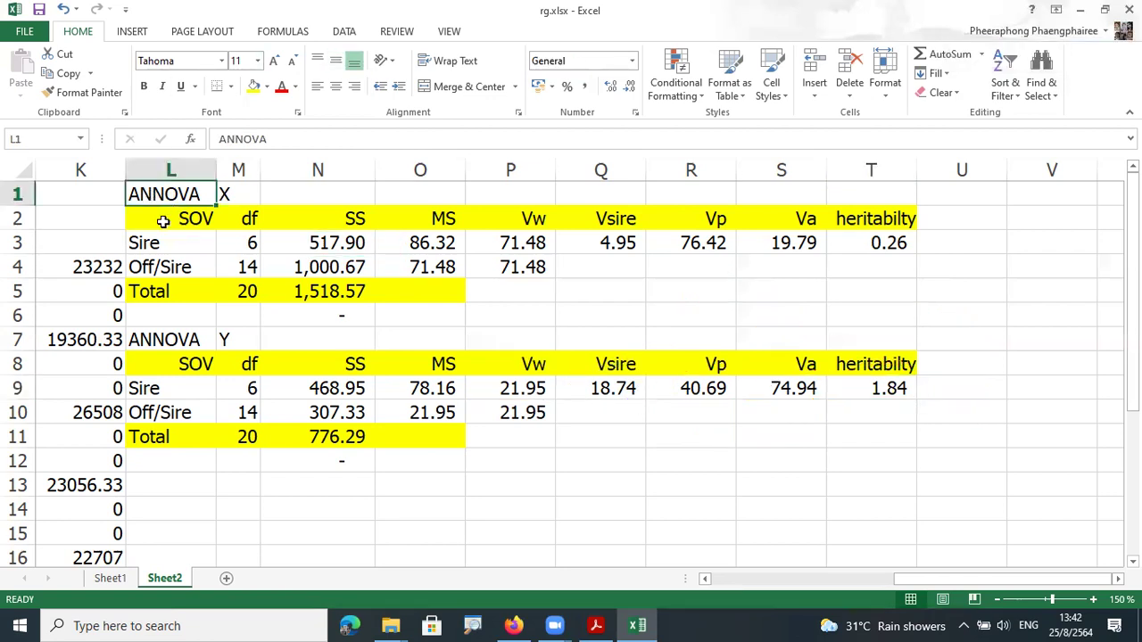
{"action": "left_click", "coordinate": [231, 139]}
{"action": "key", "text": "BackSpace"}
{"action": "key", "text": "Return"}
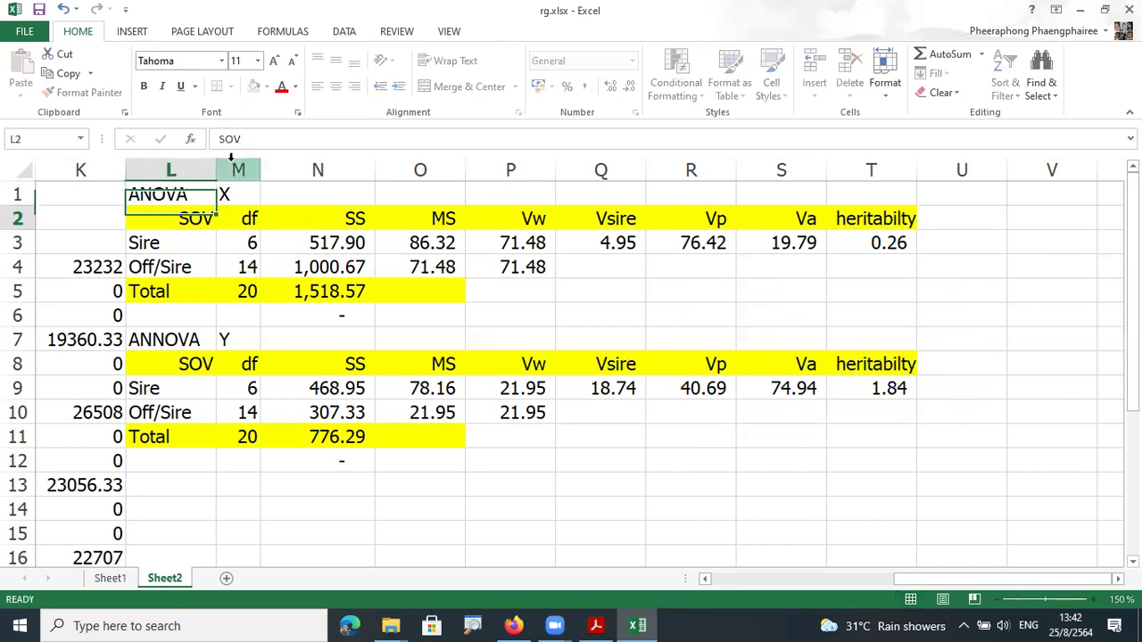
Step: Correct the title of the trait Y table in L7 to ANOVA
{"action": "key", "text": "Down"}
{"action": "key", "text": "Down"}
{"action": "key", "text": "Down"}
{"action": "key", "text": "Down"}
{"action": "key", "text": "Down"}
{"action": "key", "text": "F2"}
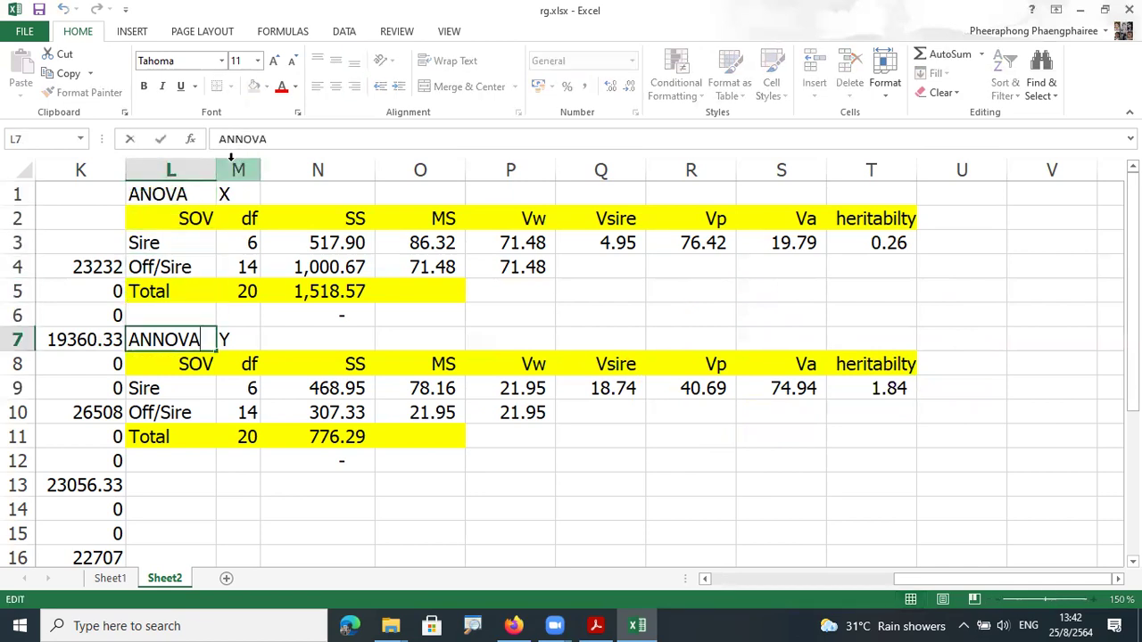
{"action": "key", "text": "Left"}
{"action": "key", "text": "Left"}
{"action": "key", "text": "Left"}
{"action": "key", "text": "Left"}
{"action": "key", "text": "BackSpace"}
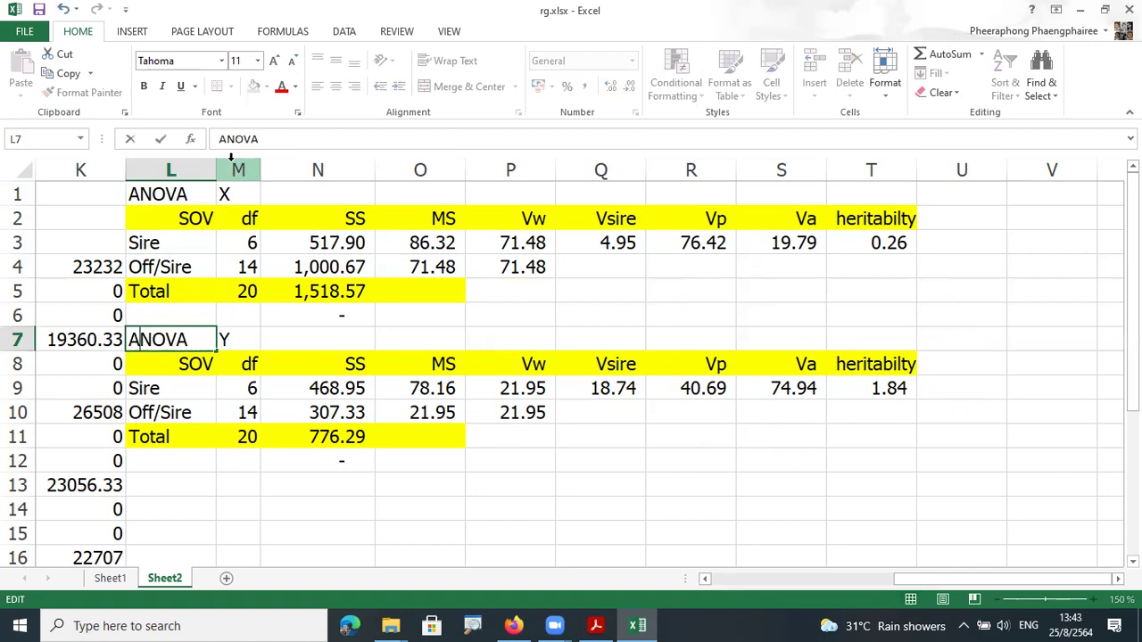
{"action": "key", "text": "Return"}
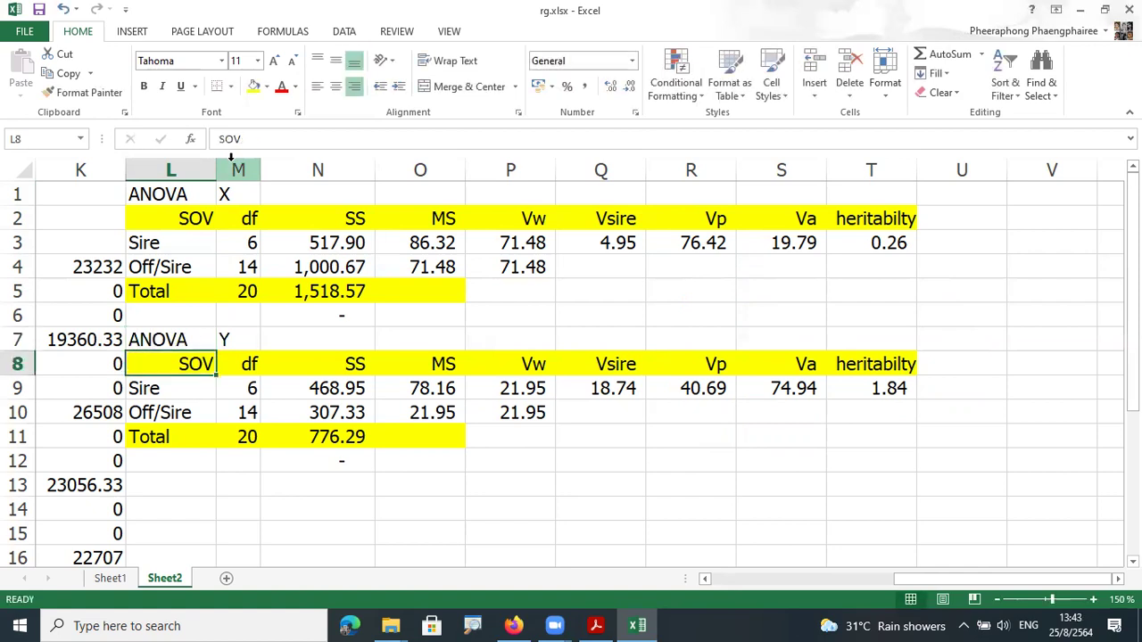
Step: Copy the whole ANOVA Y table from L7:T12 to a new block starting at L14
{"action": "left_click", "coordinate": [181, 482]}
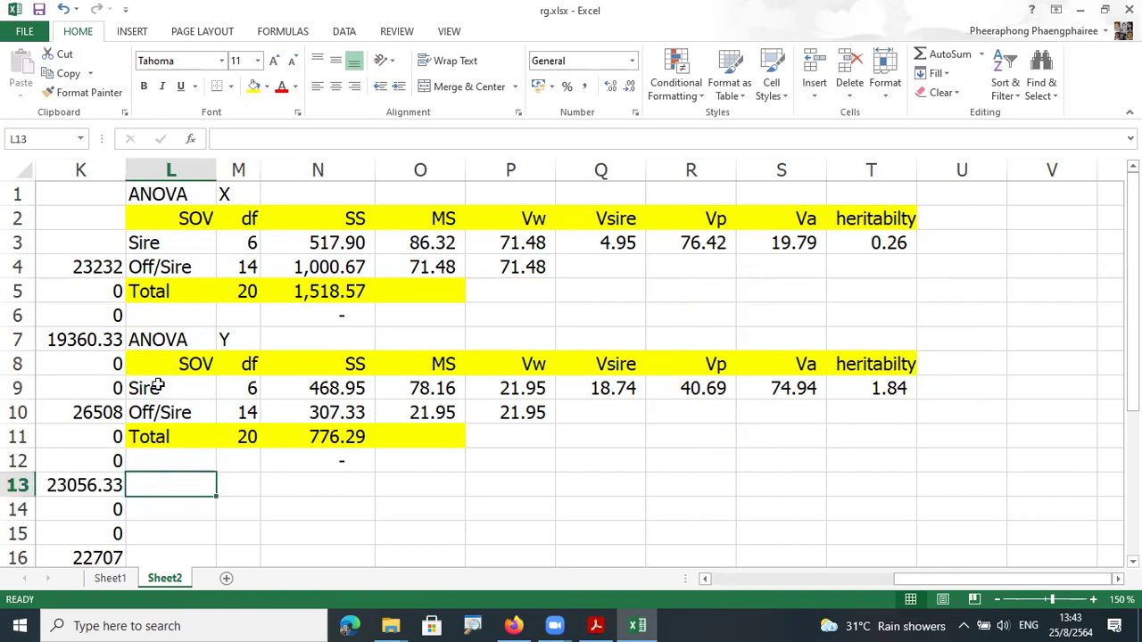
{"action": "left_click", "coordinate": [159, 352]}
{"action": "left_click_drag", "start_coordinate": [228, 384], "coordinate": [857, 475]}
{"action": "key", "text": "ctrl+c"}
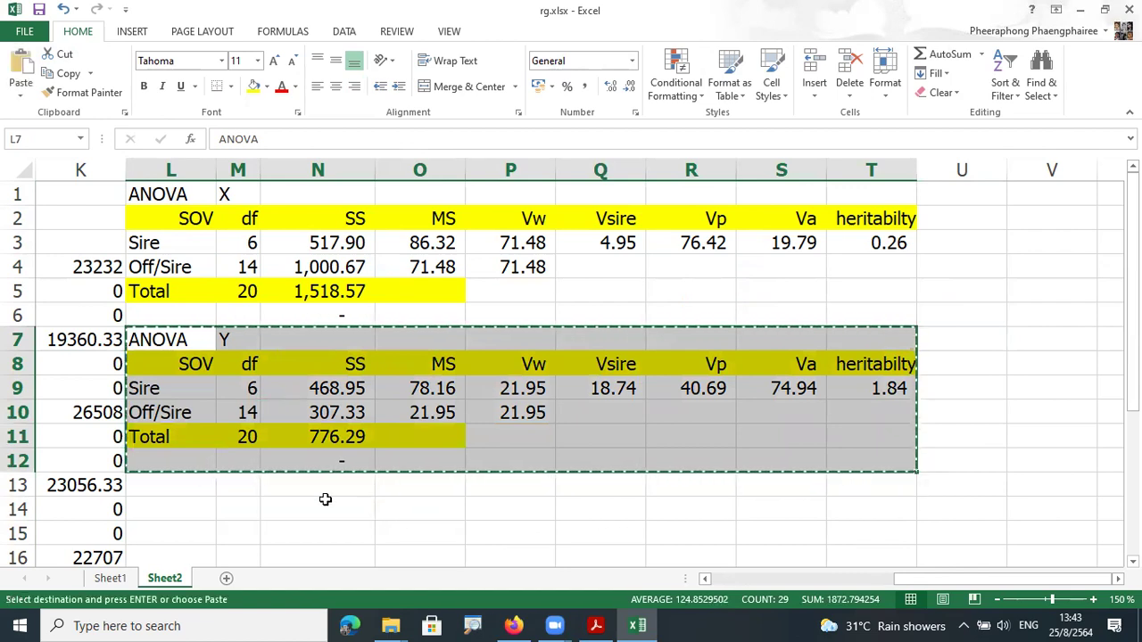
{"action": "left_click", "coordinate": [179, 506]}
{"action": "key", "text": "ctrl+v"}
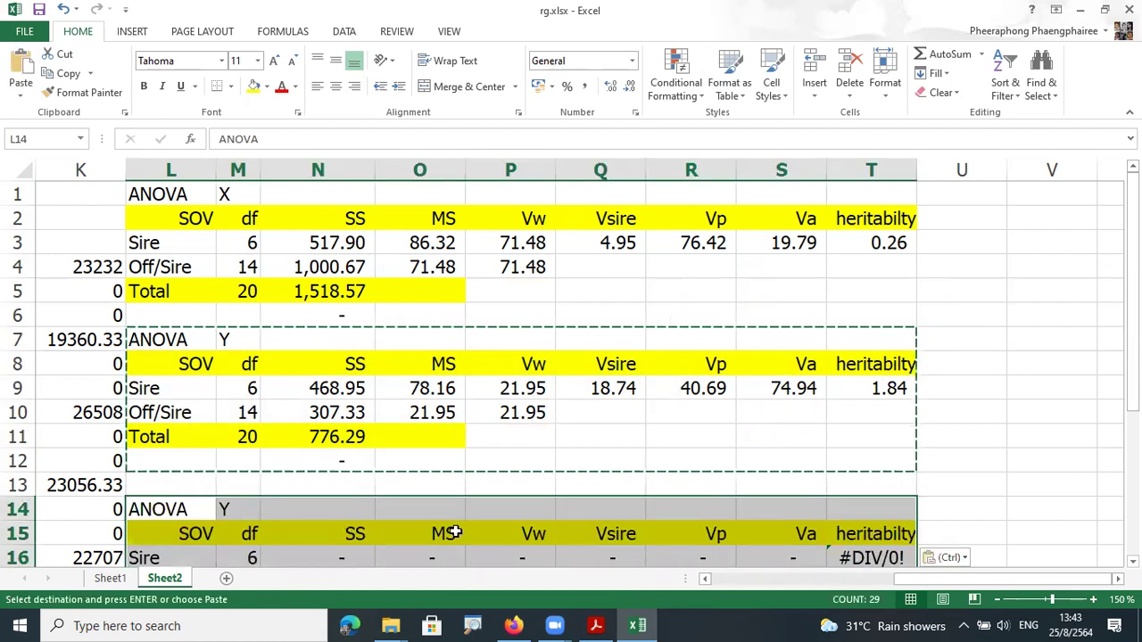
Step: Set the sheet zoom to 100% and retitle the copied table in L14 as ANCOVA
{"action": "left_click", "coordinate": [1121, 599]}
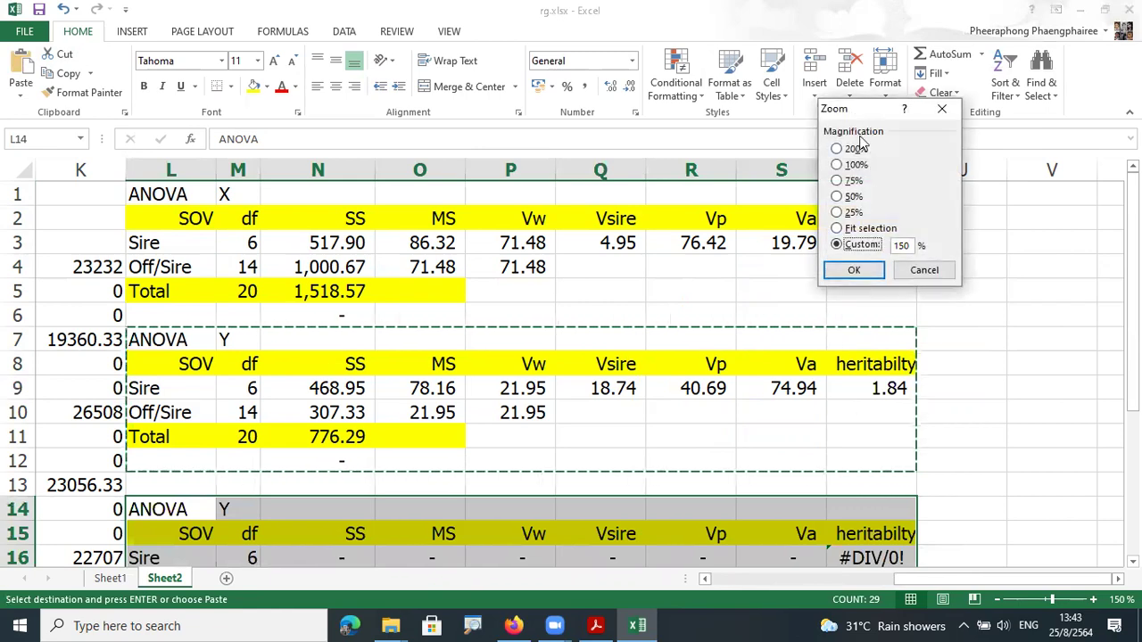
{"action": "left_click", "coordinate": [852, 166]}
{"action": "left_click", "coordinate": [865, 272]}
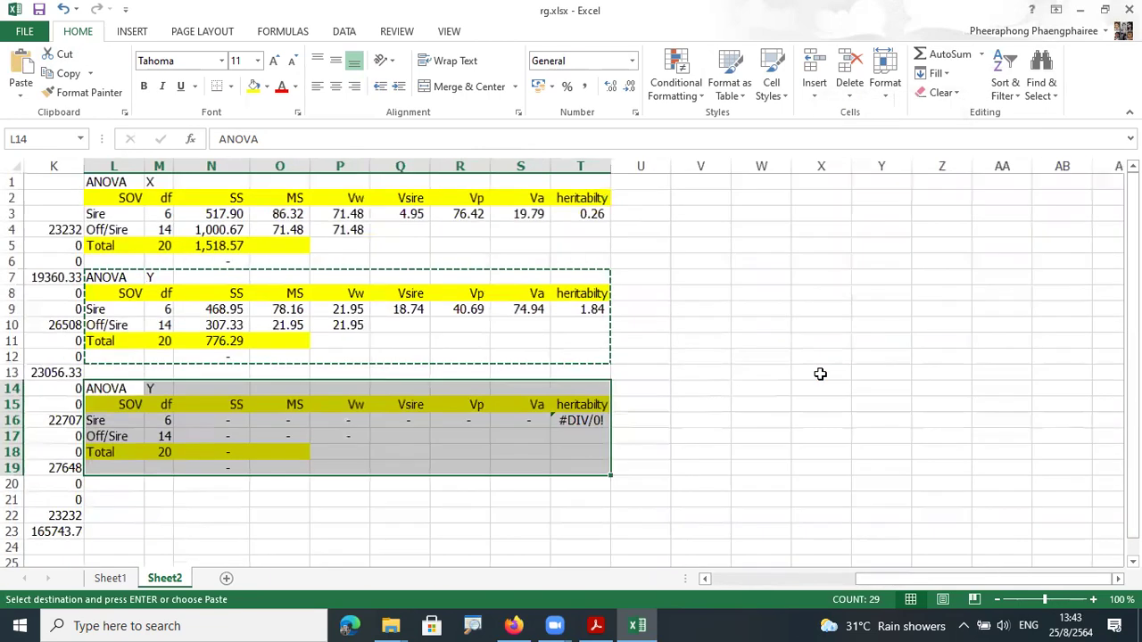
{"action": "left_click_drag", "start_coordinate": [920, 579], "coordinate": [727, 580]}
{"action": "left_click", "coordinate": [674, 389]}
{"action": "key", "text": "Escape"}
{"action": "key", "text": "F2"}
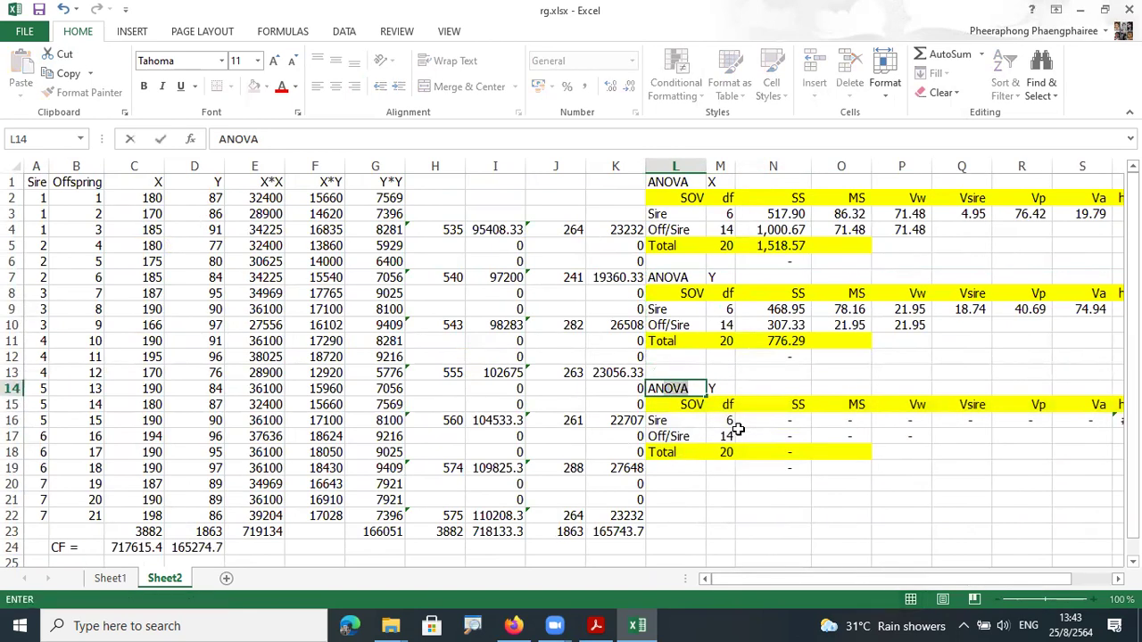
{"action": "key", "text": "BackSpace"}
{"action": "key", "text": "BackSpace"}
{"action": "key", "text": "BackSpace"}
{"action": "type", "text": "COVA"}
{"action": "key", "text": "Return"}
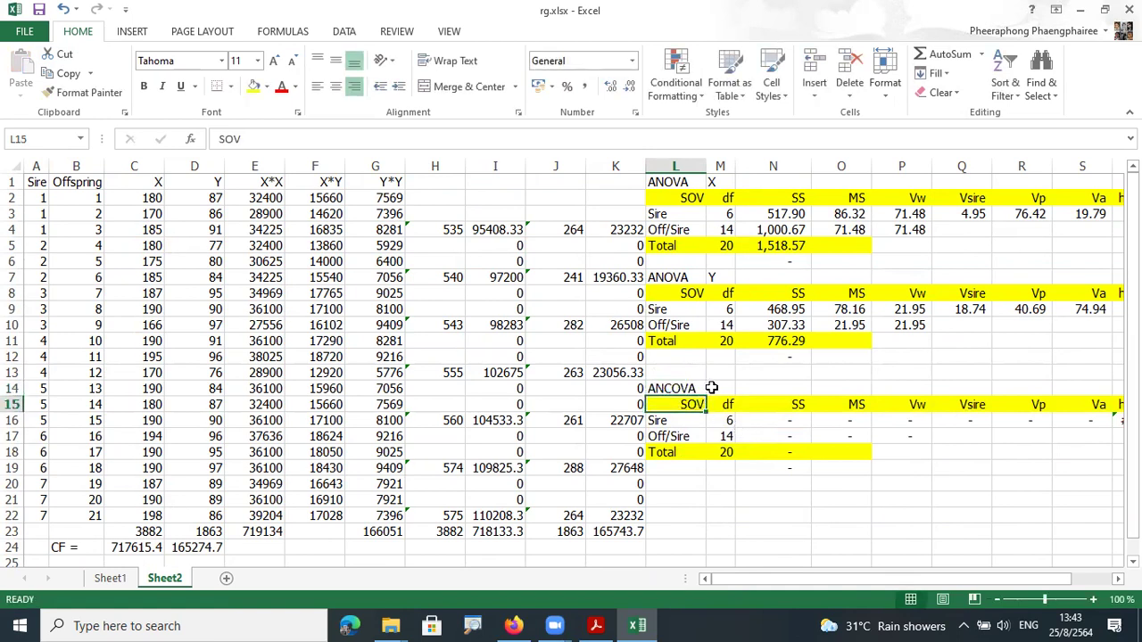
Step: Label the ANCOVA table XY in M14 and clear the copied values in N16:T19
{"action": "left_click", "coordinate": [712, 388]}
{"action": "type", "text": "XY"}
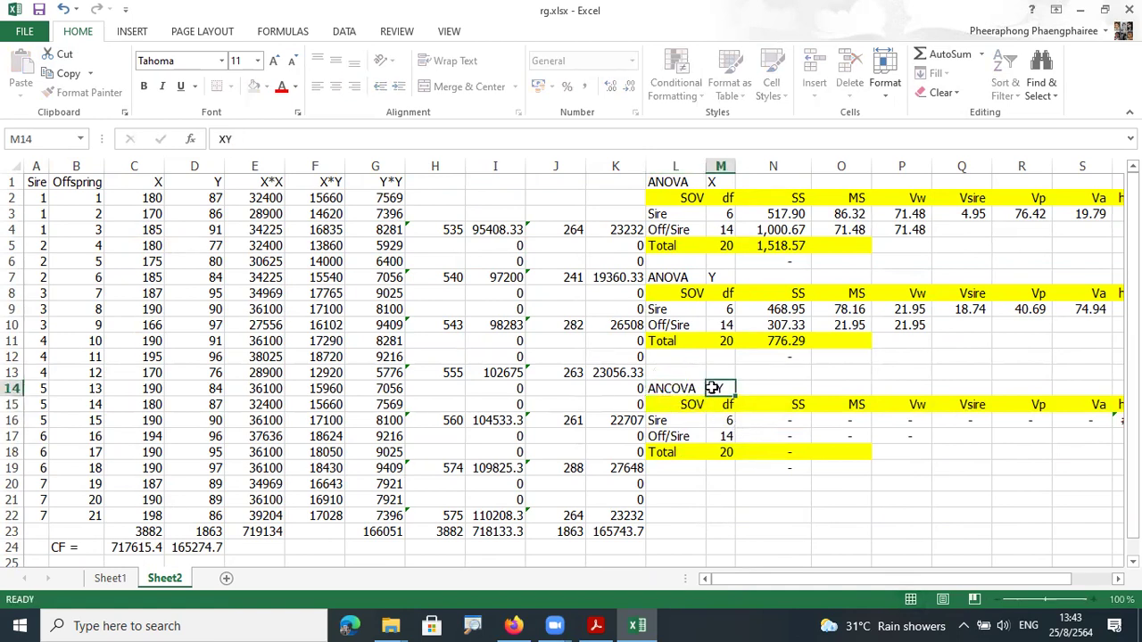
{"action": "key", "text": "Return"}
{"action": "left_click_drag", "start_coordinate": [750, 421], "coordinate": [998, 470]}
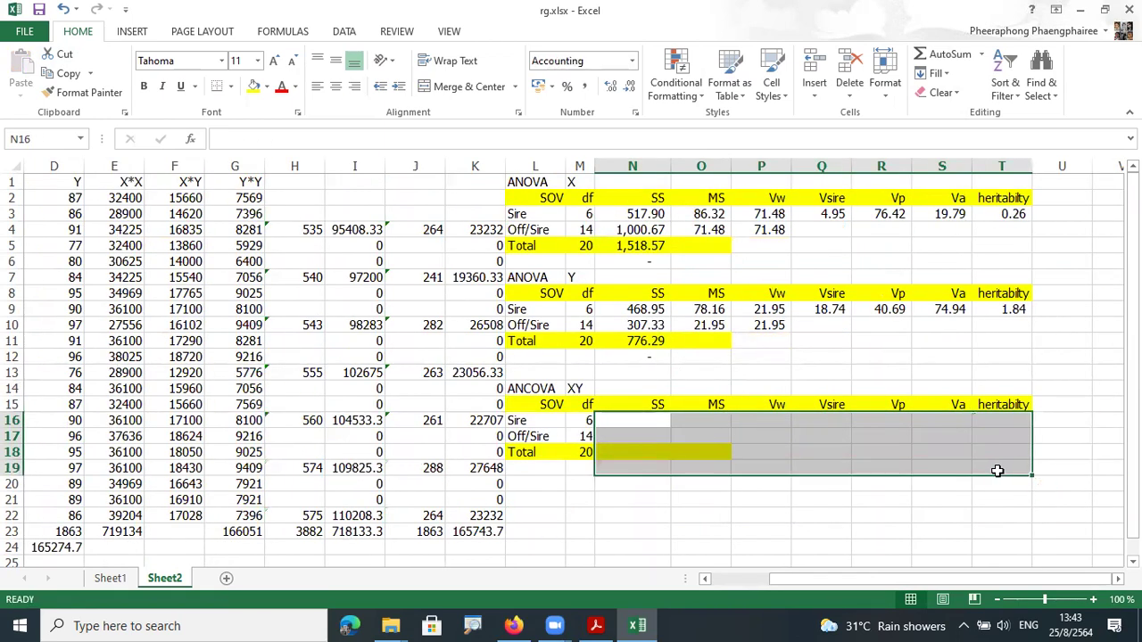
{"action": "key", "text": "Delete"}
Step: Rename the ANCOVA table's SOV, SS and MS headers to SOCOV, SCP and MCP
{"action": "left_click", "coordinate": [553, 404]}
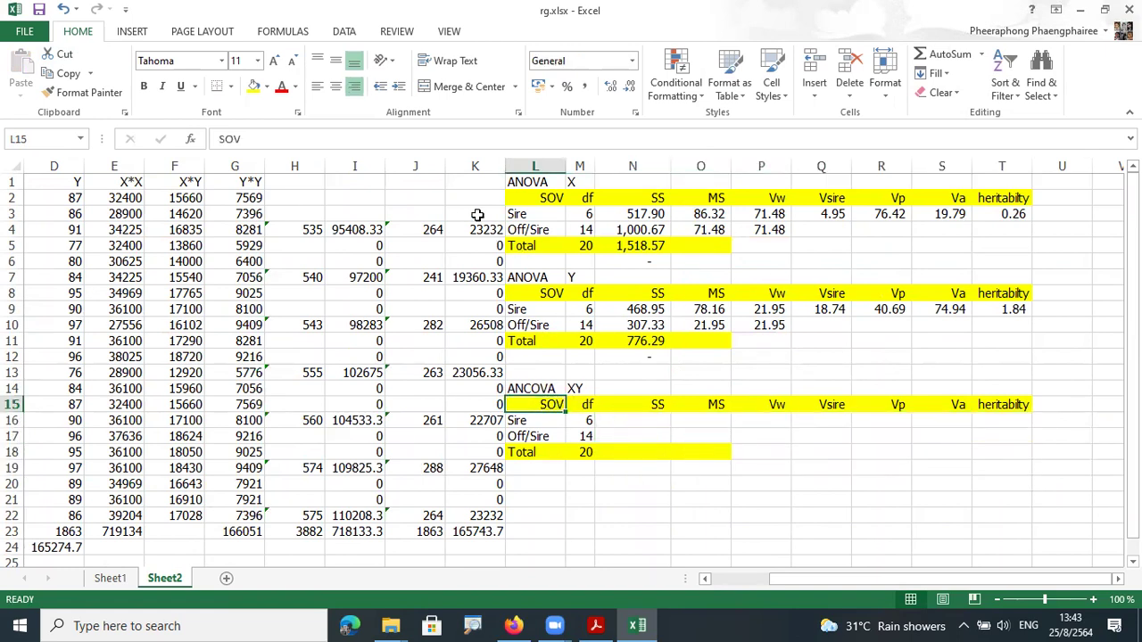
{"action": "type", "text": "SOV"}
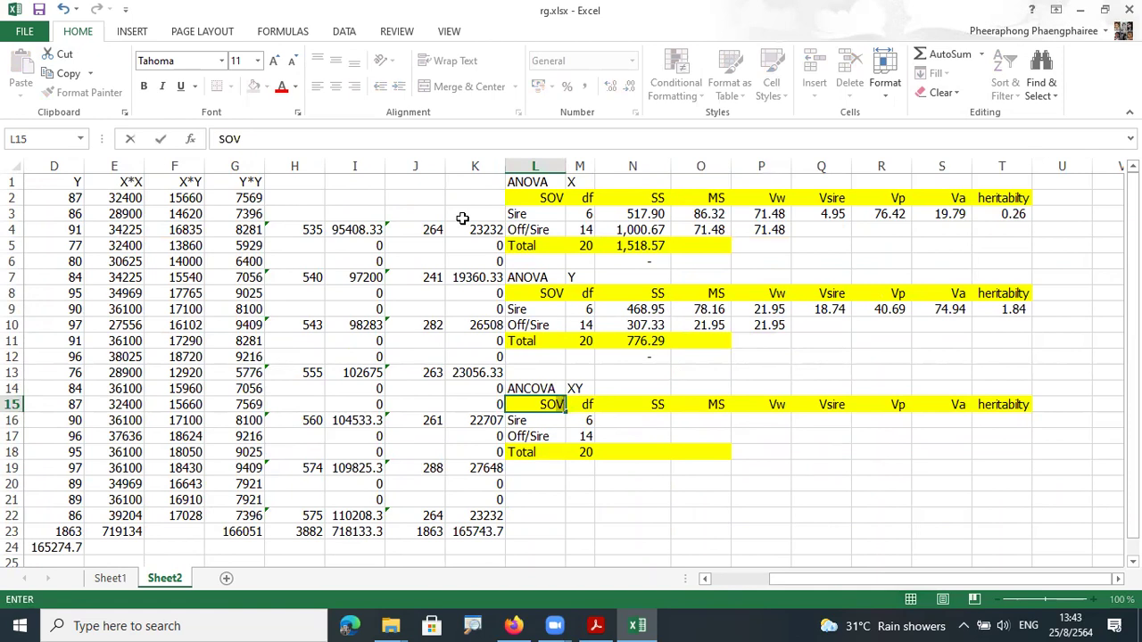
{"action": "key", "text": "BackSpace"}
{"action": "type", "text": "COV"}
{"action": "key", "text": "Tab"}
{"action": "key", "text": "Tab"}
{"action": "type", "text": "SCP"}
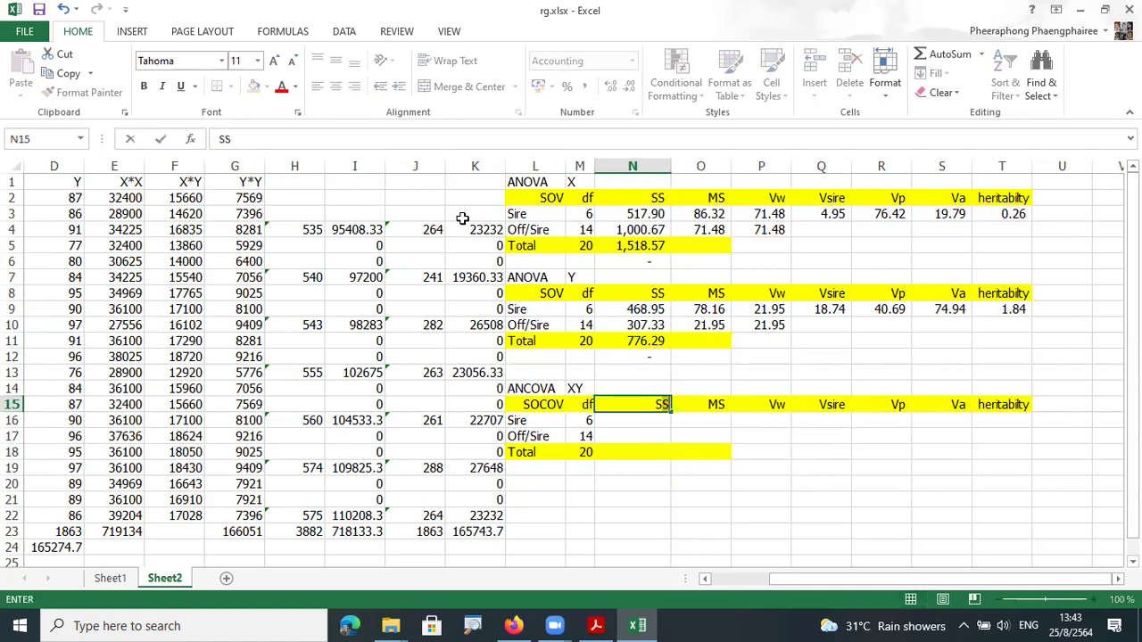
{"action": "key", "text": "Tab"}
{"action": "type", "text": "MCP"}
{"action": "key", "text": "Tab"}
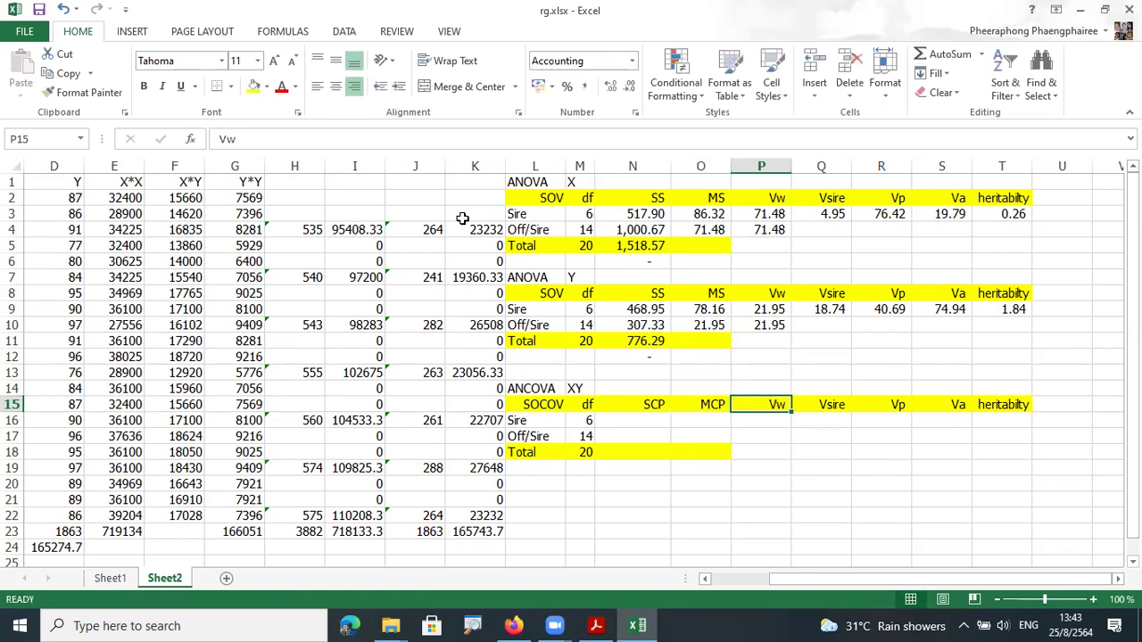
Step: Rename the ANCOVA headers in P15:S15 to COVw, COVsire, COVp and COVa, and delete the heritability header in T15
{"action": "type", "text": "COVw"}
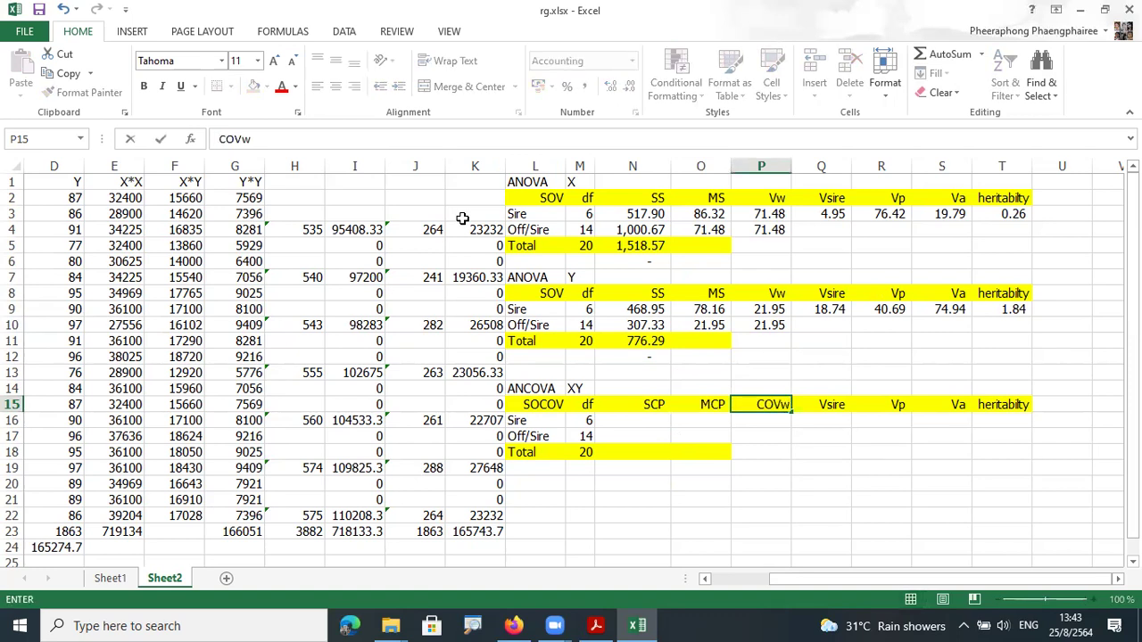
{"action": "key", "text": "Tab"}
{"action": "type", "text": "COVsire"}
{"action": "key", "text": "Tab"}
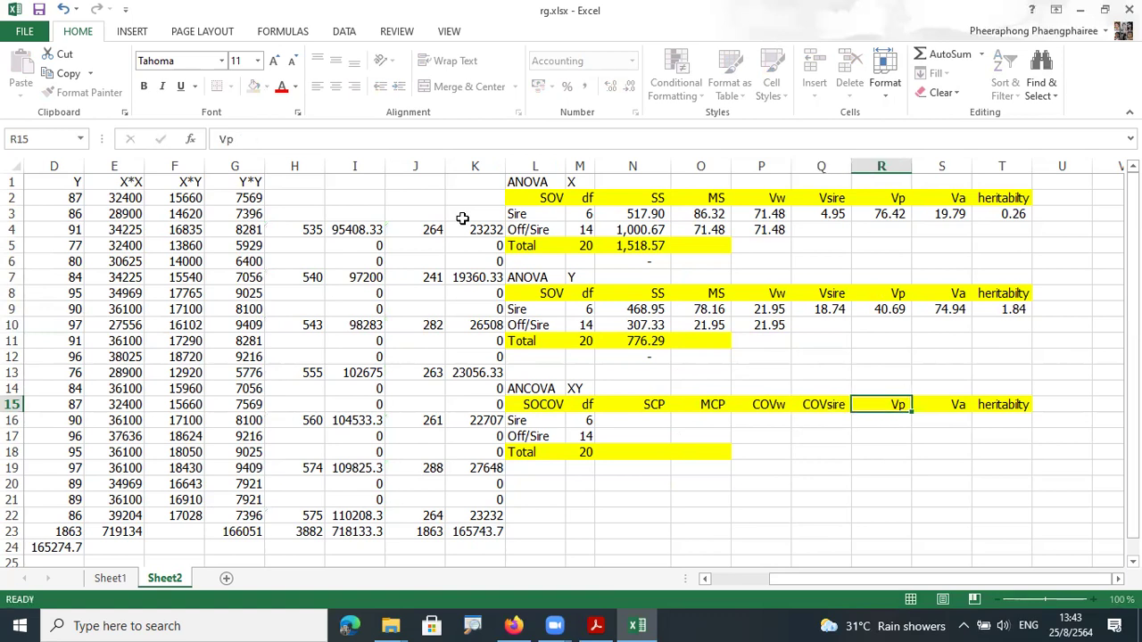
{"action": "type", "text": "COVp"}
{"action": "key", "text": "Tab"}
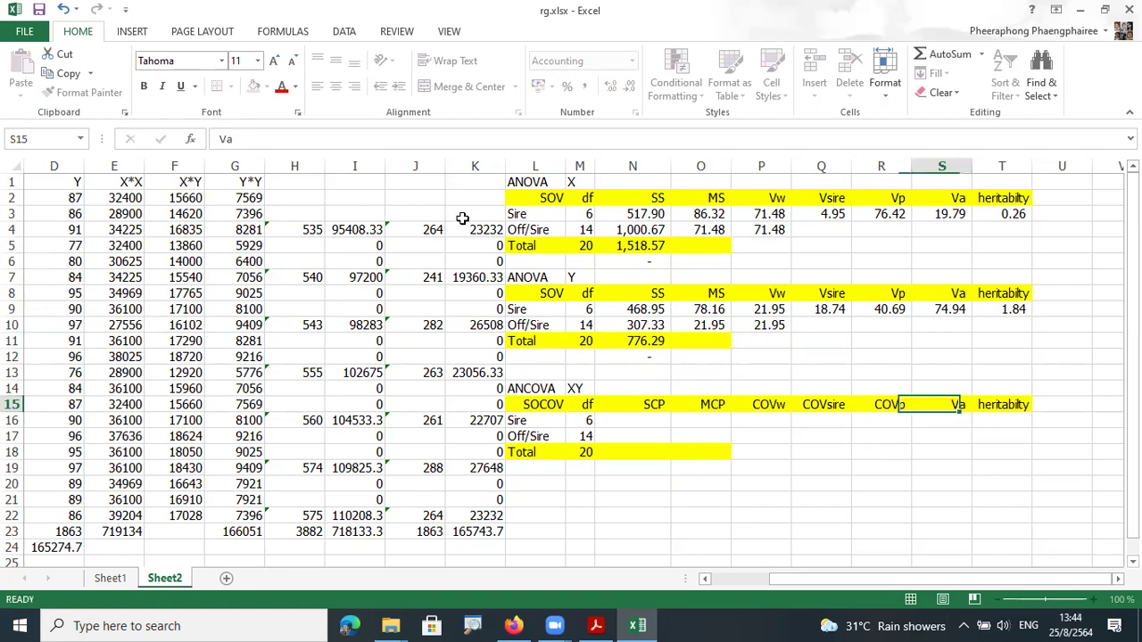
{"action": "type", "text": "COV"}
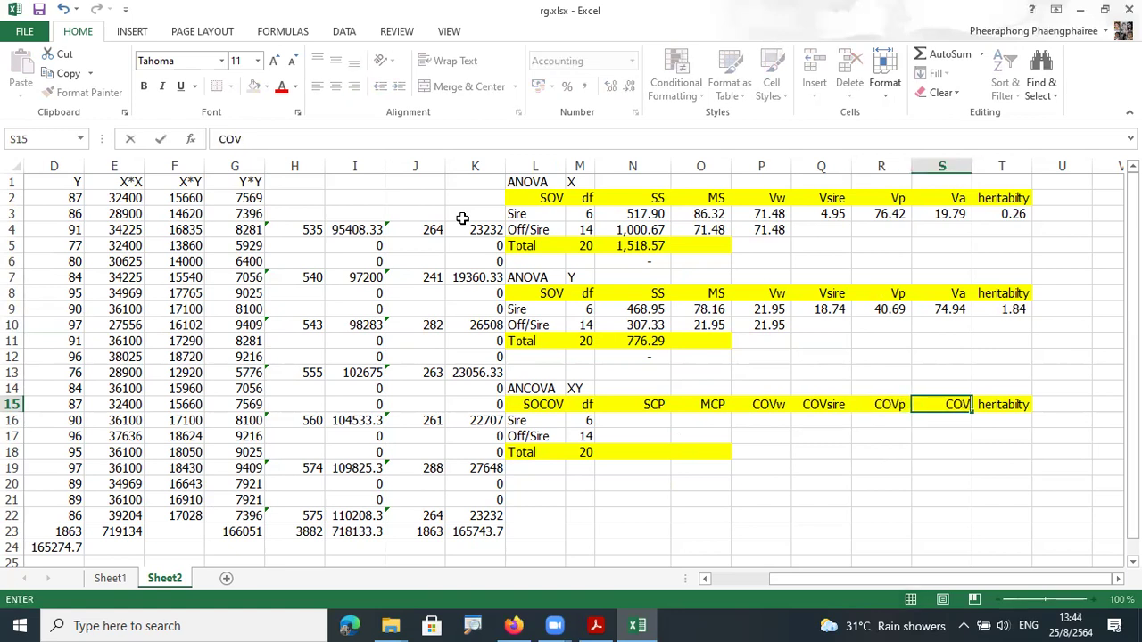
{"action": "type", "text": "a"}
{"action": "key", "text": "Tab"}
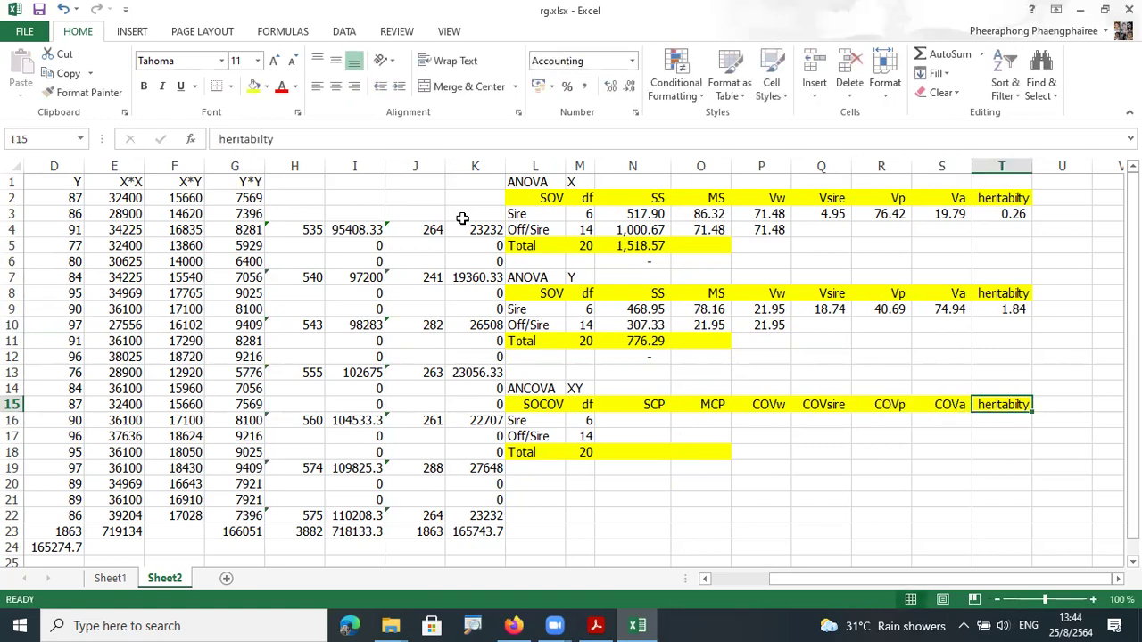
{"action": "key", "text": "Delete"}
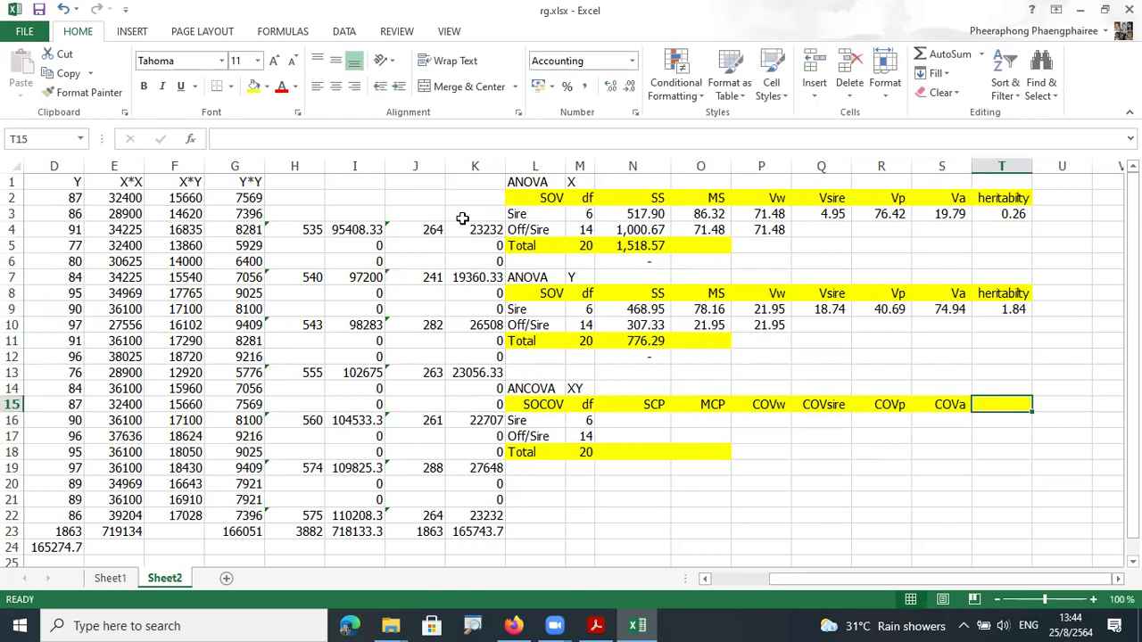
Step: Circle the Total df of the ANCOVA XY table and annotate it "n-1"
{"action": "left_click_drag", "start_coordinate": [933, 578], "coordinate": [847, 577]}
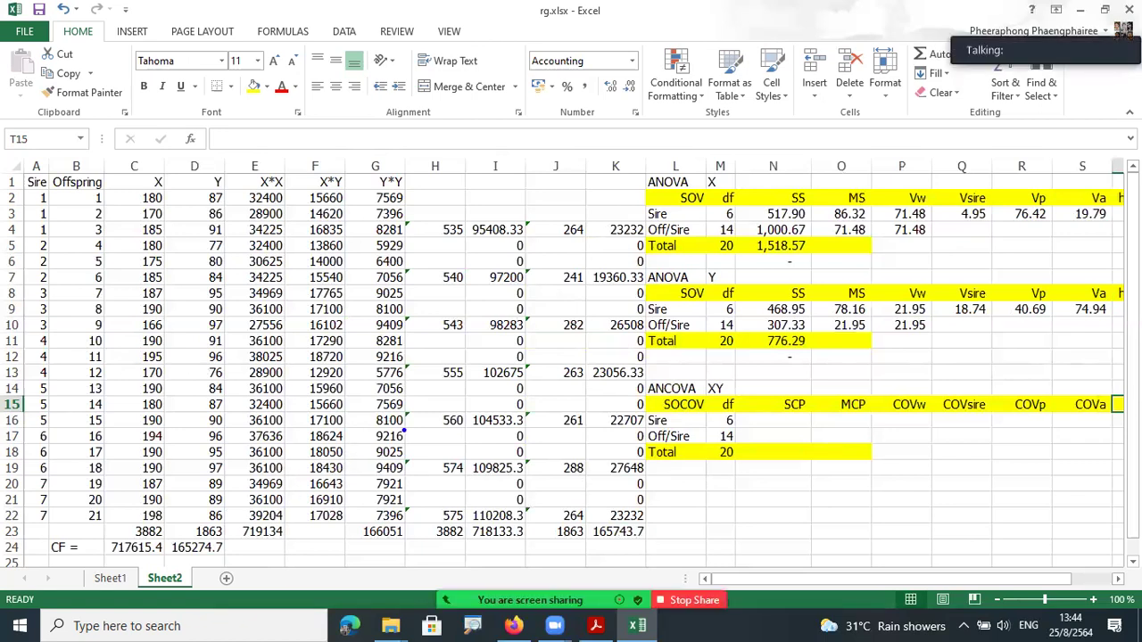
{"action": "mouse_move", "coordinate": [702, 463]}
{"action": "left_mouse_down"}
{"action": "mouse_move", "coordinate": [711, 440]}
{"action": "mouse_move", "coordinate": [695, 464]}
{"action": "left_mouse_up"}
{"action": "left_click_drag", "start_coordinate": [679, 470], "coordinate": [665, 484]}
{"action": "left_click_drag", "start_coordinate": [641, 491], "coordinate": [658, 505]}
{"action": "mouse_move", "coordinate": [665, 504]}
{"action": "left_mouse_down"}
{"action": "mouse_move", "coordinate": [679, 504]}
{"action": "mouse_move", "coordinate": [681, 519]}
{"action": "left_mouse_up"}
Step: Circle the Sire df of the ANCOVA XY table and annotate it "s-1"
{"action": "mouse_move", "coordinate": [710, 421]}
{"action": "left_mouse_down"}
{"action": "mouse_move", "coordinate": [749, 425]}
{"action": "mouse_move", "coordinate": [665, 393]}
{"action": "left_mouse_up"}
{"action": "left_click_drag", "start_coordinate": [572, 373], "coordinate": [567, 368]}
{"action": "mouse_move", "coordinate": [564, 362]}
{"action": "left_mouse_down"}
{"action": "mouse_move", "coordinate": [562, 389]}
{"action": "mouse_move", "coordinate": [600, 380]}
{"action": "left_mouse_up"}
{"action": "left_click_drag", "start_coordinate": [627, 366], "coordinate": [613, 391]}
Step: Circle the Off/Sire df of the ANCOVA XY table and annotate it "n-s"
{"action": "left_click_drag", "start_coordinate": [719, 430], "coordinate": [705, 452]}
{"action": "left_click_drag", "start_coordinate": [689, 437], "coordinate": [637, 439]}
{"action": "mouse_move", "coordinate": [539, 441]}
{"action": "left_mouse_down"}
{"action": "mouse_move", "coordinate": [549, 430]}
{"action": "mouse_move", "coordinate": [561, 441]}
{"action": "left_mouse_up"}
{"action": "left_click_drag", "start_coordinate": [567, 437], "coordinate": [589, 450]}
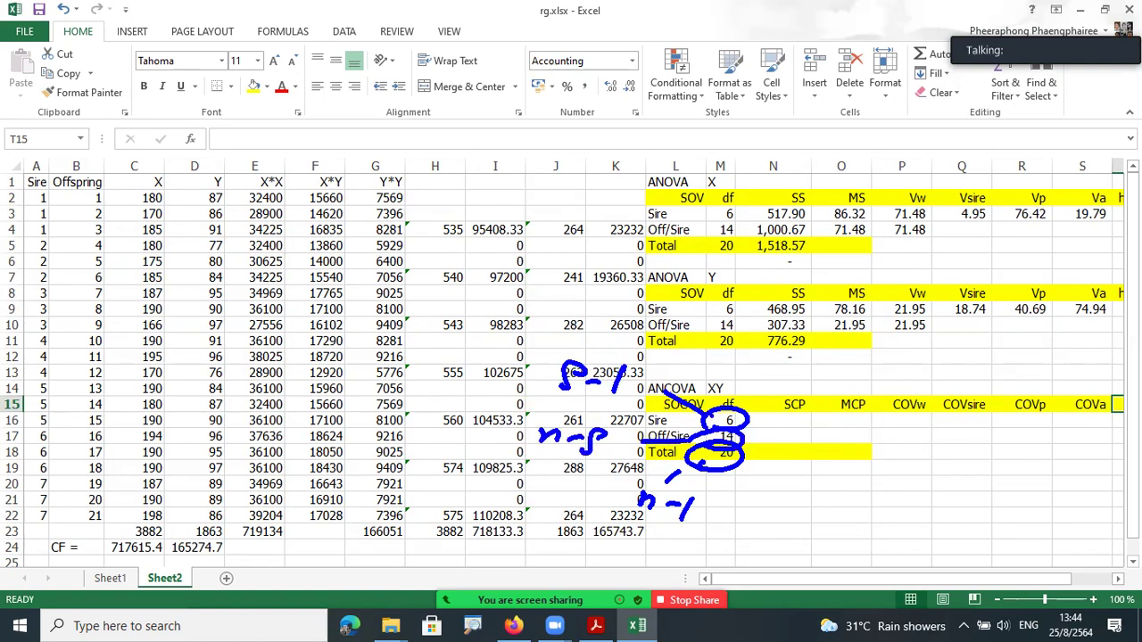
Step: Circle the df values of the ANOVA Y table, point to them from the ANCOVA table, and clear all annotations
{"action": "mouse_move", "coordinate": [710, 354]}
{"action": "left_mouse_down"}
{"action": "mouse_move", "coordinate": [713, 344]}
{"action": "mouse_move", "coordinate": [717, 385]}
{"action": "left_mouse_up"}
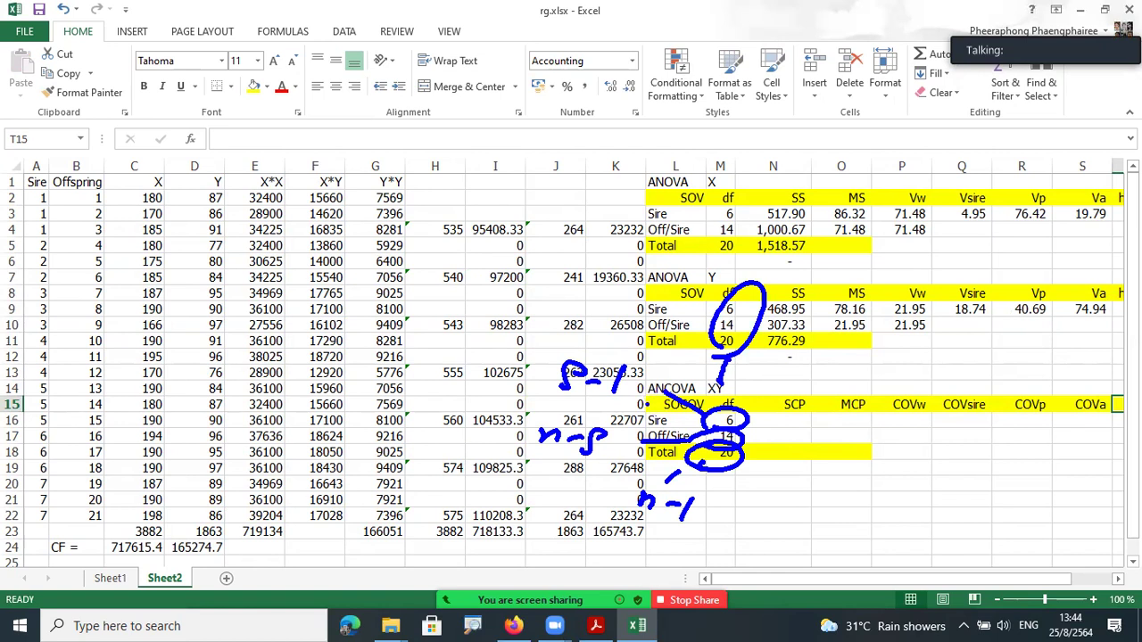
{"action": "key", "text": "Escape"}
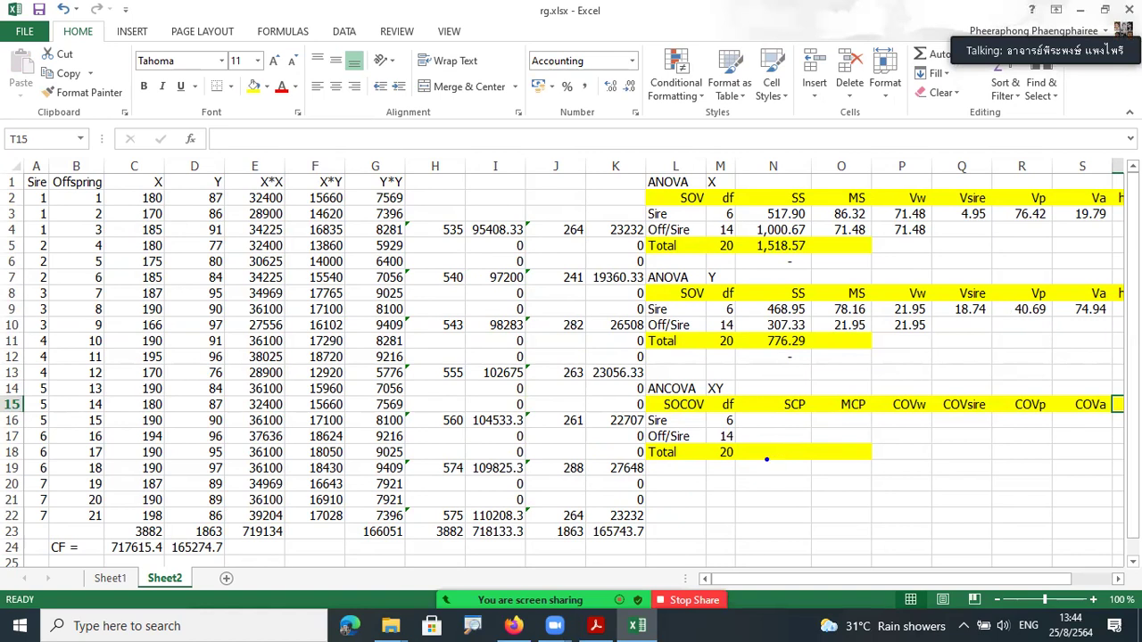
Step: Circle the Total SCP cell and the Total SS of ANOVA X, and write the formula Σxij² − (Σx)²/n
{"action": "left_click_drag", "start_coordinate": [776, 462], "coordinate": [774, 467]}
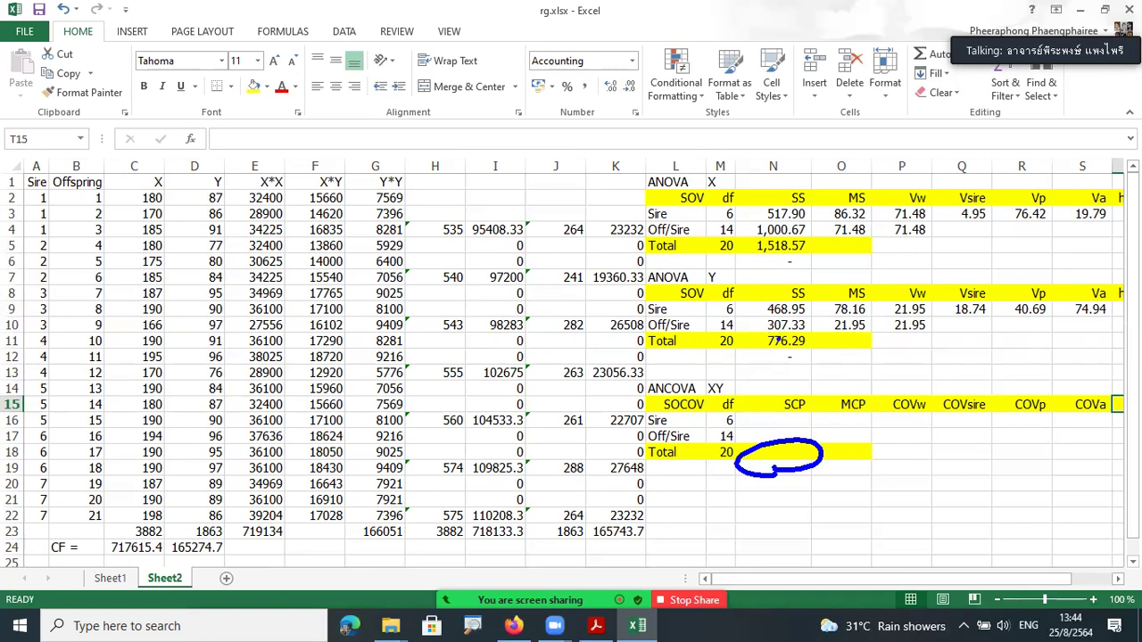
{"action": "mouse_move", "coordinate": [756, 250]}
{"action": "left_mouse_down"}
{"action": "mouse_move", "coordinate": [816, 234]}
{"action": "mouse_move", "coordinate": [758, 259]}
{"action": "mouse_move", "coordinate": [752, 277]}
{"action": "mouse_move", "coordinate": [764, 278]}
{"action": "left_mouse_up"}
{"action": "mouse_move", "coordinate": [701, 302]}
{"action": "left_mouse_down"}
{"action": "mouse_move", "coordinate": [709, 323]}
{"action": "mouse_move", "coordinate": [686, 322]}
{"action": "mouse_move", "coordinate": [733, 346]}
{"action": "mouse_move", "coordinate": [736, 311]}
{"action": "mouse_move", "coordinate": [760, 313]}
{"action": "left_mouse_up"}
{"action": "left_click_drag", "start_coordinate": [691, 282], "coordinate": [678, 332]}
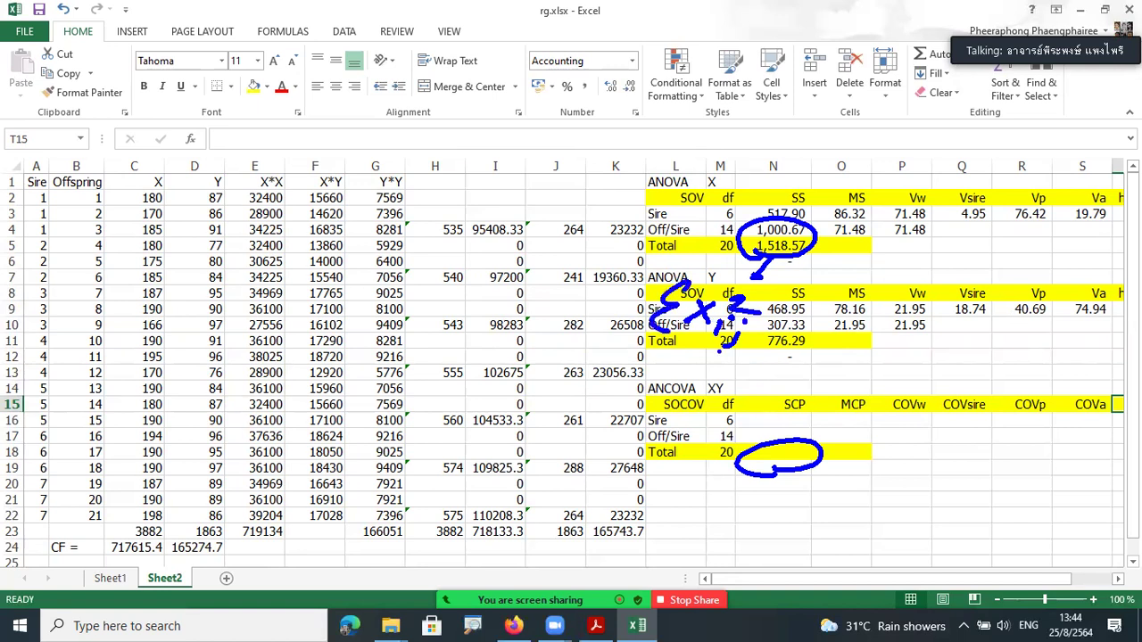
{"action": "left_click_drag", "start_coordinate": [771, 324], "coordinate": [808, 331]}
{"action": "mouse_move", "coordinate": [878, 298]}
{"action": "left_mouse_down"}
{"action": "mouse_move", "coordinate": [853, 327]}
{"action": "mouse_move", "coordinate": [896, 326]}
{"action": "left_mouse_up"}
{"action": "left_click_drag", "start_coordinate": [871, 320], "coordinate": [839, 330]}
{"action": "mouse_move", "coordinate": [895, 307]}
{"action": "left_mouse_down"}
{"action": "mouse_move", "coordinate": [903, 334]}
{"action": "mouse_move", "coordinate": [936, 285]}
{"action": "left_mouse_up"}
{"action": "left_click_drag", "start_coordinate": [845, 339], "coordinate": [897, 338]}
{"action": "mouse_move", "coordinate": [860, 347]}
{"action": "left_mouse_down"}
{"action": "mouse_move", "coordinate": [874, 373]}
{"action": "mouse_move", "coordinate": [864, 375]}
{"action": "left_mouse_up"}
{"action": "mouse_move", "coordinate": [920, 293]}
{"action": "left_mouse_down"}
{"action": "mouse_move", "coordinate": [937, 282]}
{"action": "mouse_move", "coordinate": [915, 298]}
{"action": "left_mouse_up"}
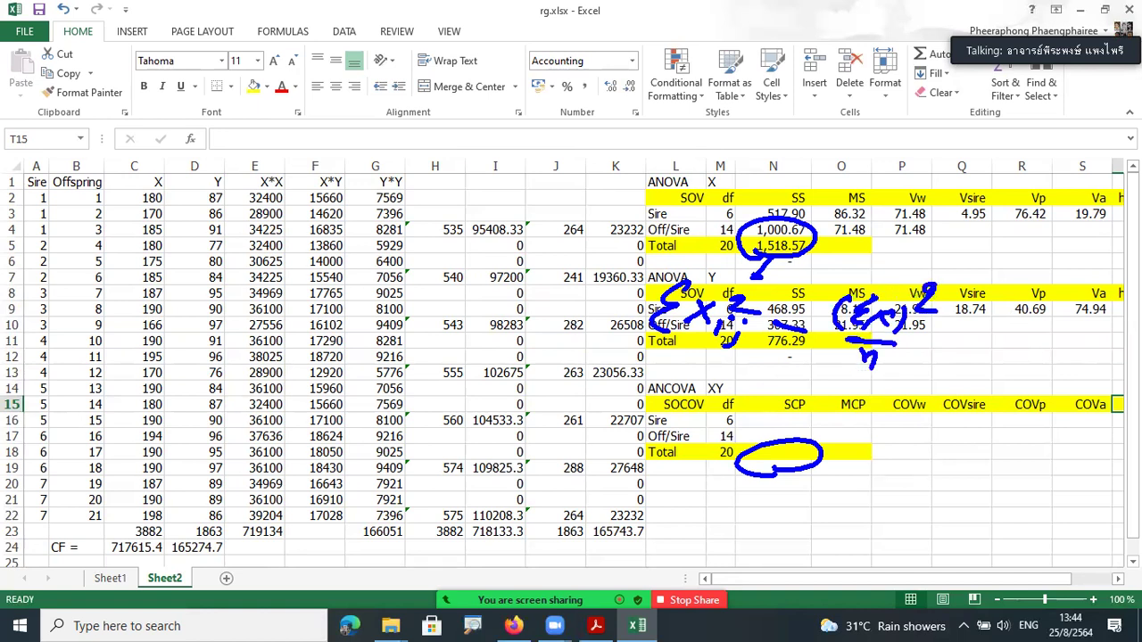
Step: Box the (Σx)²/n term in red and label it "= CF"
{"action": "mouse_move", "coordinate": [837, 266]}
{"action": "left_mouse_down"}
{"action": "mouse_move", "coordinate": [844, 298]}
{"action": "mouse_move", "coordinate": [939, 407]}
{"action": "left_mouse_up"}
{"action": "left_click_drag", "start_coordinate": [956, 278], "coordinate": [1017, 282]}
{"action": "mouse_move", "coordinate": [1033, 259]}
{"action": "left_mouse_down"}
{"action": "mouse_move", "coordinate": [1026, 287]}
{"action": "mouse_move", "coordinate": [1067, 238]}
{"action": "left_mouse_up"}
{"action": "left_click_drag", "start_coordinate": [1034, 264], "coordinate": [1053, 257]}
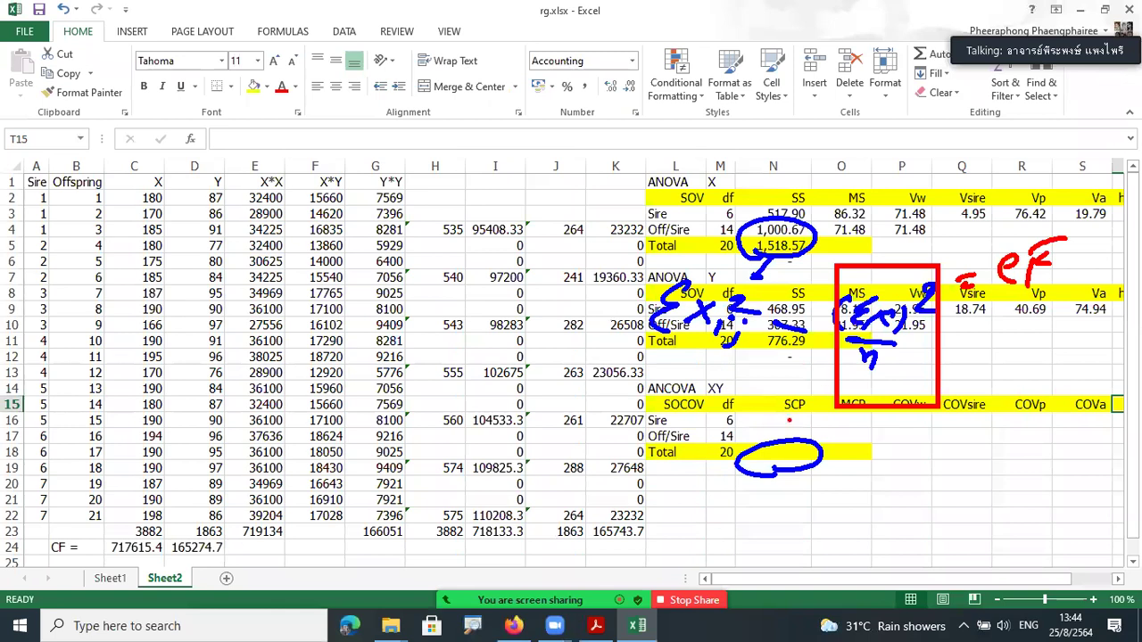
Step: Underline and circle the Σxij² term, rewrite it as Σxx, and circle the X*X column header
{"action": "mouse_move", "coordinate": [792, 476]}
{"action": "left_mouse_down"}
{"action": "mouse_move", "coordinate": [823, 498]}
{"action": "mouse_move", "coordinate": [792, 477]}
{"action": "left_mouse_up"}
{"action": "left_click_drag", "start_coordinate": [657, 341], "coordinate": [715, 350]}
{"action": "left_click_drag", "start_coordinate": [665, 355], "coordinate": [715, 357]}
{"action": "mouse_move", "coordinate": [612, 374]}
{"action": "left_mouse_down"}
{"action": "mouse_move", "coordinate": [640, 358]}
{"action": "mouse_move", "coordinate": [590, 371]}
{"action": "mouse_move", "coordinate": [594, 386]}
{"action": "left_mouse_up"}
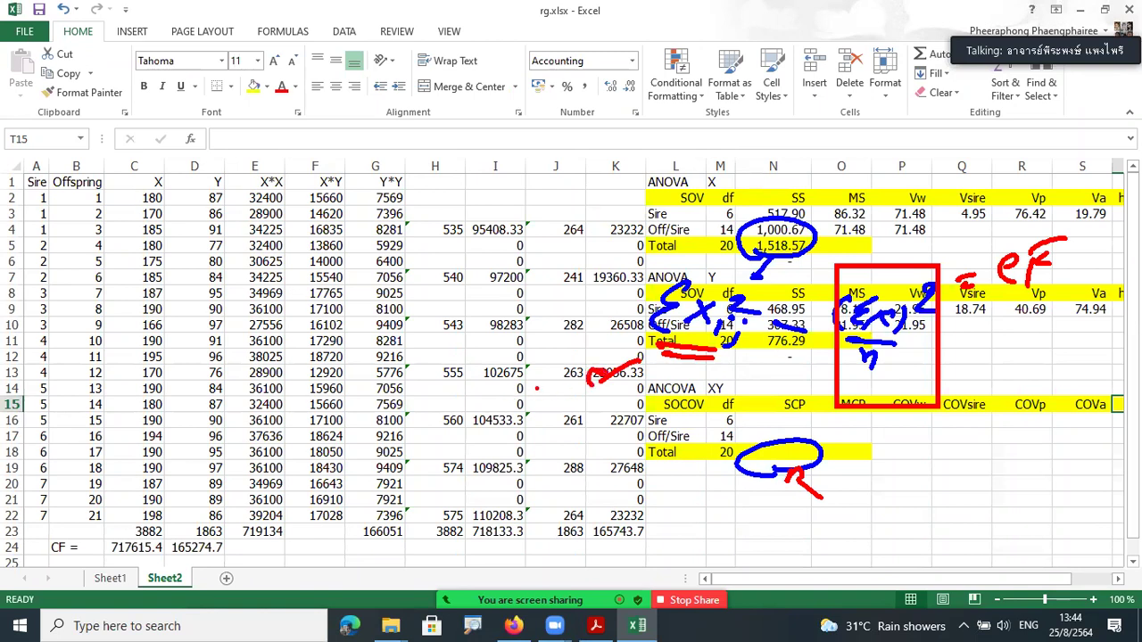
{"action": "left_click_drag", "start_coordinate": [506, 390], "coordinate": [521, 414]}
{"action": "mouse_move", "coordinate": [522, 389]}
{"action": "left_mouse_down"}
{"action": "mouse_move", "coordinate": [492, 413]}
{"action": "mouse_move", "coordinate": [540, 417]}
{"action": "left_mouse_up"}
{"action": "left_click_drag", "start_coordinate": [537, 394], "coordinate": [553, 400]}
{"action": "left_click_drag", "start_coordinate": [478, 375], "coordinate": [483, 414]}
{"action": "mouse_move", "coordinate": [754, 303]}
{"action": "left_mouse_down"}
{"action": "mouse_move", "coordinate": [683, 344]}
{"action": "mouse_move", "coordinate": [735, 342]}
{"action": "left_mouse_up"}
{"action": "mouse_move", "coordinate": [255, 194]}
{"action": "left_mouse_down"}
{"action": "mouse_move", "coordinate": [300, 188]}
{"action": "mouse_move", "coordinate": [253, 197]}
{"action": "left_mouse_up"}
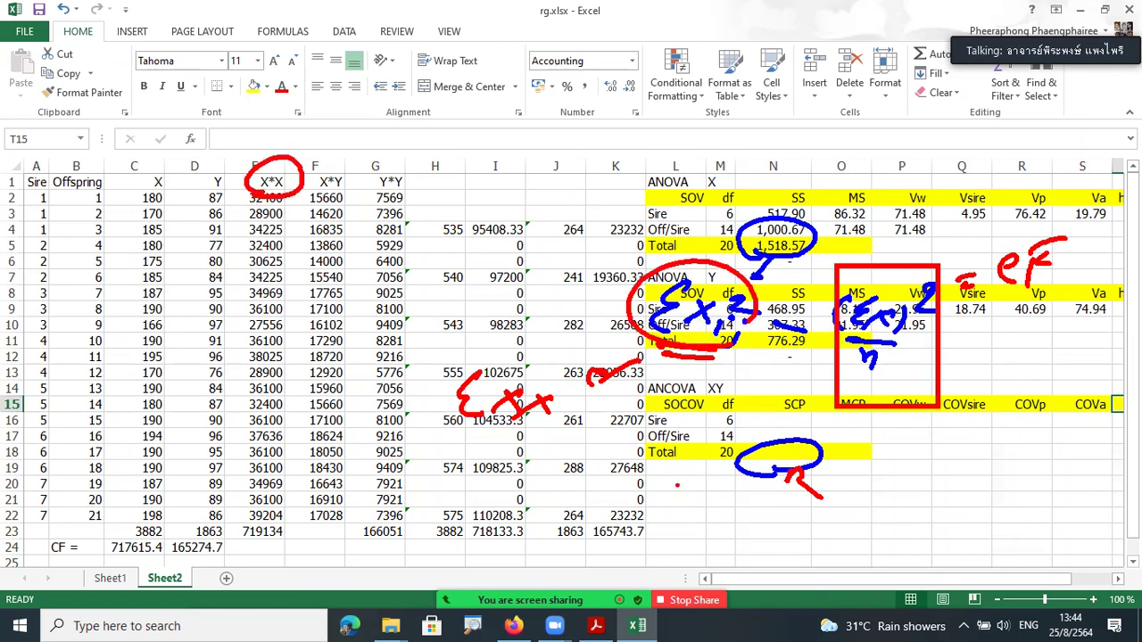
Step: Draw an arrow from the Total SCP cell to the note "Σxy", box the X*Y values and mark their total cell F23
{"action": "mouse_move", "coordinate": [759, 468]}
{"action": "left_mouse_down"}
{"action": "mouse_move", "coordinate": [682, 478]}
{"action": "mouse_move", "coordinate": [694, 469]}
{"action": "left_mouse_up"}
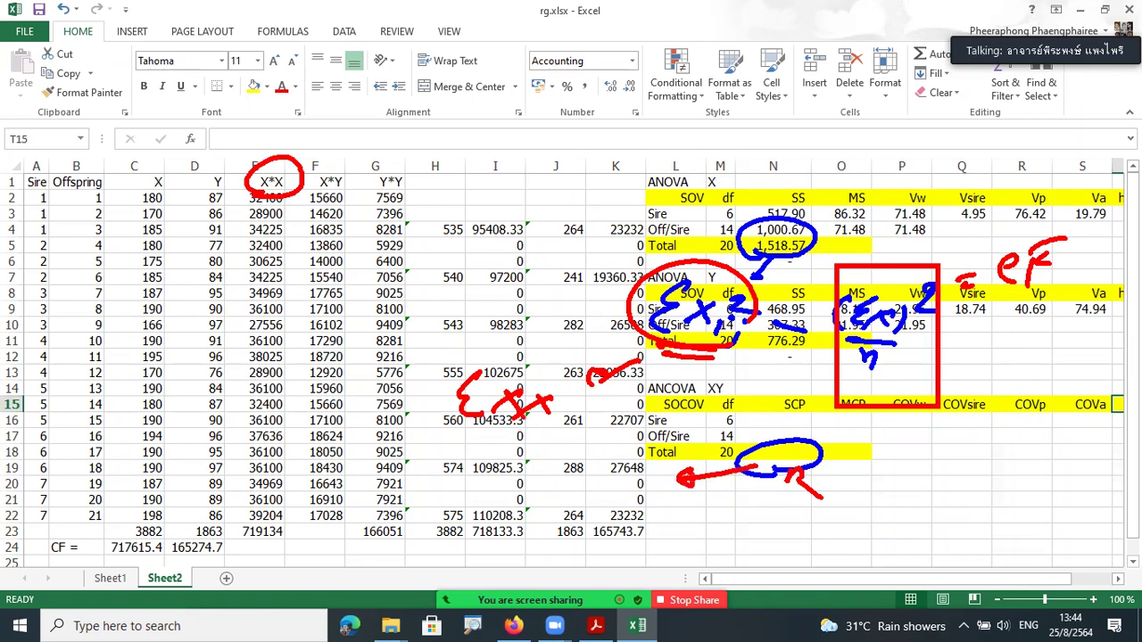
{"action": "mouse_move", "coordinate": [554, 473]}
{"action": "left_mouse_down"}
{"action": "mouse_move", "coordinate": [573, 494]}
{"action": "mouse_move", "coordinate": [553, 496]}
{"action": "left_mouse_up"}
{"action": "left_click_drag", "start_coordinate": [595, 469], "coordinate": [594, 505]}
{"action": "left_click_drag", "start_coordinate": [555, 451], "coordinate": [540, 507]}
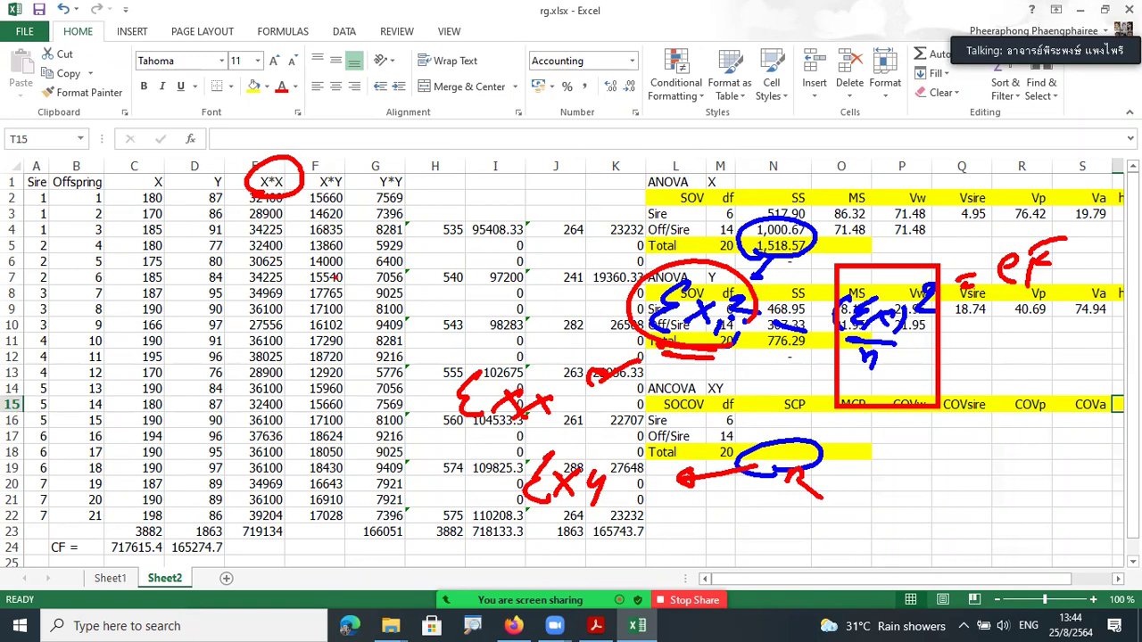
{"action": "mouse_move", "coordinate": [301, 190]}
{"action": "left_mouse_down"}
{"action": "mouse_move", "coordinate": [345, 312]}
{"action": "mouse_move", "coordinate": [354, 487]}
{"action": "mouse_move", "coordinate": [350, 521]}
{"action": "mouse_move", "coordinate": [323, 538]}
{"action": "mouse_move", "coordinate": [343, 525]}
{"action": "mouse_move", "coordinate": [339, 541]}
{"action": "mouse_move", "coordinate": [290, 526]}
{"action": "mouse_move", "coordinate": [316, 541]}
{"action": "mouse_move", "coordinate": [336, 528]}
{"action": "left_mouse_up"}
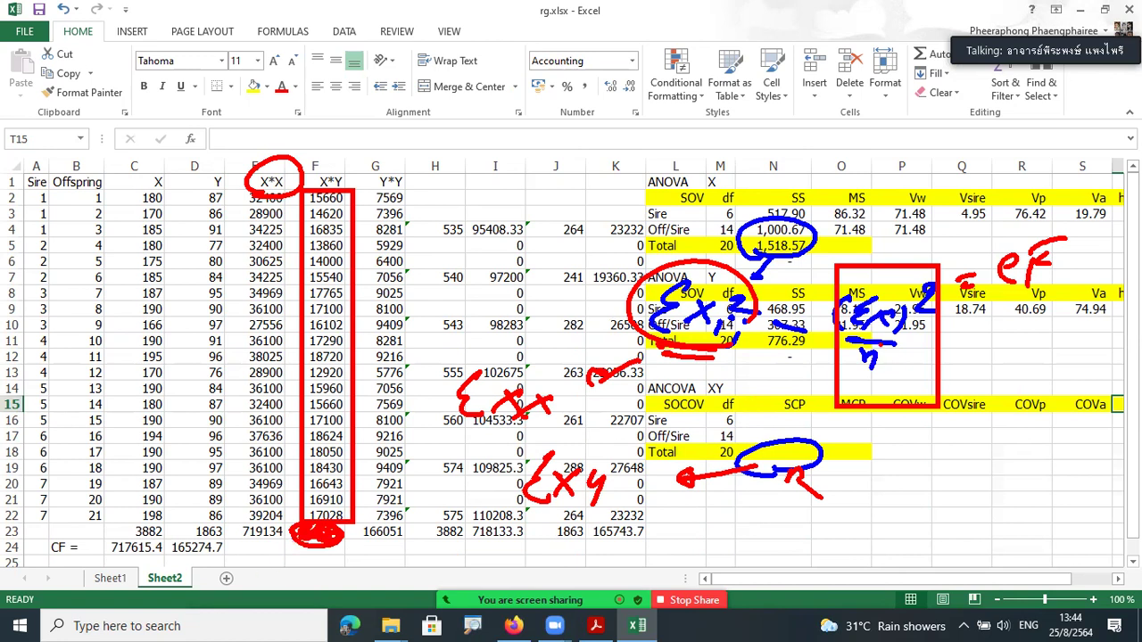
Step: Draw an arrow from the boxed correction term and expand it as ΣxΣx/n
{"action": "mouse_move", "coordinate": [896, 353]}
{"action": "left_mouse_down"}
{"action": "mouse_move", "coordinate": [954, 411]}
{"action": "mouse_move", "coordinate": [937, 464]}
{"action": "mouse_move", "coordinate": [948, 456]}
{"action": "left_mouse_up"}
{"action": "mouse_move", "coordinate": [948, 446]}
{"action": "left_mouse_down"}
{"action": "mouse_move", "coordinate": [962, 462]}
{"action": "mouse_move", "coordinate": [949, 465]}
{"action": "left_mouse_up"}
{"action": "left_click", "coordinate": [1000, 446]}
{"action": "mouse_move", "coordinate": [992, 436]}
{"action": "left_mouse_down"}
{"action": "mouse_move", "coordinate": [987, 464]}
{"action": "mouse_move", "coordinate": [1012, 459]}
{"action": "left_mouse_up"}
{"action": "mouse_move", "coordinate": [949, 478]}
{"action": "left_mouse_down"}
{"action": "mouse_move", "coordinate": [1010, 475]}
{"action": "mouse_move", "coordinate": [987, 500]}
{"action": "left_mouse_up"}
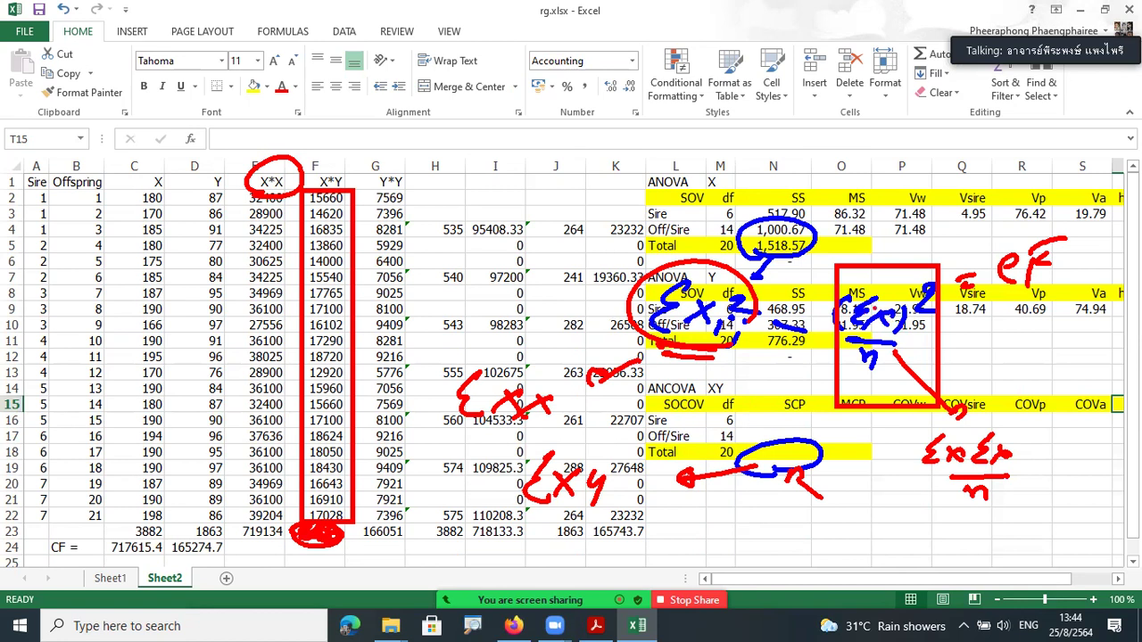
Step: Circle the Σx term, change the expanded correction term to ΣxΣy/n, and trace it over in blue
{"action": "mouse_move", "coordinate": [902, 291]}
{"action": "left_mouse_down"}
{"action": "mouse_move", "coordinate": [913, 329]}
{"action": "mouse_move", "coordinate": [980, 326]}
{"action": "mouse_move", "coordinate": [1012, 346]}
{"action": "mouse_move", "coordinate": [1070, 350]}
{"action": "mouse_move", "coordinate": [1055, 392]}
{"action": "left_mouse_up"}
{"action": "mouse_move", "coordinate": [996, 457]}
{"action": "left_mouse_down"}
{"action": "mouse_move", "coordinate": [1000, 475]}
{"action": "mouse_move", "coordinate": [1040, 478]}
{"action": "left_mouse_up"}
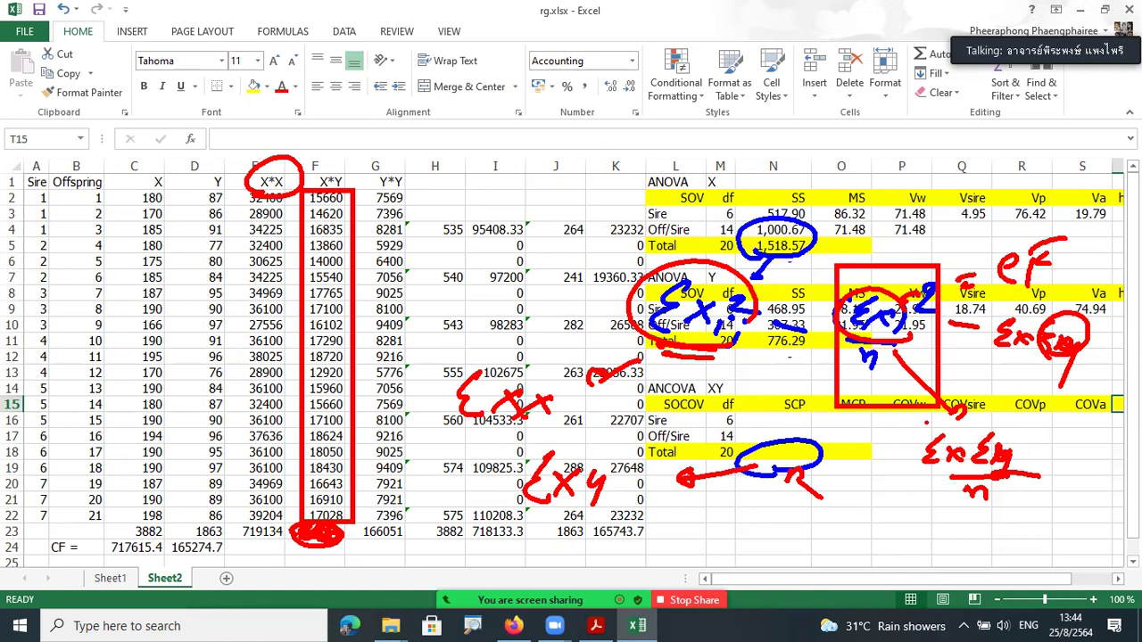
{"action": "mouse_move", "coordinate": [951, 430]}
{"action": "left_mouse_down"}
{"action": "mouse_move", "coordinate": [933, 445]}
{"action": "mouse_move", "coordinate": [943, 464]}
{"action": "mouse_move", "coordinate": [967, 459]}
{"action": "left_mouse_up"}
{"action": "left_click_drag", "start_coordinate": [965, 439], "coordinate": [953, 462]}
{"action": "mouse_move", "coordinate": [997, 430]}
{"action": "left_mouse_down"}
{"action": "mouse_move", "coordinate": [986, 464]}
{"action": "mouse_move", "coordinate": [1022, 457]}
{"action": "mouse_move", "coordinate": [1008, 478]}
{"action": "left_mouse_up"}
{"action": "mouse_move", "coordinate": [919, 481]}
{"action": "left_mouse_down"}
{"action": "mouse_move", "coordinate": [1014, 477]}
{"action": "mouse_move", "coordinate": [976, 512]}
{"action": "left_mouse_up"}
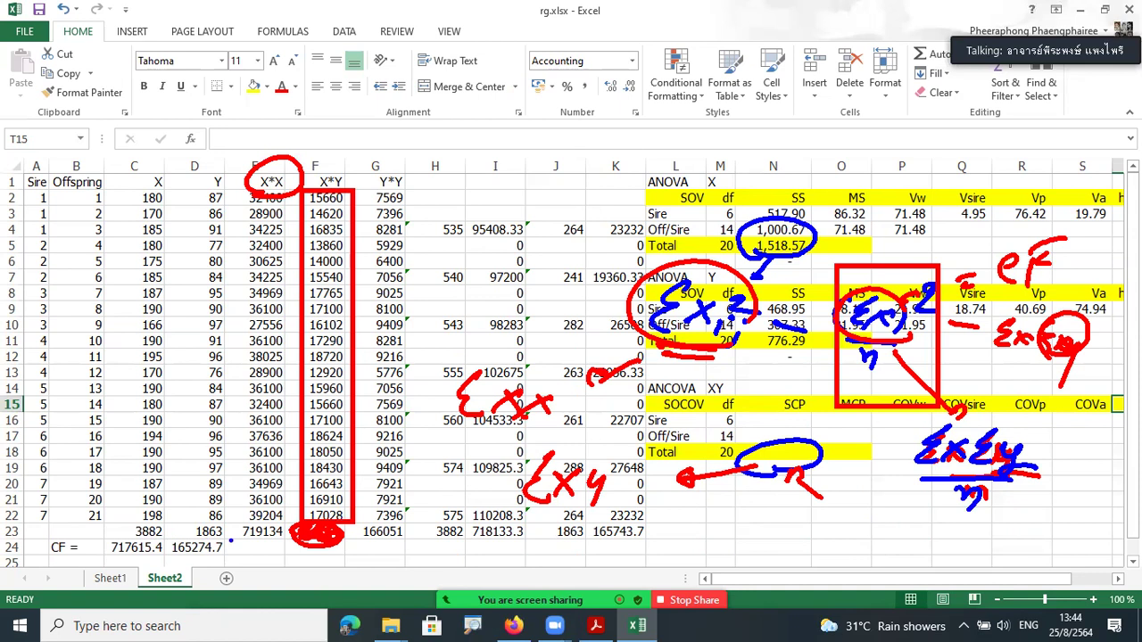
Step: Circle the X and Y totals in row 23, annotate them with division by 21, and mark the cell for the XY correction factor
{"action": "mouse_move", "coordinate": [146, 537]}
{"action": "left_mouse_down"}
{"action": "mouse_move", "coordinate": [130, 546]}
{"action": "mouse_move", "coordinate": [120, 525]}
{"action": "left_mouse_up"}
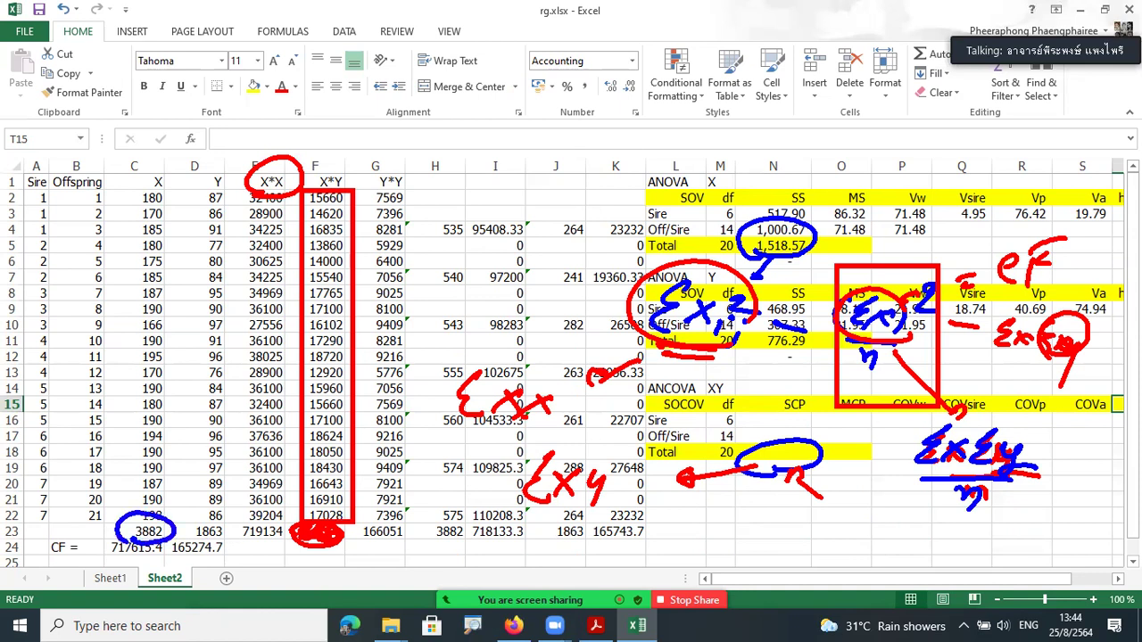
{"action": "mouse_move", "coordinate": [219, 526]}
{"action": "left_mouse_down"}
{"action": "mouse_move", "coordinate": [183, 541]}
{"action": "mouse_move", "coordinate": [232, 533]}
{"action": "left_mouse_up"}
{"action": "mouse_move", "coordinate": [142, 552]}
{"action": "left_mouse_down"}
{"action": "mouse_move", "coordinate": [211, 551]}
{"action": "mouse_move", "coordinate": [168, 562]}
{"action": "mouse_move", "coordinate": [183, 573]}
{"action": "left_mouse_up"}
{"action": "left_click_drag", "start_coordinate": [190, 556], "coordinate": [187, 576]}
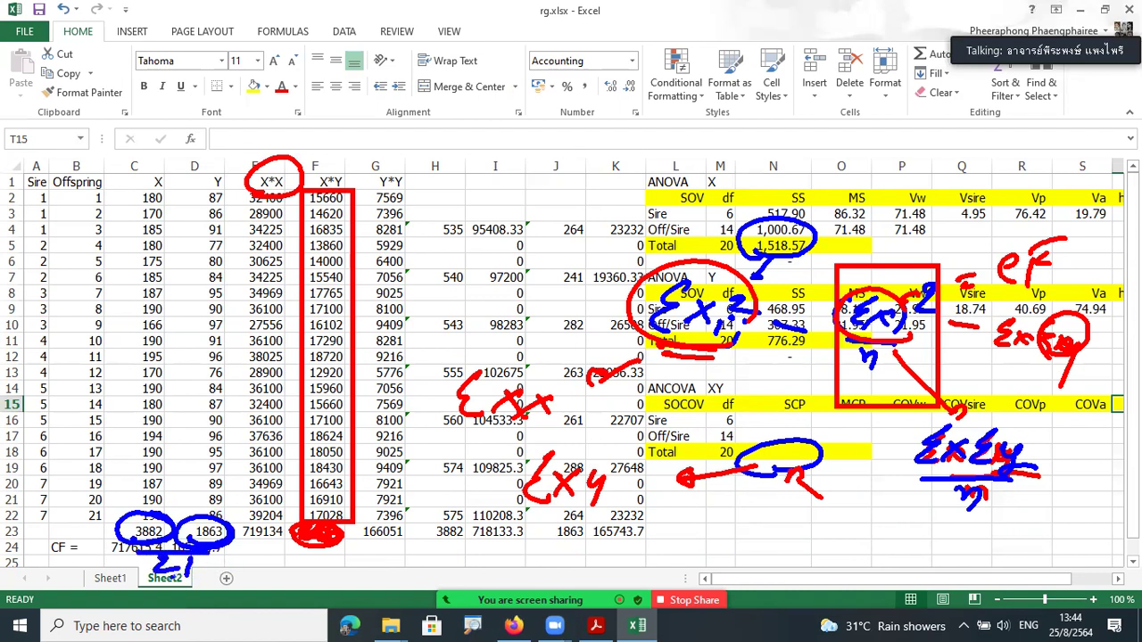
{"action": "mouse_move", "coordinate": [268, 537]}
{"action": "left_mouse_down"}
{"action": "mouse_move", "coordinate": [241, 546]}
{"action": "mouse_move", "coordinate": [395, 554]}
{"action": "mouse_move", "coordinate": [351, 558]}
{"action": "mouse_move", "coordinate": [352, 543]}
{"action": "left_mouse_up"}
{"action": "mouse_move", "coordinate": [327, 119]}
{"action": "left_mouse_down"}
{"action": "mouse_move", "coordinate": [322, 147]}
{"action": "mouse_move", "coordinate": [332, 157]}
{"action": "mouse_move", "coordinate": [312, 159]}
{"action": "left_mouse_up"}
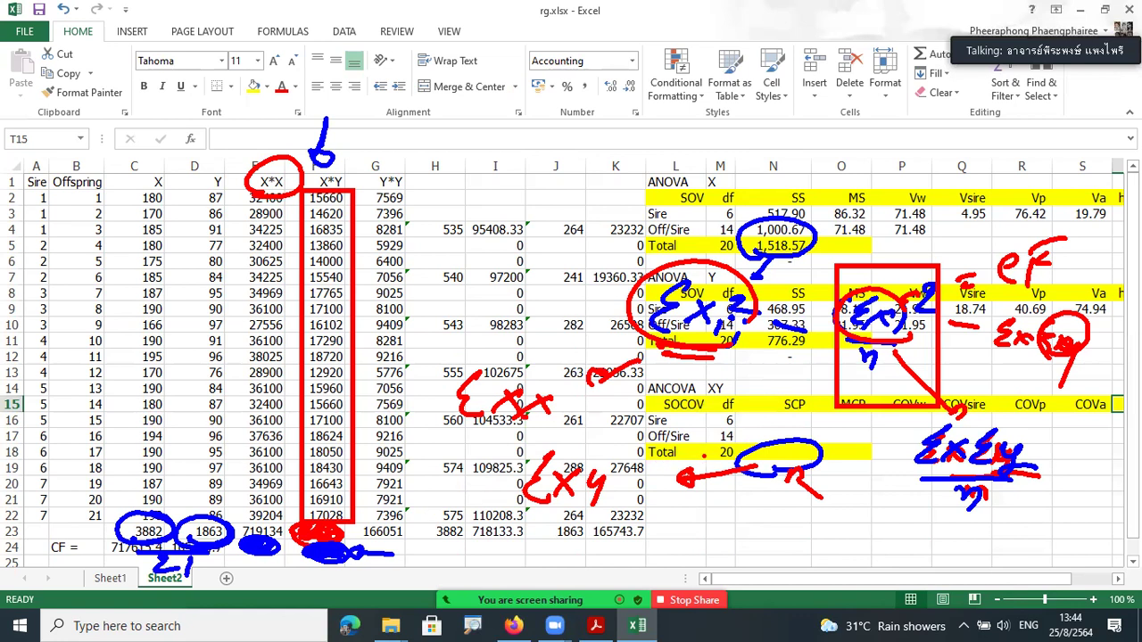
{"action": "mouse_move", "coordinate": [687, 439]}
{"action": "left_mouse_down"}
{"action": "mouse_move", "coordinate": [807, 426]}
{"action": "mouse_move", "coordinate": [767, 464]}
{"action": "left_mouse_up"}
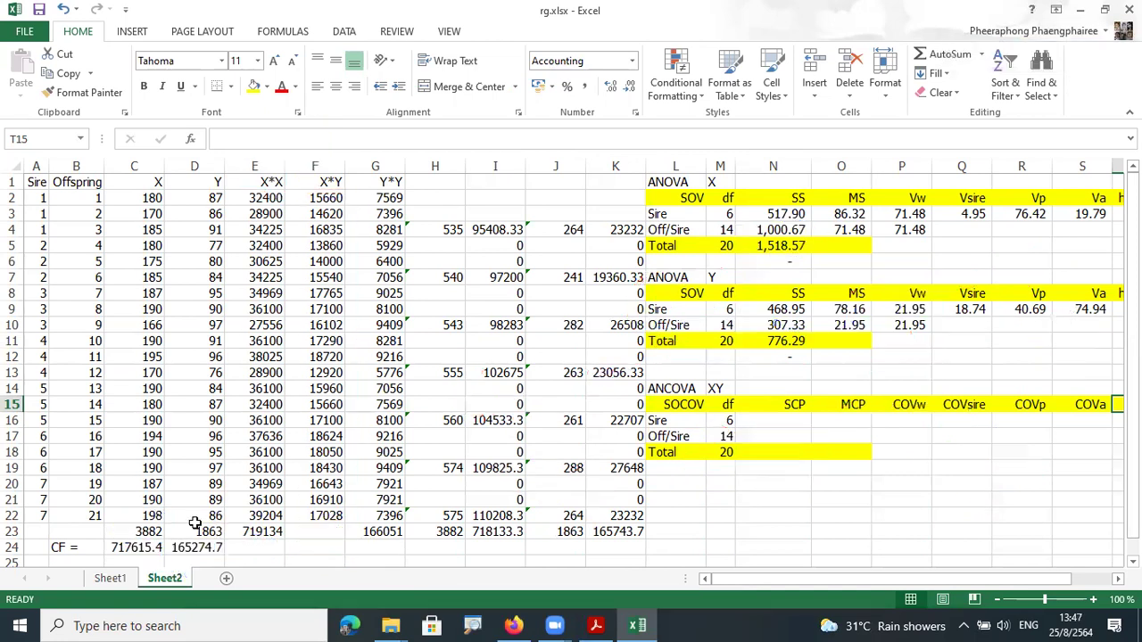
Step: Copy the total formula from E23 into F23 and enter =C23*D23/21 in F24 as the XY correction factor
{"action": "left_click", "coordinate": [268, 532]}
{"action": "left_click_drag", "start_coordinate": [288, 539], "coordinate": [328, 536]}
{"action": "left_click", "coordinate": [312, 546]}
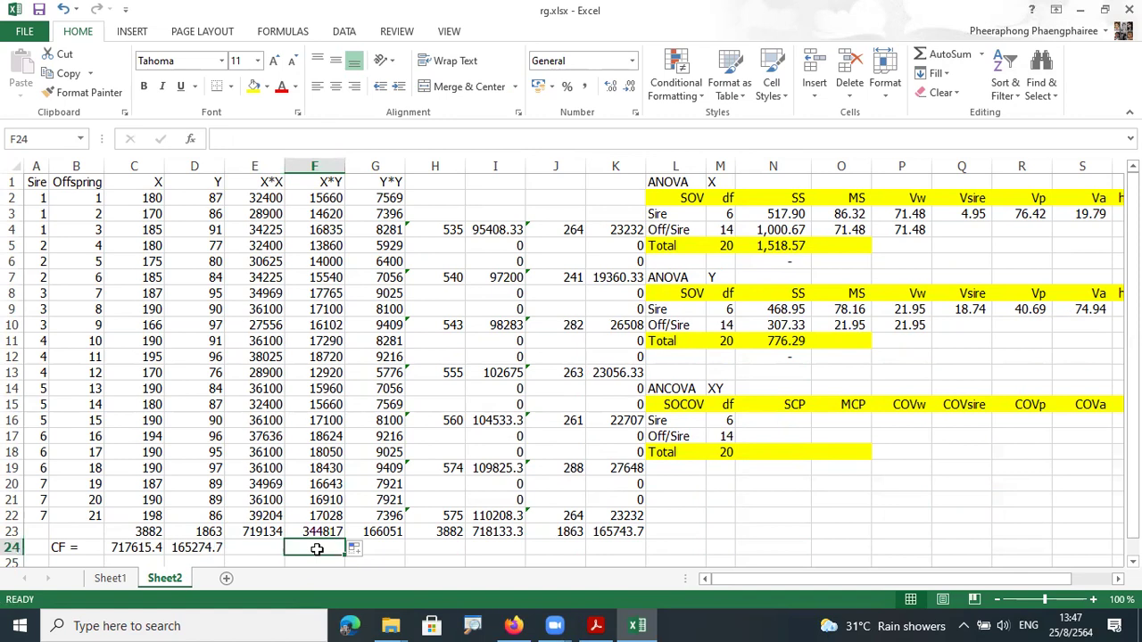
{"action": "type", "text": "="}
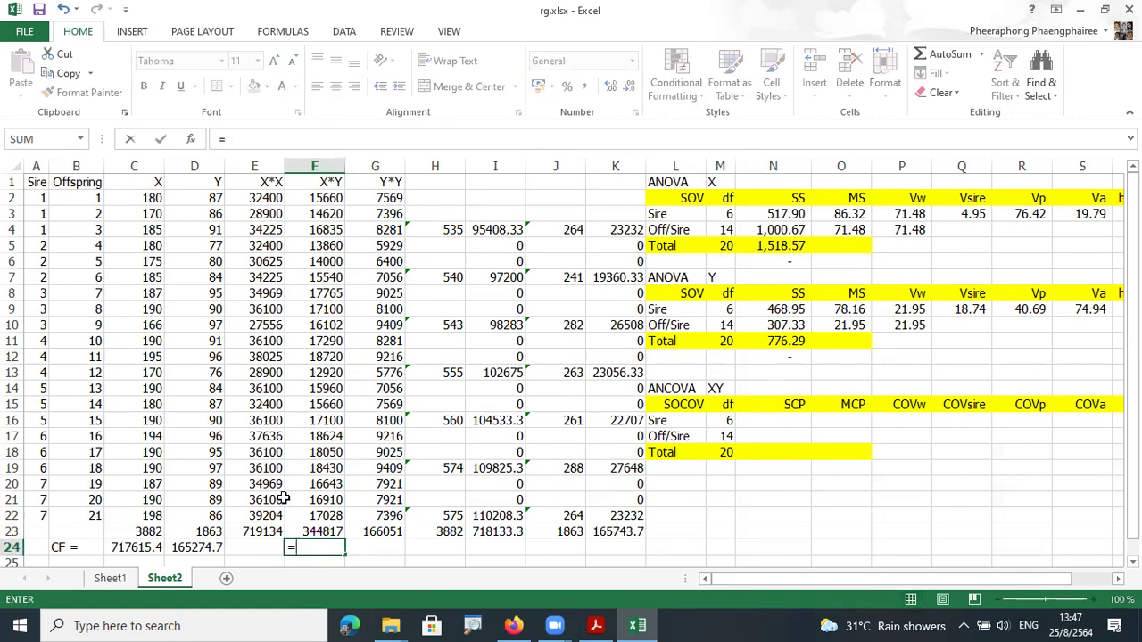
{"action": "left_click", "coordinate": [142, 532]}
{"action": "type", "text": "*"}
{"action": "left_click", "coordinate": [190, 531]}
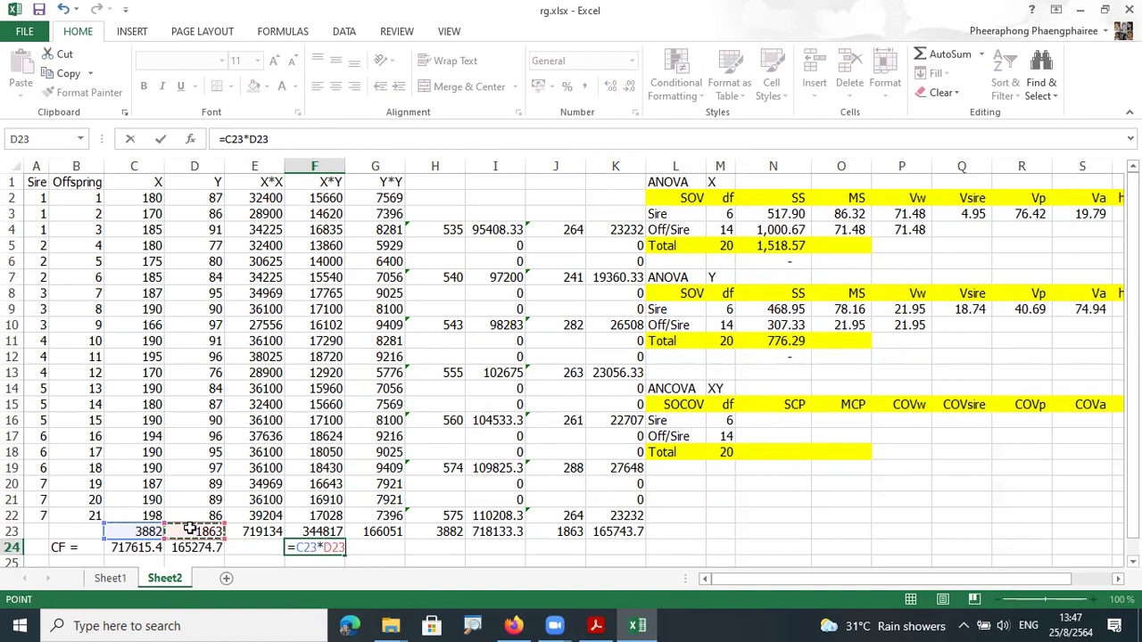
{"action": "type", "text": "/21"}
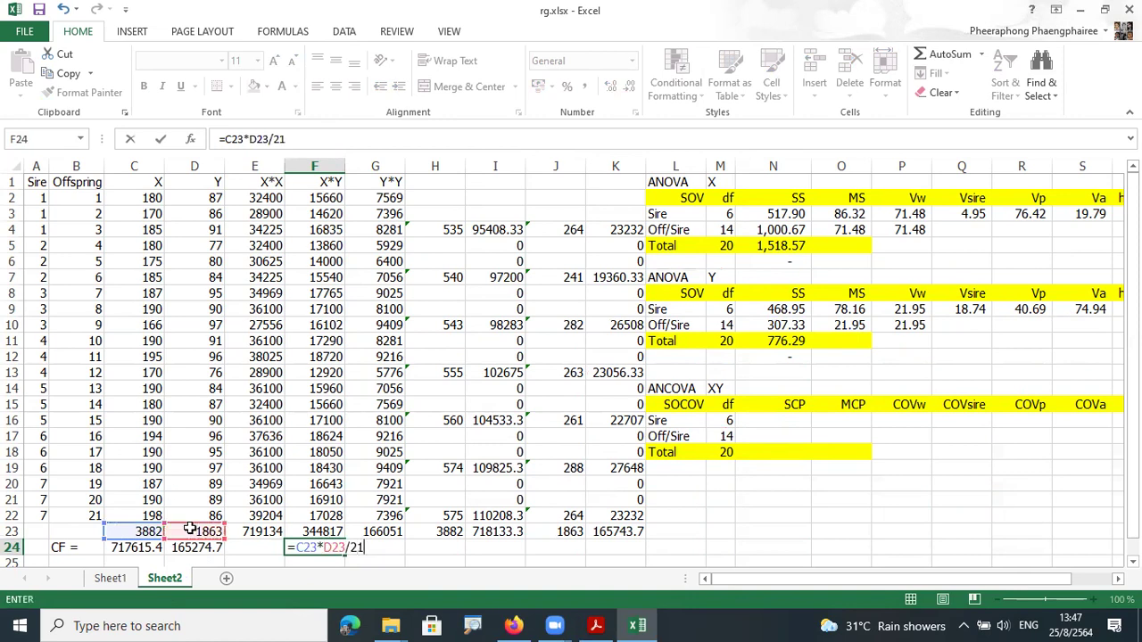
{"action": "key", "text": "Return"}
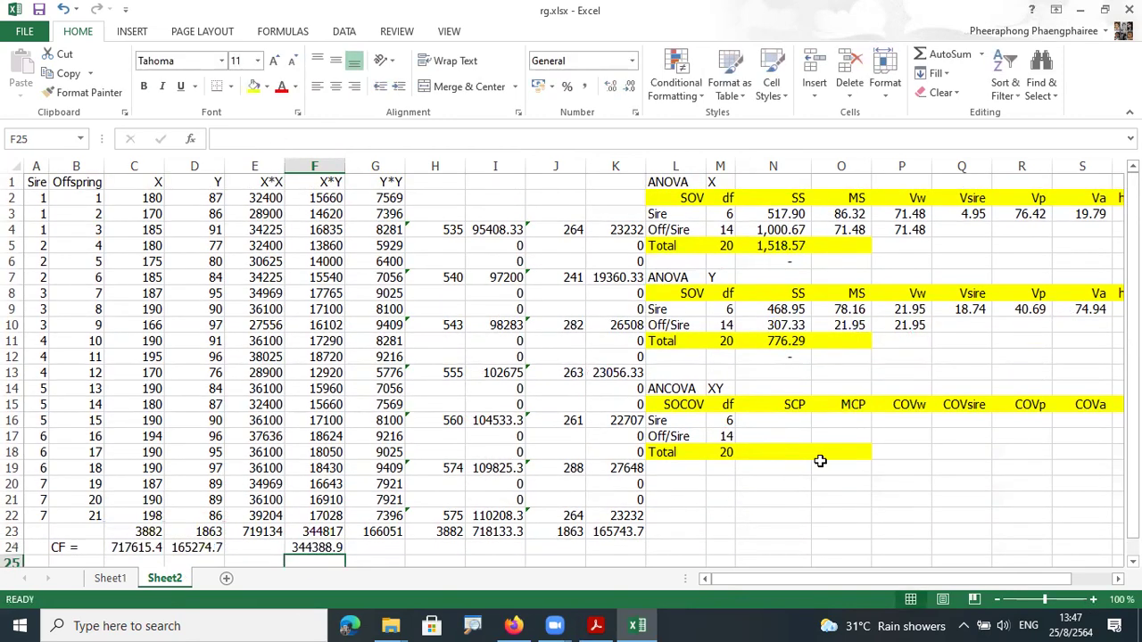
Step: Calculate the Total SCP in N18 with the formula +F23-F24
{"action": "left_click", "coordinate": [783, 452]}
{"action": "type", "text": "+"}
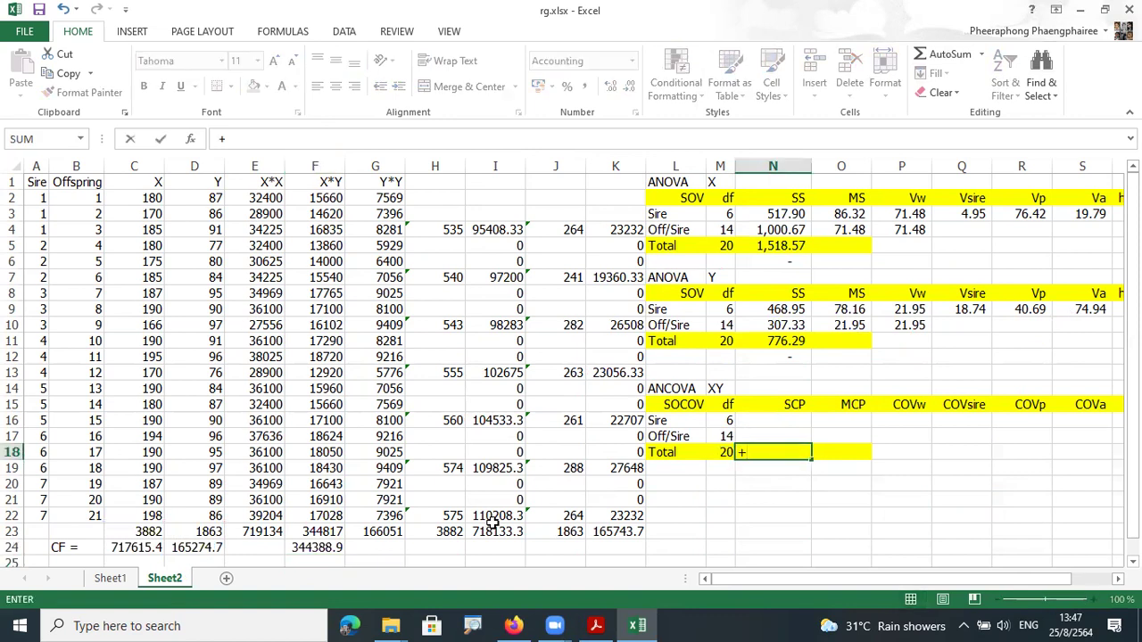
{"action": "left_click", "coordinate": [324, 531]}
{"action": "type", "text": "-"}
{"action": "left_click", "coordinate": [314, 548]}
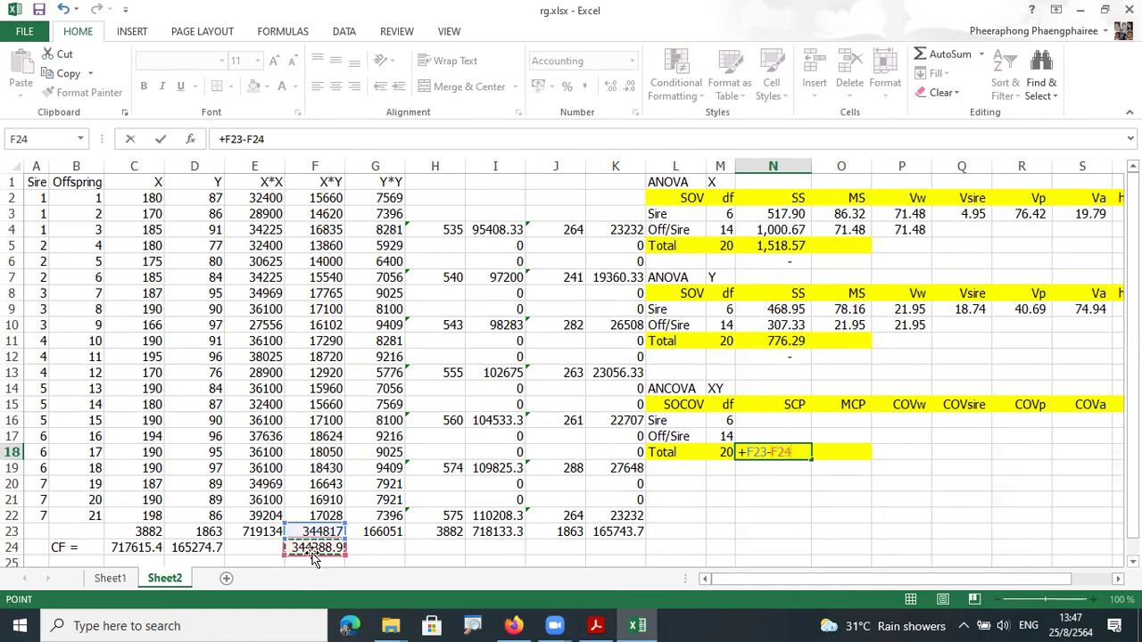
{"action": "key", "text": "Tab"}
{"action": "left_click", "coordinate": [775, 451]}
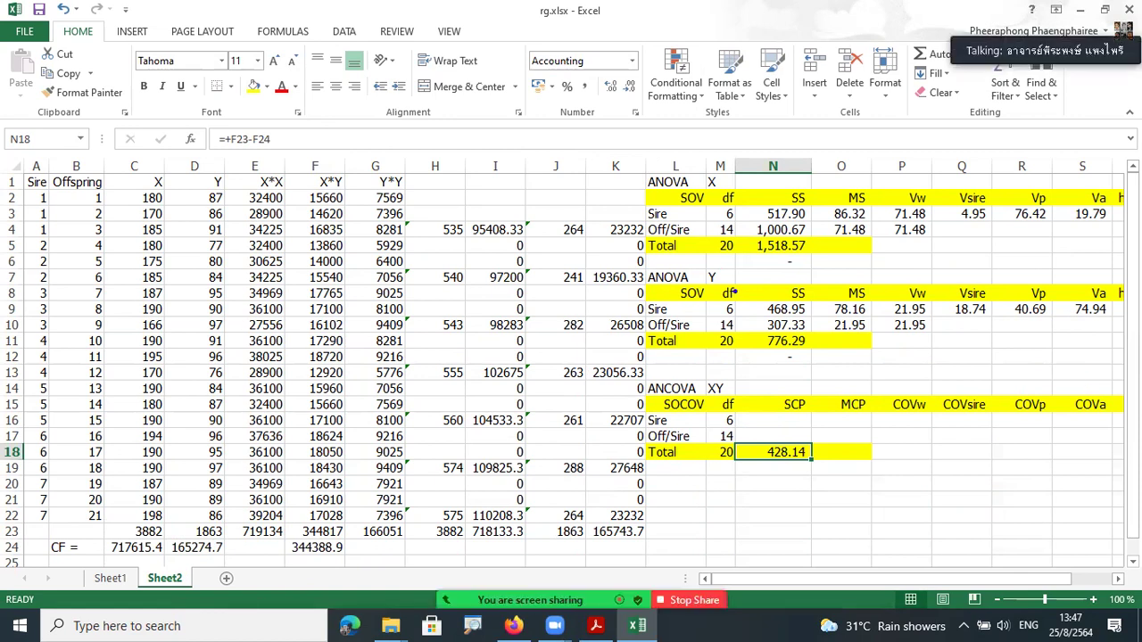
Step: Circle the Sire SCP cell and the Sire SS of ANOVA X, and write the sire formula Σ(xi.²/ni.) − CF
{"action": "mouse_move", "coordinate": [752, 428]}
{"action": "left_mouse_down"}
{"action": "mouse_move", "coordinate": [779, 431]}
{"action": "mouse_move", "coordinate": [799, 399]}
{"action": "mouse_move", "coordinate": [742, 427]}
{"action": "mouse_move", "coordinate": [771, 429]}
{"action": "left_mouse_up"}
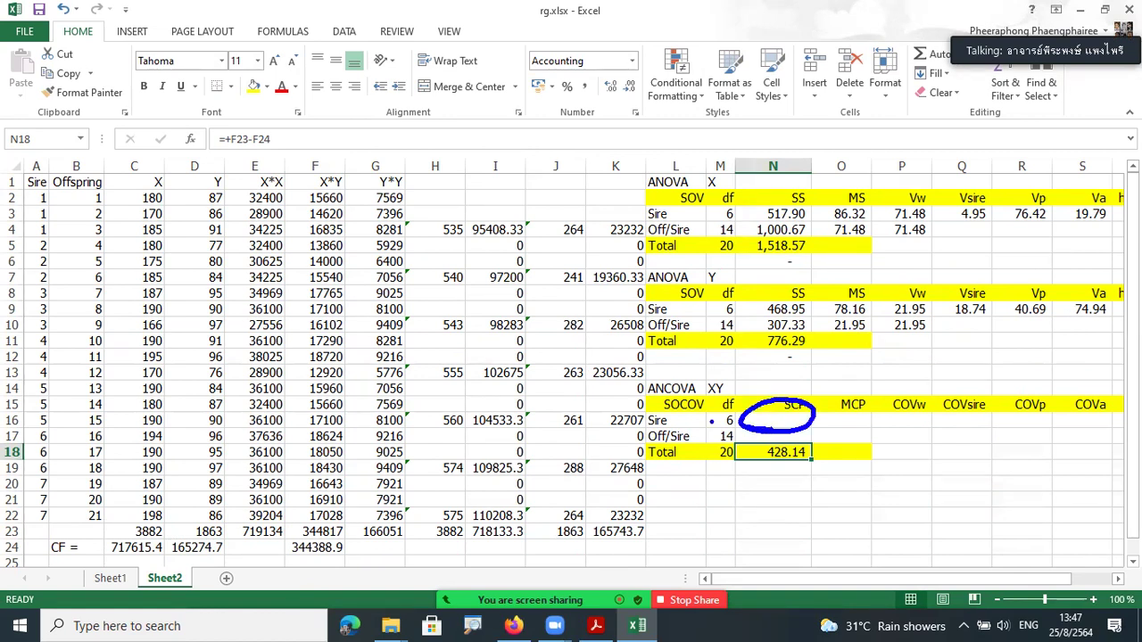
{"action": "mouse_move", "coordinate": [748, 230]}
{"action": "left_mouse_down"}
{"action": "mouse_move", "coordinate": [833, 211]}
{"action": "mouse_move", "coordinate": [639, 236]}
{"action": "left_mouse_up"}
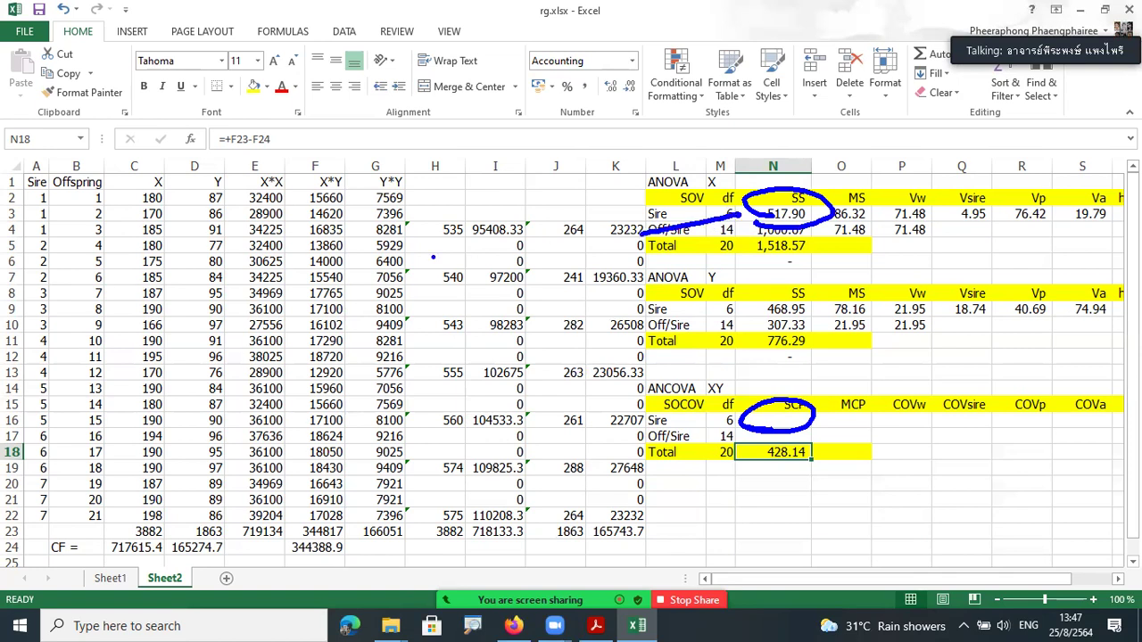
{"action": "left_click_drag", "start_coordinate": [465, 244], "coordinate": [482, 264]}
{"action": "mouse_move", "coordinate": [480, 245]}
{"action": "left_mouse_down"}
{"action": "mouse_move", "coordinate": [462, 266]}
{"action": "mouse_move", "coordinate": [484, 266]}
{"action": "mouse_move", "coordinate": [512, 226]}
{"action": "mouse_move", "coordinate": [525, 233]}
{"action": "left_mouse_up"}
{"action": "left_click", "coordinate": [489, 247]}
{"action": "left_click", "coordinate": [498, 267]}
{"action": "left_click", "coordinate": [475, 275]}
{"action": "mouse_move", "coordinate": [455, 282]}
{"action": "left_mouse_down"}
{"action": "mouse_move", "coordinate": [497, 278]}
{"action": "mouse_move", "coordinate": [470, 312]}
{"action": "mouse_move", "coordinate": [480, 314]}
{"action": "left_mouse_up"}
{"action": "left_click", "coordinate": [486, 296]}
{"action": "left_click", "coordinate": [491, 318]}
{"action": "mouse_move", "coordinate": [450, 240]}
{"action": "left_mouse_down"}
{"action": "mouse_move", "coordinate": [424, 294]}
{"action": "mouse_move", "coordinate": [455, 317]}
{"action": "left_mouse_up"}
{"action": "mouse_move", "coordinate": [508, 255]}
{"action": "left_mouse_down"}
{"action": "mouse_move", "coordinate": [519, 291]}
{"action": "mouse_move", "coordinate": [501, 319]}
{"action": "left_mouse_up"}
{"action": "mouse_move", "coordinate": [421, 248]}
{"action": "left_mouse_down"}
{"action": "mouse_move", "coordinate": [386, 276]}
{"action": "mouse_move", "coordinate": [407, 305]}
{"action": "left_mouse_up"}
{"action": "left_click", "coordinate": [529, 301]}
{"action": "left_click_drag", "start_coordinate": [532, 281], "coordinate": [568, 279]}
{"action": "mouse_move", "coordinate": [603, 275]}
{"action": "left_mouse_down"}
{"action": "mouse_move", "coordinate": [590, 276]}
{"action": "mouse_move", "coordinate": [609, 307]}
{"action": "left_mouse_up"}
{"action": "left_click_drag", "start_coordinate": [608, 268], "coordinate": [639, 263]}
{"action": "left_click_drag", "start_coordinate": [619, 291], "coordinate": [631, 289]}
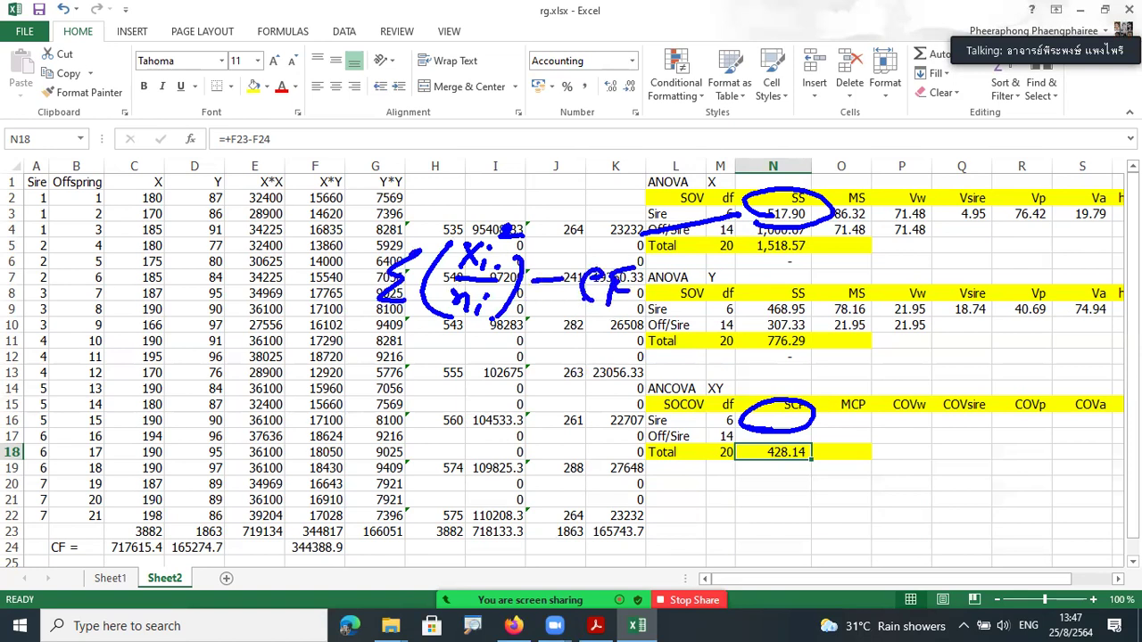
Step: Expand the squared term in red as xi.xi. and change its second factor to yi
{"action": "left_click", "coordinate": [550, 295]}
{"action": "left_click_drag", "start_coordinate": [456, 239], "coordinate": [371, 205]}
{"action": "left_click_drag", "start_coordinate": [282, 145], "coordinate": [296, 174]}
{"action": "mouse_move", "coordinate": [301, 150]}
{"action": "left_mouse_down"}
{"action": "mouse_move", "coordinate": [309, 143]}
{"action": "mouse_move", "coordinate": [284, 181]}
{"action": "left_mouse_up"}
{"action": "mouse_move", "coordinate": [303, 165]}
{"action": "left_mouse_down"}
{"action": "mouse_move", "coordinate": [307, 182]}
{"action": "mouse_move", "coordinate": [337, 159]}
{"action": "mouse_move", "coordinate": [354, 178]}
{"action": "left_mouse_up"}
{"action": "left_click", "coordinate": [318, 182]}
{"action": "mouse_move", "coordinate": [358, 148]}
{"action": "left_mouse_down"}
{"action": "mouse_move", "coordinate": [337, 182]}
{"action": "mouse_move", "coordinate": [364, 184]}
{"action": "left_mouse_up"}
{"action": "left_click", "coordinate": [365, 158]}
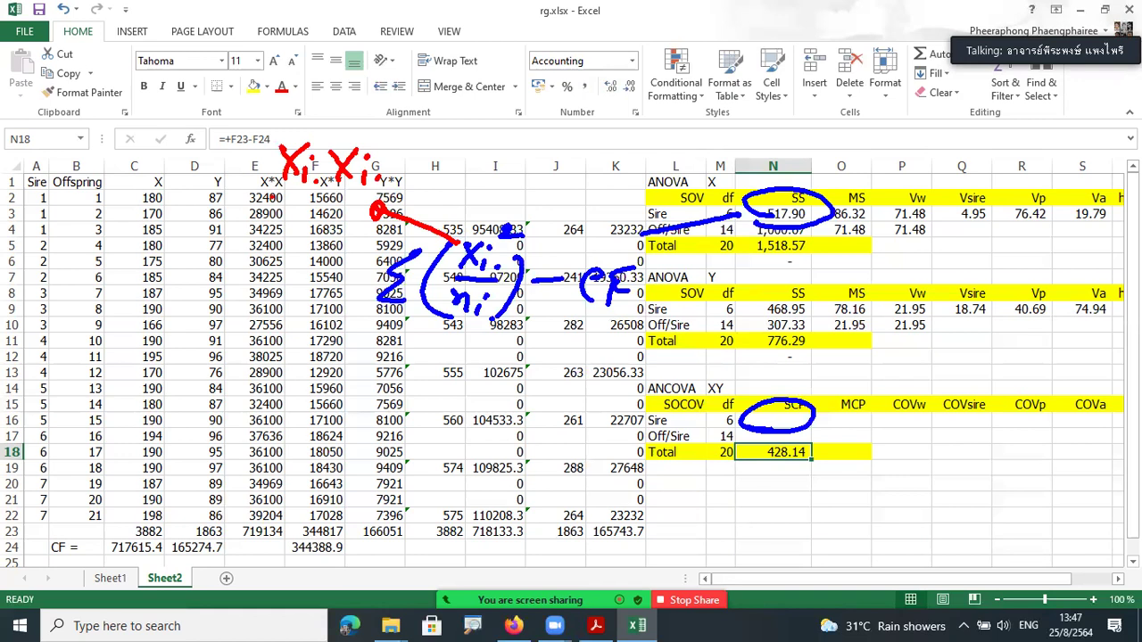
{"action": "mouse_move", "coordinate": [336, 153]}
{"action": "left_mouse_down"}
{"action": "mouse_move", "coordinate": [330, 164]}
{"action": "mouse_move", "coordinate": [355, 154]}
{"action": "left_mouse_up"}
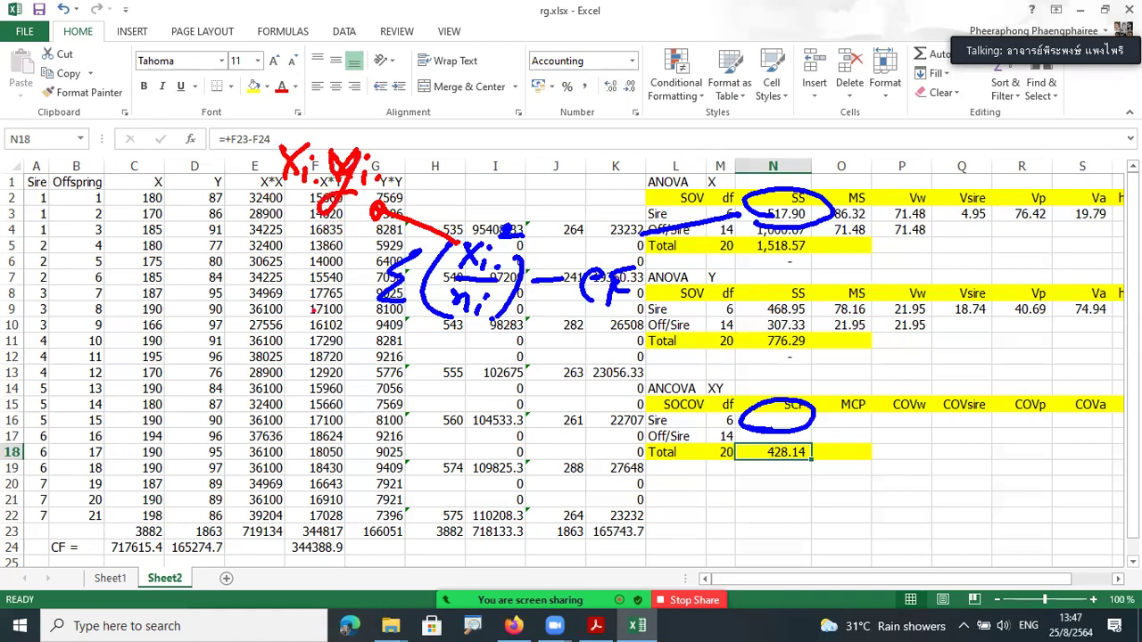
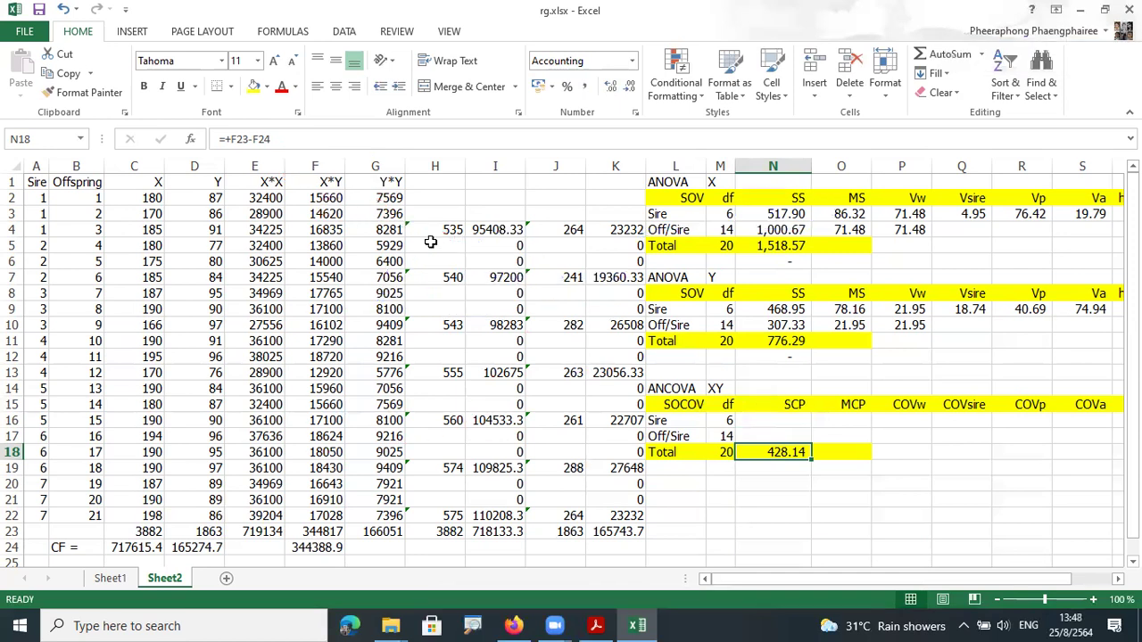
Step: Circle the first sire's totals in H4 and J4, label them X and y, and add a multiplication sign between them
{"action": "mouse_move", "coordinate": [437, 239]}
{"action": "left_mouse_down"}
{"action": "mouse_move", "coordinate": [457, 243]}
{"action": "mouse_move", "coordinate": [418, 237]}
{"action": "mouse_move", "coordinate": [443, 237]}
{"action": "left_mouse_up"}
{"action": "mouse_move", "coordinate": [443, 164]}
{"action": "left_mouse_down"}
{"action": "mouse_move", "coordinate": [430, 186]}
{"action": "mouse_move", "coordinate": [448, 169]}
{"action": "left_mouse_up"}
{"action": "mouse_move", "coordinate": [546, 237]}
{"action": "left_mouse_down"}
{"action": "mouse_move", "coordinate": [598, 229]}
{"action": "mouse_move", "coordinate": [539, 240]}
{"action": "left_mouse_up"}
{"action": "left_click_drag", "start_coordinate": [561, 166], "coordinate": [574, 185]}
{"action": "left_click_drag", "start_coordinate": [514, 219], "coordinate": [530, 229]}
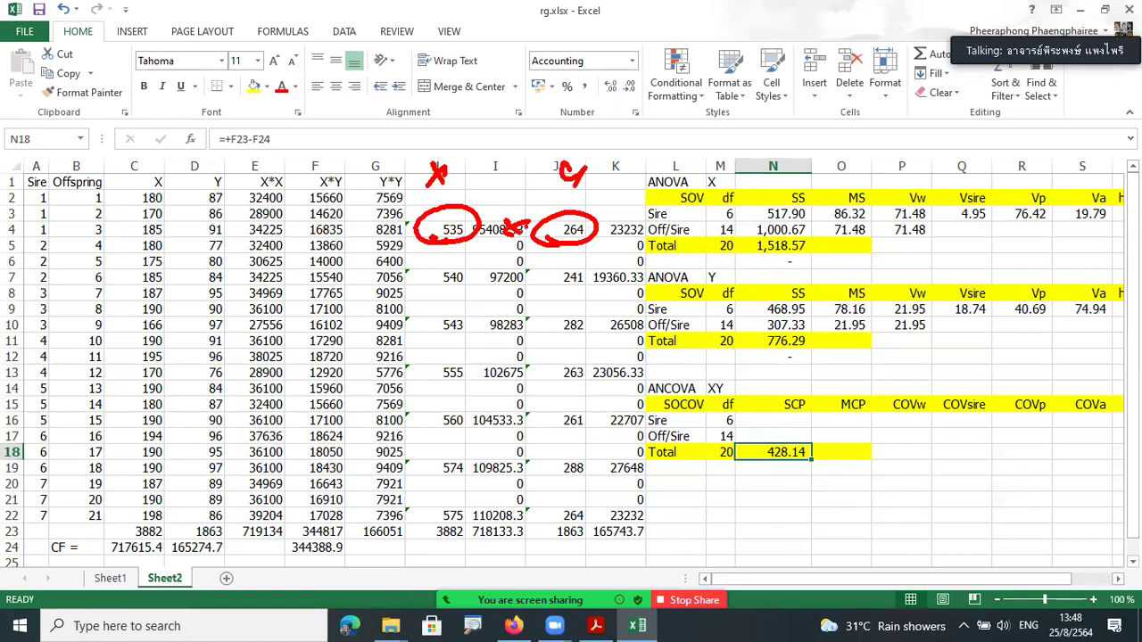
Step: Annotate the first sire's product with division by 3 and mark the total pairs of the following sires
{"action": "mouse_move", "coordinate": [451, 252]}
{"action": "left_mouse_down"}
{"action": "mouse_move", "coordinate": [547, 254]}
{"action": "mouse_move", "coordinate": [460, 278]}
{"action": "mouse_move", "coordinate": [440, 296]}
{"action": "mouse_move", "coordinate": [553, 285]}
{"action": "left_mouse_up"}
{"action": "left_click_drag", "start_coordinate": [437, 339], "coordinate": [539, 348]}
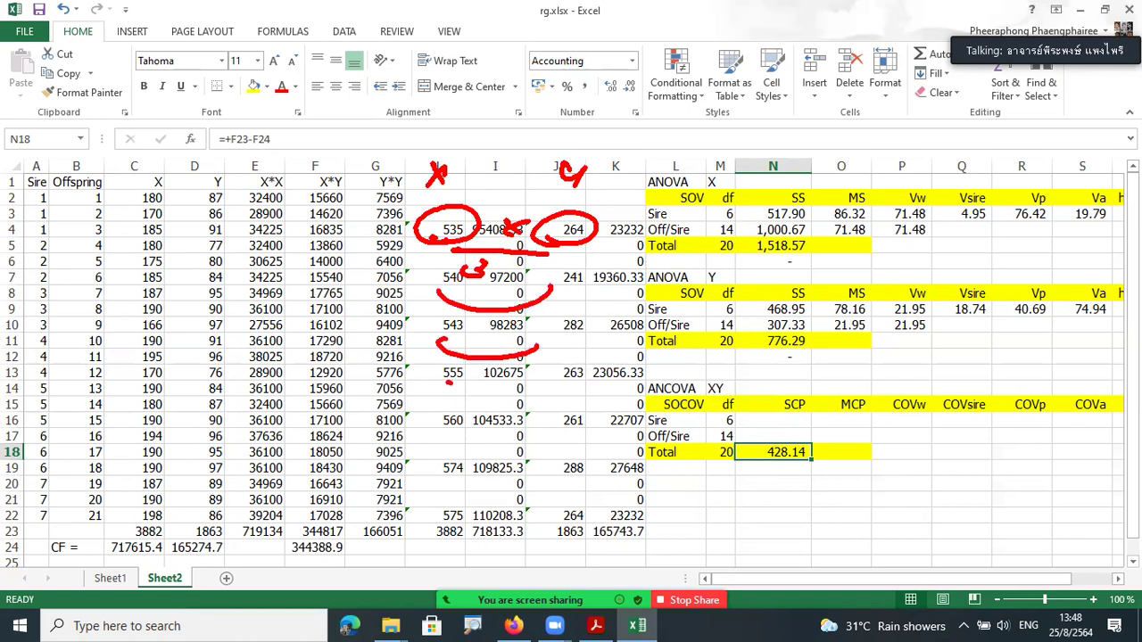
{"action": "left_click_drag", "start_coordinate": [446, 382], "coordinate": [530, 391]}
{"action": "left_click_drag", "start_coordinate": [446, 425], "coordinate": [478, 435]}
{"action": "left_click_drag", "start_coordinate": [622, 277], "coordinate": [609, 460]}
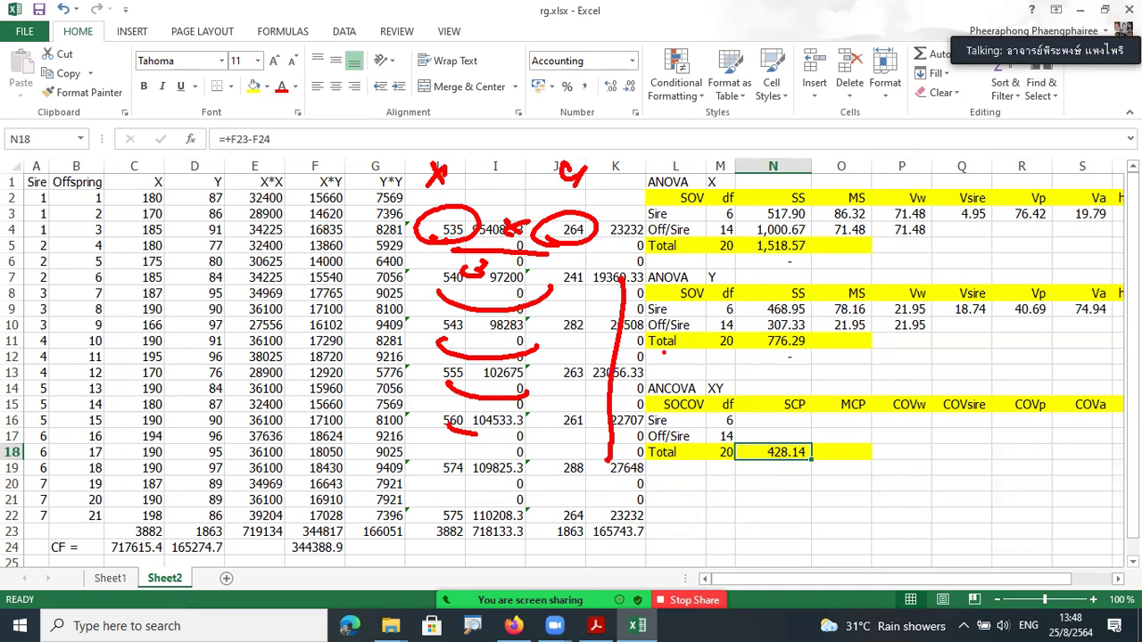
Step: Mark a new column beside K and its sum in red, underline the row 23 totals, and circle the XY correction factor and Sire SCP cell
{"action": "left_click_drag", "start_coordinate": [675, 157], "coordinate": [674, 512]}
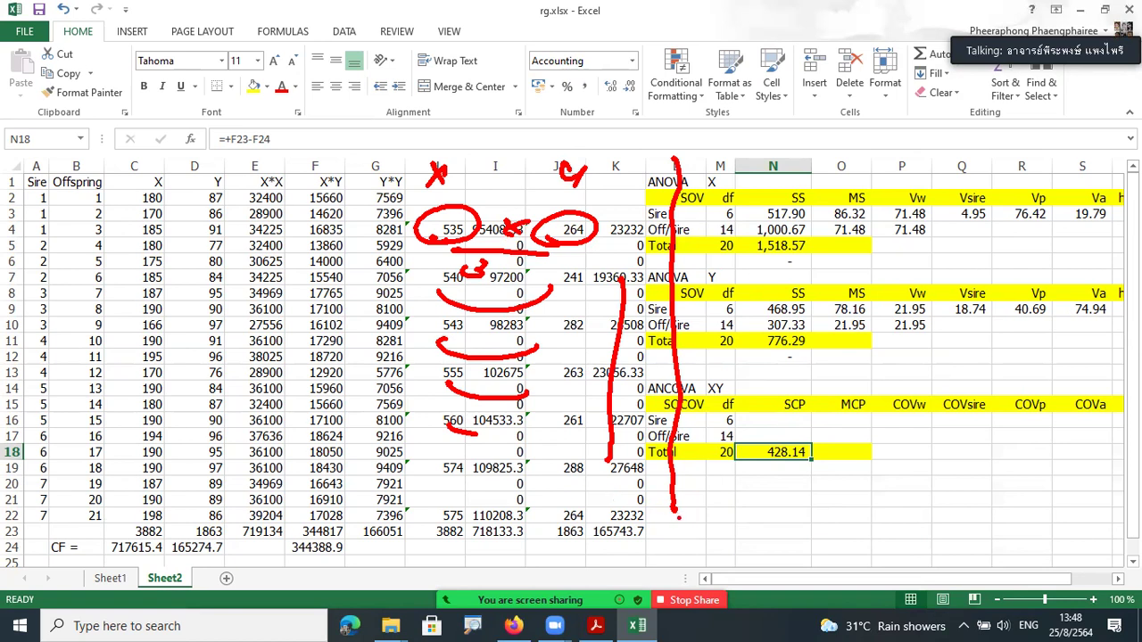
{"action": "mouse_move", "coordinate": [695, 518]}
{"action": "left_mouse_down"}
{"action": "mouse_move", "coordinate": [635, 516]}
{"action": "mouse_move", "coordinate": [681, 528]}
{"action": "mouse_move", "coordinate": [651, 535]}
{"action": "left_mouse_up"}
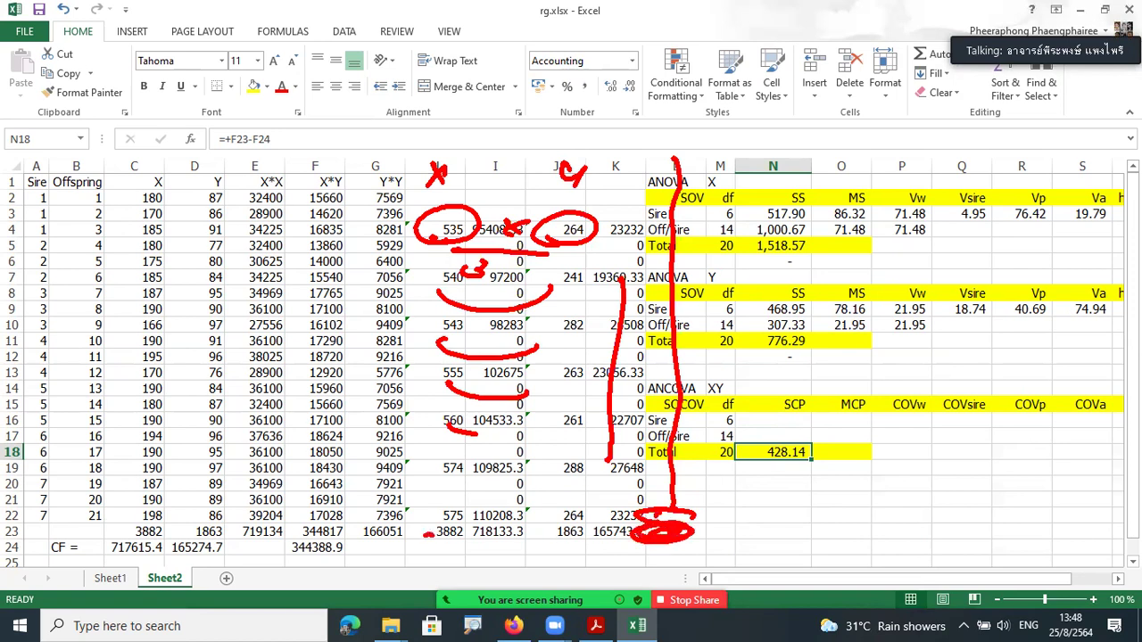
{"action": "left_click_drag", "start_coordinate": [429, 535], "coordinate": [603, 535]}
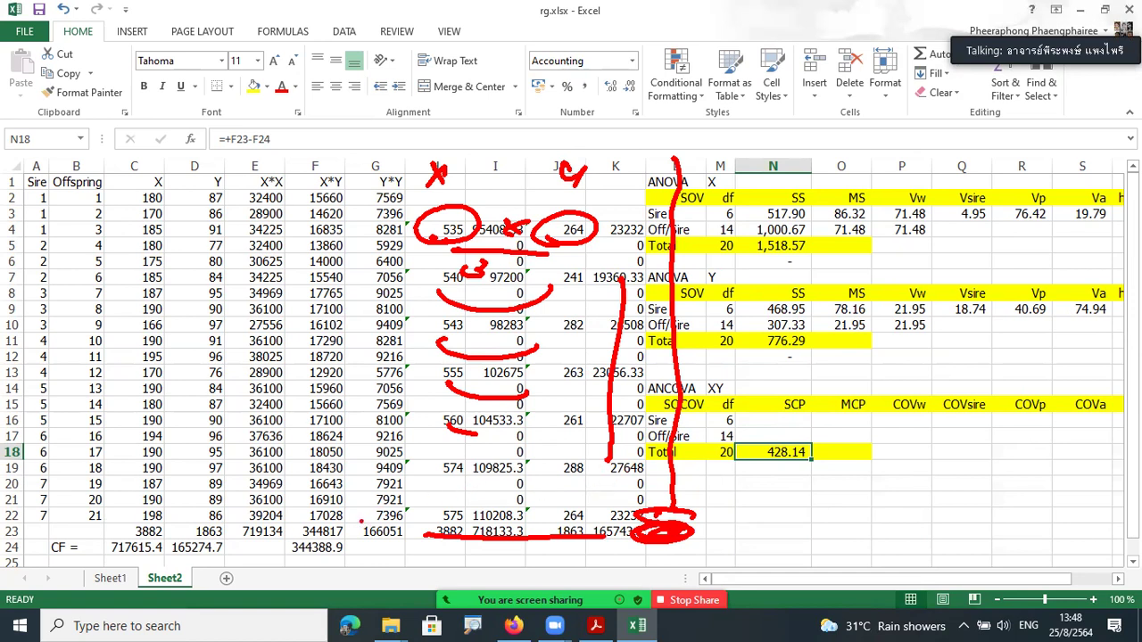
{"action": "mouse_move", "coordinate": [305, 560]}
{"action": "left_mouse_down"}
{"action": "mouse_move", "coordinate": [332, 556]}
{"action": "mouse_move", "coordinate": [250, 558]}
{"action": "mouse_move", "coordinate": [299, 562]}
{"action": "left_mouse_up"}
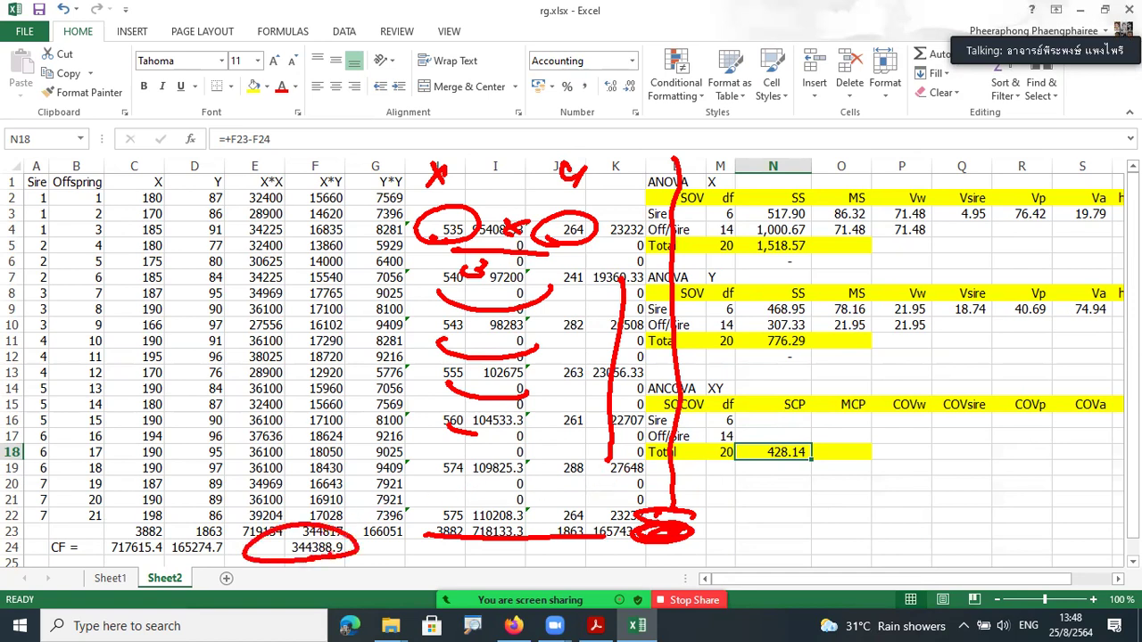
{"action": "mouse_move", "coordinate": [777, 416]}
{"action": "left_mouse_down"}
{"action": "mouse_move", "coordinate": [805, 429]}
{"action": "mouse_move", "coordinate": [777, 421]}
{"action": "left_mouse_up"}
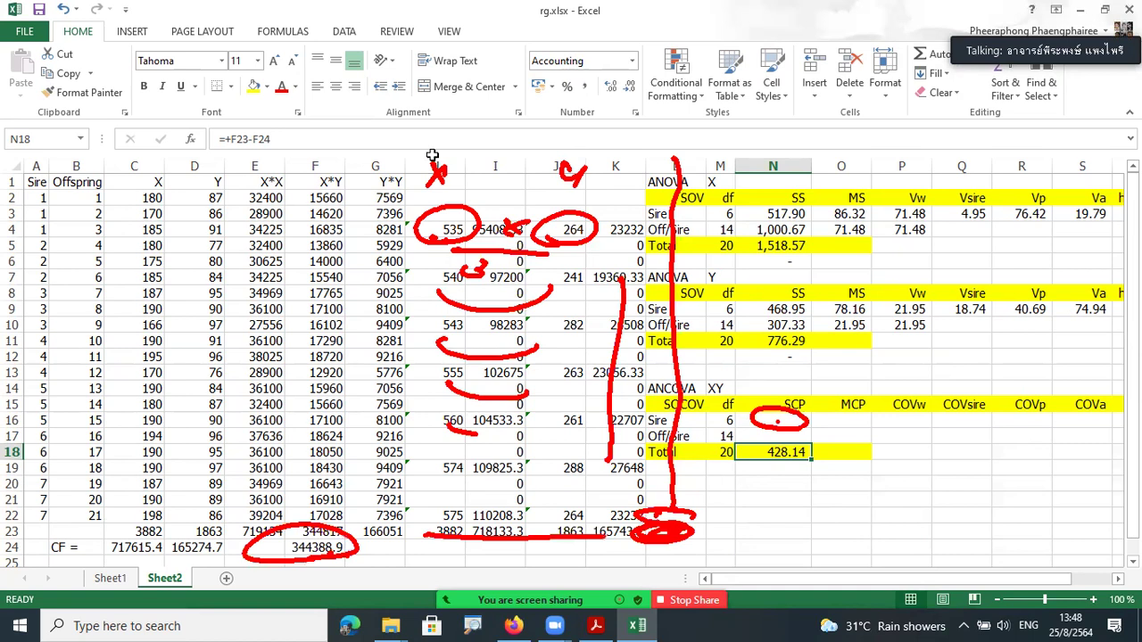
Step: Insert a blank column before the ANOVA tables and enter =H4*J4/3 in L4 for the first sire
{"action": "left_click", "coordinate": [676, 167]}
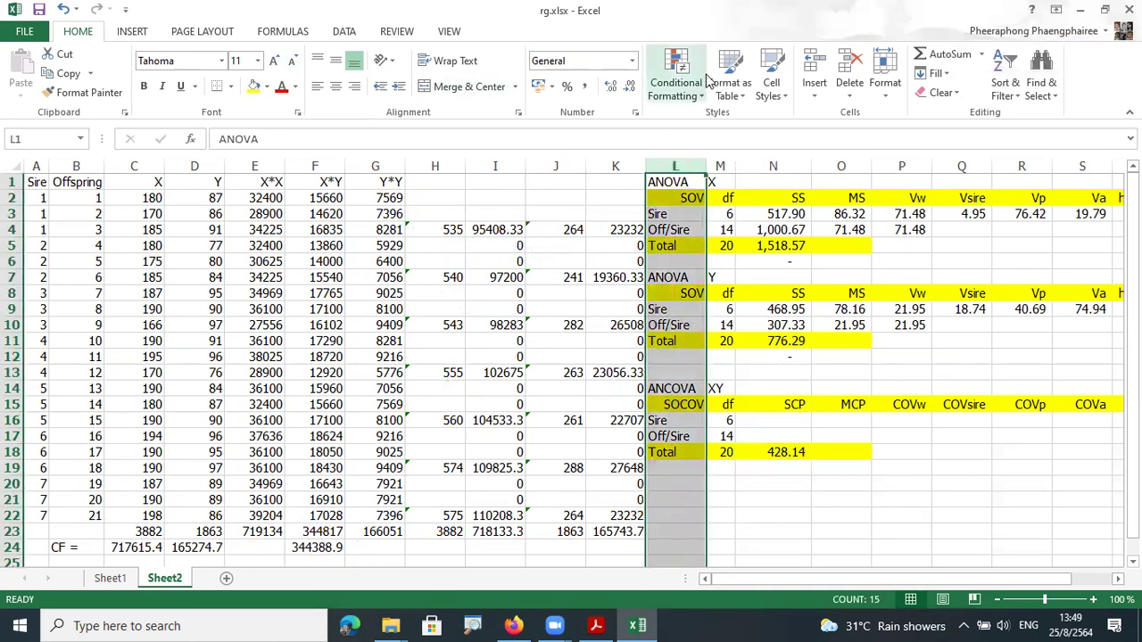
{"action": "left_click", "coordinate": [814, 69]}
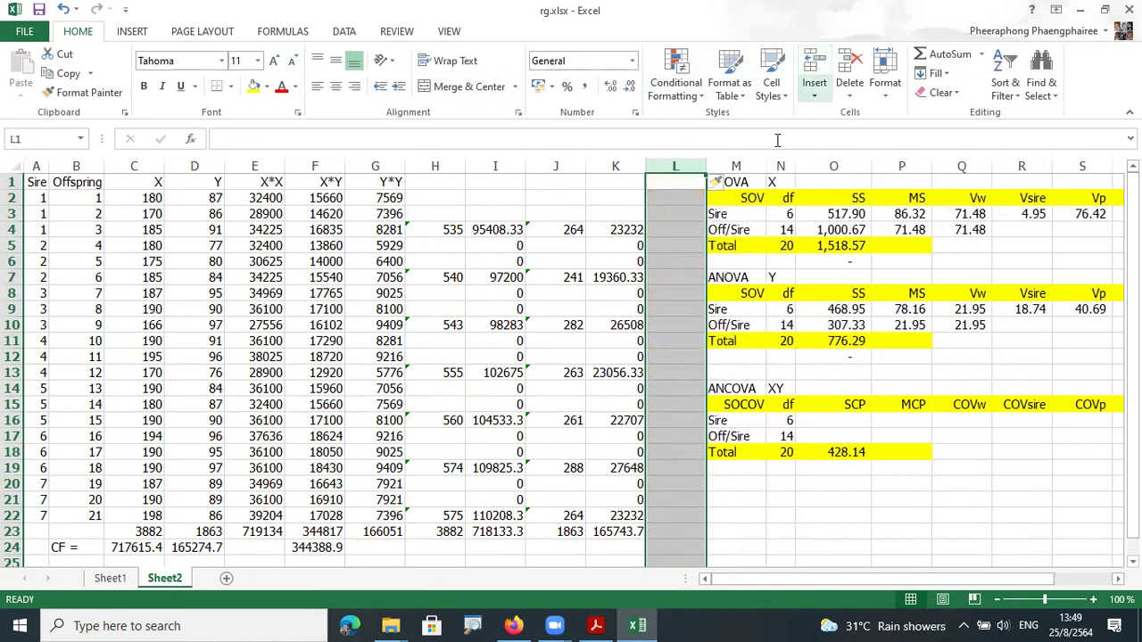
{"action": "left_click", "coordinate": [664, 232]}
{"action": "type", "text": "="}
{"action": "key", "text": "Left"}
{"action": "key", "text": "Left"}
{"action": "key", "text": "Left"}
{"action": "key", "text": "Left"}
{"action": "type", "text": "*"}
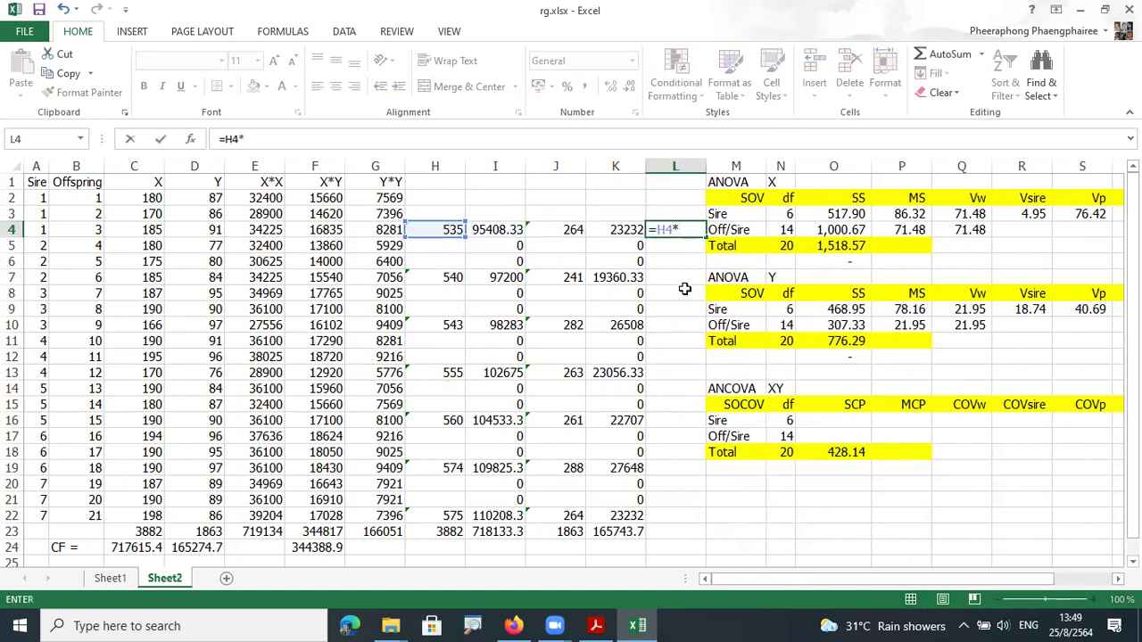
{"action": "key", "text": "Left"}
{"action": "key", "text": "Left"}
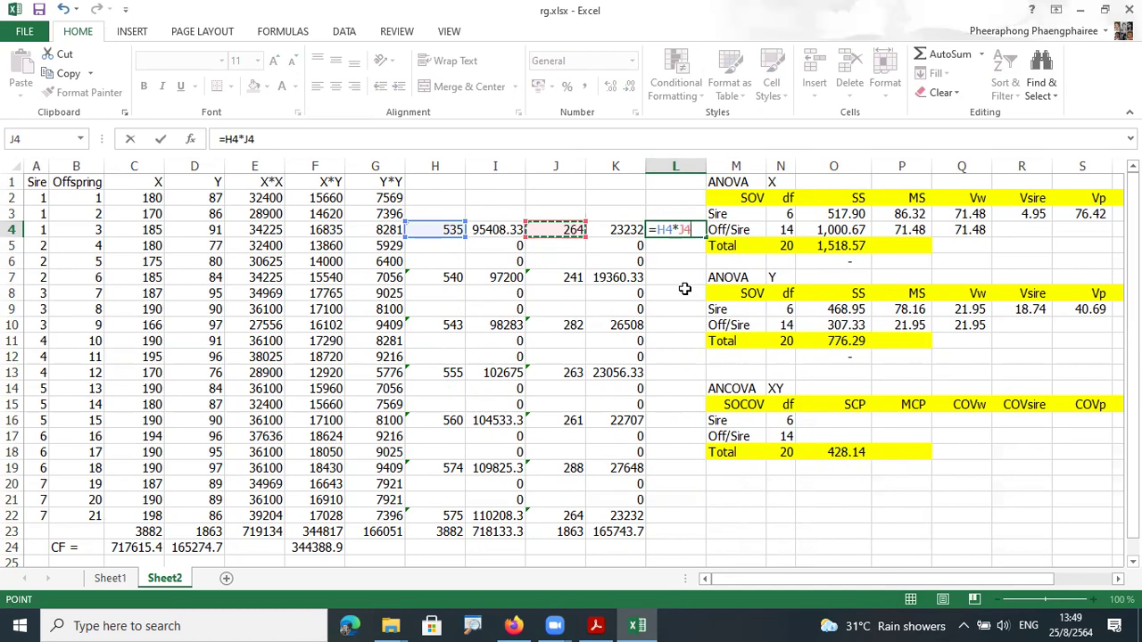
{"action": "type", "text": "/3"}
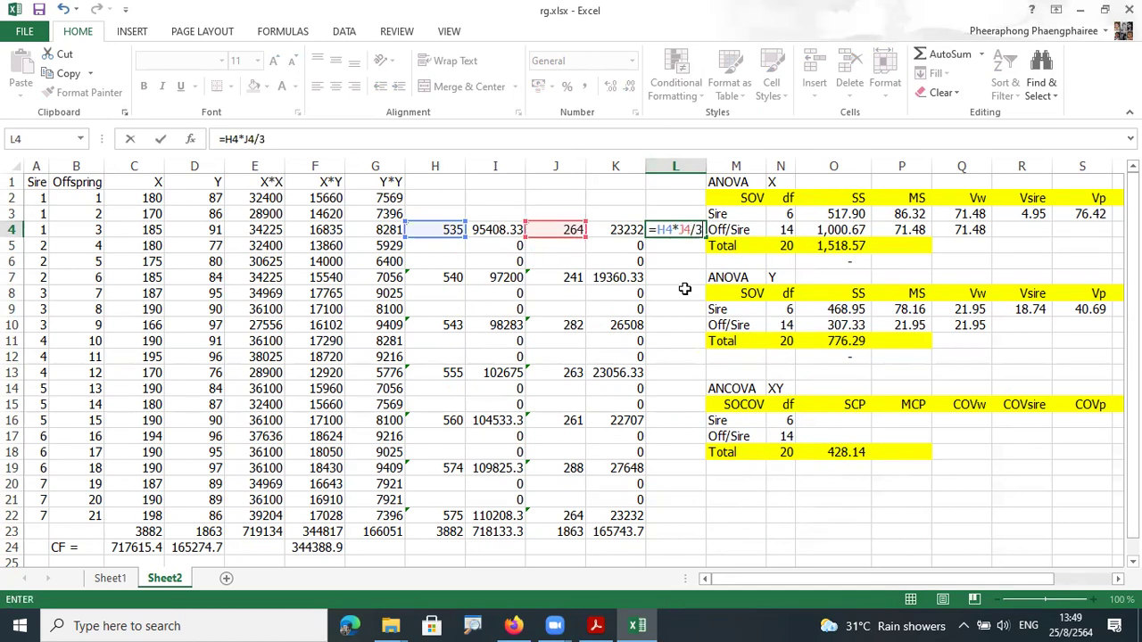
{"action": "key", "text": "Return"}
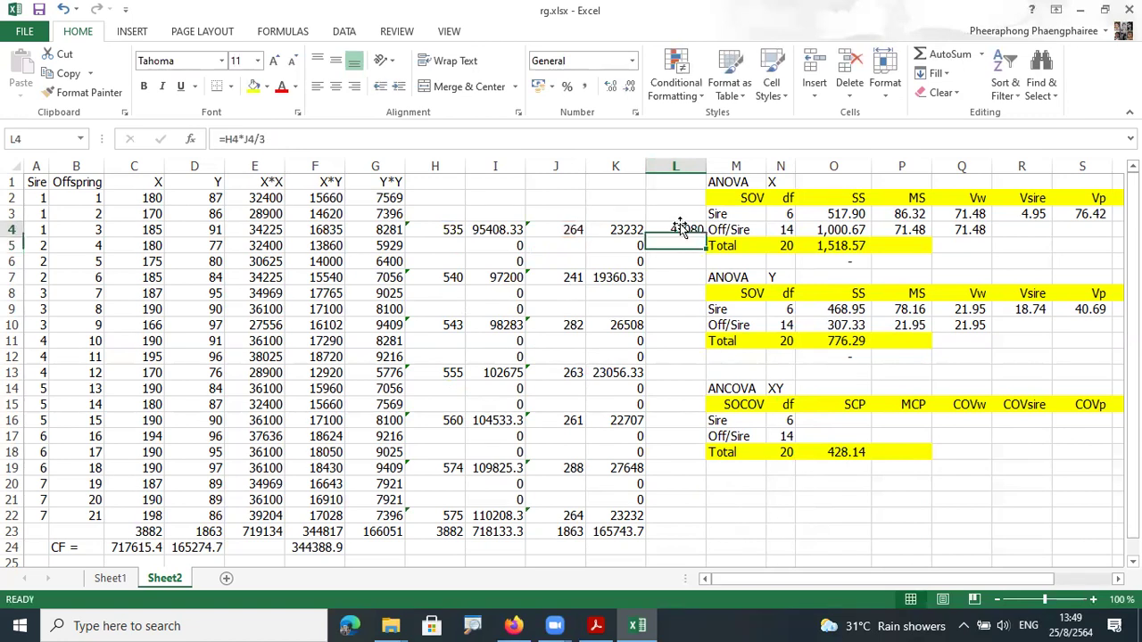
Step: Fill the sire product formula from L4 down to L22 and extend the K23 sum to L23
{"action": "left_click_drag", "start_coordinate": [705, 237], "coordinate": [703, 537]}
{"action": "left_click", "coordinate": [614, 532]}
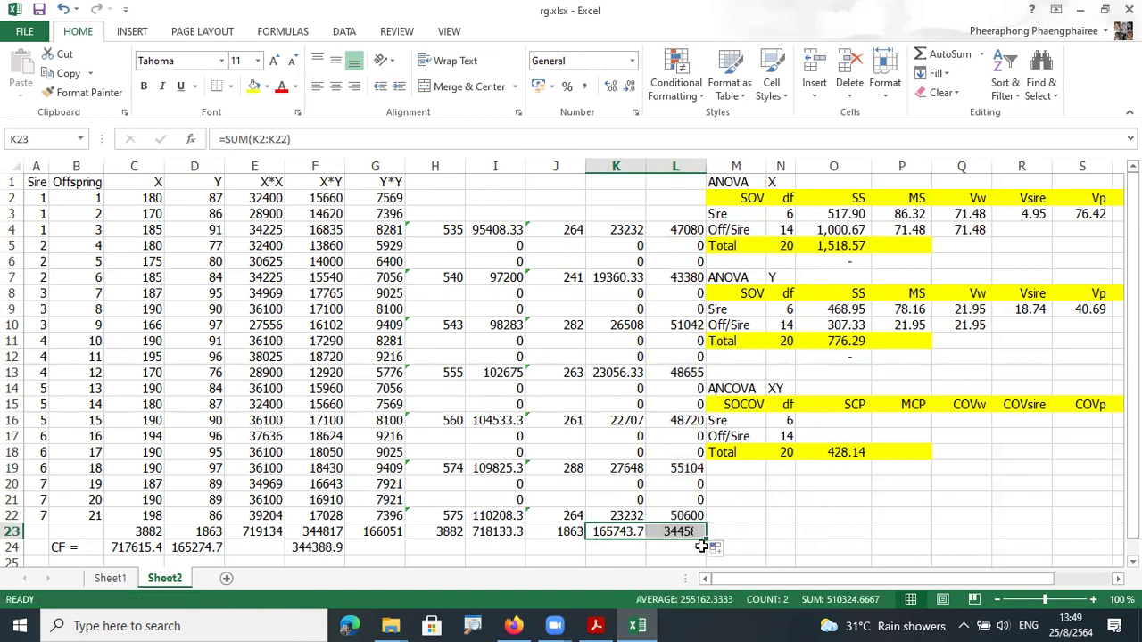
Step: Calculate the Sire SCP in O16 with the formula +L23-F24
{"action": "left_click", "coordinate": [849, 421]}
{"action": "type", "text": "+"}
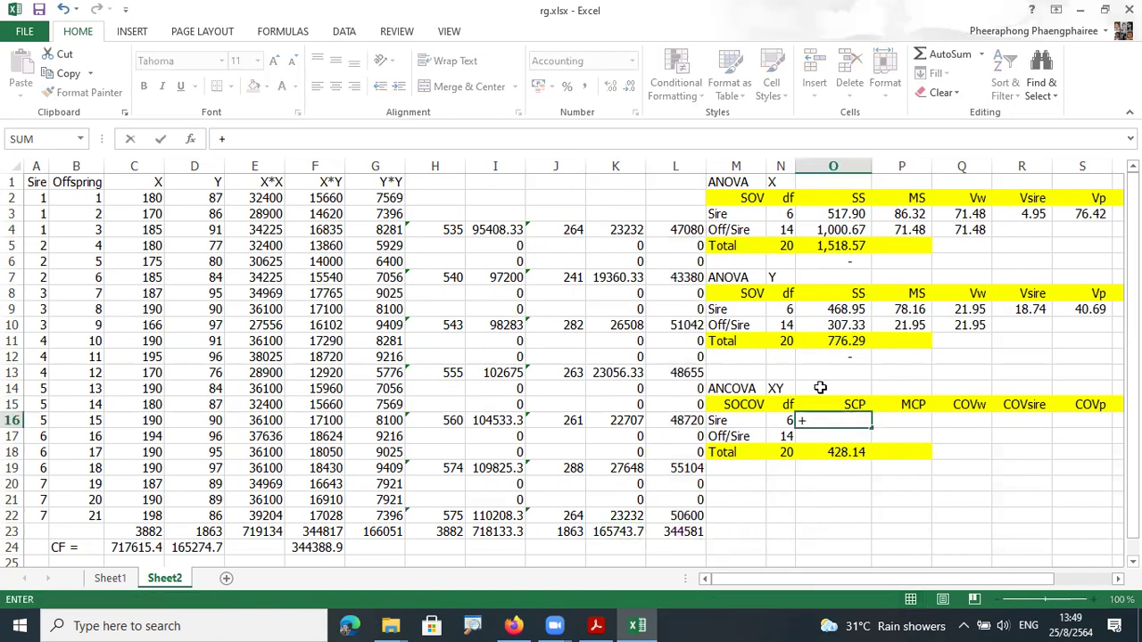
{"action": "left_click", "coordinate": [687, 531]}
{"action": "type", "text": "-"}
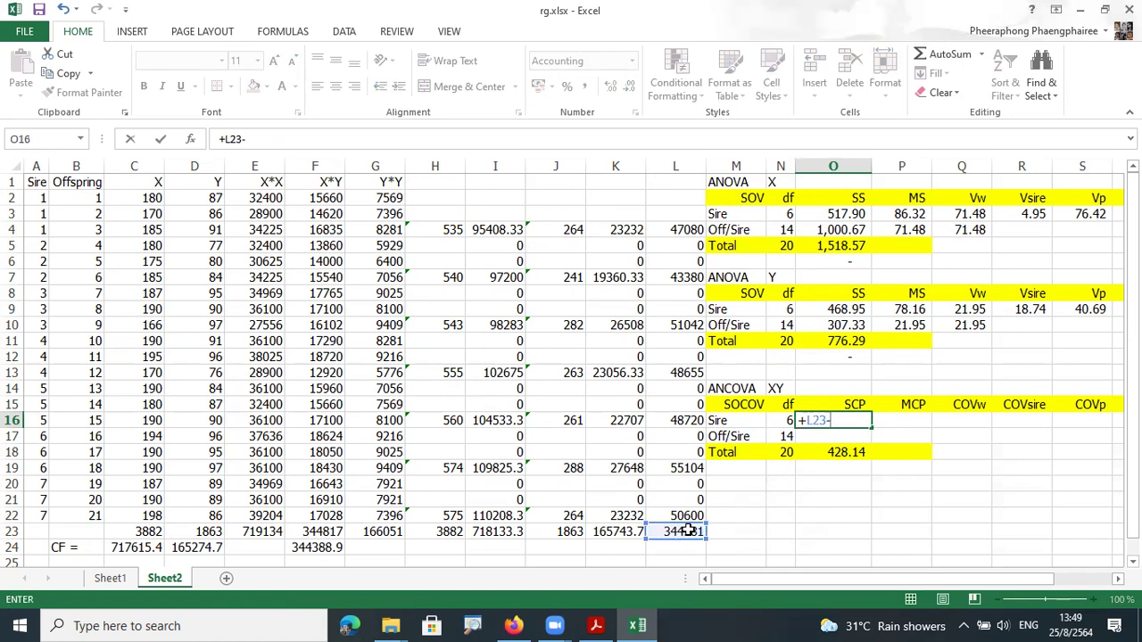
{"action": "left_click", "coordinate": [310, 547]}
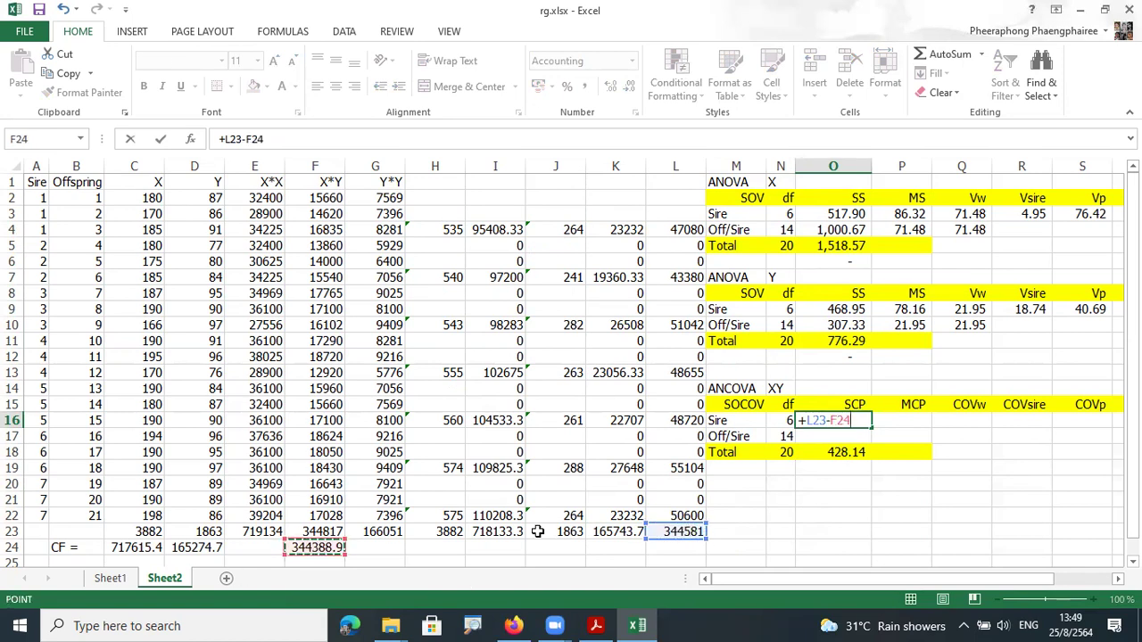
{"action": "key", "text": "Tab"}
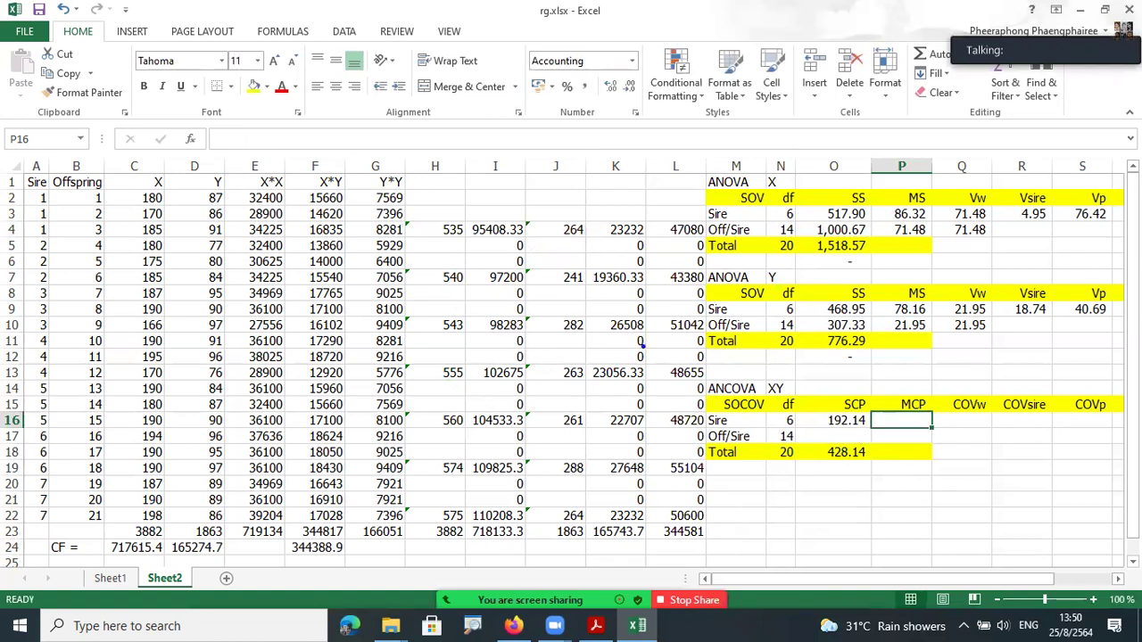
Step: Circle the Off/Sire SCP cell and the Off/Sire SS of ANOVA X in blue, and start its formula with Σxij² −
{"action": "mouse_move", "coordinate": [811, 442]}
{"action": "left_mouse_down"}
{"action": "mouse_move", "coordinate": [790, 426]}
{"action": "mouse_move", "coordinate": [825, 455]}
{"action": "left_mouse_up"}
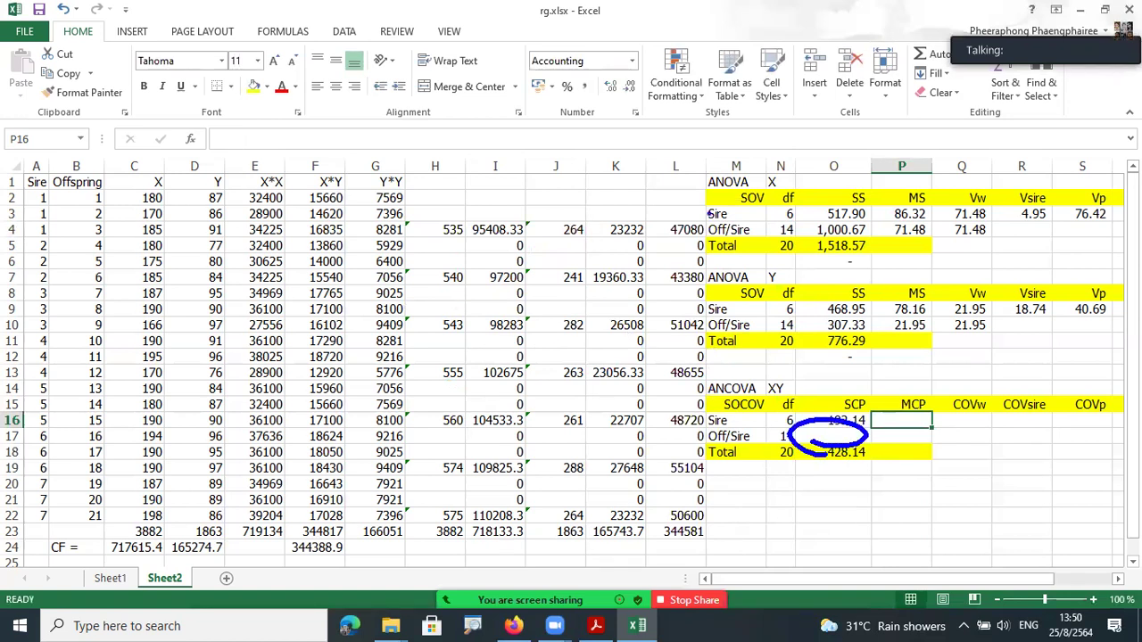
{"action": "mouse_move", "coordinate": [812, 233]}
{"action": "left_mouse_down"}
{"action": "mouse_move", "coordinate": [810, 248]}
{"action": "mouse_move", "coordinate": [782, 211]}
{"action": "mouse_move", "coordinate": [685, 198]}
{"action": "left_mouse_up"}
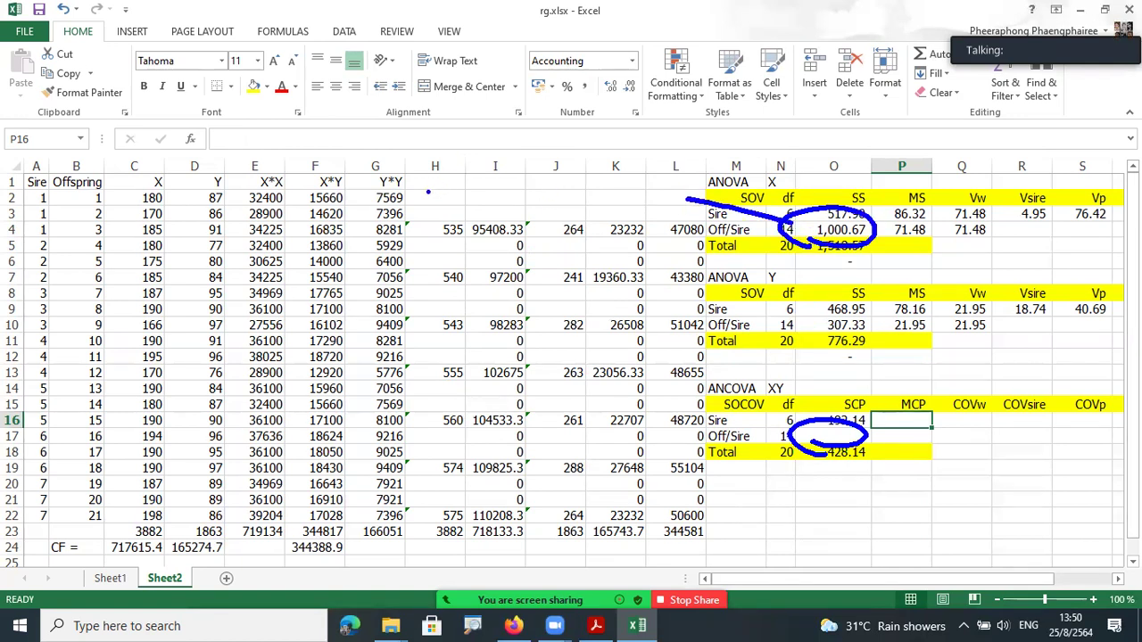
{"action": "mouse_move", "coordinate": [450, 177]}
{"action": "left_mouse_down"}
{"action": "mouse_move", "coordinate": [464, 201]}
{"action": "mouse_move", "coordinate": [448, 201]}
{"action": "left_mouse_up"}
{"action": "left_click_drag", "start_coordinate": [473, 192], "coordinate": [473, 214]}
{"action": "left_click_drag", "start_coordinate": [495, 183], "coordinate": [505, 171]}
{"action": "mouse_move", "coordinate": [433, 165]}
{"action": "left_mouse_down"}
{"action": "mouse_move", "coordinate": [442, 160]}
{"action": "mouse_move", "coordinate": [435, 202]}
{"action": "left_mouse_up"}
{"action": "left_click_drag", "start_coordinate": [523, 187], "coordinate": [553, 186]}
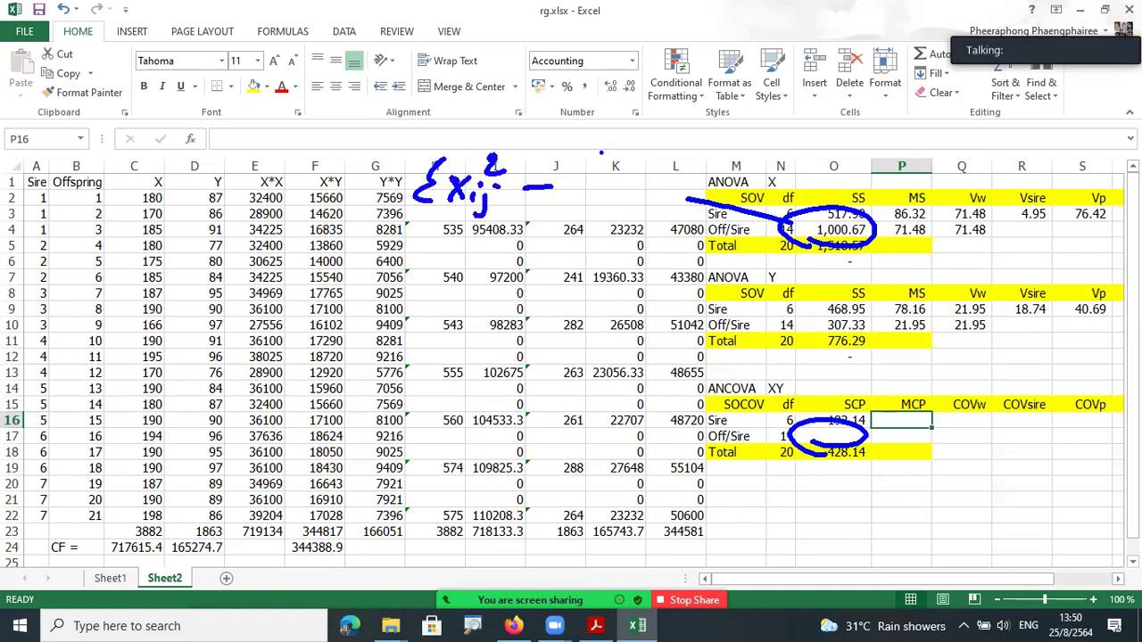
Step: Complete the blue Off/Sire formula with the second term Σ(xi.²/ni.) in parentheses
{"action": "left_click_drag", "start_coordinate": [596, 156], "coordinate": [614, 182]}
{"action": "mouse_move", "coordinate": [615, 157]}
{"action": "left_mouse_down"}
{"action": "mouse_move", "coordinate": [599, 186]}
{"action": "mouse_move", "coordinate": [627, 189]}
{"action": "left_mouse_up"}
{"action": "left_click", "coordinate": [629, 161]}
{"action": "left_click", "coordinate": [636, 184]}
{"action": "left_click_drag", "start_coordinate": [640, 132], "coordinate": [660, 154]}
{"action": "left_click_drag", "start_coordinate": [586, 200], "coordinate": [623, 195]}
{"action": "left_click_drag", "start_coordinate": [593, 207], "coordinate": [619, 221]}
{"action": "left_click_drag", "start_coordinate": [628, 203], "coordinate": [632, 210]}
{"action": "left_click_drag", "start_coordinate": [616, 222], "coordinate": [619, 231]}
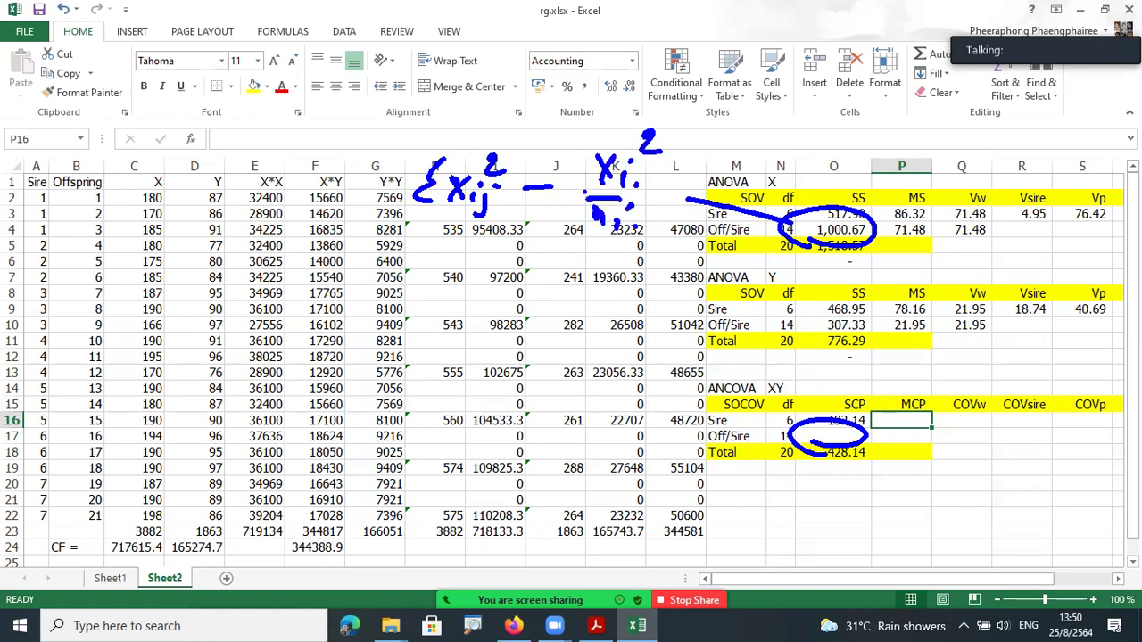
{"action": "left_click_drag", "start_coordinate": [579, 159], "coordinate": [570, 227]}
{"action": "left_click_drag", "start_coordinate": [649, 163], "coordinate": [656, 226]}
{"action": "left_click_drag", "start_coordinate": [558, 171], "coordinate": [564, 216]}
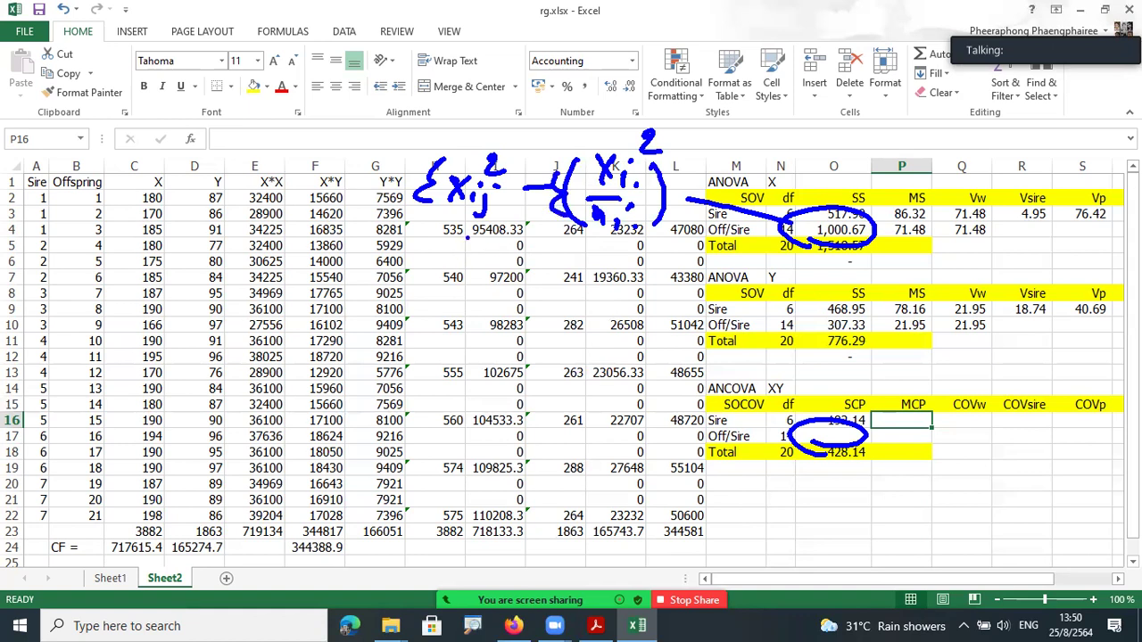
Step: Expand the first term in red as xx, rewrite it as Σxy, and circle the X*Y sum in F23
{"action": "mouse_move", "coordinate": [446, 211]}
{"action": "left_mouse_down"}
{"action": "mouse_move", "coordinate": [405, 255]}
{"action": "mouse_move", "coordinate": [323, 300]}
{"action": "mouse_move", "coordinate": [344, 274]}
{"action": "left_mouse_up"}
{"action": "left_click_drag", "start_coordinate": [340, 317], "coordinate": [369, 279]}
{"action": "left_click_drag", "start_coordinate": [358, 286], "coordinate": [373, 289]}
{"action": "left_click_drag", "start_coordinate": [318, 348], "coordinate": [341, 378]}
{"action": "mouse_move", "coordinate": [339, 350]}
{"action": "left_mouse_down"}
{"action": "mouse_move", "coordinate": [318, 380]}
{"action": "mouse_move", "coordinate": [363, 387]}
{"action": "left_mouse_up"}
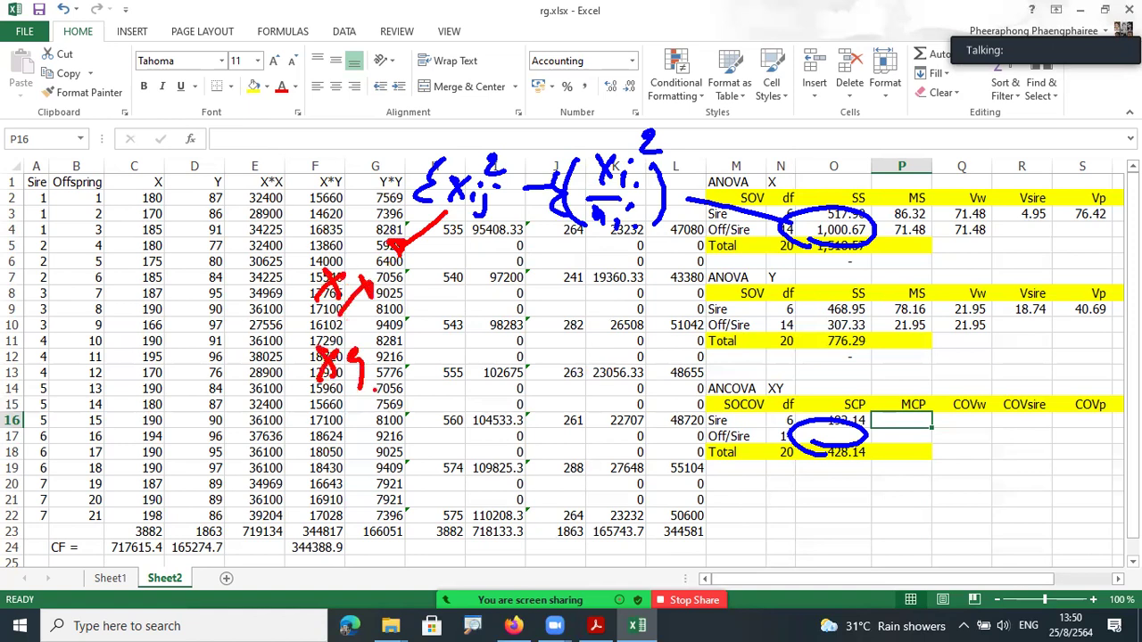
{"action": "mouse_move", "coordinate": [303, 336]}
{"action": "left_mouse_down"}
{"action": "mouse_move", "coordinate": [288, 341]}
{"action": "mouse_move", "coordinate": [300, 380]}
{"action": "left_mouse_up"}
{"action": "left_click_drag", "start_coordinate": [323, 540], "coordinate": [348, 535]}
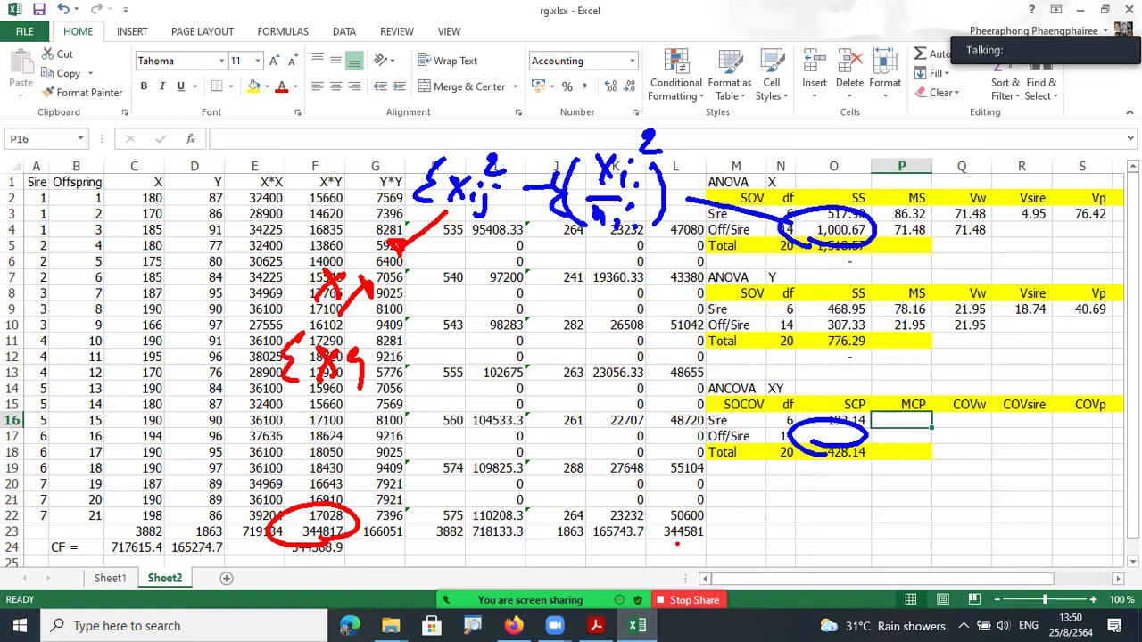
Step: Circle the L23 sum and expand the second term's numerator in red as xi.xi., rewritten below as xi.yi
{"action": "left_click_drag", "start_coordinate": [675, 546], "coordinate": [680, 548]}
{"action": "left_click_drag", "start_coordinate": [615, 196], "coordinate": [559, 251]}
{"action": "mouse_move", "coordinate": [507, 282]}
{"action": "left_mouse_down"}
{"action": "mouse_move", "coordinate": [525, 309]}
{"action": "mouse_move", "coordinate": [503, 320]}
{"action": "left_mouse_up"}
{"action": "left_click_drag", "start_coordinate": [533, 302], "coordinate": [537, 317]}
{"action": "mouse_move", "coordinate": [541, 287]}
{"action": "left_mouse_down"}
{"action": "mouse_move", "coordinate": [587, 312]}
{"action": "mouse_move", "coordinate": [566, 323]}
{"action": "mouse_move", "coordinate": [603, 321]}
{"action": "left_mouse_up"}
{"action": "left_click_drag", "start_coordinate": [609, 285], "coordinate": [610, 289]}
{"action": "left_click_drag", "start_coordinate": [610, 314], "coordinate": [617, 318]}
{"action": "left_click_drag", "start_coordinate": [497, 371], "coordinate": [517, 403]}
{"action": "mouse_move", "coordinate": [522, 368]}
{"action": "left_mouse_down"}
{"action": "mouse_move", "coordinate": [500, 407]}
{"action": "mouse_move", "coordinate": [530, 389]}
{"action": "left_mouse_up"}
{"action": "left_click_drag", "start_coordinate": [526, 400], "coordinate": [528, 409]}
{"action": "left_click_drag", "start_coordinate": [536, 399], "coordinate": [543, 407]}
{"action": "mouse_move", "coordinate": [562, 364]}
{"action": "left_mouse_down"}
{"action": "mouse_move", "coordinate": [552, 389]}
{"action": "mouse_move", "coordinate": [562, 410]}
{"action": "left_mouse_up"}
{"action": "mouse_move", "coordinate": [582, 391]}
{"action": "left_mouse_down"}
{"action": "mouse_move", "coordinate": [587, 420]}
{"action": "mouse_move", "coordinate": [596, 384]}
{"action": "left_mouse_up"}
{"action": "left_click_drag", "start_coordinate": [587, 412], "coordinate": [589, 417]}
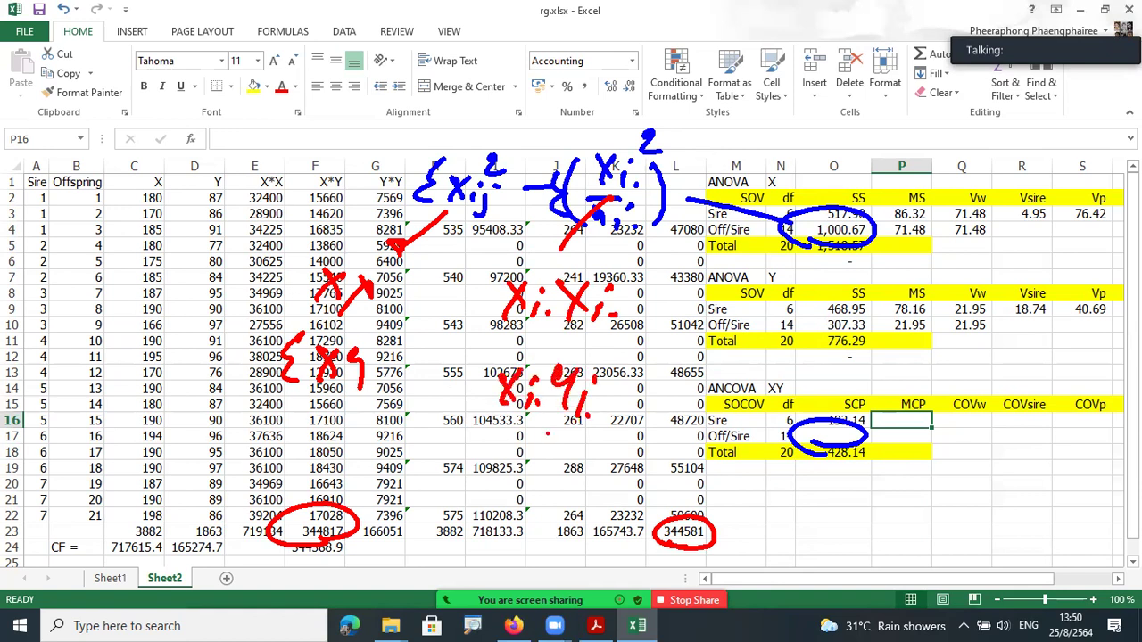
Step: Divide xi.yi. by n, put a summation sign before the fraction, and draw an arrow from it towards the L23 sum
{"action": "mouse_move", "coordinate": [494, 432]}
{"action": "left_mouse_down"}
{"action": "mouse_move", "coordinate": [594, 433]}
{"action": "mouse_move", "coordinate": [527, 460]}
{"action": "left_mouse_up"}
{"action": "left_click_drag", "start_coordinate": [531, 457], "coordinate": [548, 456]}
{"action": "left_click_drag", "start_coordinate": [552, 463], "coordinate": [554, 465]}
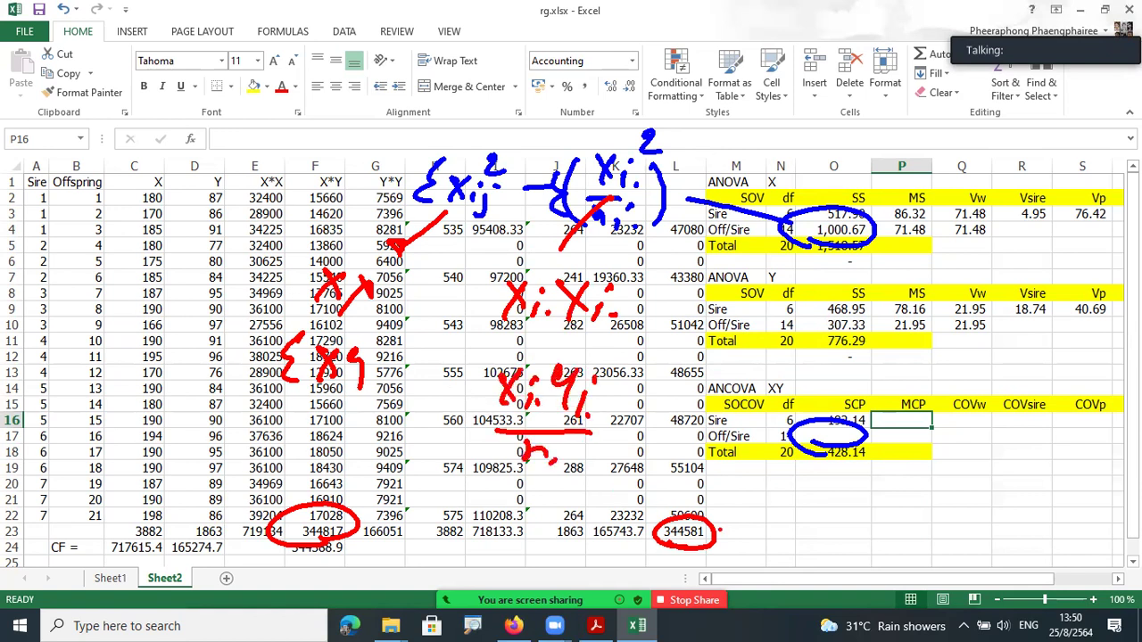
{"action": "mouse_move", "coordinate": [464, 395]}
{"action": "left_mouse_down"}
{"action": "mouse_move", "coordinate": [440, 432]}
{"action": "mouse_move", "coordinate": [448, 448]}
{"action": "left_mouse_up"}
{"action": "left_click_drag", "start_coordinate": [478, 415], "coordinate": [473, 433]}
{"action": "left_click_drag", "start_coordinate": [587, 414], "coordinate": [592, 424]}
{"action": "mouse_move", "coordinate": [564, 489]}
{"action": "left_mouse_down"}
{"action": "mouse_move", "coordinate": [644, 514]}
{"action": "mouse_move", "coordinate": [637, 521]}
{"action": "left_mouse_up"}
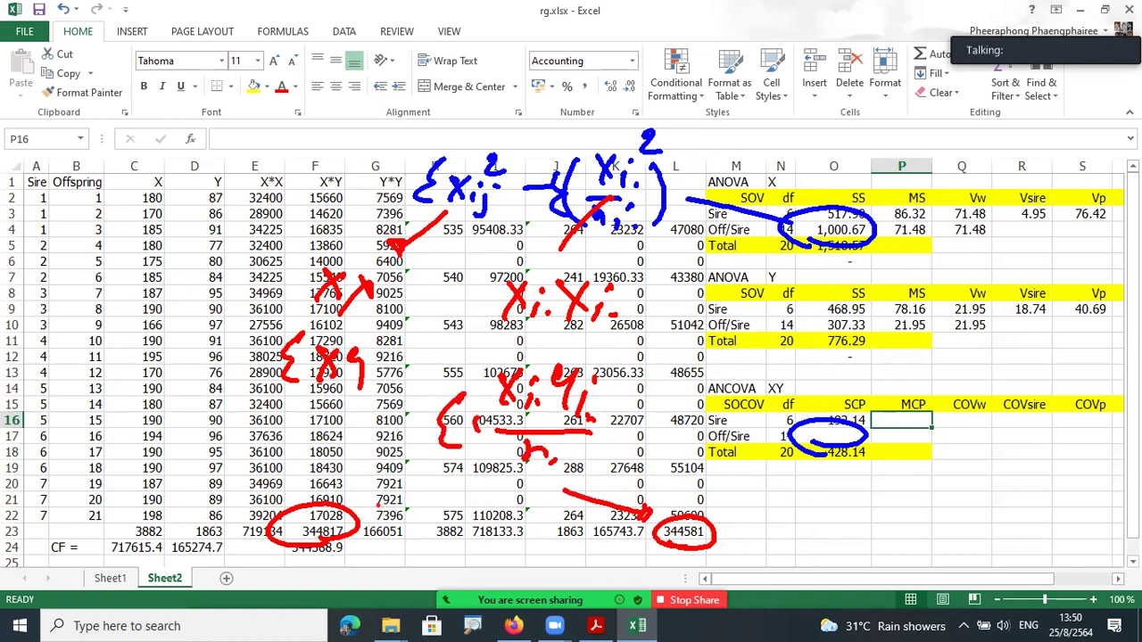
Step: Number the circled F23 and L23 sums 1 and 2, and draw a line from them towards the Off/Sire SCP cell
{"action": "mouse_move", "coordinate": [358, 496]}
{"action": "left_mouse_down"}
{"action": "mouse_move", "coordinate": [364, 506]}
{"action": "mouse_move", "coordinate": [348, 499]}
{"action": "mouse_move", "coordinate": [365, 492]}
{"action": "left_mouse_up"}
{"action": "mouse_move", "coordinate": [612, 535]}
{"action": "left_mouse_down"}
{"action": "mouse_move", "coordinate": [628, 534]}
{"action": "mouse_move", "coordinate": [628, 551]}
{"action": "left_mouse_up"}
{"action": "left_click_drag", "start_coordinate": [637, 533], "coordinate": [605, 560]}
{"action": "left_click_drag", "start_coordinate": [644, 516], "coordinate": [810, 442]}
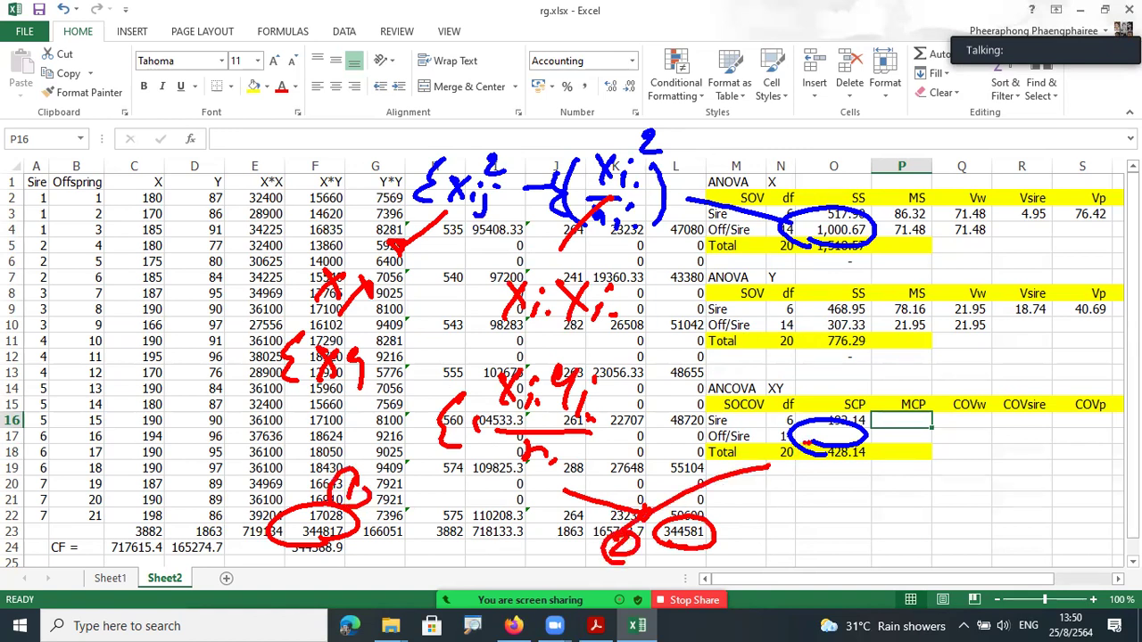
Step: Calculate the Off/Sire SCP in O17 with the formula +F23-L23
{"action": "left_click", "coordinate": [855, 432]}
{"action": "type", "text": "+"}
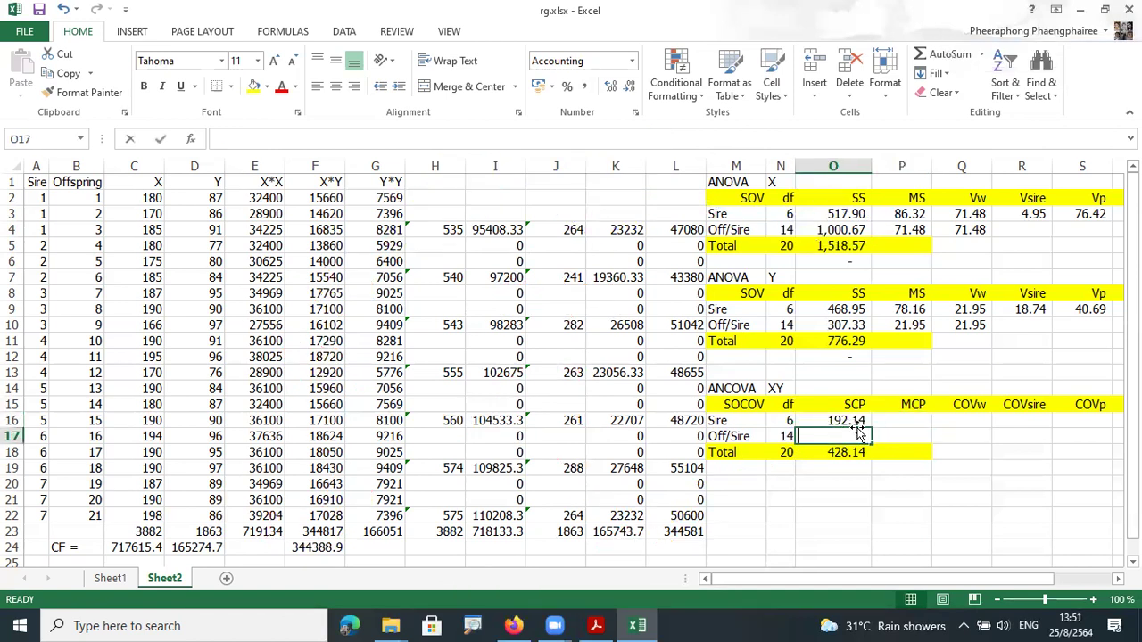
{"action": "left_click", "coordinate": [323, 531]}
{"action": "type", "text": "-"}
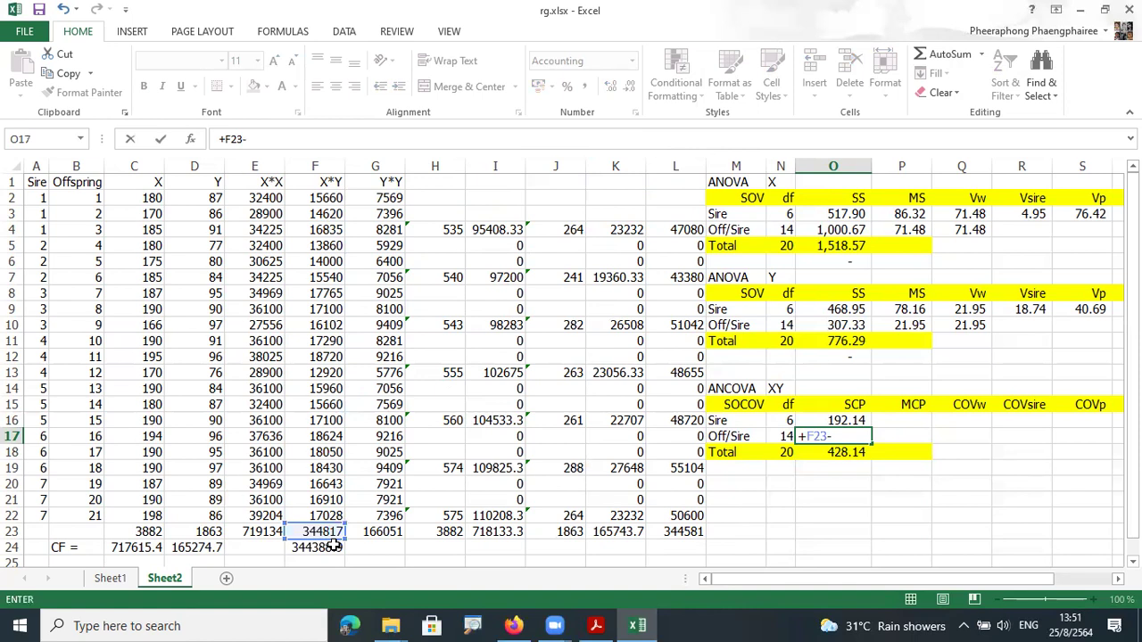
{"action": "left_click", "coordinate": [689, 537]}
{"action": "key", "text": "Tab"}
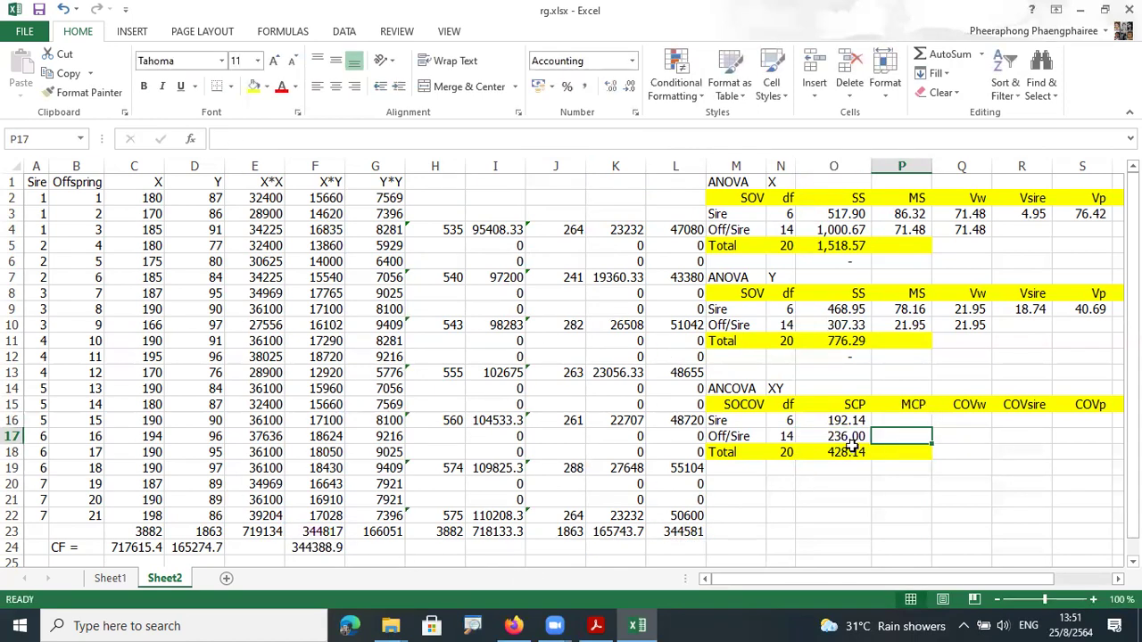
Step: Copy the check formula from O12 under ANOVA Y to O19 below the ANCOVA SCP total
{"action": "left_click", "coordinate": [840, 457]}
{"action": "left_click", "coordinate": [847, 357]}
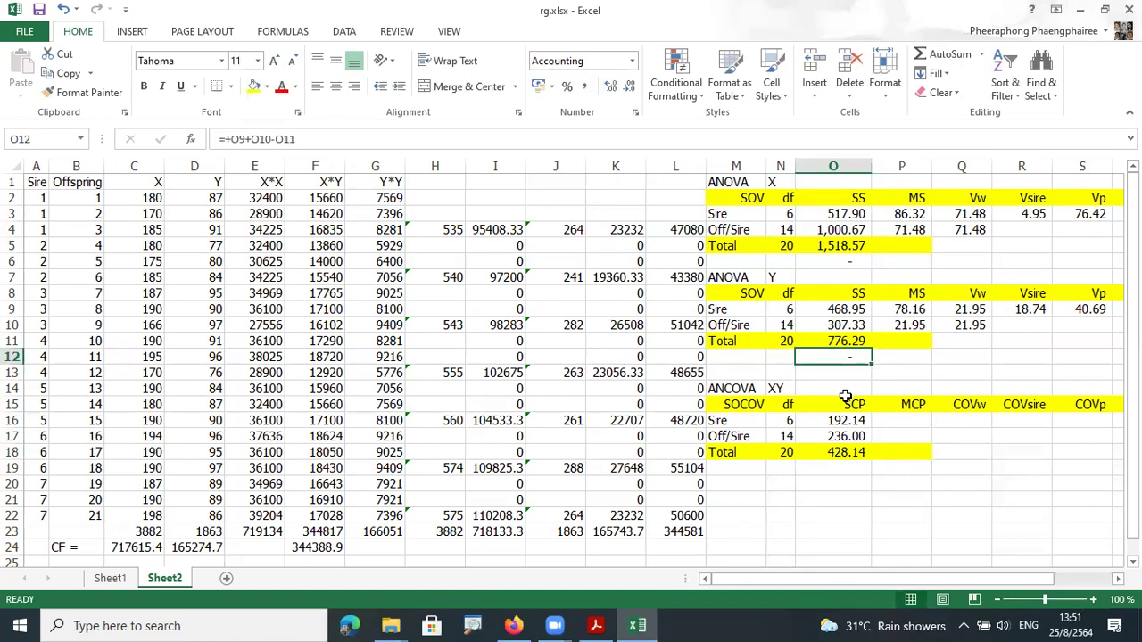
{"action": "key", "text": "ctrl+c"}
{"action": "left_click", "coordinate": [835, 465]}
{"action": "key", "text": "ctrl+v"}
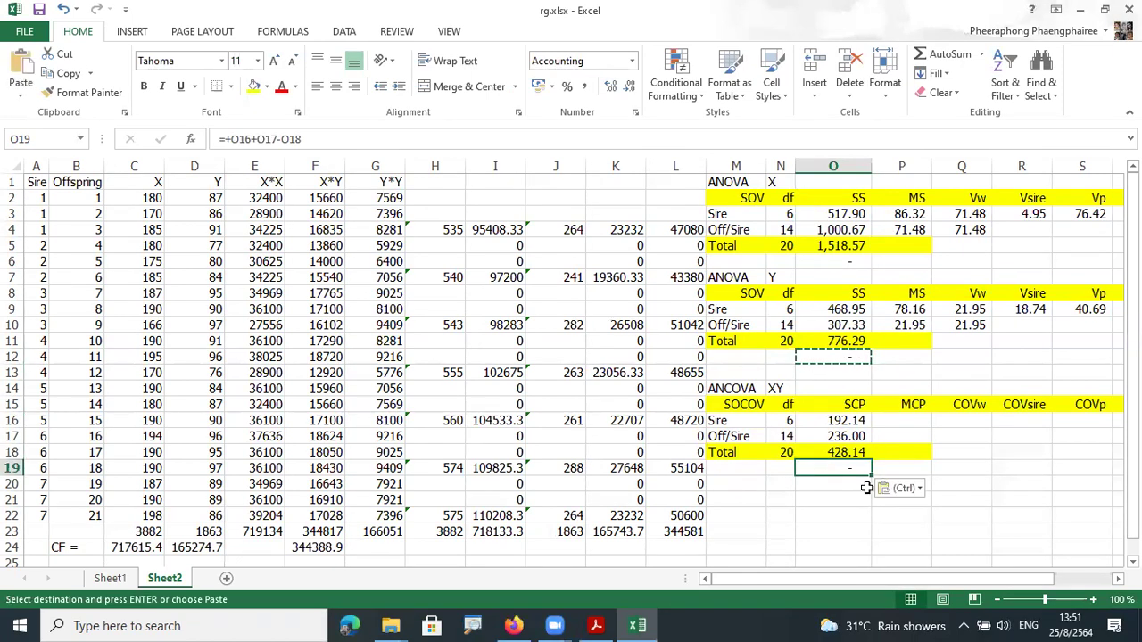
{"action": "key", "text": "Escape"}
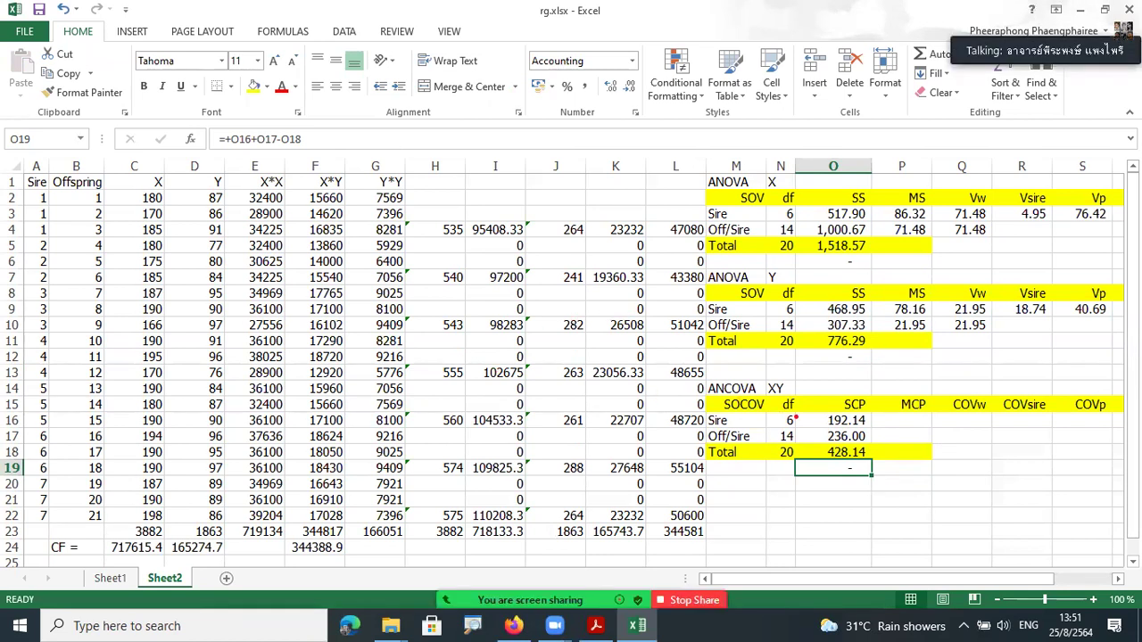
Step: Circle the ANCOVA SCP values and the check cell in red, marking the Sire and Off/Sire addition and the Total subtraction
{"action": "mouse_move", "coordinate": [862, 412]}
{"action": "left_mouse_down"}
{"action": "mouse_move", "coordinate": [878, 437]}
{"action": "mouse_move", "coordinate": [863, 452]}
{"action": "left_mouse_up"}
{"action": "mouse_move", "coordinate": [811, 425]}
{"action": "left_mouse_down"}
{"action": "mouse_move", "coordinate": [798, 406]}
{"action": "mouse_move", "coordinate": [807, 430]}
{"action": "mouse_move", "coordinate": [760, 421]}
{"action": "left_mouse_up"}
{"action": "mouse_move", "coordinate": [777, 407]}
{"action": "left_mouse_down"}
{"action": "mouse_move", "coordinate": [766, 419]}
{"action": "mouse_move", "coordinate": [865, 446]}
{"action": "mouse_move", "coordinate": [754, 452]}
{"action": "left_mouse_up"}
{"action": "left_click_drag", "start_coordinate": [867, 450], "coordinate": [799, 466]}
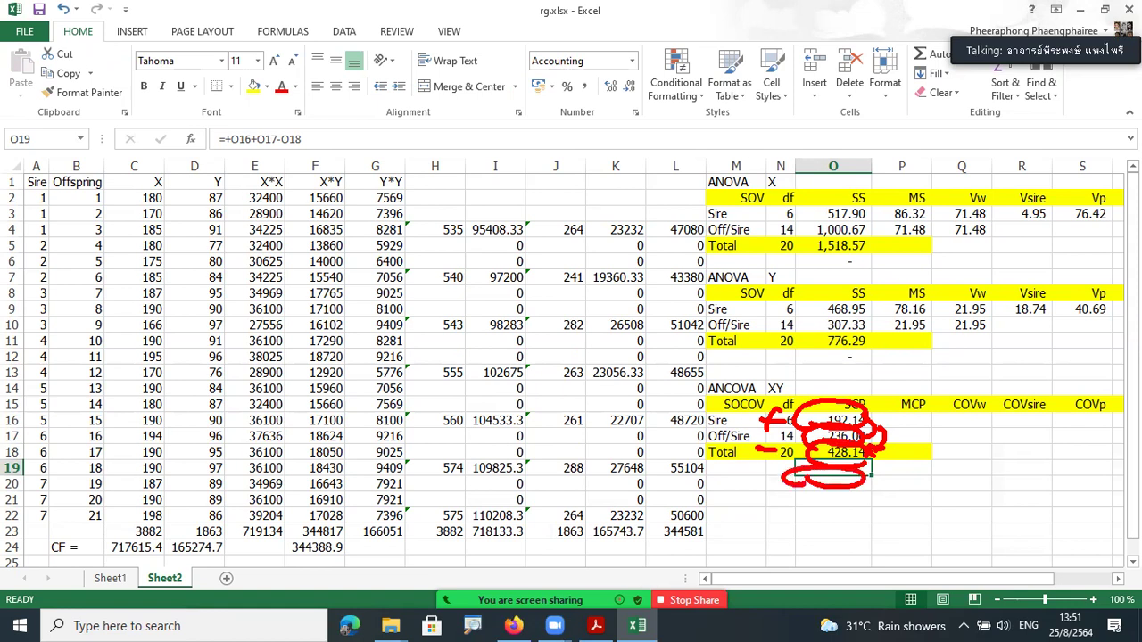
{"action": "left_click_drag", "start_coordinate": [760, 500], "coordinate": [764, 516]}
{"action": "left_click_drag", "start_coordinate": [772, 503], "coordinate": [796, 522]}
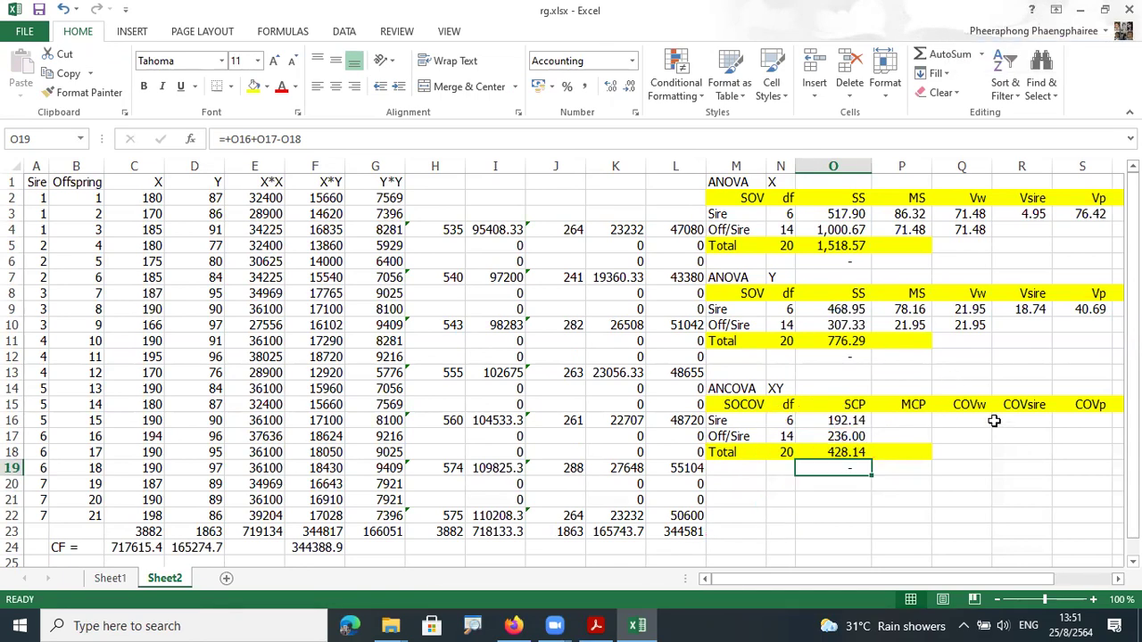
Step: Bring the ANOVA and ANCOVA tables starting at column M into view and set the sheet zoom to 130%
{"action": "left_click", "coordinate": [1117, 578]}
{"action": "scroll", "coordinate": [539, 198], "scroll_direction": "right", "scroll_amount": 10}
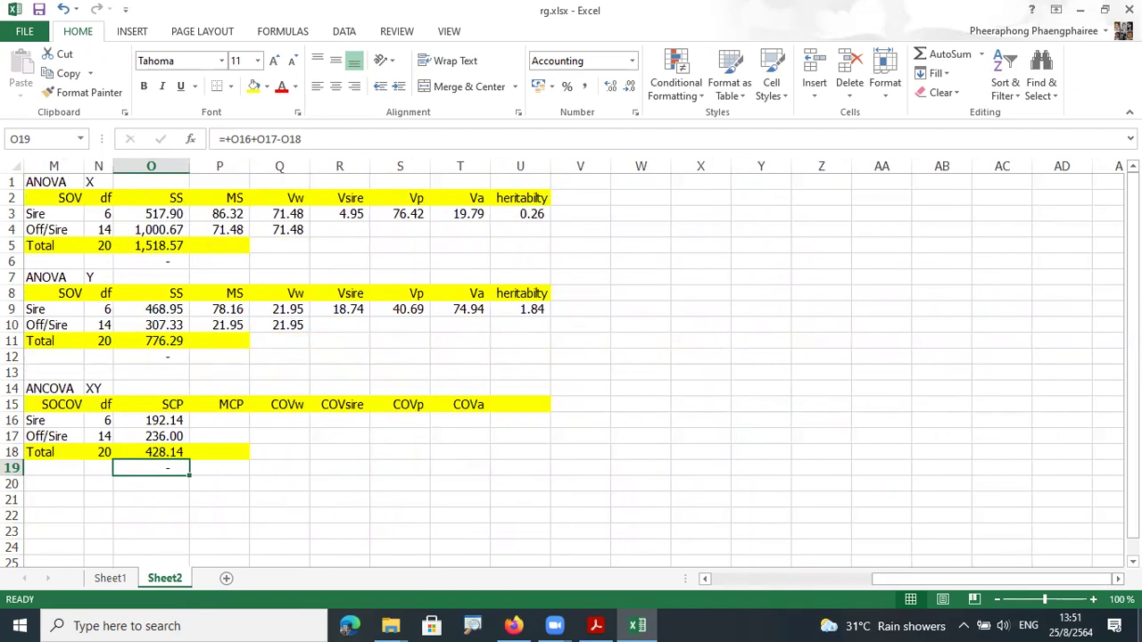
{"action": "left_click", "coordinate": [55, 182]}
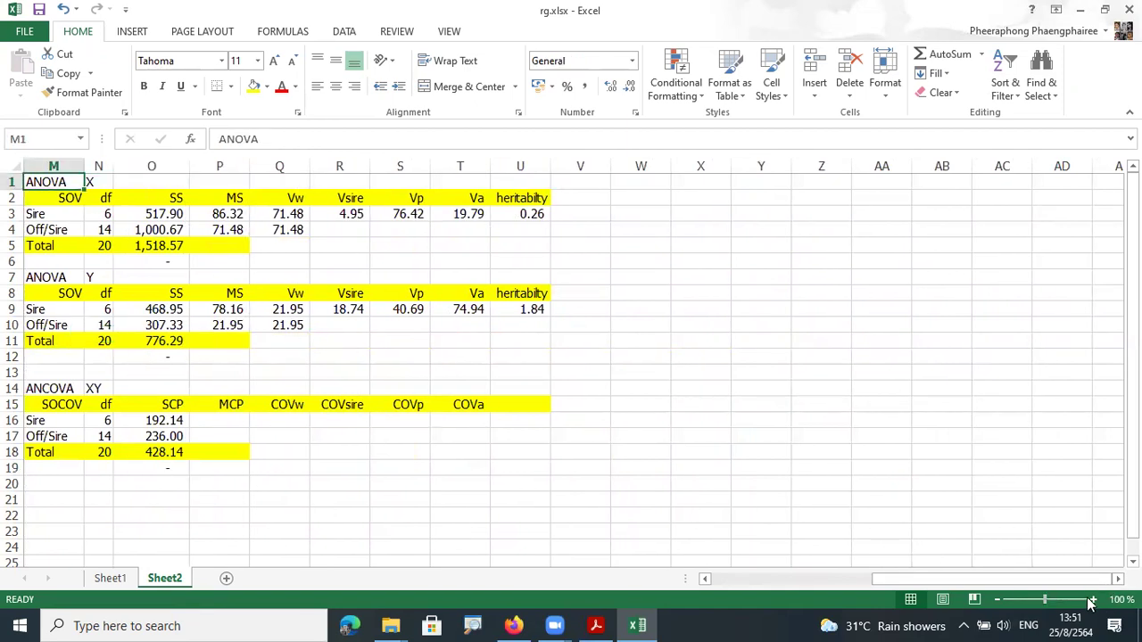
{"action": "left_click", "coordinate": [1122, 600]}
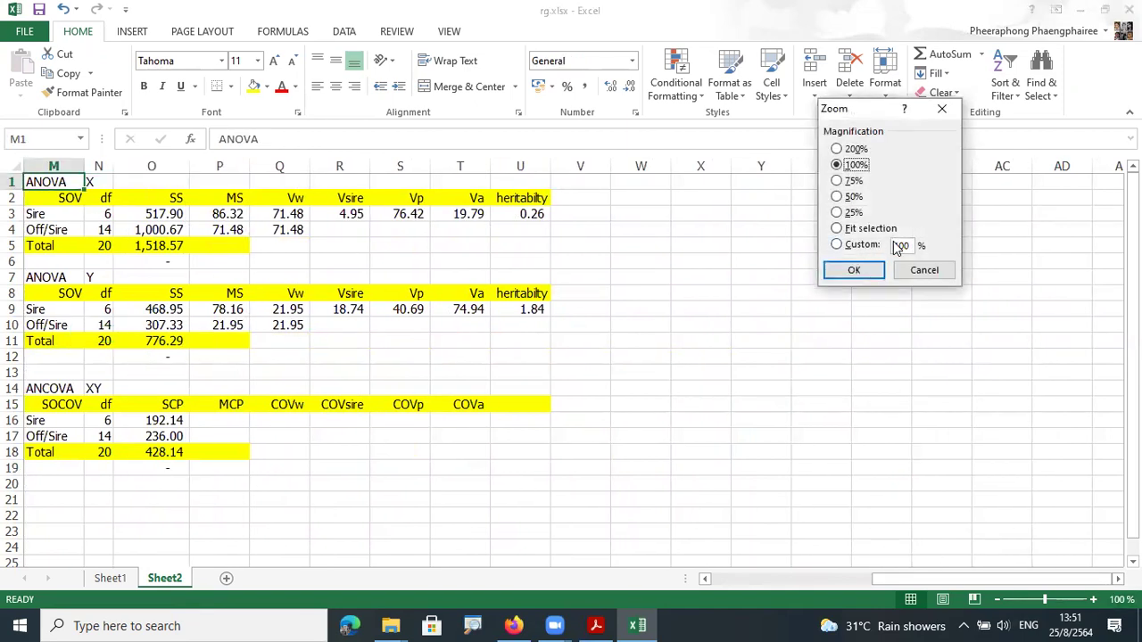
{"action": "double_click", "coordinate": [901, 246]}
{"action": "type", "text": "150"}
{"action": "key", "text": "Return"}
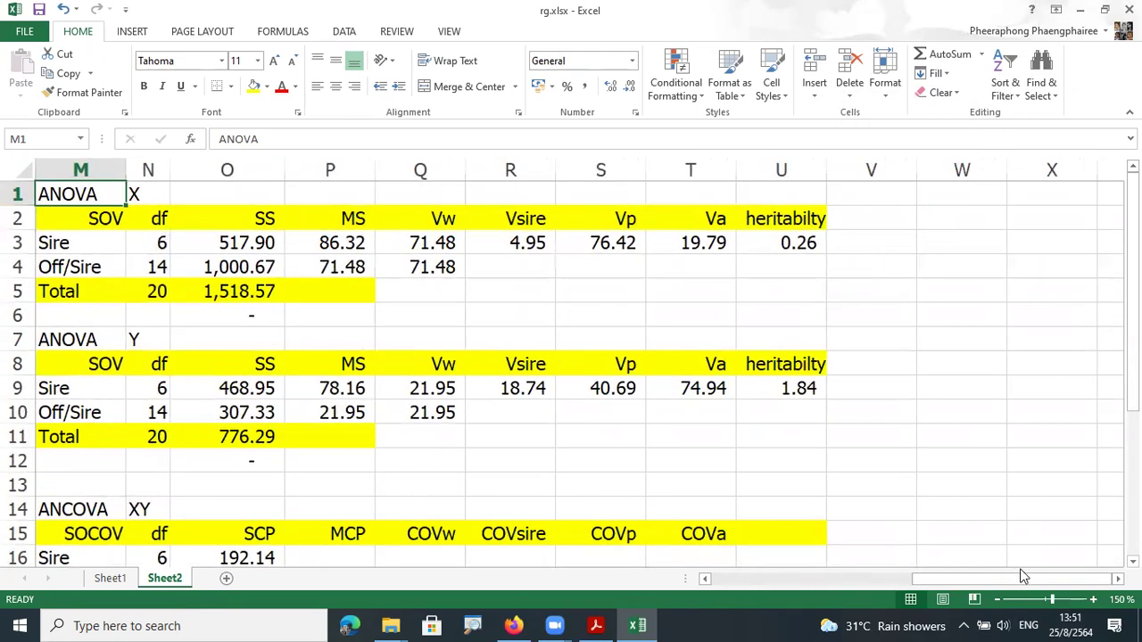
{"action": "left_click", "coordinate": [997, 600]}
{"action": "left_click", "coordinate": [997, 599]}
{"action": "left_click", "coordinate": [997, 599]}
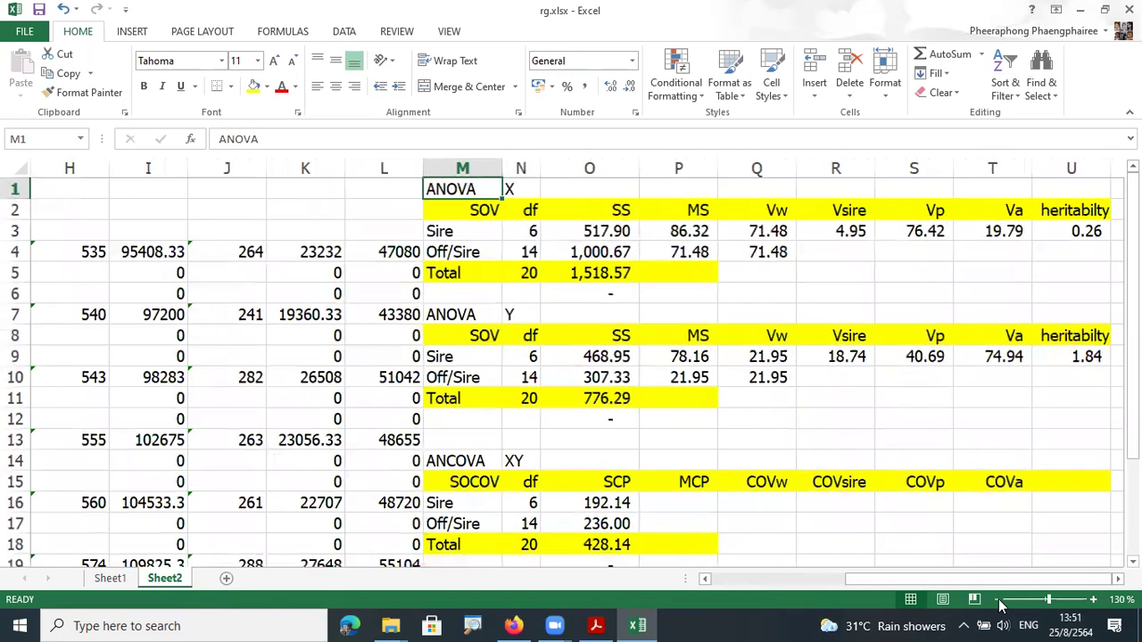
{"action": "scroll", "coordinate": [866, 508], "scroll_direction": "right", "scroll_amount": 5}
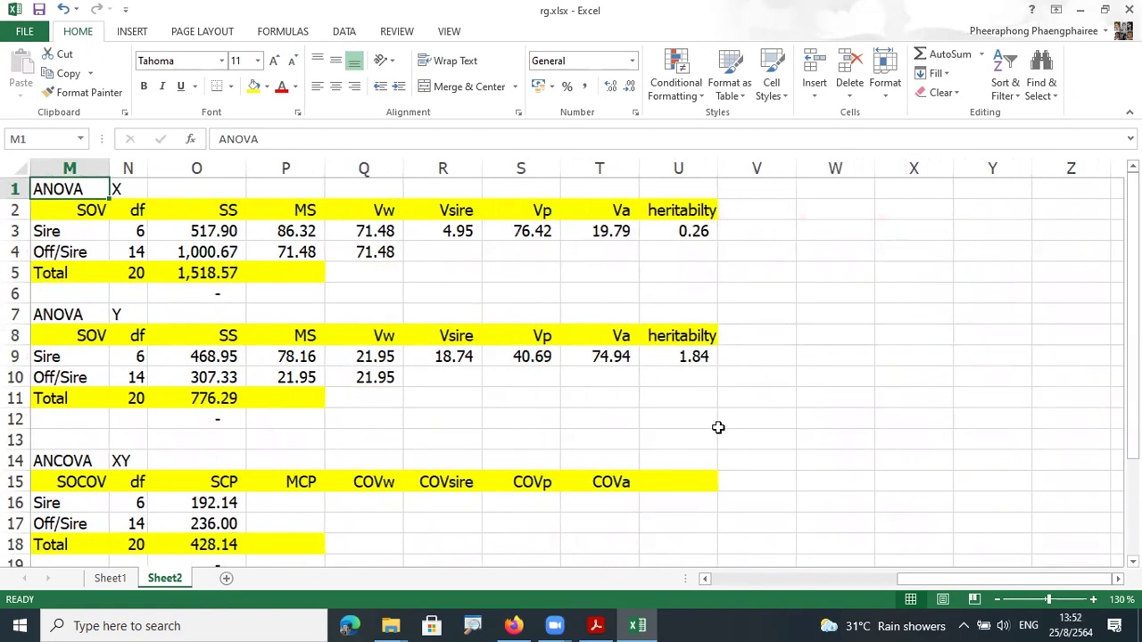
Step: Copy the ANOVA Y formulas in P9:U11 to P16 under the ANCOVA headings and clear the ratio in U16
{"action": "left_click_drag", "start_coordinate": [312, 357], "coordinate": [689, 398]}
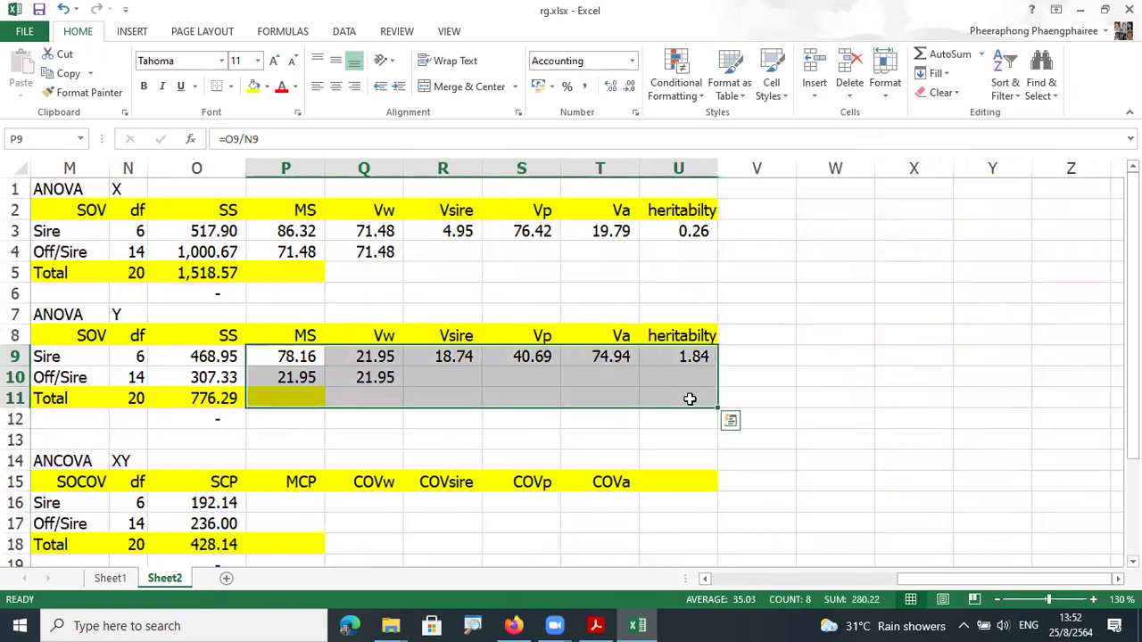
{"action": "key", "text": "ctrl+c"}
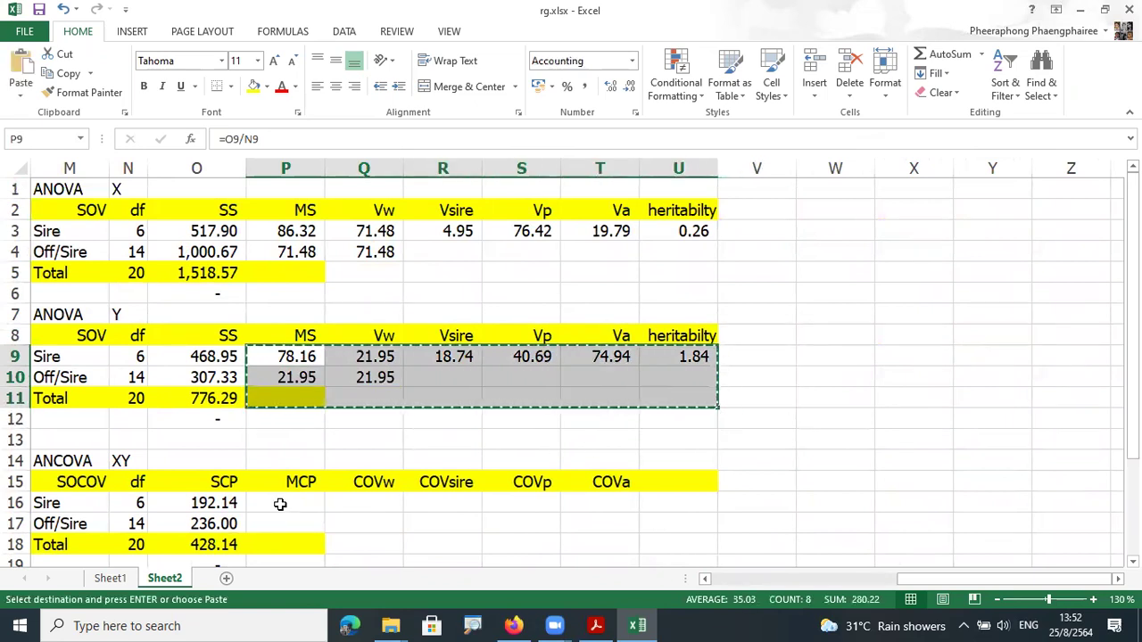
{"action": "left_click", "coordinate": [311, 510]}
{"action": "key", "text": "ctrl+v"}
{"action": "left_click", "coordinate": [689, 502]}
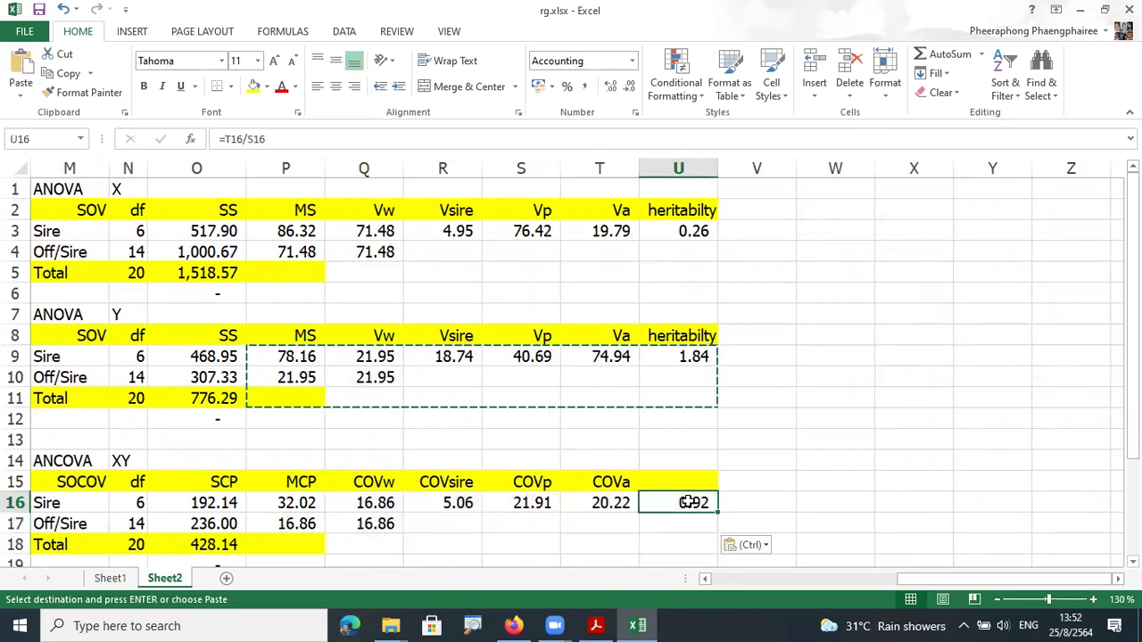
{"action": "key", "text": "Delete"}
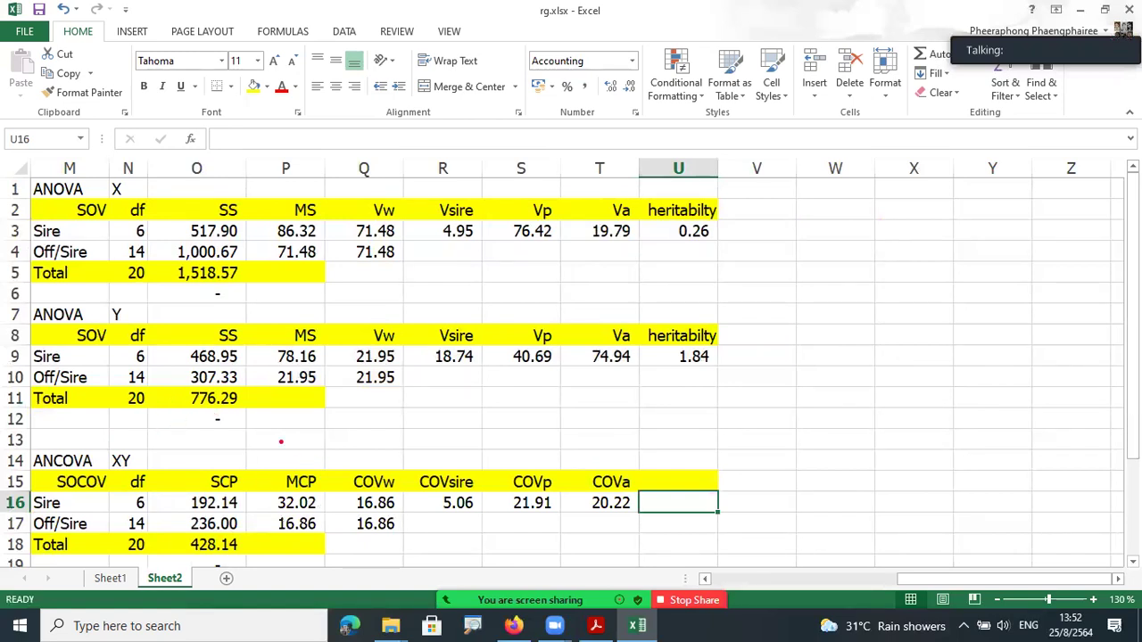
Step: Circle the ANCOVA df and SCP headings in red with a division sign, write SCP/df above MCP, and circle the MCP values
{"action": "mouse_move", "coordinate": [285, 452]}
{"action": "left_mouse_down"}
{"action": "mouse_move", "coordinate": [280, 468]}
{"action": "mouse_move", "coordinate": [241, 475]}
{"action": "mouse_move", "coordinate": [189, 459]}
{"action": "mouse_move", "coordinate": [203, 448]}
{"action": "left_mouse_up"}
{"action": "mouse_move", "coordinate": [182, 440]}
{"action": "left_mouse_down"}
{"action": "mouse_move", "coordinate": [133, 465]}
{"action": "mouse_move", "coordinate": [156, 479]}
{"action": "left_mouse_up"}
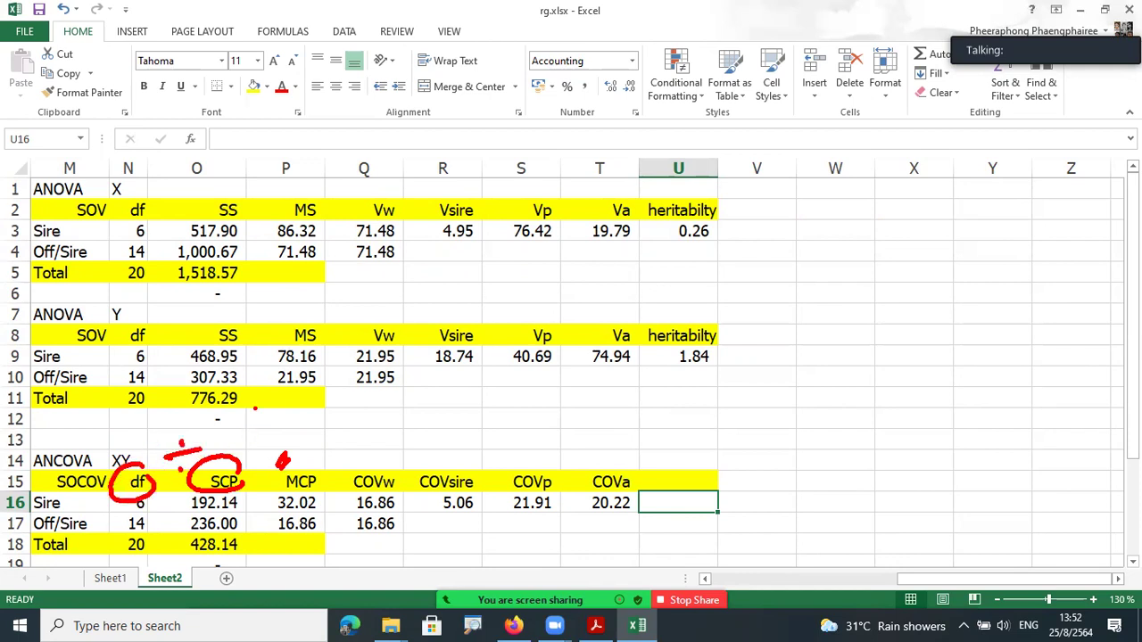
{"action": "mouse_move", "coordinate": [240, 429]}
{"action": "left_mouse_down"}
{"action": "mouse_move", "coordinate": [284, 412]}
{"action": "mouse_move", "coordinate": [255, 453]}
{"action": "mouse_move", "coordinate": [283, 456]}
{"action": "mouse_move", "coordinate": [255, 517]}
{"action": "mouse_move", "coordinate": [318, 475]}
{"action": "left_mouse_up"}
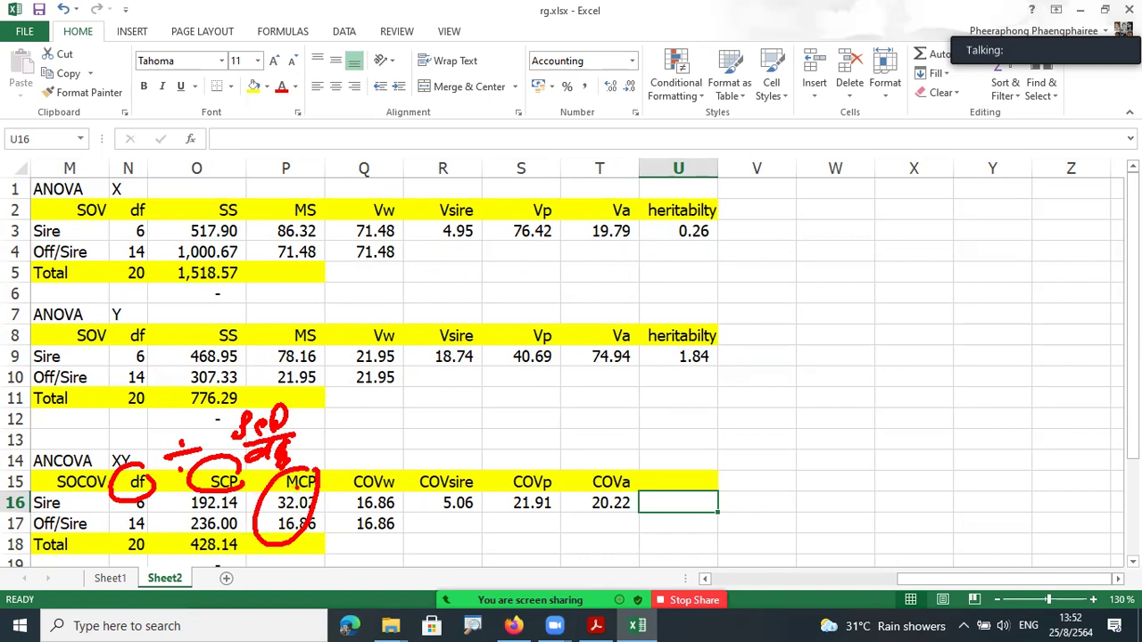
Step: Mark the Off/Sire MCP as equal to COVw, write COVw + k COVsire above, and circle COVw and COVsire in red
{"action": "mouse_move", "coordinate": [321, 524]}
{"action": "left_mouse_down"}
{"action": "mouse_move", "coordinate": [372, 540]}
{"action": "mouse_move", "coordinate": [335, 532]}
{"action": "mouse_move", "coordinate": [312, 493]}
{"action": "mouse_move", "coordinate": [323, 490]}
{"action": "left_mouse_up"}
{"action": "mouse_move", "coordinate": [353, 438]}
{"action": "left_mouse_down"}
{"action": "mouse_move", "coordinate": [471, 434]}
{"action": "mouse_move", "coordinate": [496, 419]}
{"action": "mouse_move", "coordinate": [519, 421]}
{"action": "mouse_move", "coordinate": [541, 446]}
{"action": "mouse_move", "coordinate": [553, 426]}
{"action": "mouse_move", "coordinate": [571, 444]}
{"action": "left_mouse_up"}
{"action": "mouse_move", "coordinate": [393, 478]}
{"action": "left_mouse_down"}
{"action": "mouse_move", "coordinate": [336, 487]}
{"action": "mouse_move", "coordinate": [393, 509]}
{"action": "left_mouse_up"}
{"action": "mouse_move", "coordinate": [488, 493]}
{"action": "left_mouse_down"}
{"action": "mouse_move", "coordinate": [405, 479]}
{"action": "mouse_move", "coordinate": [473, 526]}
{"action": "left_mouse_up"}
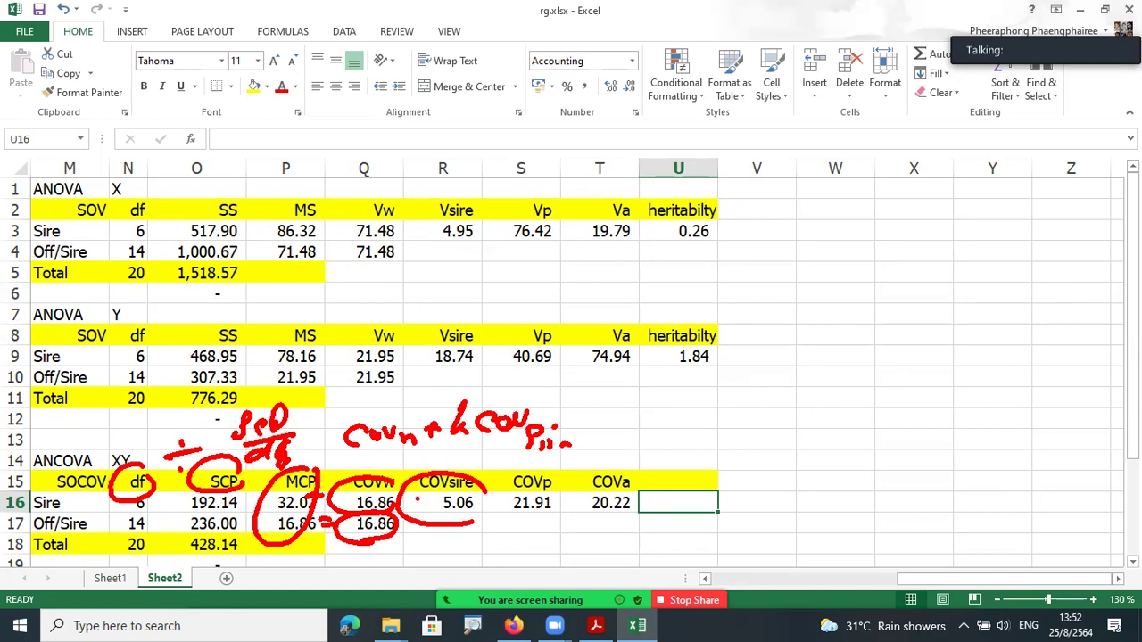
Step: Circle COVw, COVsire and COVp in blue, with plus and equals signs showing that COVp is their sum
{"action": "mouse_move", "coordinate": [389, 474]}
{"action": "left_mouse_down"}
{"action": "mouse_move", "coordinate": [400, 519]}
{"action": "mouse_move", "coordinate": [406, 475]}
{"action": "left_mouse_up"}
{"action": "left_click_drag", "start_coordinate": [483, 498], "coordinate": [496, 497]}
{"action": "left_click_drag", "start_coordinate": [484, 507], "coordinate": [496, 506]}
{"action": "mouse_move", "coordinate": [517, 462]}
{"action": "left_mouse_down"}
{"action": "mouse_move", "coordinate": [560, 506]}
{"action": "mouse_move", "coordinate": [504, 473]}
{"action": "left_mouse_up"}
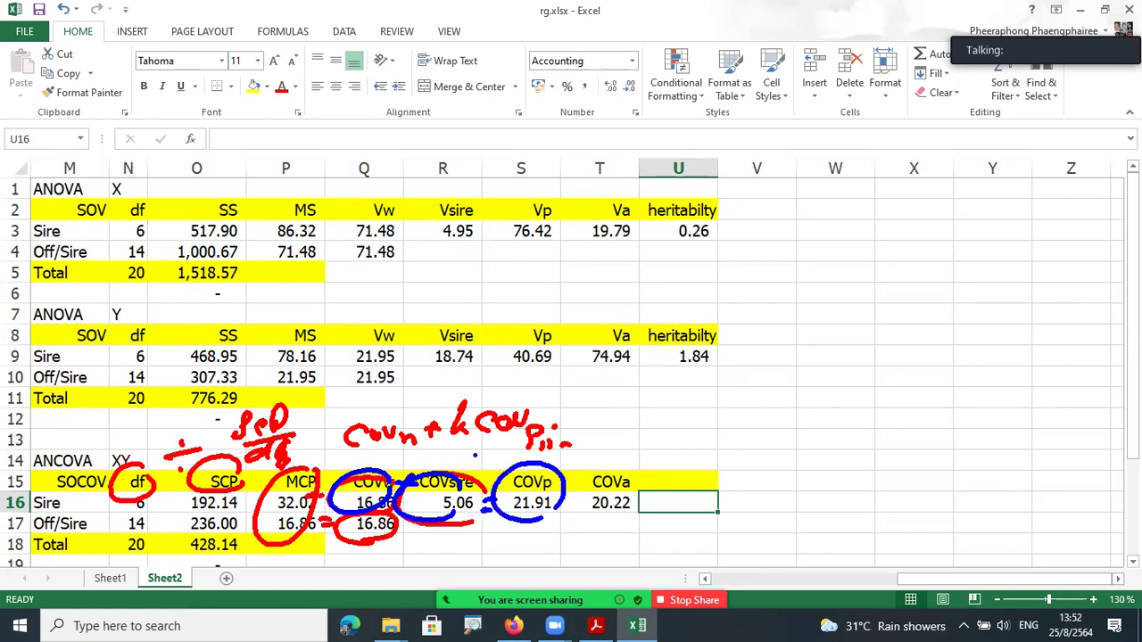
Step: Draw an orange arrow from COVsire to the circled COVa, label it 4COVsire, and clear the annotations
{"action": "mouse_move", "coordinate": [455, 475]}
{"action": "left_mouse_down"}
{"action": "mouse_move", "coordinate": [616, 457]}
{"action": "mouse_move", "coordinate": [624, 466]}
{"action": "left_mouse_up"}
{"action": "mouse_move", "coordinate": [596, 403]}
{"action": "left_mouse_down"}
{"action": "mouse_move", "coordinate": [592, 417]}
{"action": "mouse_move", "coordinate": [718, 441]}
{"action": "left_mouse_up"}
{"action": "mouse_move", "coordinate": [624, 464]}
{"action": "left_mouse_down"}
{"action": "mouse_move", "coordinate": [622, 523]}
{"action": "mouse_move", "coordinate": [639, 464]}
{"action": "left_mouse_up"}
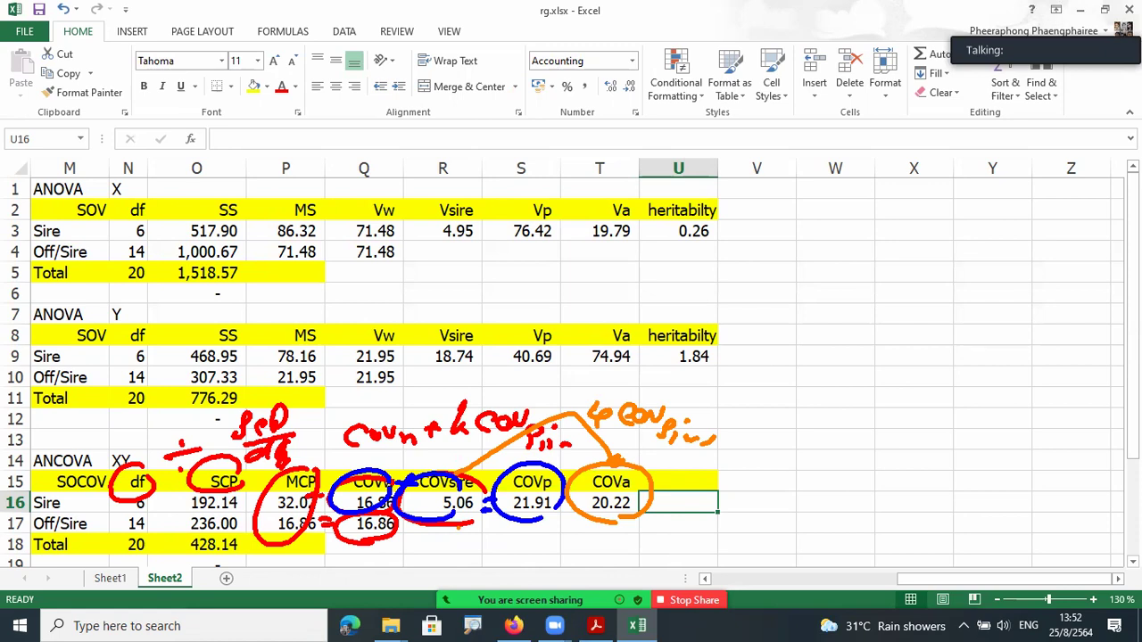
{"action": "key", "text": "alt+s"}
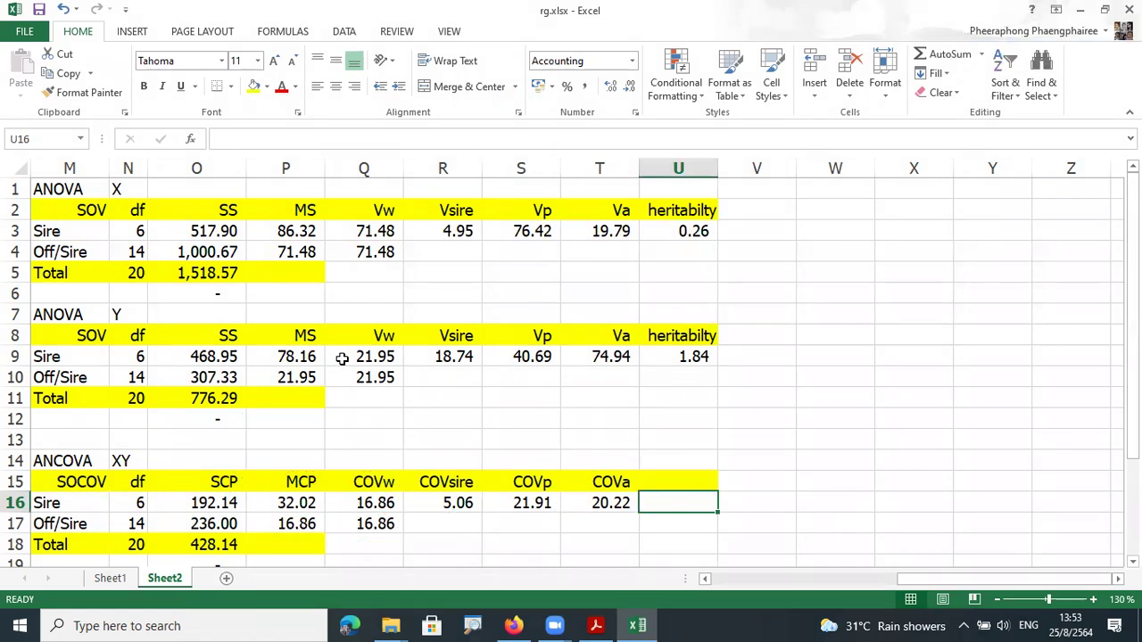
{"action": "type", "text": "b"}
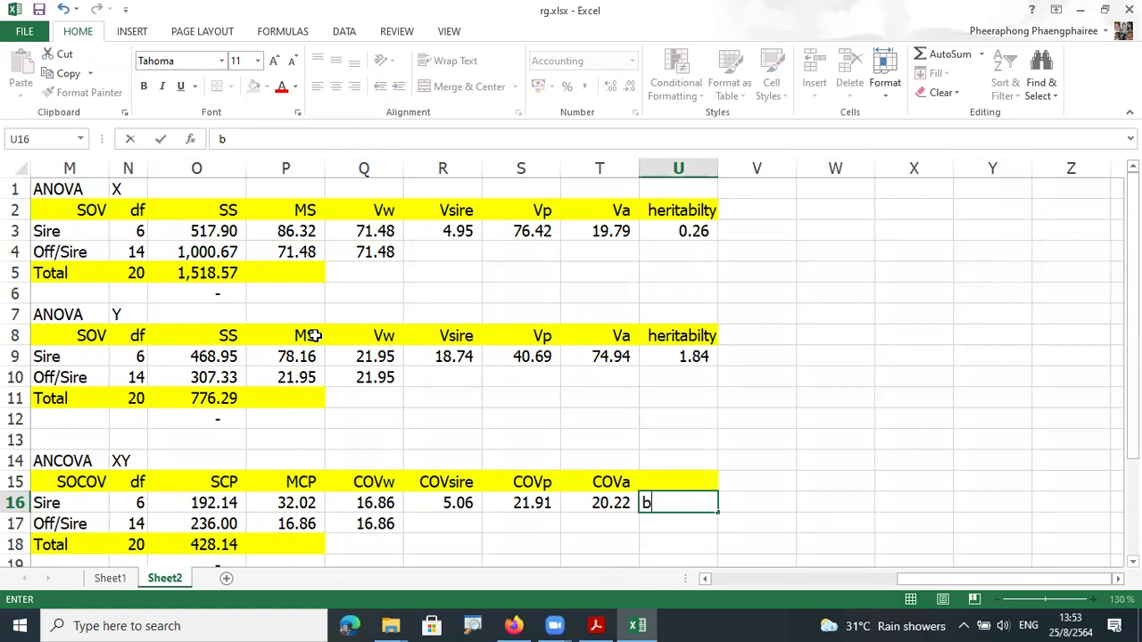
{"action": "key", "text": "Escape"}
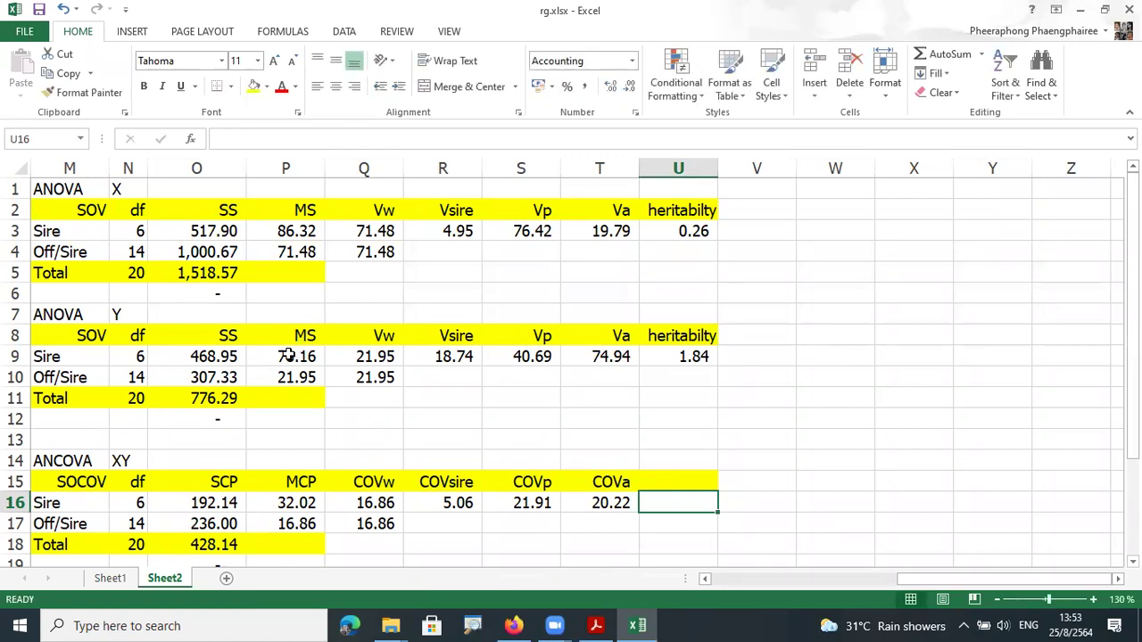
Step: Frame the ANOVA X block from MS to heritability in blue, draw towards the ANCOVA table, and cross out U16
{"action": "key", "text": "alt+s"}
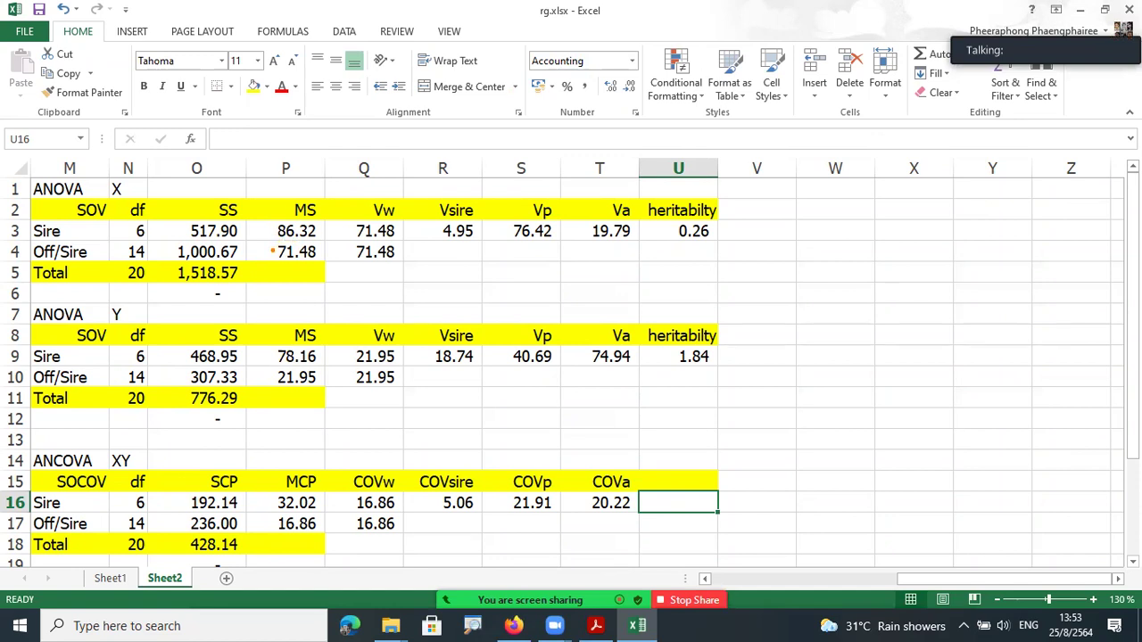
{"action": "mouse_move", "coordinate": [275, 199]}
{"action": "left_mouse_down"}
{"action": "mouse_move", "coordinate": [286, 227]}
{"action": "mouse_move", "coordinate": [554, 303]}
{"action": "mouse_move", "coordinate": [739, 299]}
{"action": "mouse_move", "coordinate": [738, 288]}
{"action": "left_mouse_up"}
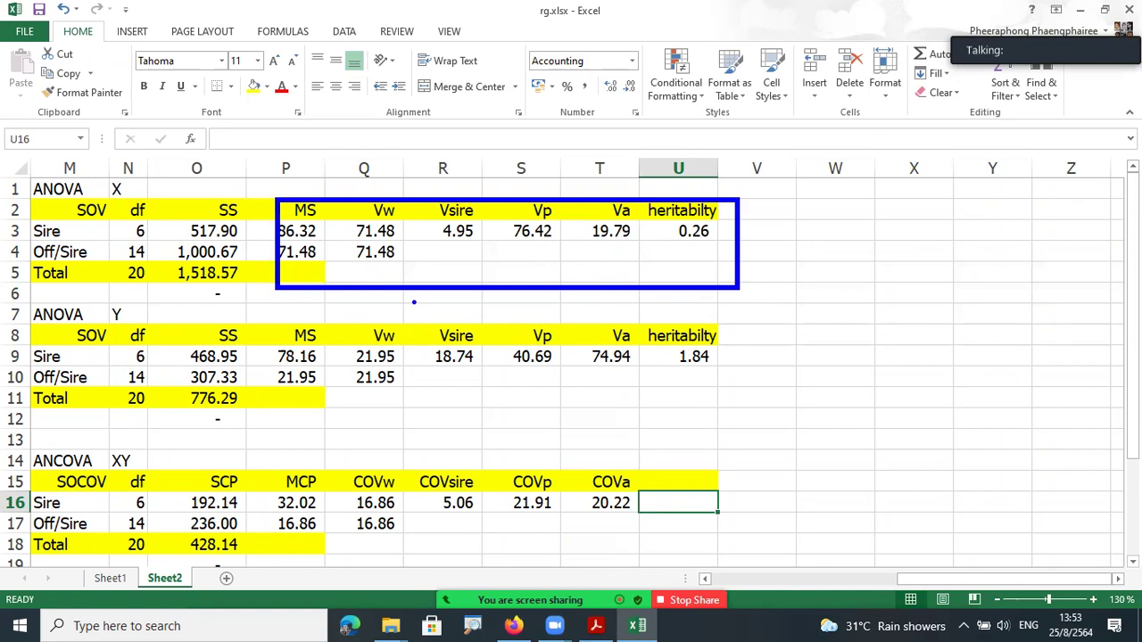
{"action": "mouse_move", "coordinate": [373, 279]}
{"action": "left_mouse_down"}
{"action": "mouse_move", "coordinate": [370, 314]}
{"action": "mouse_move", "coordinate": [302, 415]}
{"action": "mouse_move", "coordinate": [314, 440]}
{"action": "left_mouse_up"}
{"action": "left_click_drag", "start_coordinate": [662, 484], "coordinate": [689, 519]}
{"action": "left_click_drag", "start_coordinate": [691, 489], "coordinate": [650, 523]}
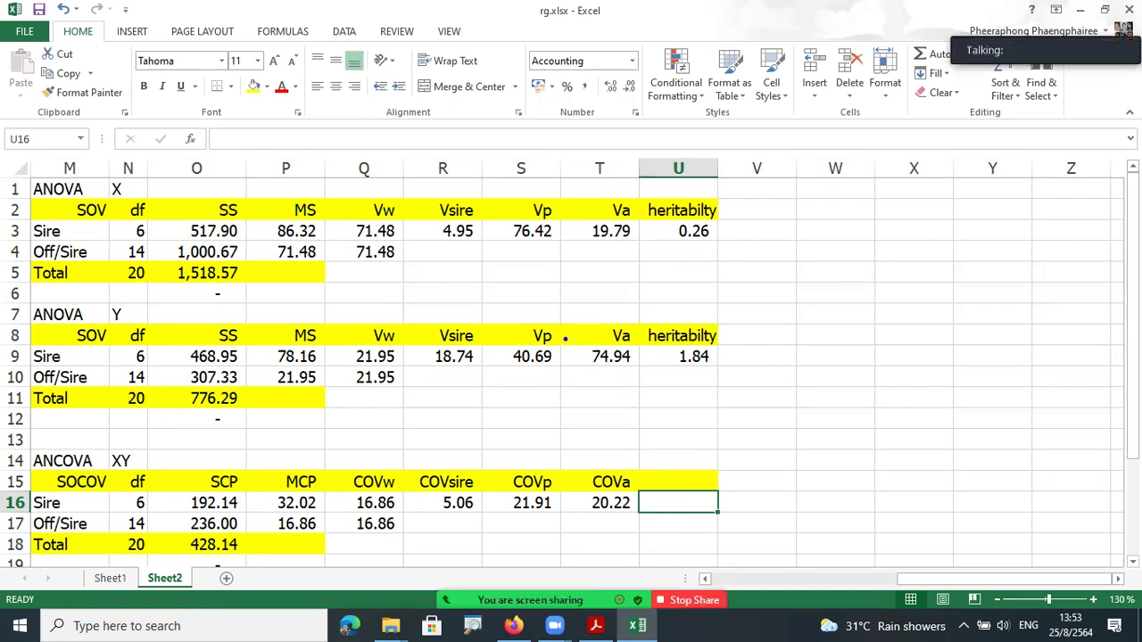
Step: Write the genetic correlation formula in blue beside the tables: rG = COVA over the square roots of VAx and VAy
{"action": "mouse_move", "coordinate": [723, 250]}
{"action": "left_mouse_down"}
{"action": "mouse_move", "coordinate": [742, 256]}
{"action": "mouse_move", "coordinate": [729, 287]}
{"action": "mouse_move", "coordinate": [776, 274]}
{"action": "left_mouse_up"}
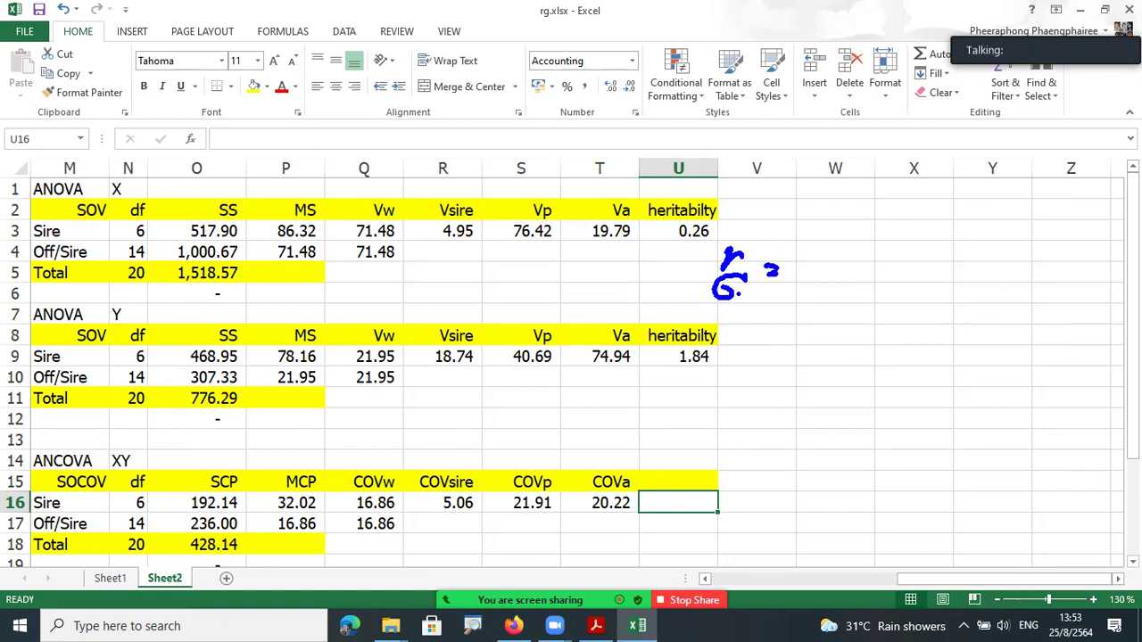
{"action": "mouse_move", "coordinate": [847, 244]}
{"action": "left_mouse_down"}
{"action": "mouse_move", "coordinate": [858, 257]}
{"action": "mouse_move", "coordinate": [885, 239]}
{"action": "mouse_move", "coordinate": [906, 266]}
{"action": "left_mouse_up"}
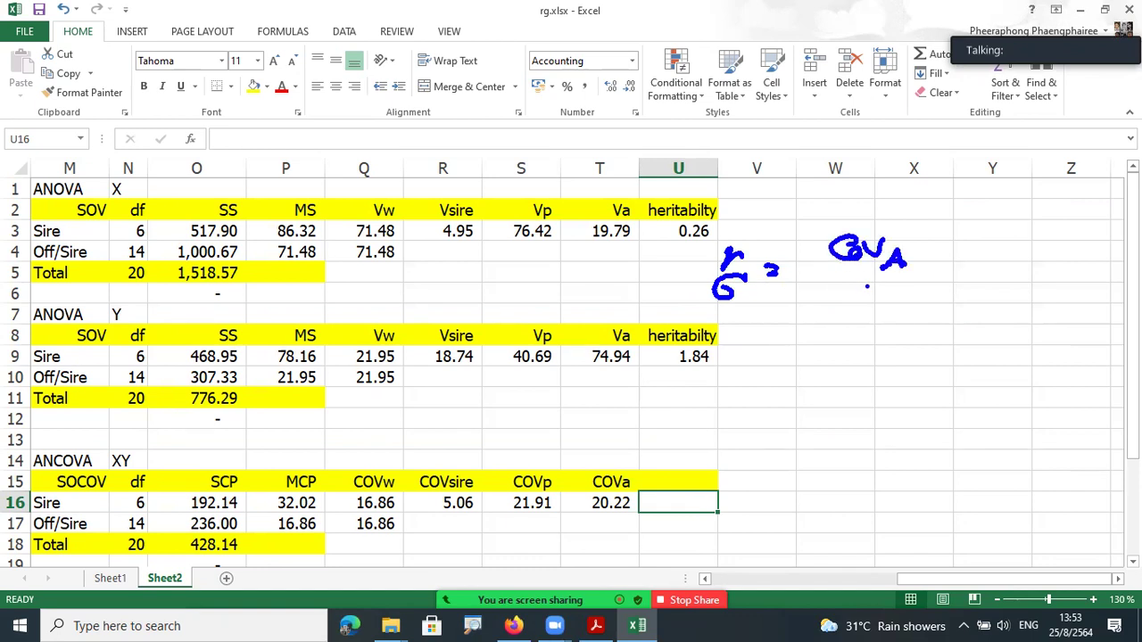
{"action": "left_click_drag", "start_coordinate": [815, 277], "coordinate": [985, 277]}
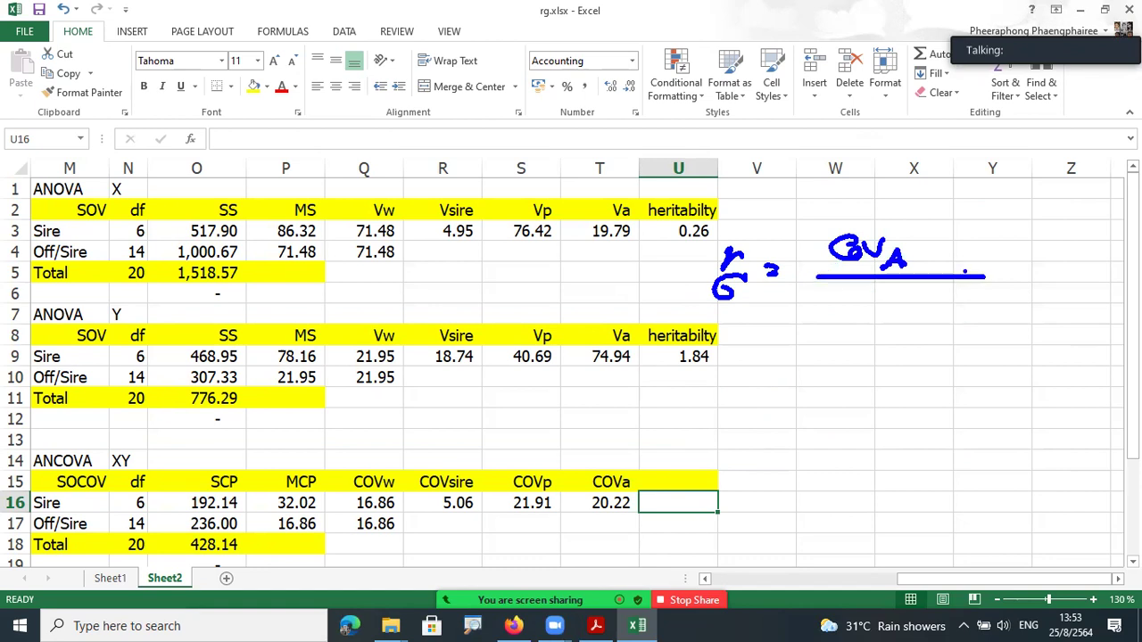
{"action": "mouse_move", "coordinate": [817, 306]}
{"action": "left_mouse_down"}
{"action": "mouse_move", "coordinate": [845, 307]}
{"action": "mouse_move", "coordinate": [878, 354]}
{"action": "mouse_move", "coordinate": [858, 359]}
{"action": "left_mouse_up"}
{"action": "mouse_move", "coordinate": [789, 348]}
{"action": "left_mouse_down"}
{"action": "mouse_move", "coordinate": [813, 297]}
{"action": "mouse_move", "coordinate": [871, 295]}
{"action": "left_mouse_up"}
{"action": "mouse_move", "coordinate": [901, 353]}
{"action": "left_mouse_down"}
{"action": "mouse_move", "coordinate": [912, 302]}
{"action": "mouse_move", "coordinate": [967, 298]}
{"action": "left_mouse_up"}
{"action": "mouse_move", "coordinate": [922, 316]}
{"action": "left_mouse_down"}
{"action": "mouse_move", "coordinate": [933, 341]}
{"action": "mouse_move", "coordinate": [948, 314]}
{"action": "left_mouse_up"}
{"action": "mouse_move", "coordinate": [935, 349]}
{"action": "left_mouse_down"}
{"action": "mouse_move", "coordinate": [954, 332]}
{"action": "mouse_move", "coordinate": [960, 353]}
{"action": "left_mouse_up"}
{"action": "left_click_drag", "start_coordinate": [958, 343], "coordinate": [976, 367]}
{"action": "left_click", "coordinate": [873, 376]}
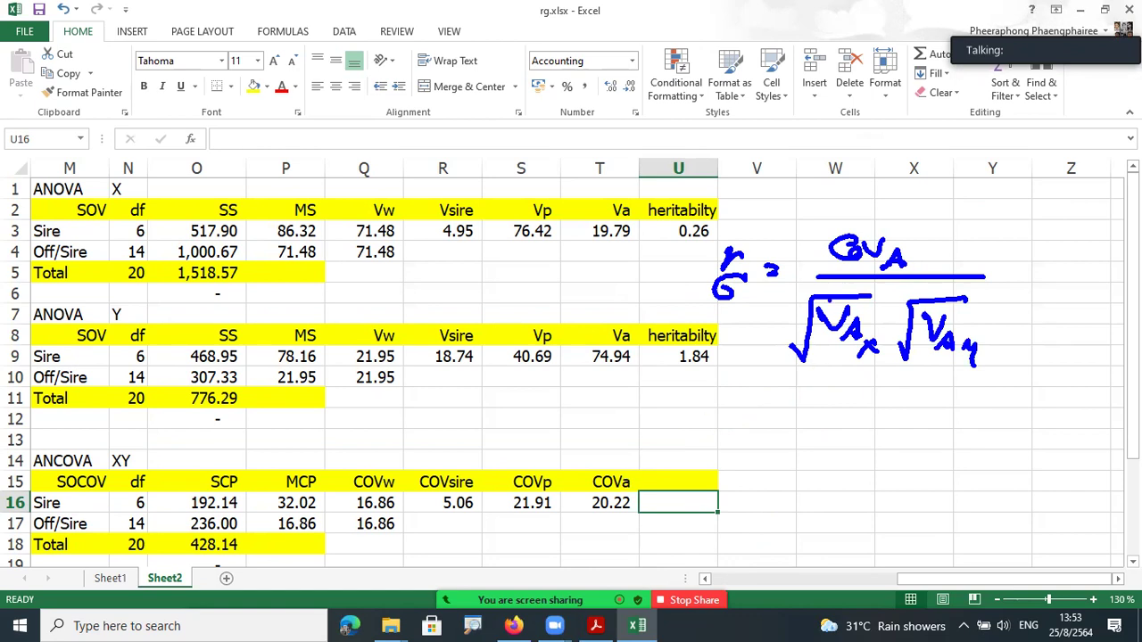
Step: Circle each formula term and its matching cell: COVA with T16 in red, VAx with T3 in orange, VAy with T9 in green
{"action": "mouse_move", "coordinate": [873, 276]}
{"action": "left_mouse_down"}
{"action": "mouse_move", "coordinate": [933, 223]}
{"action": "mouse_move", "coordinate": [870, 272]}
{"action": "left_mouse_up"}
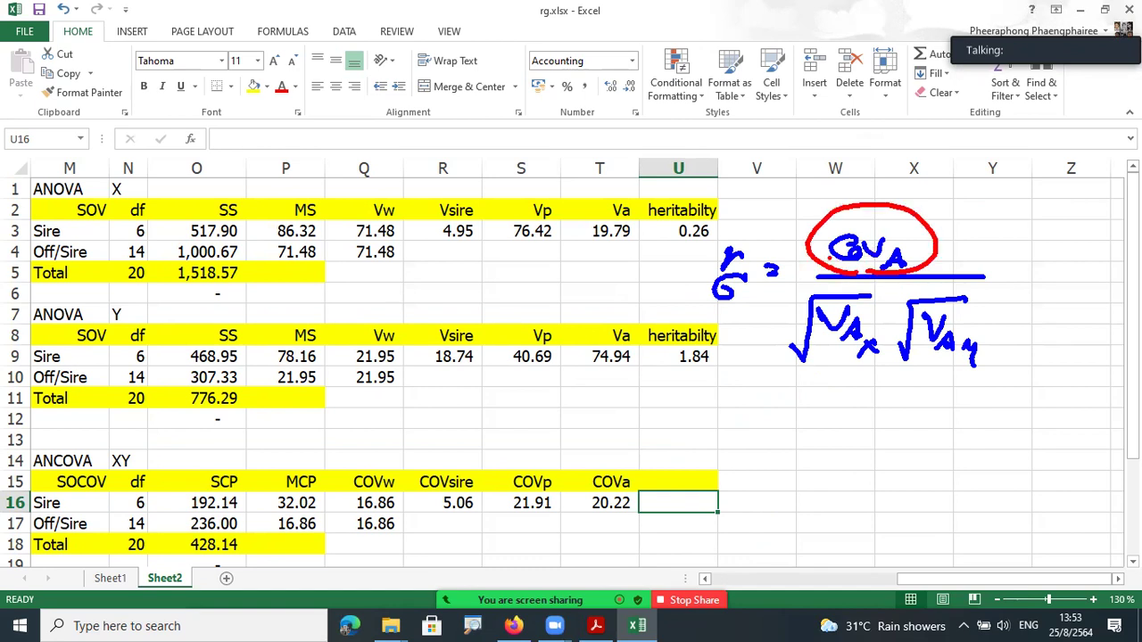
{"action": "mouse_move", "coordinate": [587, 515]}
{"action": "left_mouse_down"}
{"action": "mouse_move", "coordinate": [573, 500]}
{"action": "mouse_move", "coordinate": [616, 524]}
{"action": "left_mouse_up"}
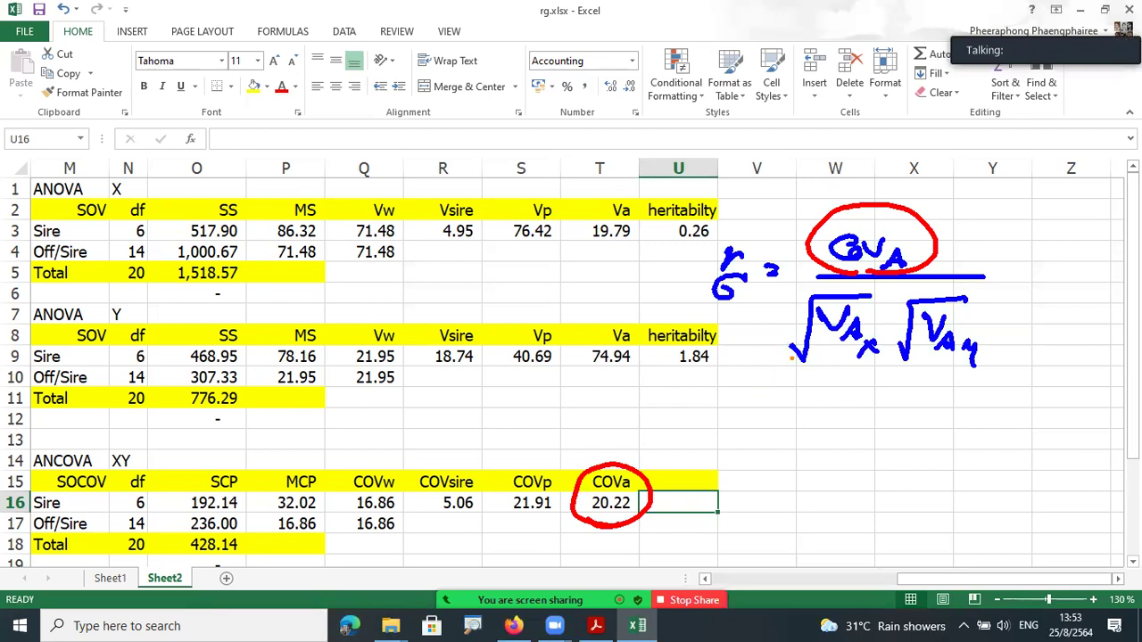
{"action": "mouse_move", "coordinate": [828, 365]}
{"action": "left_mouse_down"}
{"action": "mouse_move", "coordinate": [892, 327]}
{"action": "mouse_move", "coordinate": [807, 357]}
{"action": "left_mouse_up"}
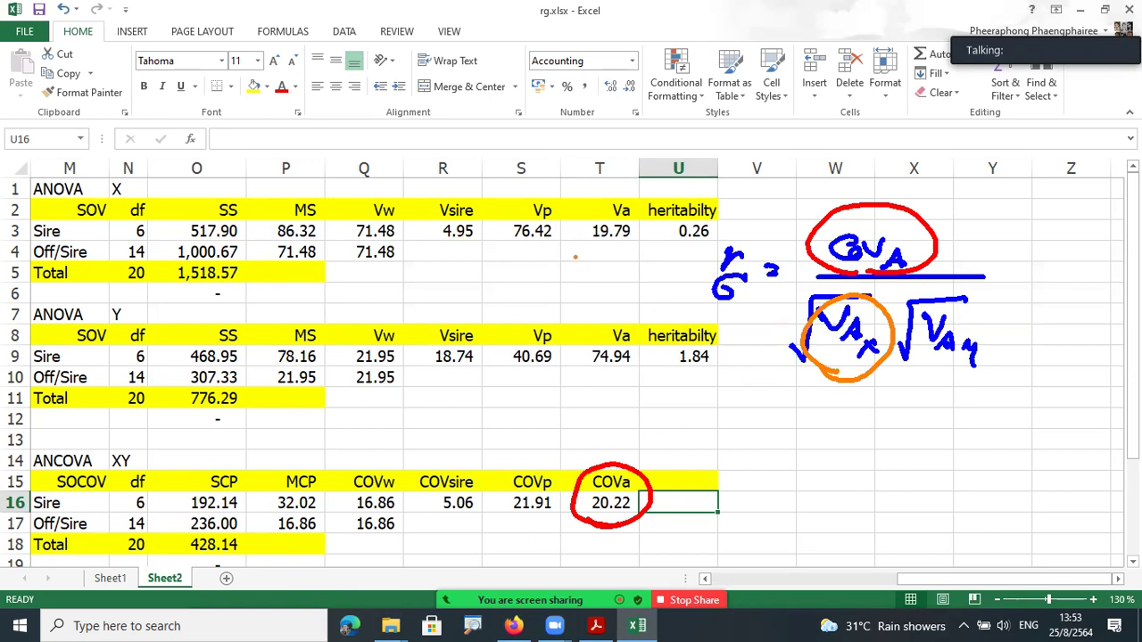
{"action": "mouse_move", "coordinate": [596, 250]}
{"action": "left_mouse_down"}
{"action": "mouse_move", "coordinate": [648, 219]}
{"action": "mouse_move", "coordinate": [618, 259]}
{"action": "left_mouse_up"}
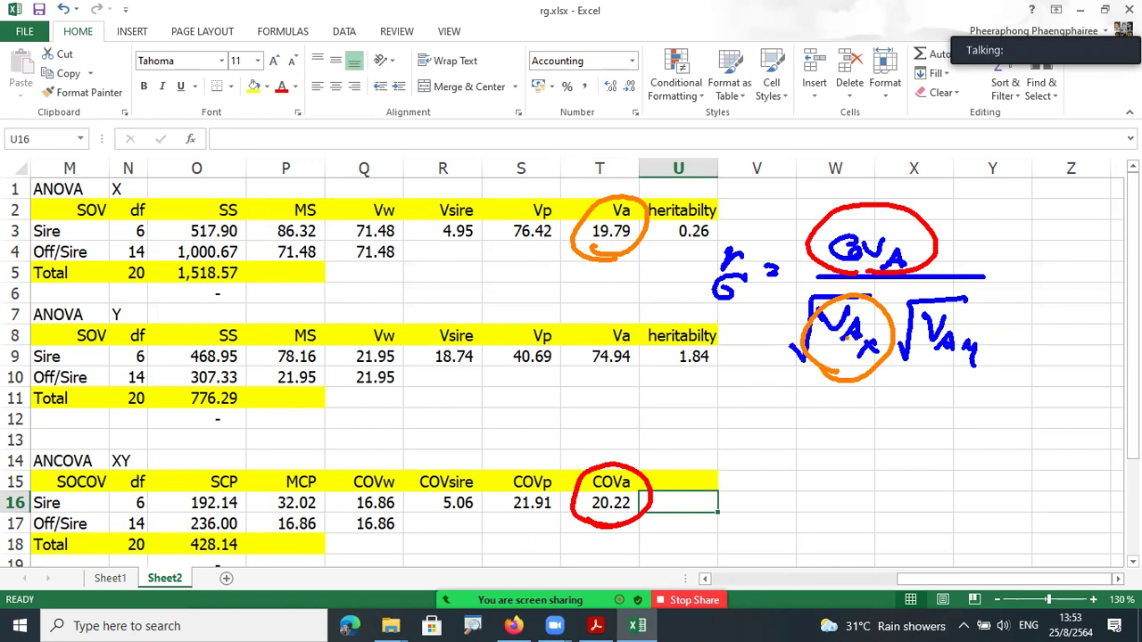
{"action": "mouse_move", "coordinate": [918, 360]}
{"action": "left_mouse_down"}
{"action": "mouse_move", "coordinate": [941, 306]}
{"action": "mouse_move", "coordinate": [924, 361]}
{"action": "left_mouse_up"}
{"action": "left_click_drag", "start_coordinate": [621, 370], "coordinate": [607, 398]}
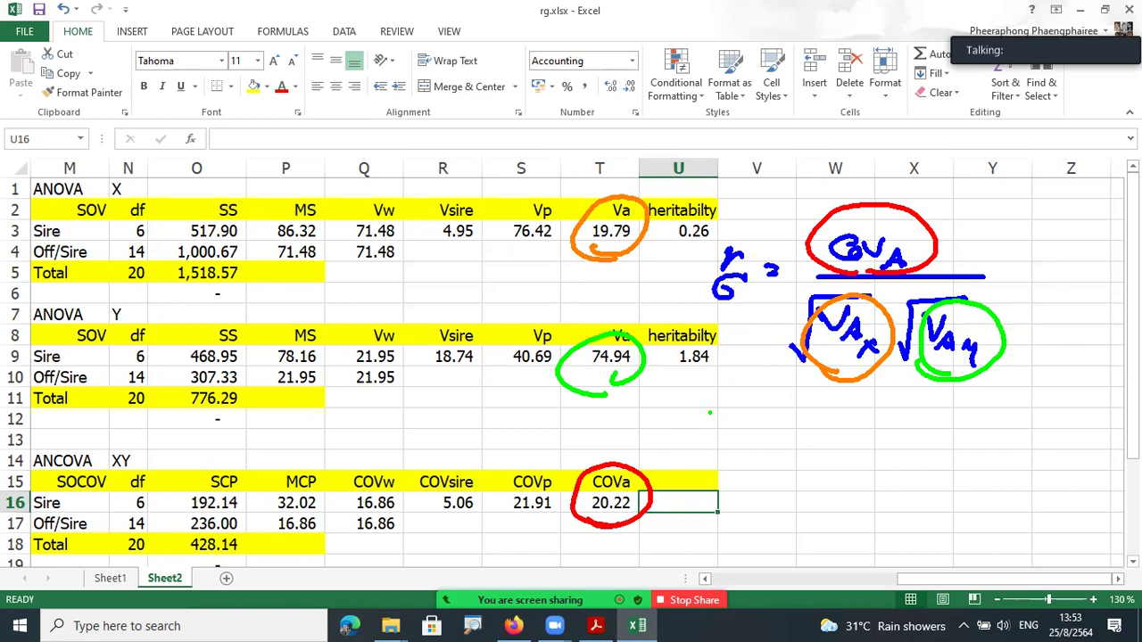
Step: Handwrite the start of the rG cell formula below the general one: +T16/(sqrt(T3)
{"action": "mouse_move", "coordinate": [655, 416]}
{"action": "left_mouse_down"}
{"action": "mouse_move", "coordinate": [683, 441]}
{"action": "mouse_move", "coordinate": [671, 455]}
{"action": "left_mouse_up"}
{"action": "left_click_drag", "start_coordinate": [703, 433], "coordinate": [720, 441]}
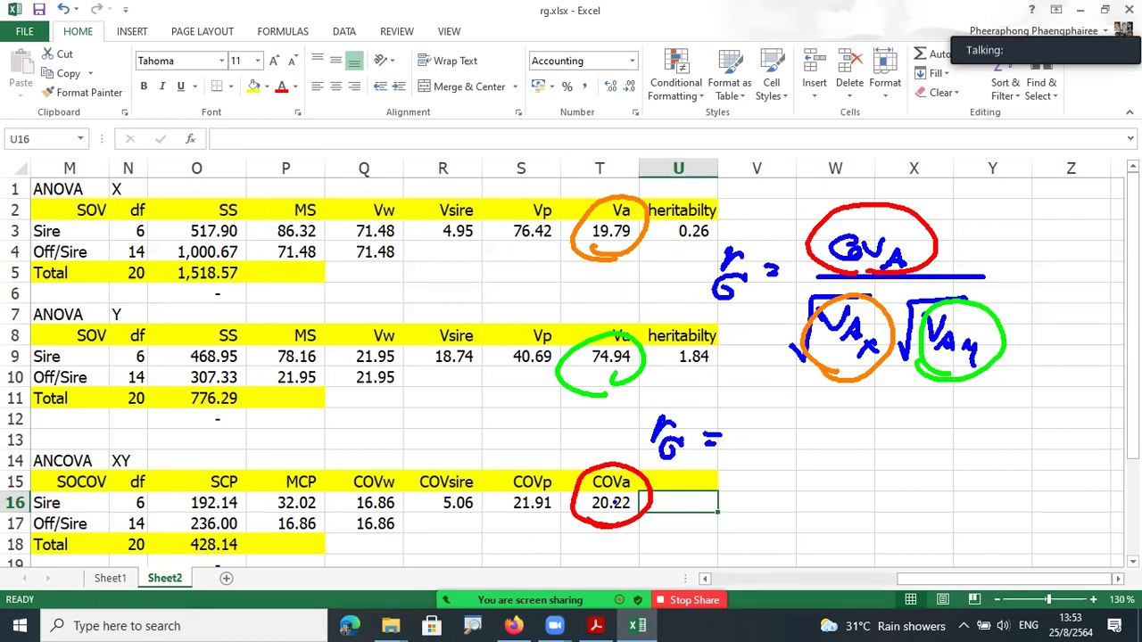
{"action": "left_click_drag", "start_coordinate": [760, 409], "coordinate": [758, 441]}
{"action": "mouse_move", "coordinate": [746, 424]}
{"action": "left_mouse_down"}
{"action": "mouse_move", "coordinate": [773, 422]}
{"action": "mouse_move", "coordinate": [779, 443]}
{"action": "left_mouse_up"}
{"action": "left_click_drag", "start_coordinate": [799, 416], "coordinate": [792, 440]}
{"action": "left_click_drag", "start_coordinate": [839, 405], "coordinate": [806, 459]}
{"action": "mouse_move", "coordinate": [854, 416]}
{"action": "left_mouse_down"}
{"action": "mouse_move", "coordinate": [848, 450]}
{"action": "mouse_move", "coordinate": [870, 464]}
{"action": "mouse_move", "coordinate": [865, 441]}
{"action": "mouse_move", "coordinate": [881, 457]}
{"action": "mouse_move", "coordinate": [906, 428]}
{"action": "mouse_move", "coordinate": [943, 443]}
{"action": "left_mouse_up"}
{"action": "key", "text": "ctrl+z"}
{"action": "key", "text": "ctrl+z"}
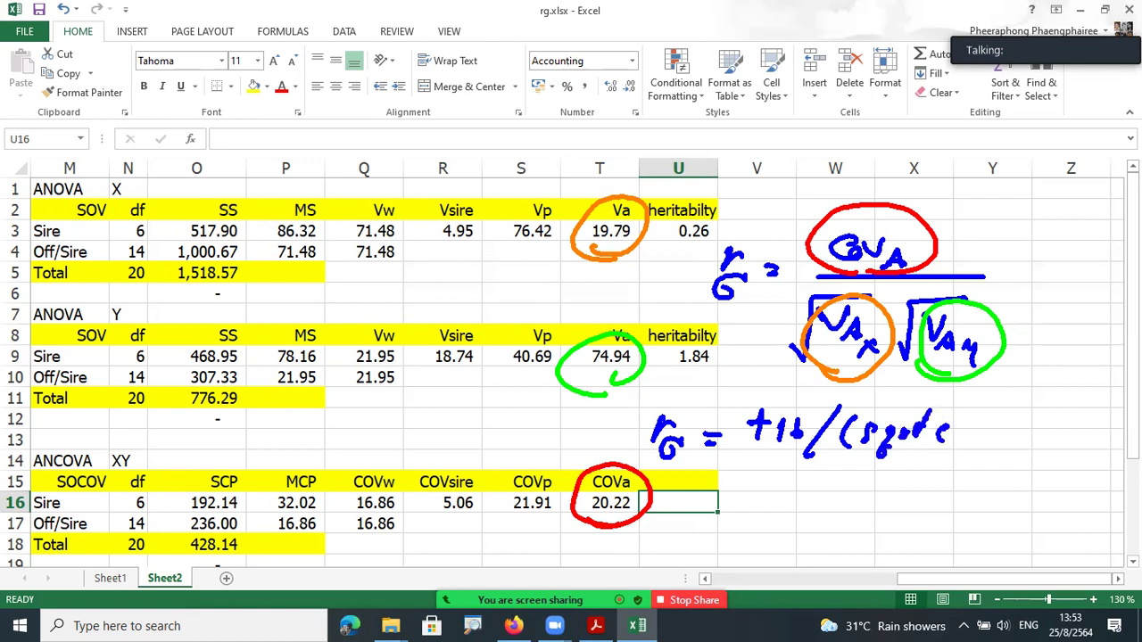
{"action": "mouse_move", "coordinate": [974, 407]}
{"action": "left_mouse_down"}
{"action": "mouse_move", "coordinate": [958, 439]}
{"action": "mouse_move", "coordinate": [990, 446]}
{"action": "left_mouse_up"}
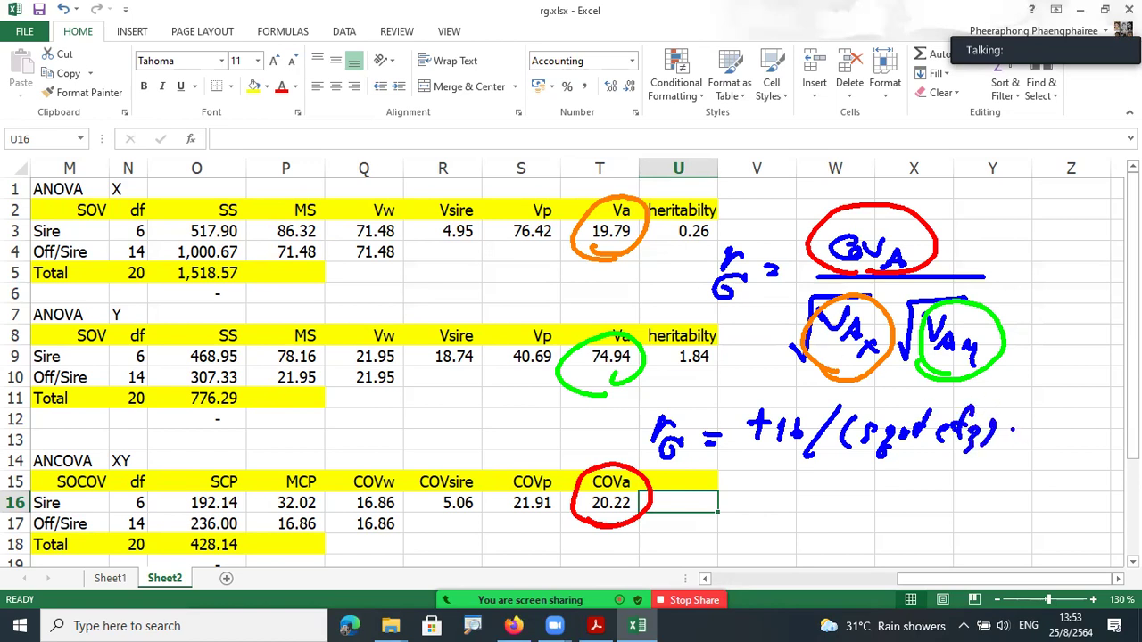
Step: Add the multiplication sign and the second square root term to the handwritten rG cell formula
{"action": "left_click", "coordinate": [1014, 439]}
{"action": "mouse_move", "coordinate": [1010, 425]}
{"action": "left_mouse_down"}
{"action": "mouse_move", "coordinate": [1018, 434]}
{"action": "mouse_move", "coordinate": [1007, 444]}
{"action": "left_mouse_up"}
{"action": "left_click_drag", "start_coordinate": [1015, 428], "coordinate": [1031, 437]}
{"action": "mouse_move", "coordinate": [1046, 426]}
{"action": "left_mouse_down"}
{"action": "mouse_move", "coordinate": [1049, 439]}
{"action": "mouse_move", "coordinate": [1094, 428]}
{"action": "mouse_move", "coordinate": [1100, 452]}
{"action": "left_mouse_up"}
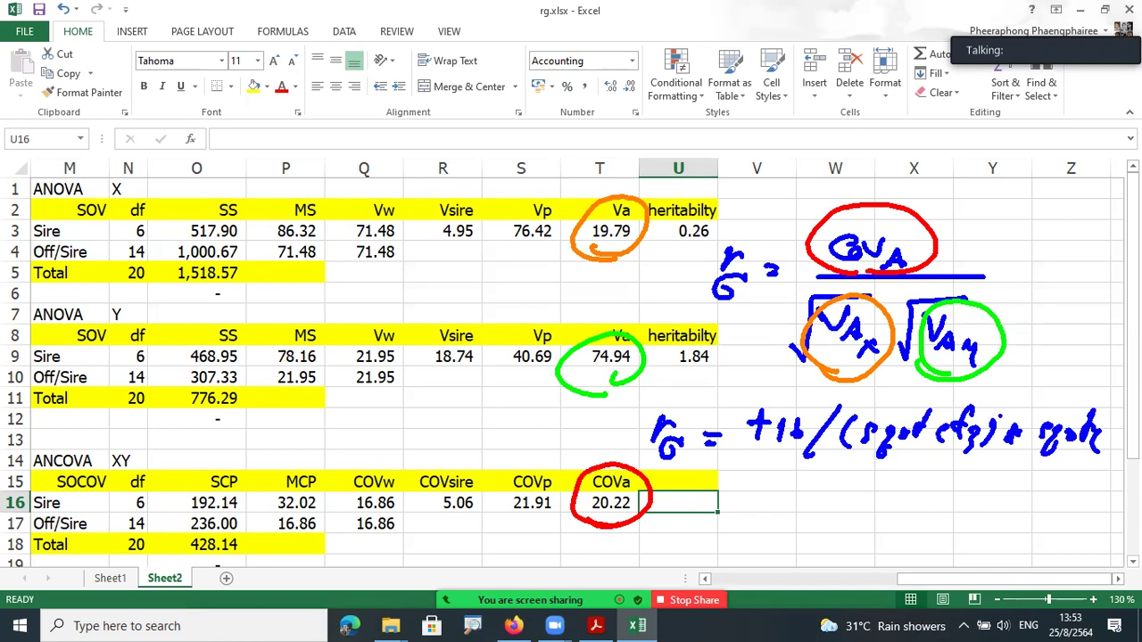
{"action": "mouse_move", "coordinate": [1106, 419]}
{"action": "left_mouse_down"}
{"action": "mouse_move", "coordinate": [1097, 444]}
{"action": "mouse_move", "coordinate": [1119, 459]}
{"action": "mouse_move", "coordinate": [1090, 477]}
{"action": "left_mouse_up"}
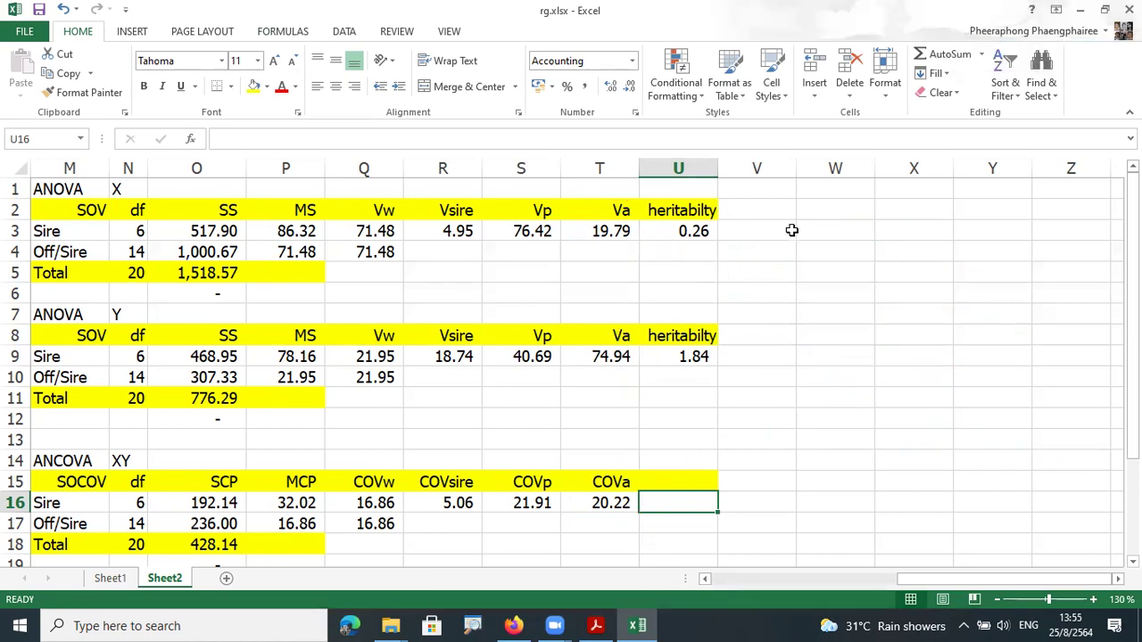
{"action": "left_click", "coordinate": [760, 275]}
{"action": "type", "text": "r"}
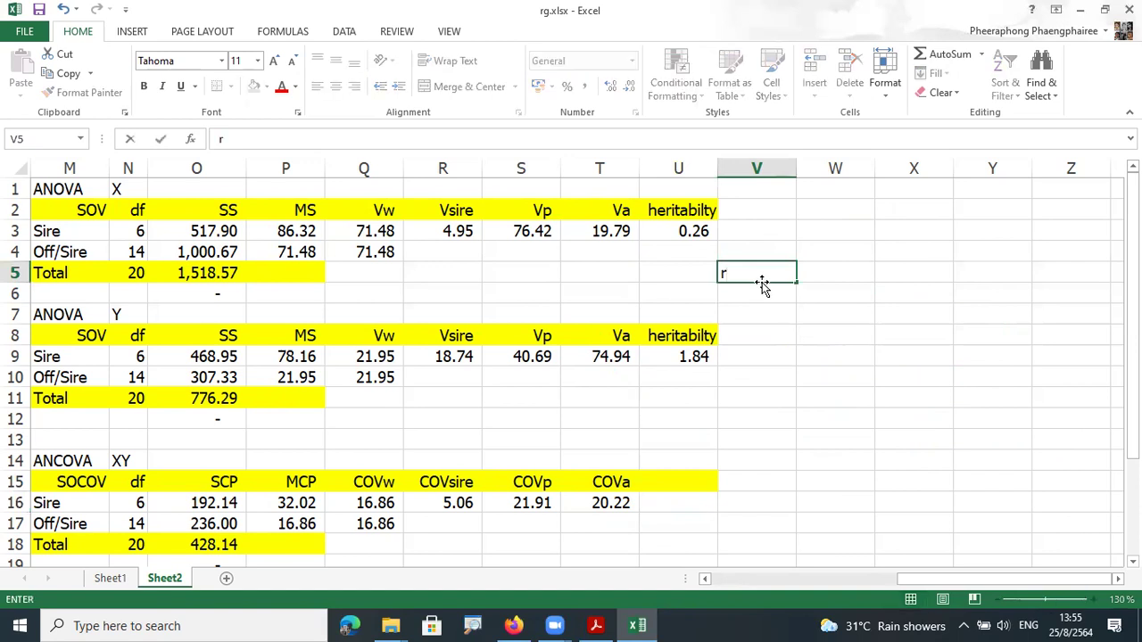
{"action": "type", "text": "g"}
{"action": "key", "text": "BackSpace"}
{"action": "key", "text": "BackSpace"}
{"action": "key", "text": "Tab"}
Step: Label cell V5 "genetic corr." and widen column V to fit the text
{"action": "left_click", "coordinate": [762, 282]}
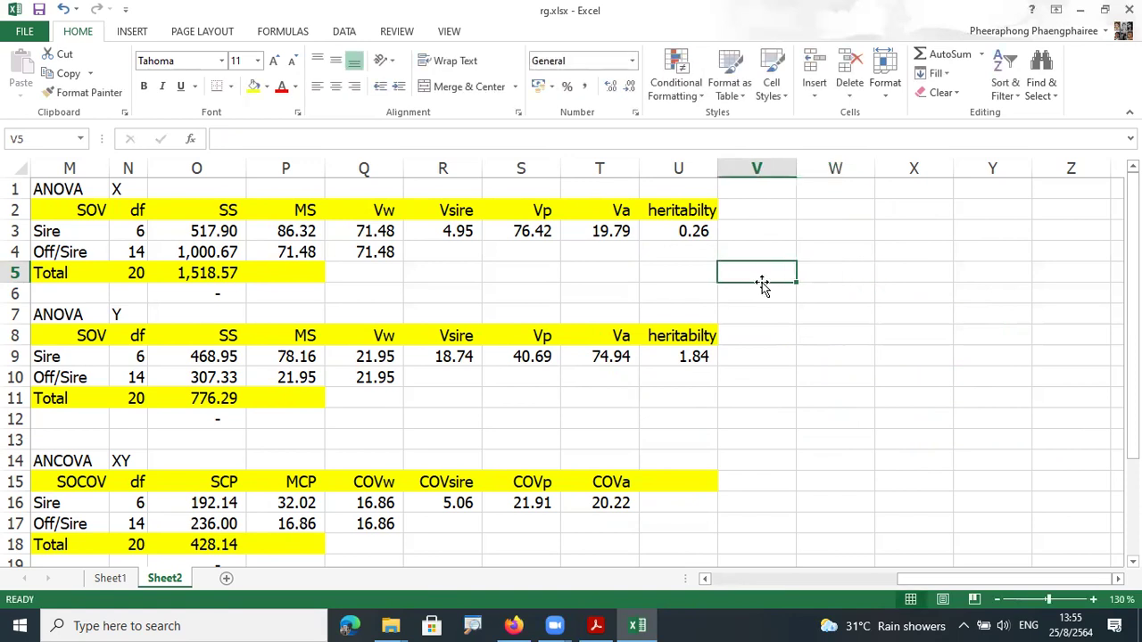
{"action": "type", "text": "genet"}
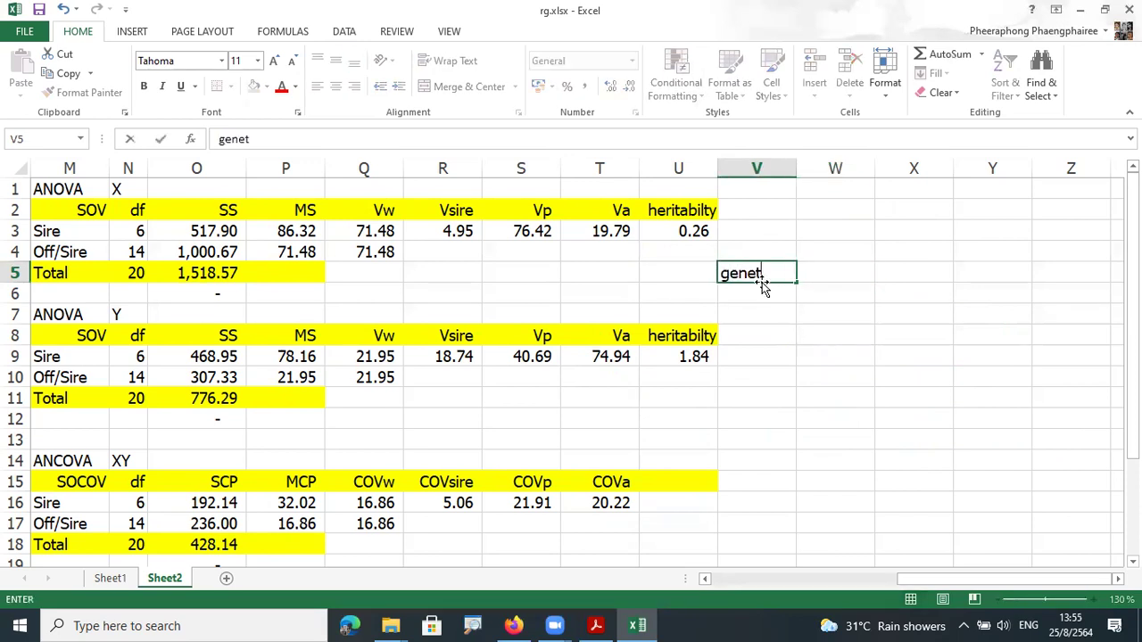
{"action": "type", "text": "ic corr."}
{"action": "key", "text": "Tab"}
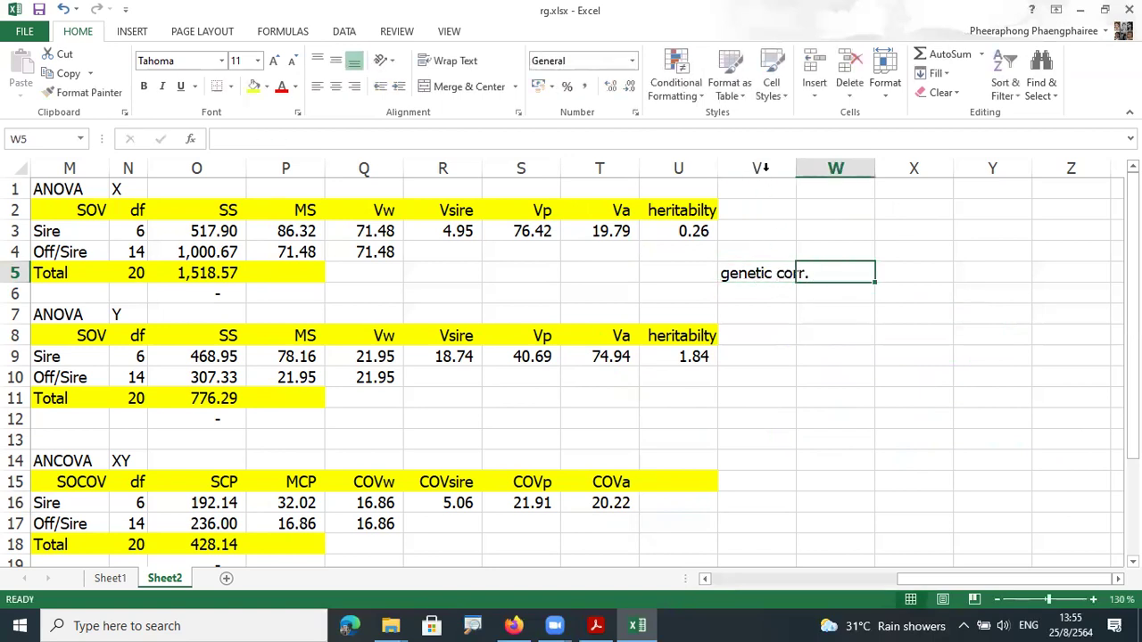
{"action": "left_click_drag", "start_coordinate": [797, 169], "coordinate": [836, 183]}
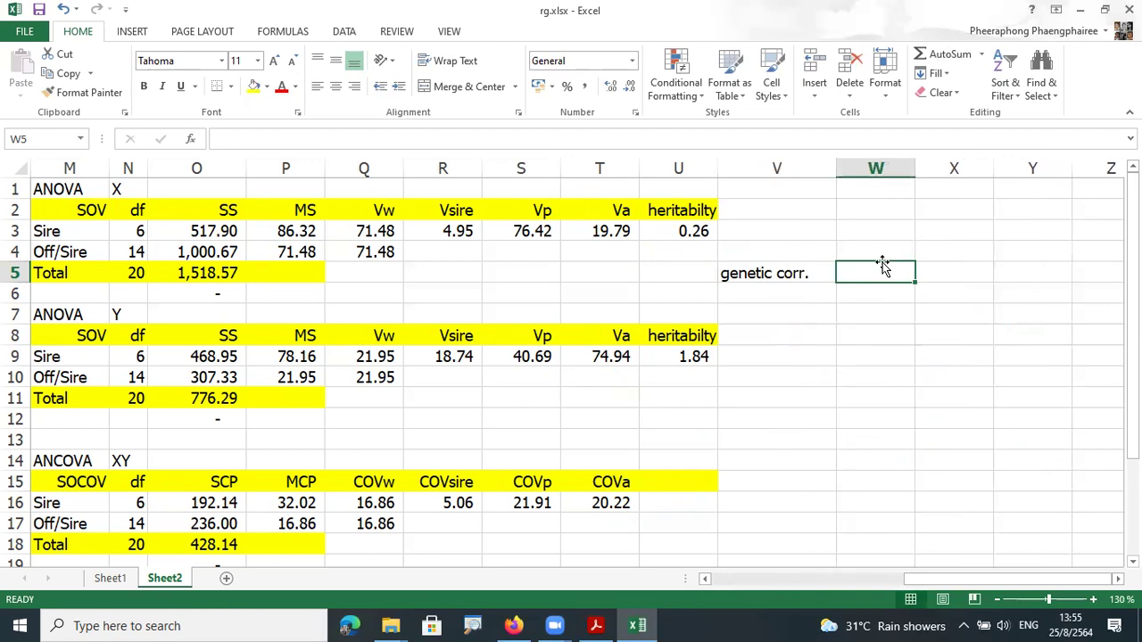
Step: Calculate the genetic correlation in W5 with the formula =T16/(SQRT(T3)*SQRT(T9))
{"action": "type", "text": "="}
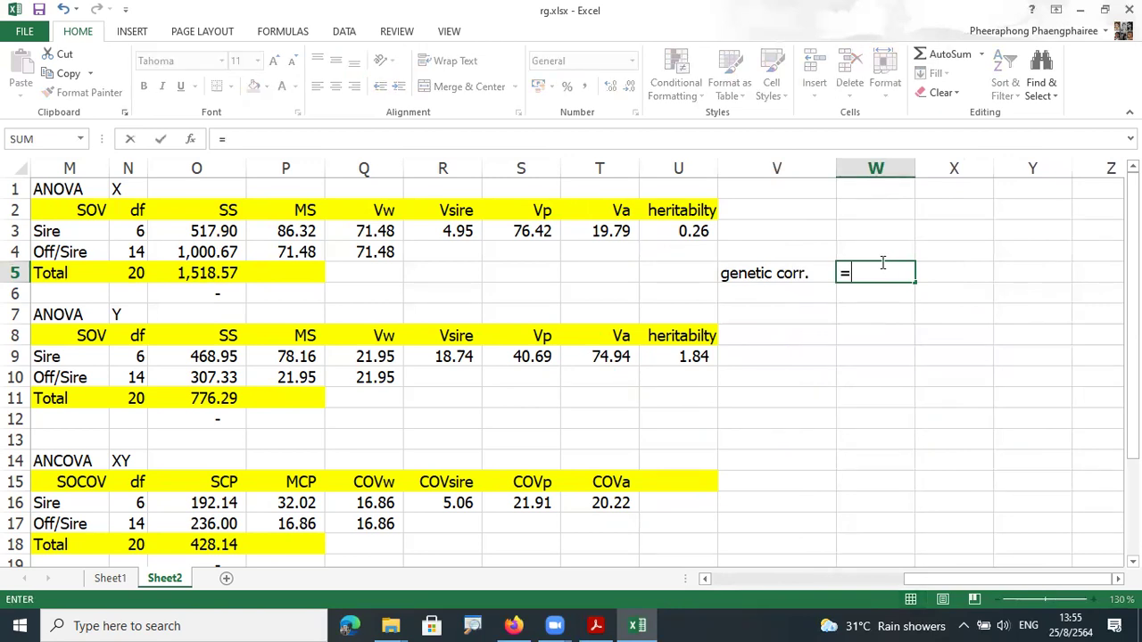
{"action": "left_click", "coordinate": [603, 504]}
{"action": "type", "text": "/(sqrt"}
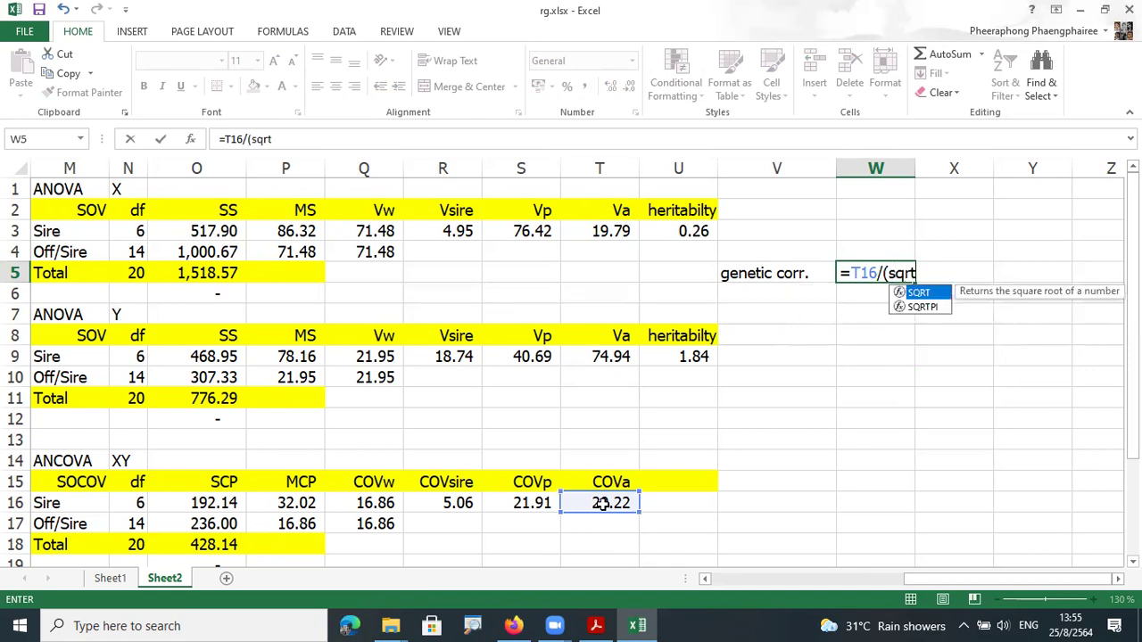
{"action": "type", "text": "("}
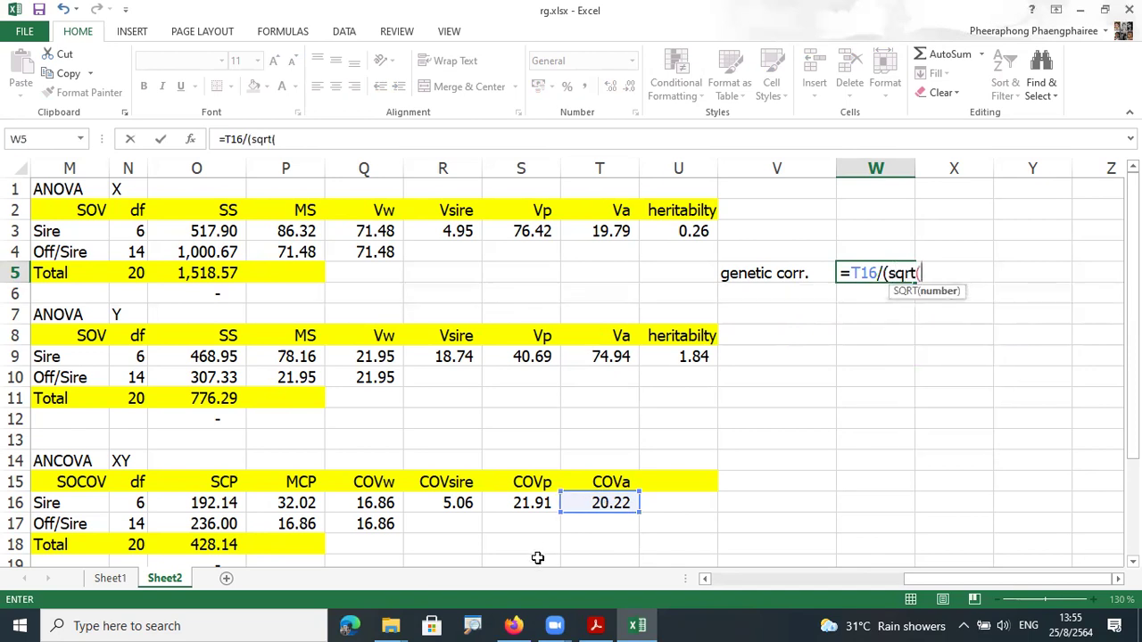
{"action": "left_click", "coordinate": [607, 232]}
{"action": "type", "text": ")*"}
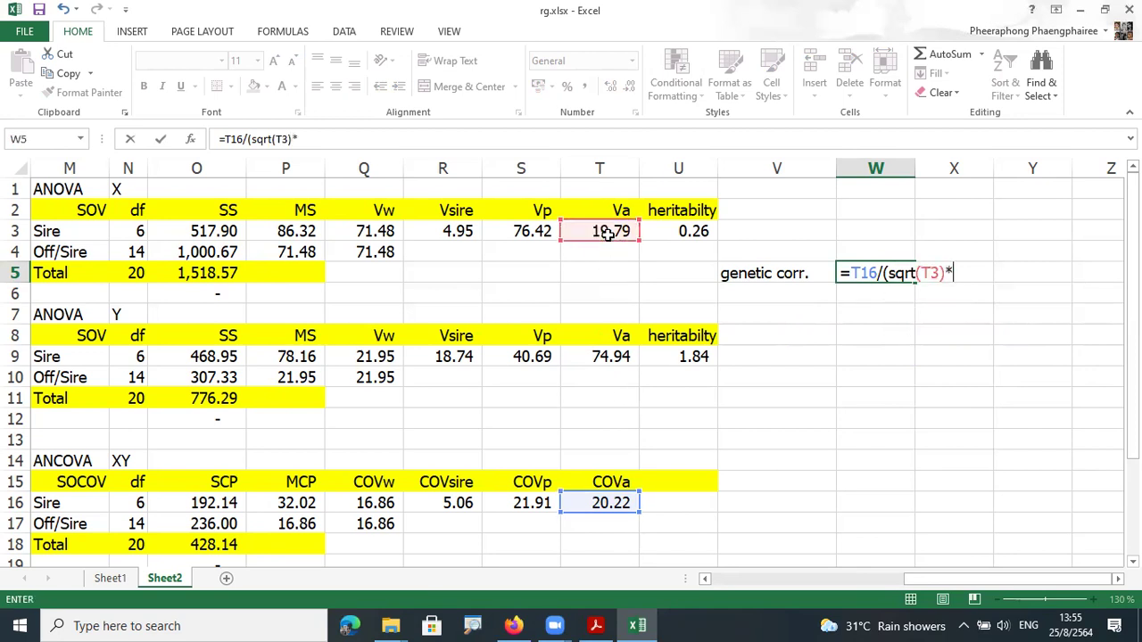
{"action": "type", "text": "sqrt("}
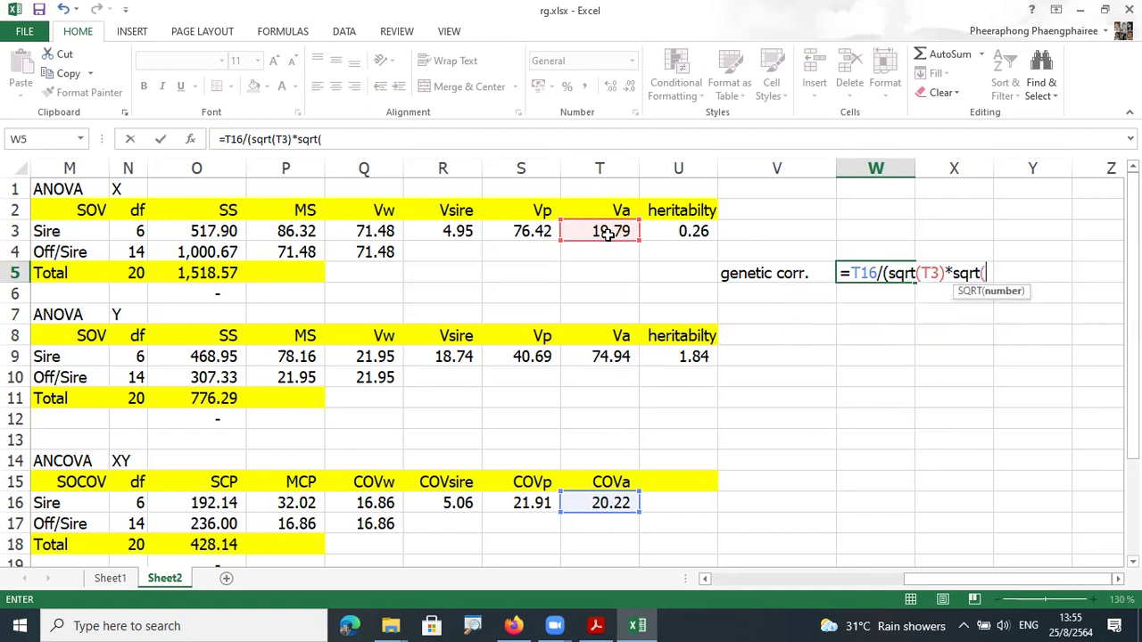
{"action": "left_click", "coordinate": [609, 356]}
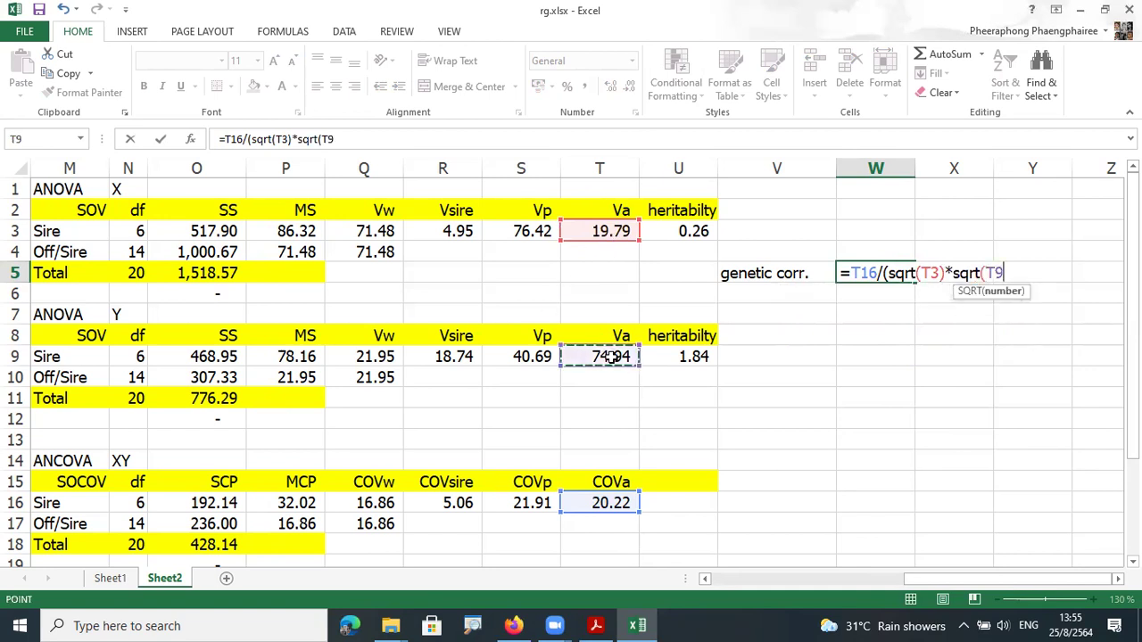
{"action": "type", "text": "))"}
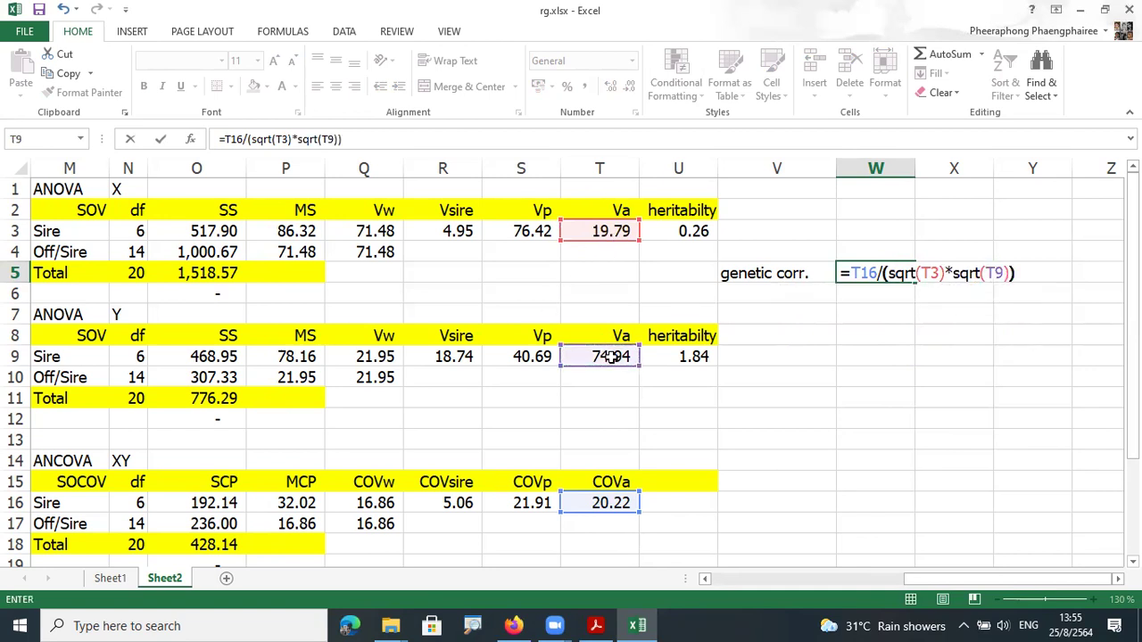
{"action": "key", "text": "Return"}
{"action": "key", "text": "Left"}
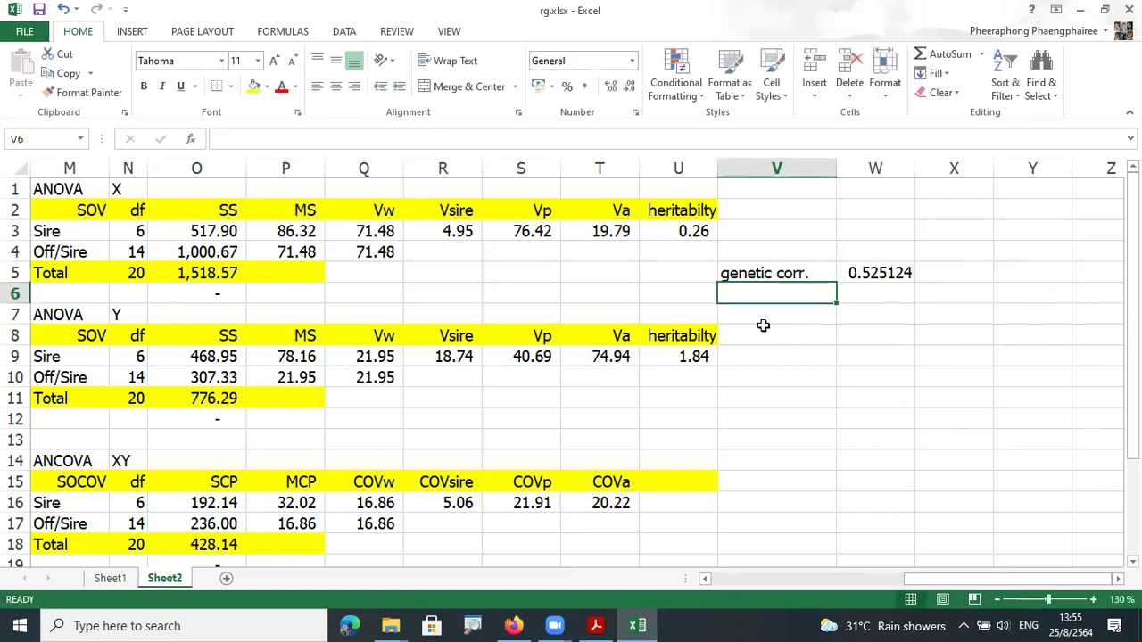
Step: Apply the comma number style with two decimals to the whole of column W
{"action": "left_click", "coordinate": [879, 274]}
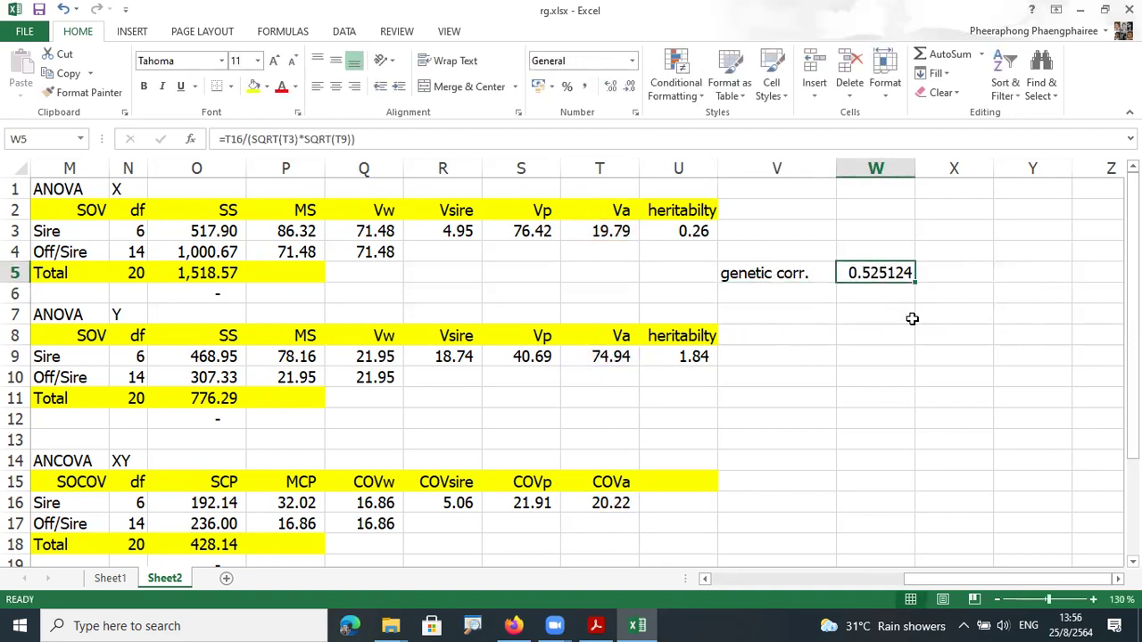
{"action": "left_click", "coordinate": [879, 168]}
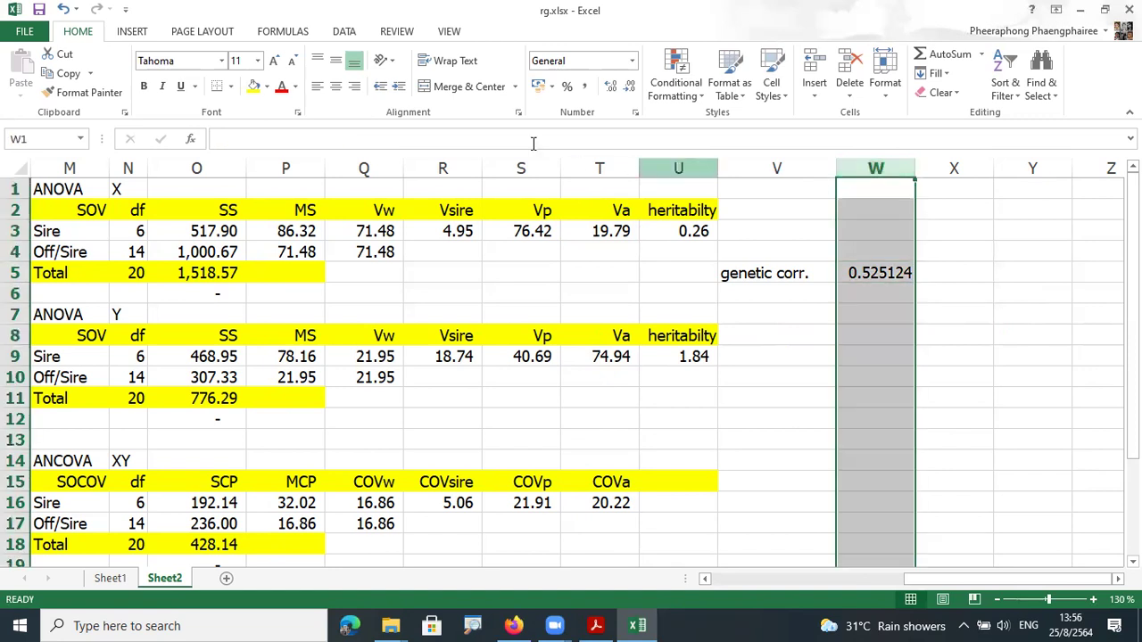
{"action": "left_click", "coordinate": [585, 85]}
Step: Label cell V7 "pheno. corr." two rows below the genetic correlation
{"action": "left_click", "coordinate": [771, 287]}
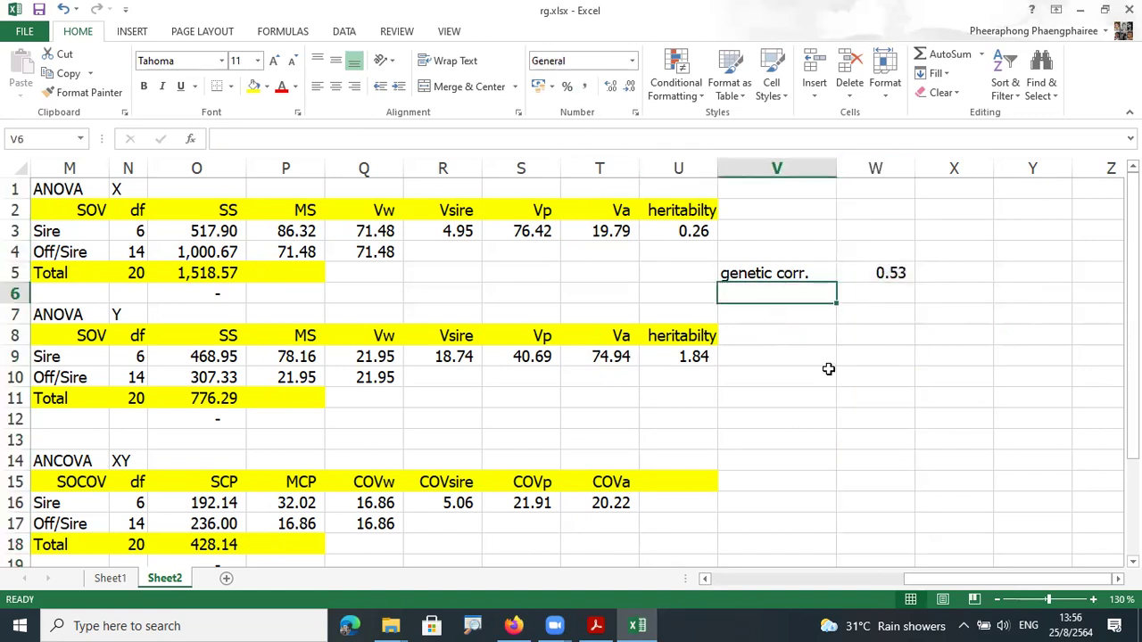
{"action": "key", "text": "Down"}
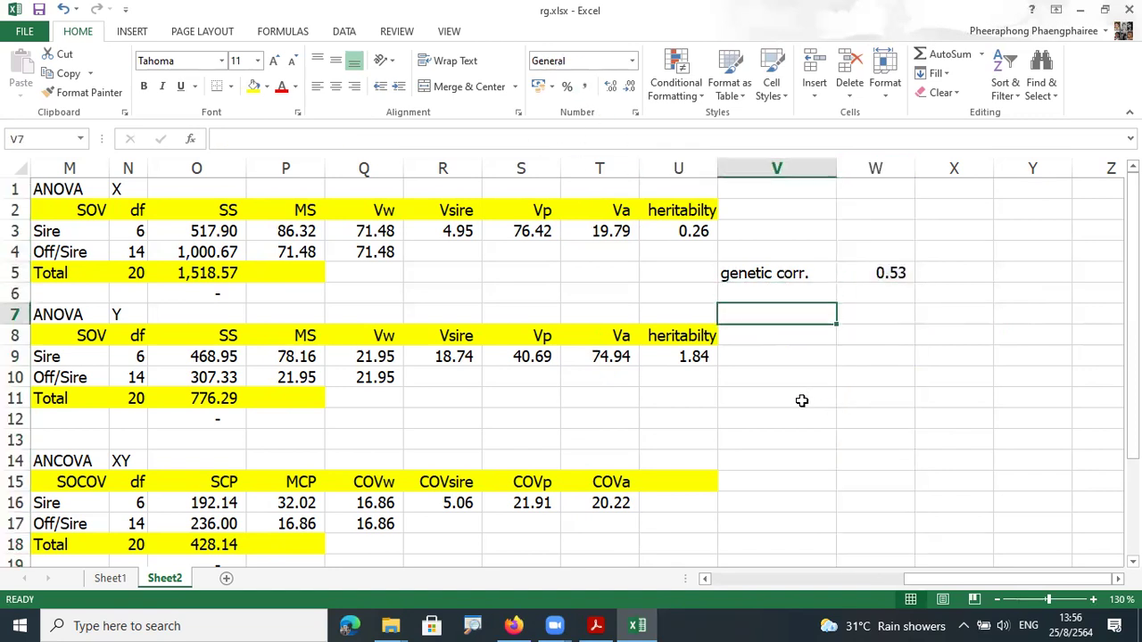
{"action": "type", "text": "pheno. corr."}
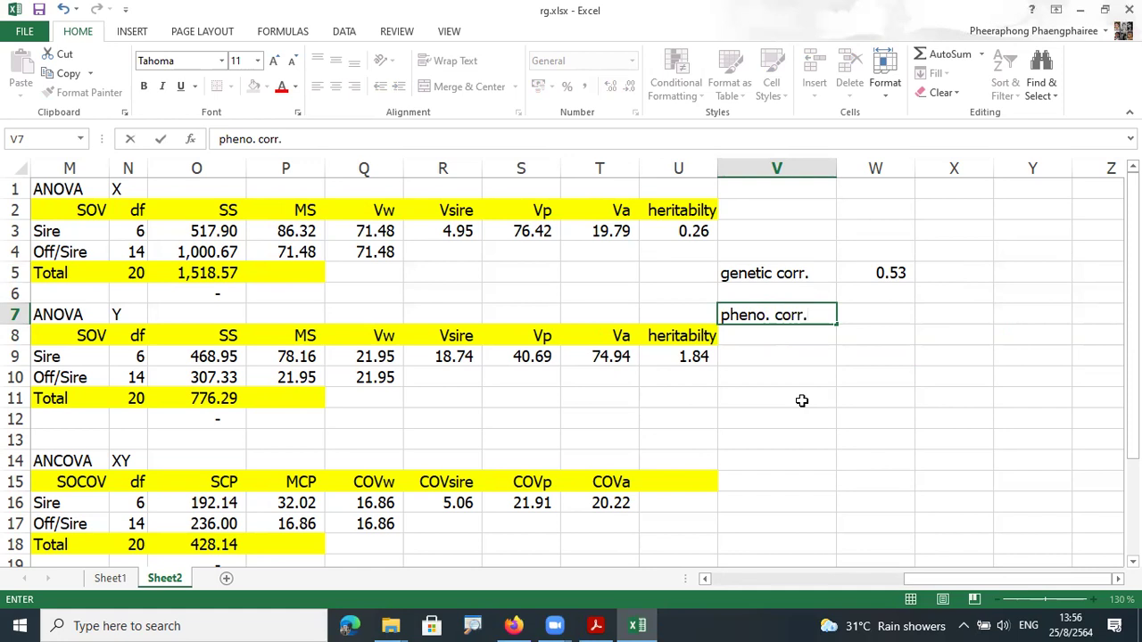
{"action": "key", "text": "Tab"}
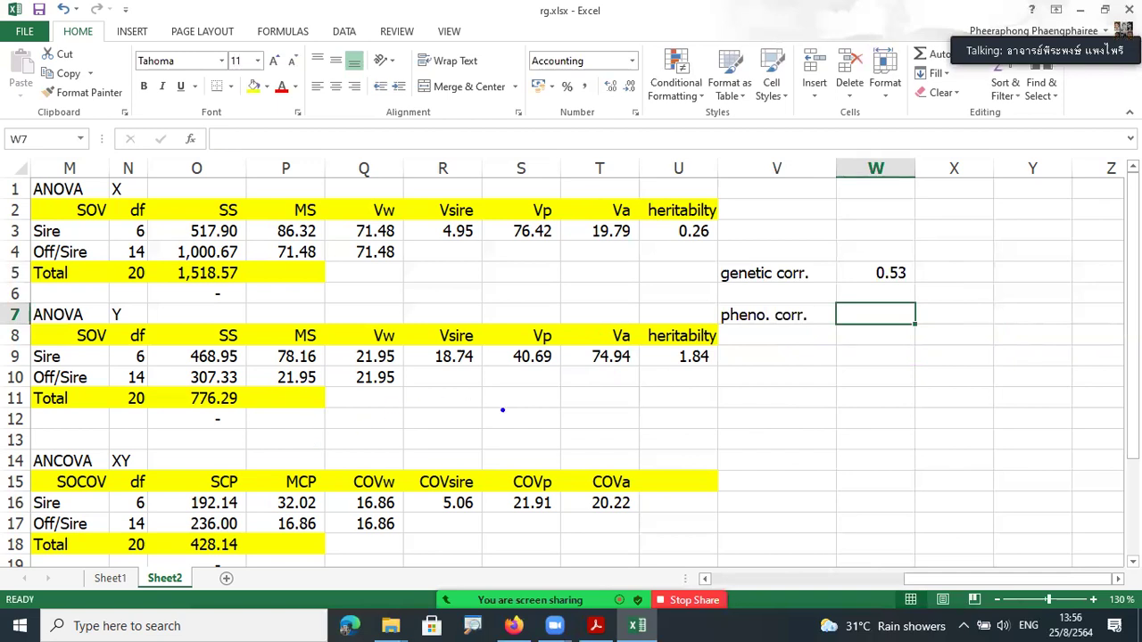
Step: Handwrite the phenotypic correlation formula in blue below its label: COVp over the square roots of VPx and VPy
{"action": "mouse_move", "coordinate": [755, 366]}
{"action": "left_mouse_down"}
{"action": "mouse_move", "coordinate": [765, 379]}
{"action": "mouse_move", "coordinate": [789, 375]}
{"action": "mouse_move", "coordinate": [795, 403]}
{"action": "mouse_move", "coordinate": [806, 387]}
{"action": "left_mouse_up"}
{"action": "mouse_move", "coordinate": [708, 403]}
{"action": "left_mouse_down"}
{"action": "mouse_move", "coordinate": [688, 406]}
{"action": "mouse_move", "coordinate": [872, 412]}
{"action": "left_mouse_up"}
{"action": "mouse_move", "coordinate": [702, 431]}
{"action": "left_mouse_down"}
{"action": "mouse_move", "coordinate": [730, 435]}
{"action": "mouse_move", "coordinate": [751, 474]}
{"action": "mouse_move", "coordinate": [730, 478]}
{"action": "left_mouse_up"}
{"action": "mouse_move", "coordinate": [667, 462]}
{"action": "left_mouse_down"}
{"action": "mouse_move", "coordinate": [764, 417]}
{"action": "mouse_move", "coordinate": [822, 433]}
{"action": "mouse_move", "coordinate": [821, 473]}
{"action": "left_mouse_up"}
{"action": "left_click_drag", "start_coordinate": [816, 448], "coordinate": [848, 479]}
{"action": "left_click_drag", "start_coordinate": [774, 477], "coordinate": [847, 415]}
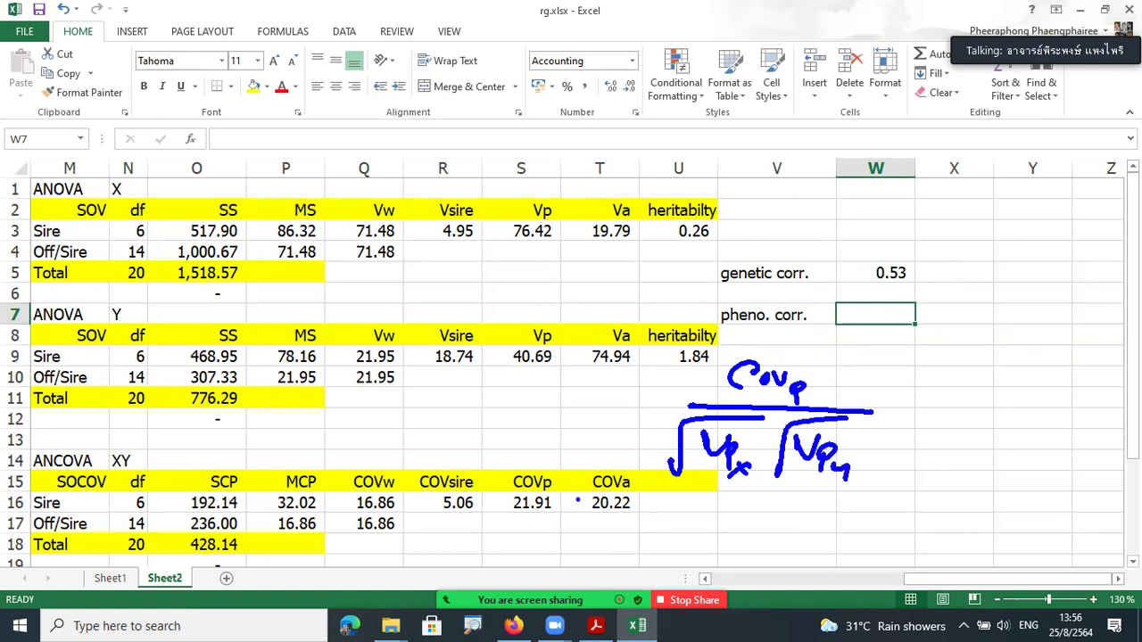
Step: Circle each formula term and its matching cell: COVp with S16 in blue, VPx with S3 in red, VPy with S9 in orange; then clear the annotations
{"action": "mouse_move", "coordinate": [515, 516]}
{"action": "left_mouse_down"}
{"action": "mouse_move", "coordinate": [505, 520]}
{"action": "mouse_move", "coordinate": [526, 517]}
{"action": "left_mouse_up"}
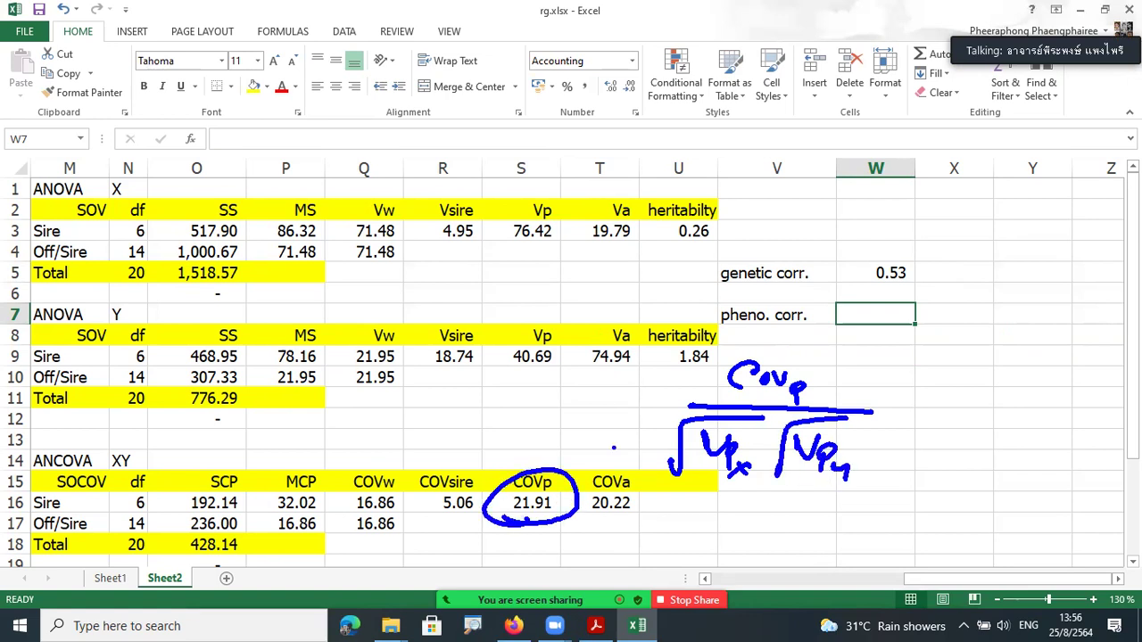
{"action": "mouse_move", "coordinate": [817, 371]}
{"action": "left_mouse_down"}
{"action": "mouse_move", "coordinate": [811, 357]}
{"action": "mouse_move", "coordinate": [822, 389]}
{"action": "left_mouse_up"}
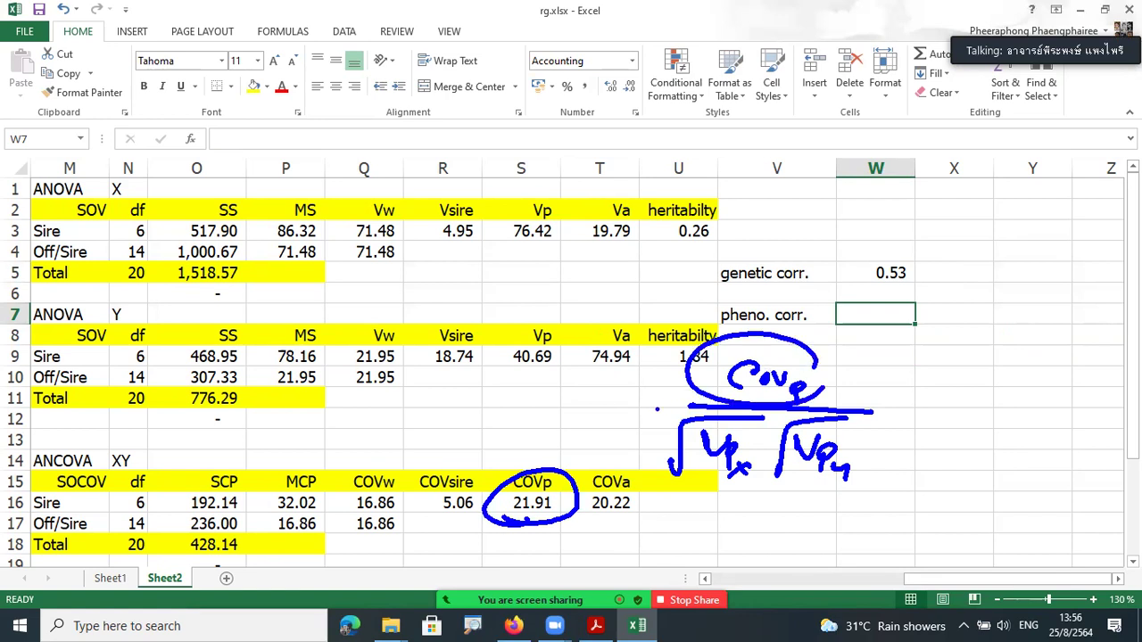
{"action": "left_click_drag", "start_coordinate": [765, 451], "coordinate": [709, 482]}
{"action": "mouse_move", "coordinate": [526, 247]}
{"action": "left_mouse_down"}
{"action": "mouse_move", "coordinate": [544, 254]}
{"action": "mouse_move", "coordinate": [517, 254]}
{"action": "left_mouse_up"}
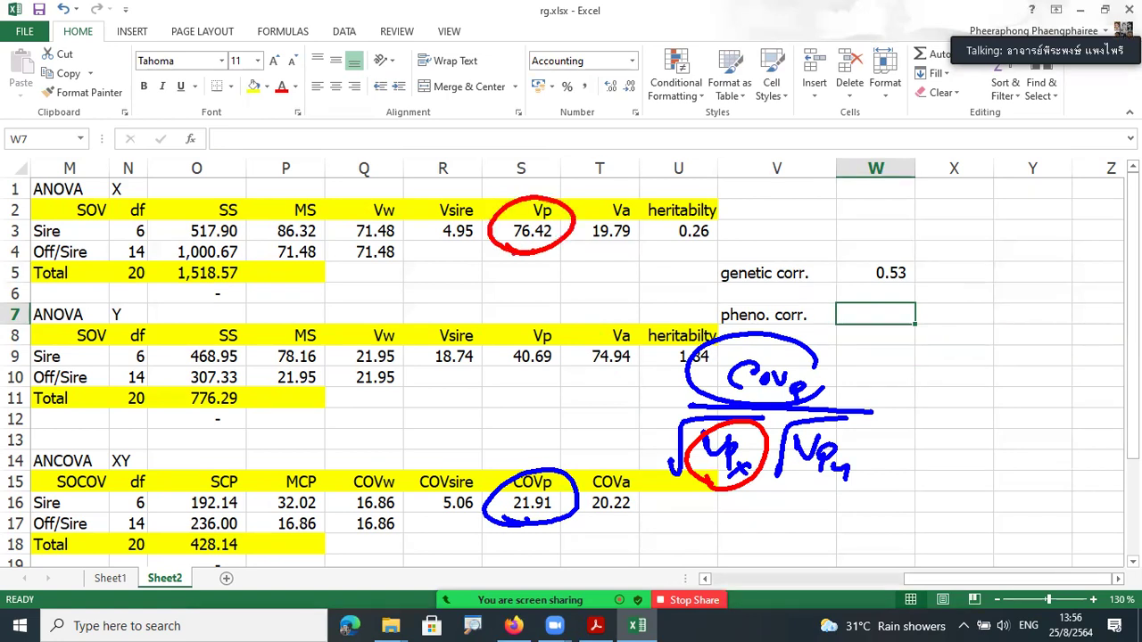
{"action": "mouse_move", "coordinate": [834, 416]}
{"action": "left_mouse_down"}
{"action": "mouse_move", "coordinate": [829, 484]}
{"action": "mouse_move", "coordinate": [825, 415]}
{"action": "left_mouse_up"}
{"action": "left_click_drag", "start_coordinate": [526, 381], "coordinate": [537, 387]}
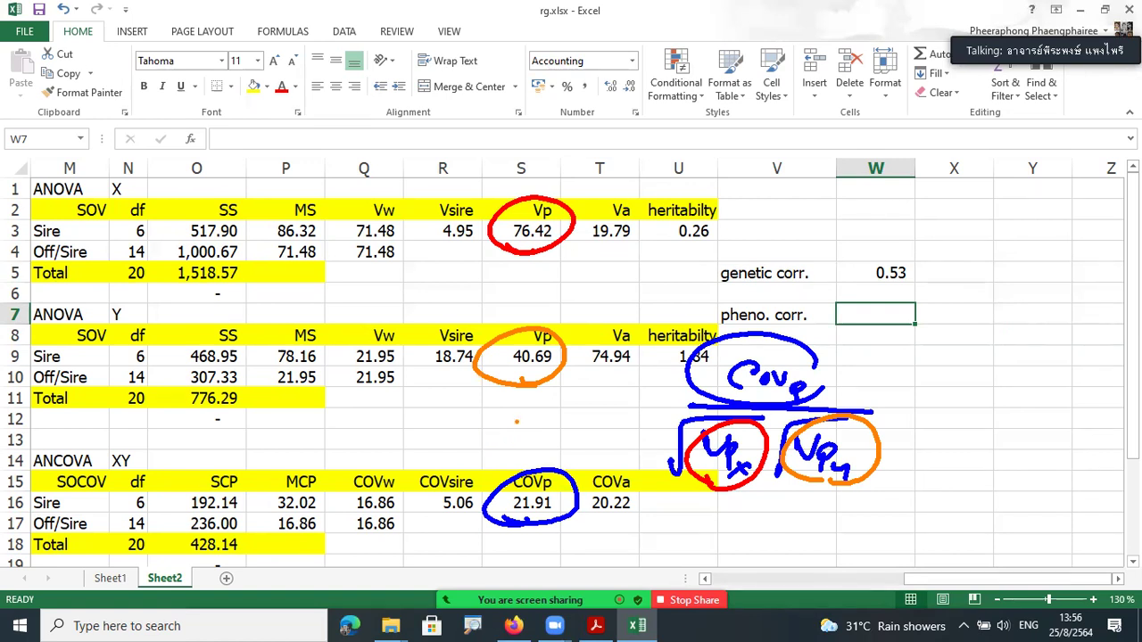
{"action": "key", "text": "Escape"}
Step: Calculate the phenotypic correlation in W7 with the formula =S16/(SQRT(S3)*SQRT(S9))
{"action": "type", "text": "="}
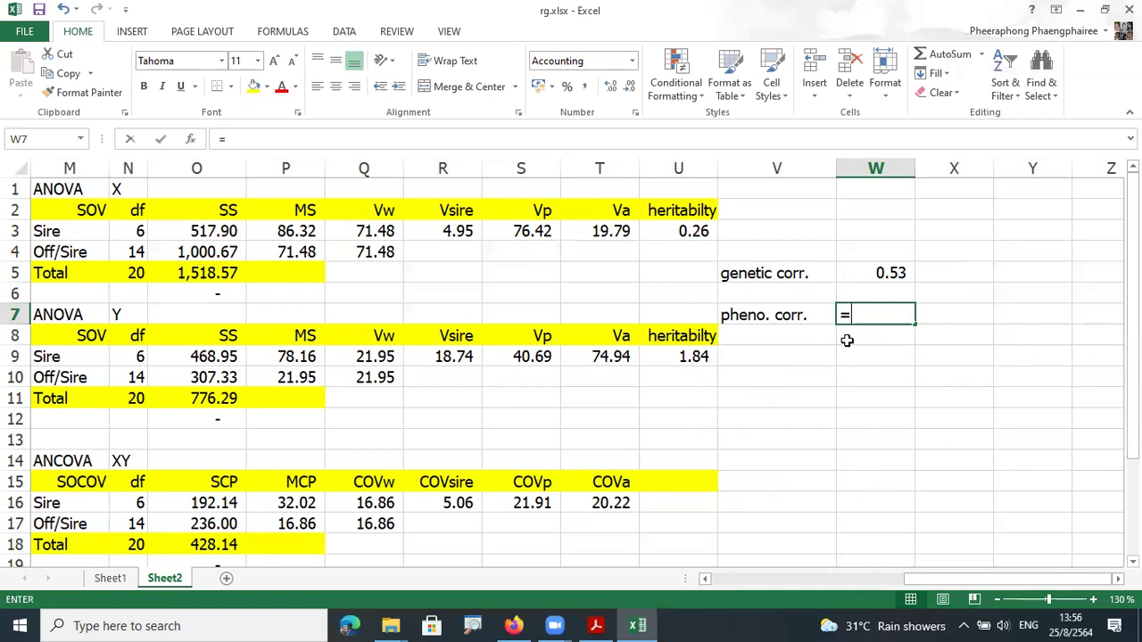
{"action": "left_click", "coordinate": [537, 505]}
{"action": "type", "text": "/"}
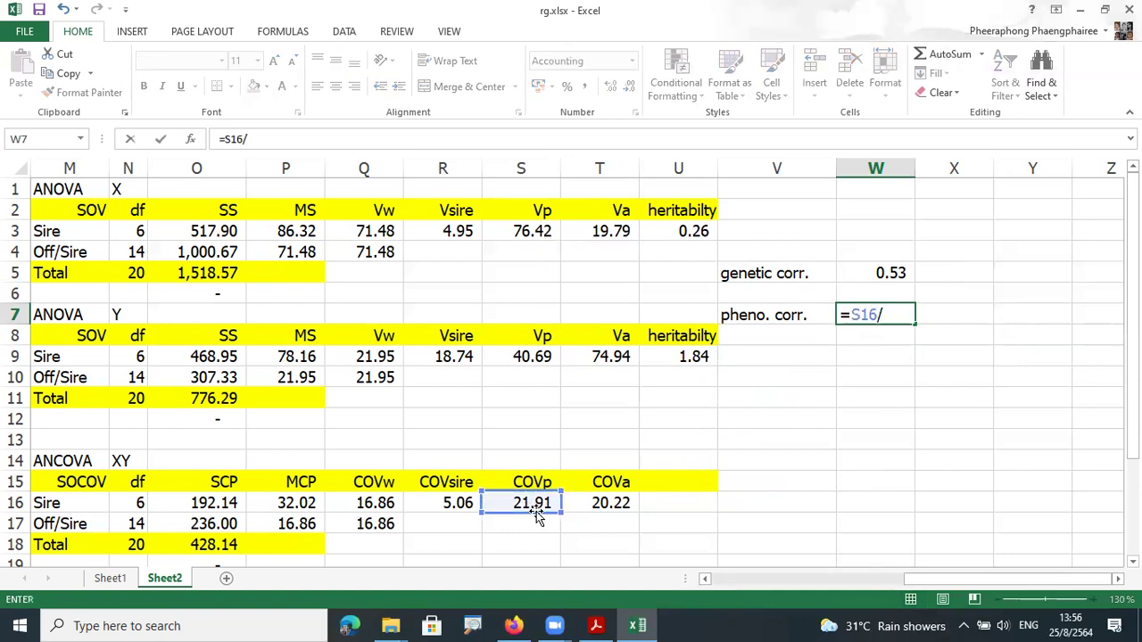
{"action": "type", "text": "(sqrt("}
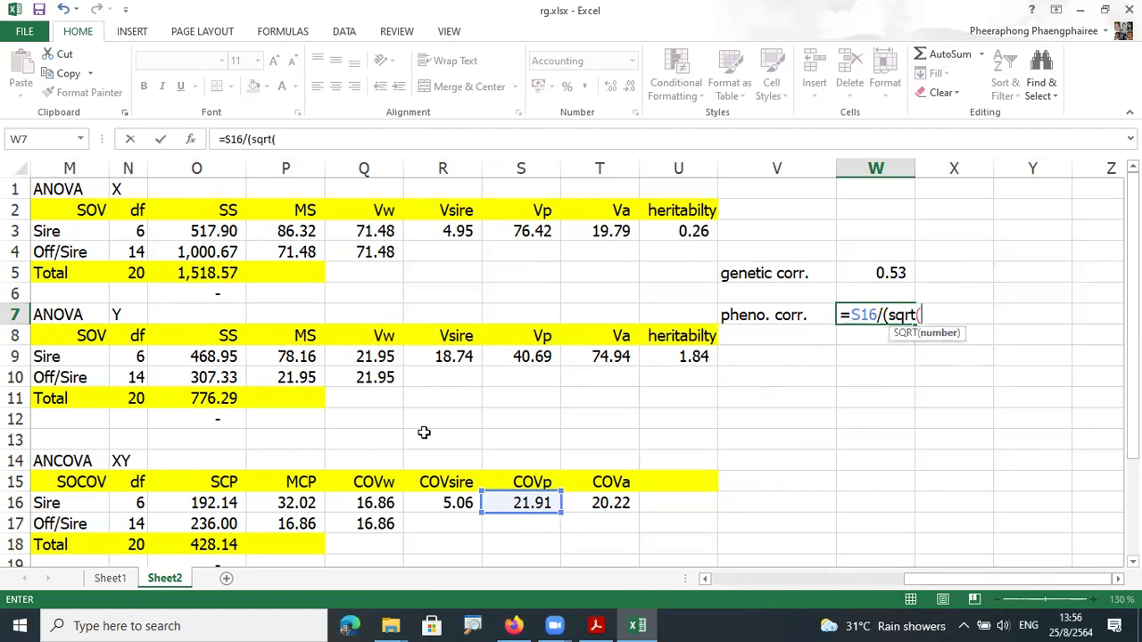
{"action": "left_click", "coordinate": [534, 231]}
{"action": "type", "text": ")*"}
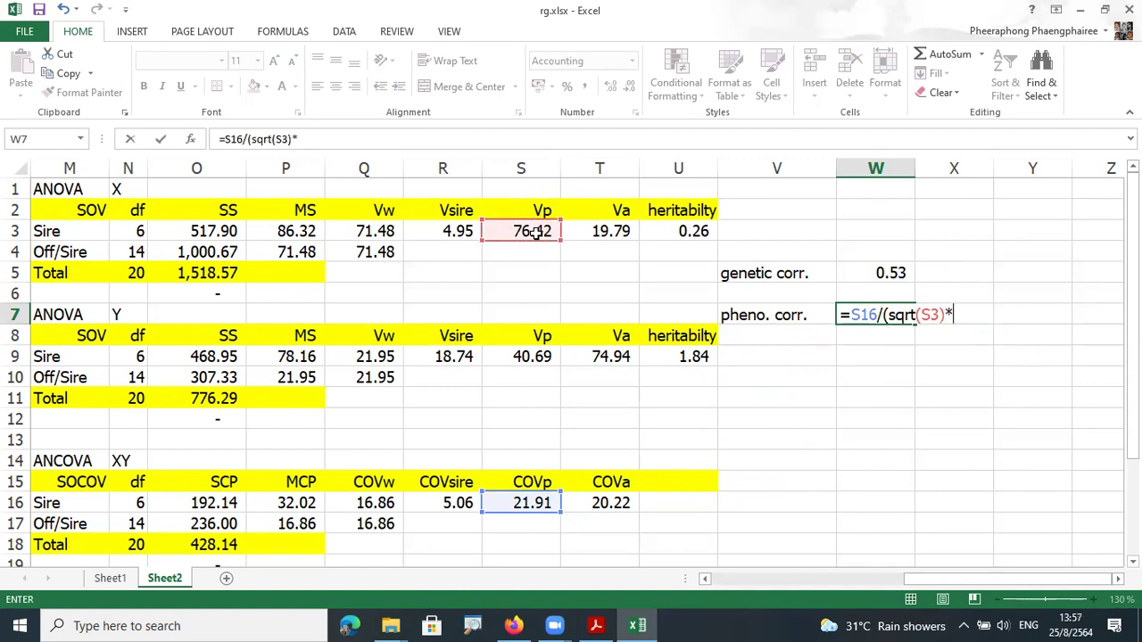
{"action": "type", "text": "sqrt("}
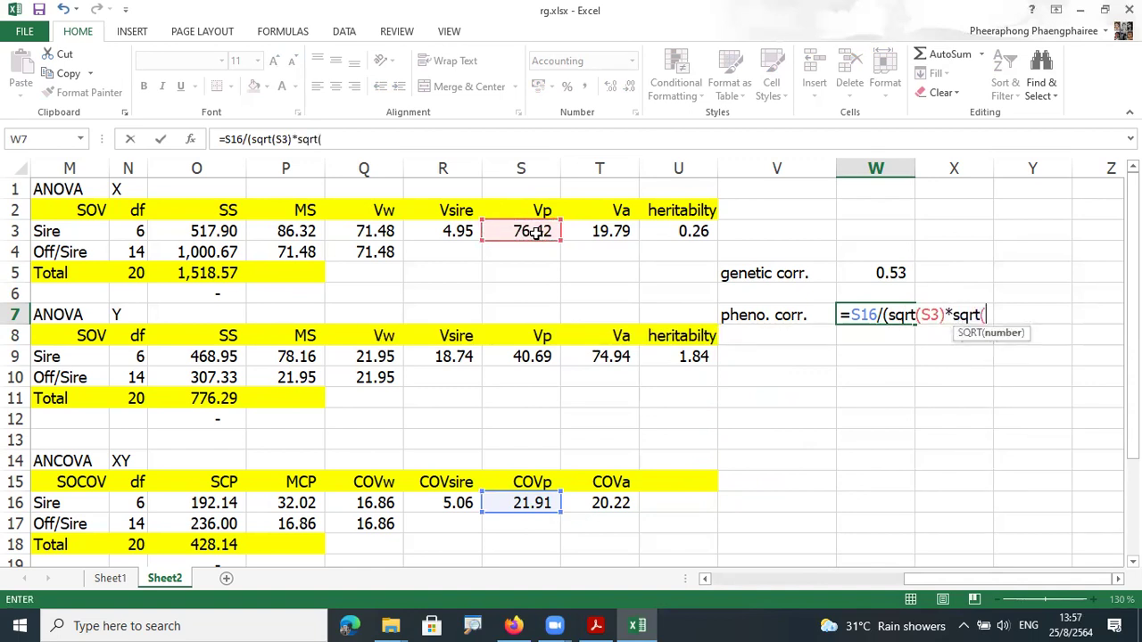
{"action": "left_click", "coordinate": [526, 356]}
{"action": "type", "text": "))"}
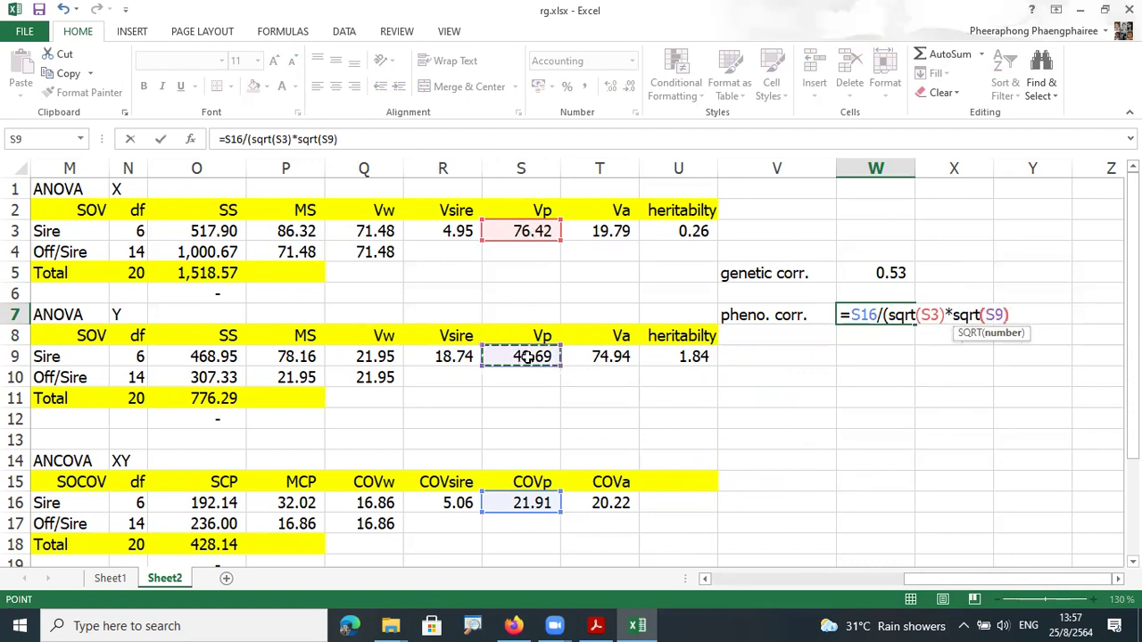
{"action": "key", "text": "Return"}
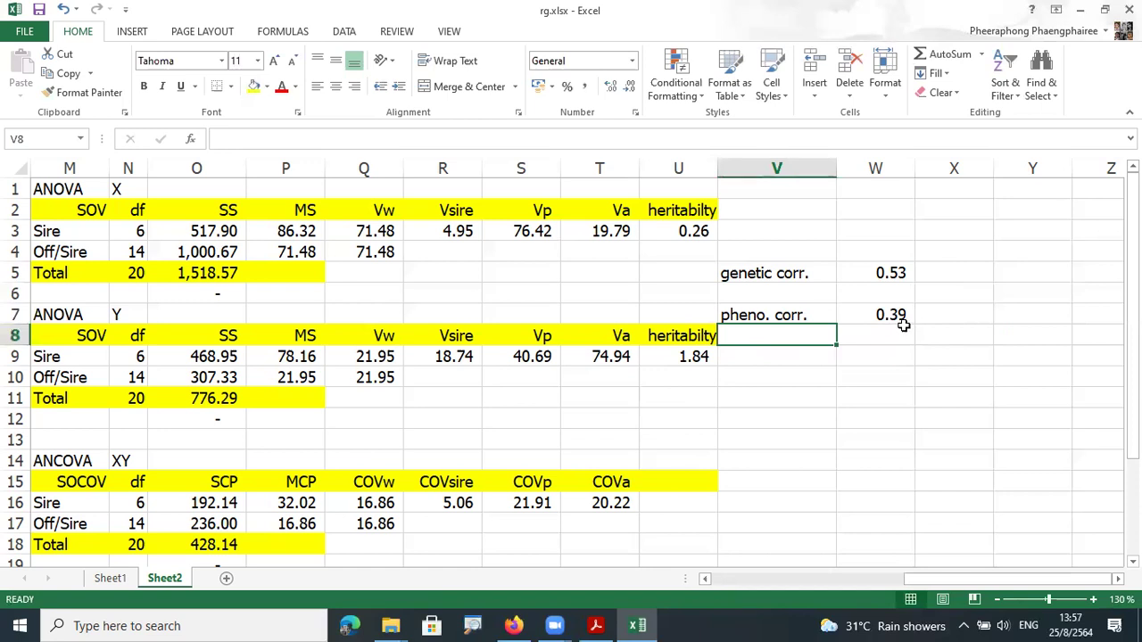
Step: Label cell V9 "envi corr." two rows below the phenotypic correlation
{"action": "left_click", "coordinate": [803, 355]}
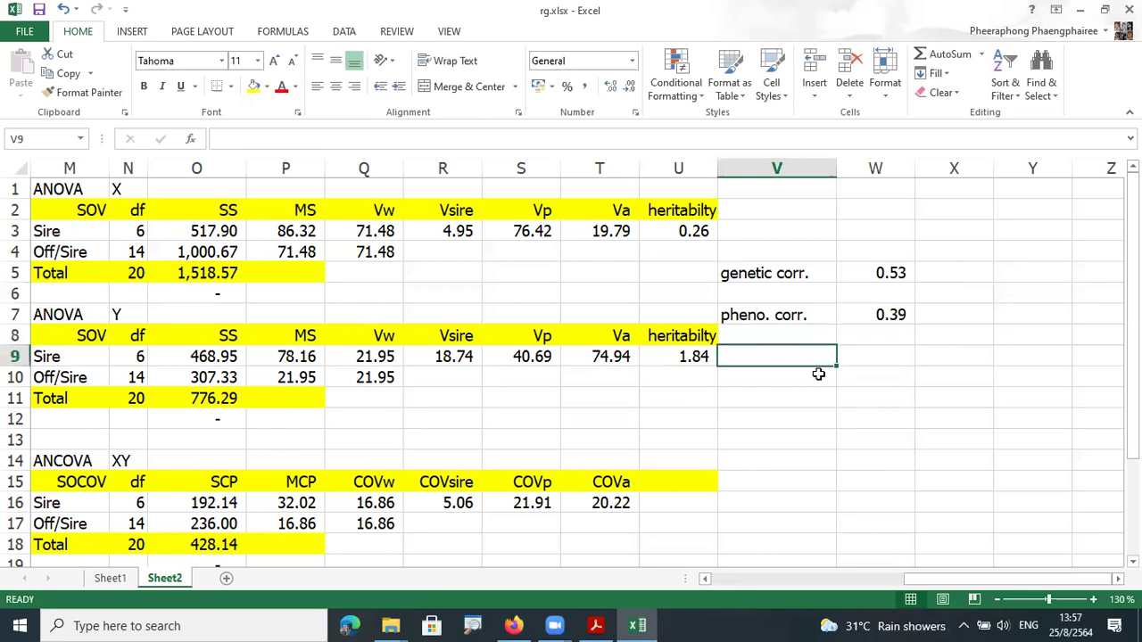
{"action": "type", "text": "envi"}
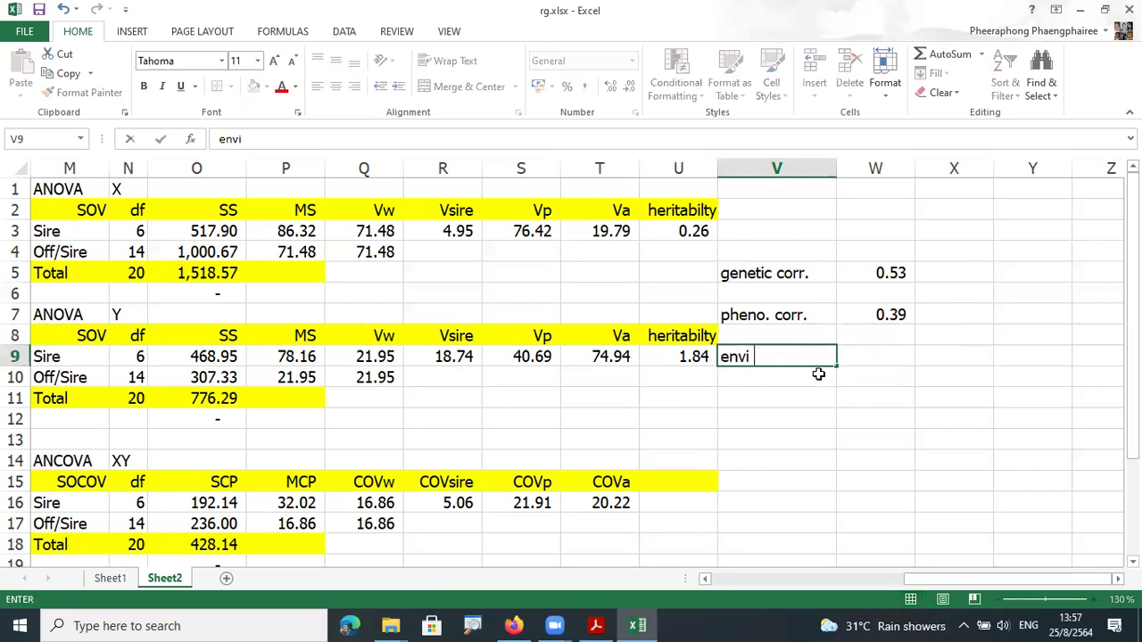
{"action": "type", "text": " corr."}
{"action": "key", "text": "Return"}
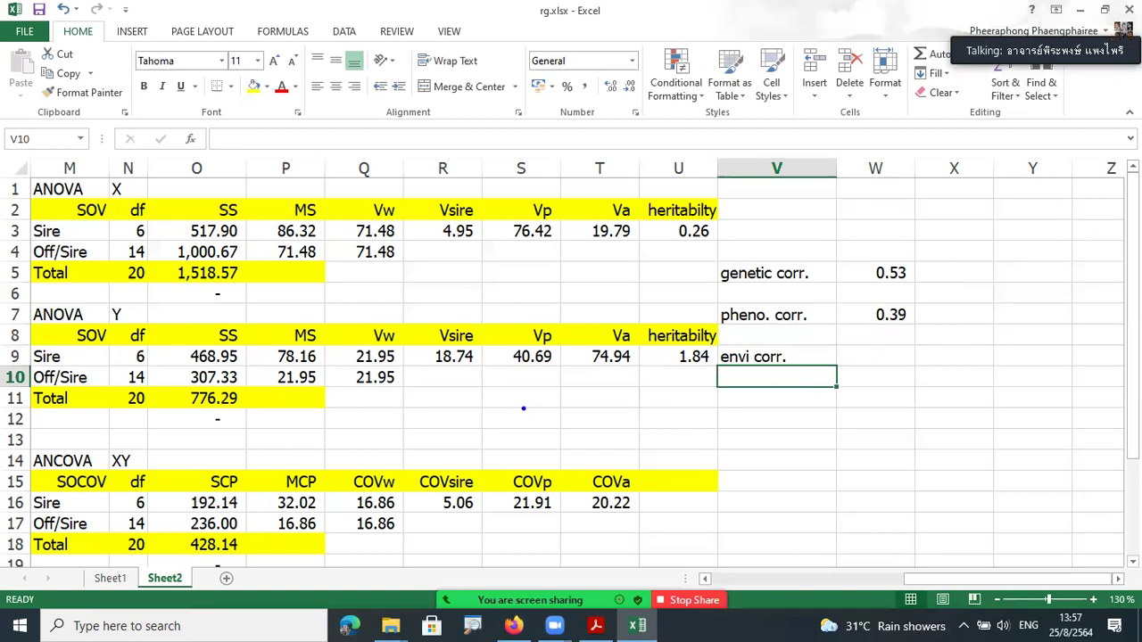
Step: Handwrite COVw − 3COVsire in blue over a fraction line and link it with a red arrow to a red COVp − COVA = COVE
{"action": "mouse_move", "coordinate": [533, 398]}
{"action": "left_mouse_down"}
{"action": "mouse_move", "coordinate": [532, 418]}
{"action": "mouse_move", "coordinate": [555, 403]}
{"action": "mouse_move", "coordinate": [600, 416]}
{"action": "left_mouse_up"}
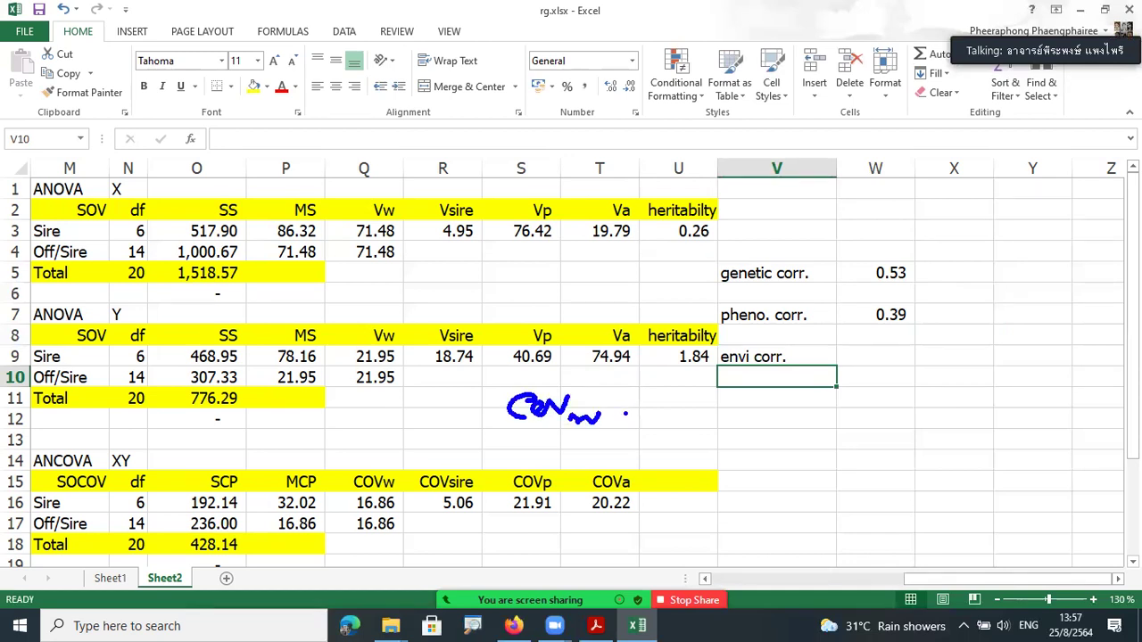
{"action": "mouse_move", "coordinate": [615, 410]}
{"action": "left_mouse_down"}
{"action": "mouse_move", "coordinate": [660, 412]}
{"action": "mouse_move", "coordinate": [651, 420]}
{"action": "left_mouse_up"}
{"action": "left_click_drag", "start_coordinate": [669, 408], "coordinate": [767, 439]}
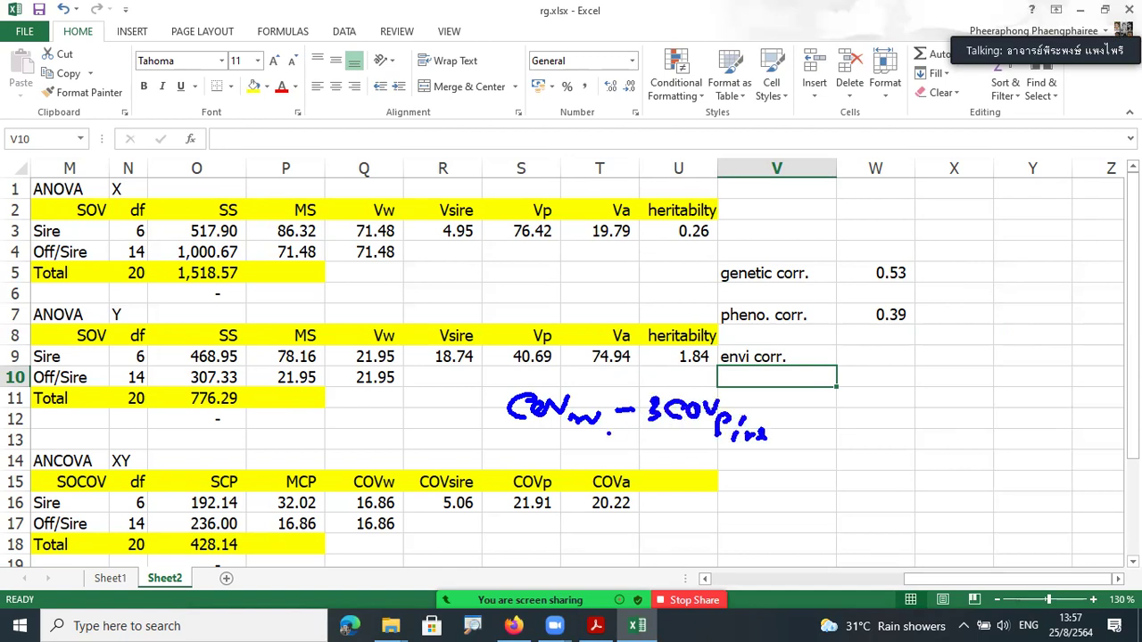
{"action": "left_click_drag", "start_coordinate": [473, 448], "coordinate": [837, 449]}
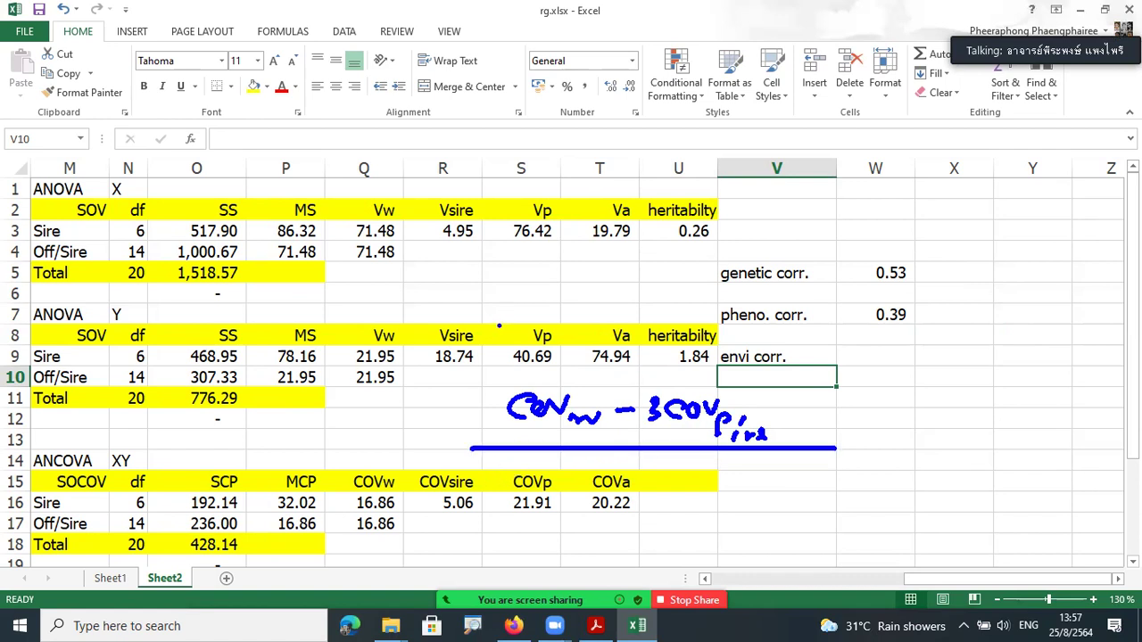
{"action": "left_click_drag", "start_coordinate": [574, 379], "coordinate": [528, 309]}
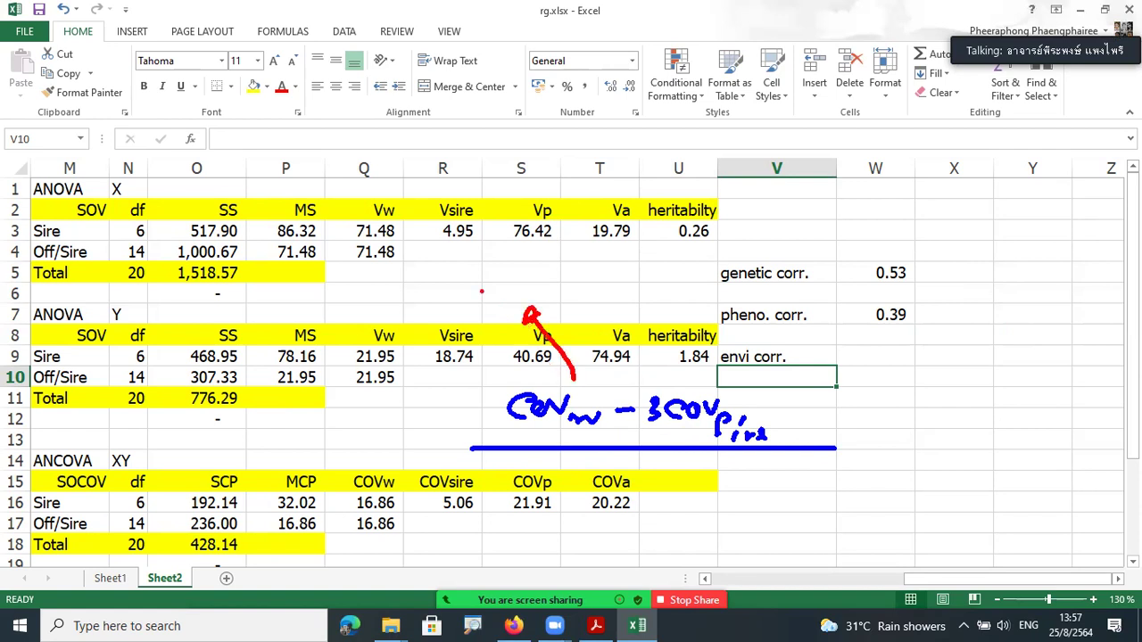
{"action": "mouse_move", "coordinate": [424, 245]}
{"action": "left_mouse_down"}
{"action": "mouse_move", "coordinate": [417, 252]}
{"action": "mouse_move", "coordinate": [450, 287]}
{"action": "mouse_move", "coordinate": [506, 261]}
{"action": "mouse_move", "coordinate": [581, 282]}
{"action": "mouse_move", "coordinate": [678, 278]}
{"action": "mouse_move", "coordinate": [705, 254]}
{"action": "mouse_move", "coordinate": [707, 291]}
{"action": "mouse_move", "coordinate": [718, 267]}
{"action": "left_mouse_up"}
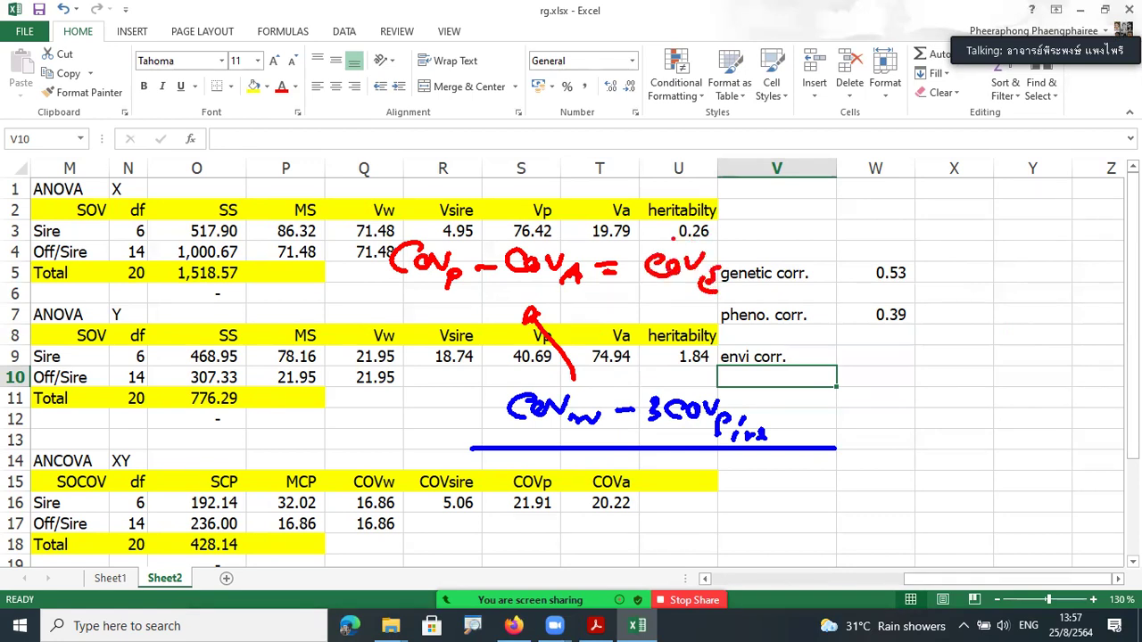
Step: Draw a blue arrow up from COVp and begin its expansion as COVsire + COVw −, correcting the first subscript to sire
{"action": "left_click_drag", "start_coordinate": [426, 241], "coordinate": [403, 212]}
{"action": "mouse_move", "coordinate": [294, 154]}
{"action": "left_mouse_down"}
{"action": "mouse_move", "coordinate": [298, 169]}
{"action": "mouse_move", "coordinate": [310, 160]}
{"action": "left_mouse_up"}
{"action": "mouse_move", "coordinate": [318, 153]}
{"action": "left_mouse_down"}
{"action": "mouse_move", "coordinate": [333, 154]}
{"action": "mouse_move", "coordinate": [326, 185]}
{"action": "mouse_move", "coordinate": [386, 171]}
{"action": "mouse_move", "coordinate": [373, 181]}
{"action": "left_mouse_up"}
{"action": "mouse_move", "coordinate": [405, 162]}
{"action": "left_mouse_down"}
{"action": "mouse_move", "coordinate": [460, 161]}
{"action": "mouse_move", "coordinate": [475, 183]}
{"action": "mouse_move", "coordinate": [487, 173]}
{"action": "left_mouse_up"}
{"action": "left_click_drag", "start_coordinate": [497, 166], "coordinate": [528, 166]}
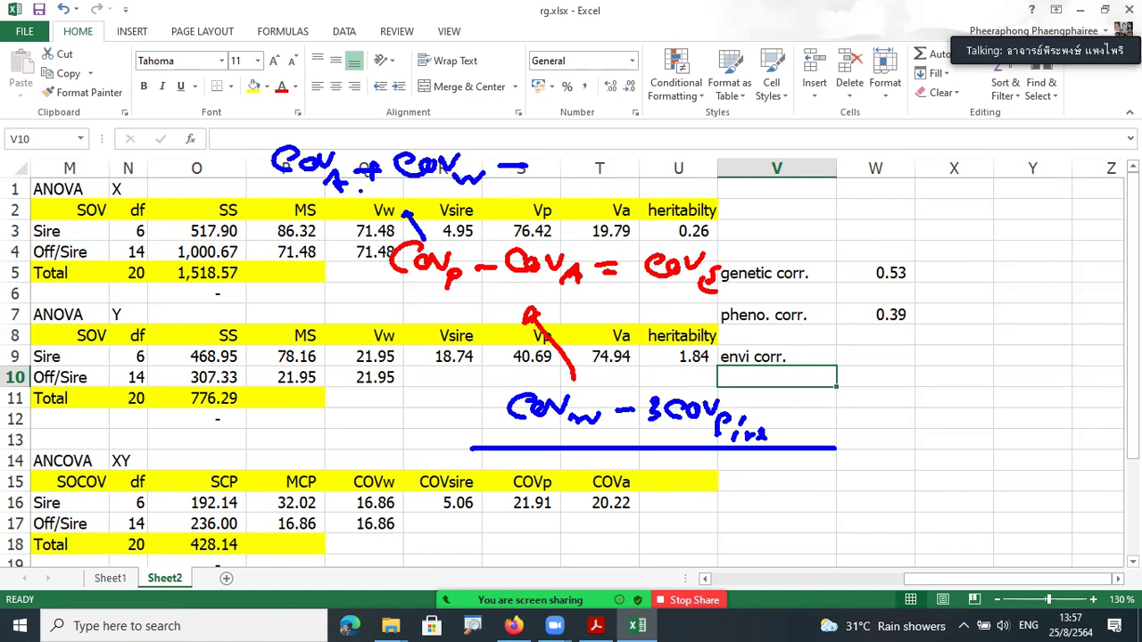
{"action": "mouse_move", "coordinate": [333, 177]}
{"action": "left_mouse_down"}
{"action": "mouse_move", "coordinate": [327, 198]}
{"action": "mouse_move", "coordinate": [380, 195]}
{"action": "left_mouse_up"}
Step: Circle the COVp, COVw, COVsire and COVa headers in blue, link COVsire to COVp, and write 4COVsire beneath COVa
{"action": "mouse_move", "coordinate": [533, 494]}
{"action": "left_mouse_down"}
{"action": "mouse_move", "coordinate": [517, 493]}
{"action": "mouse_move", "coordinate": [558, 478]}
{"action": "left_mouse_up"}
{"action": "mouse_move", "coordinate": [366, 495]}
{"action": "left_mouse_down"}
{"action": "mouse_move", "coordinate": [401, 487]}
{"action": "mouse_move", "coordinate": [368, 498]}
{"action": "left_mouse_up"}
{"action": "left_click_drag", "start_coordinate": [446, 506], "coordinate": [453, 505]}
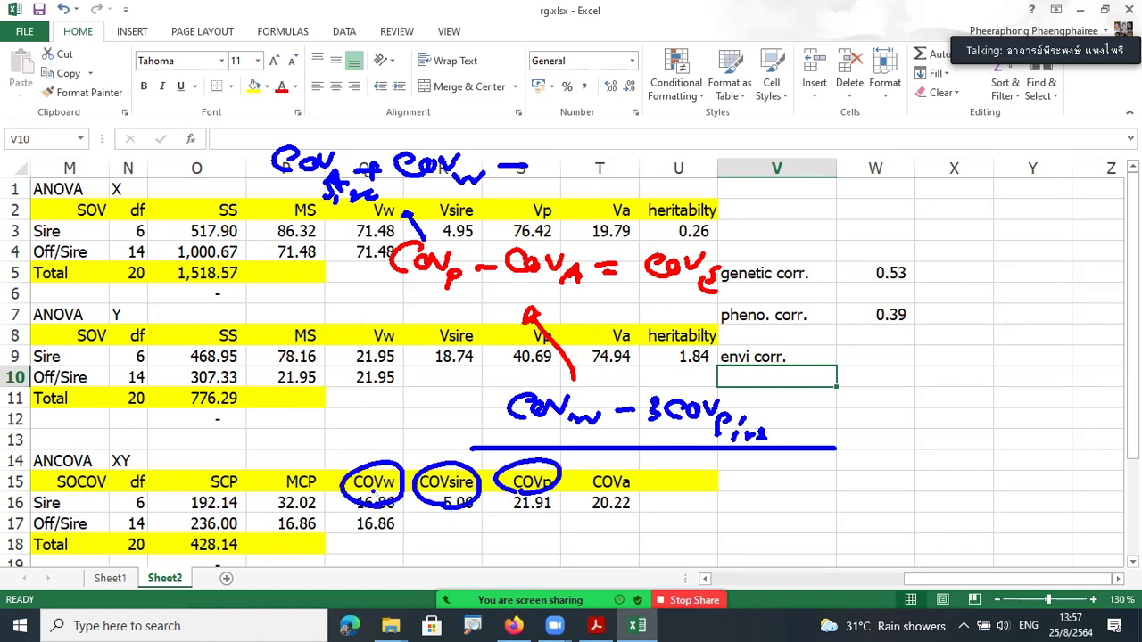
{"action": "left_click_drag", "start_coordinate": [479, 479], "coordinate": [494, 478]}
{"action": "left_click_drag", "start_coordinate": [481, 488], "coordinate": [496, 488]}
{"action": "mouse_move", "coordinate": [606, 500]}
{"action": "left_mouse_down"}
{"action": "mouse_move", "coordinate": [584, 473]}
{"action": "mouse_move", "coordinate": [598, 505]}
{"action": "mouse_move", "coordinate": [578, 535]}
{"action": "mouse_move", "coordinate": [603, 544]}
{"action": "mouse_move", "coordinate": [642, 525]}
{"action": "mouse_move", "coordinate": [708, 554]}
{"action": "left_mouse_up"}
Step: Complete the blue expansion with 4COVsire = COVw − 3COVsire and draw an arrow to the matching numerator expression
{"action": "mouse_move", "coordinate": [554, 154]}
{"action": "left_mouse_down"}
{"action": "mouse_move", "coordinate": [548, 171]}
{"action": "mouse_move", "coordinate": [596, 164]}
{"action": "mouse_move", "coordinate": [691, 189]}
{"action": "left_mouse_up"}
{"action": "left_click_drag", "start_coordinate": [614, 157], "coordinate": [612, 176]}
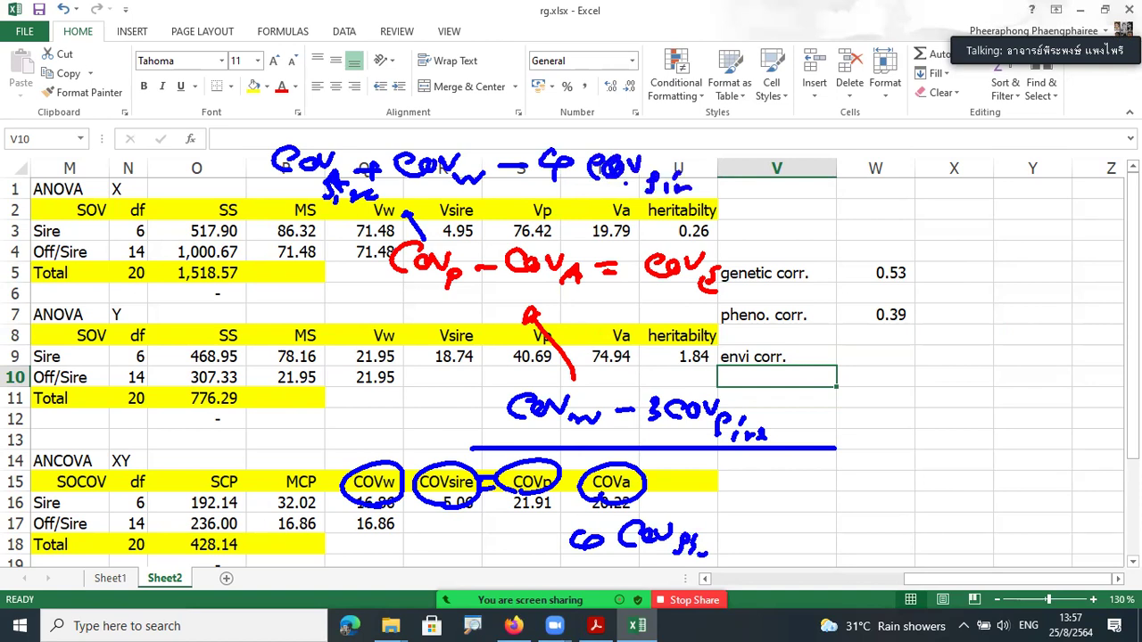
{"action": "left_click_drag", "start_coordinate": [723, 170], "coordinate": [742, 168]}
{"action": "left_click_drag", "start_coordinate": [725, 183], "coordinate": [742, 181]}
{"action": "left_click_drag", "start_coordinate": [796, 152], "coordinate": [772, 175]}
{"action": "mouse_move", "coordinate": [800, 164]}
{"action": "left_mouse_down"}
{"action": "mouse_move", "coordinate": [808, 171]}
{"action": "mouse_move", "coordinate": [839, 153]}
{"action": "mouse_move", "coordinate": [843, 181]}
{"action": "mouse_move", "coordinate": [856, 173]}
{"action": "left_mouse_up"}
{"action": "left_click_drag", "start_coordinate": [873, 169], "coordinate": [906, 166]}
{"action": "left_click", "coordinate": [525, 182]}
{"action": "left_click_drag", "start_coordinate": [291, 133], "coordinate": [284, 143]}
{"action": "mouse_move", "coordinate": [915, 150]}
{"action": "left_mouse_down"}
{"action": "mouse_move", "coordinate": [919, 175]}
{"action": "mouse_move", "coordinate": [996, 160]}
{"action": "mouse_move", "coordinate": [1026, 194]}
{"action": "mouse_move", "coordinate": [1040, 182]}
{"action": "mouse_move", "coordinate": [1058, 194]}
{"action": "left_mouse_up"}
{"action": "left_click_drag", "start_coordinate": [885, 386], "coordinate": [777, 416]}
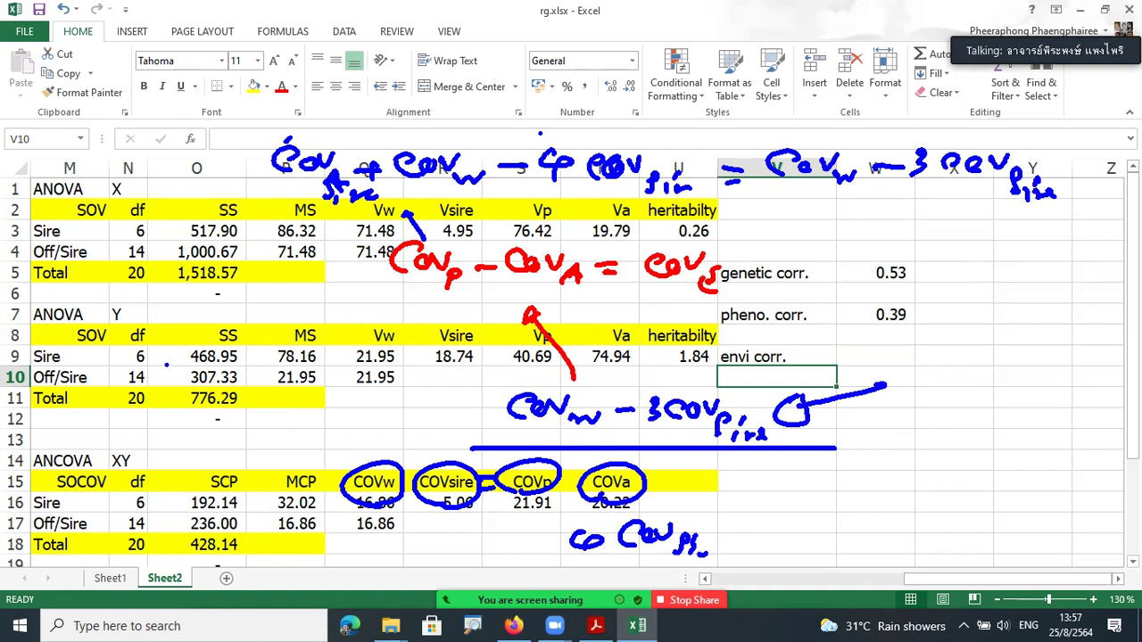
Step: Handwrite Vp − VA in blue over the Y table with its expansion beneath it, and clear all annotations
{"action": "mouse_move", "coordinate": [160, 343]}
{"action": "left_mouse_down"}
{"action": "mouse_move", "coordinate": [191, 344]}
{"action": "mouse_move", "coordinate": [179, 392]}
{"action": "mouse_move", "coordinate": [234, 364]}
{"action": "mouse_move", "coordinate": [261, 366]}
{"action": "mouse_move", "coordinate": [278, 343]}
{"action": "left_mouse_up"}
{"action": "mouse_move", "coordinate": [262, 386]}
{"action": "left_mouse_down"}
{"action": "mouse_move", "coordinate": [269, 375]}
{"action": "mouse_move", "coordinate": [284, 386]}
{"action": "left_mouse_up"}
{"action": "left_click_drag", "start_coordinate": [268, 379], "coordinate": [288, 380]}
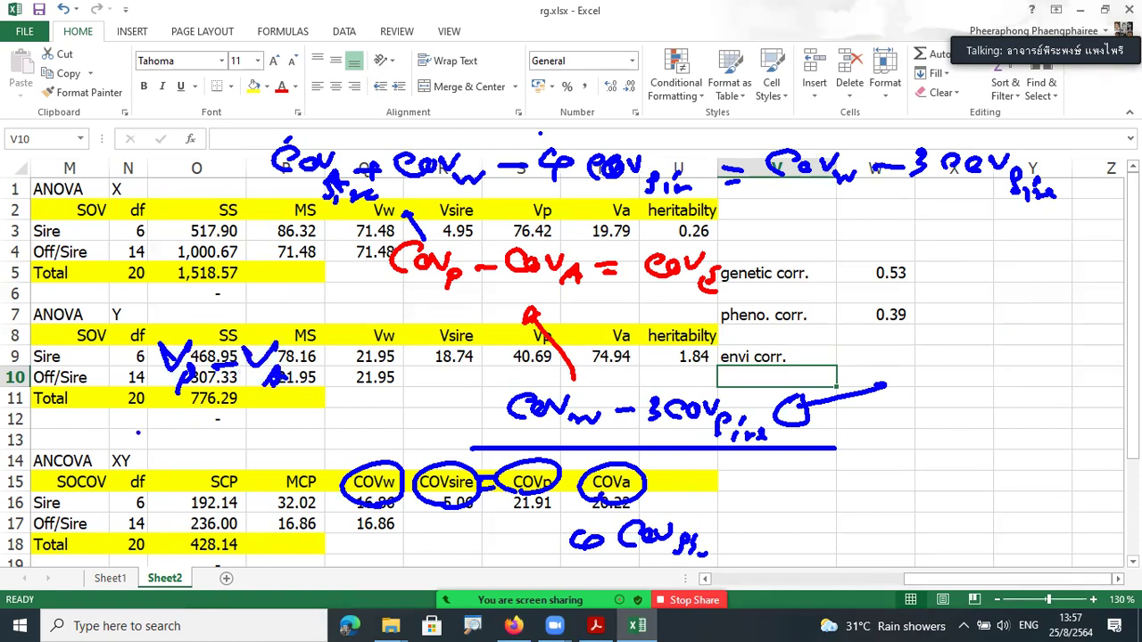
{"action": "mouse_move", "coordinate": [114, 411]}
{"action": "left_mouse_down"}
{"action": "mouse_move", "coordinate": [152, 412]}
{"action": "mouse_move", "coordinate": [173, 437]}
{"action": "mouse_move", "coordinate": [237, 432]}
{"action": "mouse_move", "coordinate": [240, 447]}
{"action": "left_mouse_up"}
{"action": "mouse_move", "coordinate": [255, 417]}
{"action": "left_mouse_down"}
{"action": "mouse_move", "coordinate": [264, 437]}
{"action": "mouse_move", "coordinate": [280, 417]}
{"action": "left_mouse_up"}
{"action": "mouse_move", "coordinate": [275, 432]}
{"action": "left_mouse_down"}
{"action": "mouse_move", "coordinate": [290, 448]}
{"action": "mouse_move", "coordinate": [283, 458]}
{"action": "left_mouse_up"}
{"action": "left_click_drag", "start_coordinate": [298, 435], "coordinate": [302, 446]}
{"action": "mouse_move", "coordinate": [292, 452]}
{"action": "left_mouse_down"}
{"action": "mouse_move", "coordinate": [330, 457]}
{"action": "mouse_move", "coordinate": [137, 481]}
{"action": "mouse_move", "coordinate": [225, 487]}
{"action": "left_mouse_up"}
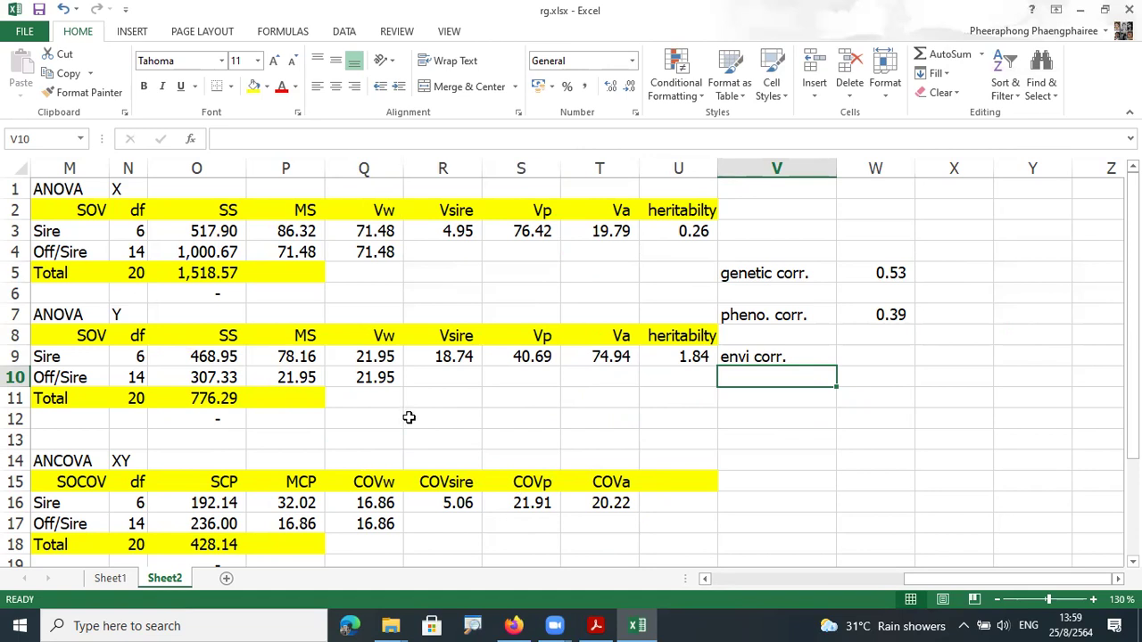
Step: Handwrite the start of the environmental correlation formula in blue, with COVw − 3COVsire as numerator over a long fraction line
{"action": "mouse_move", "coordinate": [322, 282]}
{"action": "left_mouse_down"}
{"action": "mouse_move", "coordinate": [332, 336]}
{"action": "mouse_move", "coordinate": [369, 311]}
{"action": "left_mouse_up"}
{"action": "left_click_drag", "start_coordinate": [361, 318], "coordinate": [371, 319]}
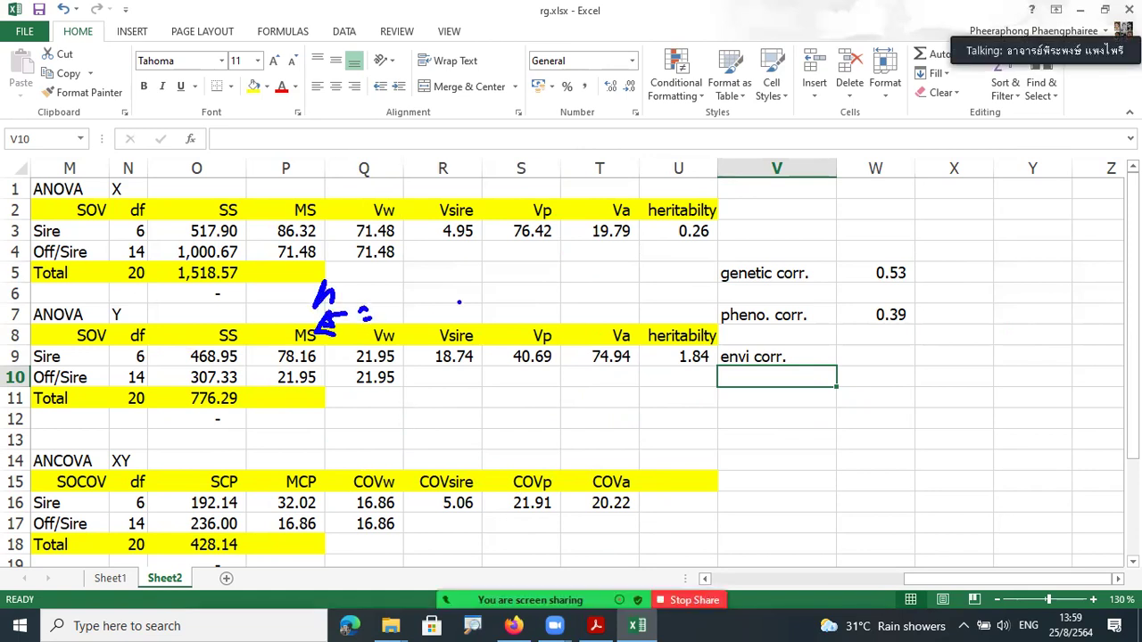
{"action": "mouse_move", "coordinate": [440, 280]}
{"action": "left_mouse_down"}
{"action": "mouse_move", "coordinate": [464, 269]}
{"action": "mouse_move", "coordinate": [544, 296]}
{"action": "mouse_move", "coordinate": [585, 284]}
{"action": "left_mouse_up"}
{"action": "mouse_move", "coordinate": [601, 275]}
{"action": "left_mouse_down"}
{"action": "mouse_move", "coordinate": [613, 282]}
{"action": "mouse_move", "coordinate": [601, 296]}
{"action": "mouse_move", "coordinate": [683, 277]}
{"action": "mouse_move", "coordinate": [697, 309]}
{"action": "mouse_move", "coordinate": [718, 311]}
{"action": "left_mouse_up"}
{"action": "left_click", "coordinate": [631, 289]}
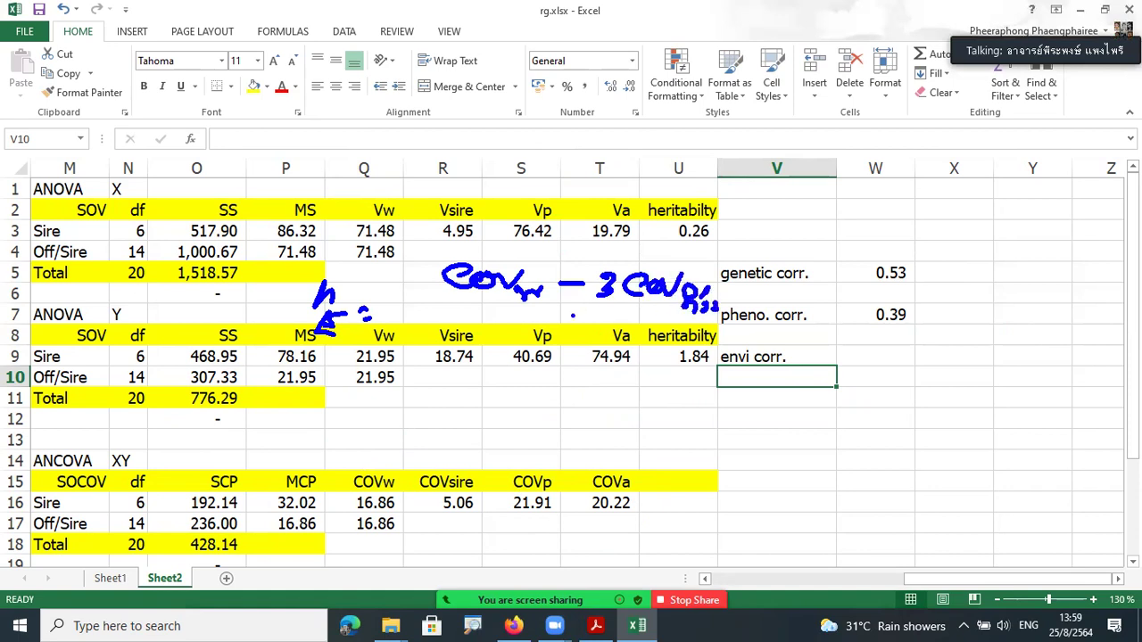
{"action": "left_click_drag", "start_coordinate": [436, 314], "coordinate": [890, 315]}
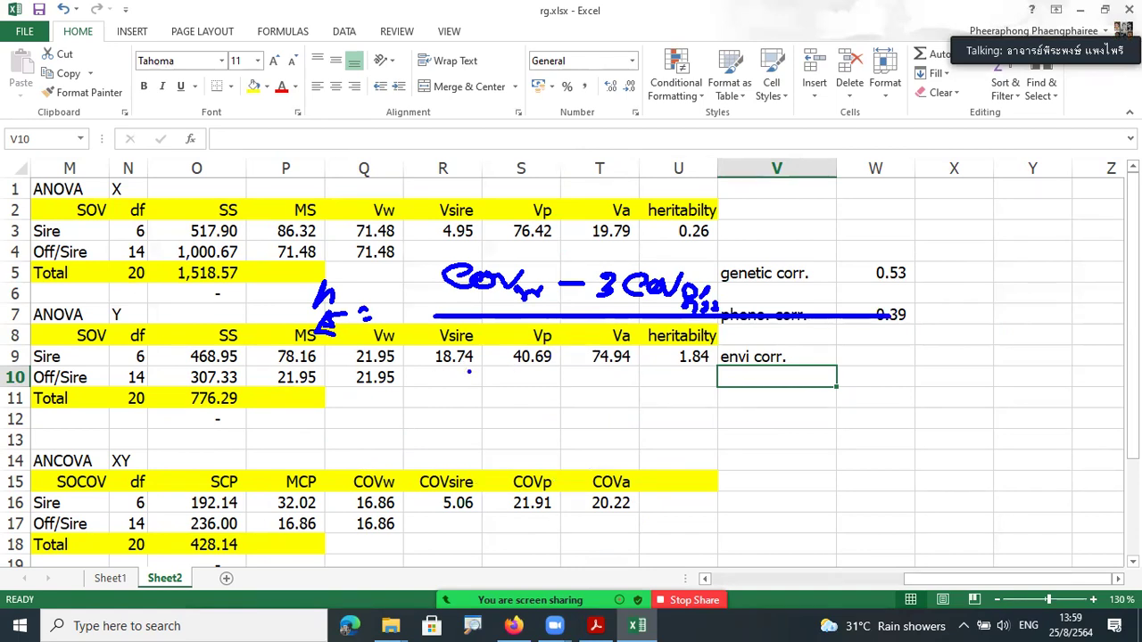
Step: Write Vw − 3Vsire in blue as the first denominator term, mark both variances in orange, and add a red square root sign
{"action": "mouse_move", "coordinate": [458, 355]}
{"action": "left_mouse_down"}
{"action": "mouse_move", "coordinate": [487, 387]}
{"action": "mouse_move", "coordinate": [527, 373]}
{"action": "mouse_move", "coordinate": [544, 384]}
{"action": "left_mouse_up"}
{"action": "mouse_move", "coordinate": [562, 355]}
{"action": "left_mouse_down"}
{"action": "mouse_move", "coordinate": [570, 375]}
{"action": "mouse_move", "coordinate": [586, 355]}
{"action": "left_mouse_up"}
{"action": "mouse_move", "coordinate": [578, 379]}
{"action": "left_mouse_down"}
{"action": "mouse_move", "coordinate": [596, 396]}
{"action": "mouse_move", "coordinate": [619, 389]}
{"action": "left_mouse_up"}
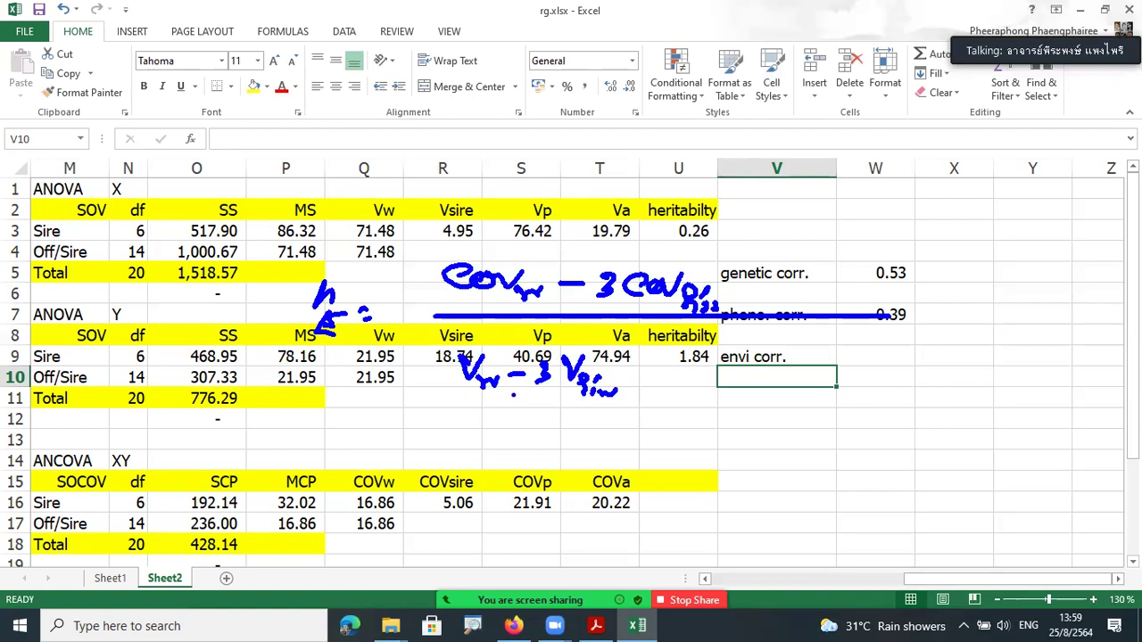
{"action": "left_click_drag", "start_coordinate": [511, 395], "coordinate": [489, 408]}
{"action": "left_click_drag", "start_coordinate": [613, 411], "coordinate": [625, 404]}
{"action": "left_click_drag", "start_coordinate": [624, 404], "coordinate": [609, 417]}
{"action": "mouse_move", "coordinate": [447, 407]}
{"action": "left_mouse_down"}
{"action": "mouse_move", "coordinate": [461, 359]}
{"action": "mouse_move", "coordinate": [630, 348]}
{"action": "left_mouse_up"}
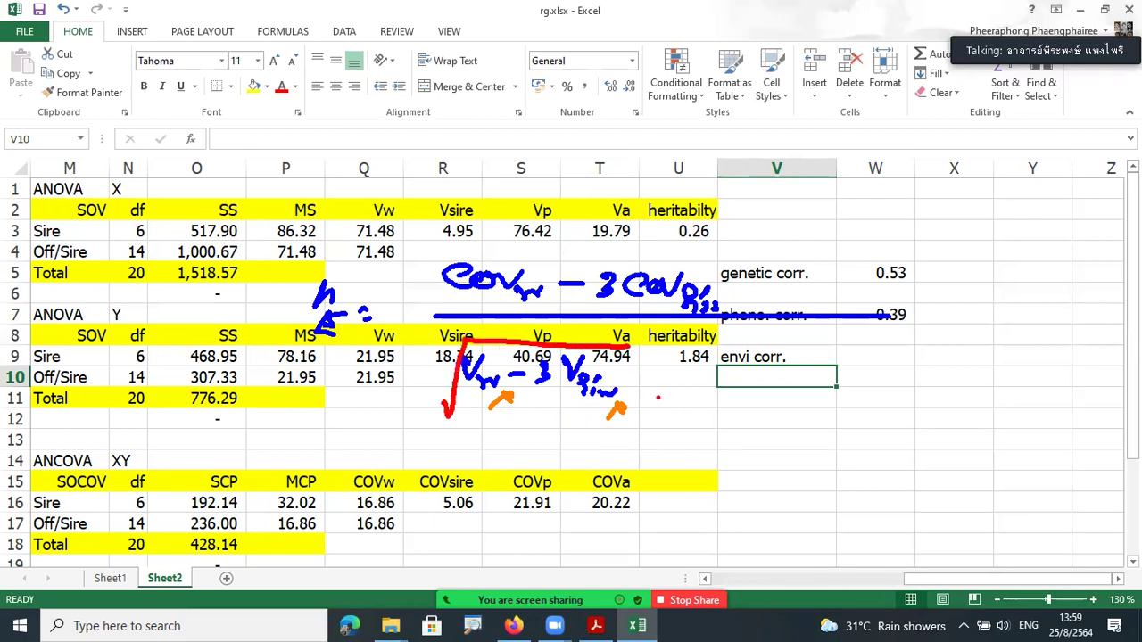
Step: Write the second denominator term Vw − 3Vsire in blue, mark both variances, add its square root sign, and clear the annotations
{"action": "mouse_move", "coordinate": [683, 353]}
{"action": "left_mouse_down"}
{"action": "mouse_move", "coordinate": [719, 355]}
{"action": "mouse_move", "coordinate": [736, 383]}
{"action": "mouse_move", "coordinate": [776, 370]}
{"action": "left_mouse_up"}
{"action": "mouse_move", "coordinate": [789, 357]}
{"action": "left_mouse_down"}
{"action": "mouse_move", "coordinate": [796, 371]}
{"action": "mouse_move", "coordinate": [779, 386]}
{"action": "mouse_move", "coordinate": [830, 350]}
{"action": "left_mouse_up"}
{"action": "left_click_drag", "start_coordinate": [835, 362], "coordinate": [853, 392]}
{"action": "left_click_drag", "start_coordinate": [851, 379], "coordinate": [864, 391]}
{"action": "left_click_drag", "start_coordinate": [863, 384], "coordinate": [881, 380]}
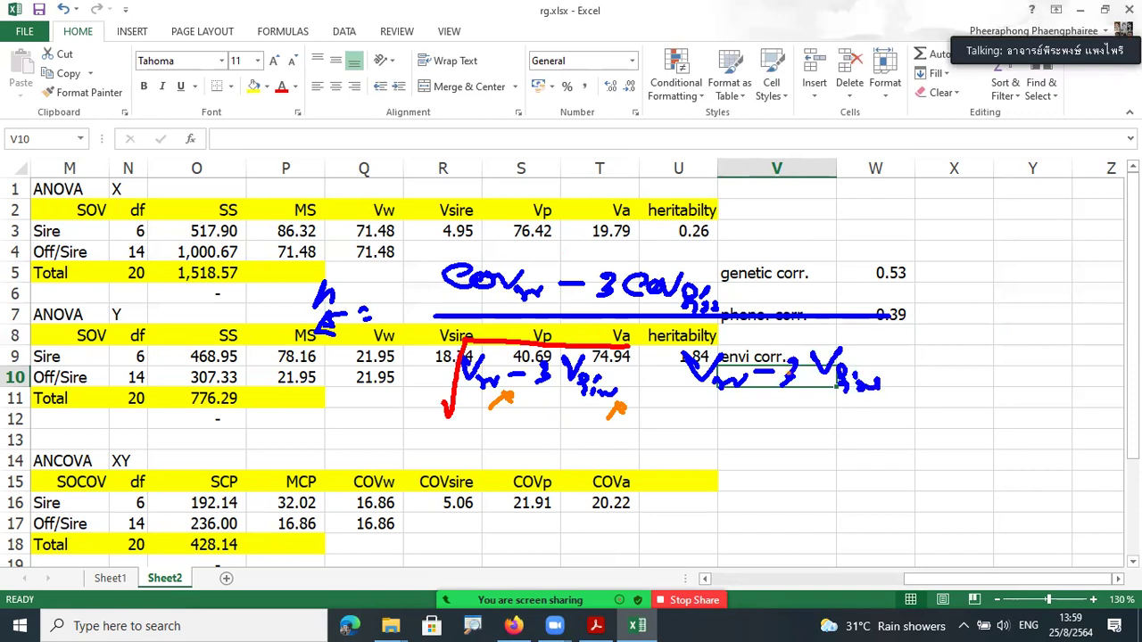
{"action": "left_click_drag", "start_coordinate": [743, 391], "coordinate": [750, 414]}
{"action": "left_click_drag", "start_coordinate": [889, 396], "coordinate": [896, 412]}
{"action": "mouse_move", "coordinate": [665, 386]}
{"action": "left_mouse_down"}
{"action": "mouse_move", "coordinate": [692, 334]}
{"action": "mouse_move", "coordinate": [883, 340]}
{"action": "left_mouse_up"}
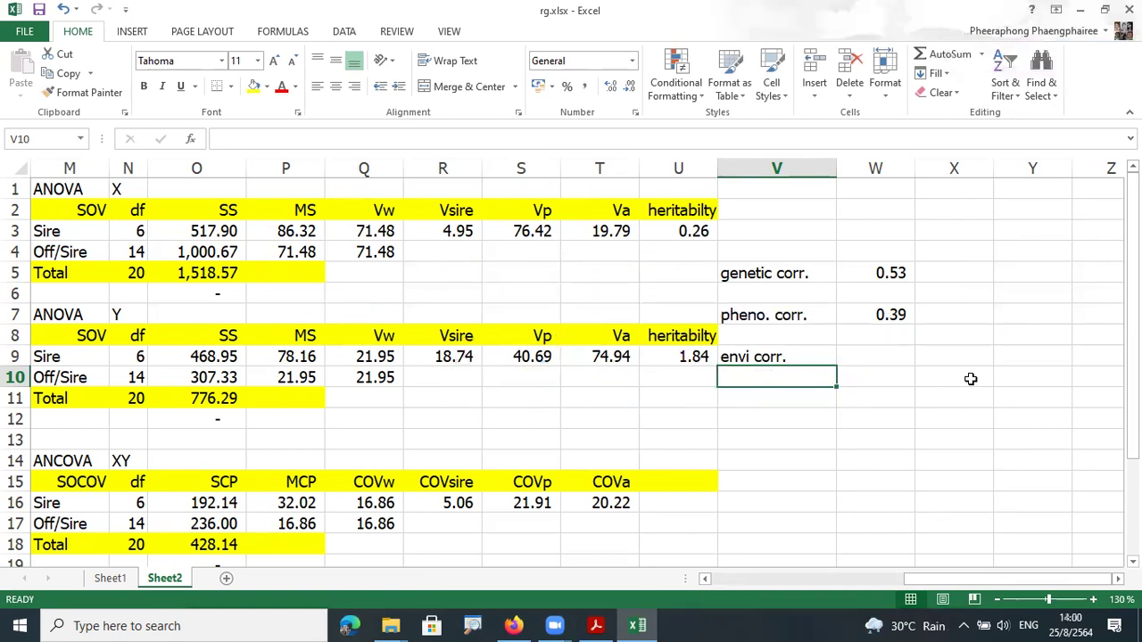
Step: Start the environmental correlation formula in W9 with the numerator and opening division: =(Q16-(3*R16))/(
{"action": "left_click", "coordinate": [895, 355]}
{"action": "type", "text": "=("}
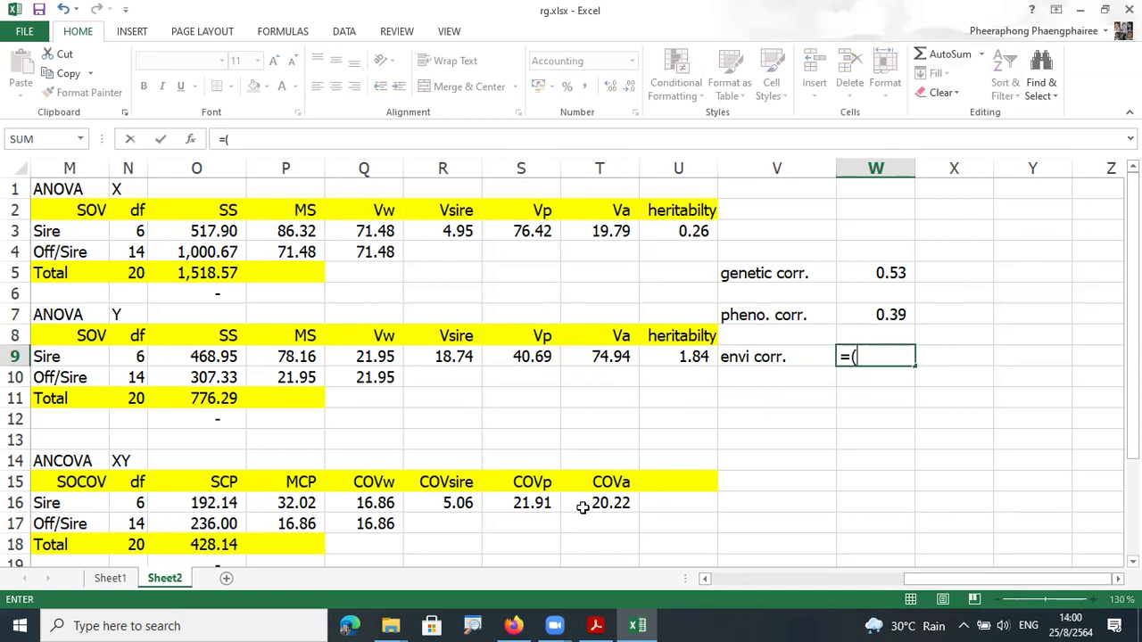
{"action": "left_click", "coordinate": [379, 505]}
{"action": "type", "text": "-"}
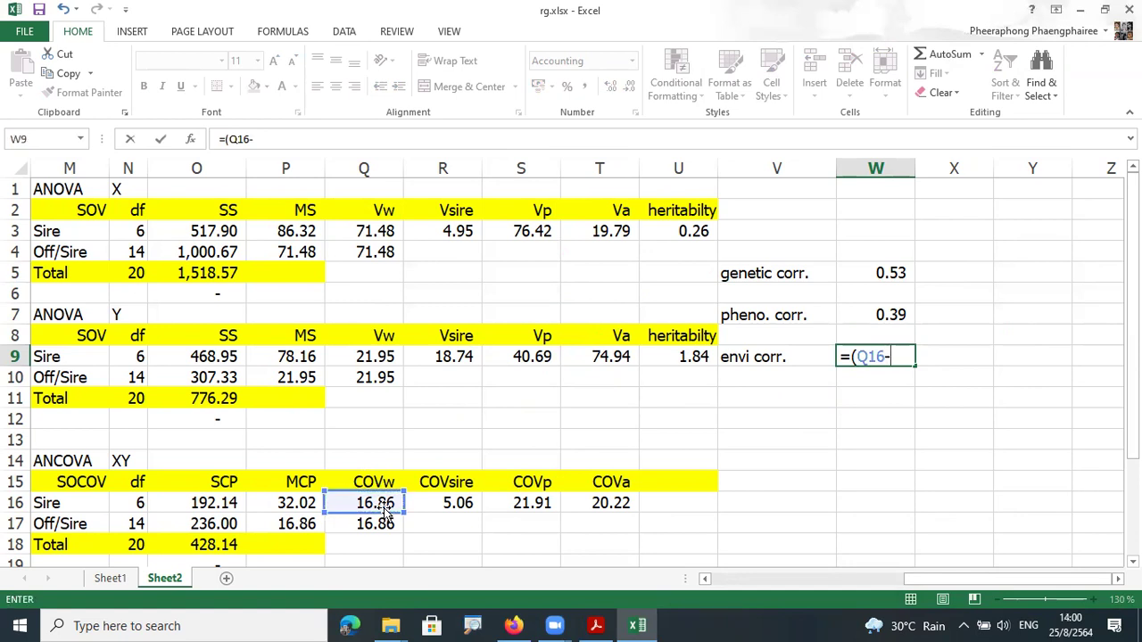
{"action": "type", "text": "(3*"}
{"action": "left_click", "coordinate": [429, 506]}
{"action": "type", "text": ")"}
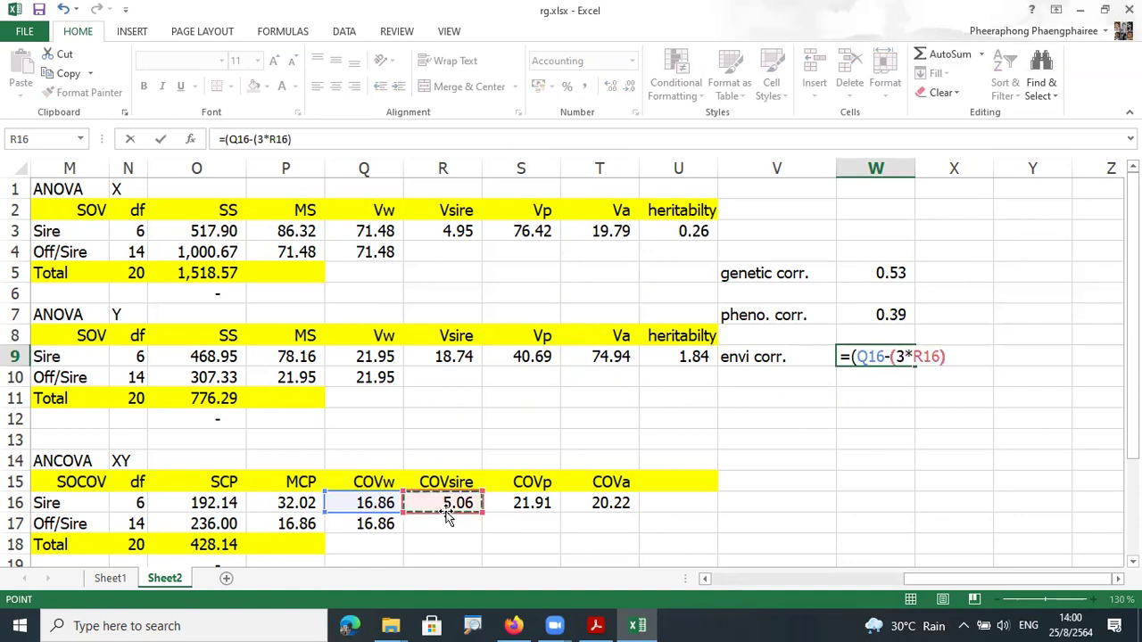
{"action": "type", "text": ")/("}
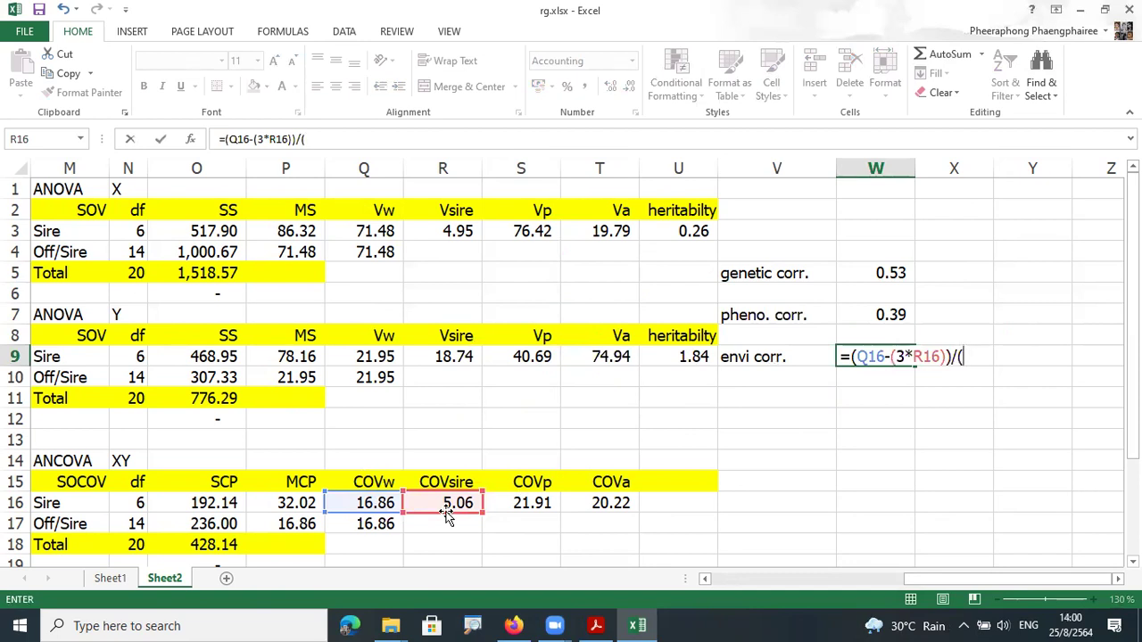
Step: Add the square root of X's environmental variance to the W9 formula's denominator as SQRT(Q3-(3*R3))
{"action": "type", "text": "sqrt("}
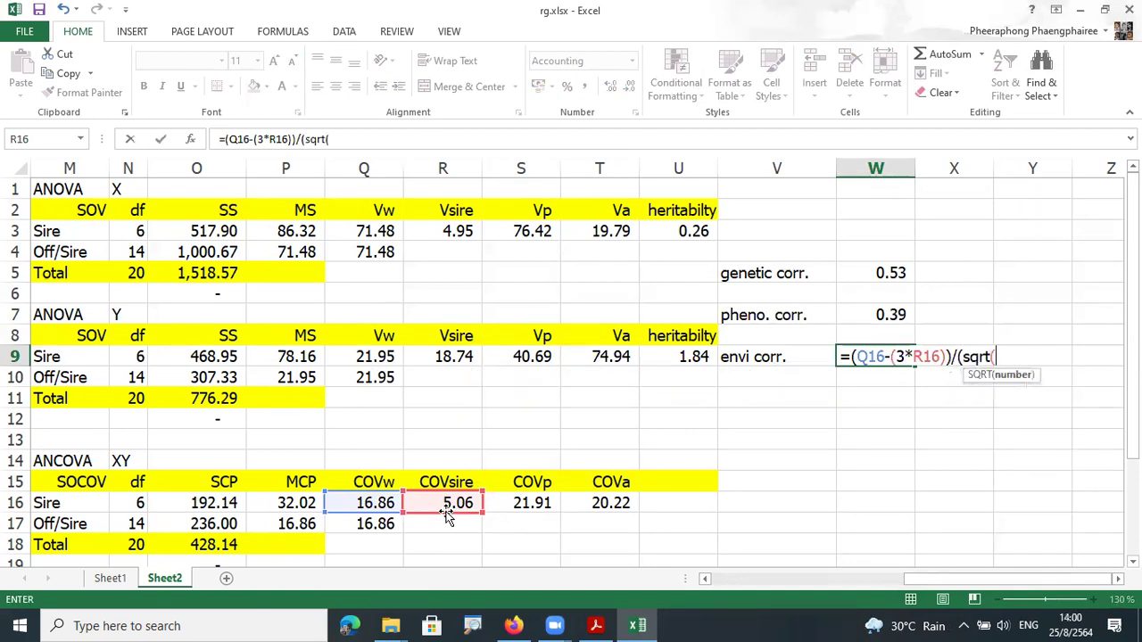
{"action": "left_click", "coordinate": [382, 230]}
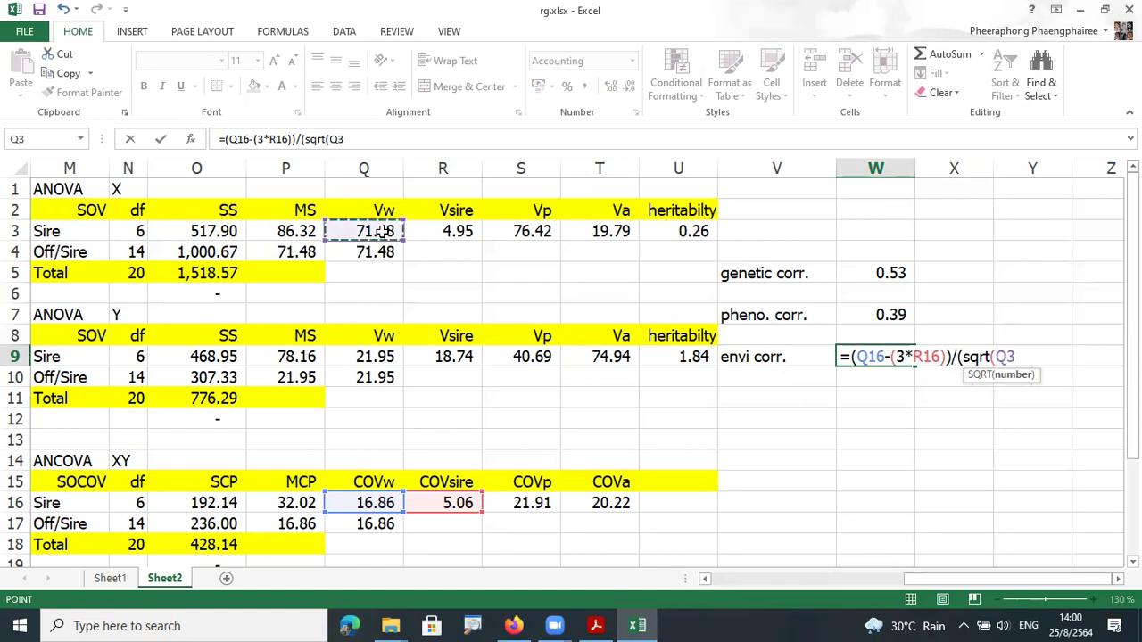
{"action": "type", "text": "-(3*"}
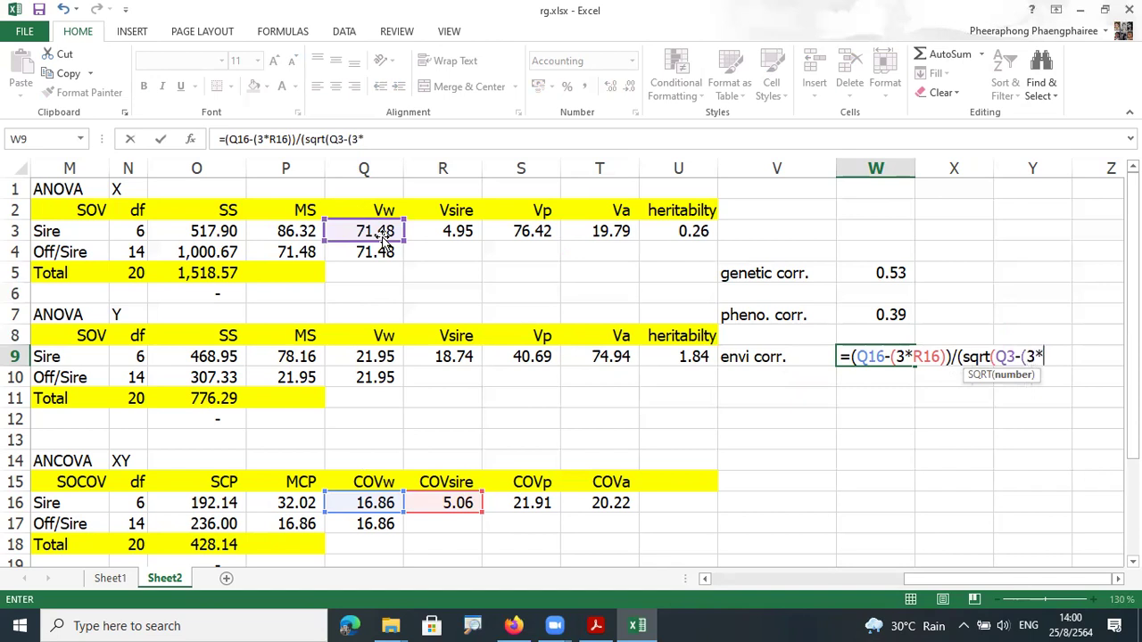
{"action": "left_click", "coordinate": [444, 226]}
{"action": "type", "text": "))"}
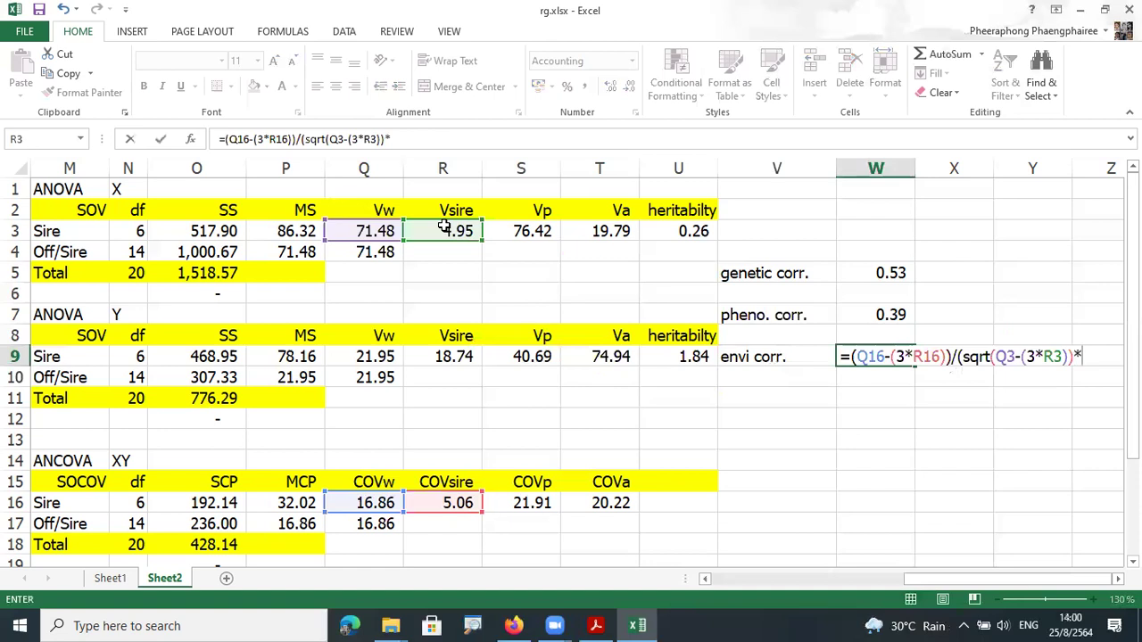
Step: Multiply the denominator by Y's term SQRT(Q9-(3*R9)), close the parentheses, and enter the W9 formula
{"action": "type", "text": "*sqrt"}
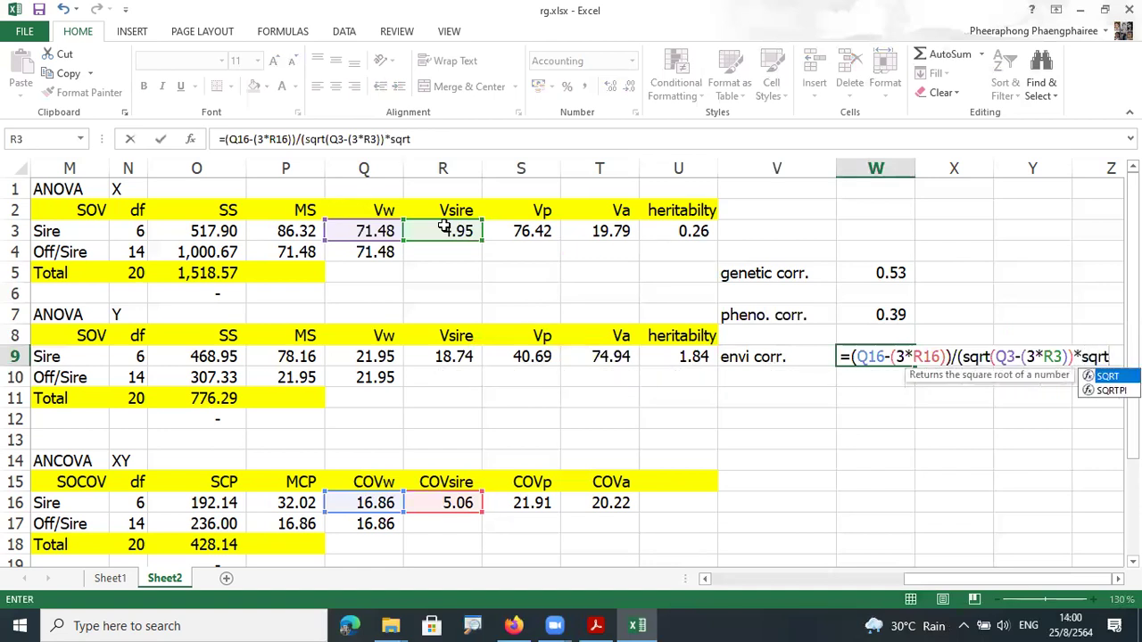
{"action": "type", "text": "("}
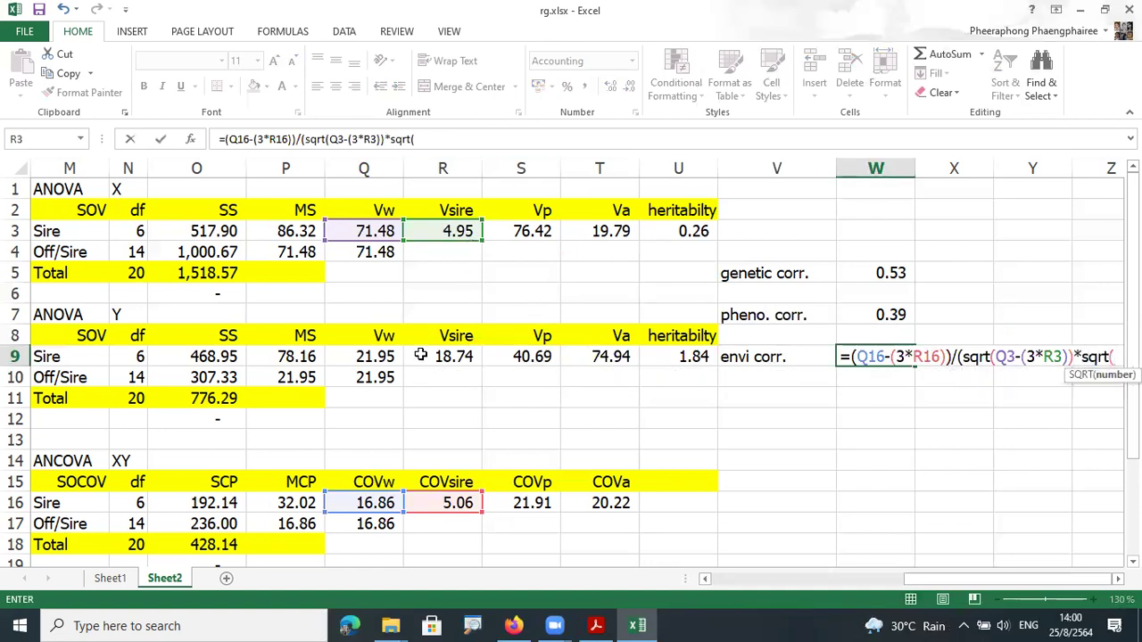
{"action": "left_click", "coordinate": [383, 359]}
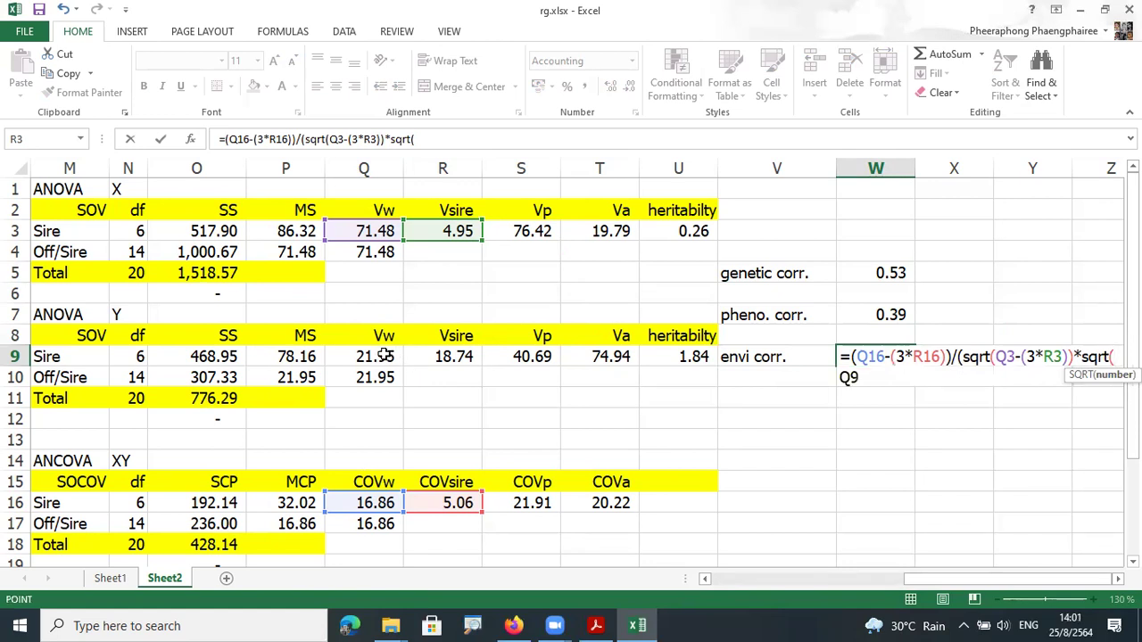
{"action": "type", "text": "-(3*"}
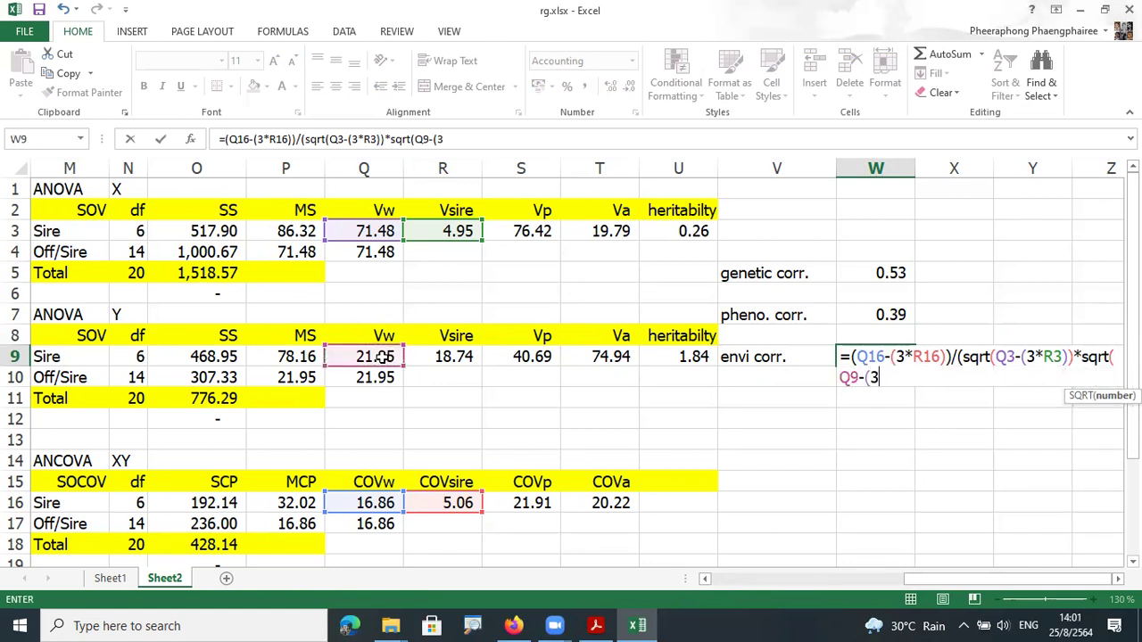
{"action": "left_click", "coordinate": [458, 356]}
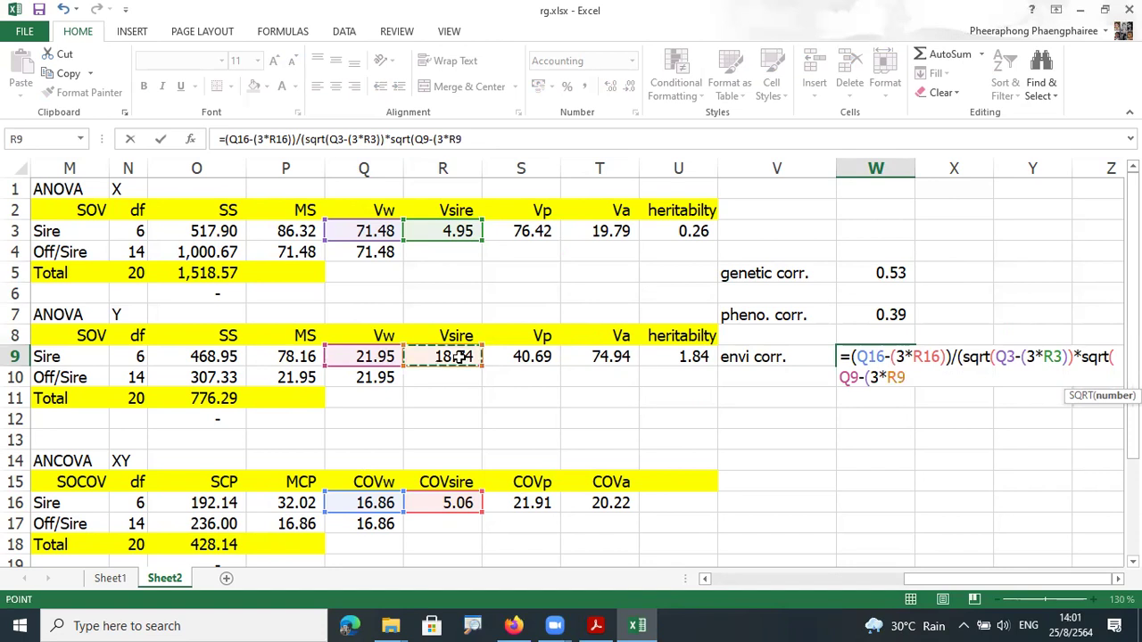
{"action": "type", "text": ")))"}
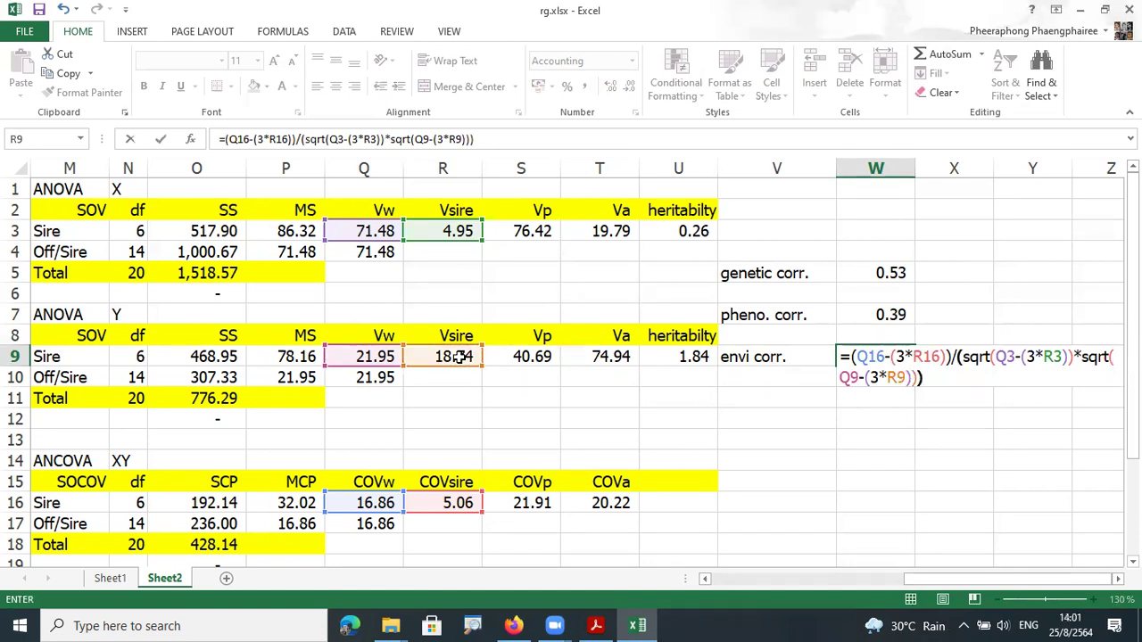
{"action": "key", "text": "Return"}
Step: Examine the environmental correlation formula in W9 and its referenced cells without changing it
{"action": "left_click", "coordinate": [890, 350]}
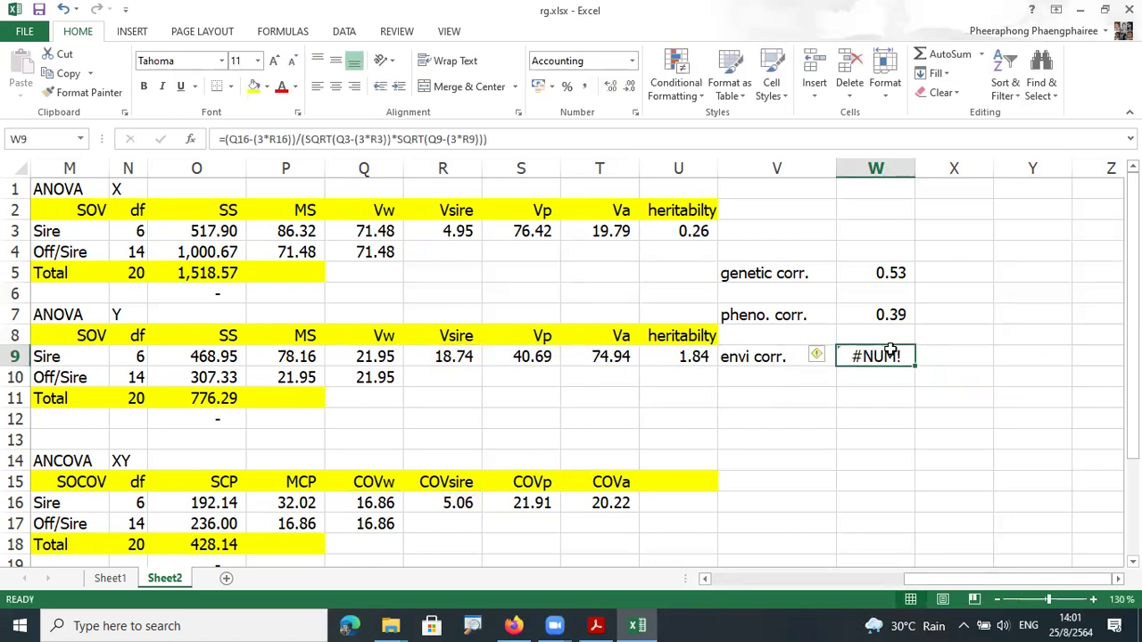
{"action": "key", "text": "F2"}
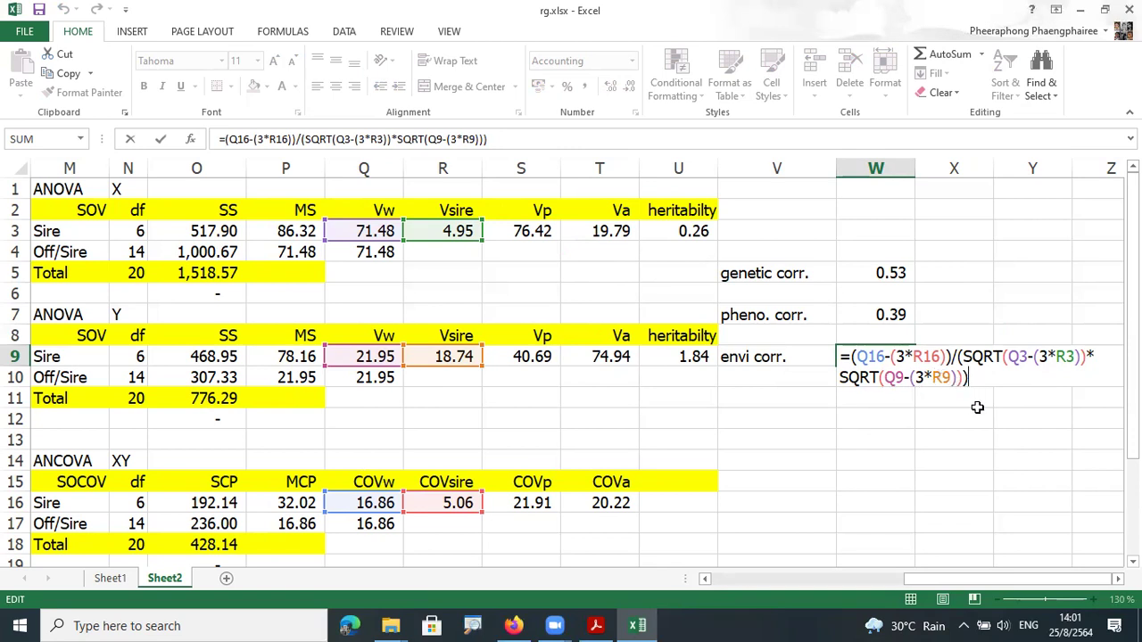
{"action": "key", "text": "Return"}
{"action": "left_click", "coordinate": [863, 356]}
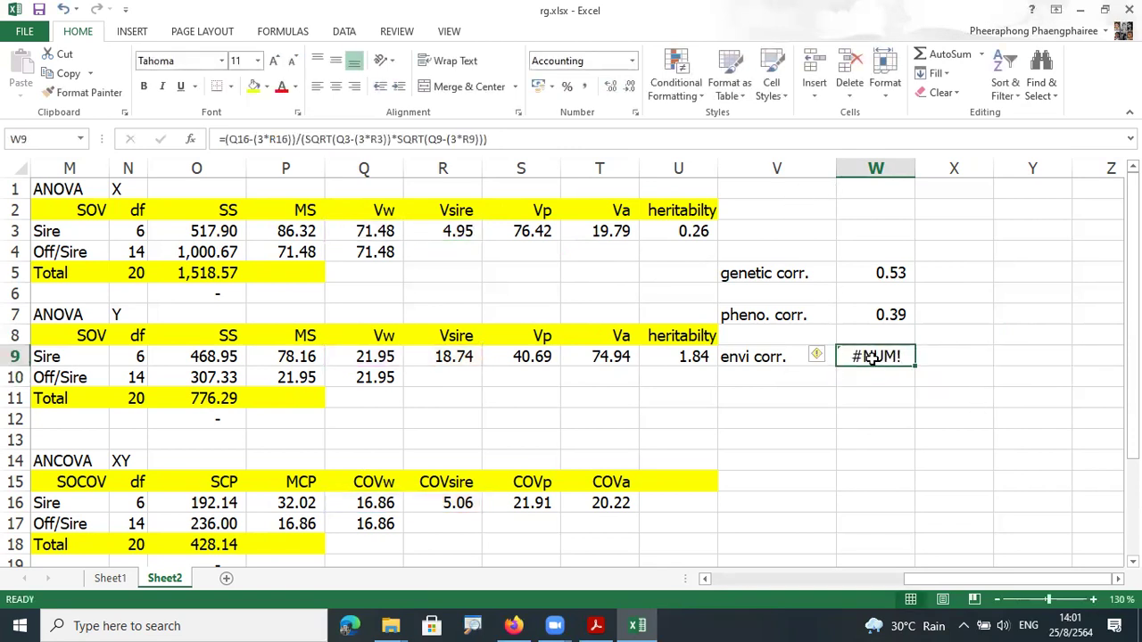
Step: Label V11 covE and enter the environmental covariance formula =Q16-(3*R16) beside it in W11
{"action": "key", "text": "F2"}
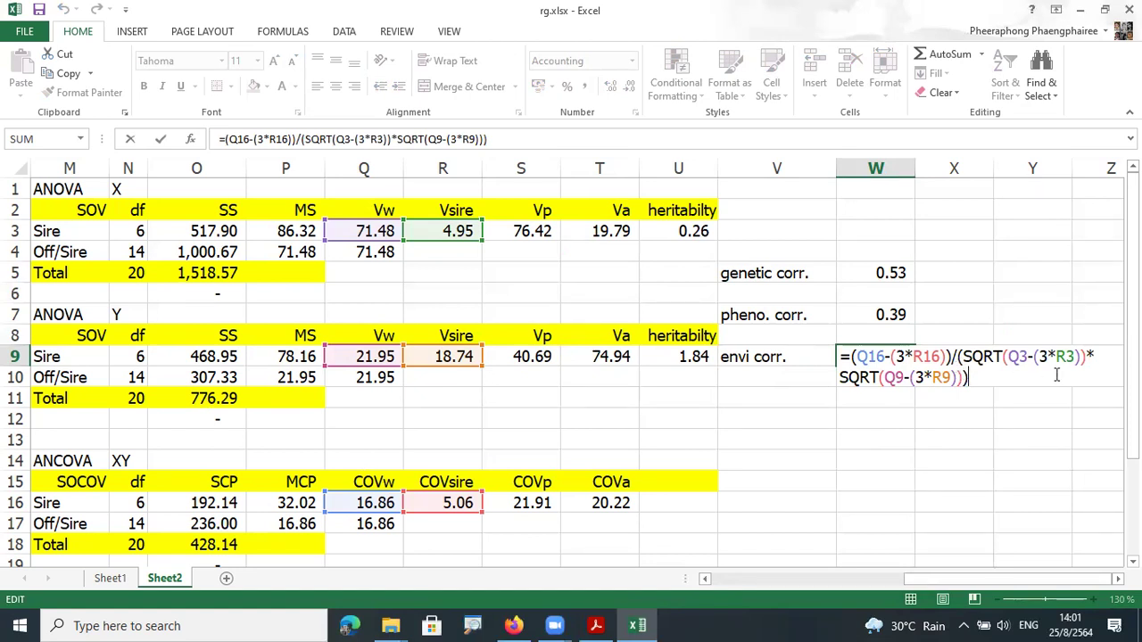
{"action": "key", "text": "Return"}
{"action": "left_click", "coordinate": [759, 395]}
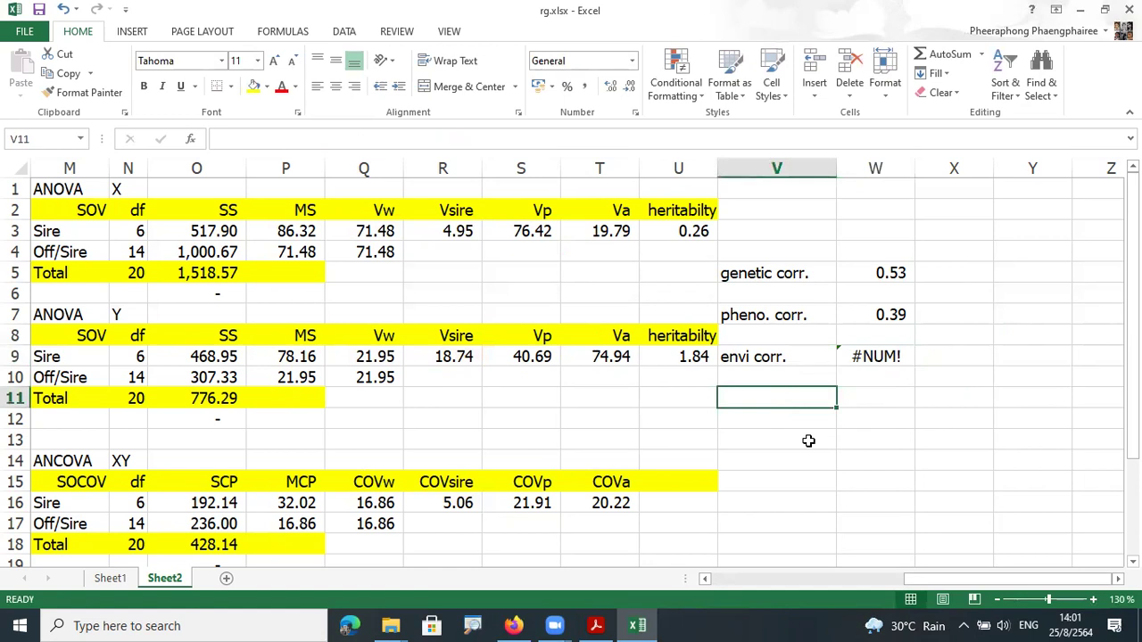
{"action": "type", "text": "covE"}
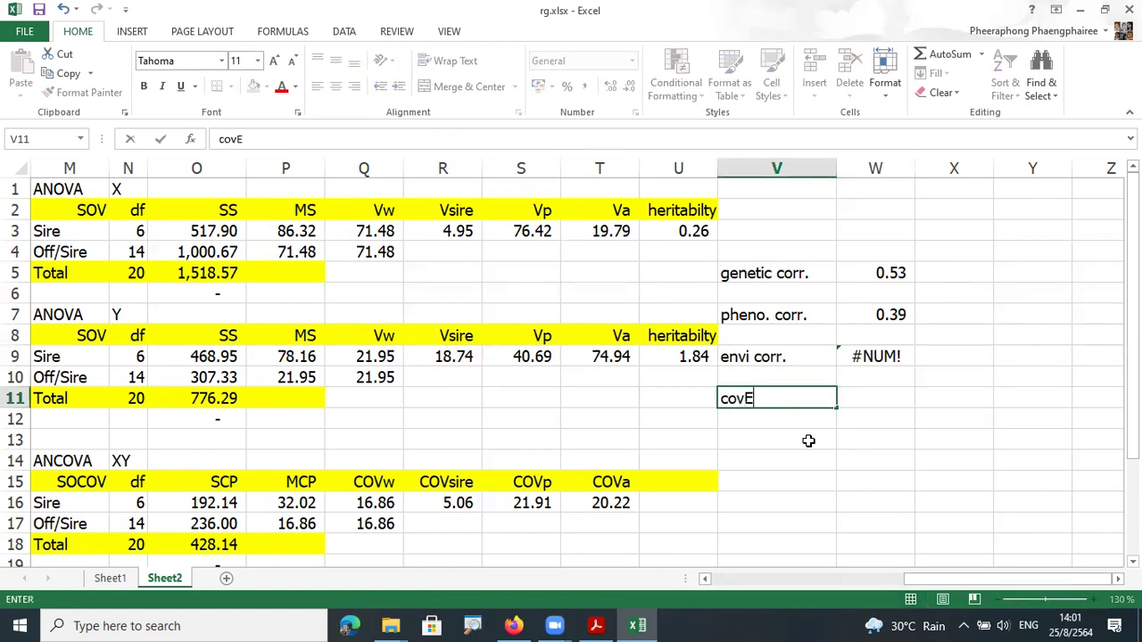
{"action": "key", "text": "Tab"}
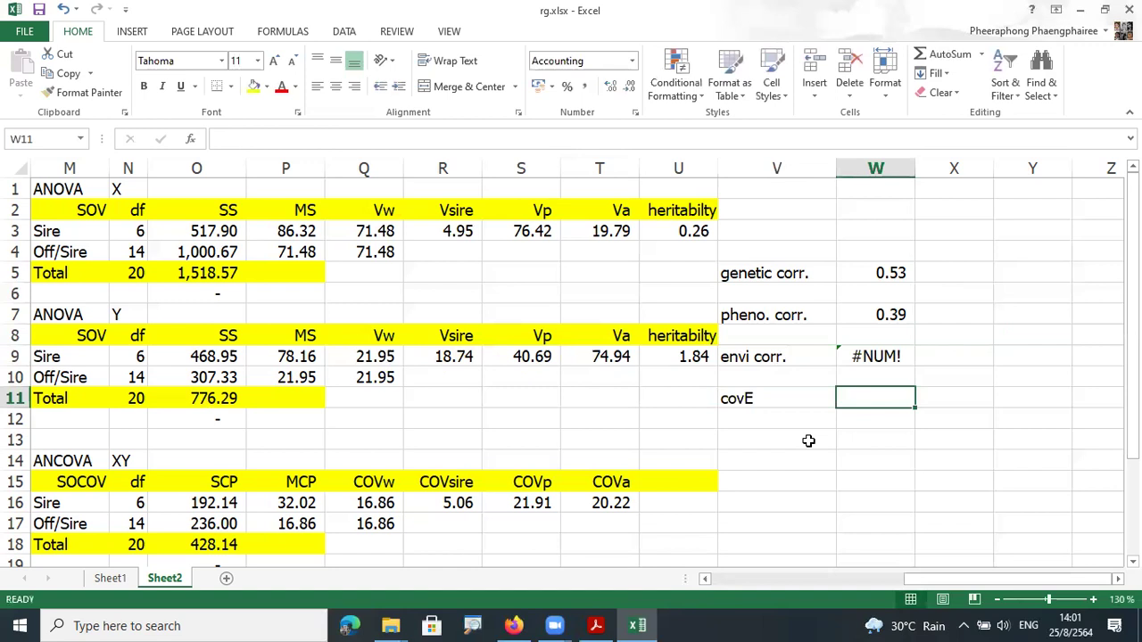
{"action": "type", "text": "="}
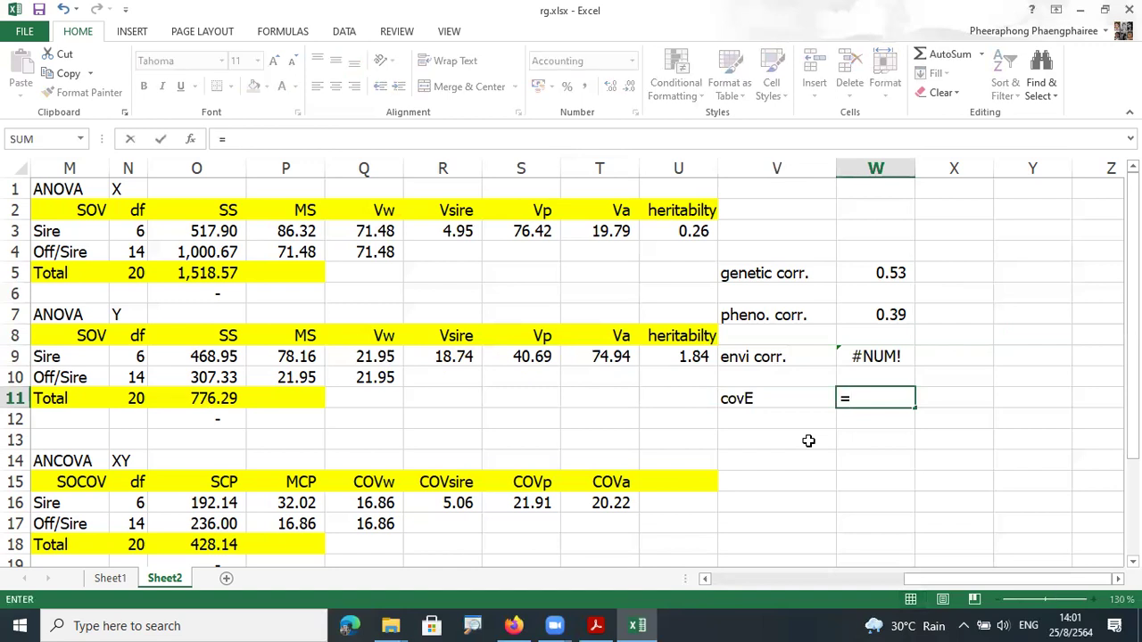
{"action": "left_click", "coordinate": [379, 503]}
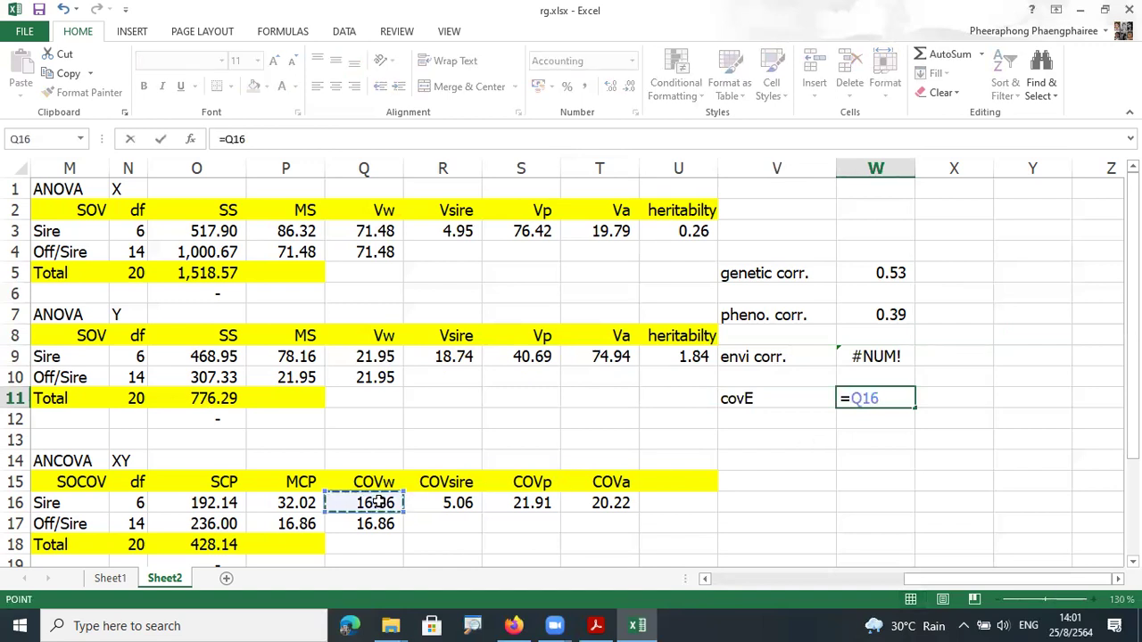
{"action": "type", "text": "-("}
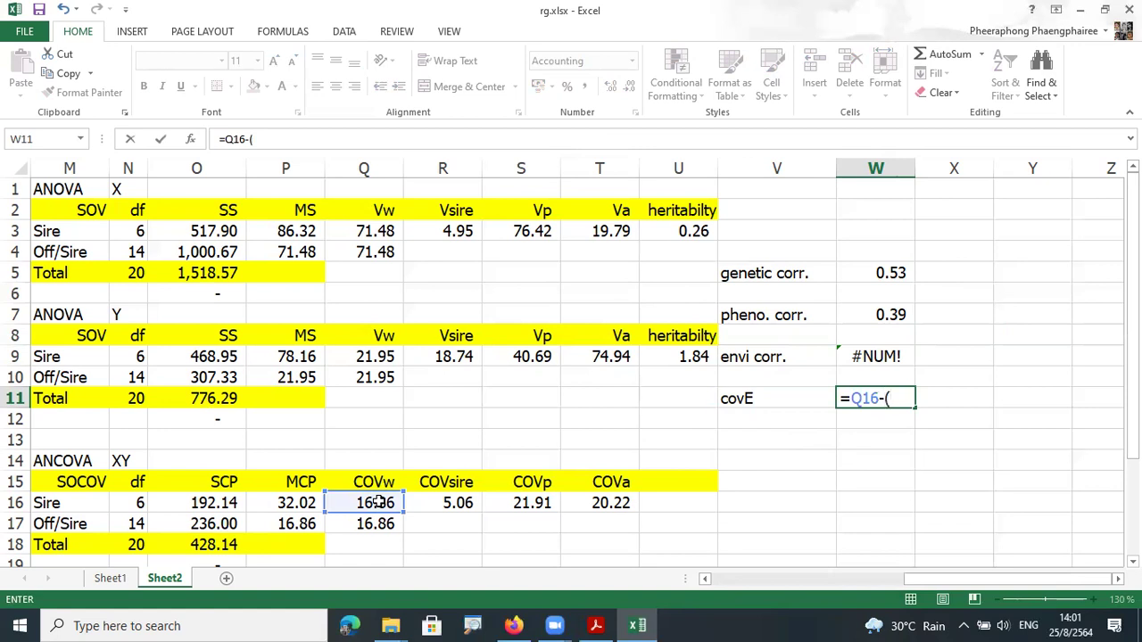
{"action": "type", "text": "3*"}
{"action": "left_click", "coordinate": [461, 502]}
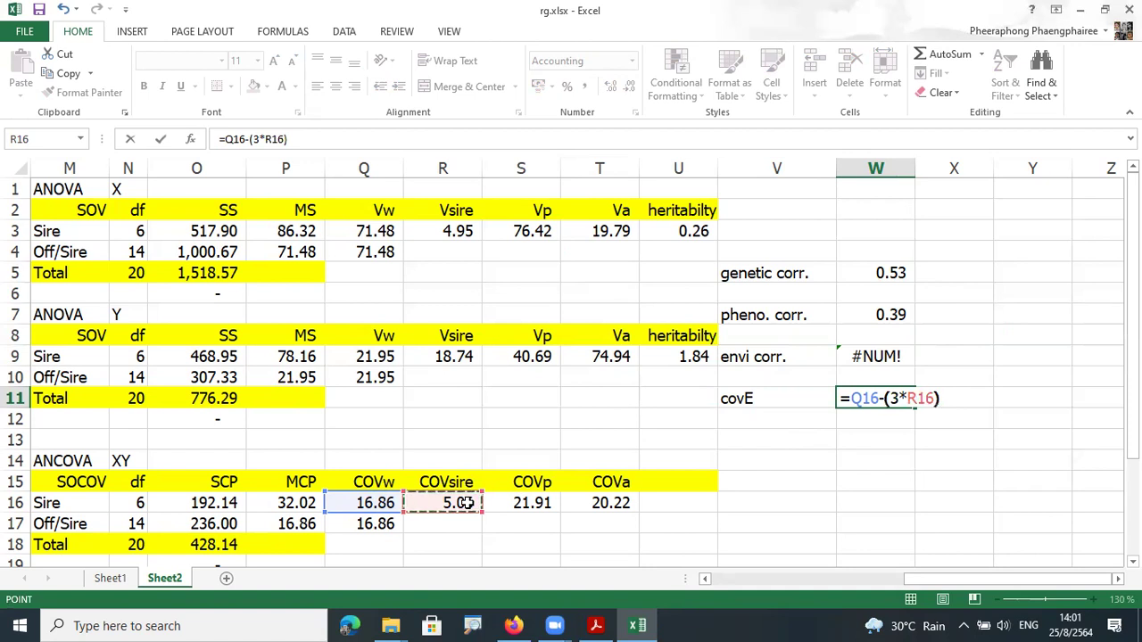
{"action": "key", "text": "Return"}
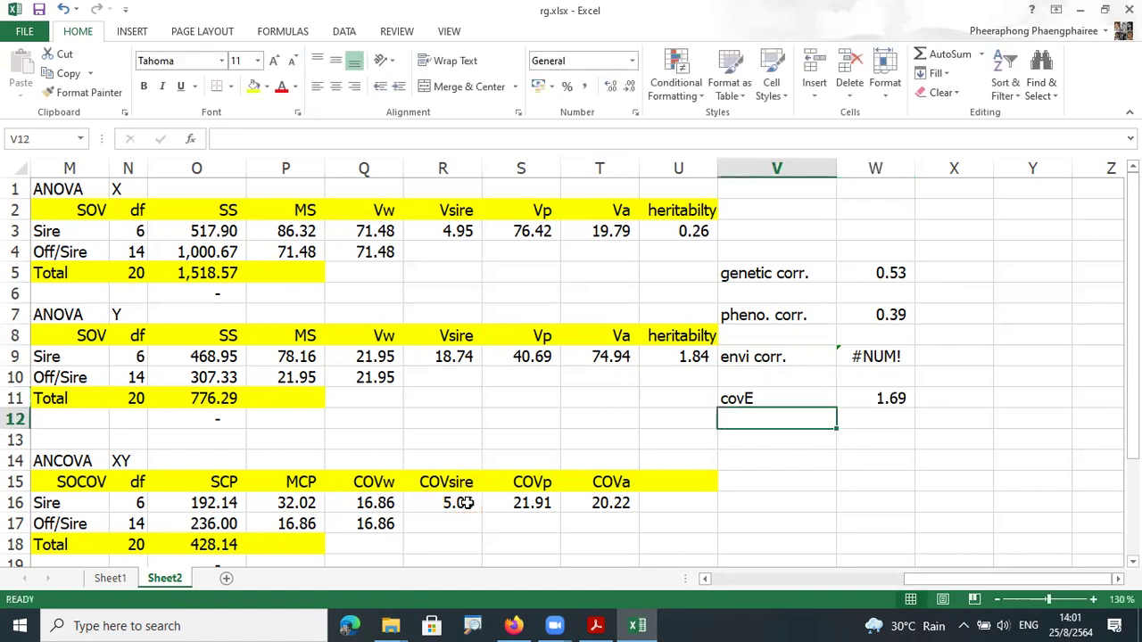
Step: Label V12 vEx and calculate X's environmental variance in W12 with =Q3-(3*R3)
{"action": "type", "text": "vE"}
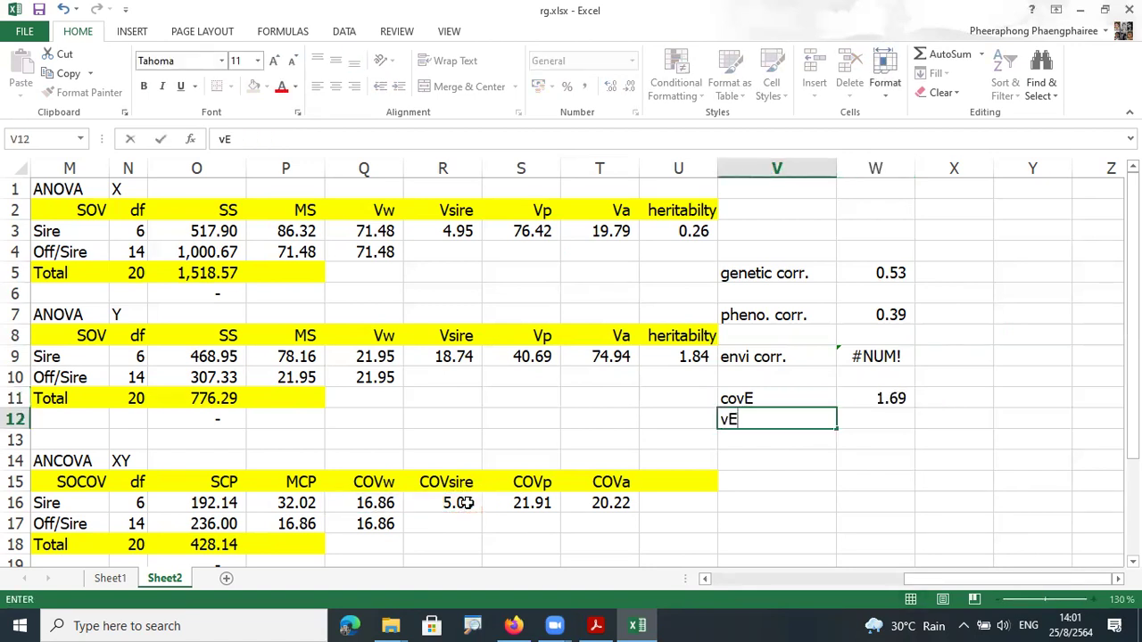
{"action": "type", "text": "x"}
{"action": "key", "text": "Tab"}
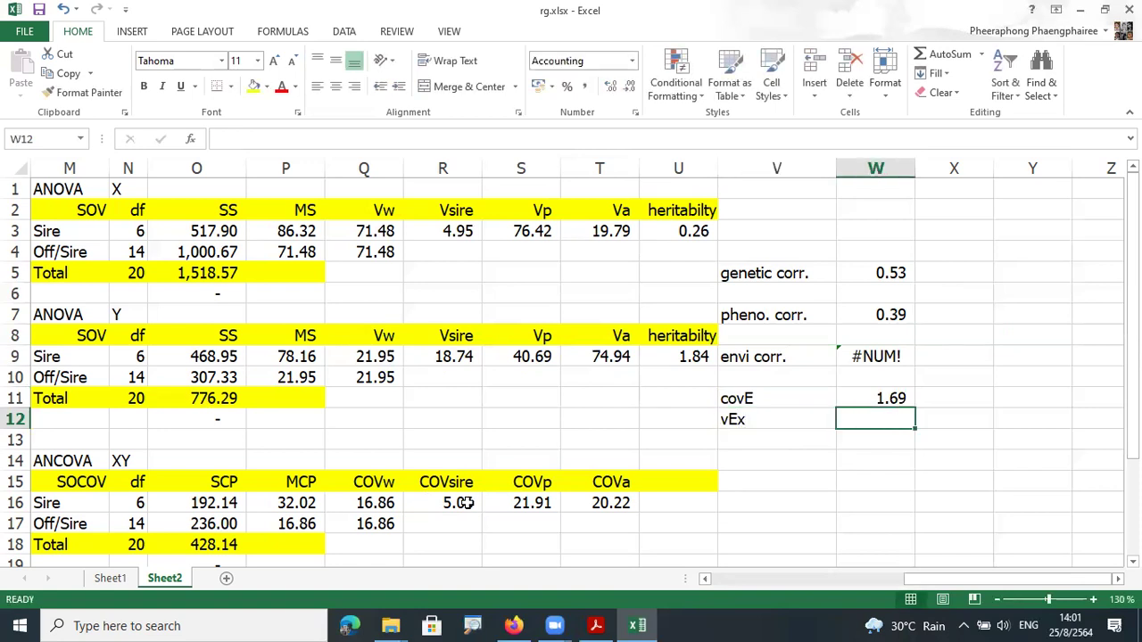
{"action": "type", "text": "="}
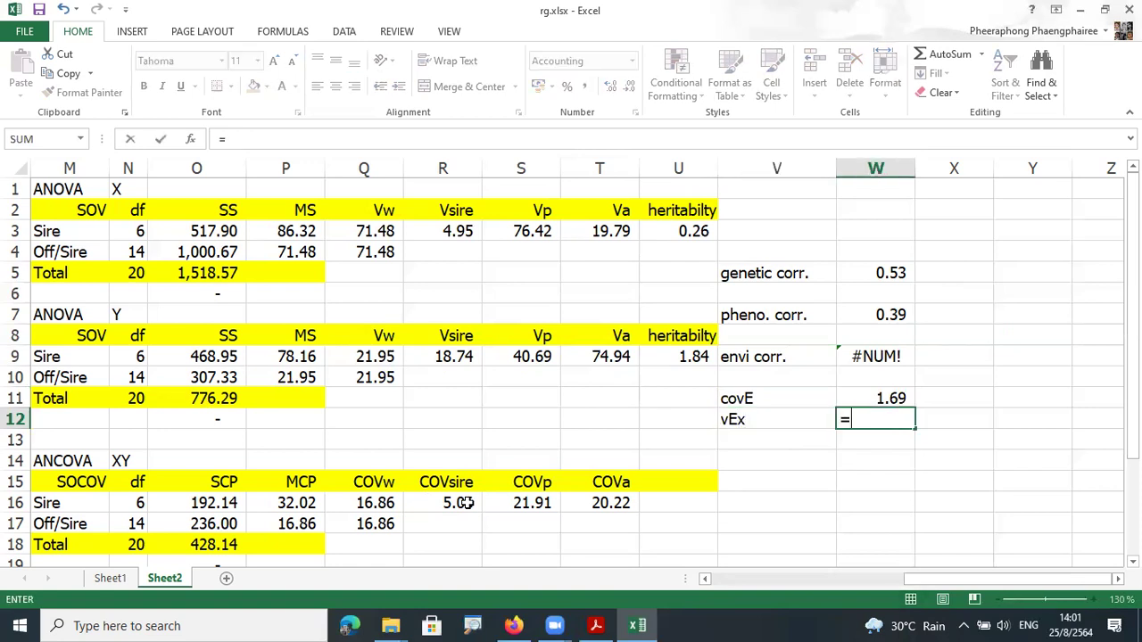
{"action": "left_click", "coordinate": [392, 233]}
{"action": "type", "text": "-(3*"}
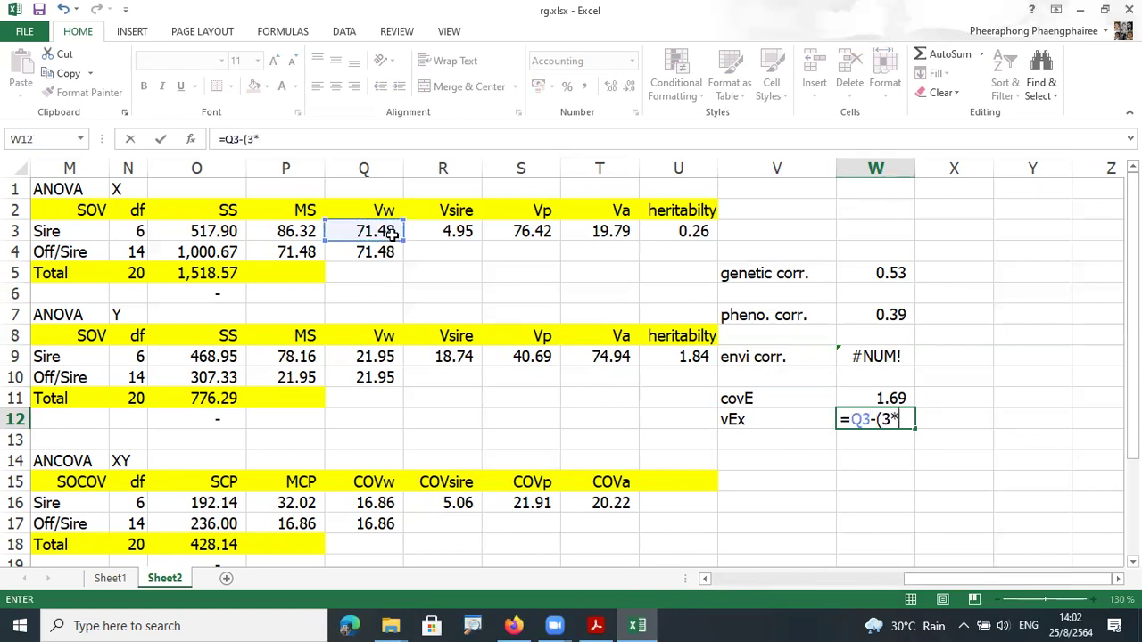
{"action": "left_click", "coordinate": [464, 230]}
{"action": "type", "text": ")"}
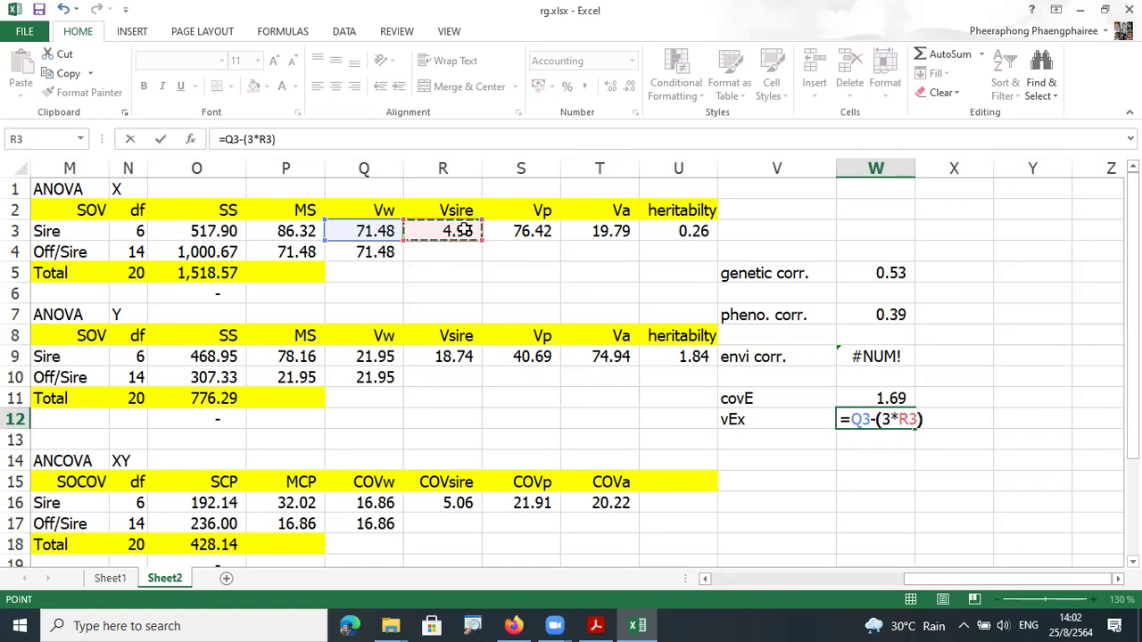
{"action": "key", "text": "Return"}
Step: Label V13 vEy and calculate Y's environmental variance in W13 with =Q9-(3*R9)
{"action": "type", "text": "V"}
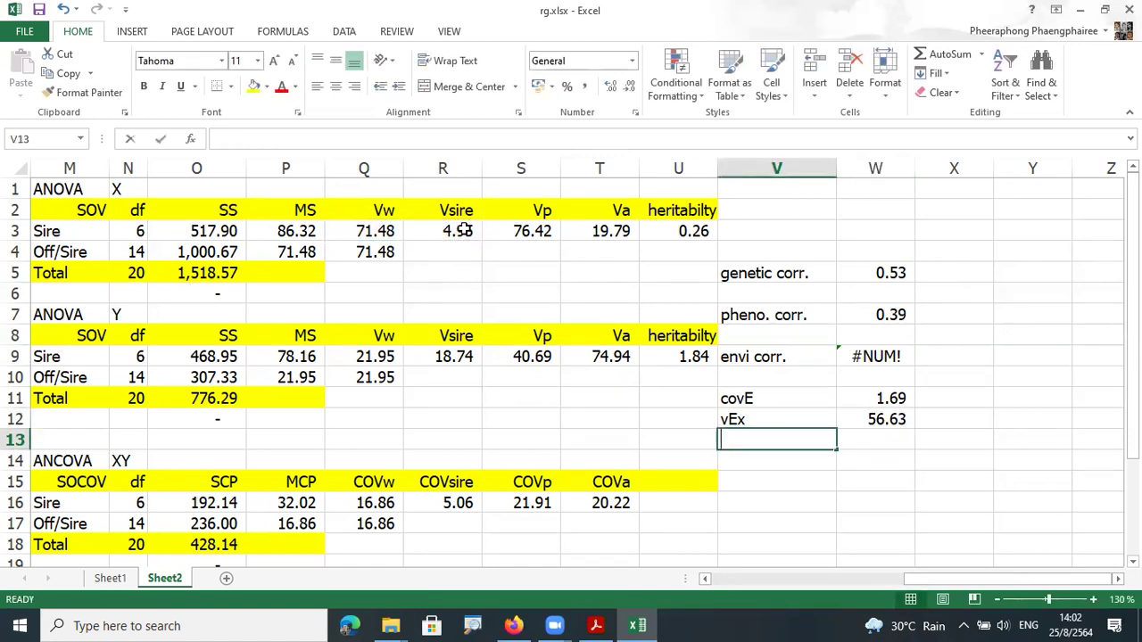
{"action": "key", "text": "BackSpace"}
{"action": "key", "text": "BackSpace"}
{"action": "type", "text": "vEx"}
{"action": "type", "text": "y"}
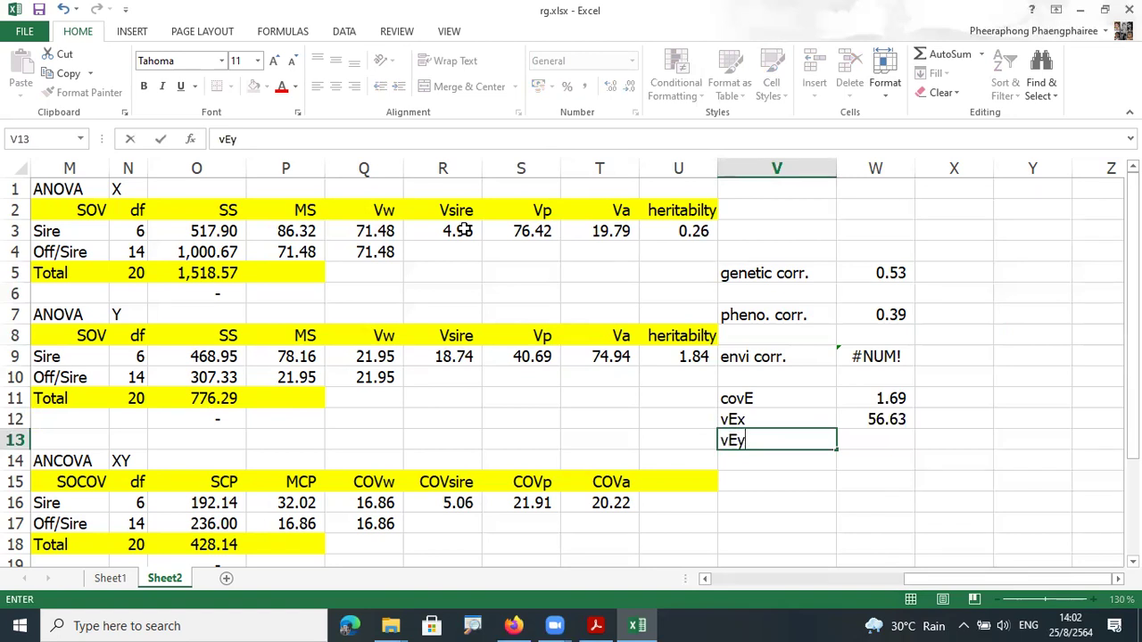
{"action": "key", "text": "Tab"}
{"action": "type", "text": "="}
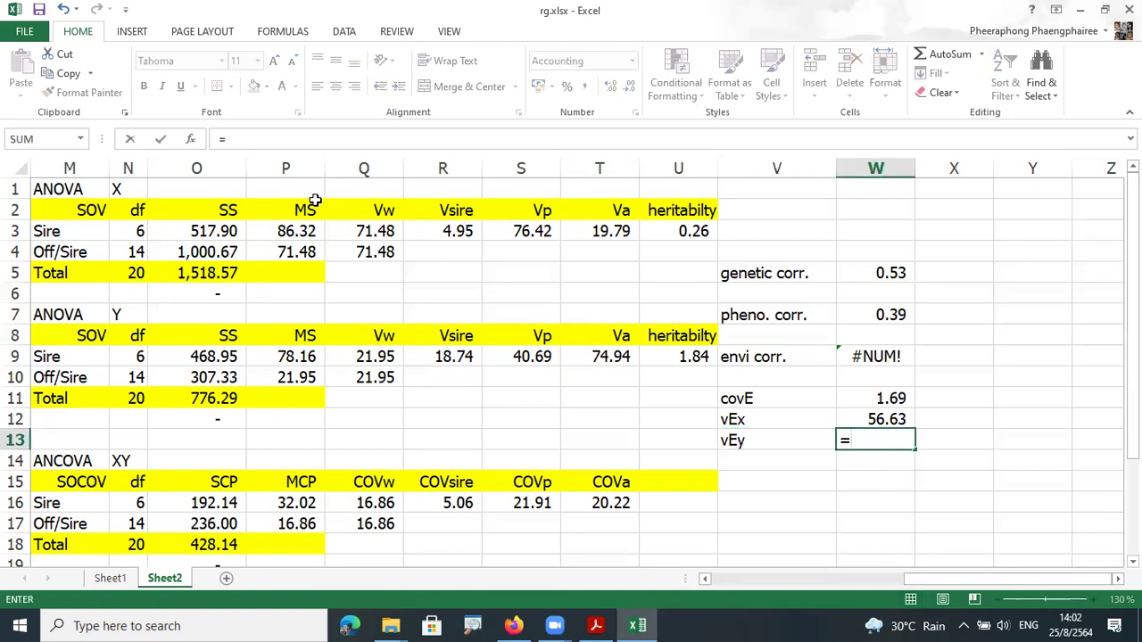
{"action": "left_click", "coordinate": [374, 355]}
{"action": "type", "text": "-"}
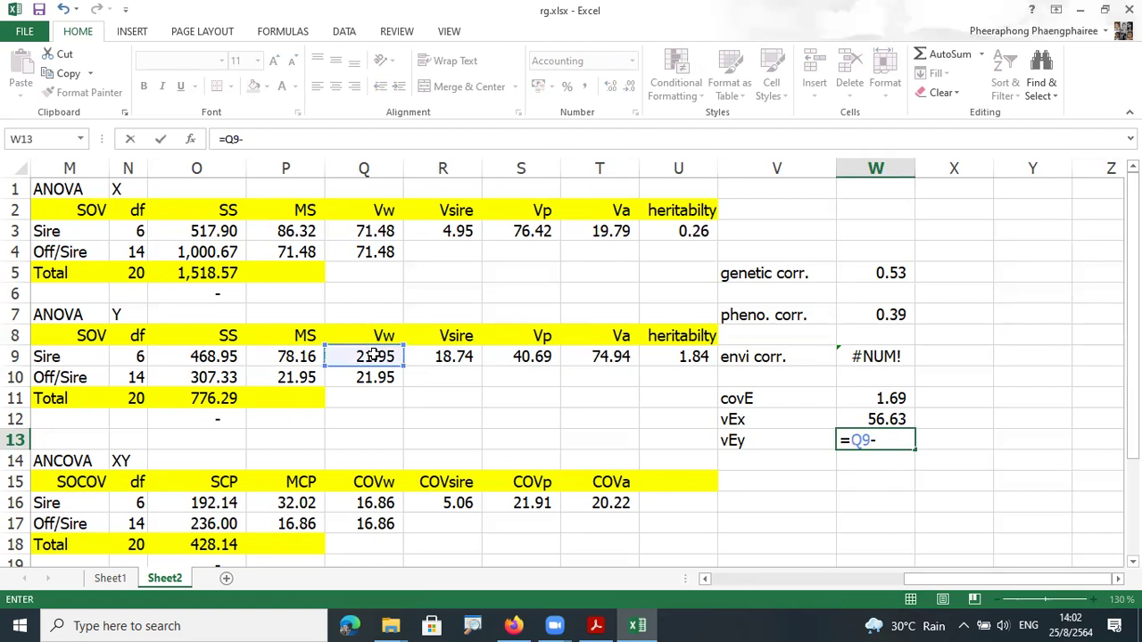
{"action": "type", "text": "(3*"}
{"action": "left_click", "coordinate": [441, 357]}
{"action": "type", "text": ")"}
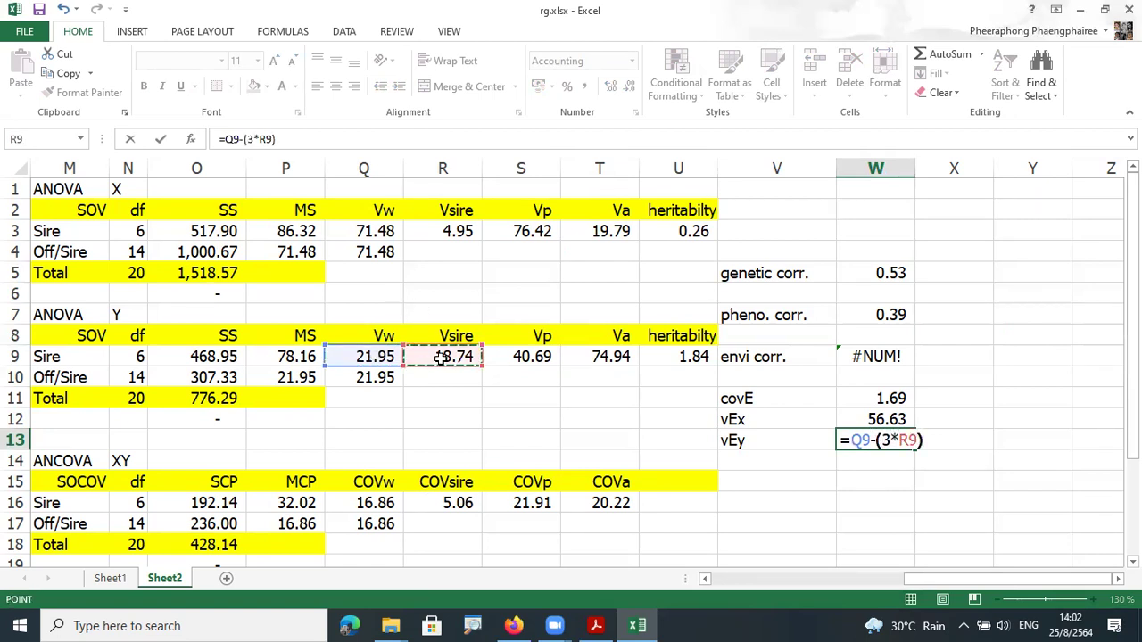
{"action": "key", "text": "Return"}
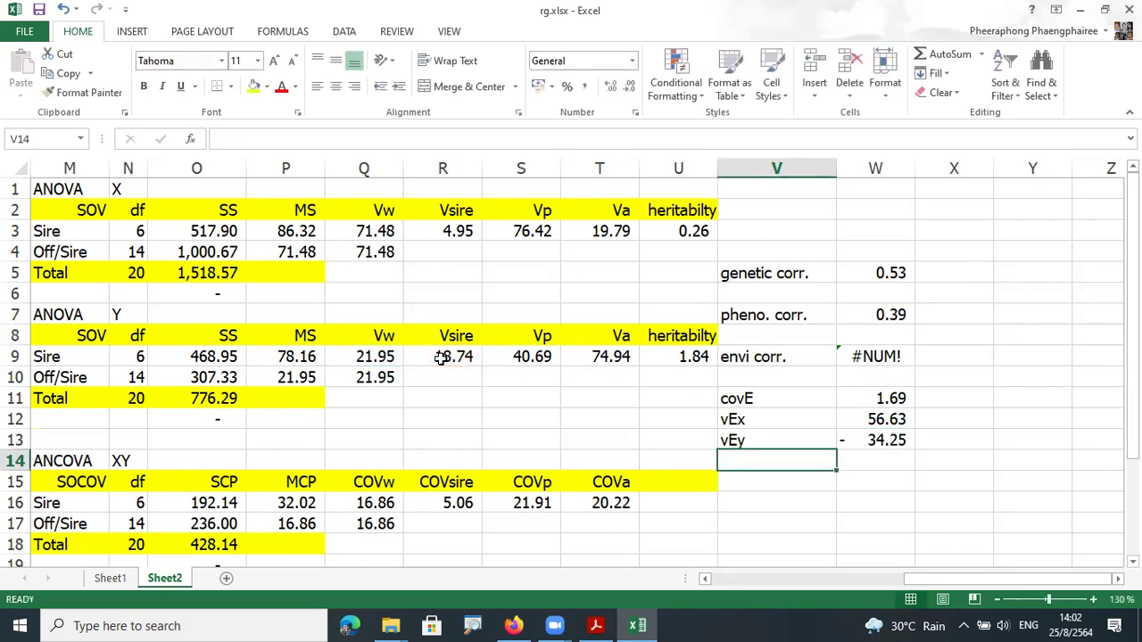
Step: Compare the environmental covariance and variance results and their formulas in W11 to W13
{"action": "left_click", "coordinate": [894, 437]}
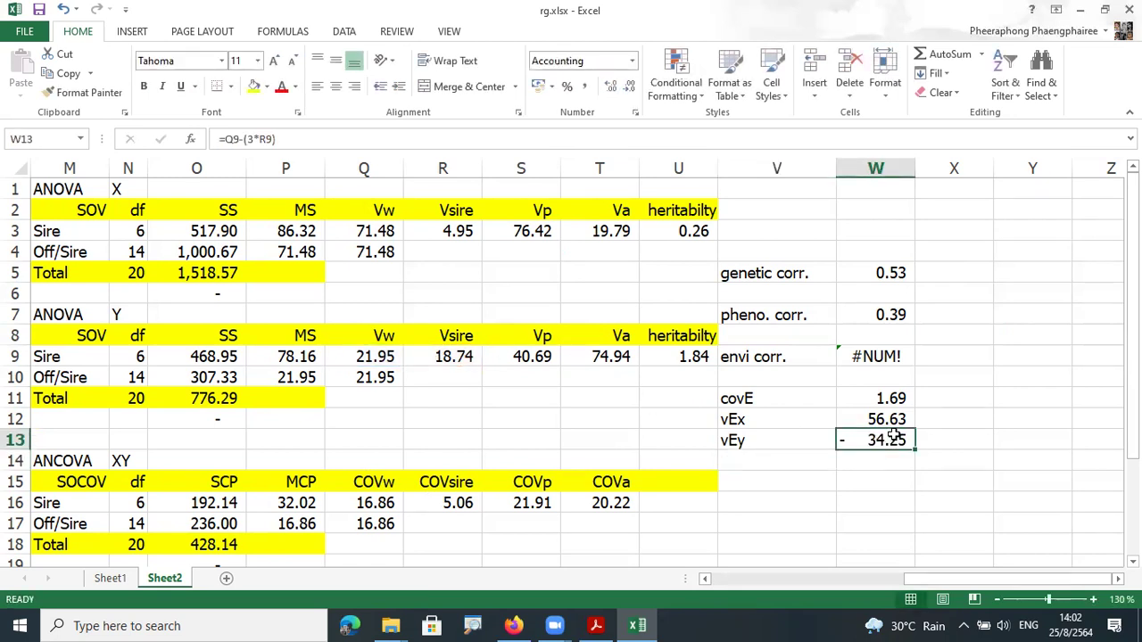
{"action": "key", "text": "Up"}
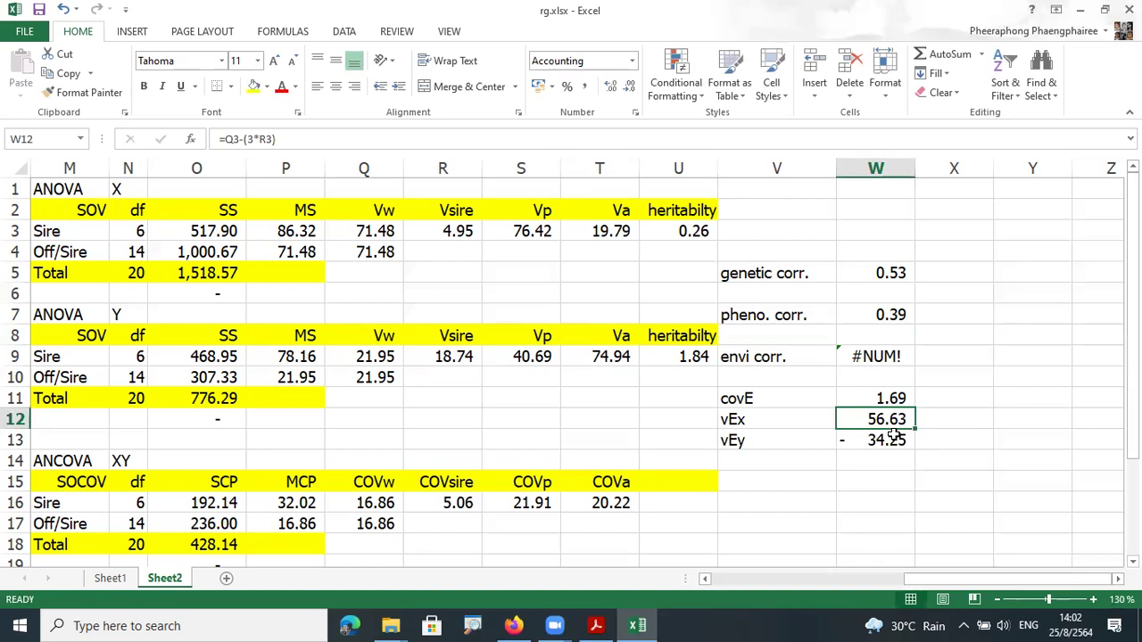
{"action": "key", "text": "Up"}
{"action": "key", "text": "Down"}
{"action": "key", "text": "Down"}
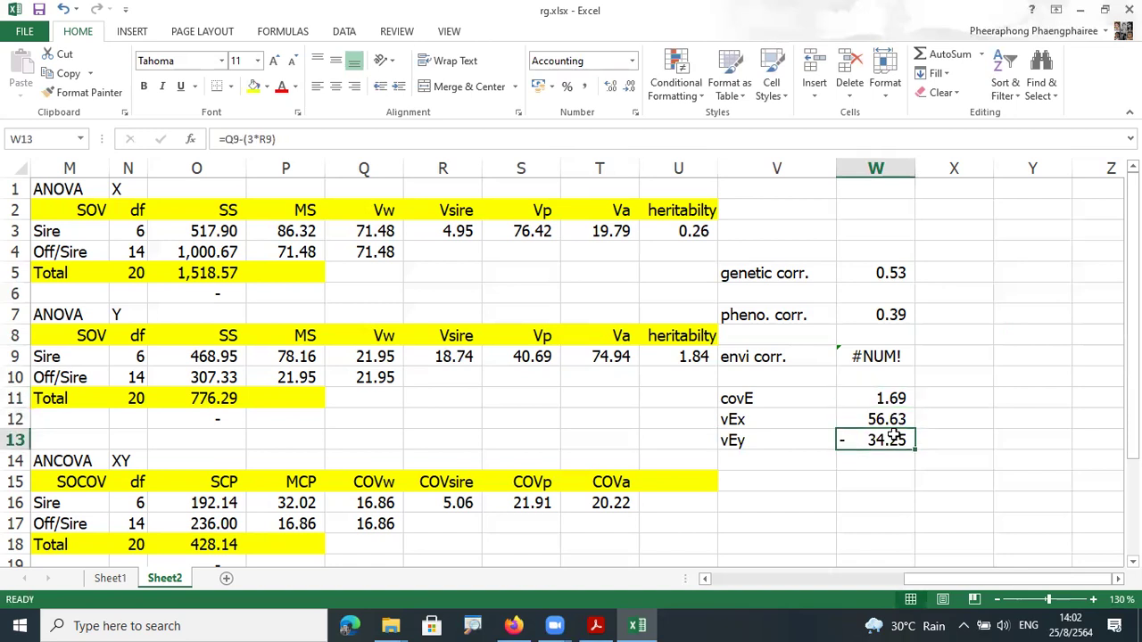
{"action": "key", "text": "Up"}
{"action": "key", "text": "Down"}
{"action": "key", "text": "Up"}
{"action": "key", "text": "Down"}
{"action": "key", "text": "Up"}
{"action": "key", "text": "Down"}
{"action": "key", "text": "Up"}
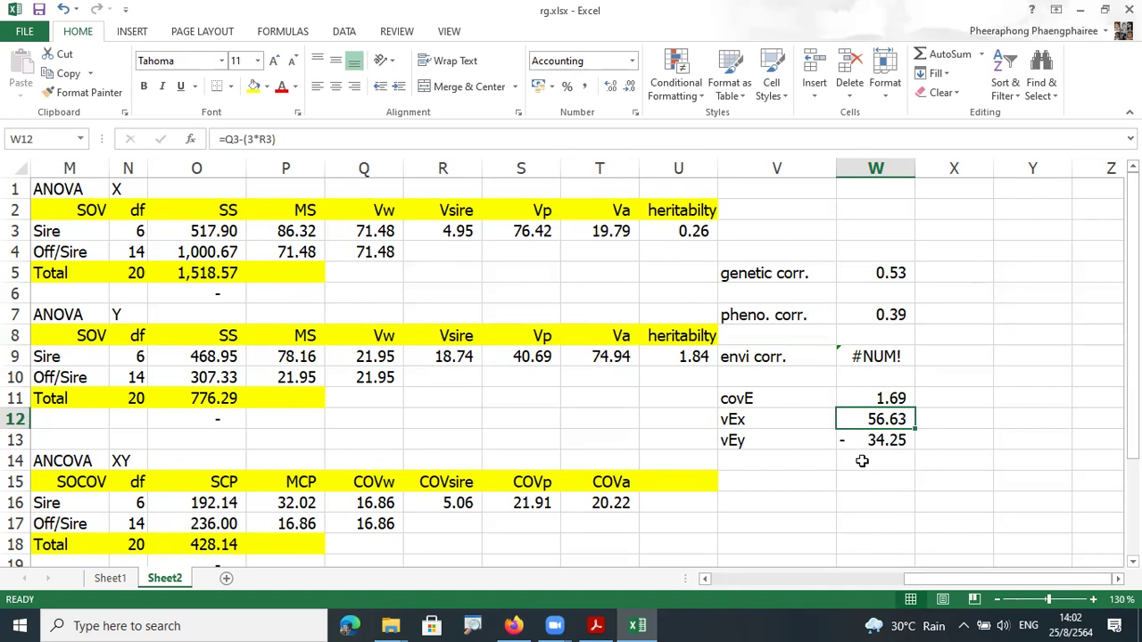
{"action": "key", "text": "Down"}
Step: Test the square root of Y's environmental variance by entering =SQRT(W13) in X13
{"action": "left_click", "coordinate": [939, 446]}
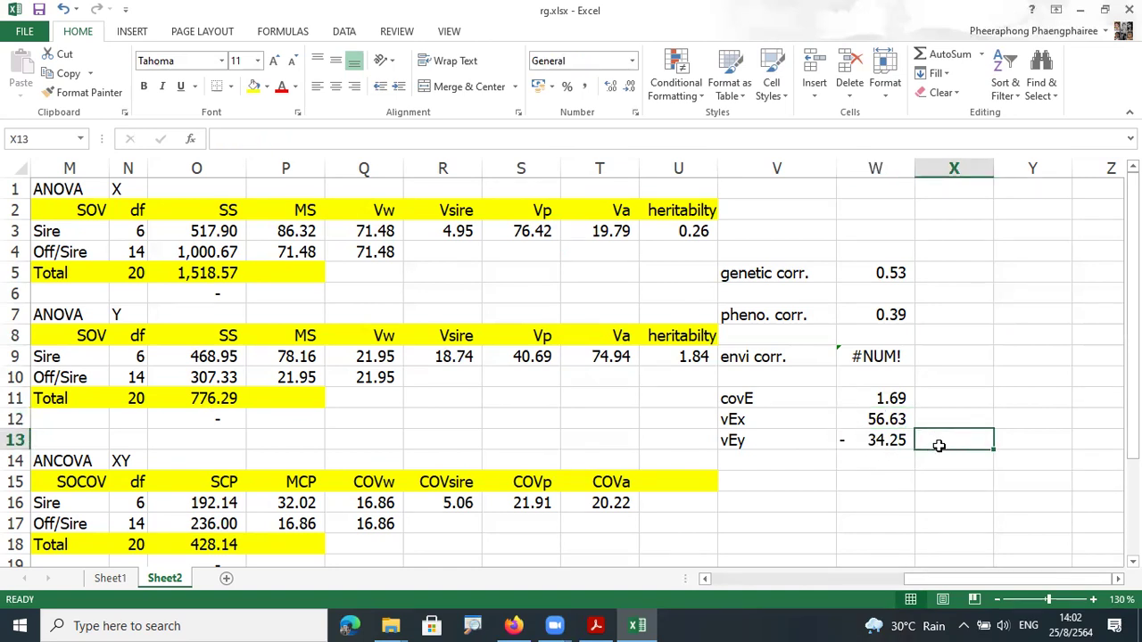
{"action": "type", "text": "=sqrt("}
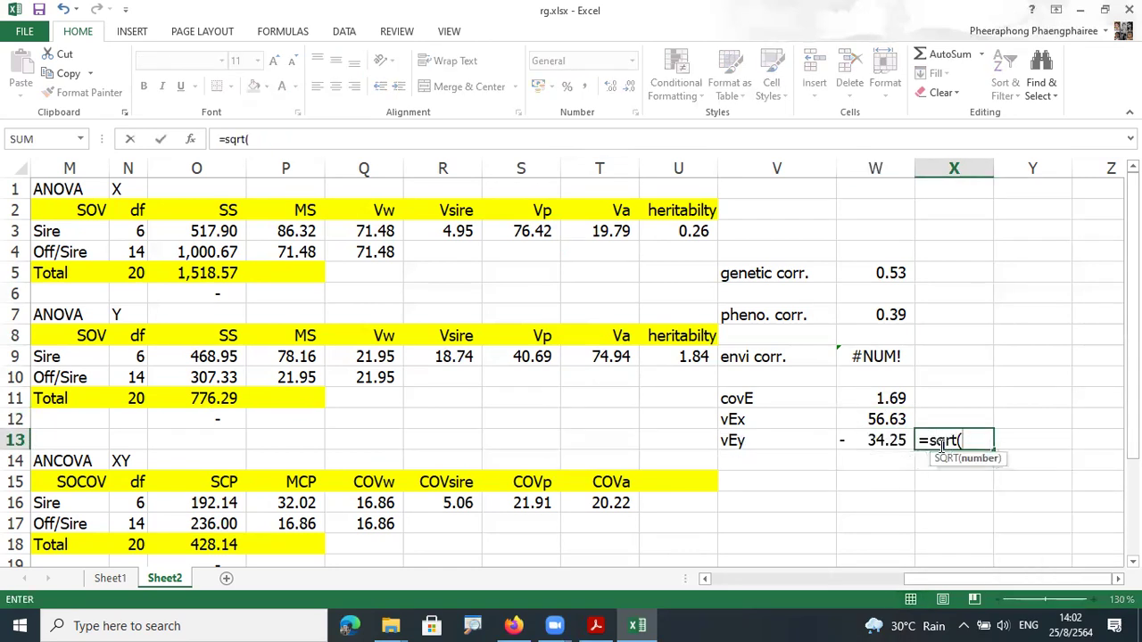
{"action": "left_click", "coordinate": [862, 442]}
{"action": "type", "text": ")"}
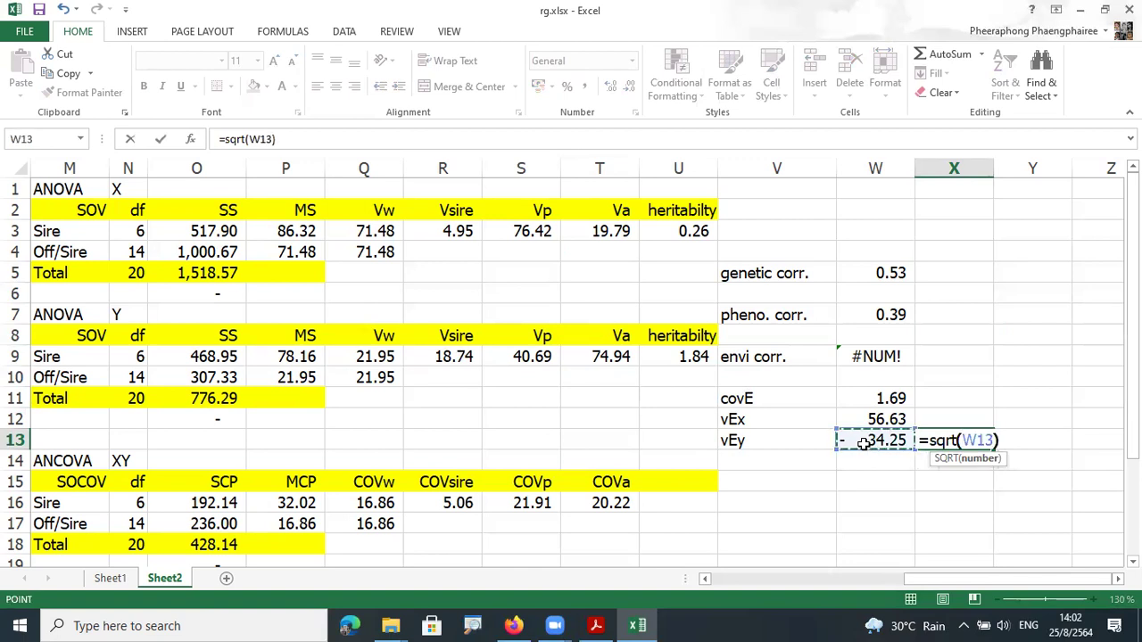
{"action": "key", "text": "Return"}
{"action": "left_click", "coordinate": [969, 441]}
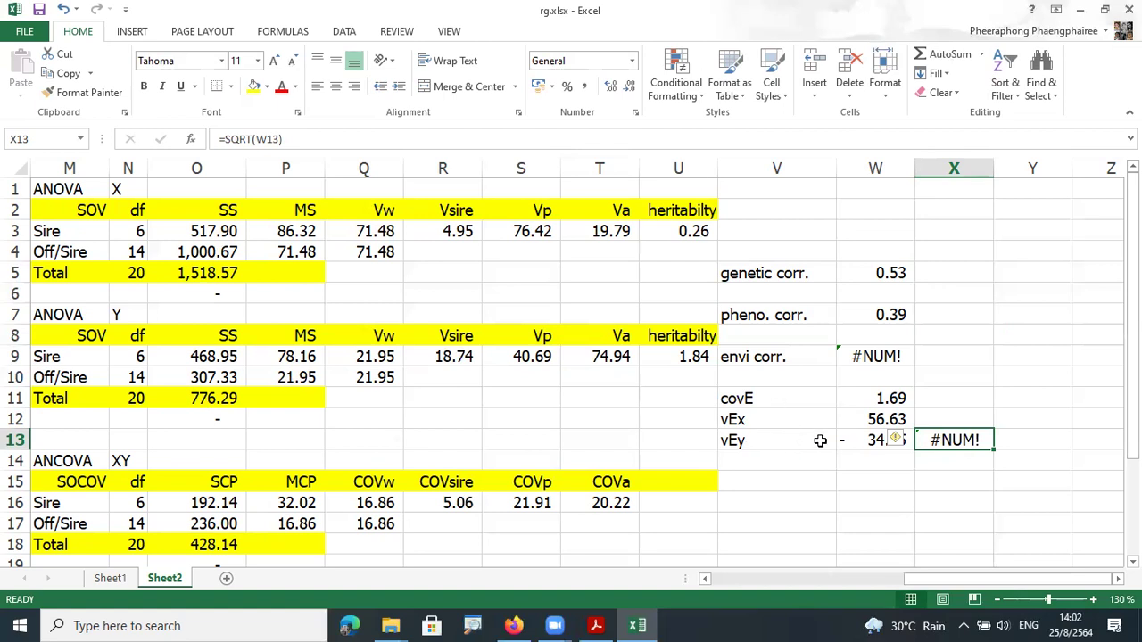
{"action": "left_click", "coordinate": [862, 440]}
{"action": "left_click_drag", "start_coordinate": [956, 431], "coordinate": [957, 416]}
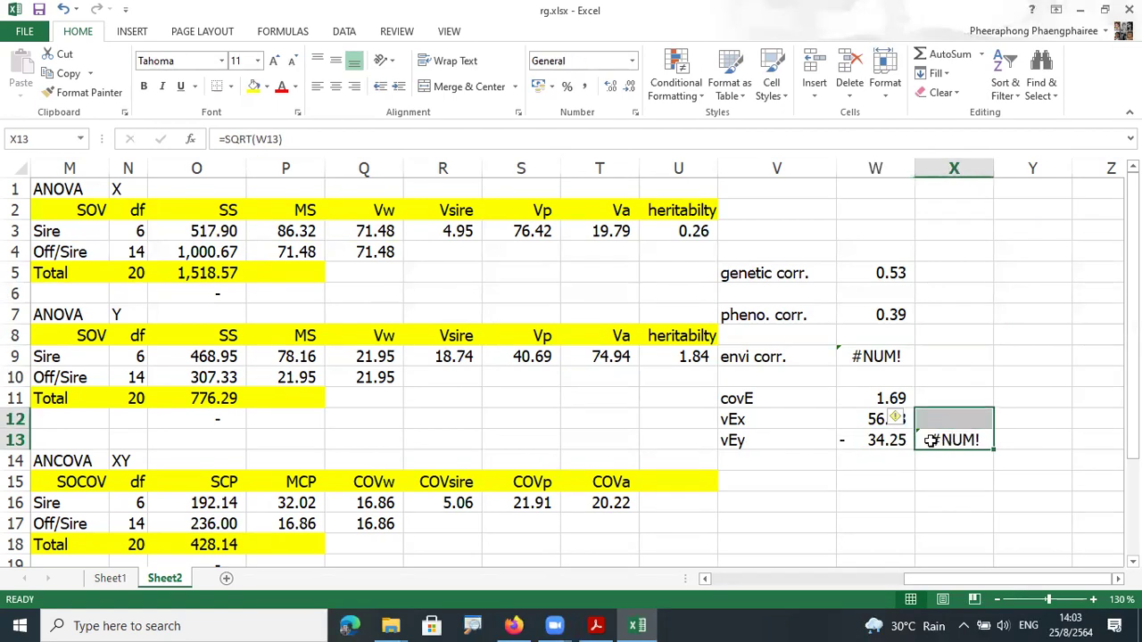
{"action": "left_click", "coordinate": [879, 466]}
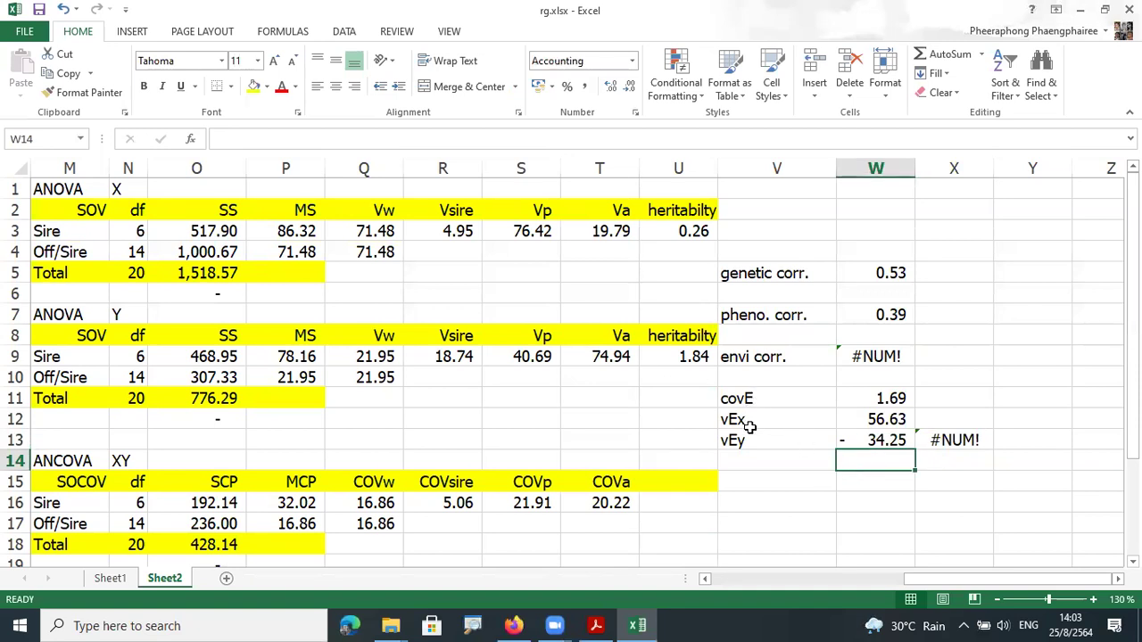
Step: Switch to Google Classroom in Firefox and expand the Lab rg assignment in the Quantitative Genetics classwork
{"action": "left_click_drag", "start_coordinate": [943, 583], "coordinate": [680, 536]}
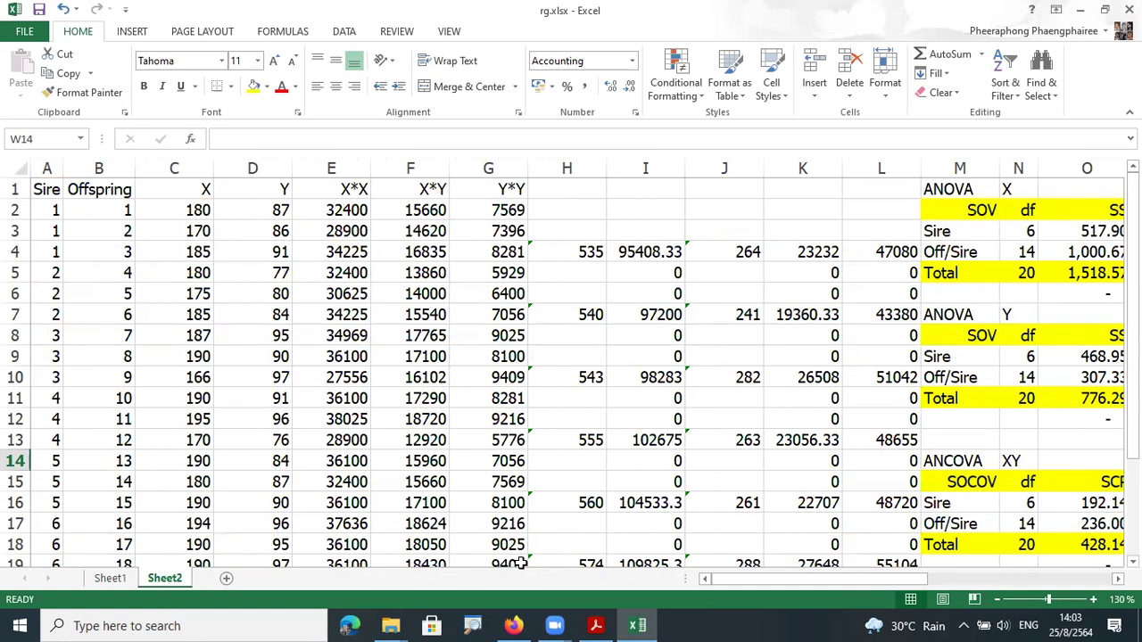
{"action": "left_click", "coordinate": [515, 625]}
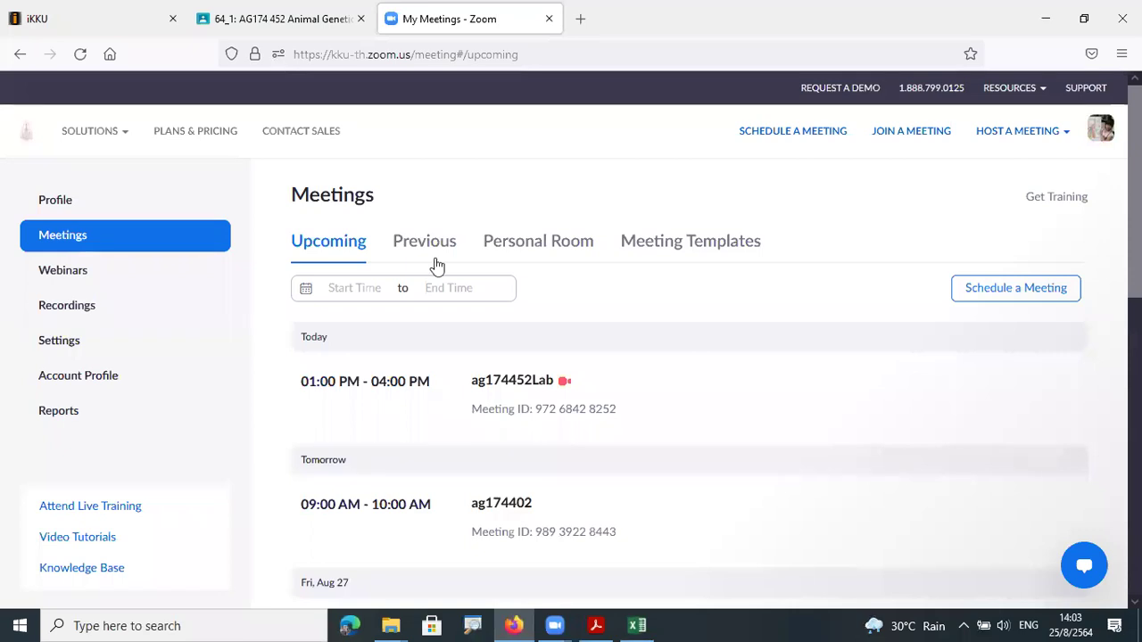
{"action": "key", "text": "ctrl+shift+Tab"}
{"action": "left_click", "coordinate": [510, 100]}
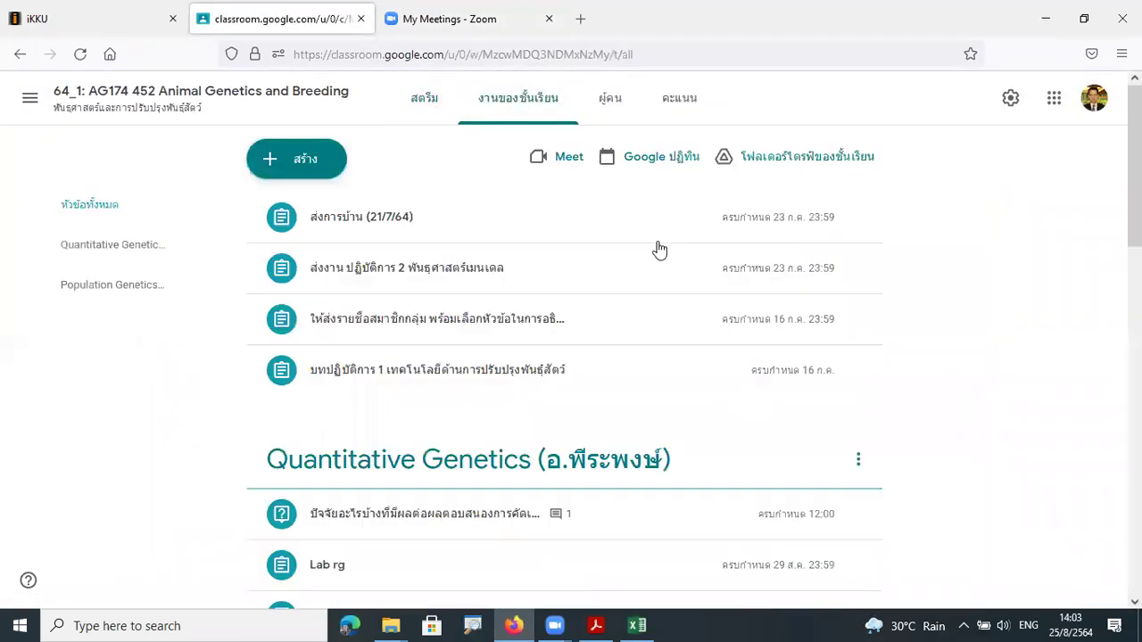
{"action": "scroll", "coordinate": [644, 319], "scroll_direction": "down", "scroll_amount": 3}
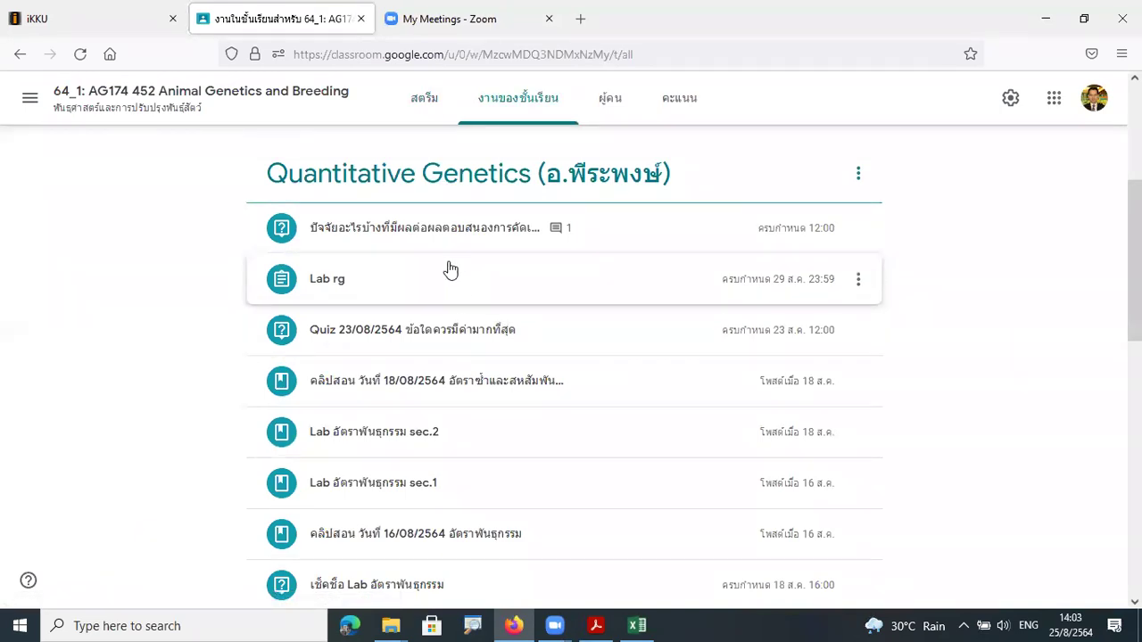
{"action": "left_click", "coordinate": [420, 280]}
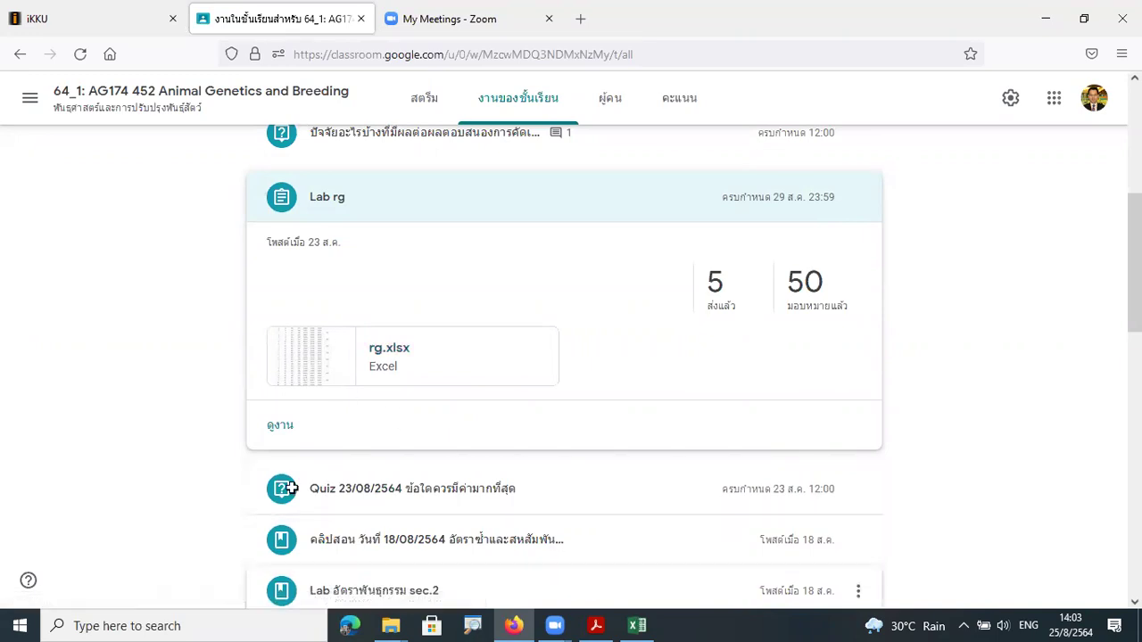
Step: Switch to rg.xlsx in Excel and review Sheet1's sire and offspring data from the first record through the total and CF rows
{"action": "key", "text": "alt+Tab"}
{"action": "left_click", "coordinate": [416, 437]}
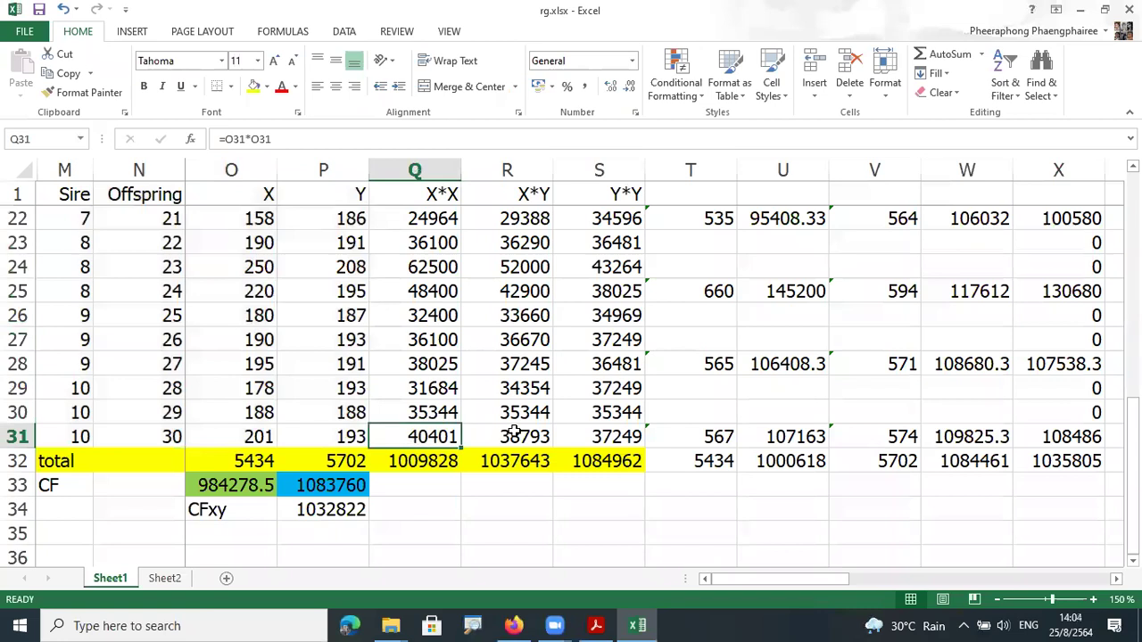
{"action": "scroll", "coordinate": [465, 418], "scroll_direction": "up", "scroll_amount": 5}
{"action": "scroll", "coordinate": [464, 419], "scroll_direction": "up", "scroll_amount": 2}
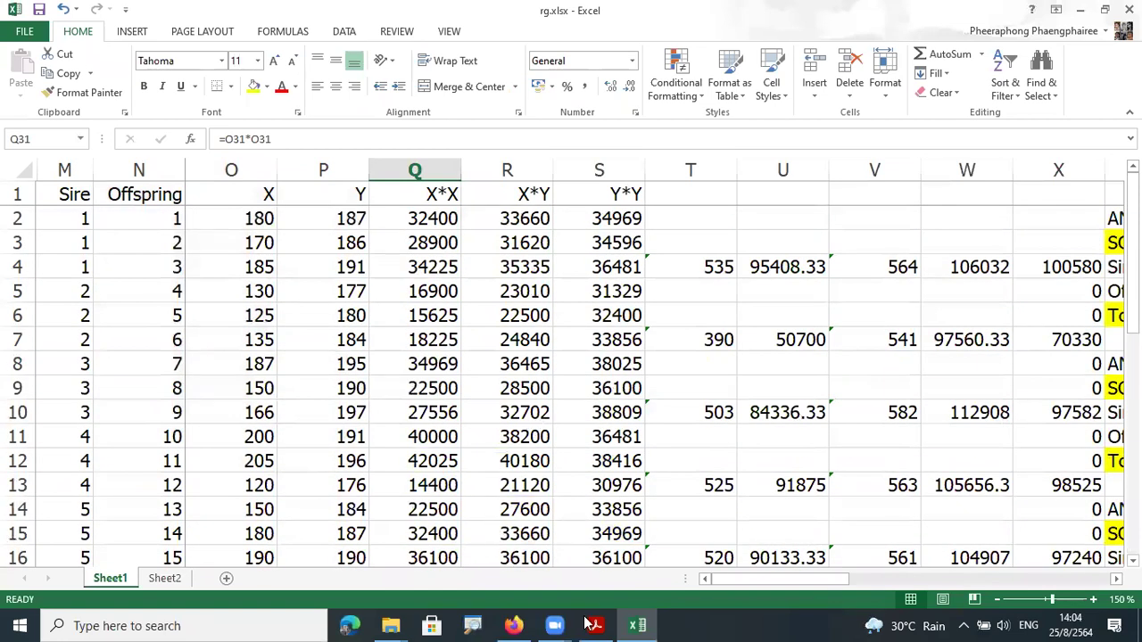
{"action": "scroll", "coordinate": [429, 396], "scroll_direction": "down", "scroll_amount": 1}
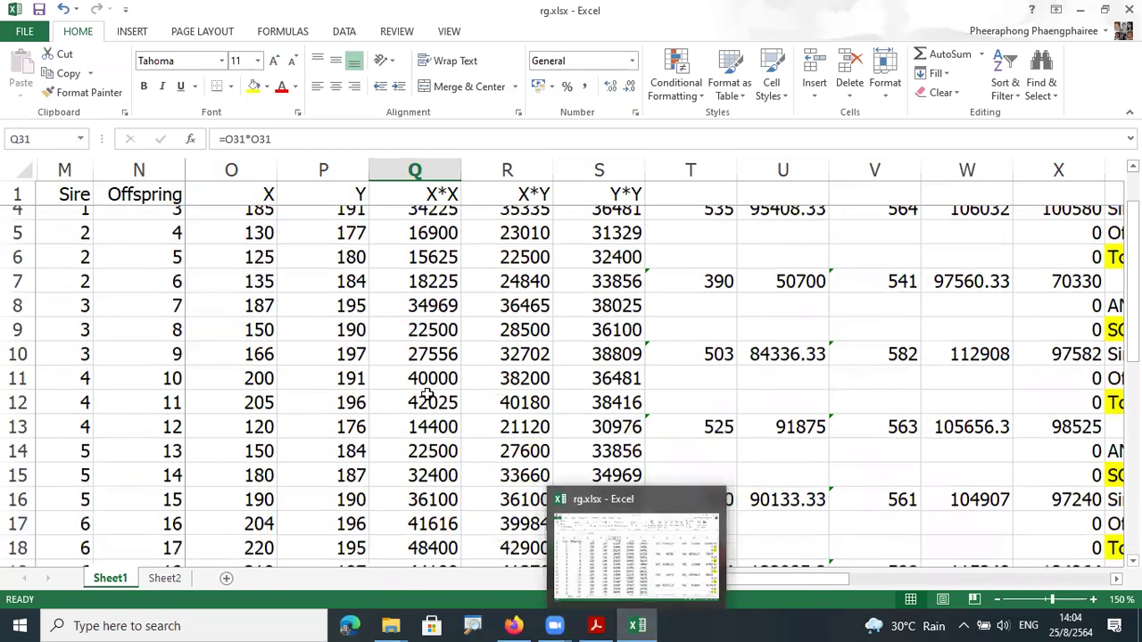
{"action": "scroll", "coordinate": [426, 396], "scroll_direction": "down", "scroll_amount": 5}
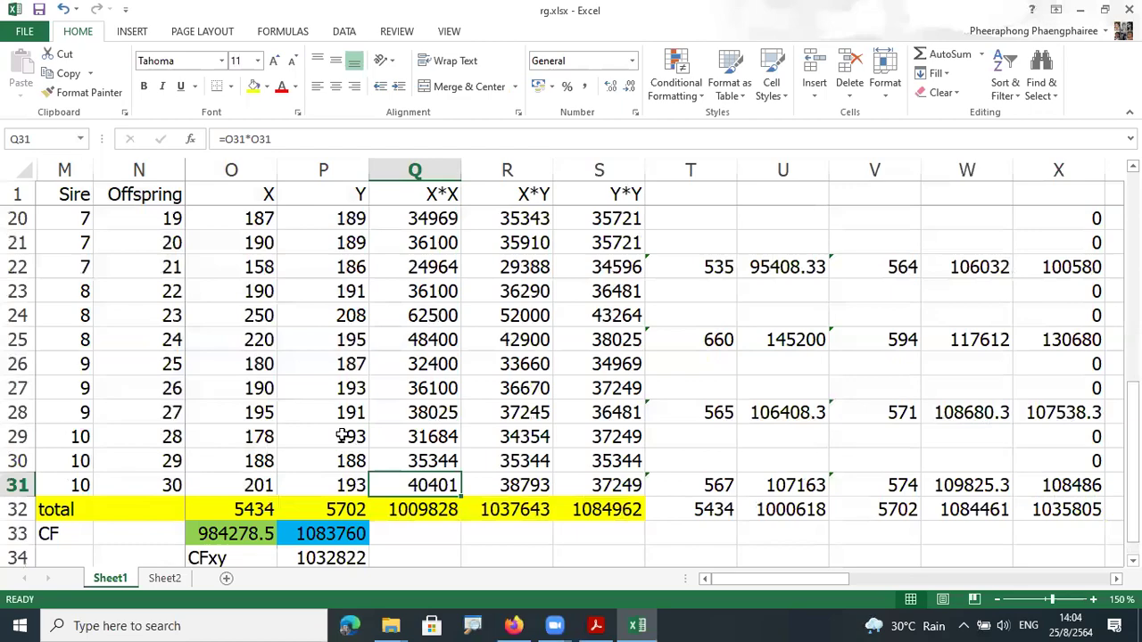
{"action": "scroll", "coordinate": [357, 434], "scroll_direction": "up", "scroll_amount": 6}
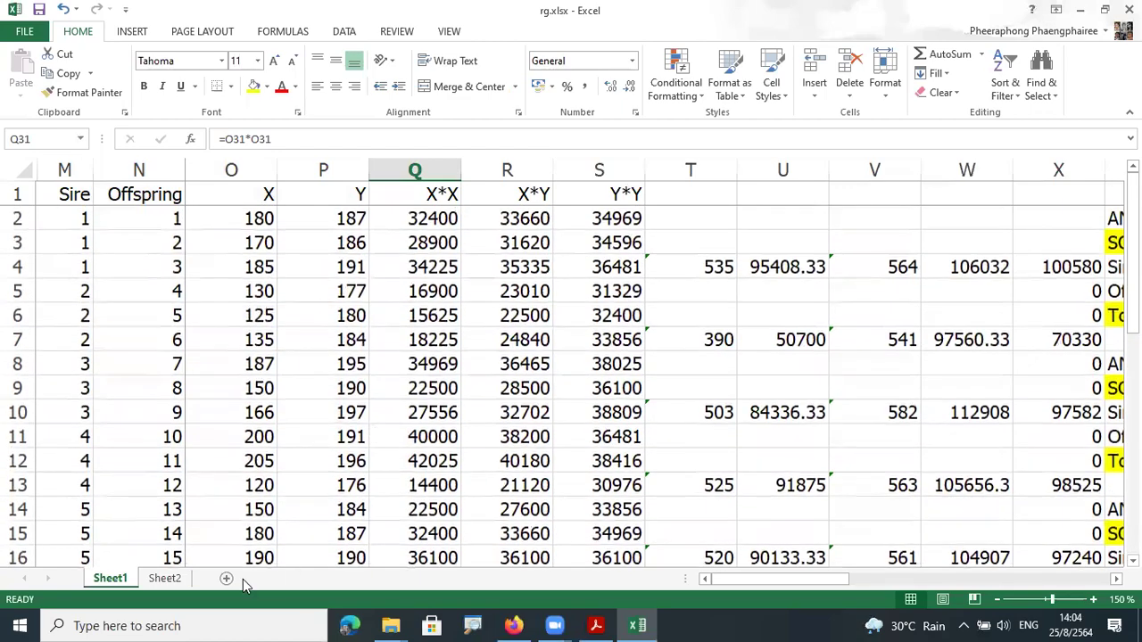
Step: Recheck the Lab rg assignment in Firefox and review the Sire and Offspring records on Sheet2 of rg.xlsx down to the CF row
{"action": "left_click", "coordinate": [166, 579]}
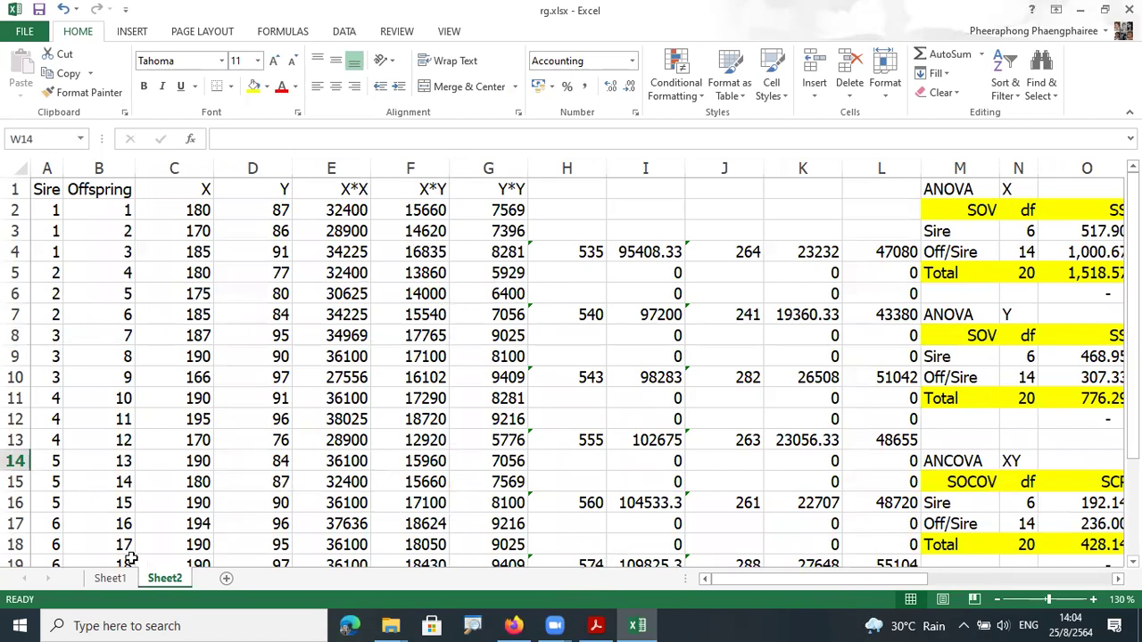
{"action": "left_click", "coordinate": [515, 624]}
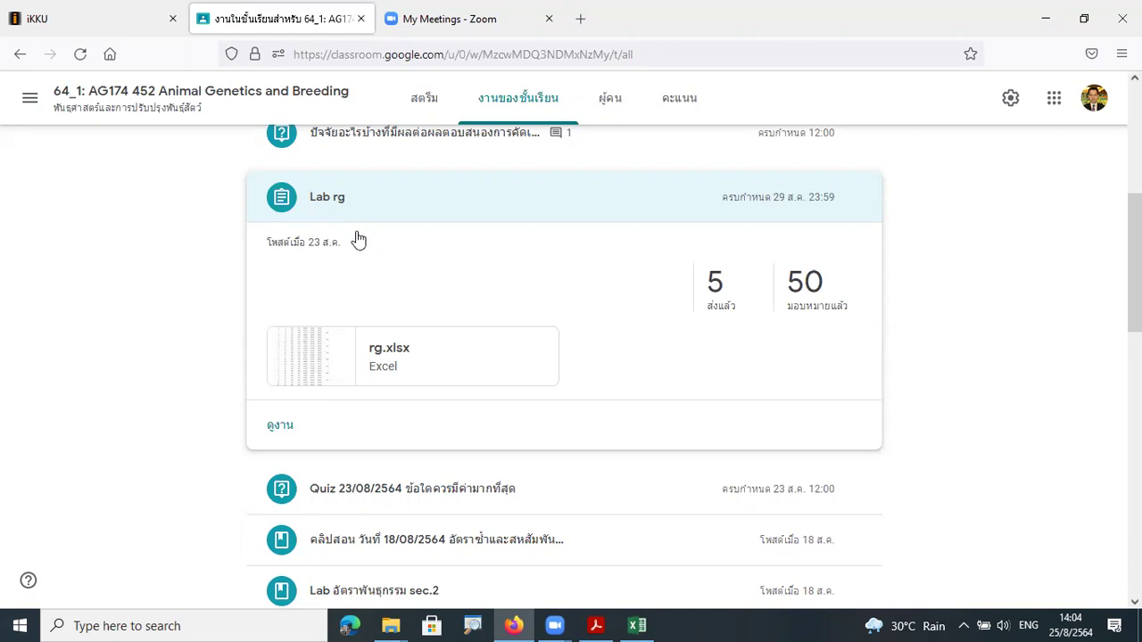
{"action": "left_click", "coordinate": [634, 624]}
{"action": "left_click", "coordinate": [37, 207]}
{"action": "scroll", "coordinate": [66, 328], "scroll_direction": "down", "scroll_amount": 3}
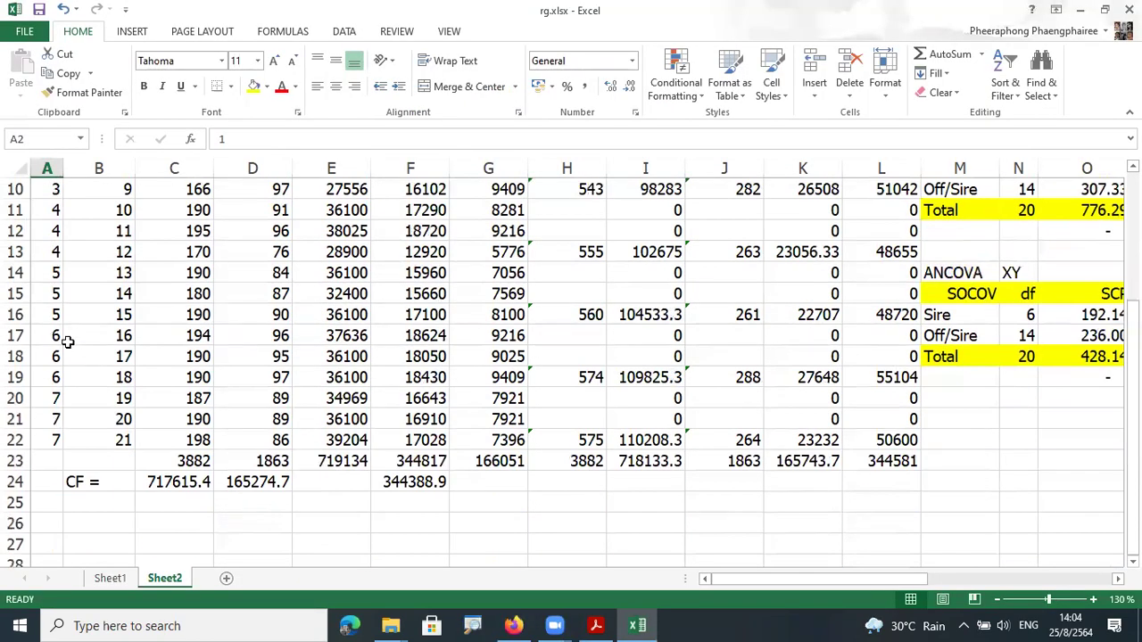
{"action": "scroll", "coordinate": [68, 343], "scroll_direction": "down", "scroll_amount": 2}
{"action": "scroll", "coordinate": [70, 339], "scroll_direction": "up", "scroll_amount": 4}
{"action": "scroll", "coordinate": [70, 336], "scroll_direction": "up", "scroll_amount": 1}
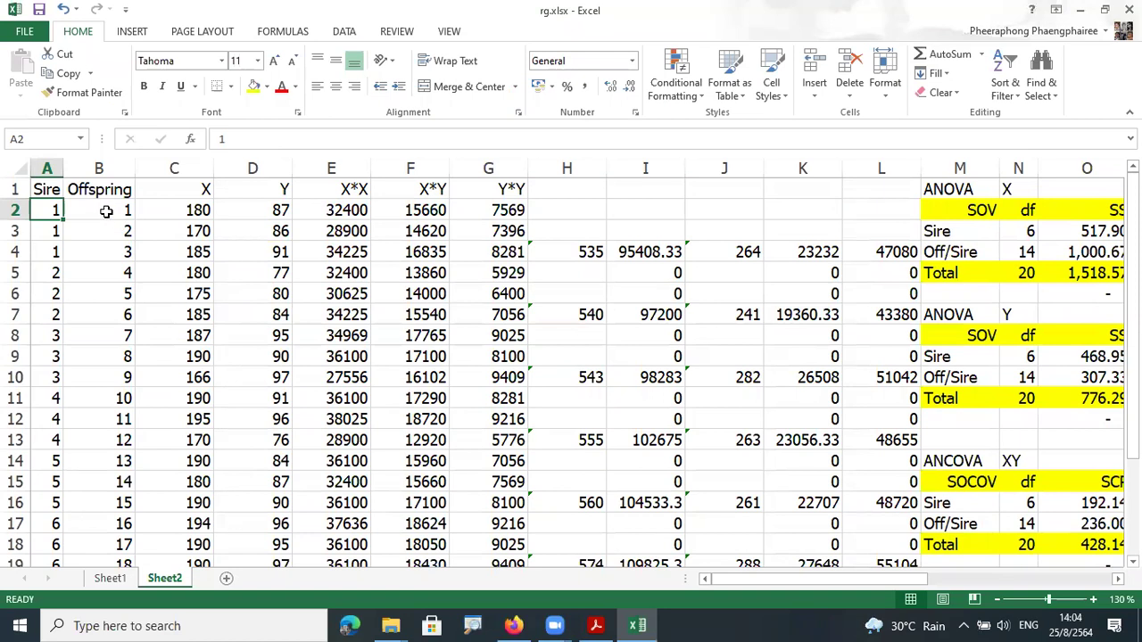
Step: Highlight the X data in column C and the Y data in column D on Sheet2
{"action": "left_click", "coordinate": [203, 185]}
{"action": "left_click_drag", "start_coordinate": [203, 186], "coordinate": [191, 201]}
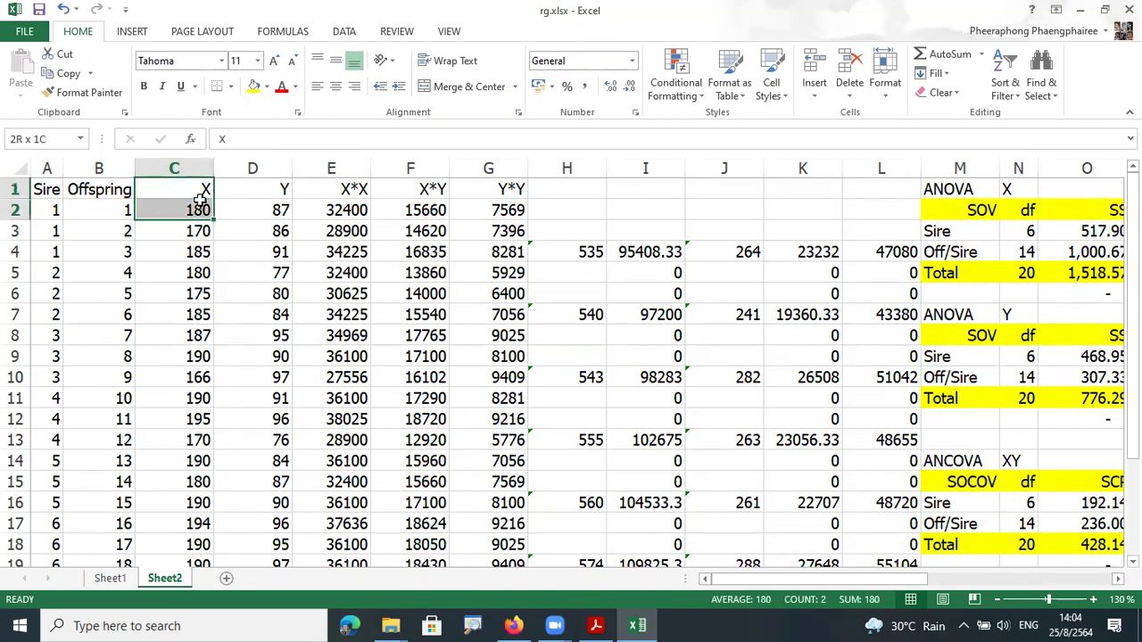
{"action": "key", "text": "ctrl+shift+Down"}
{"action": "left_click", "coordinate": [255, 168]}
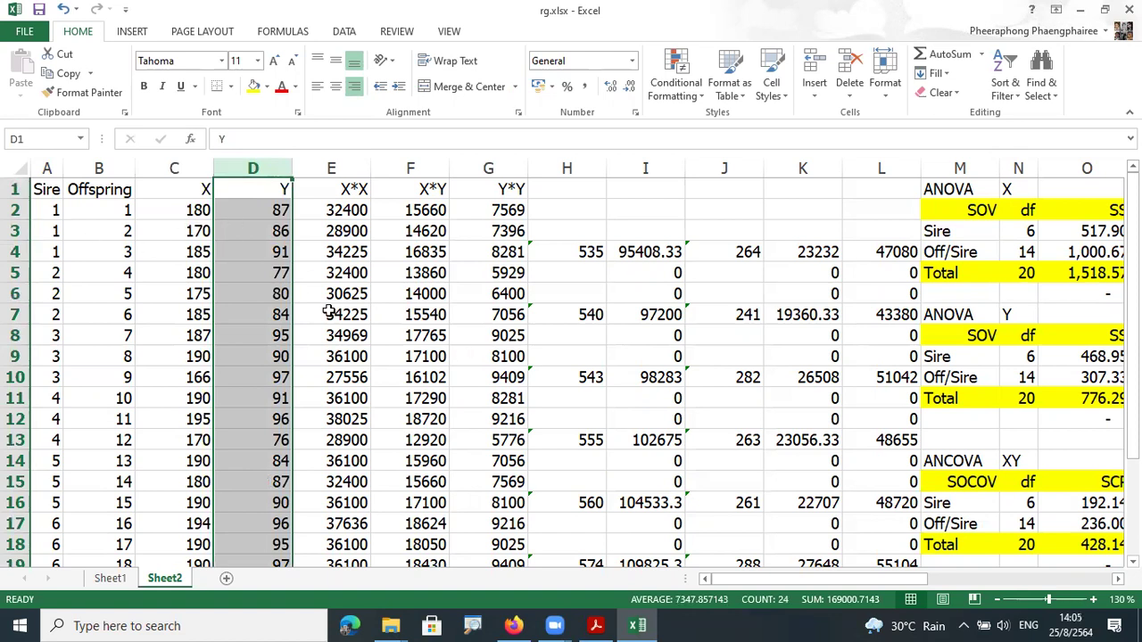
Step: Examine X's heritability in U3, the ANOVA and ANCOVA tables, and the genetic, phenotypic and environmental correlation results on Sheet2
{"action": "left_click_drag", "start_coordinate": [1009, 573], "coordinate": [1028, 568]}
{"action": "left_click", "coordinate": [783, 230]}
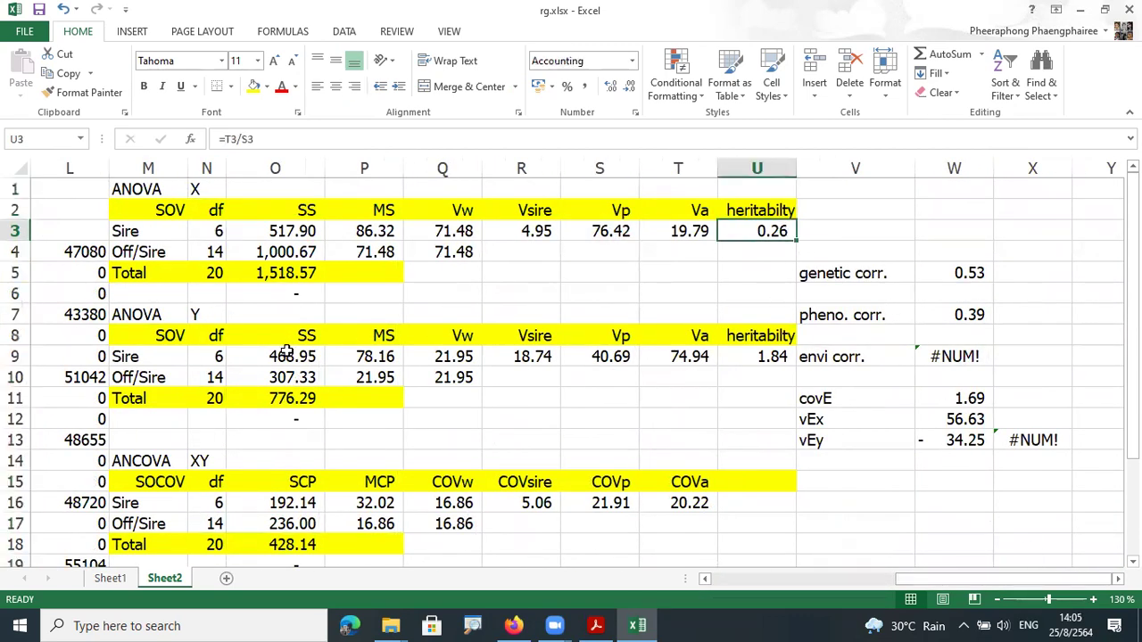
{"action": "scroll", "coordinate": [224, 441], "scroll_direction": "down", "scroll_amount": 1}
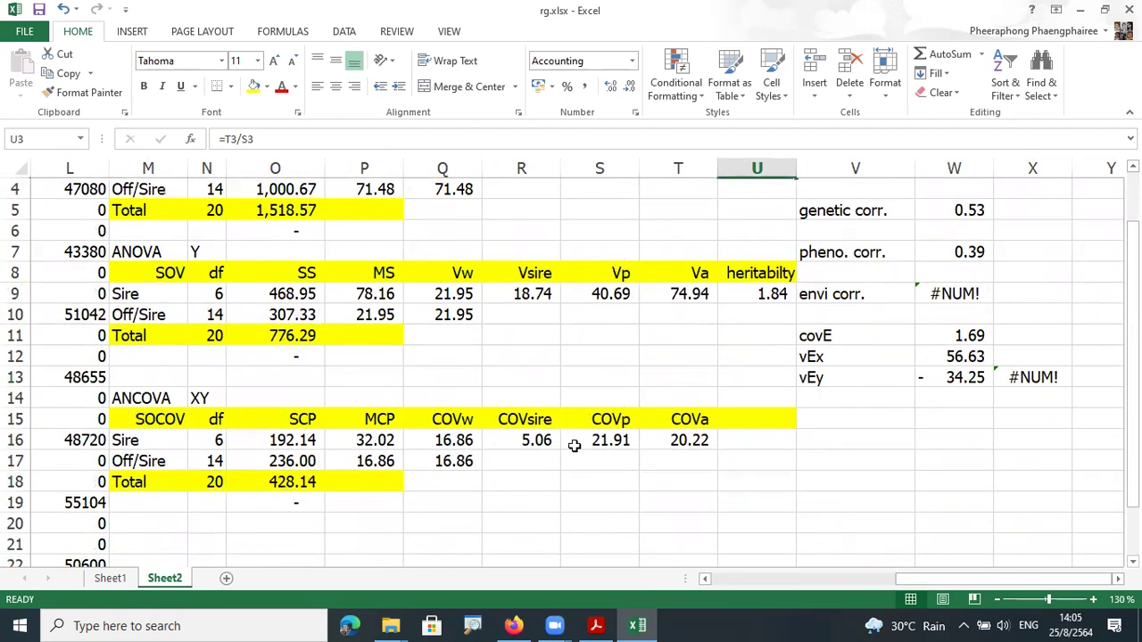
{"action": "scroll", "coordinate": [866, 316], "scroll_direction": "up", "scroll_amount": 1}
{"action": "left_click_drag", "start_coordinate": [811, 272], "coordinate": [935, 272]}
{"action": "left_click_drag", "start_coordinate": [825, 317], "coordinate": [946, 314]}
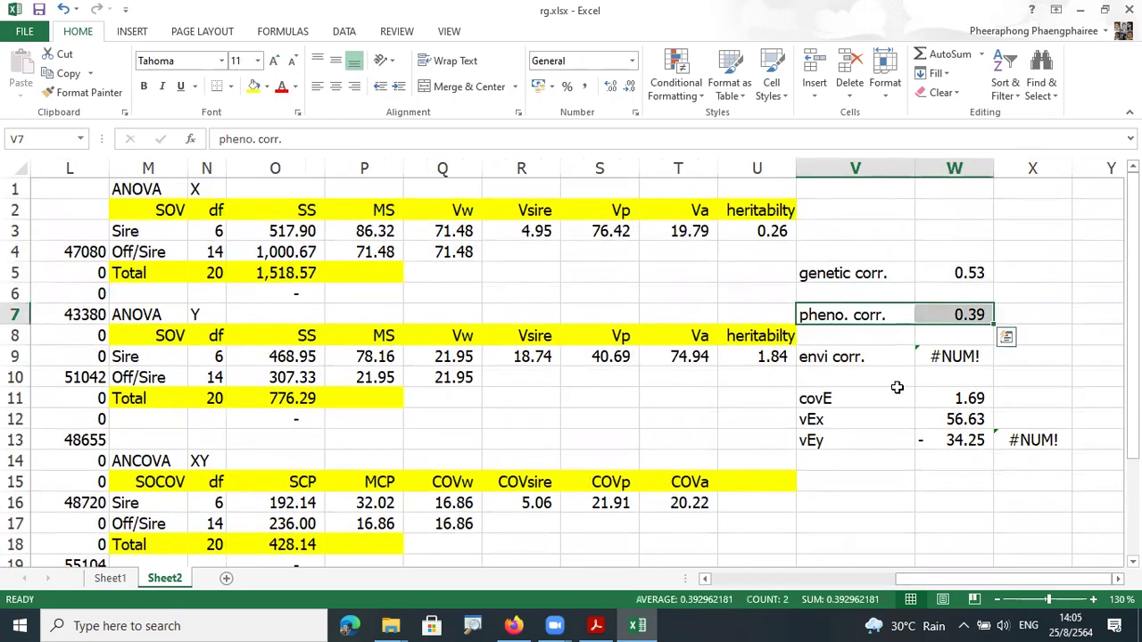
{"action": "mouse_move", "coordinate": [826, 356]}
{"action": "left_mouse_down"}
{"action": "mouse_move", "coordinate": [831, 400]}
{"action": "mouse_move", "coordinate": [945, 439]}
{"action": "mouse_move", "coordinate": [1015, 440]}
{"action": "mouse_move", "coordinate": [927, 437]}
{"action": "mouse_move", "coordinate": [829, 357]}
{"action": "left_mouse_up"}
{"action": "left_click_drag", "start_coordinate": [837, 254], "coordinate": [937, 318]}
Step: Highlight the X and Y columns and the calculated columns from E to L on Sheet2, and return to Sheet1
{"action": "left_click_drag", "start_coordinate": [934, 579], "coordinate": [649, 527]}
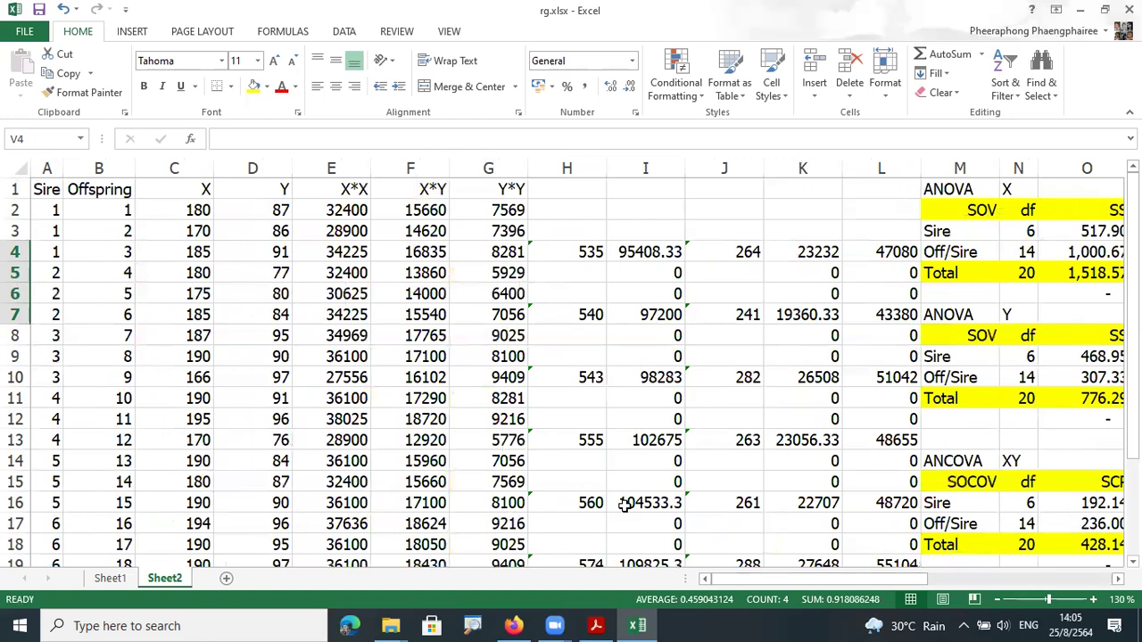
{"action": "left_click_drag", "start_coordinate": [205, 189], "coordinate": [244, 198]}
{"action": "key", "text": "ctrl+shift+Down"}
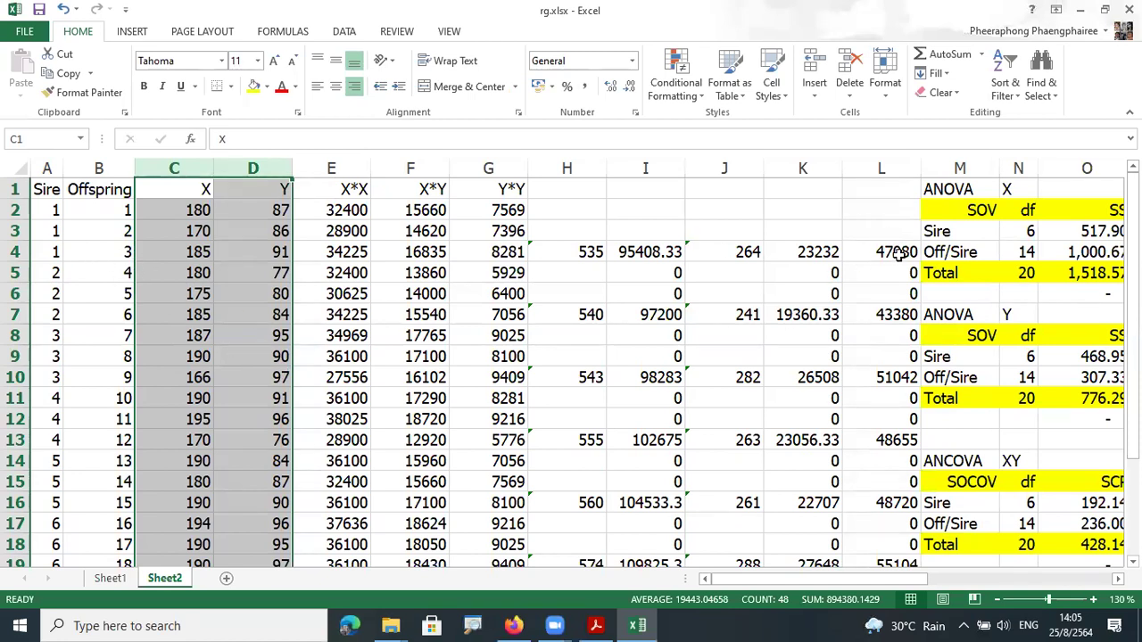
{"action": "left_click_drag", "start_coordinate": [348, 169], "coordinate": [879, 169]}
{"action": "left_click_drag", "start_coordinate": [538, 236], "coordinate": [745, 250]}
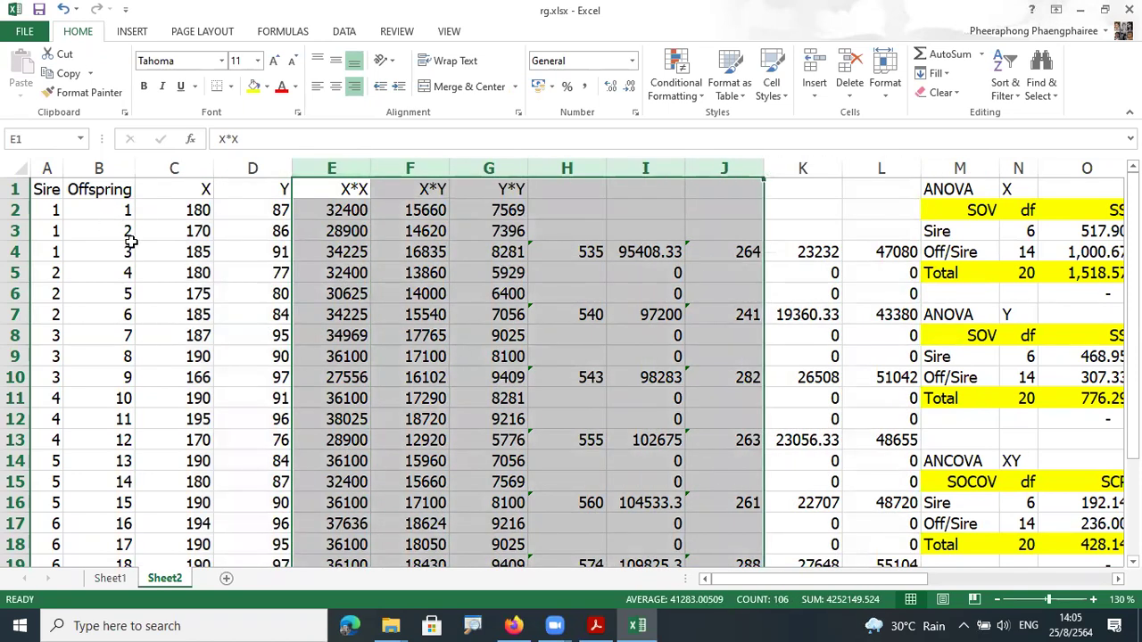
{"action": "left_click_drag", "start_coordinate": [267, 356], "coordinate": [168, 263]}
{"action": "left_click", "coordinate": [178, 273]}
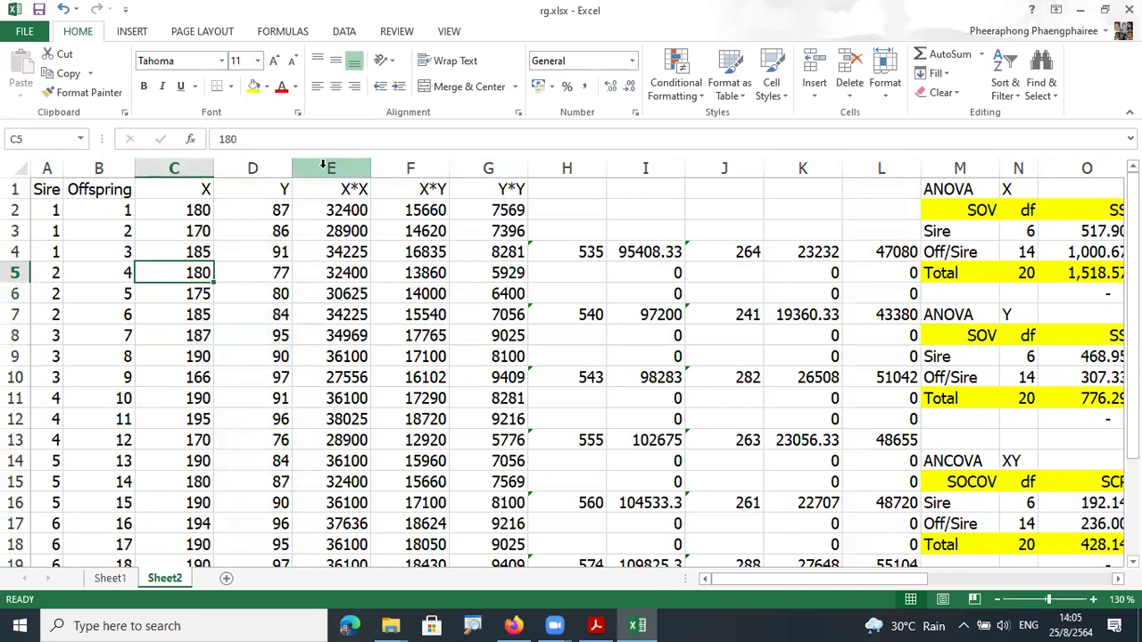
{"action": "left_click_drag", "start_coordinate": [328, 168], "coordinate": [901, 169]}
{"action": "left_click", "coordinate": [457, 355]}
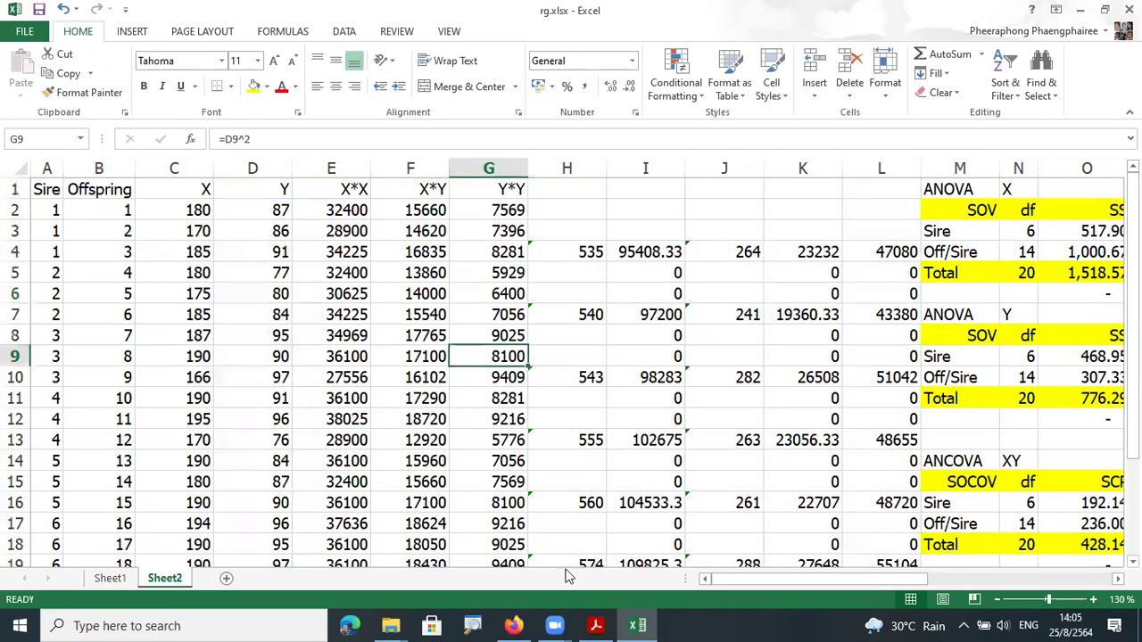
{"action": "left_click", "coordinate": [109, 578]}
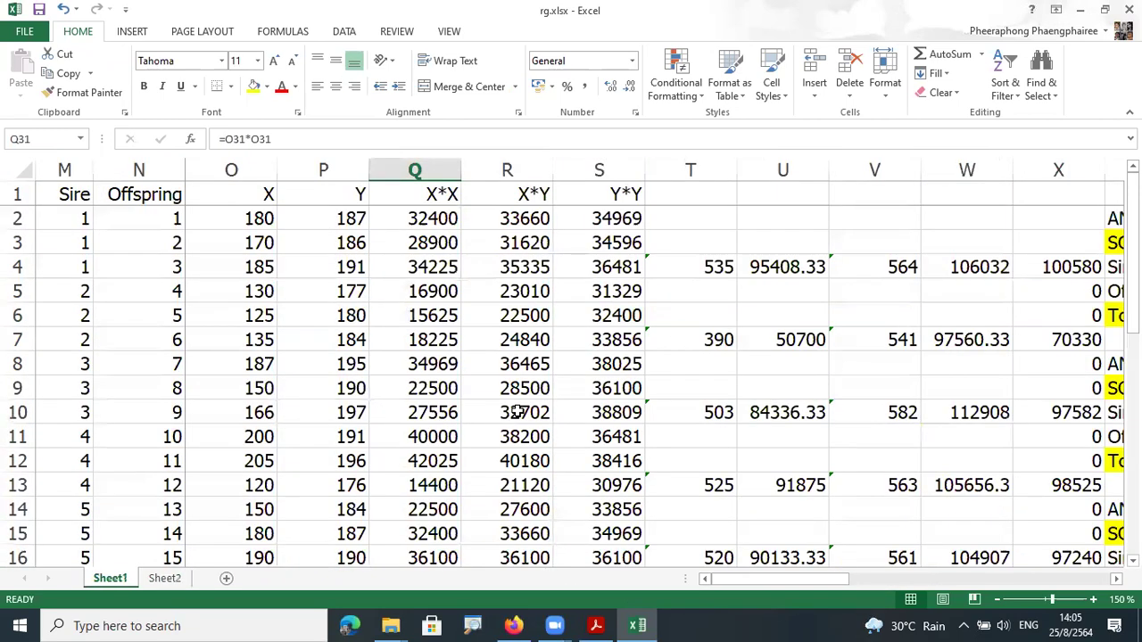